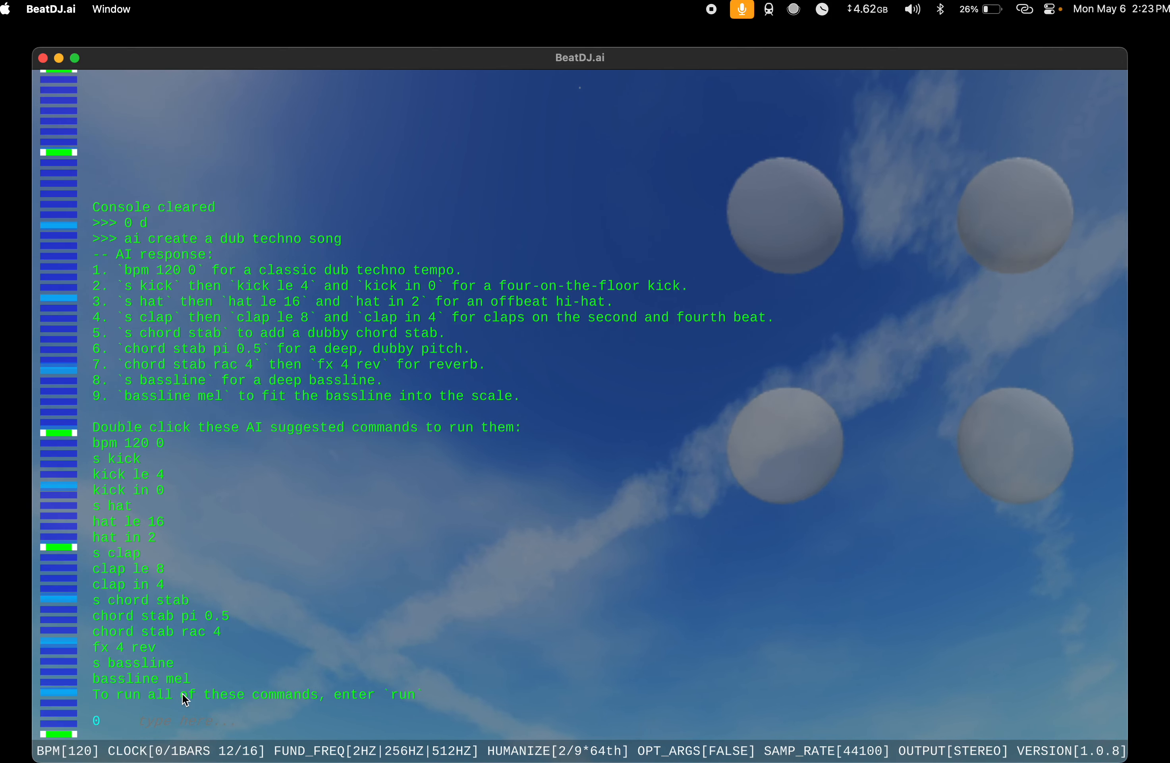
Step: Run all the AI-suggested dub techno commands and choose the psychotic reverb preset (26) when prompted
{"action": "type", "text": "run"}
{"action": "key", "text": "Return"}
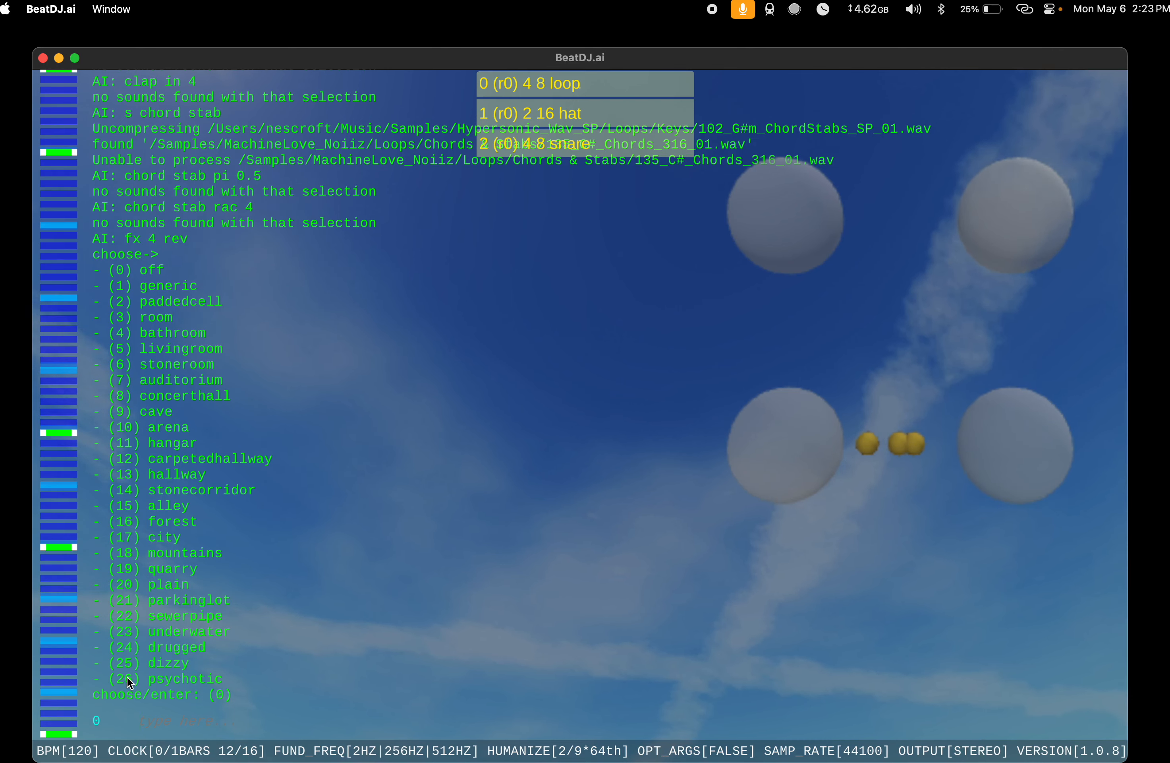
{"action": "type", "text": "26"}
{"action": "key", "text": "Return"}
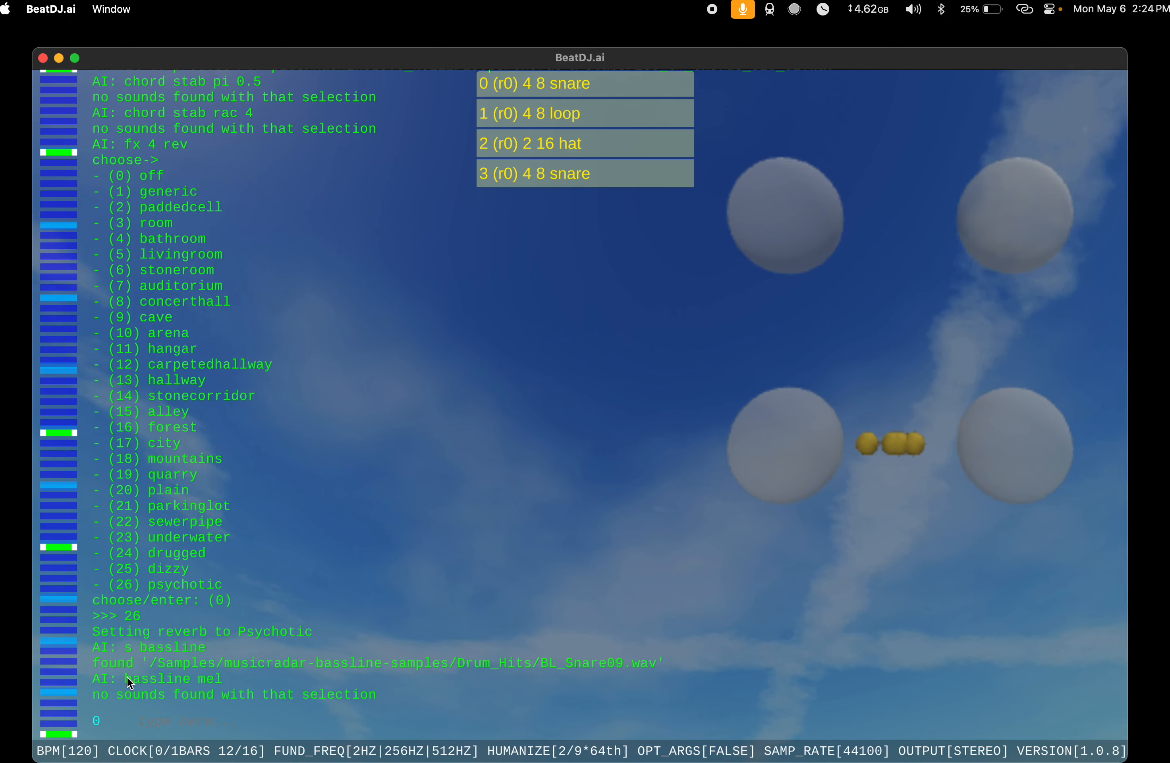
Step: Review the output of the executed AI commands, and start playback with the play command
{"action": "scroll", "coordinate": [260, 419], "scroll_direction": "up", "scroll_amount": 6}
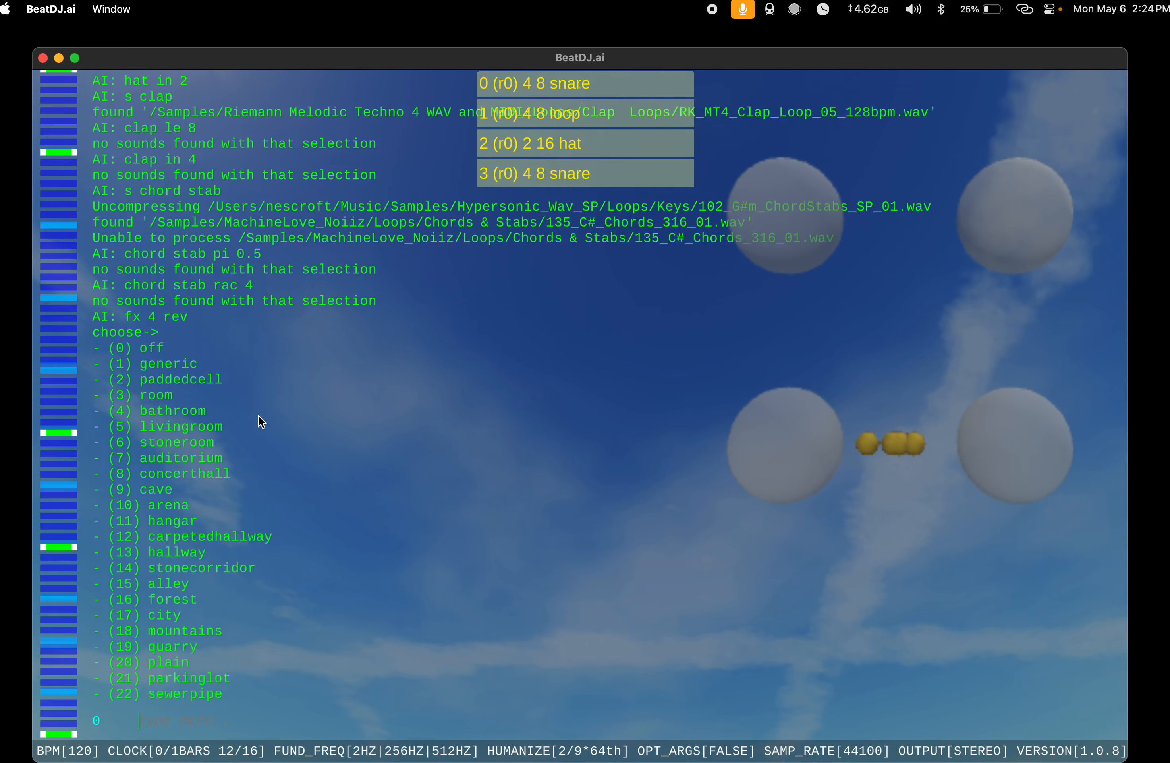
{"action": "scroll", "coordinate": [261, 421], "scroll_direction": "up", "scroll_amount": 4}
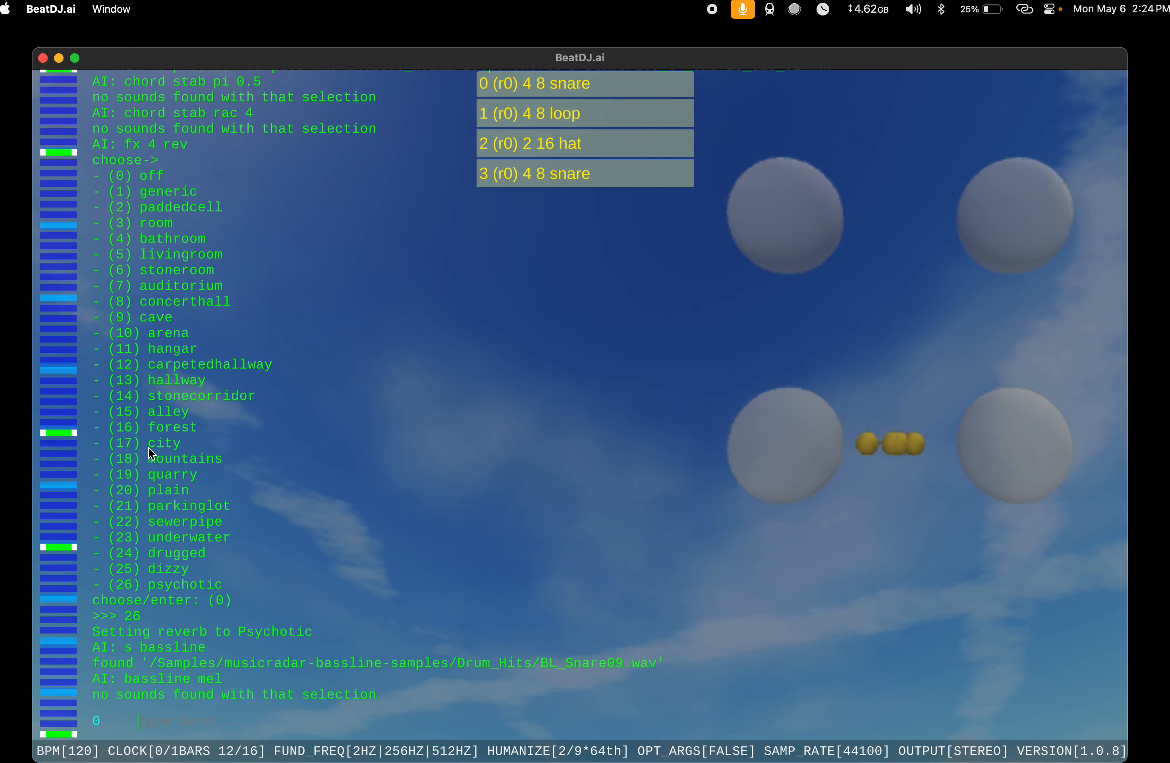
{"action": "scroll", "coordinate": [148, 447], "scroll_direction": "up", "scroll_amount": 5}
{"action": "scroll", "coordinate": [149, 447], "scroll_direction": "up", "scroll_amount": 7}
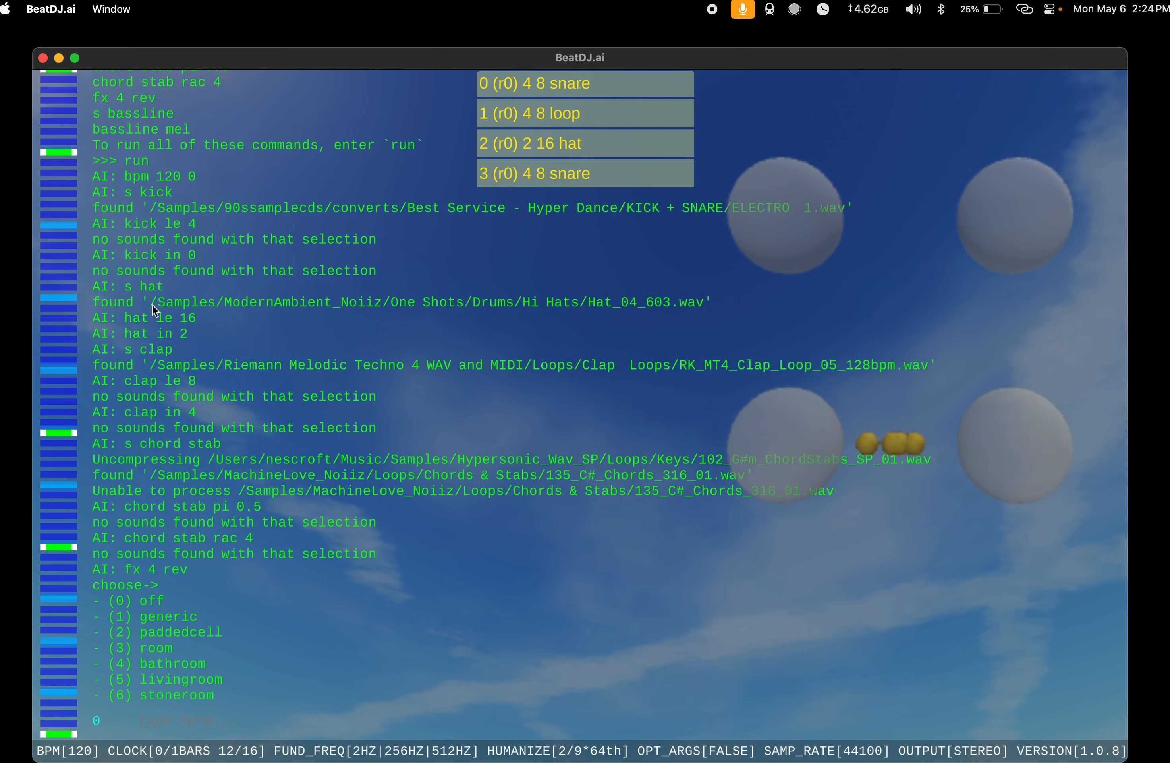
{"action": "scroll", "coordinate": [141, 375], "scroll_direction": "down", "scroll_amount": 12}
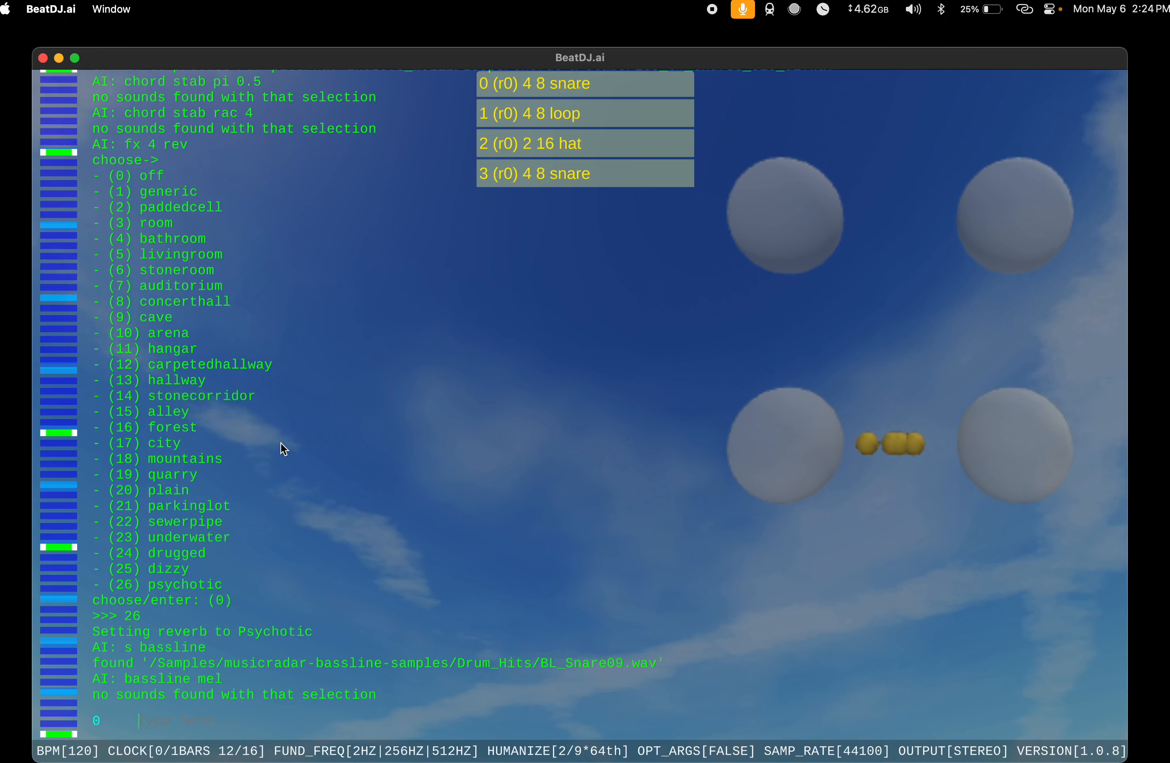
{"action": "type", "text": "play"}
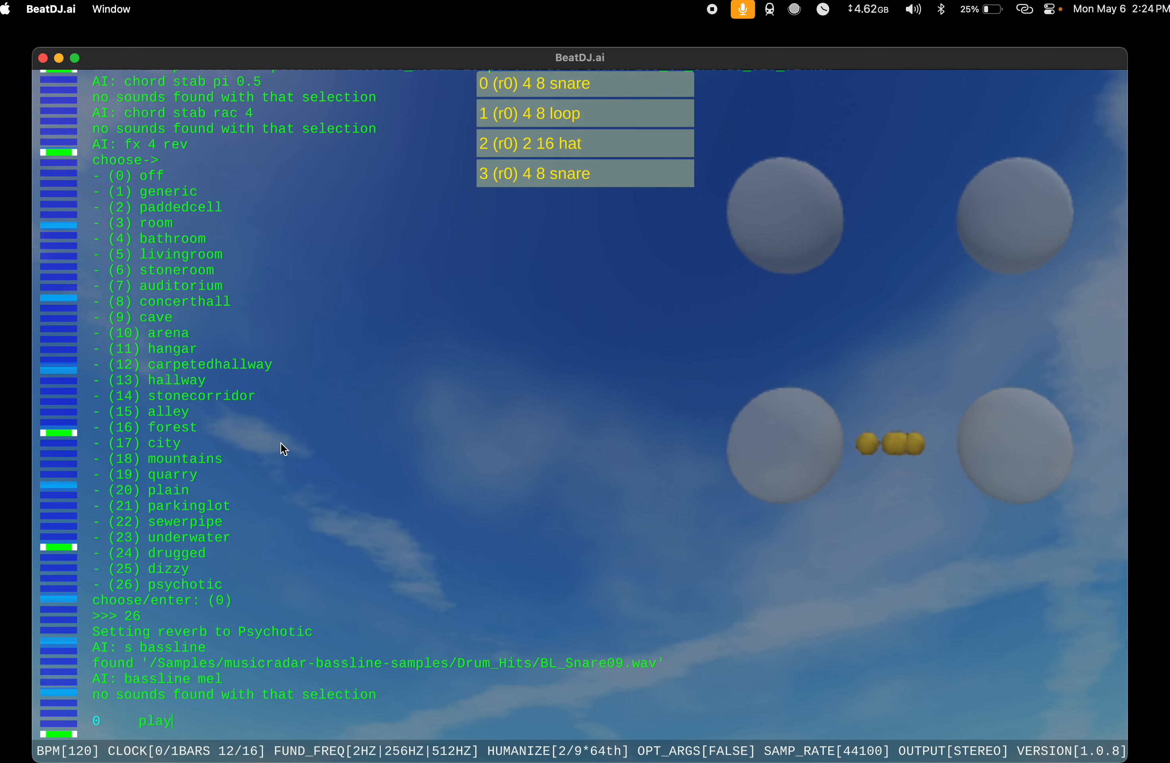
{"action": "key", "text": "Return"}
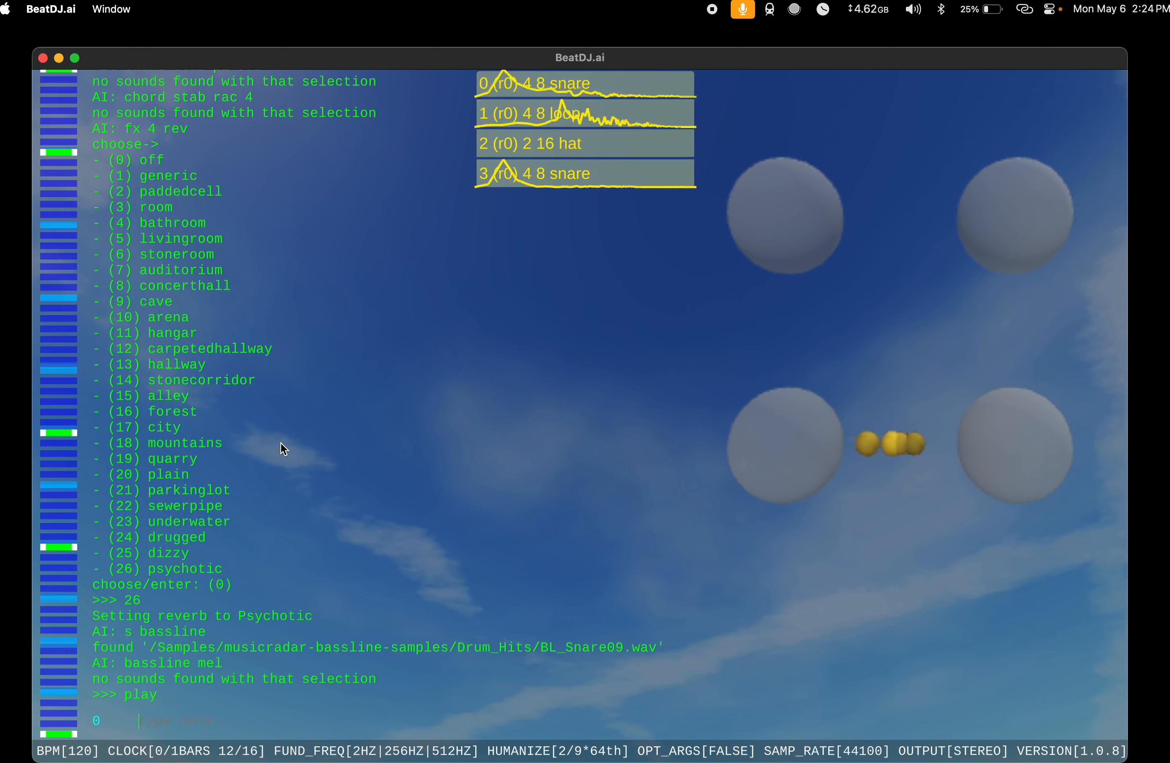
Step: Solo the snare instrument in slot 3 and delete it
{"action": "type", "text": "3 so"}
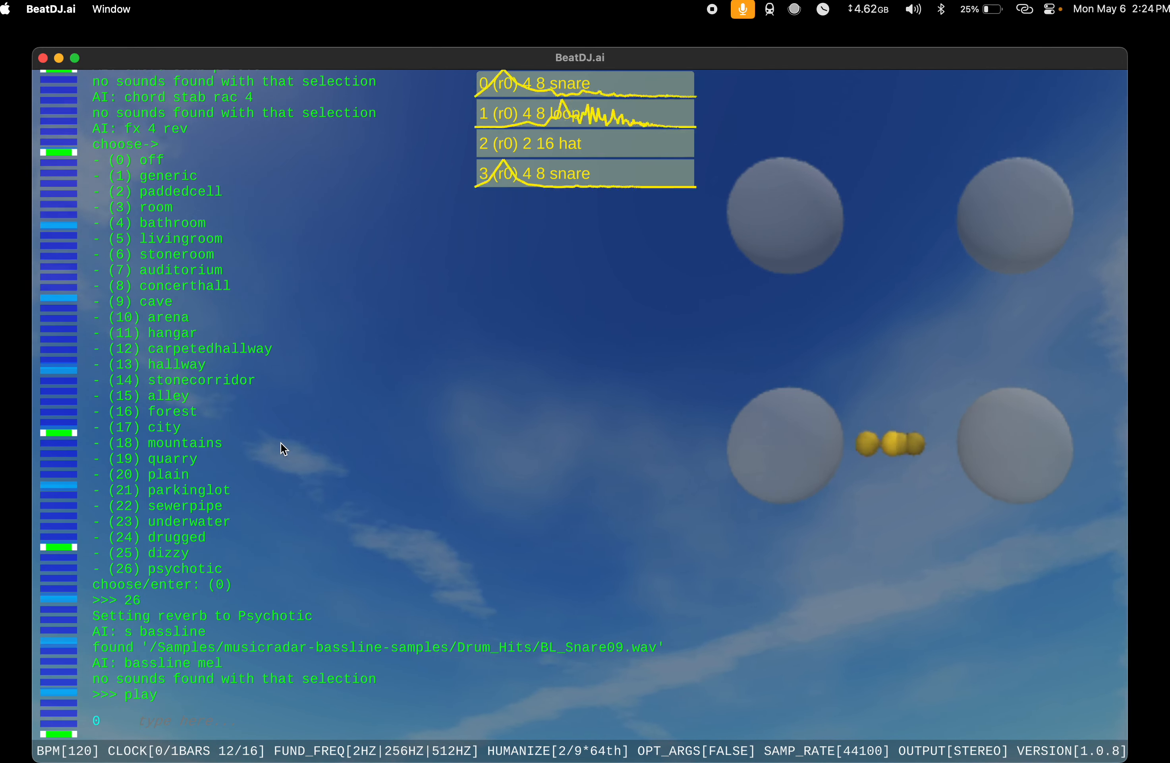
{"action": "type", "text": "l"}
{"action": "key", "text": "Return"}
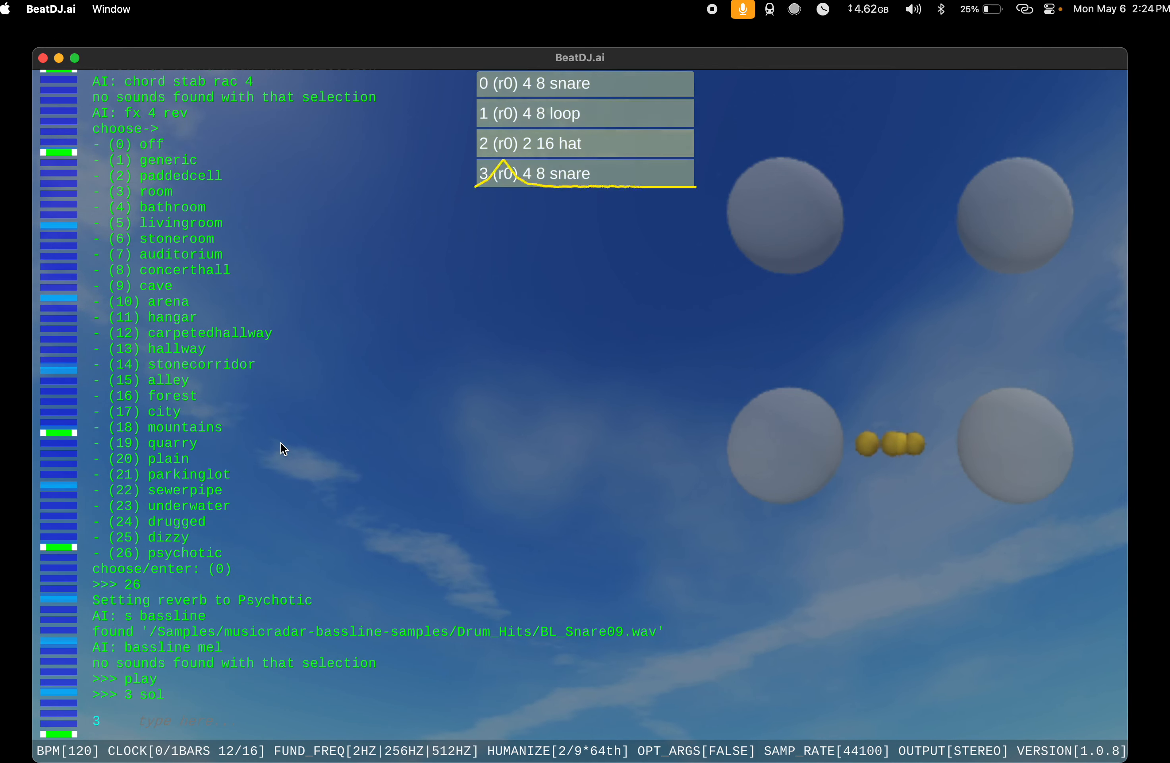
{"action": "type", "text": "d"}
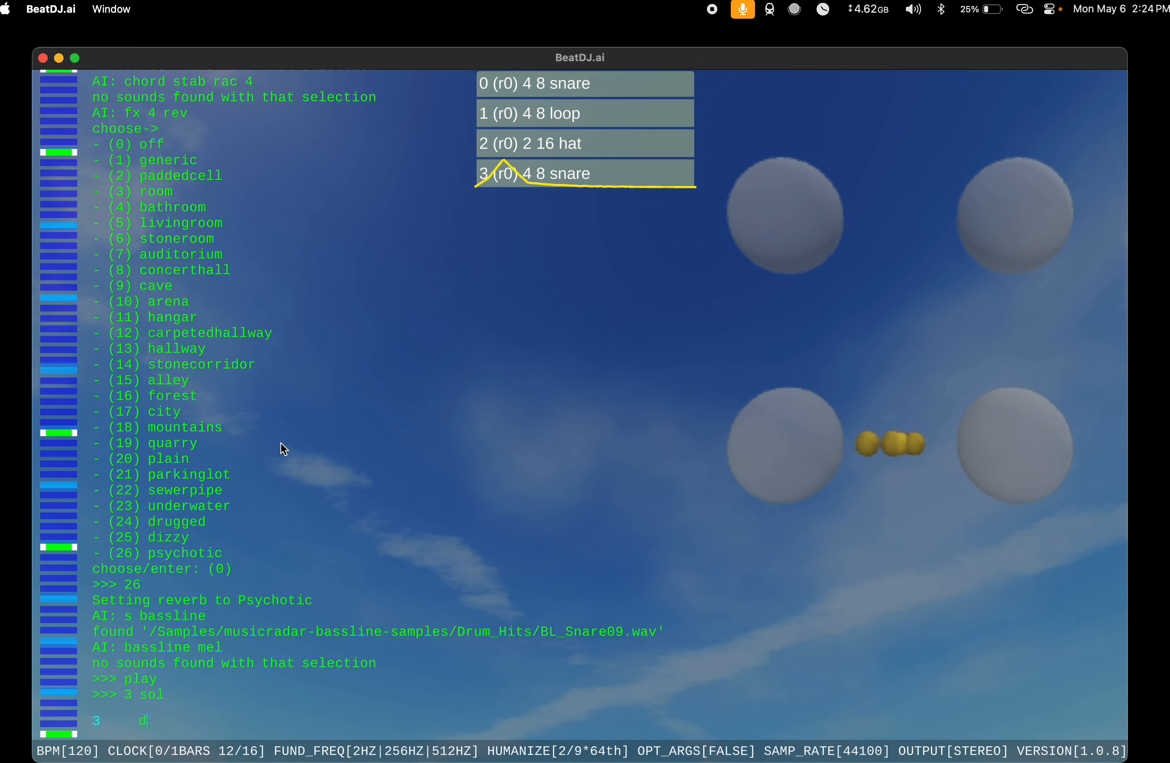
{"action": "key", "text": "Return"}
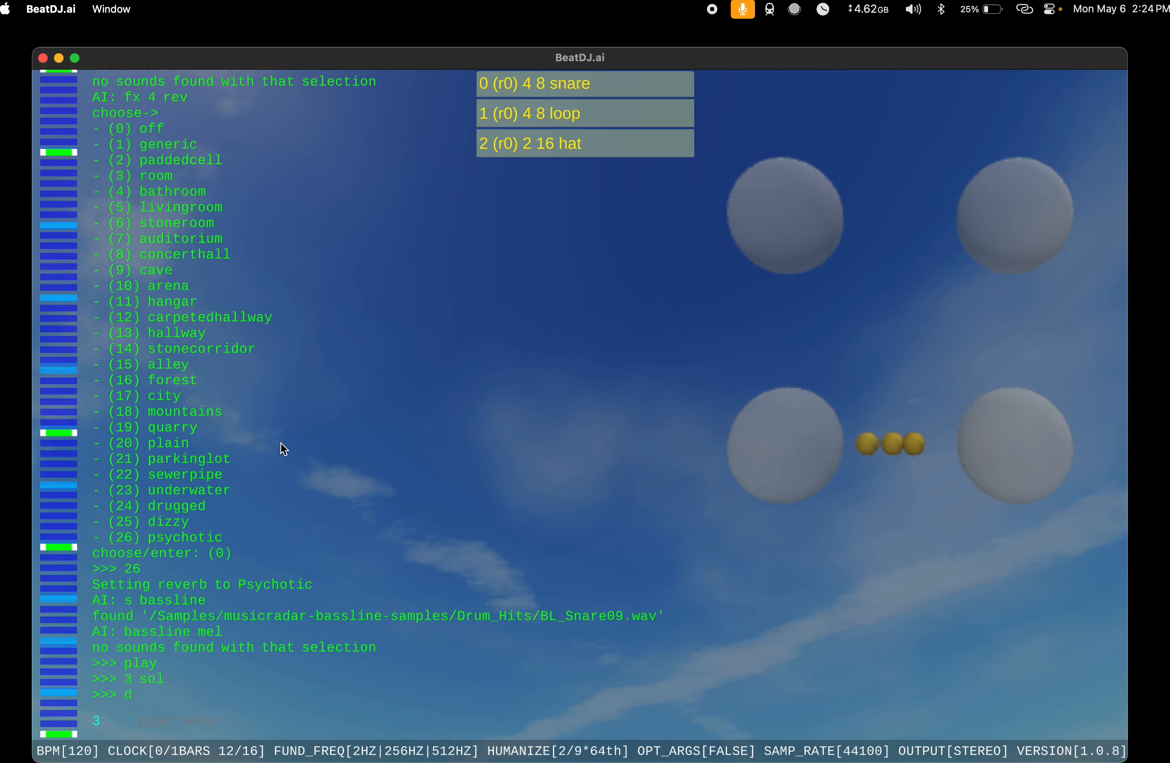
Step: Turn mute off for all remaining instruments
{"action": "type", "text": "a m"}
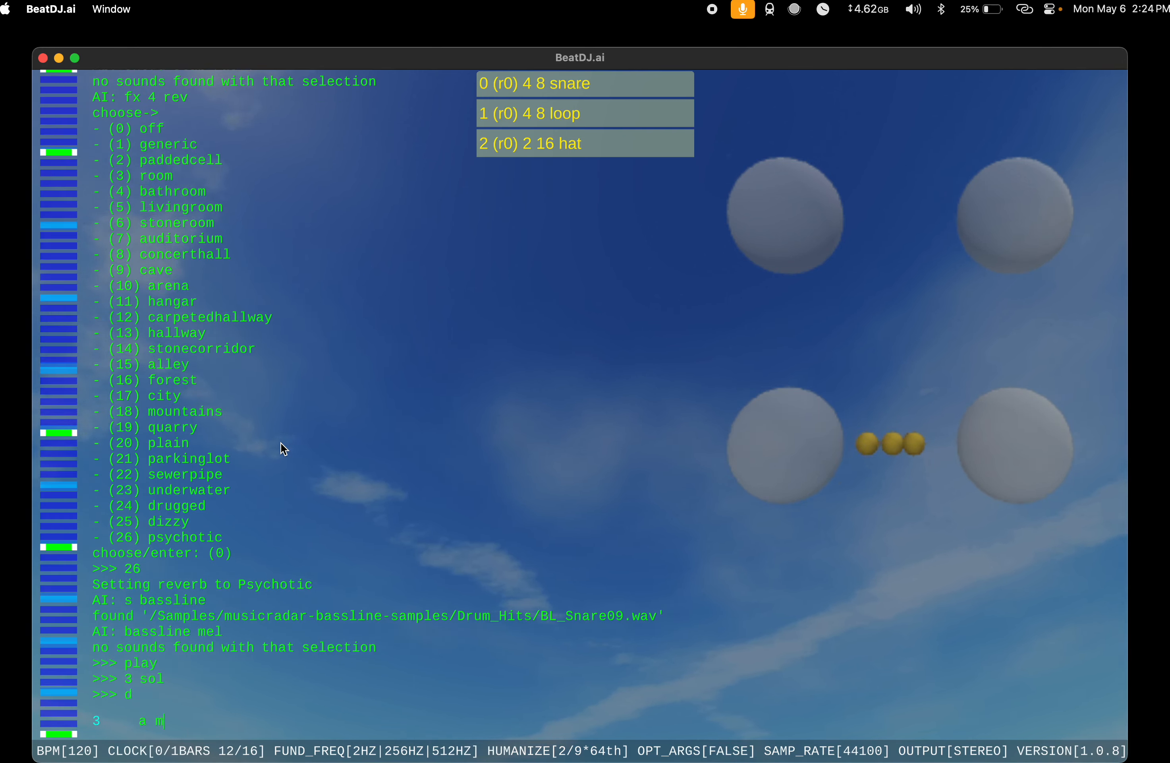
{"action": "type", "text": "ut off"}
{"action": "key", "text": "Return"}
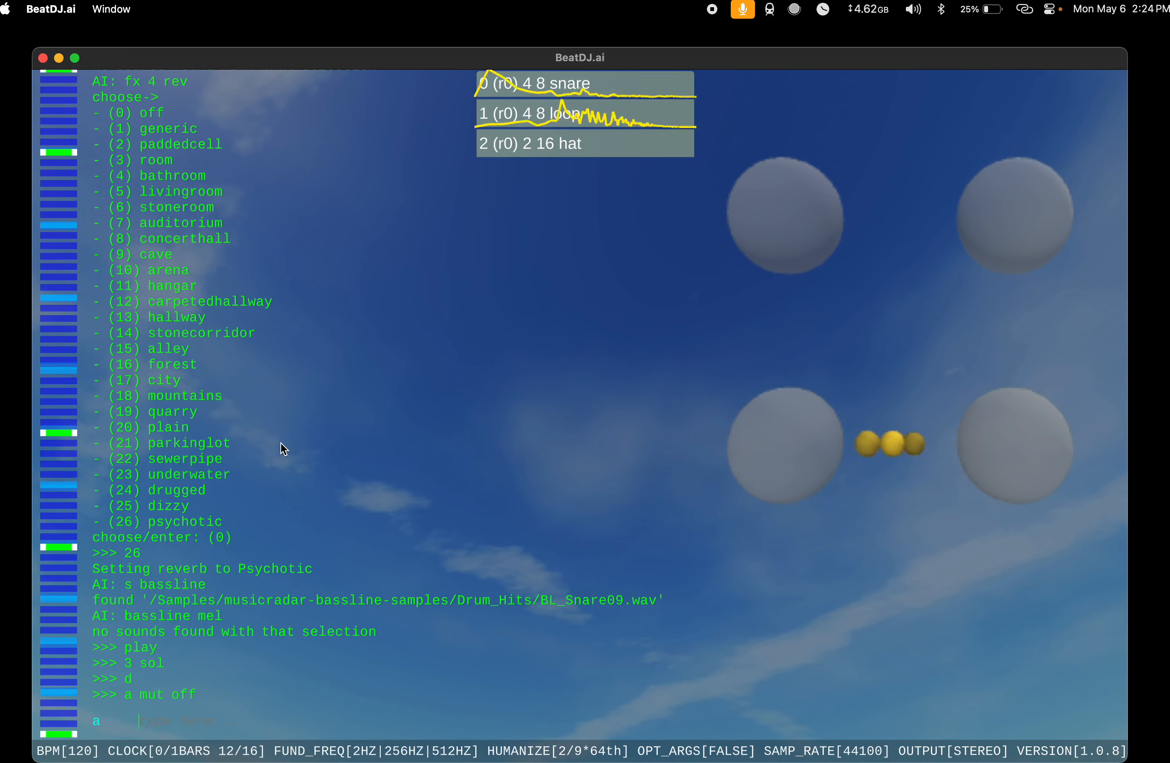
Step: Solo the snare instrument in slot 0 and delete it
{"action": "type", "text": "0 sol"}
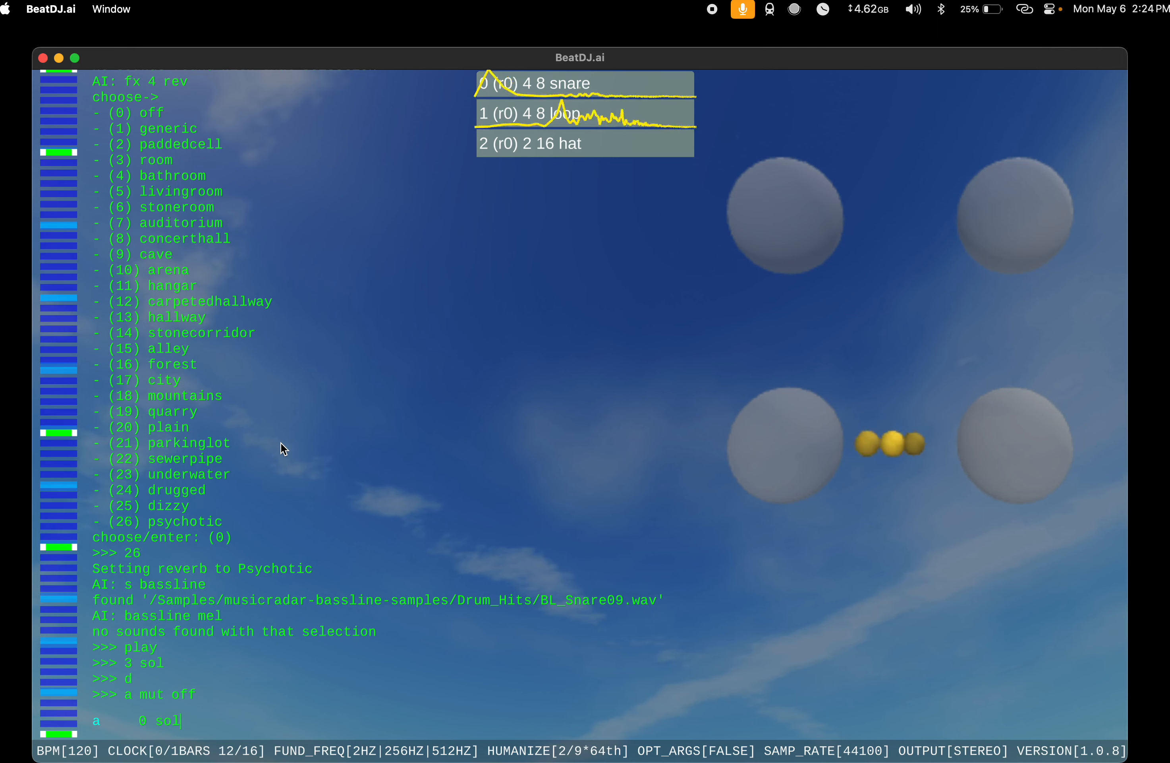
{"action": "key", "text": "Return"}
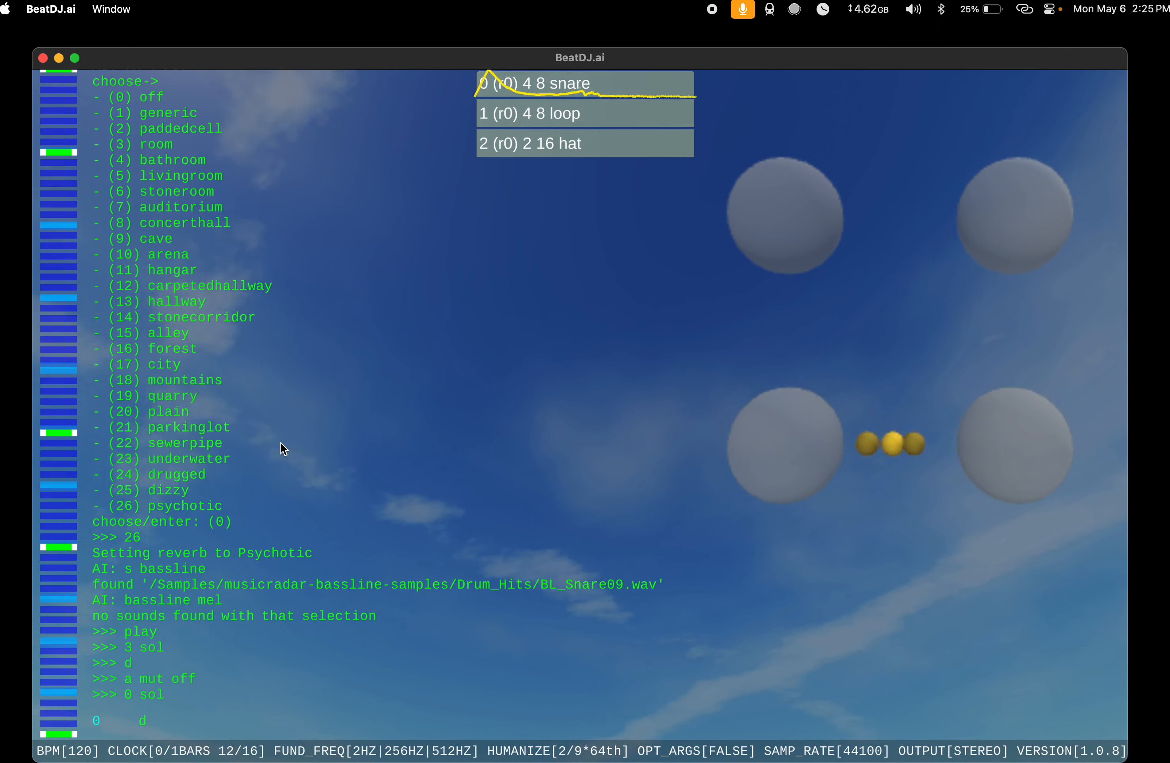
{"action": "type", "text": "d"}
{"action": "key", "text": "Return"}
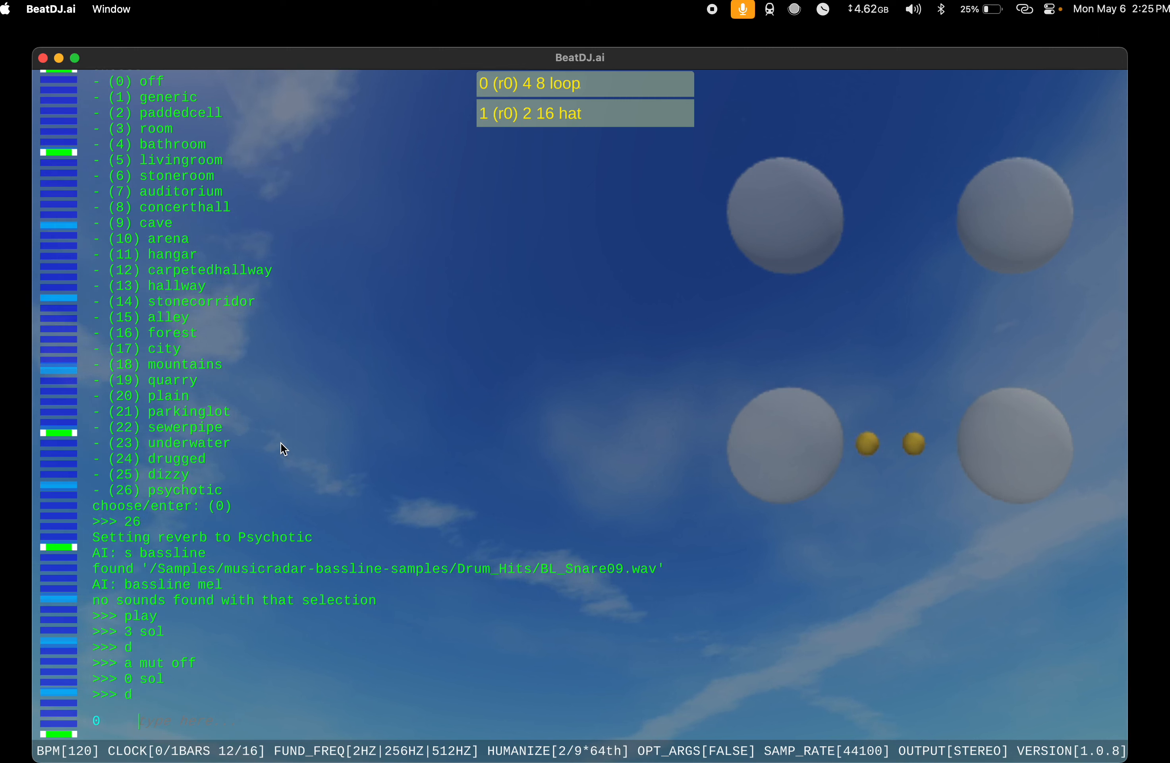
Step: Unmute the remaining loop and hat instruments, and stop playback
{"action": "type", "text": "a mu"}
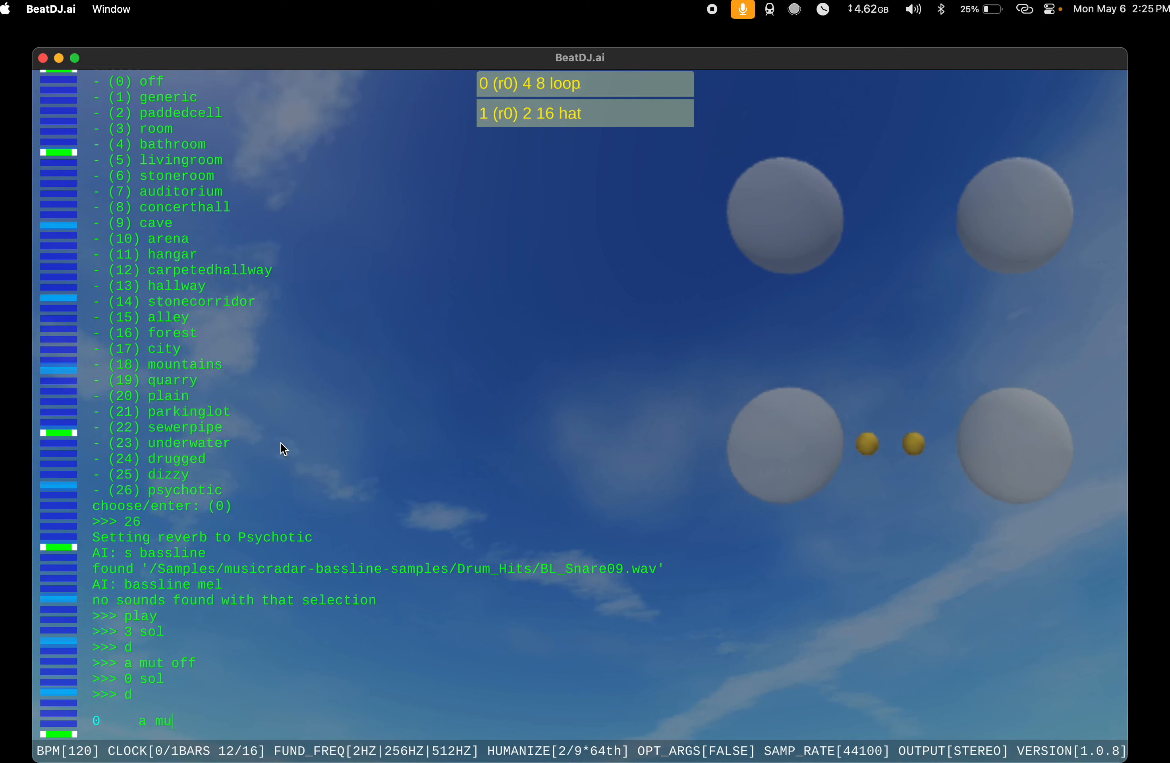
{"action": "type", "text": "t off"}
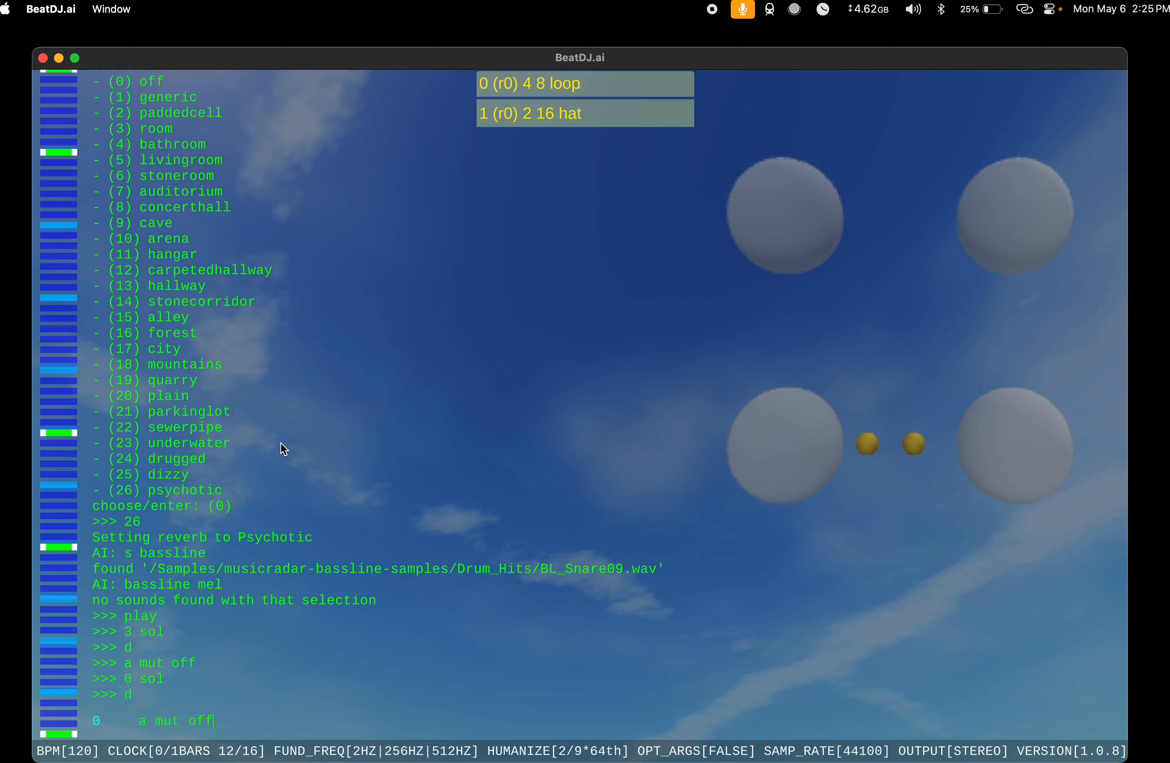
{"action": "key", "text": "Return"}
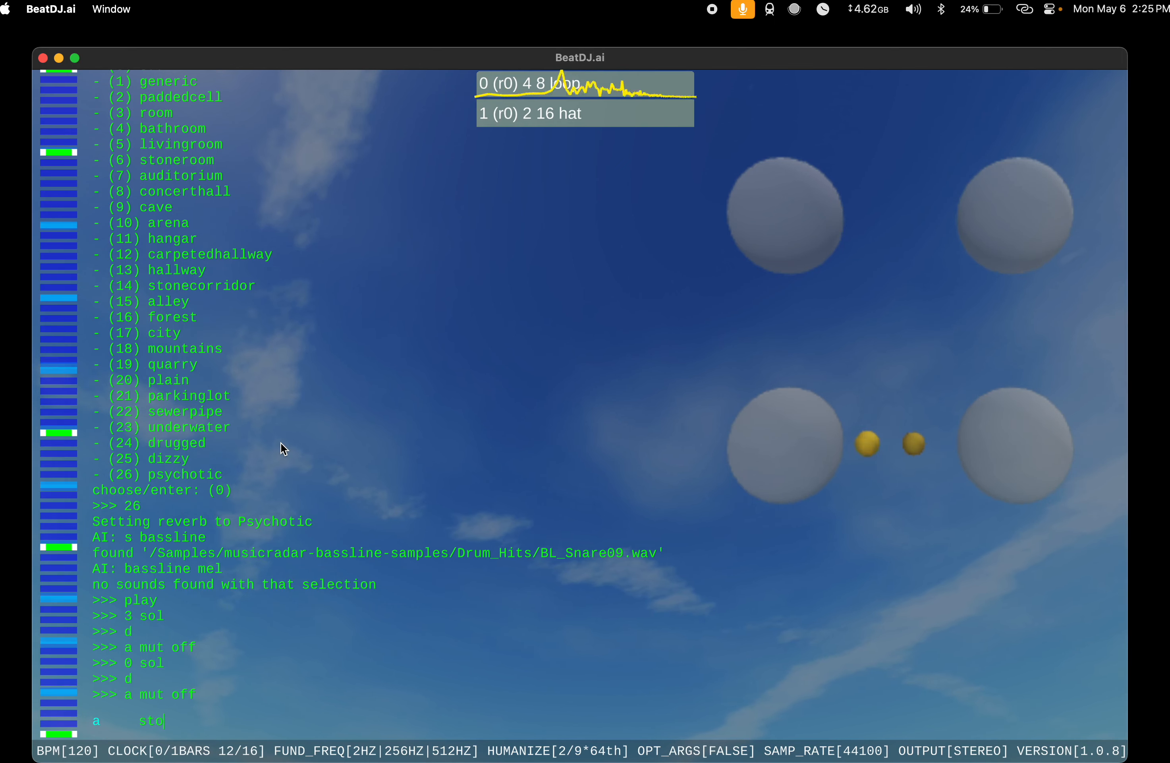
{"action": "type", "text": "sto"}
{"action": "key", "text": "Return"}
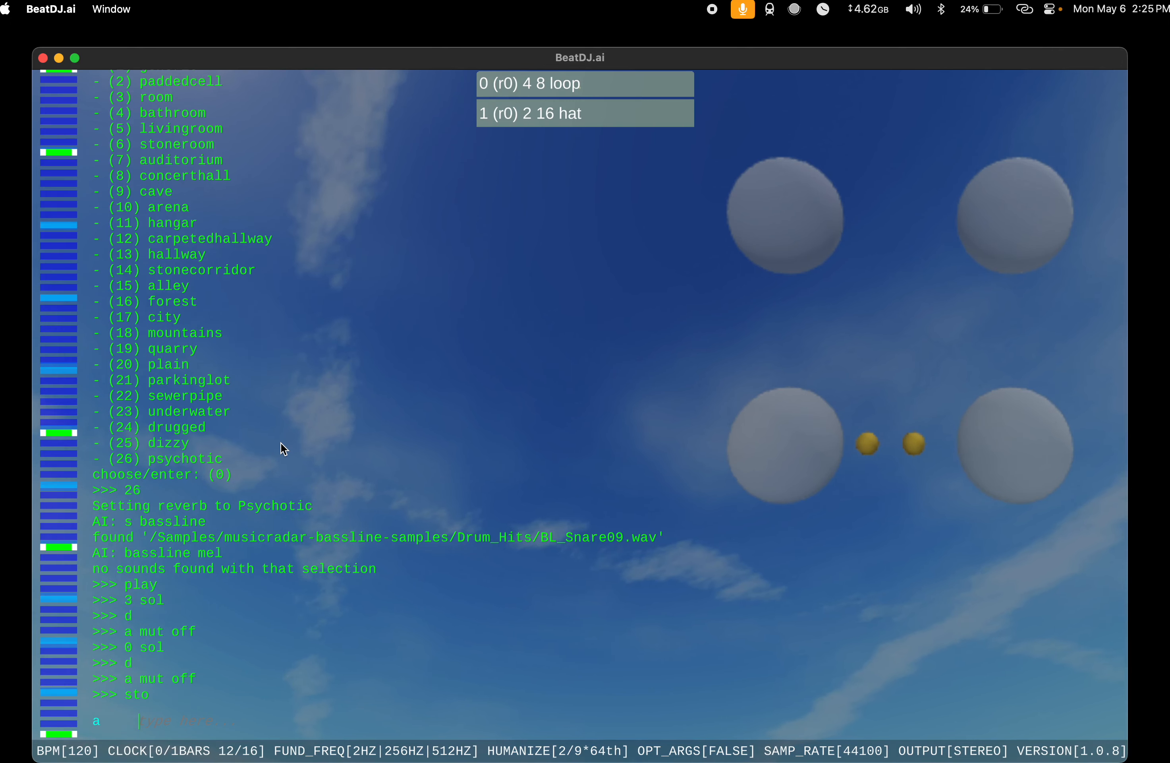
Step: Read the help entry for the s command, and clear the console
{"action": "type", "text": "help"}
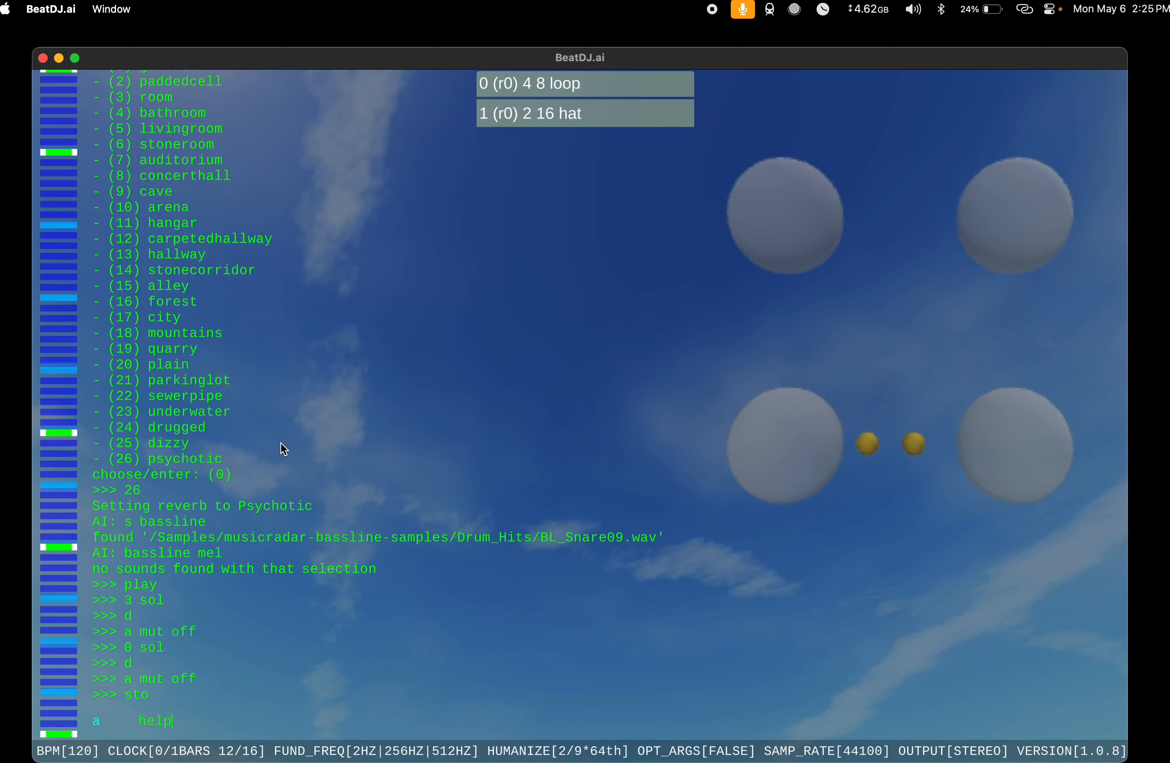
{"action": "type", "text": " s"}
{"action": "key", "text": "Return"}
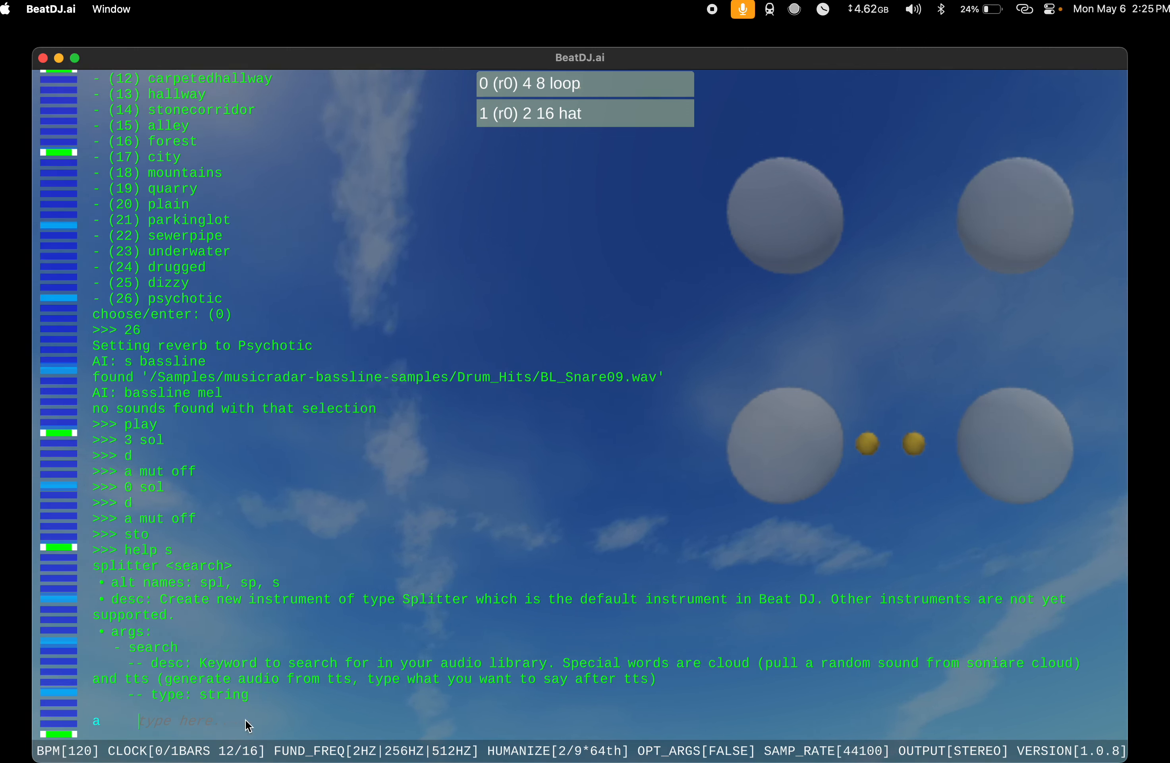
{"action": "type", "text": "clear"}
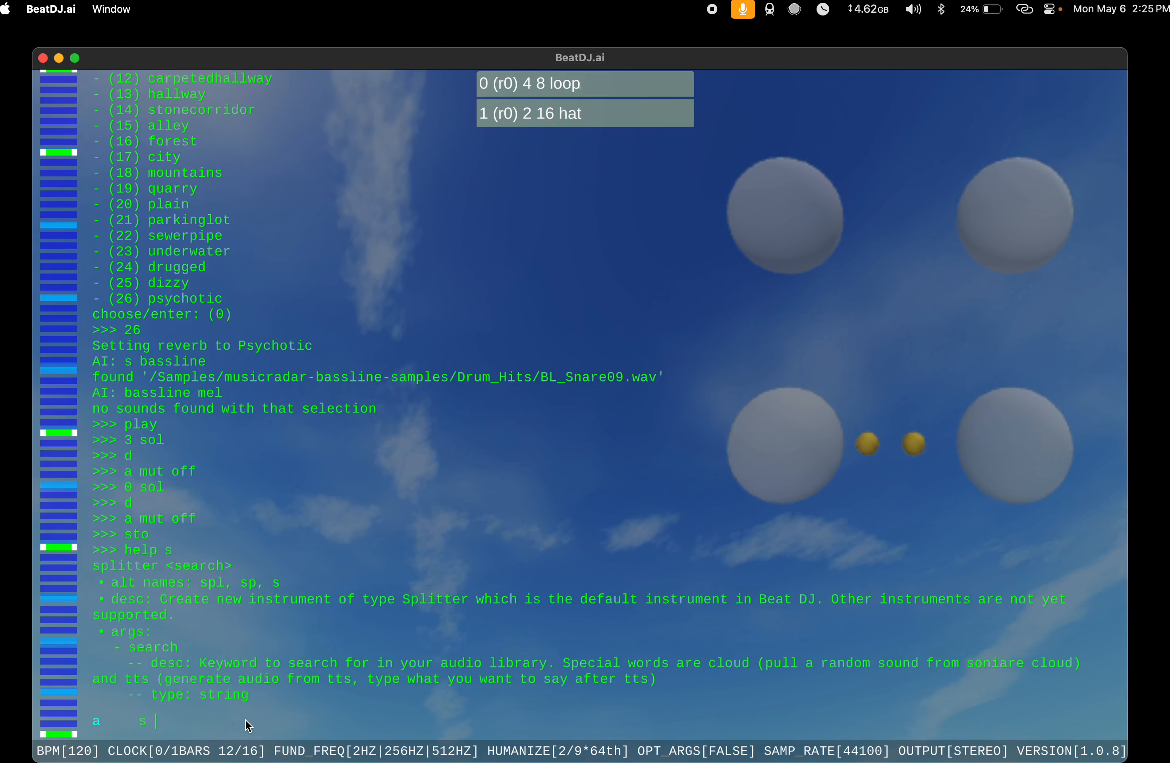
{"action": "key", "text": "Return"}
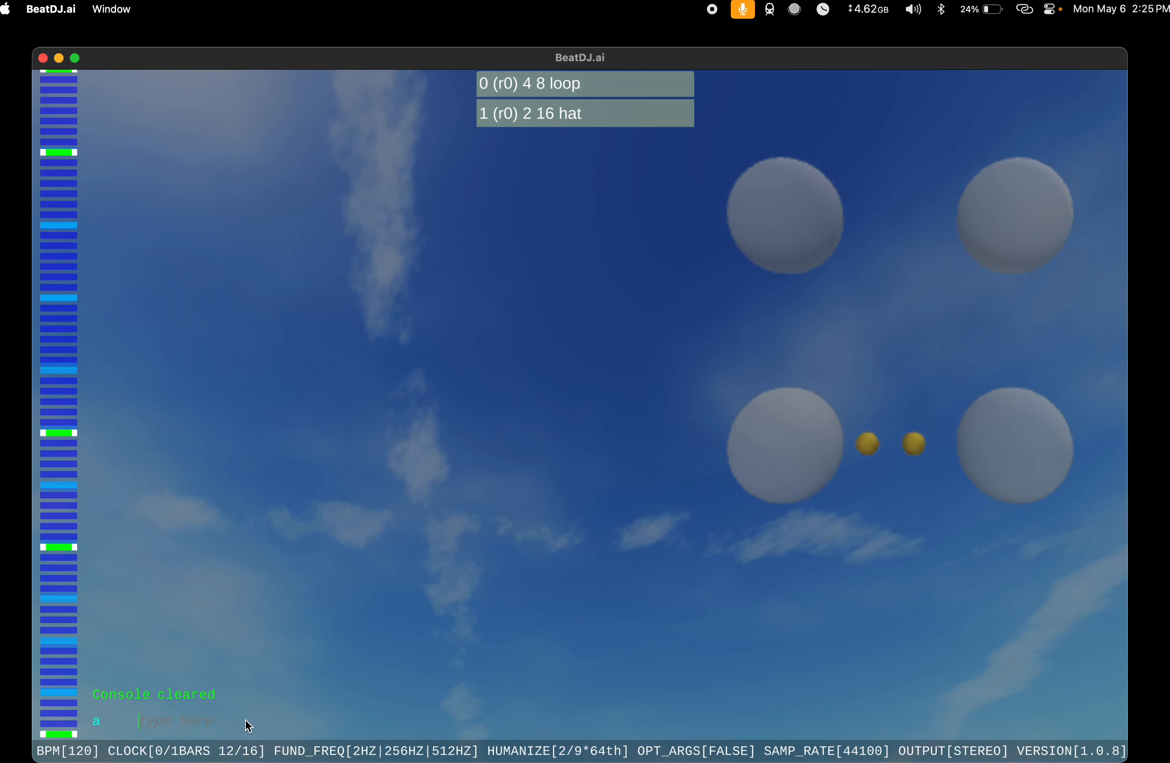
Step: Add a new instrument using the search keyword kick, and start playback
{"action": "type", "text": "s kick"}
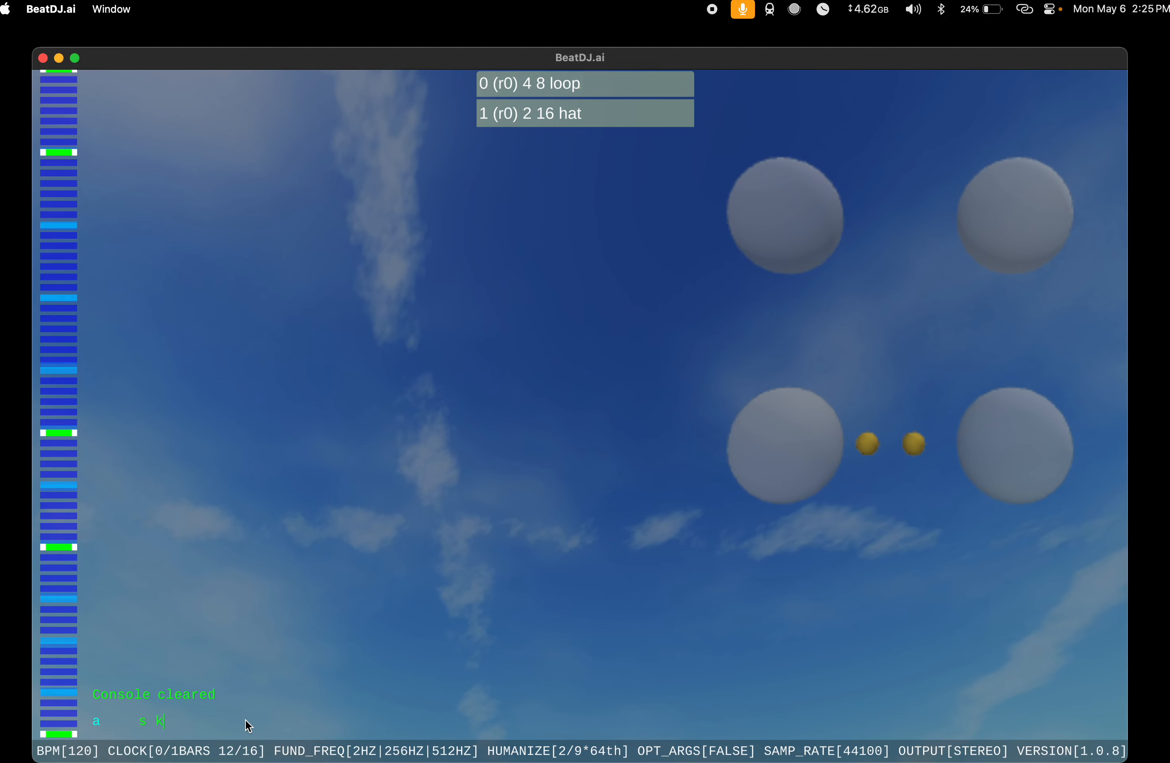
{"action": "key", "text": "Return"}
{"action": "type", "text": "pla"}
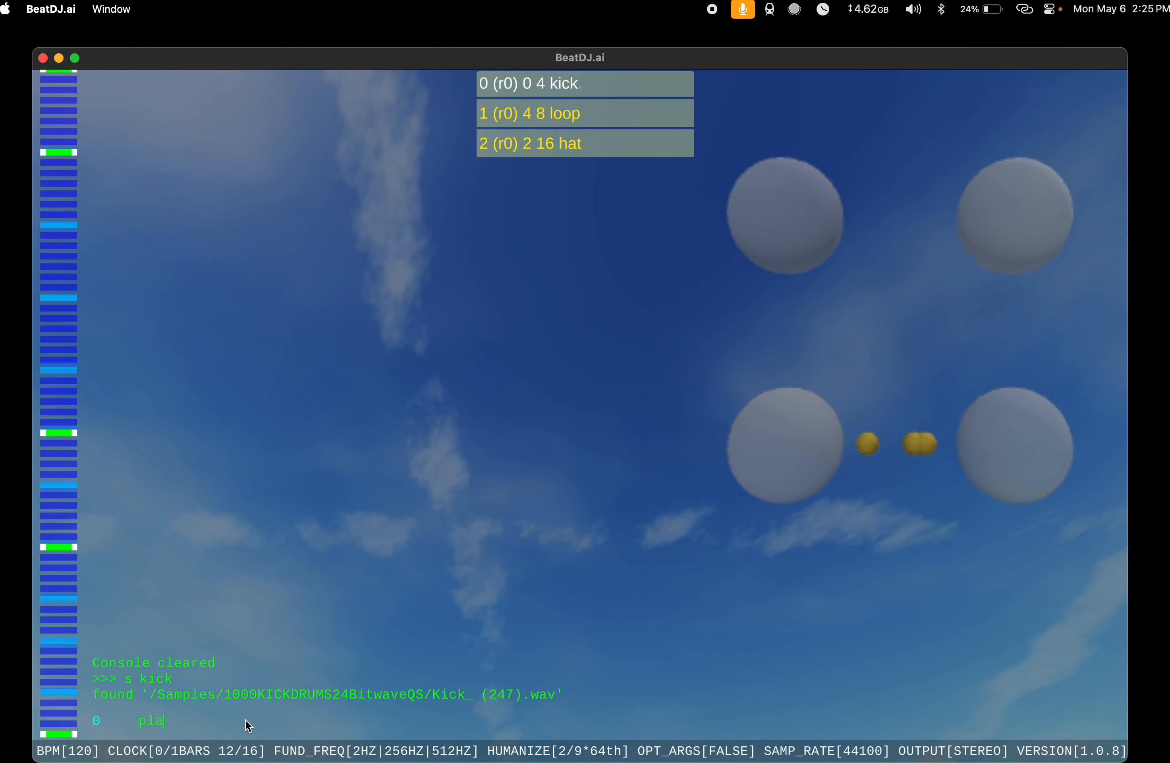
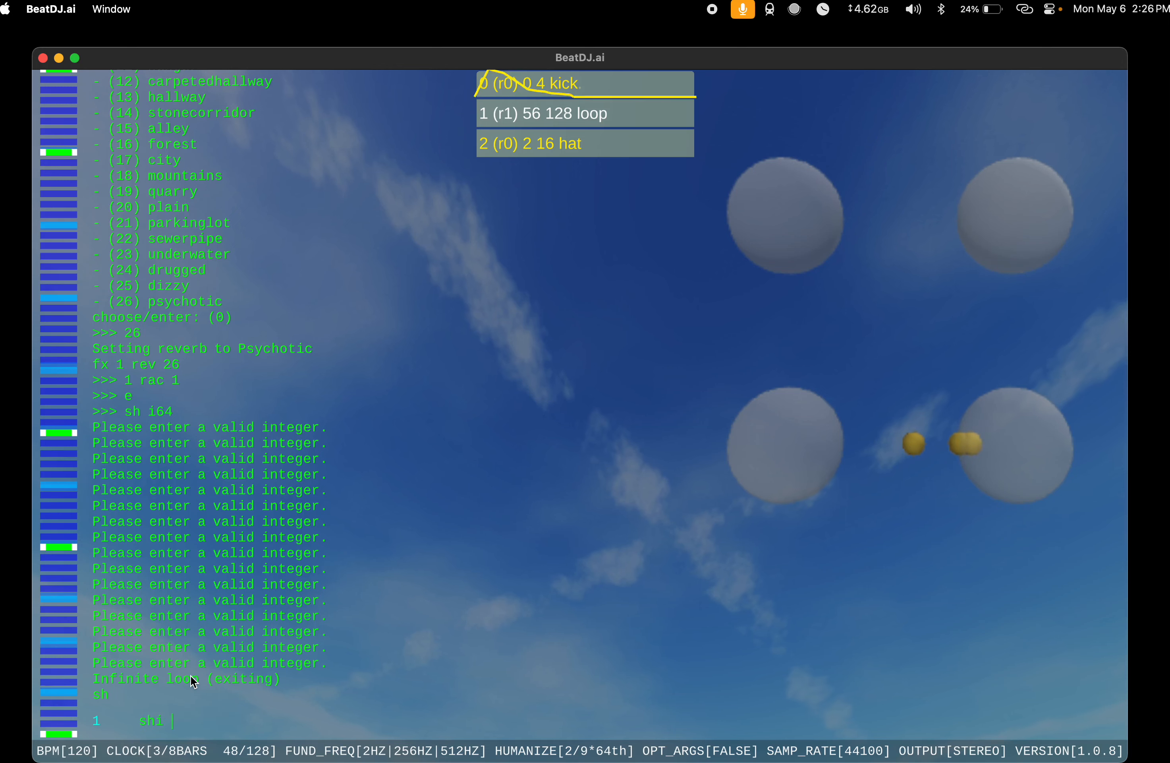
Step: Shift the loop instrument by 64 and then by a further 4, and run the v command
{"action": "key", "text": "Return"}
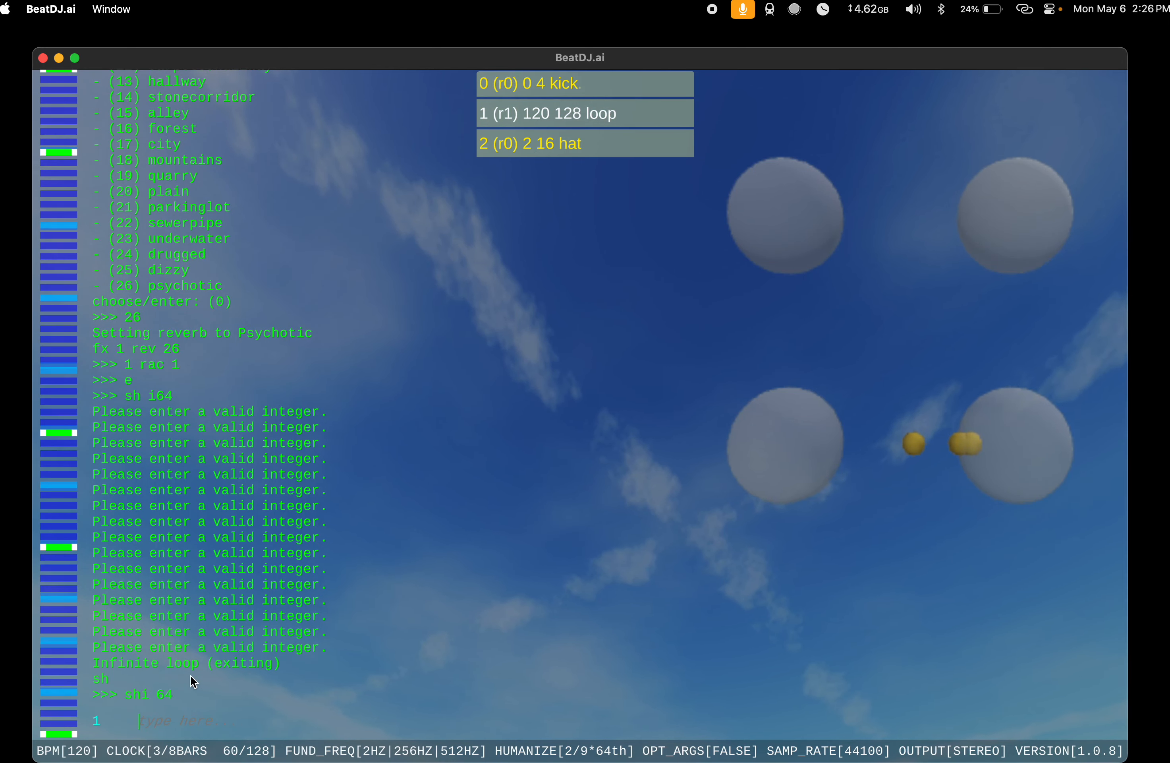
{"action": "type", "text": "shi 4"}
{"action": "key", "text": "Return"}
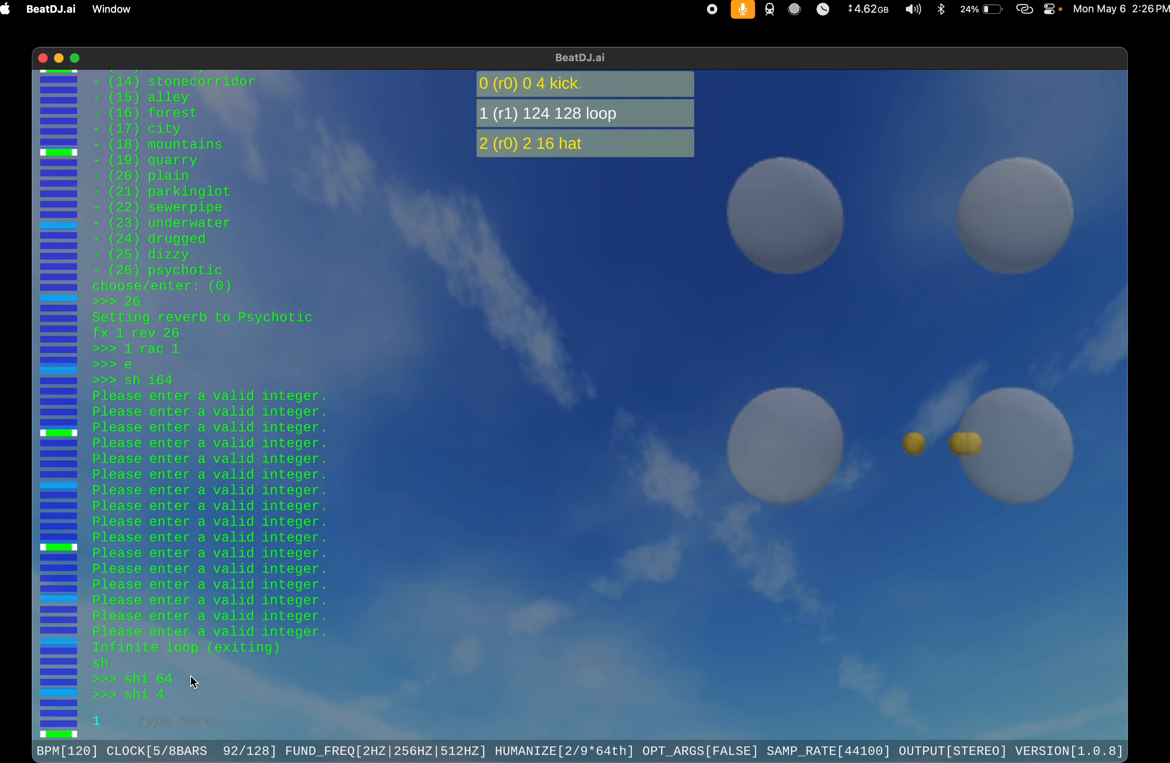
{"action": "type", "text": "v"}
{"action": "key", "text": "Return"}
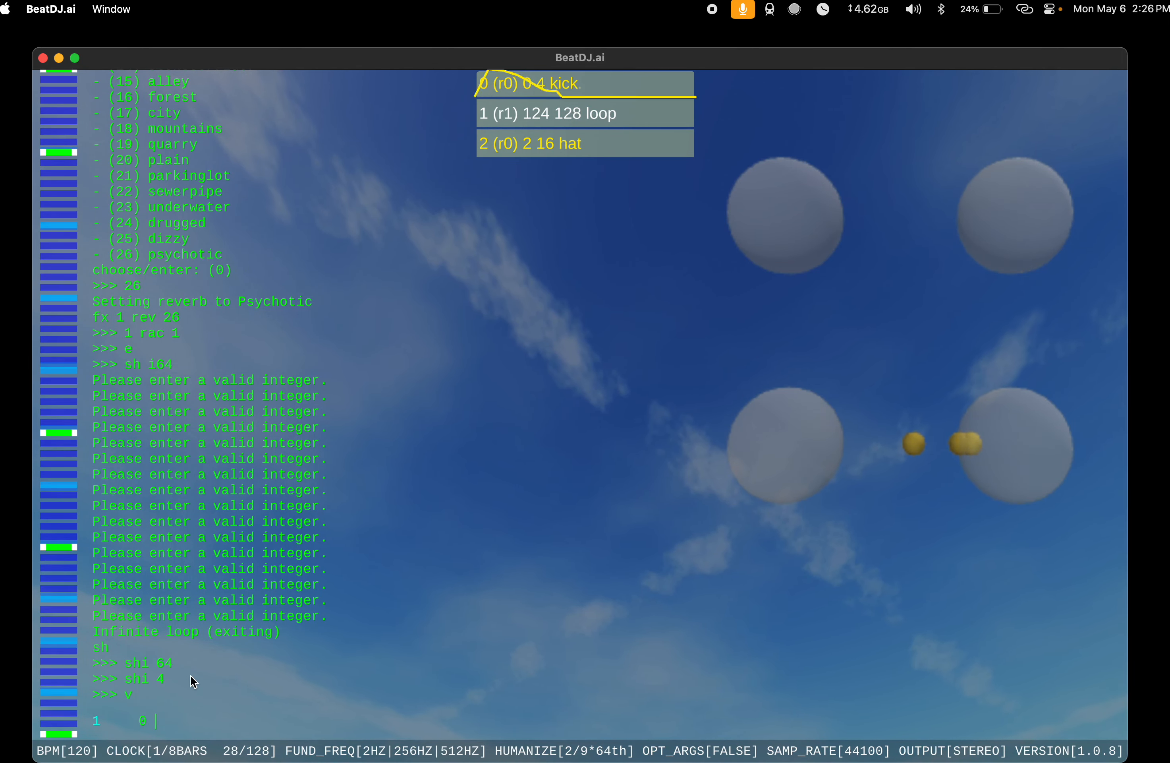
Step: Set the melody of the kick in slot 0 to 0, and delete that kick
{"action": "type", "text": "mel 0"}
{"action": "key", "text": "Return"}
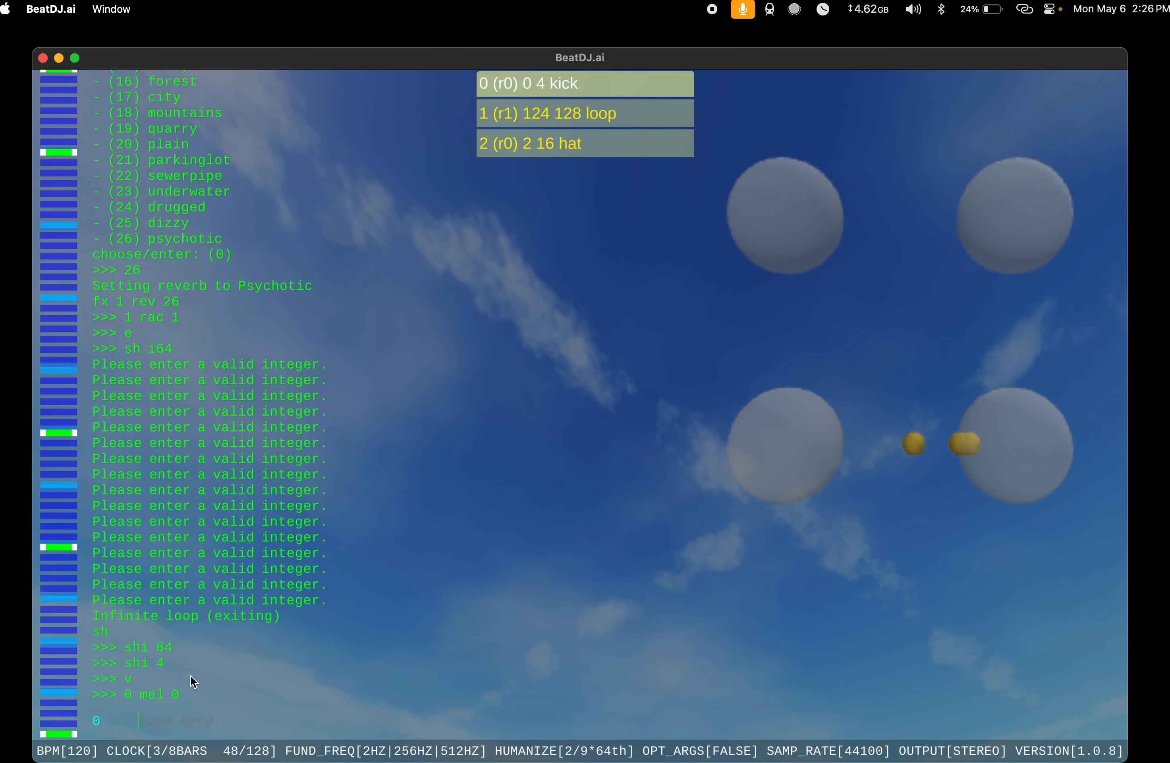
{"action": "type", "text": "d"}
{"action": "key", "text": "Return"}
Step: Add a new instrument using the search keyword kick, and set its melody to 0 1 and then to 0
{"action": "type", "text": "s kick"}
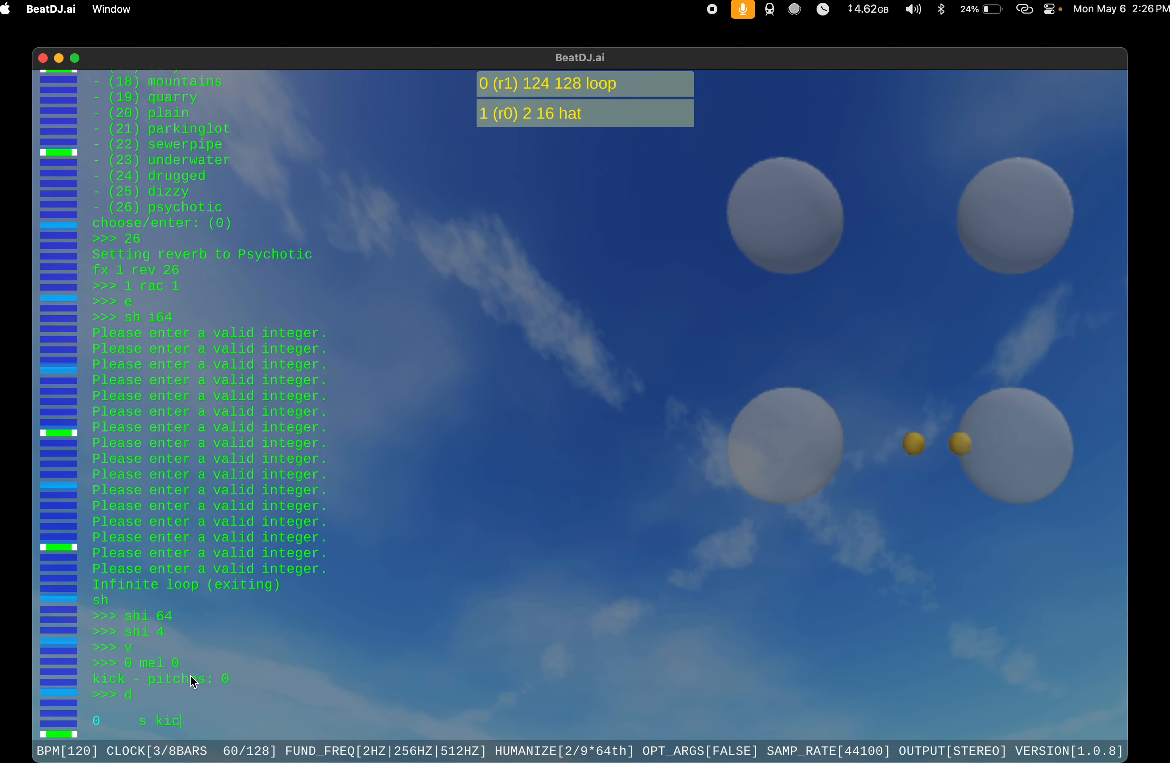
{"action": "key", "text": "Return"}
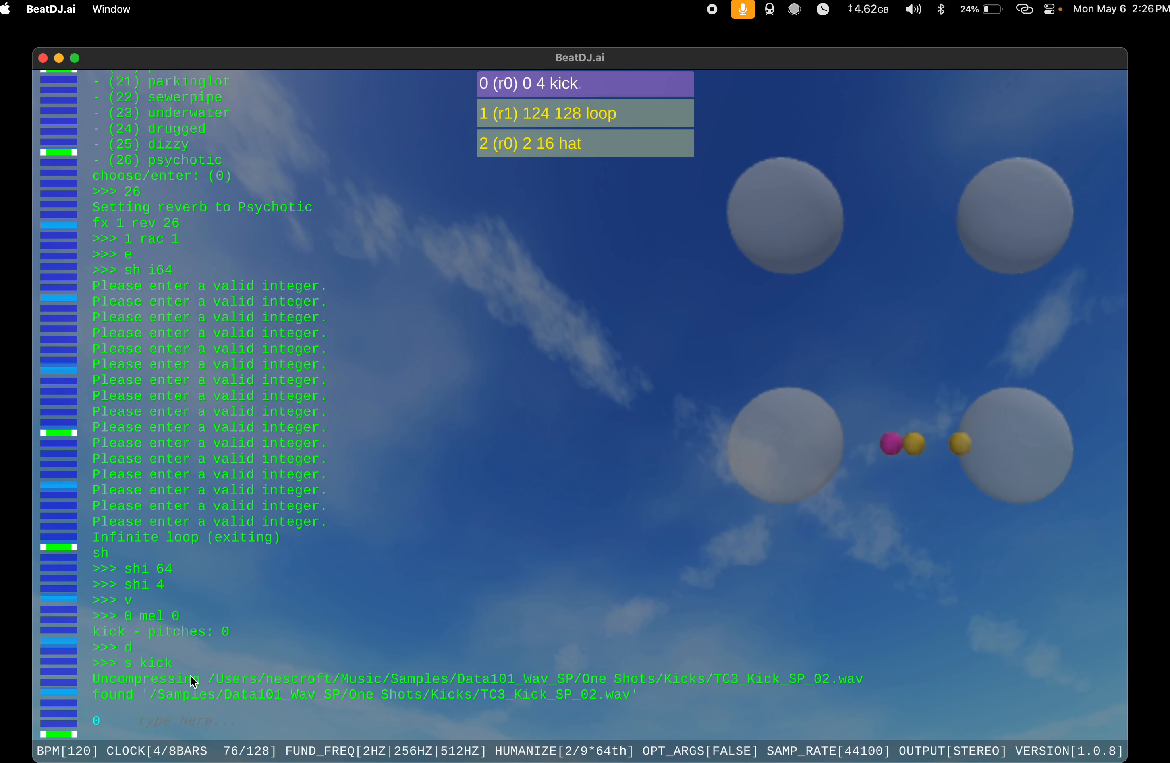
{"action": "type", "text": "mel 0 1"}
{"action": "key", "text": "Return"}
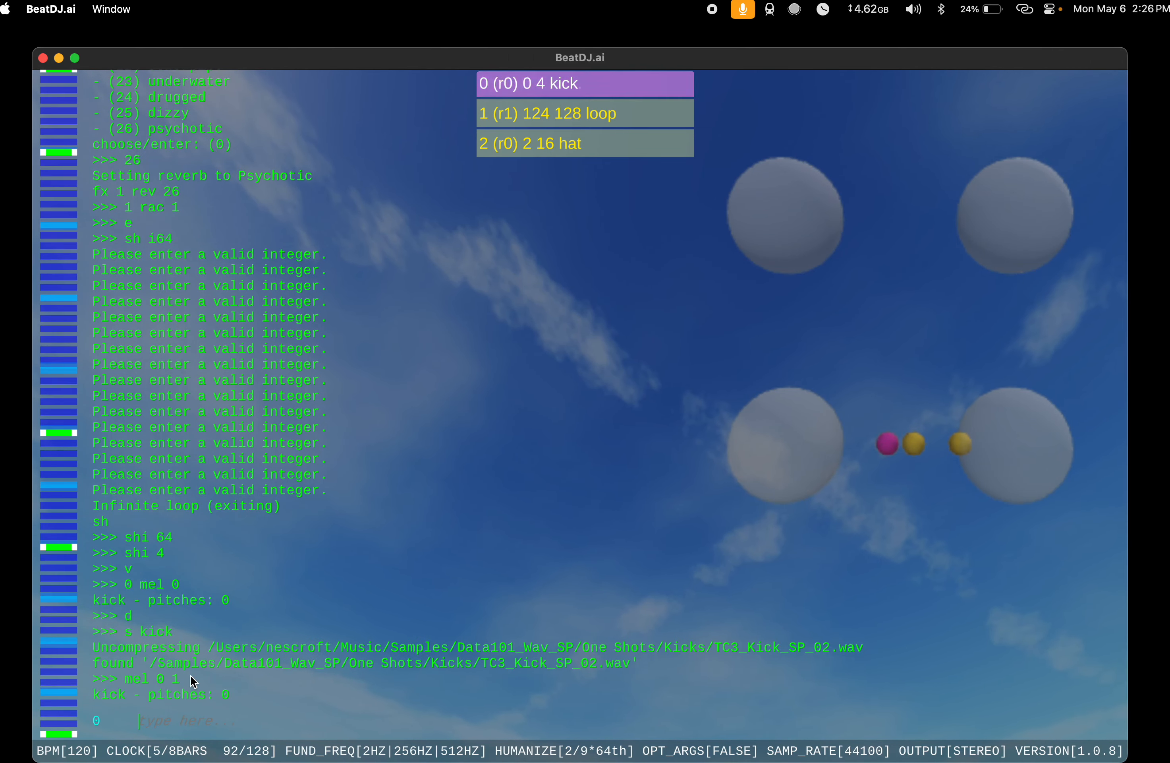
{"action": "type", "text": "mel 0"}
{"action": "key", "text": "Return"}
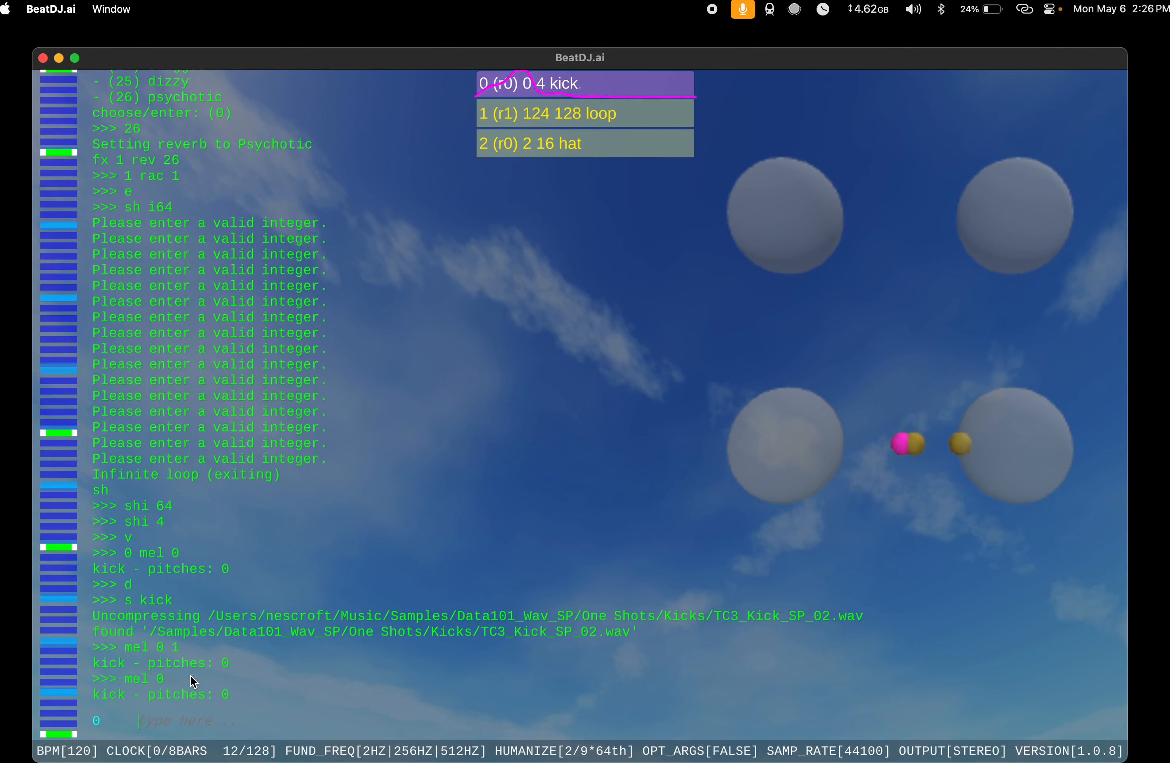
Step: Set the new kick's ve value to 090 and then to 99
{"action": "type", "text": "2"}
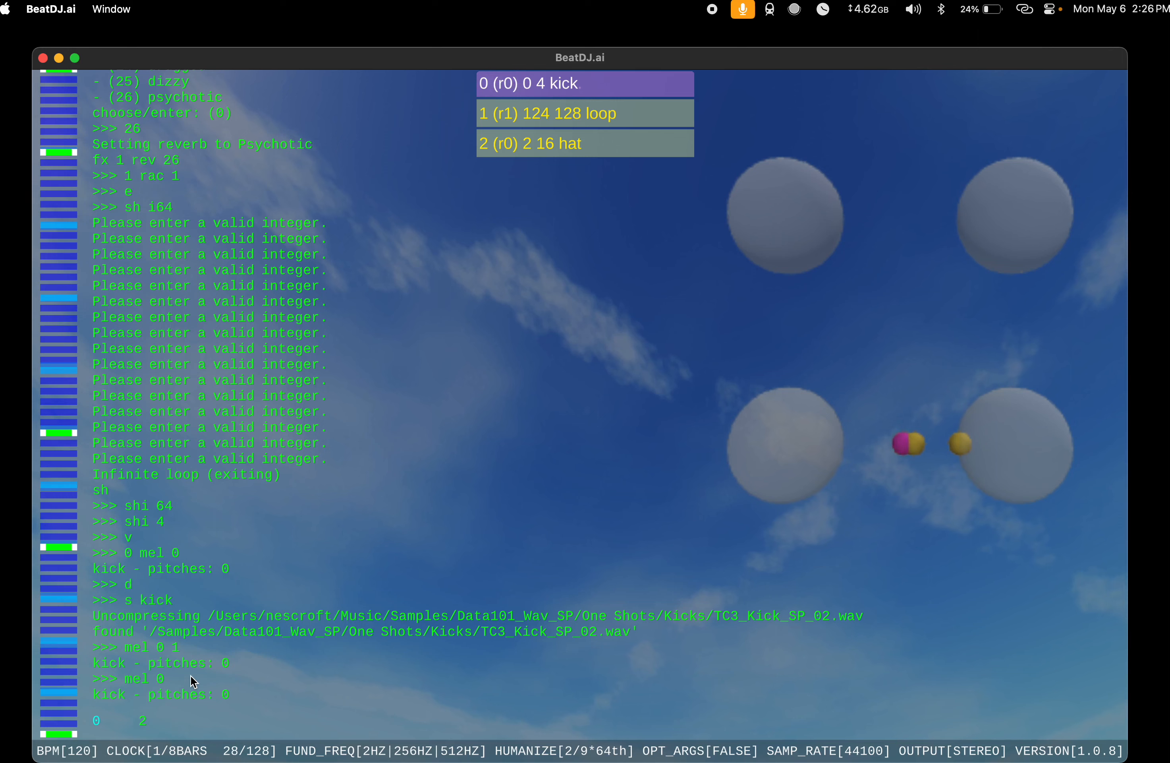
{"action": "key", "text": "BackSpace"}
{"action": "key", "text": "BackSpace"}
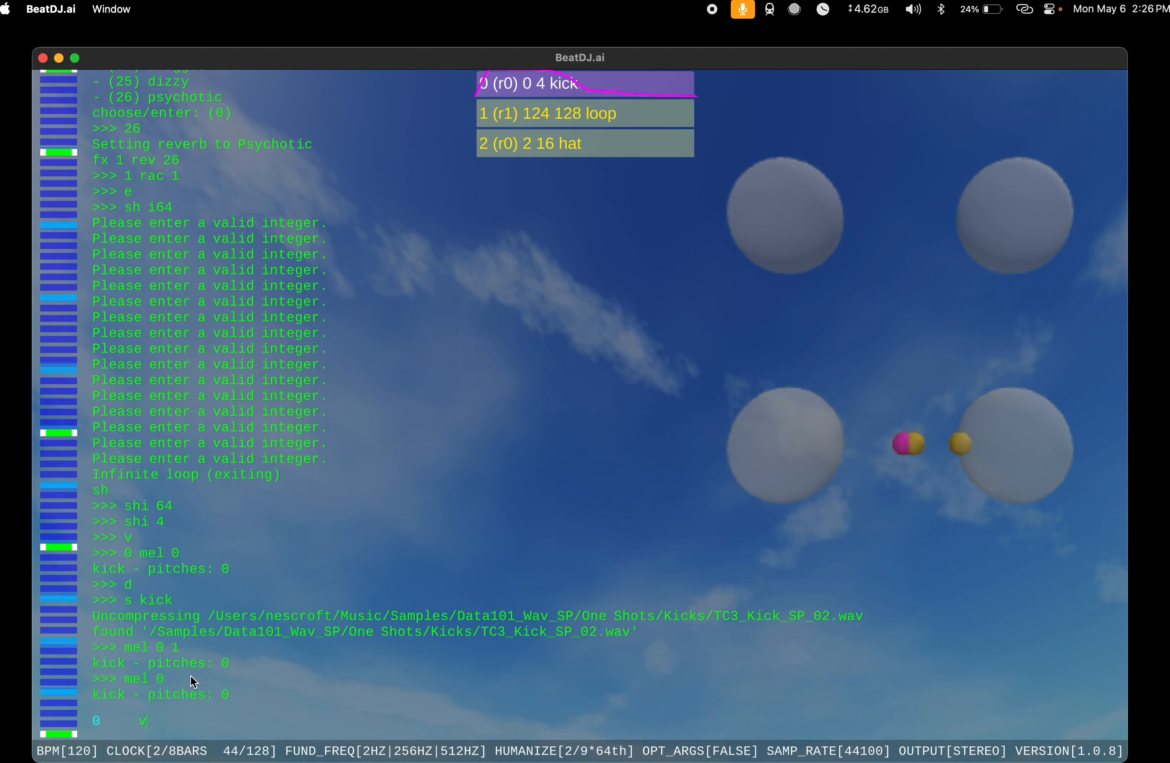
{"action": "type", "text": "ve 090"}
{"action": "key", "text": "Return"}
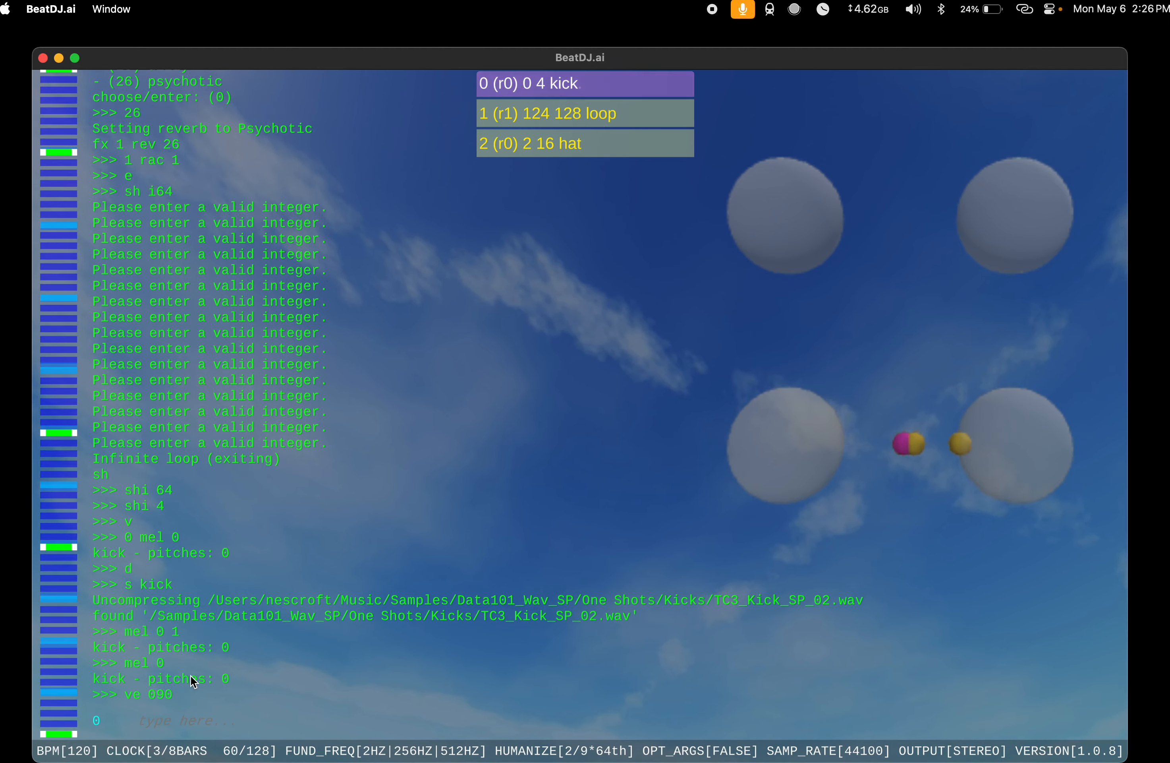
{"action": "type", "text": "ve 99"}
{"action": "key", "text": "Return"}
Step: Set the ve value of the hat in slot 2 to 090
{"action": "type", "text": "2"}
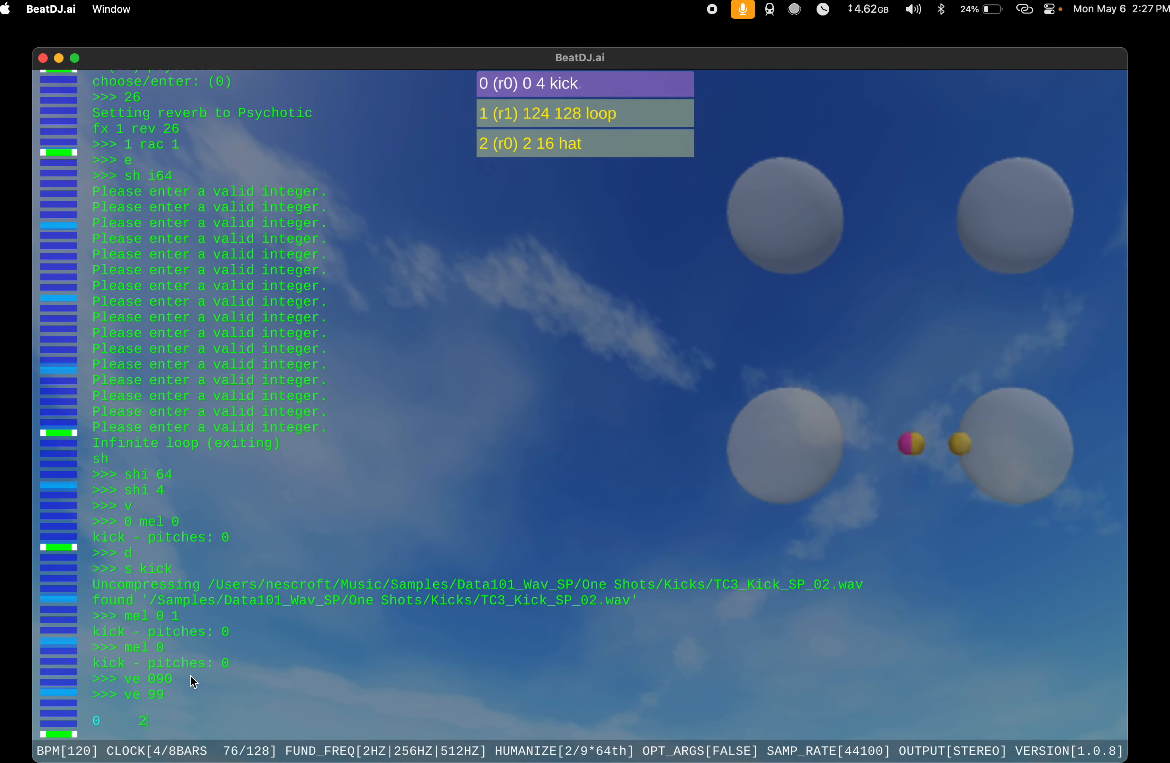
{"action": "type", "text": " ve 090"}
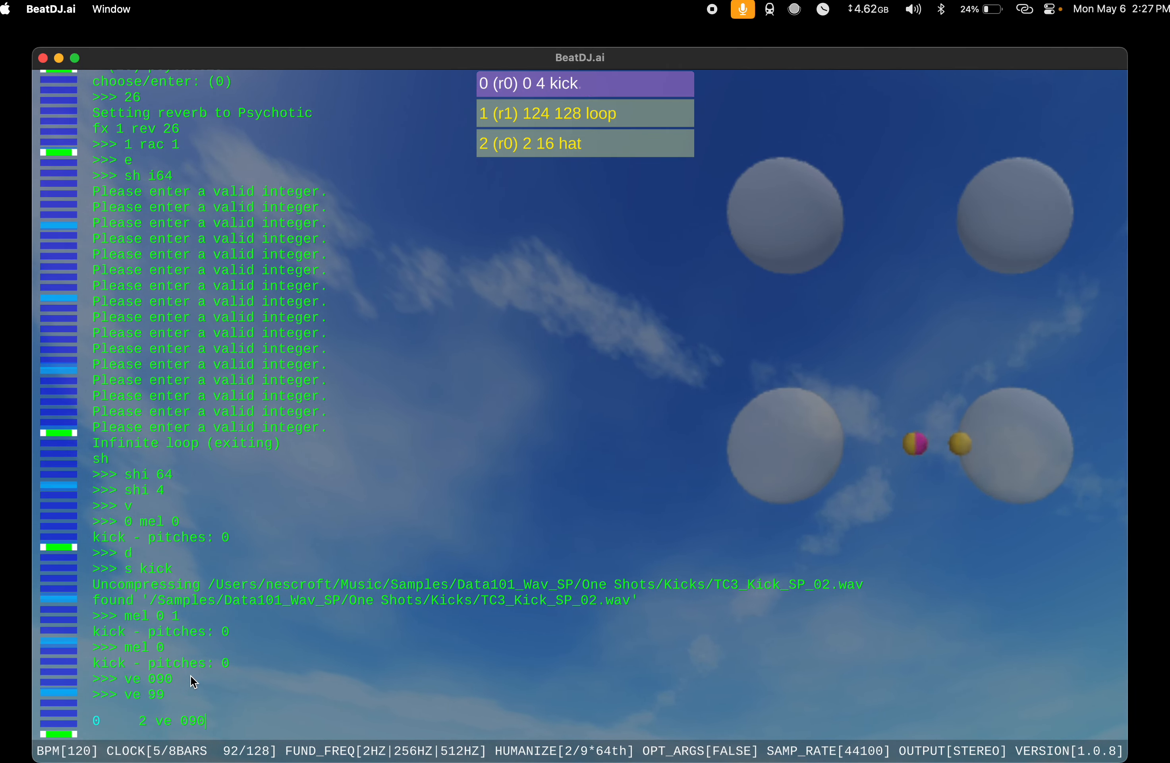
{"action": "key", "text": "Return"}
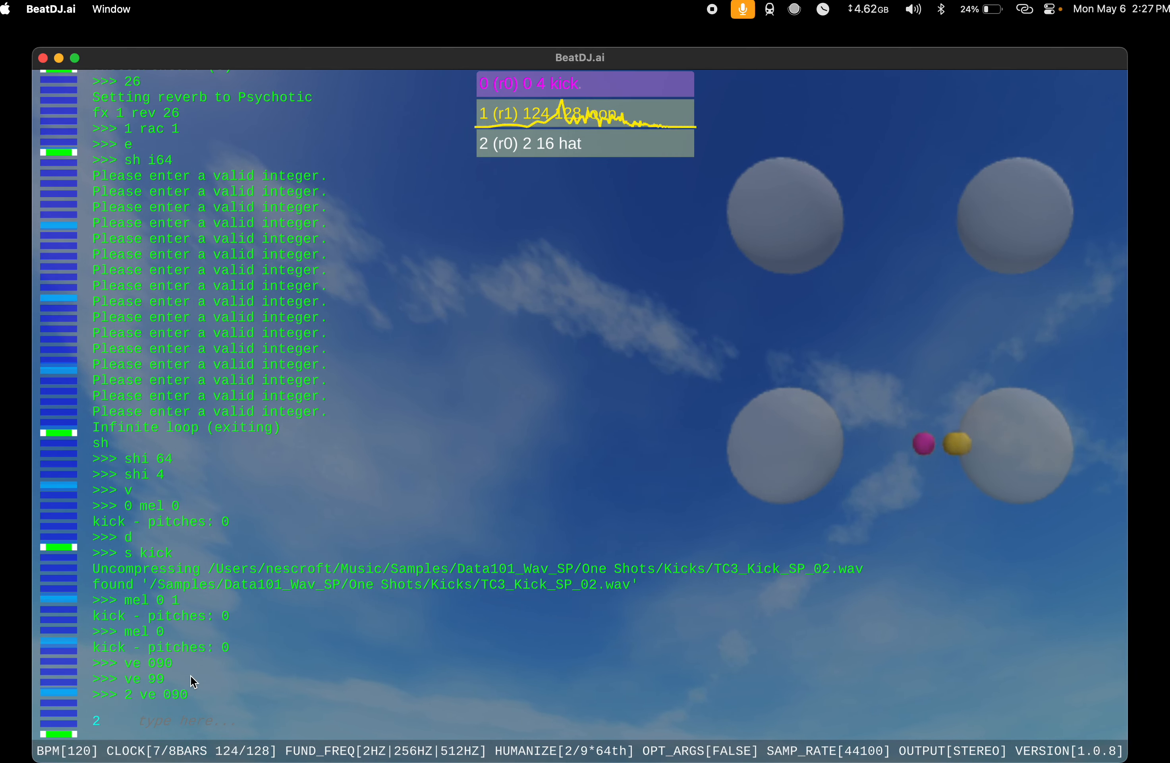
Step: Add an instrument using the search keywords hat high, and move it to rack 2
{"action": "type", "text": "s h"}
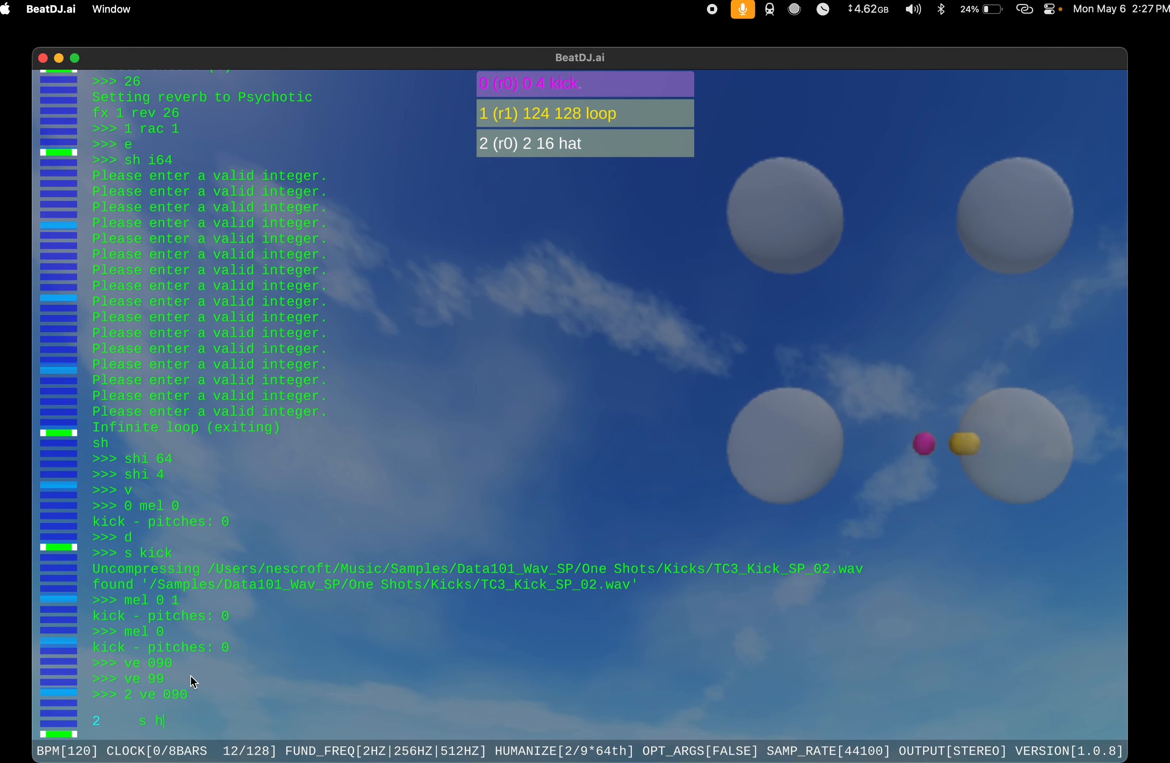
{"action": "type", "text": "at high"}
{"action": "key", "text": "Return"}
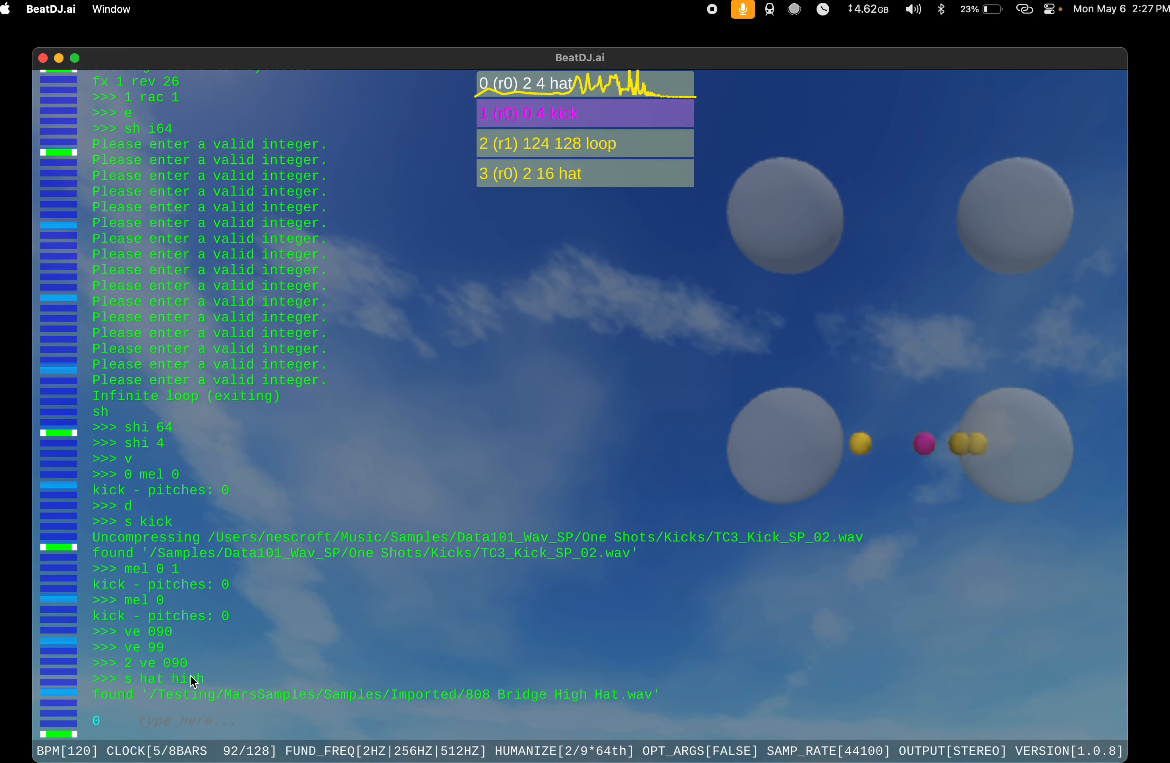
{"action": "type", "text": "rac 2"}
{"action": "key", "text": "Return"}
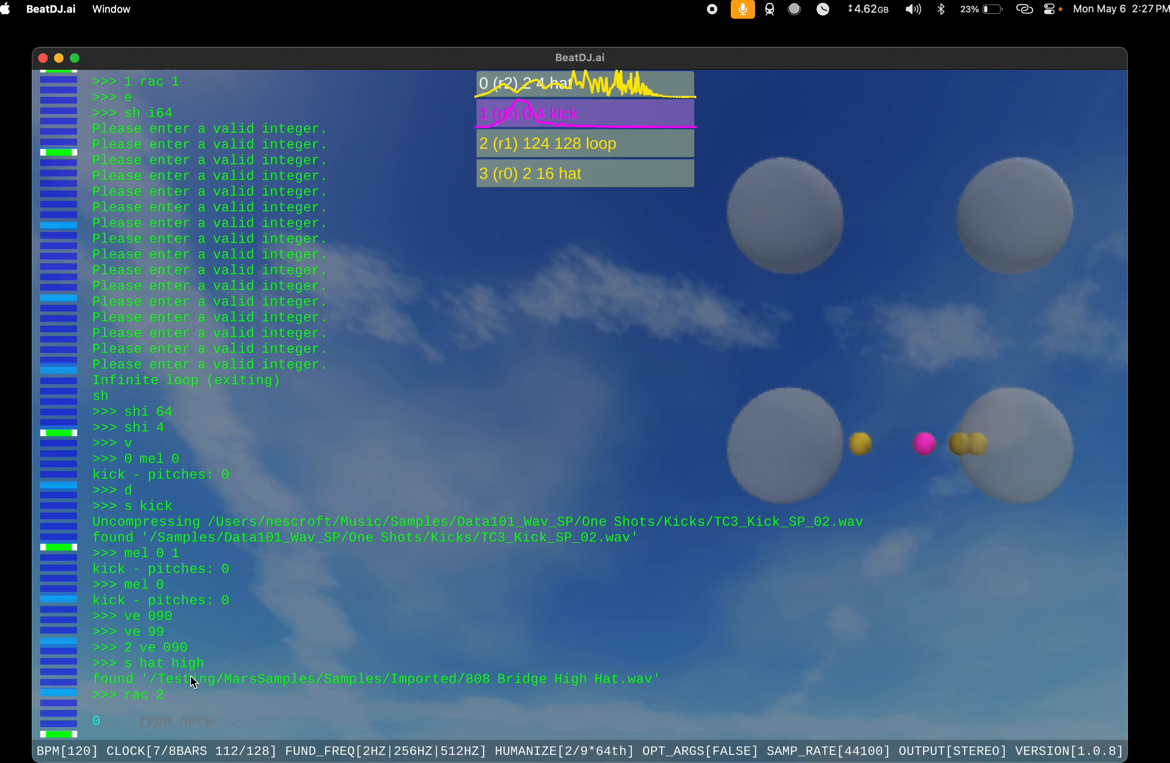
Step: Apply the lpf effect to rack 2 with value 3, and then change it to 4
{"action": "type", "text": "fx 2 lpf"}
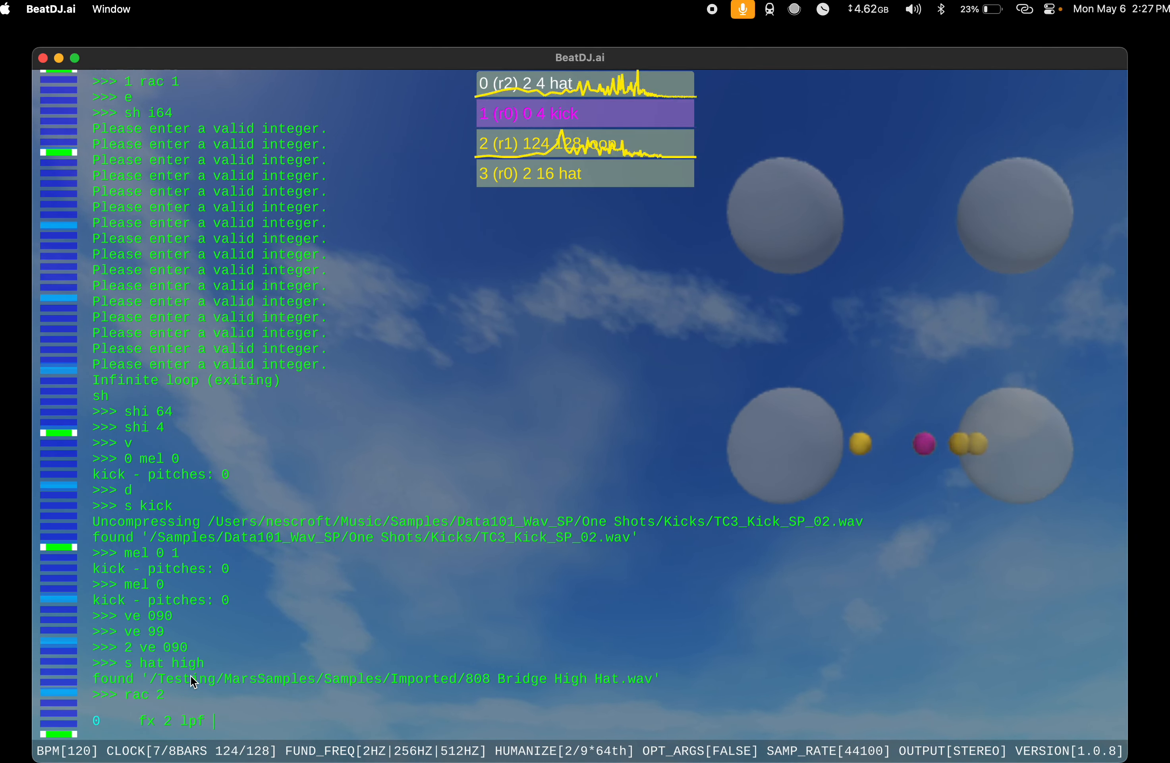
{"action": "type", "text": " 3"}
{"action": "key", "text": "Return"}
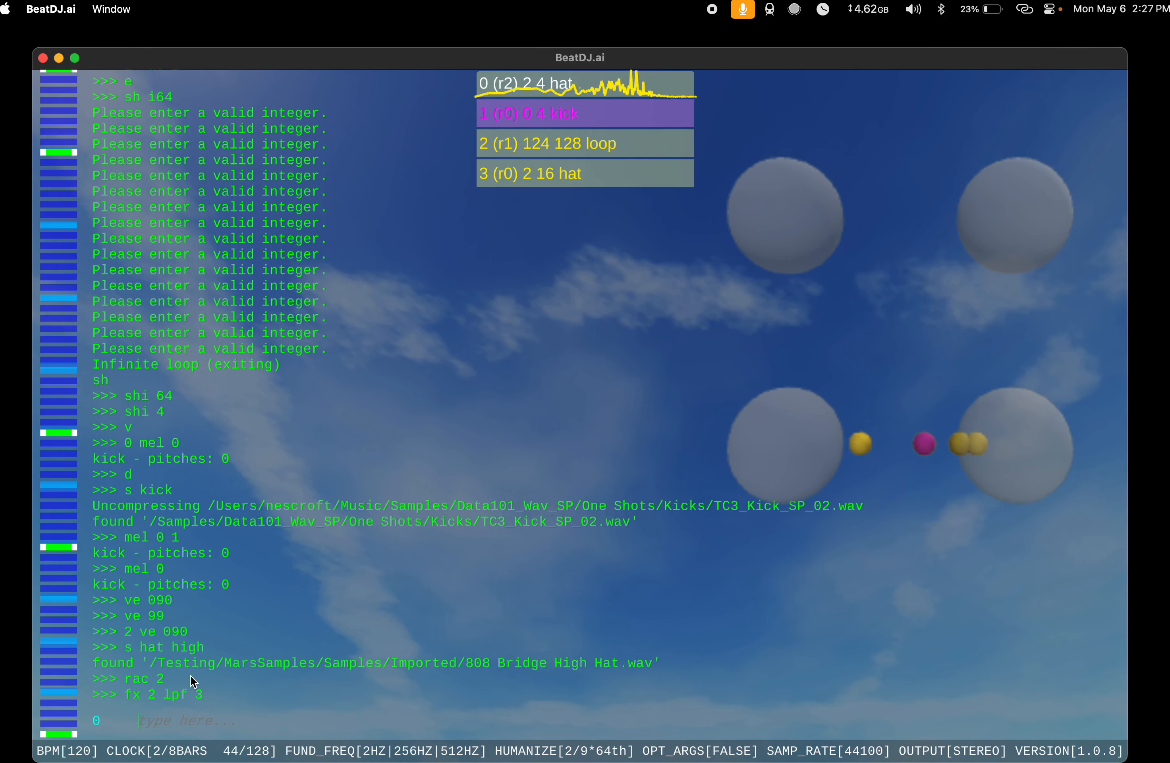
{"action": "key", "text": "Up"}
{"action": "key", "text": "BackSpace"}
{"action": "type", "text": "4"}
{"action": "key", "text": "Return"}
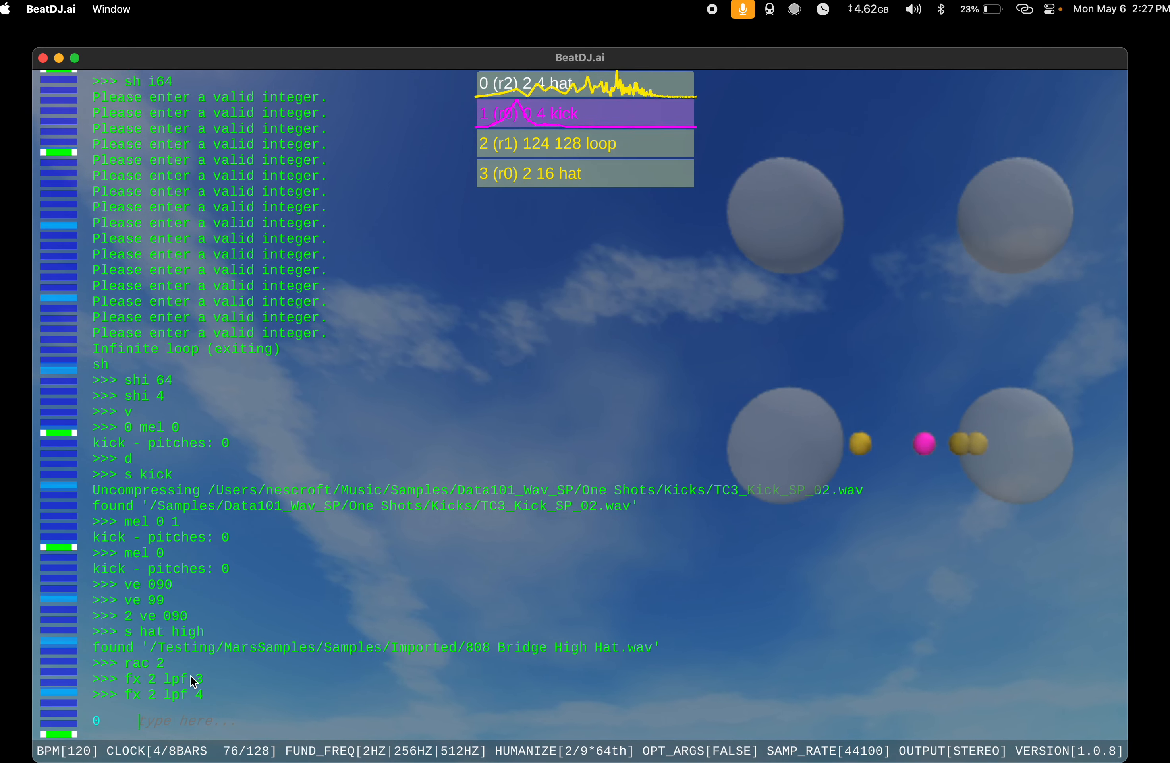
Step: Move the hat in slot 3 to rack 2
{"action": "type", "text": "3"}
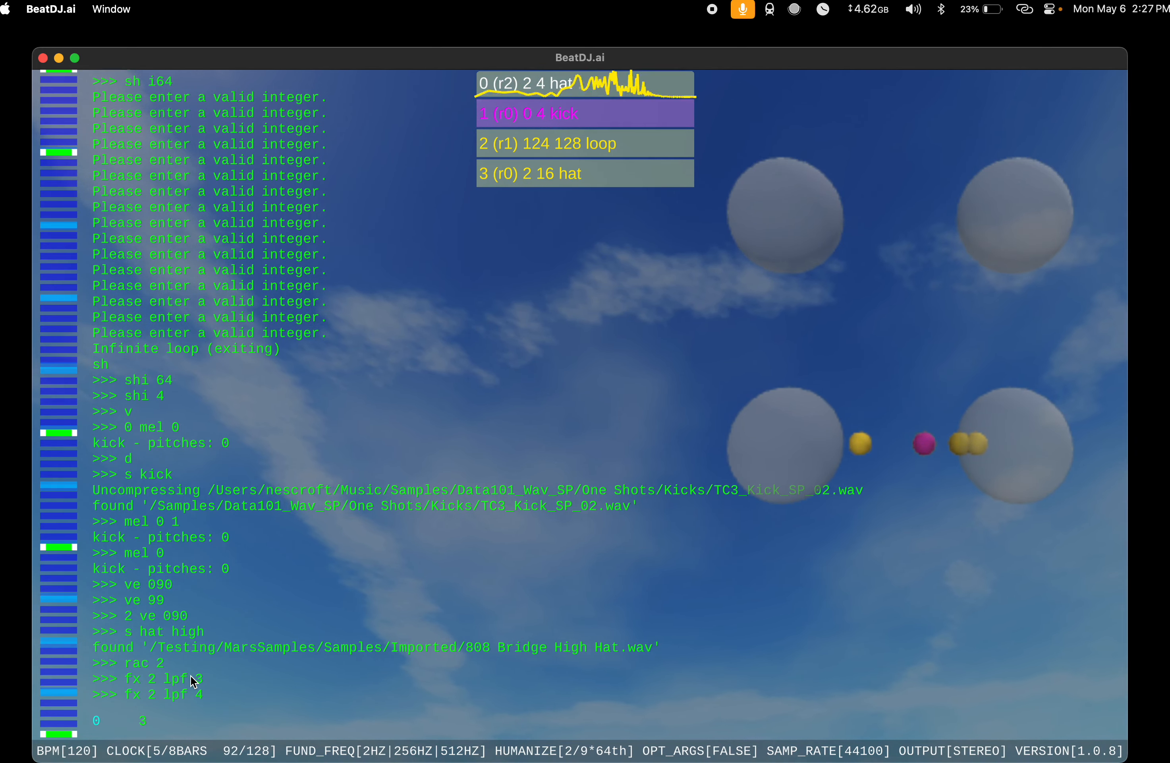
{"action": "type", "text": " rac 2"}
{"action": "key", "text": "Return"}
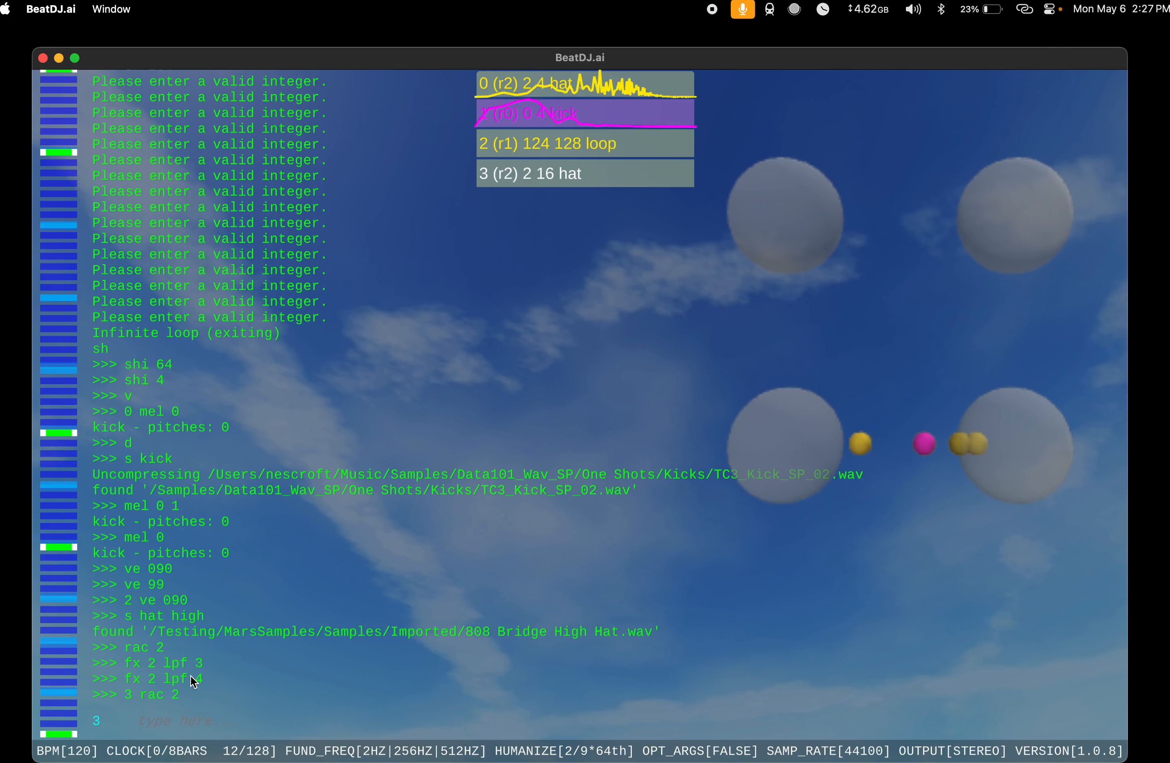
Step: Add two more instruments, one using the search keywords hat high and one using shaker
{"action": "type", "text": "s hat"}
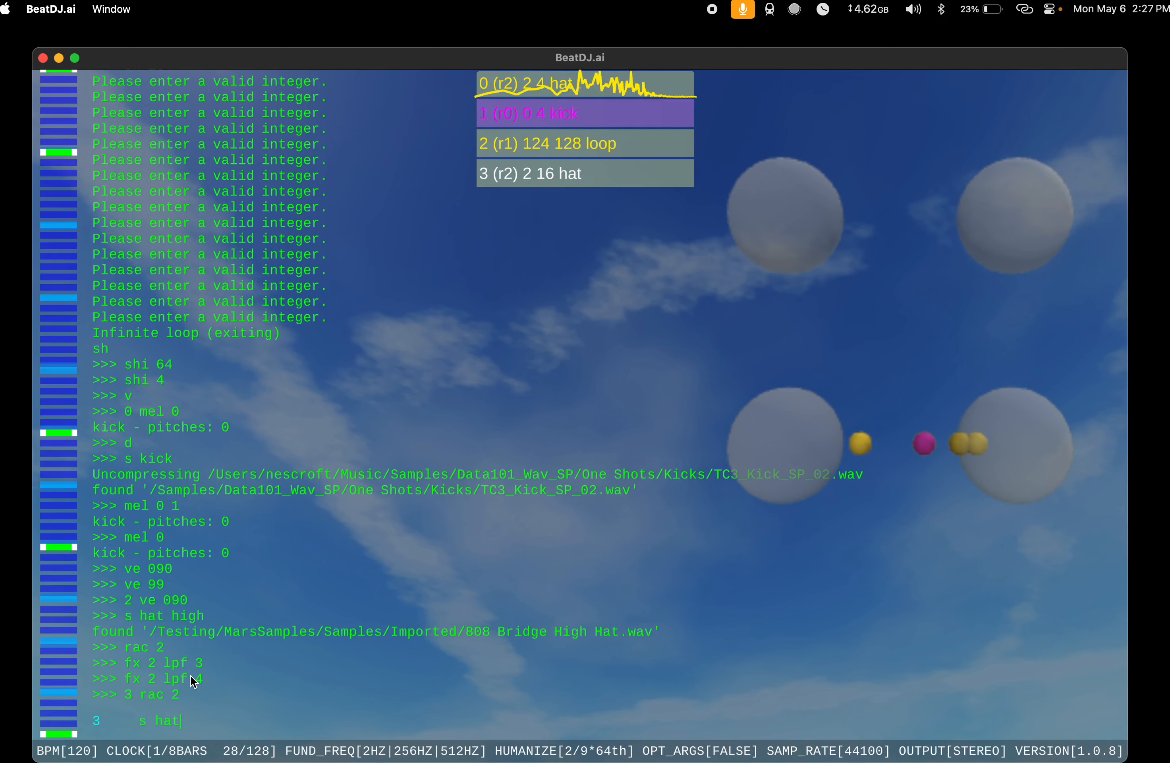
{"action": "type", "text": " high"}
{"action": "key", "text": "Return"}
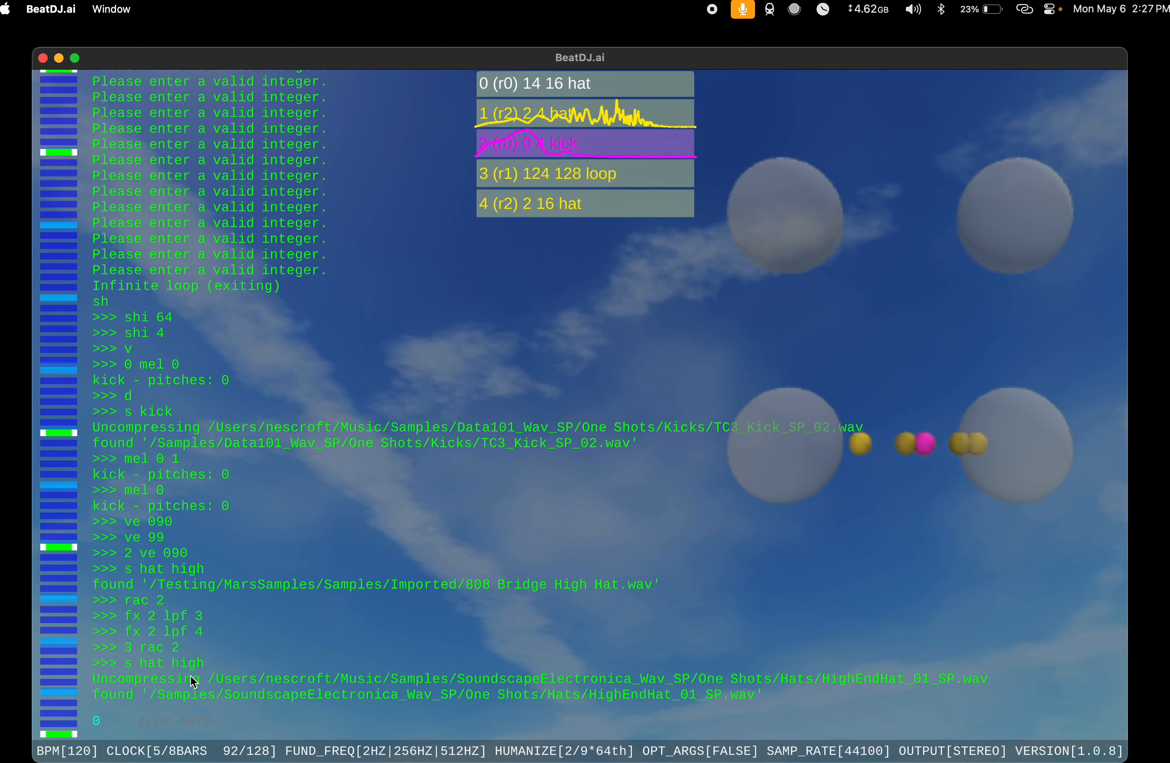
{"action": "type", "text": "s sh"}
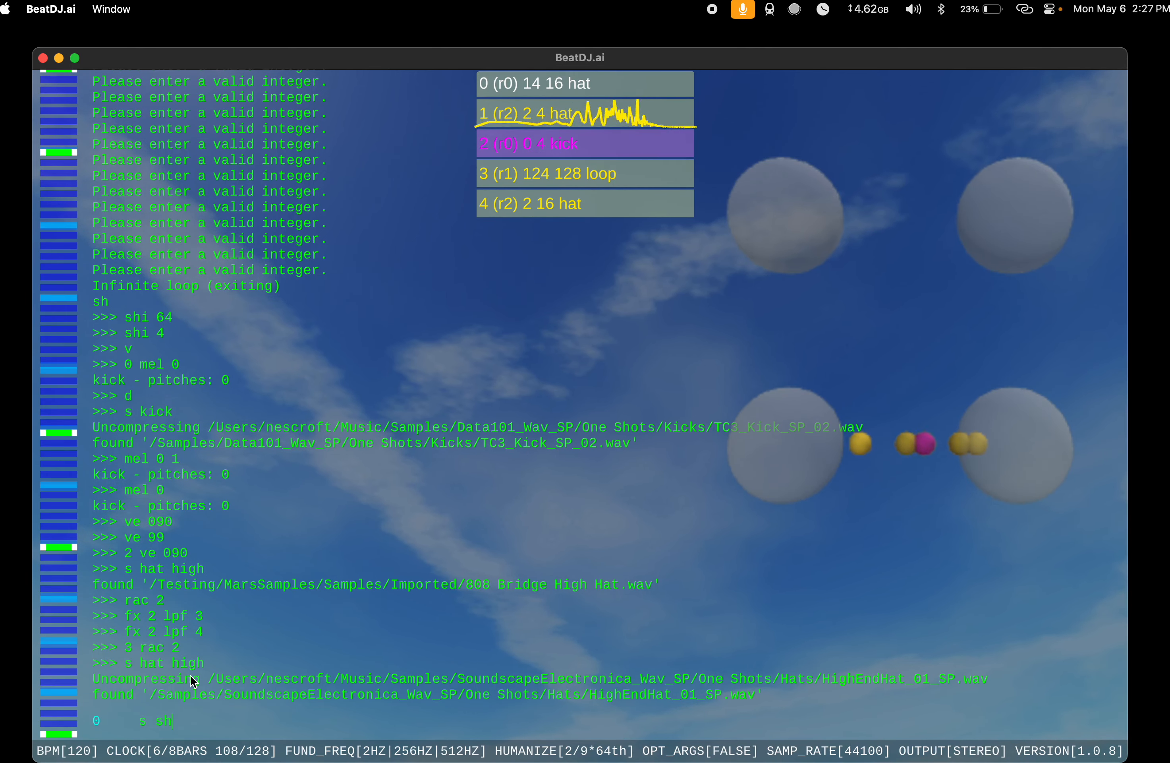
{"action": "type", "text": "aker"}
{"action": "key", "text": "Return"}
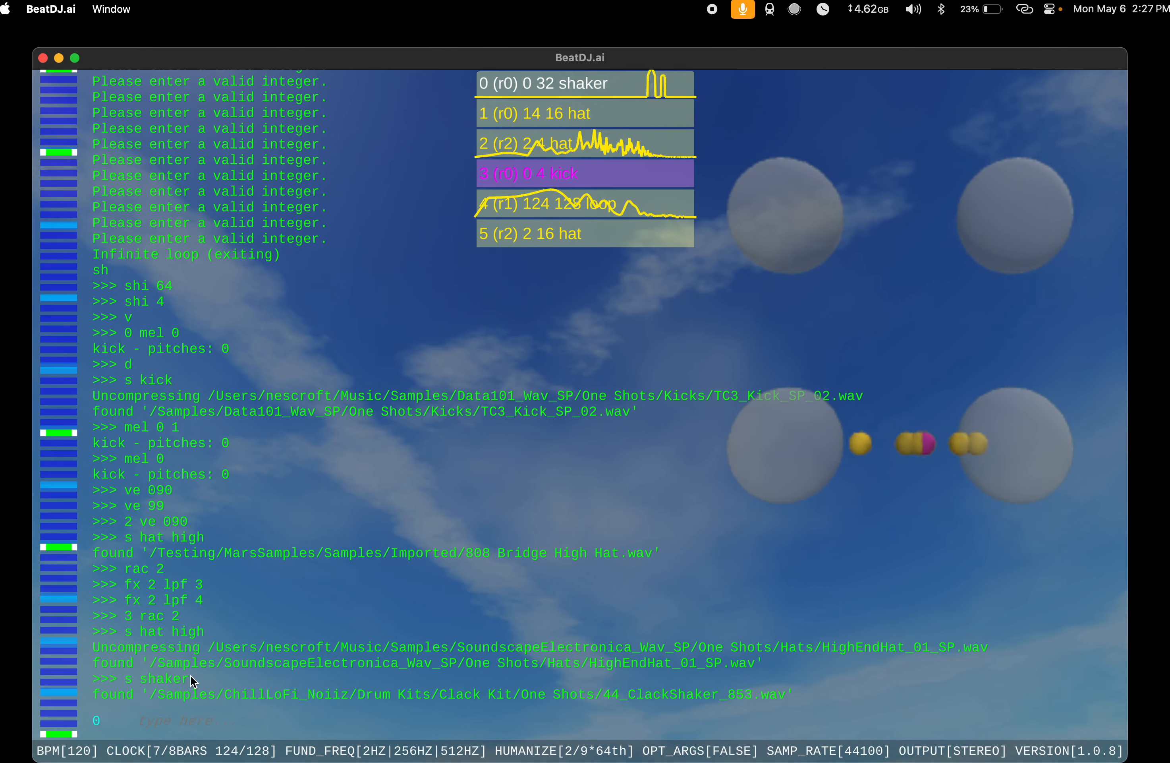
Step: Move the shaker in slot 0 to rack 1
{"action": "type", "text": "s"}
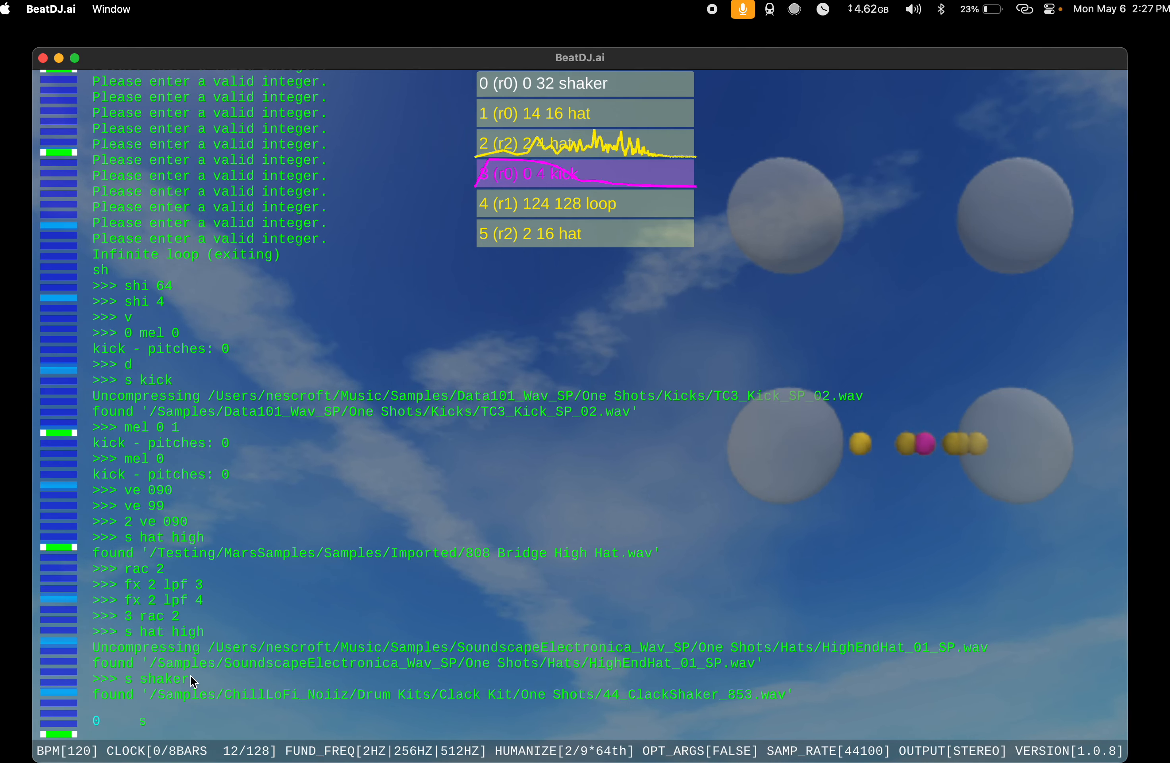
{"action": "type", "text": "hu"}
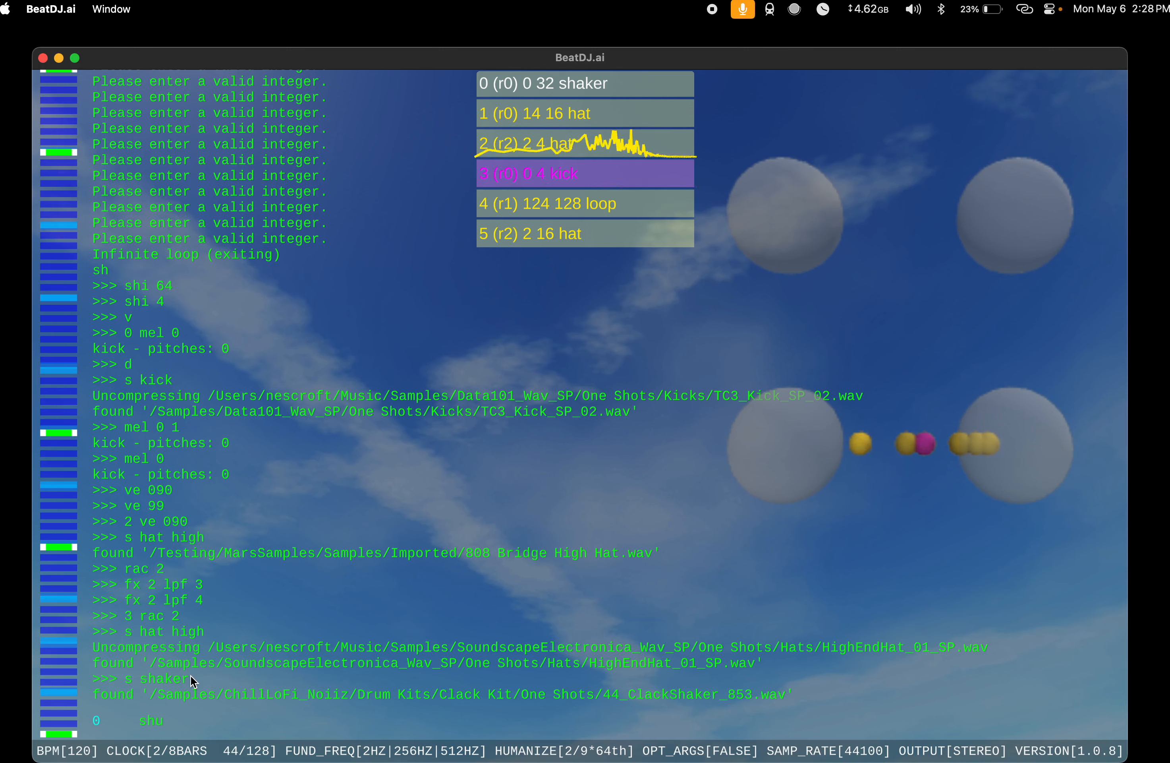
{"action": "key", "text": "BackSpace"}
{"action": "key", "text": "BackSpace"}
{"action": "key", "text": "BackSpace"}
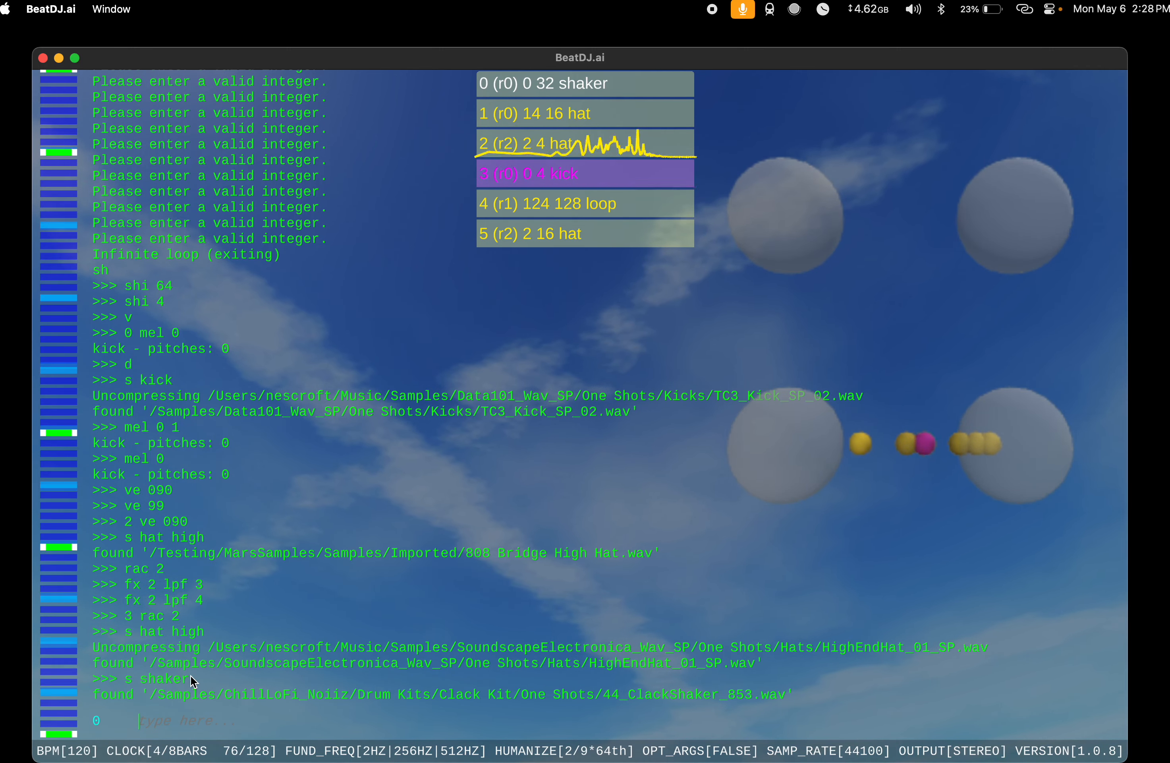
{"action": "type", "text": "0 rac 1"}
{"action": "key", "text": "Return"}
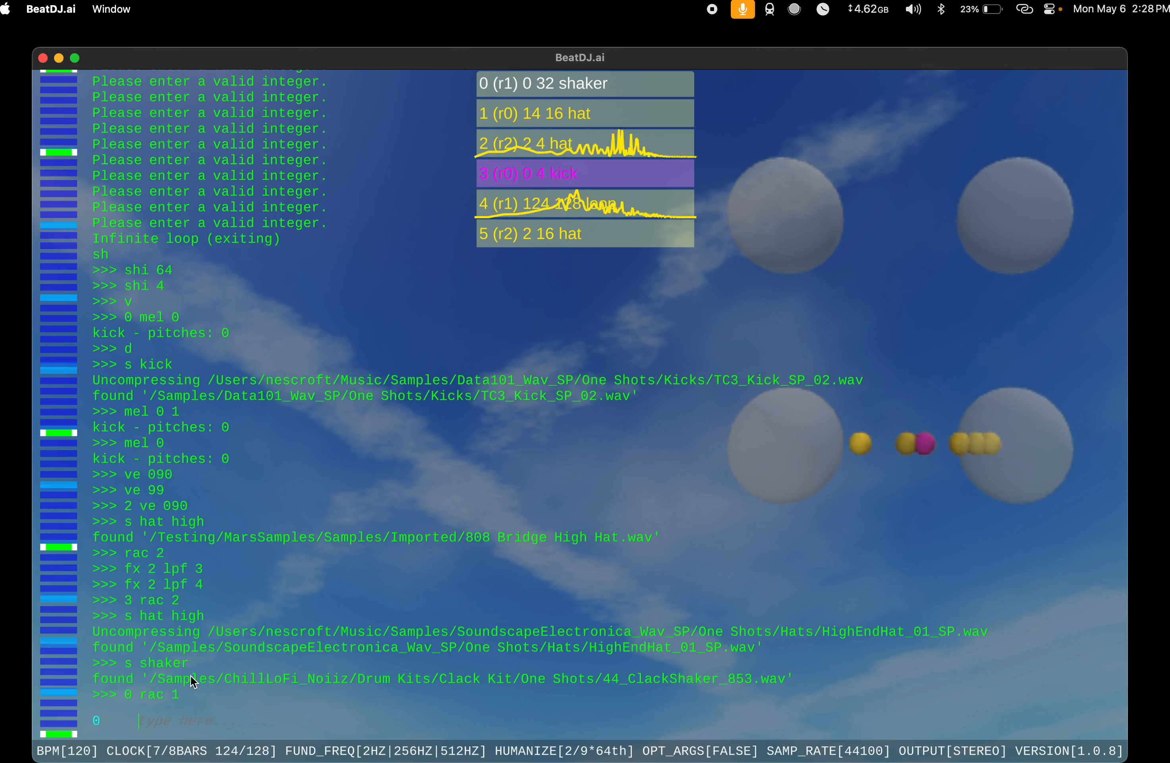
Step: Extend the shaker to a length of 64, and set its ve value to 099990
{"action": "type", "text": "ex"}
{"action": "key", "text": "Return"}
{"action": "type", "text": "ve 099990"}
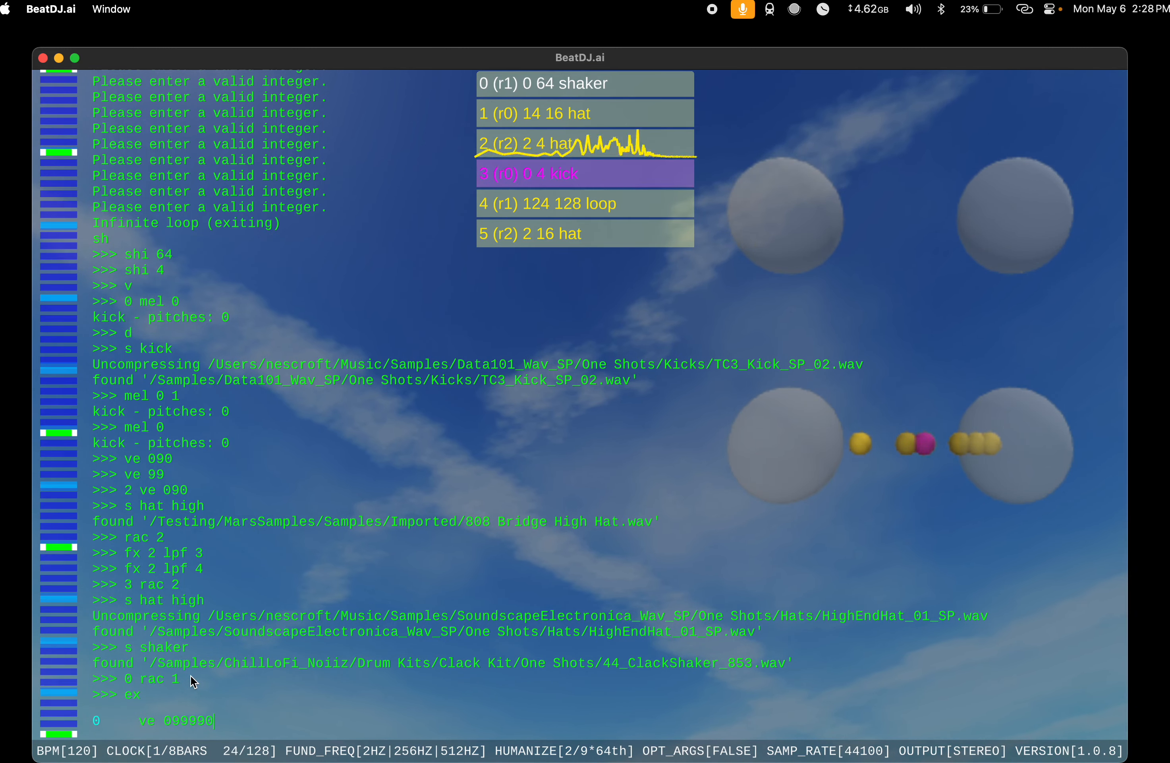
{"action": "key", "text": "Return"}
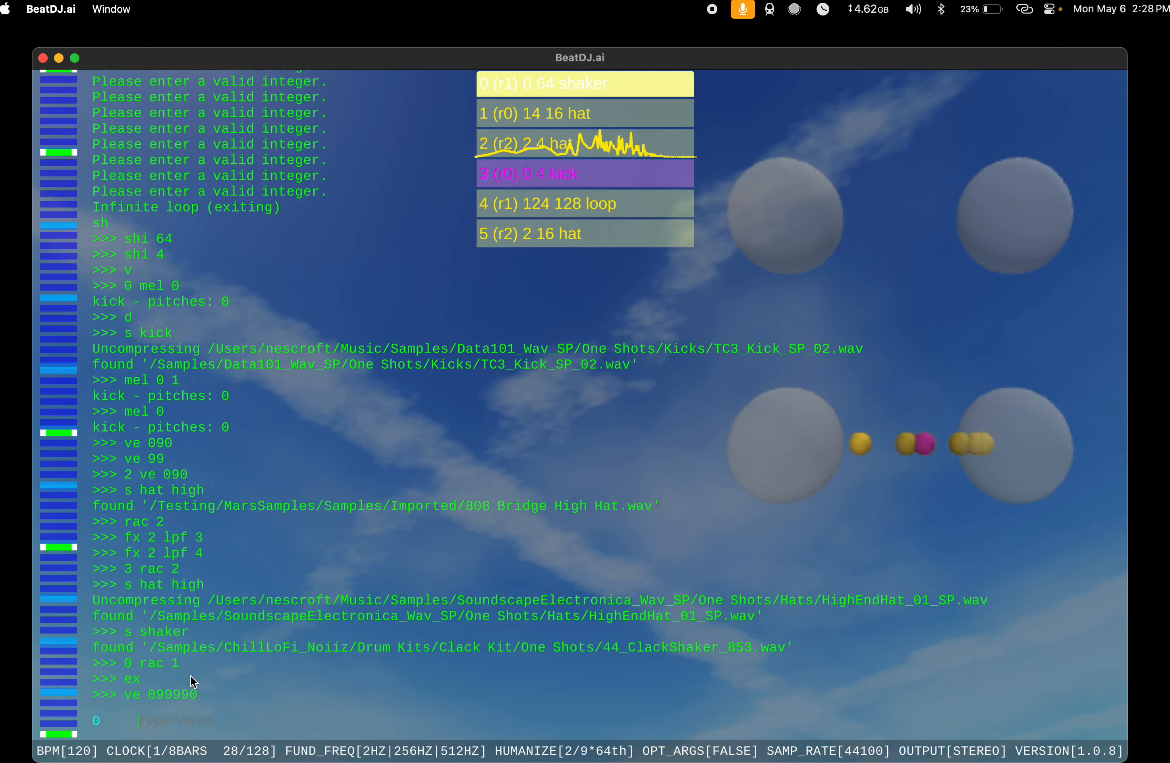
Step: Add random instruments one at a time without a keyword, deleting the first two and keeping the third
{"action": "type", "text": "s"}
{"action": "key", "text": "Return"}
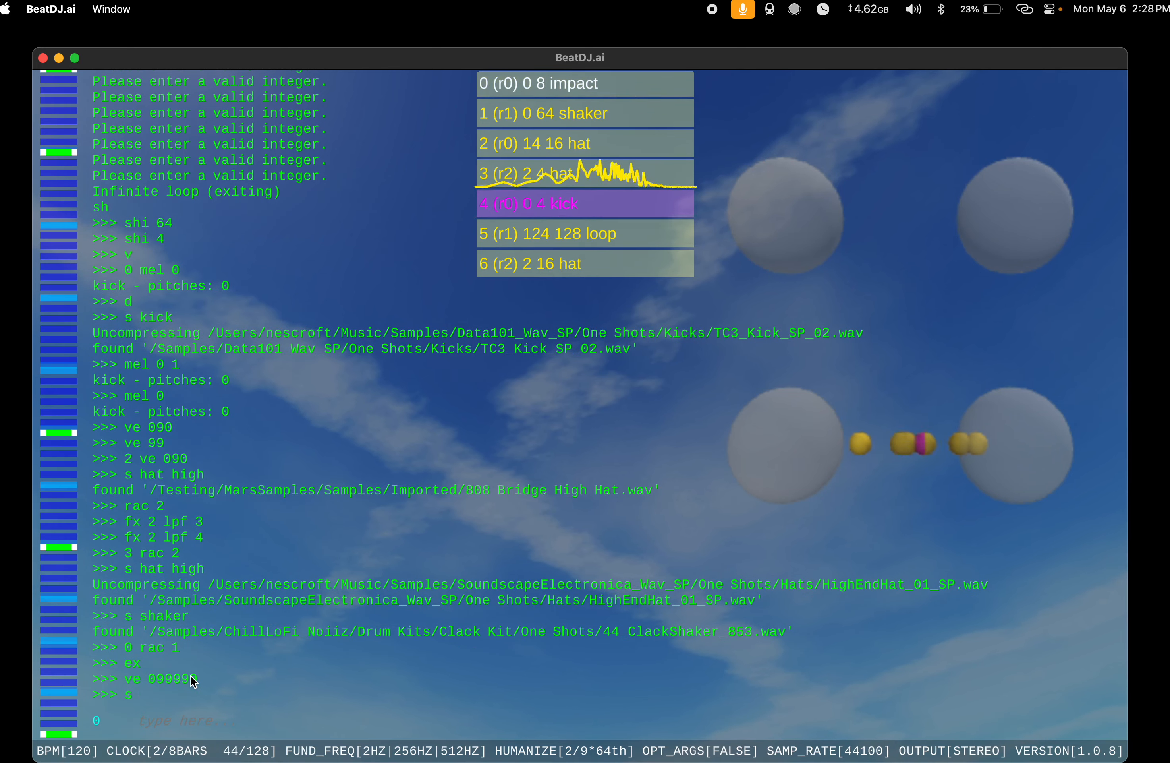
{"action": "type", "text": "d"}
{"action": "key", "text": "Return"}
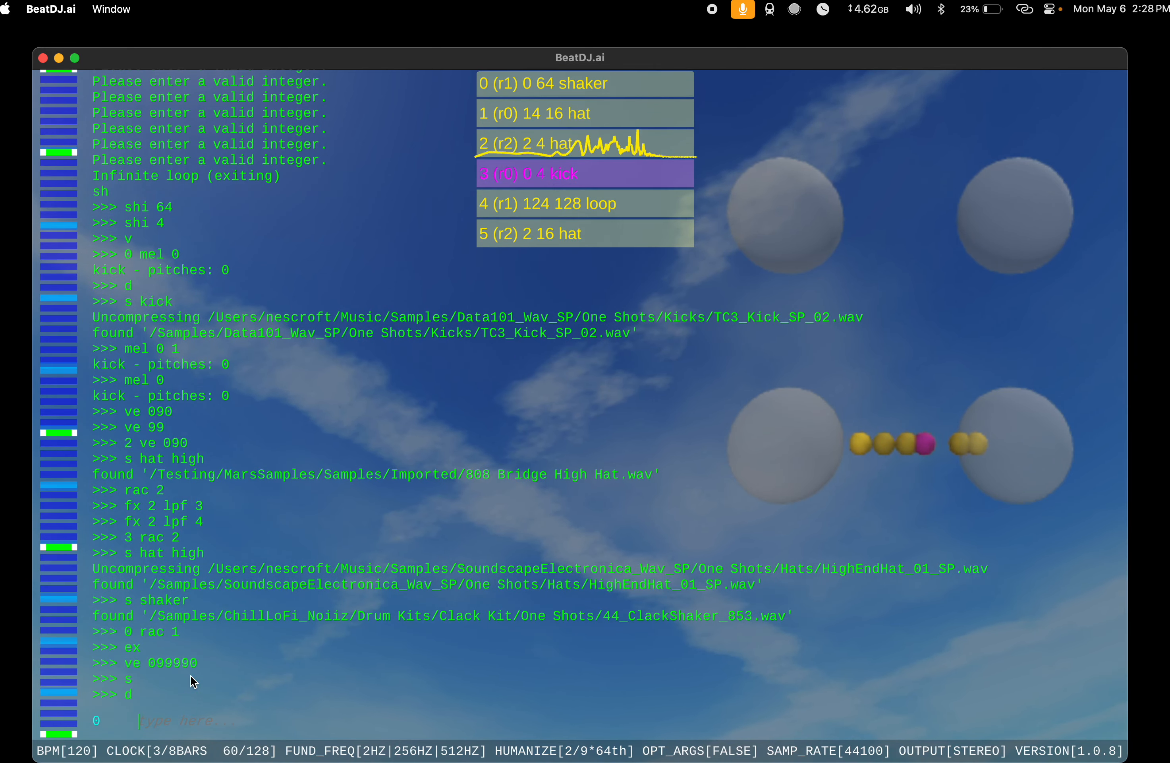
{"action": "type", "text": "s"}
{"action": "key", "text": "Return"}
{"action": "type", "text": "d"}
{"action": "key", "text": "Return"}
{"action": "type", "text": "s"}
{"action": "key", "text": "Return"}
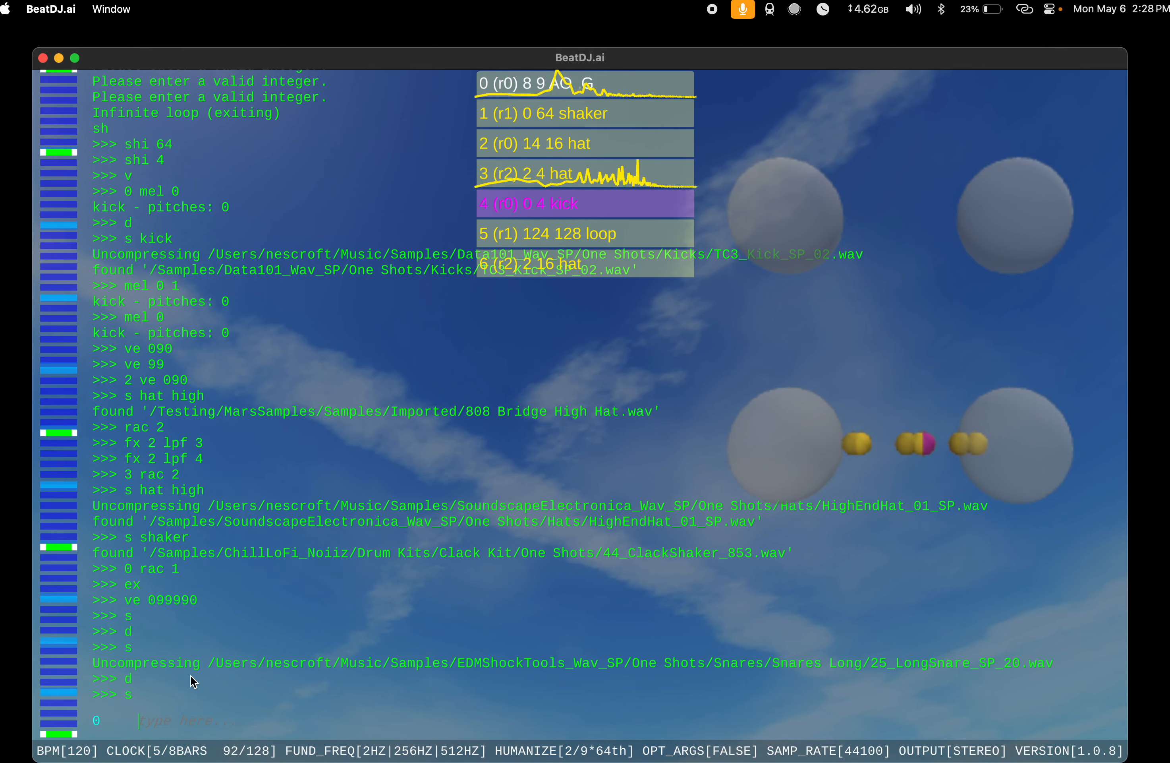
Step: Give the slot 0 instrument the pattern 1 16 1, a length of 16 and an in value of 0
{"action": "type", "text": "pat"}
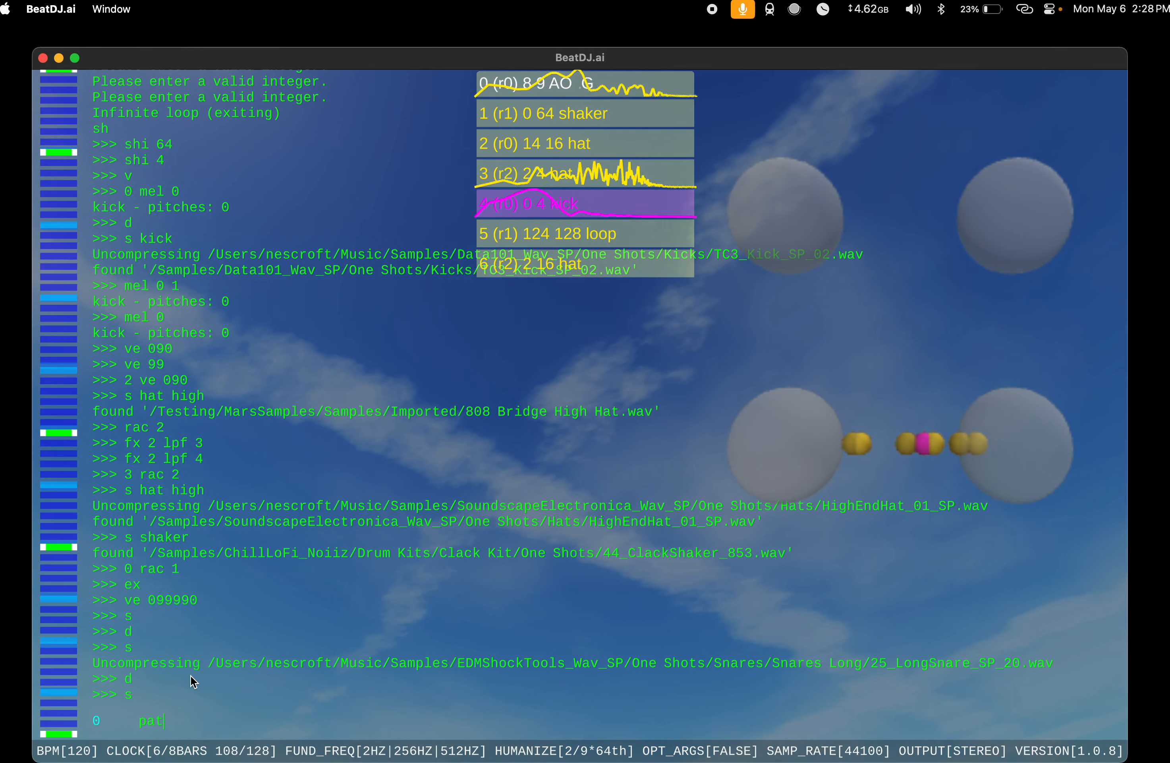
{"action": "type", "text": " 1 16 1"}
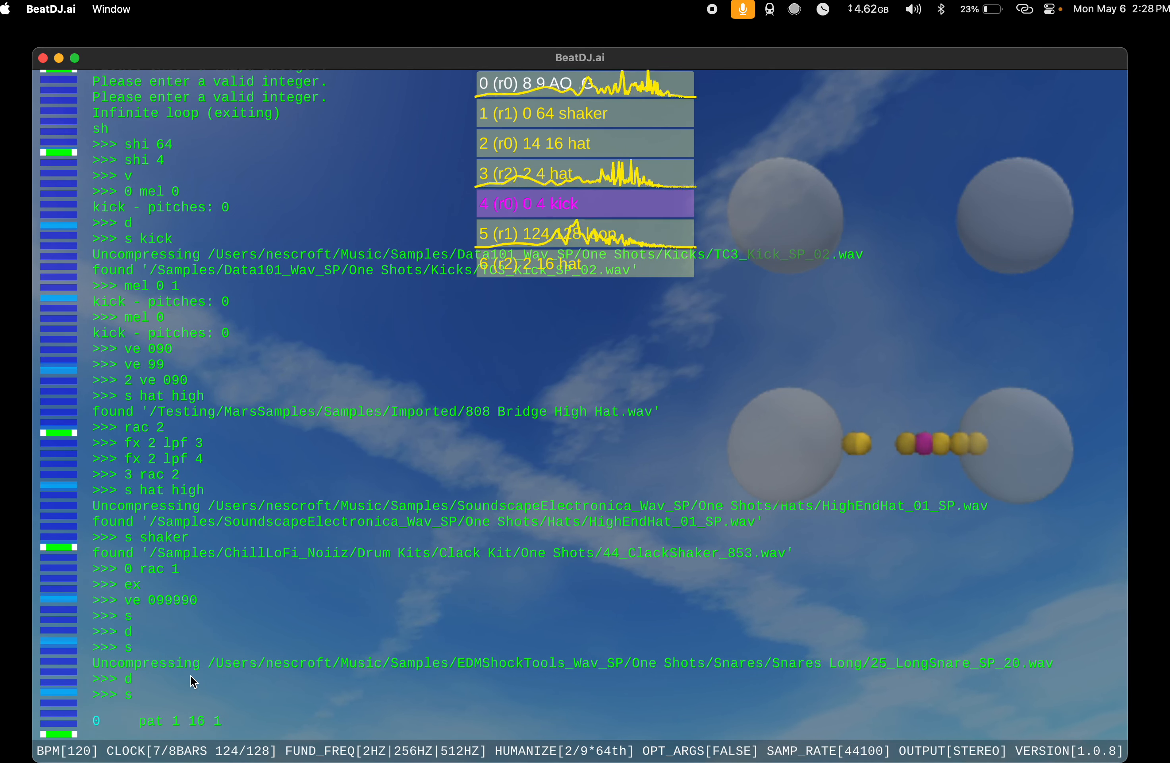
{"action": "key", "text": "Return"}
{"action": "type", "text": "le"}
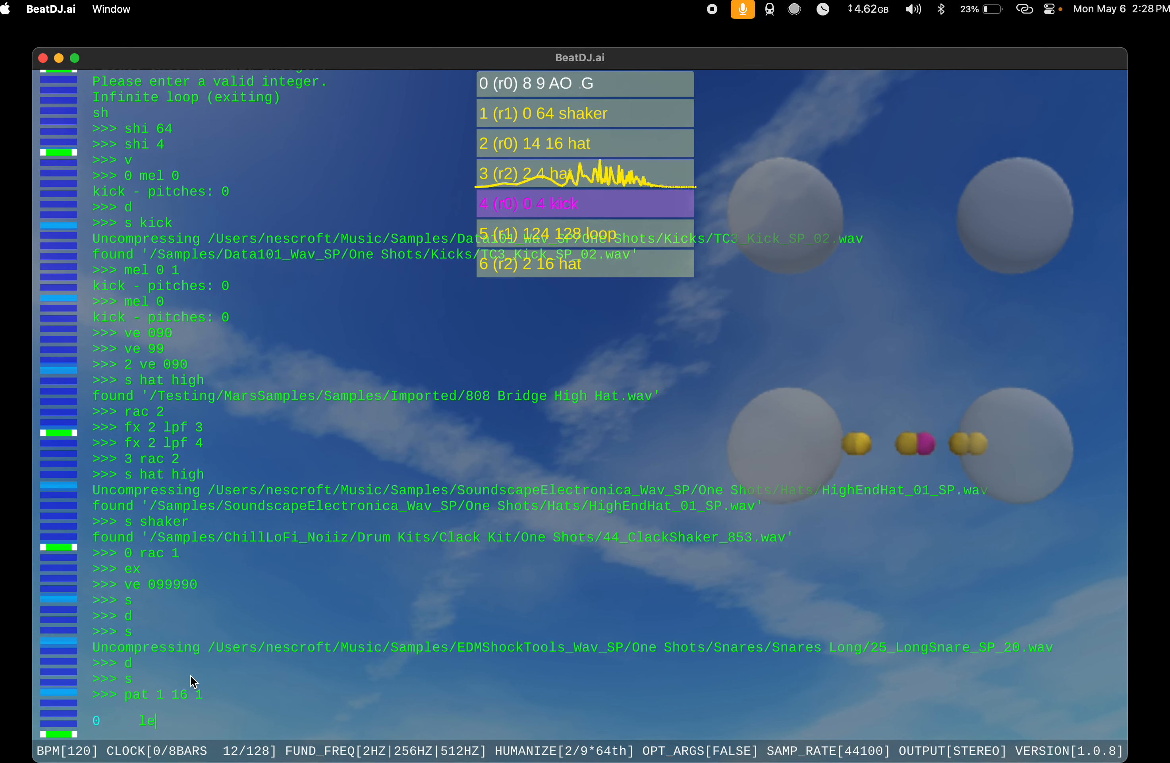
{"action": "type", "text": " 16"}
{"action": "key", "text": "Return"}
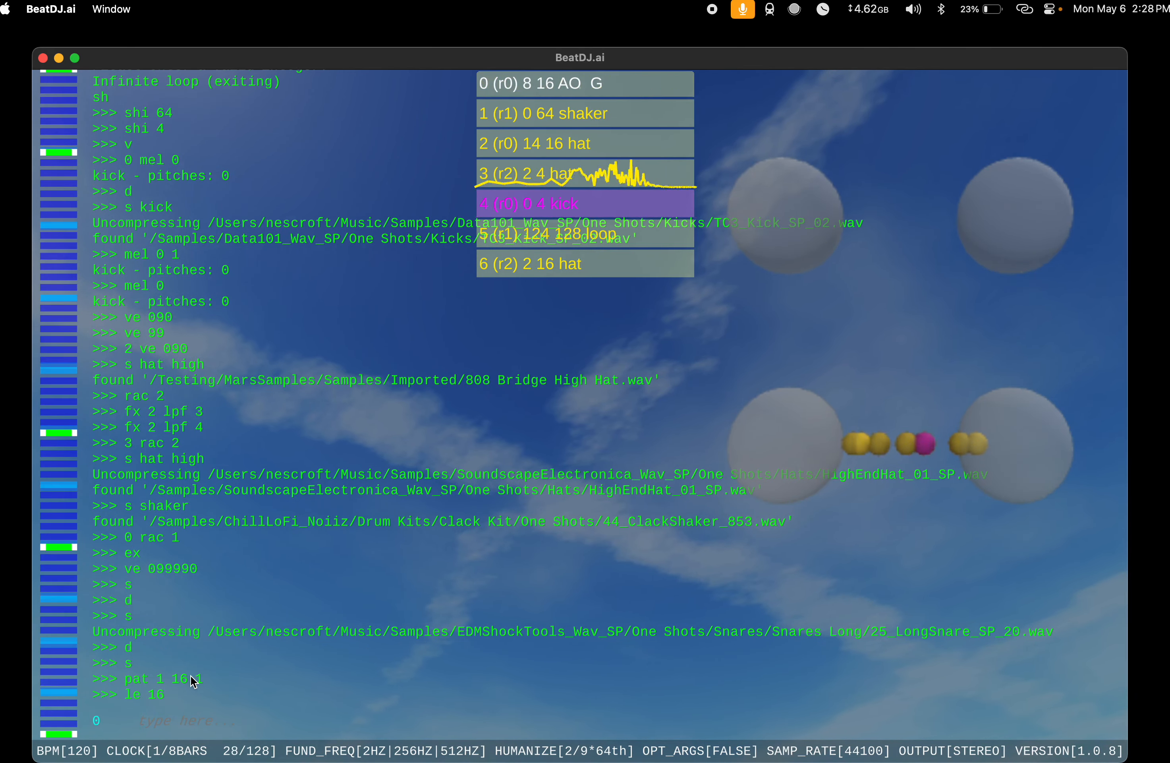
{"action": "type", "text": "in 0"}
{"action": "key", "text": "Return"}
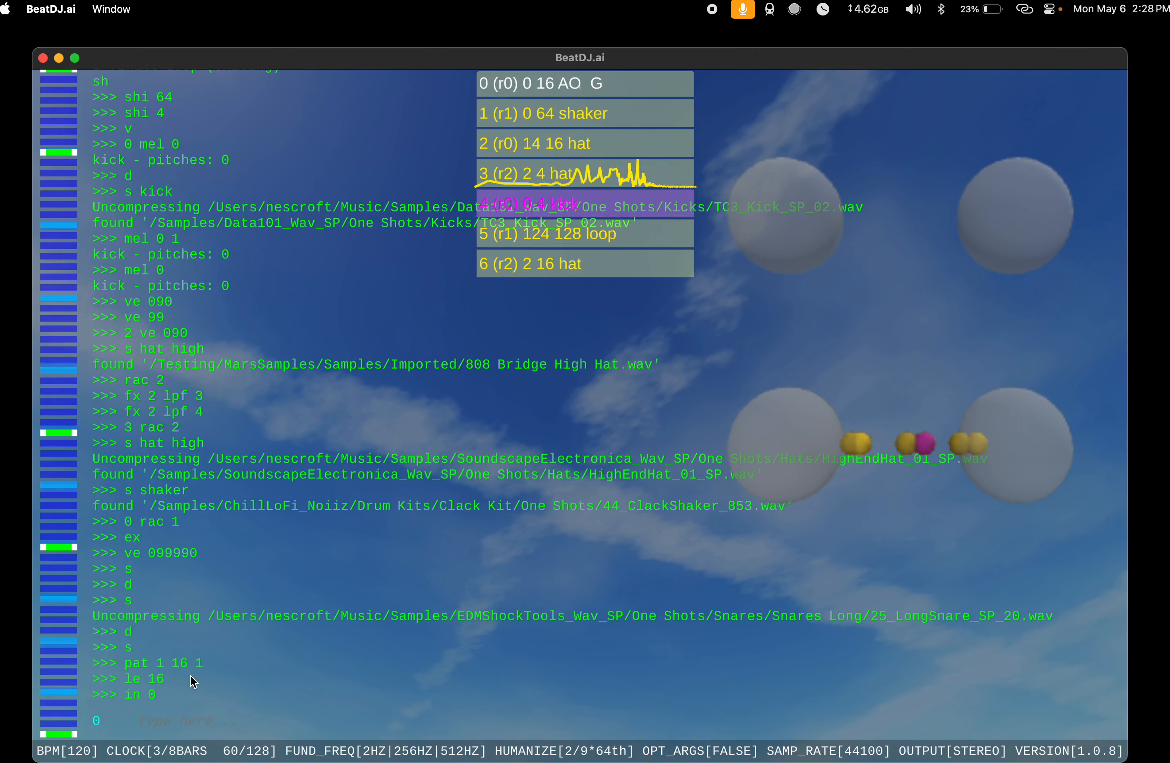
Step: Set the slot 0 instrument's ve value to 090 and apply the dy command to it
{"action": "type", "text": "ve 090"}
{"action": "key", "text": "Return"}
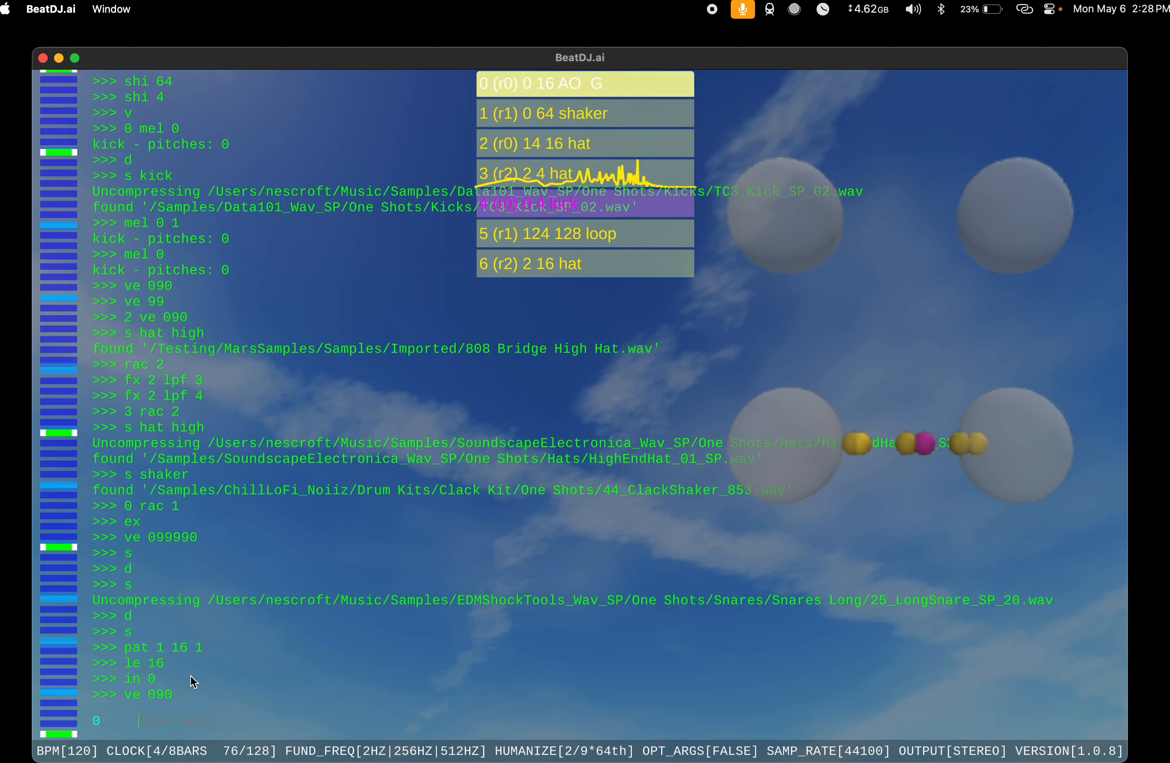
{"action": "type", "text": "d"}
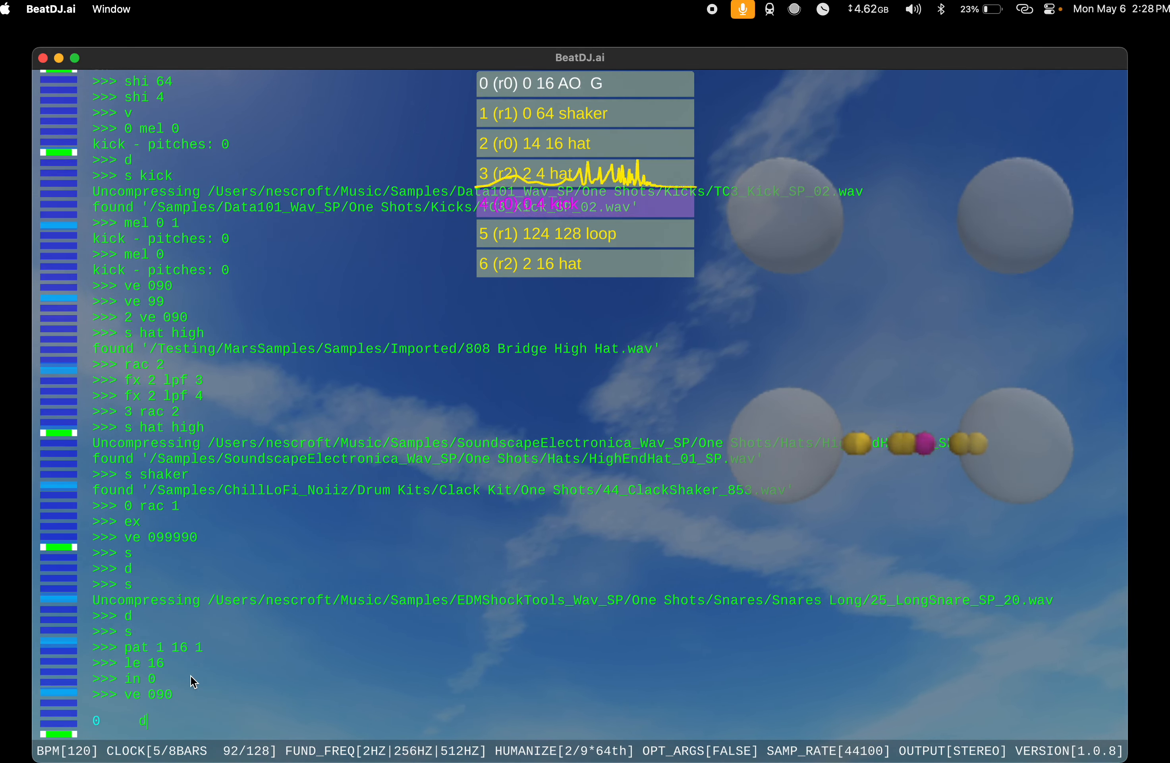
{"action": "type", "text": "y"}
{"action": "key", "text": "Return"}
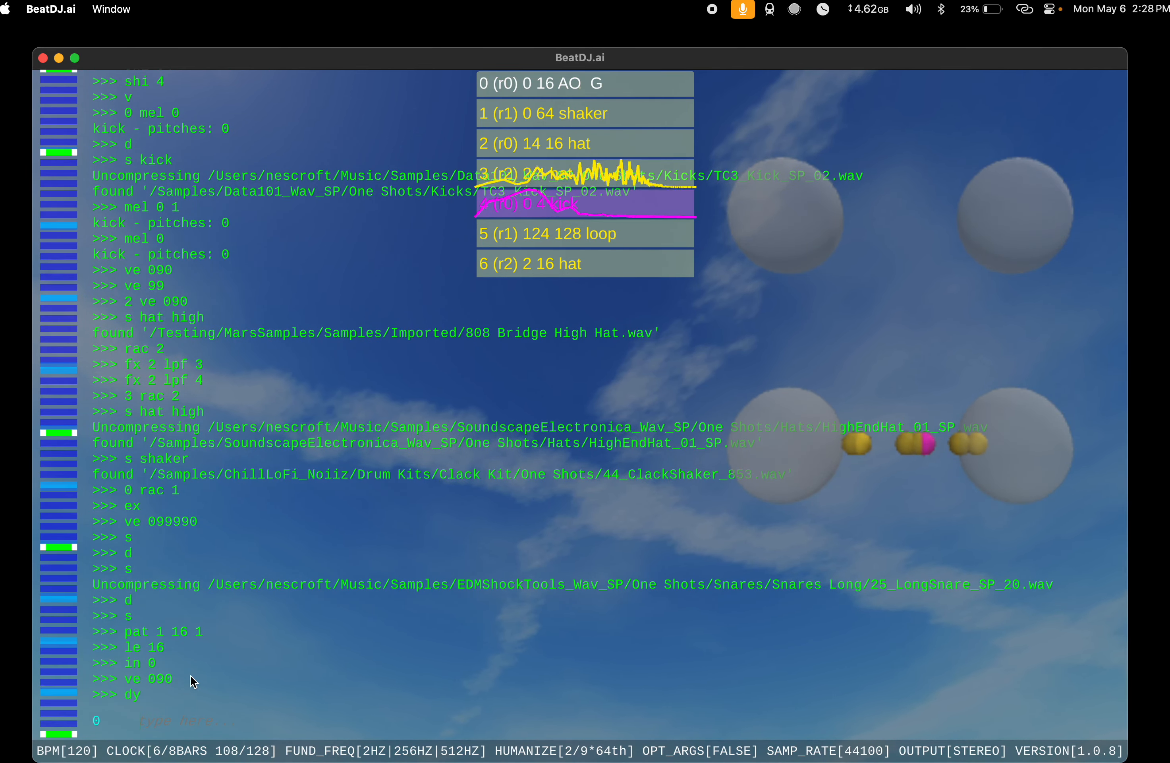
Step: Move the slot 0 instrument to rack 2
{"action": "type", "text": "fa"}
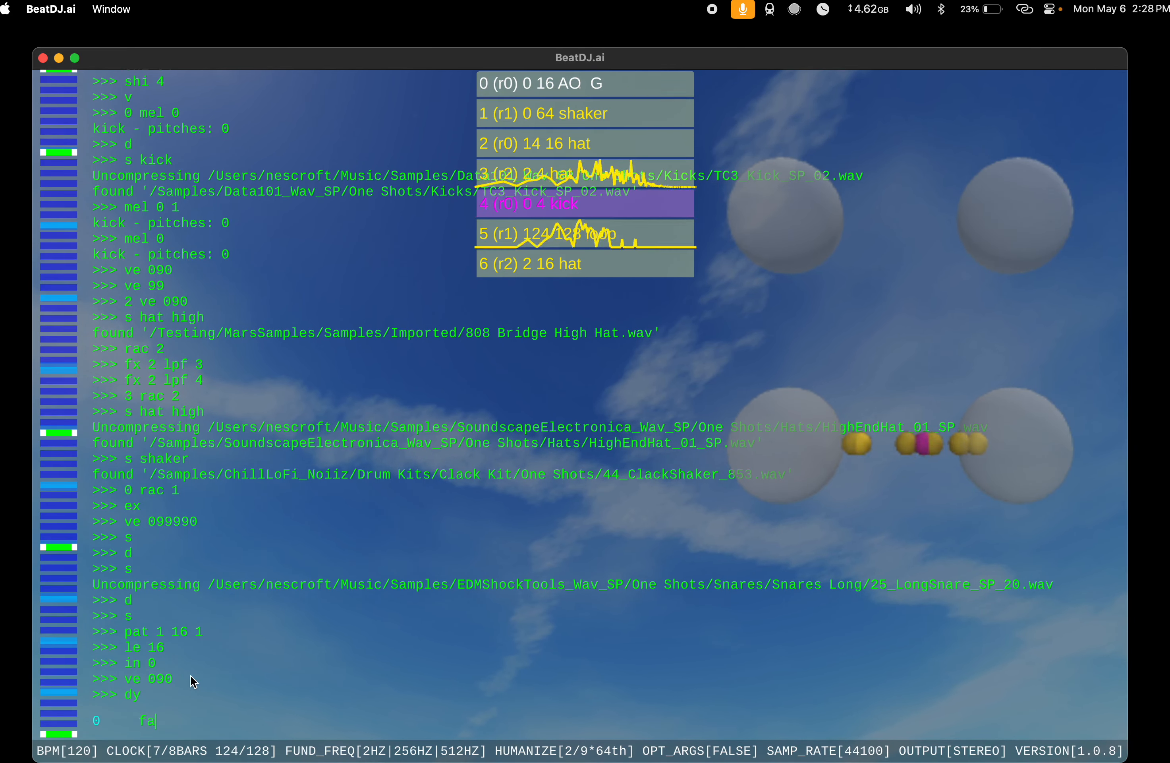
{"action": "key", "text": "BackSpace"}
{"action": "key", "text": "BackSpace"}
{"action": "type", "text": "rac 3"}
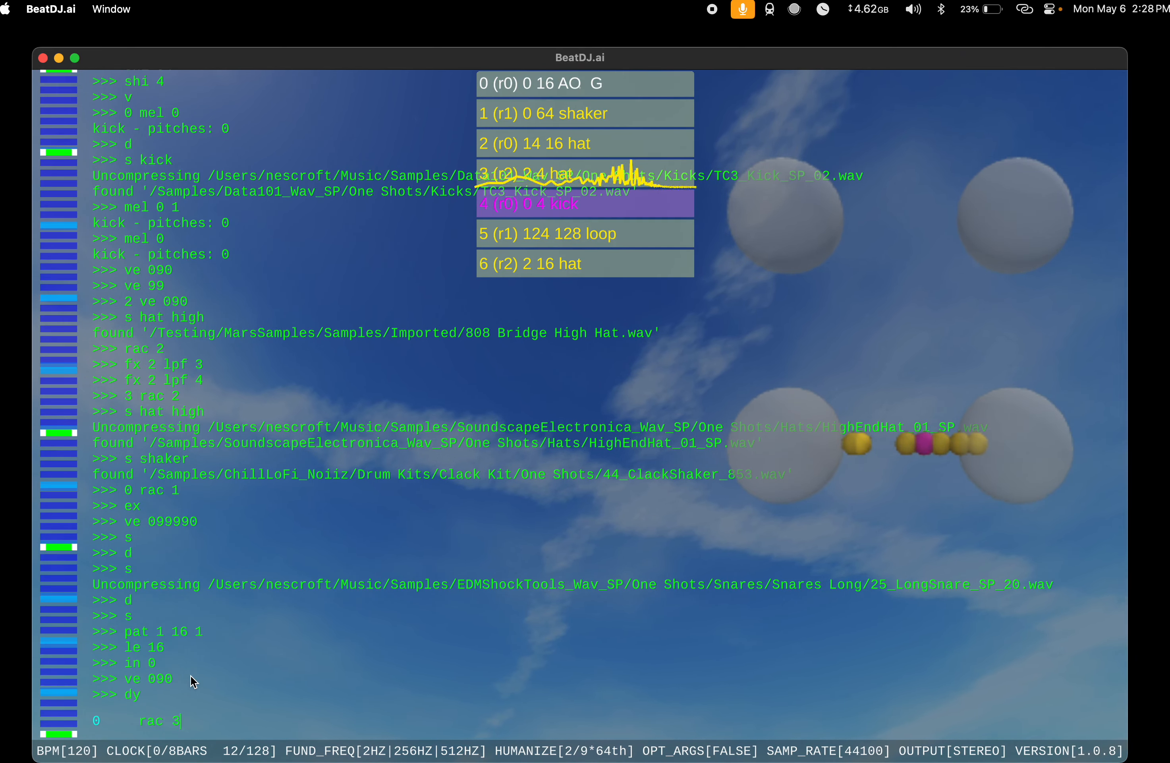
{"action": "key", "text": "BackSpace"}
{"action": "type", "text": "2"}
{"action": "key", "text": "Return"}
Step: Extend the slot 0 instrument to a length of 32 and shift it by 16
{"action": "type", "text": "ex"}
{"action": "key", "text": "Return"}
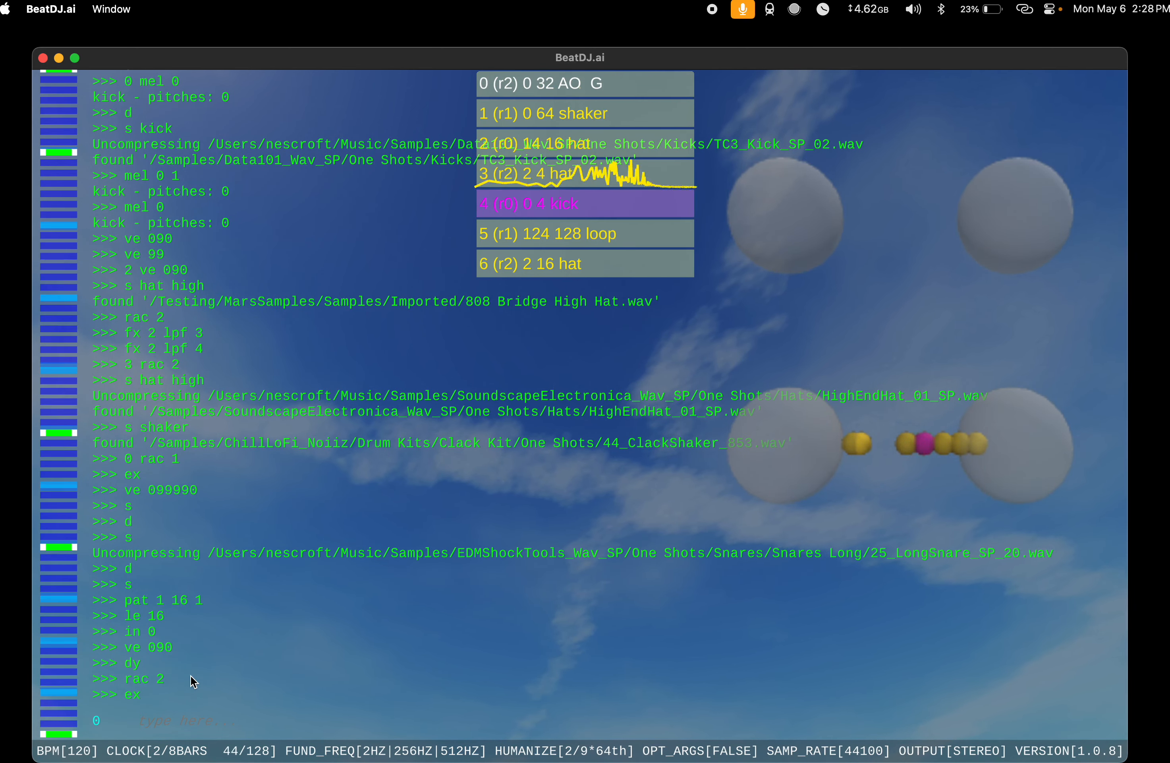
{"action": "type", "text": "shi "}
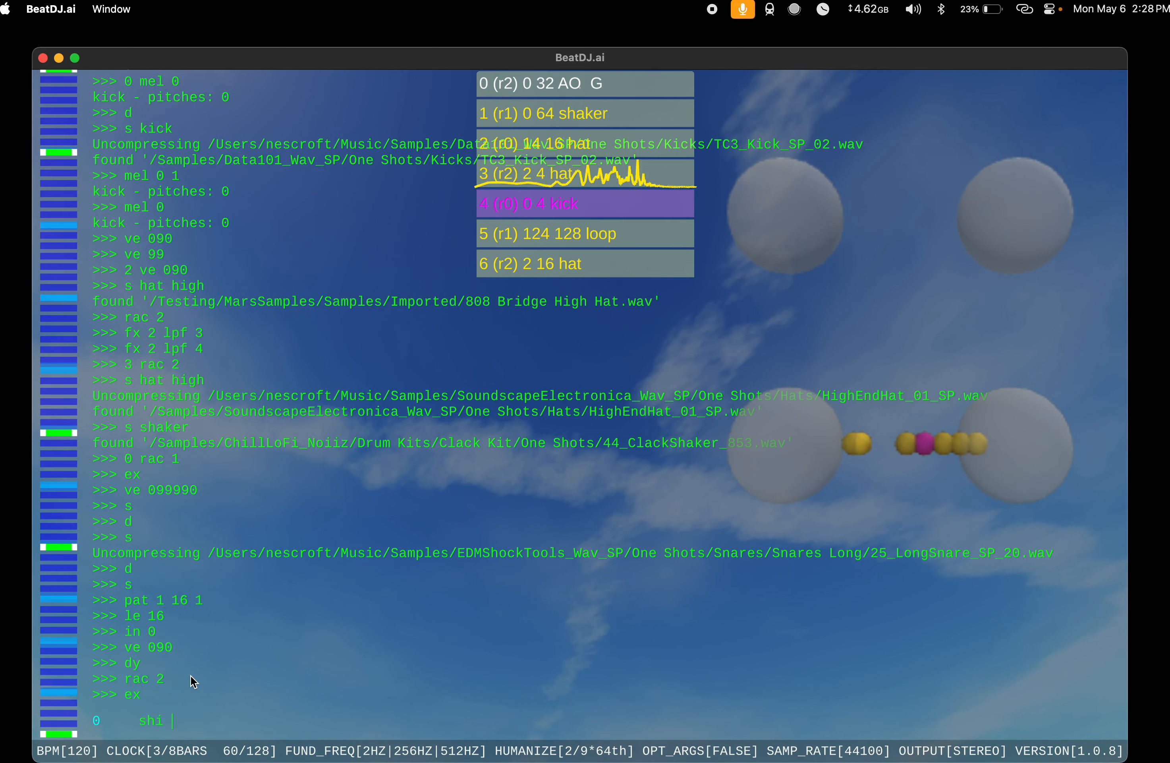
{"action": "type", "text": "16"}
{"action": "key", "text": "Return"}
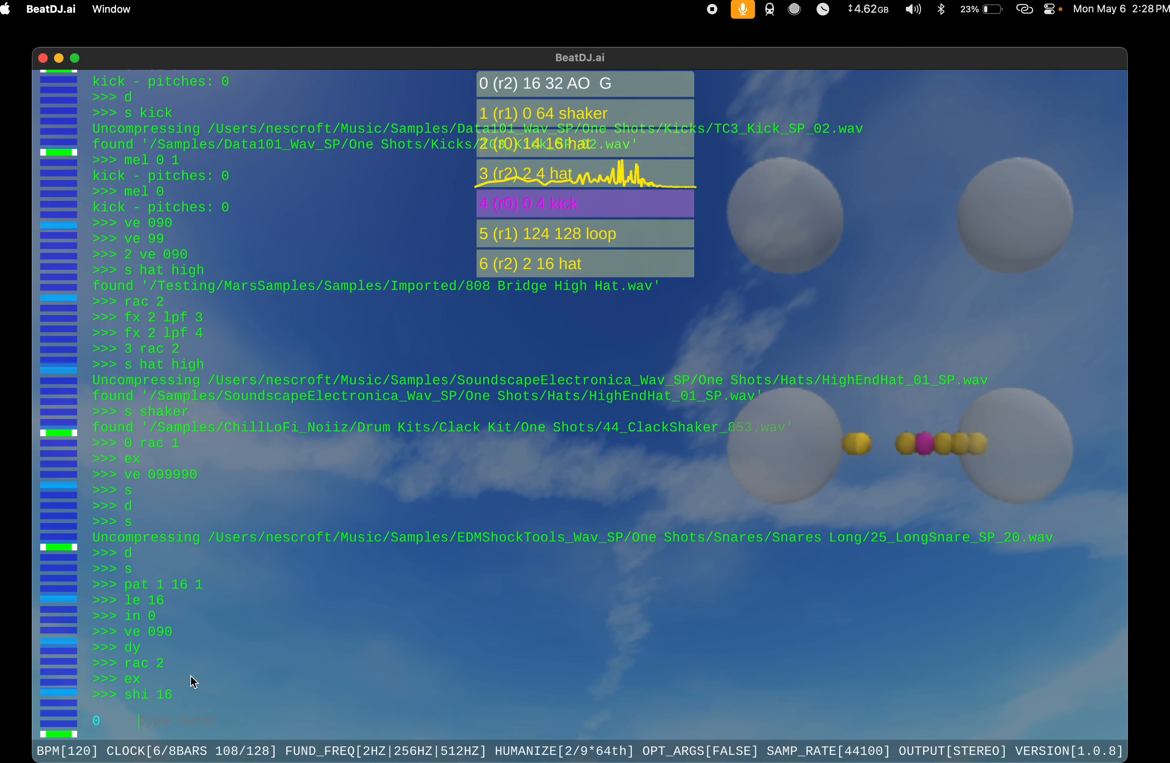
Step: Apply the dy command to the slot 0 instrument with option d and with option a
{"action": "type", "text": "dy d"}
{"action": "key", "text": "Return"}
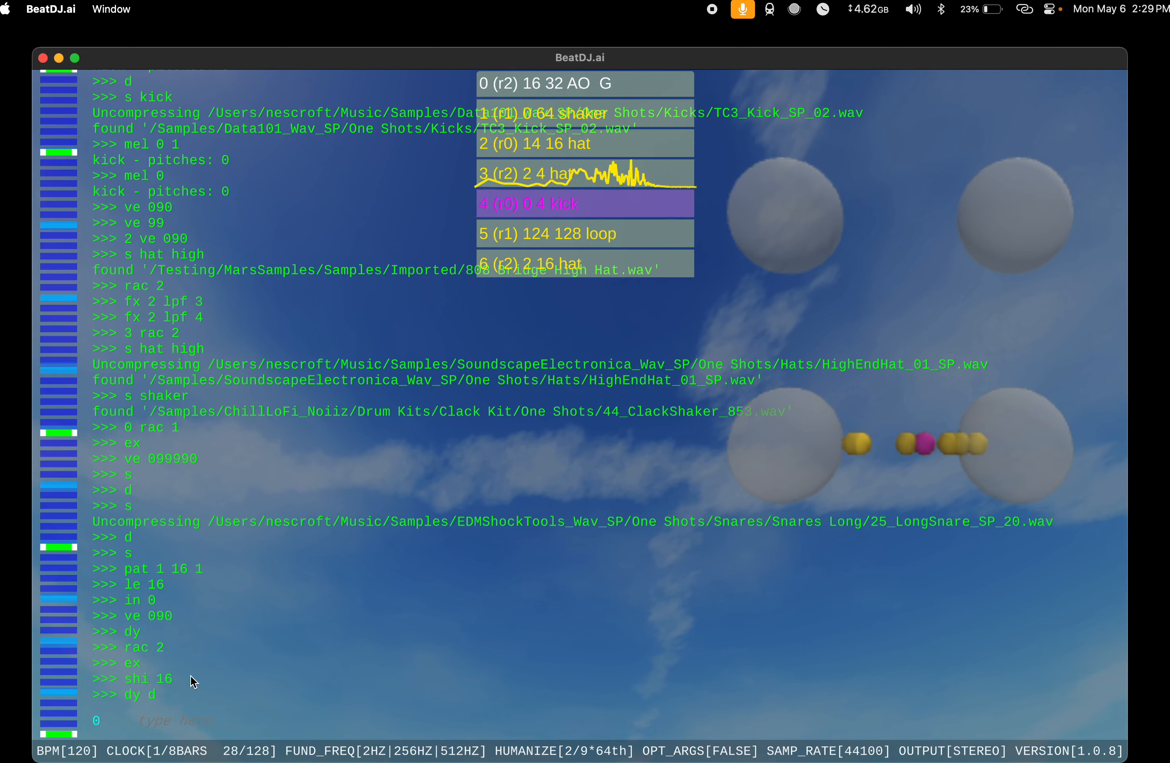
{"action": "type", "text": "dy a"}
{"action": "key", "text": "Return"}
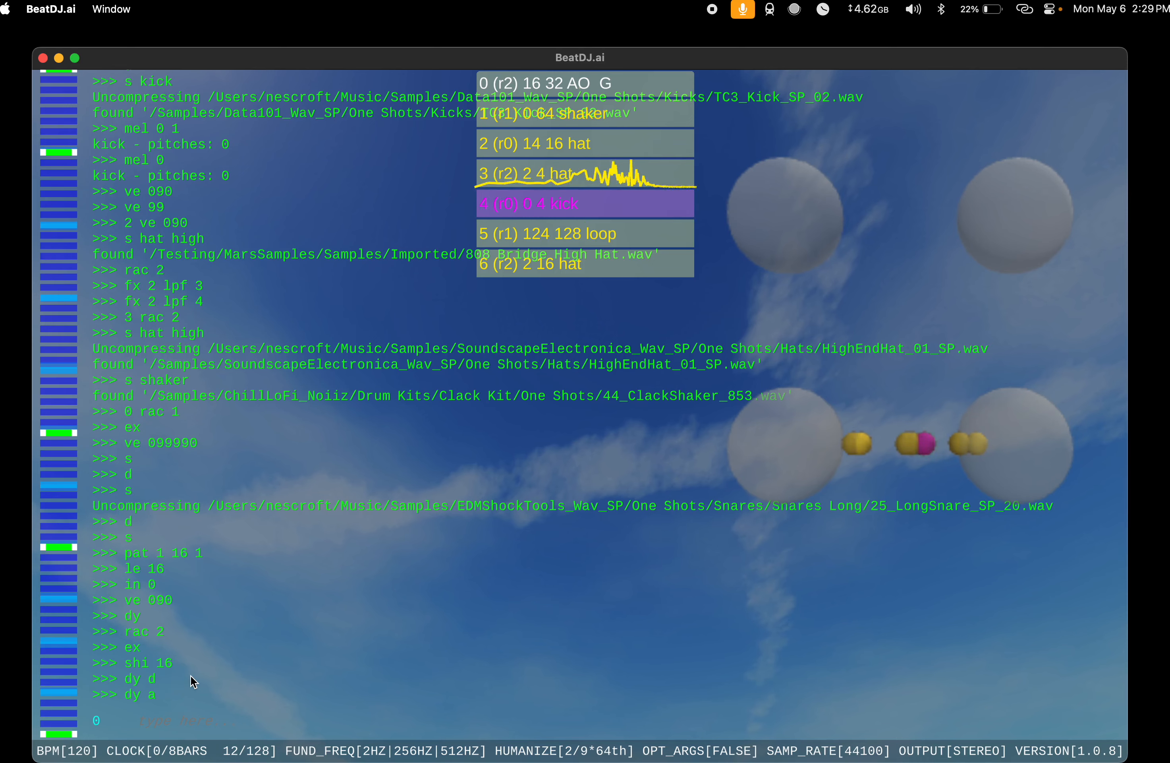
Step: Add two random instruments without a search keyword
{"action": "type", "text": "s"}
{"action": "key", "text": "Return"}
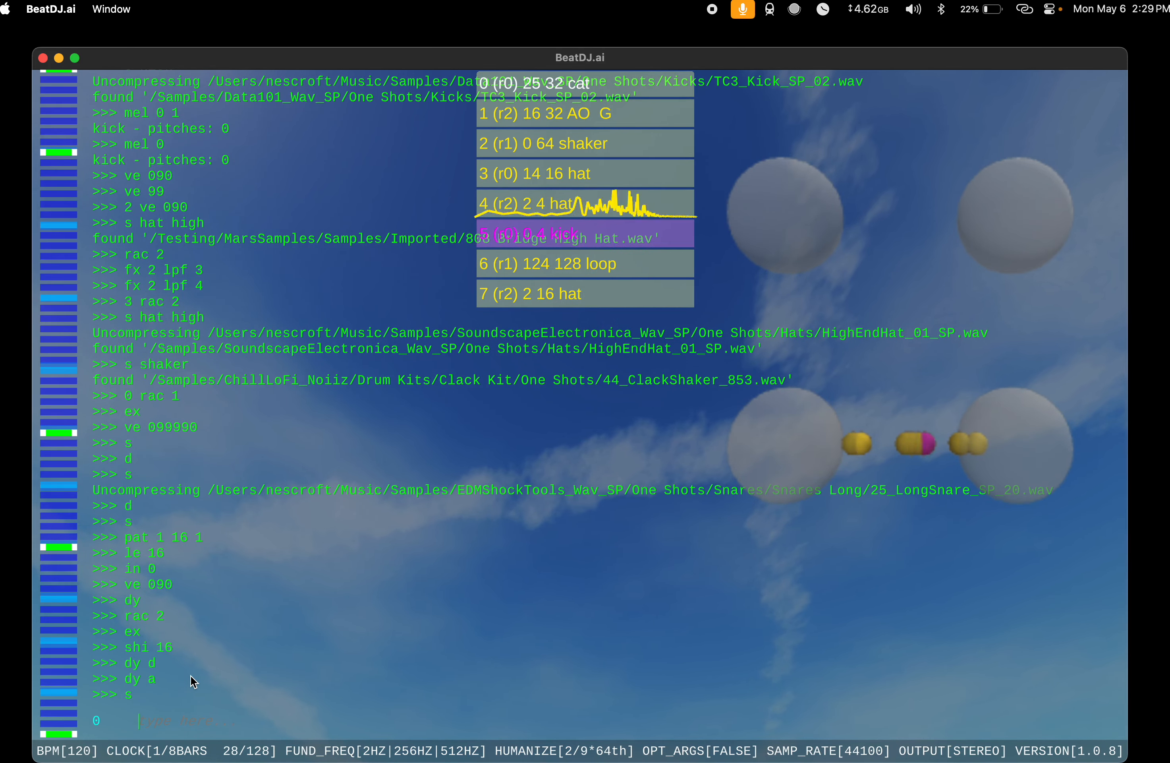
{"action": "type", "text": "s"}
{"action": "key", "text": "Return"}
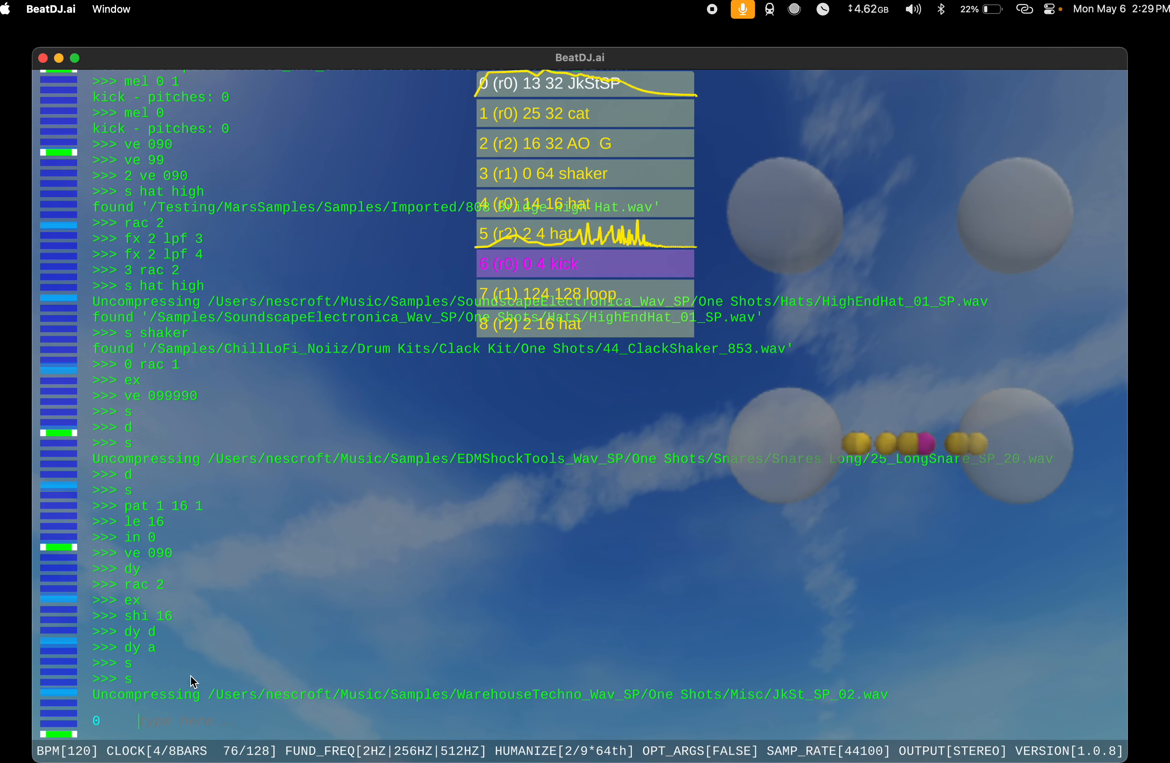
Step: Extend the newest instrument in slot 0 twice to a length of 128 and shift it by 64
{"action": "type", "text": "ex"}
{"action": "key", "text": "Return"}
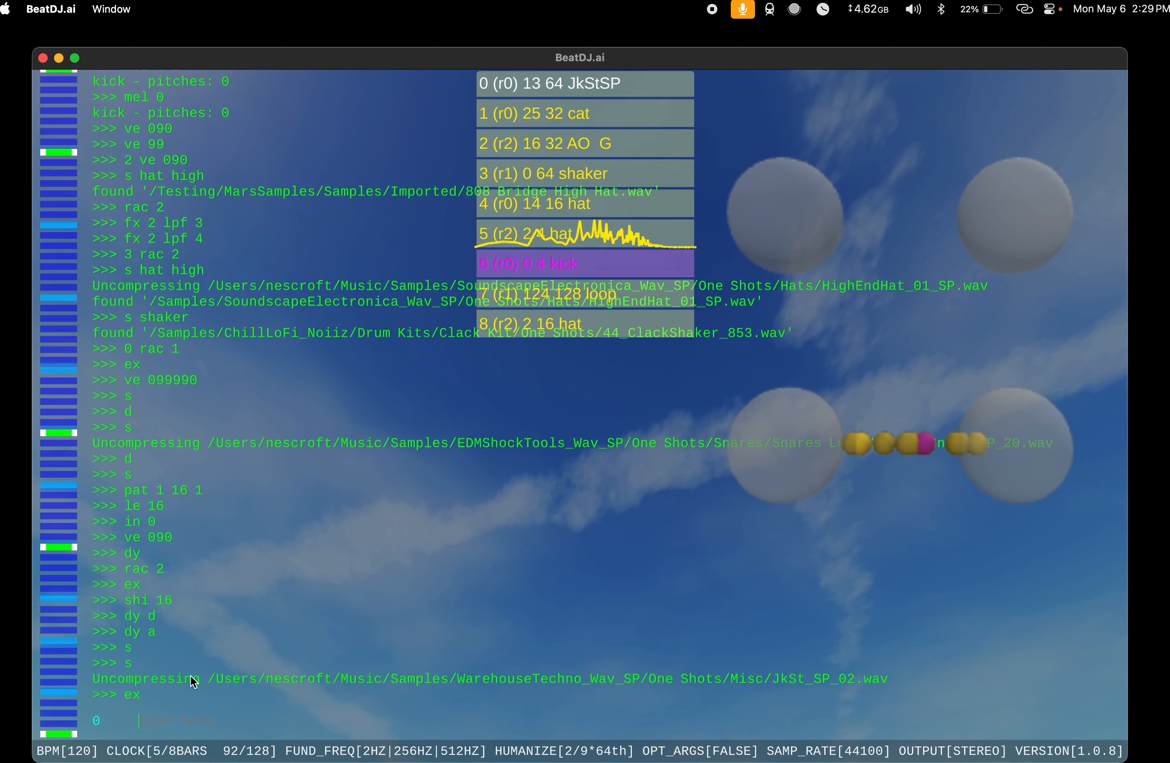
{"action": "type", "text": "ex"}
{"action": "key", "text": "Return"}
{"action": "type", "text": "shi 64"}
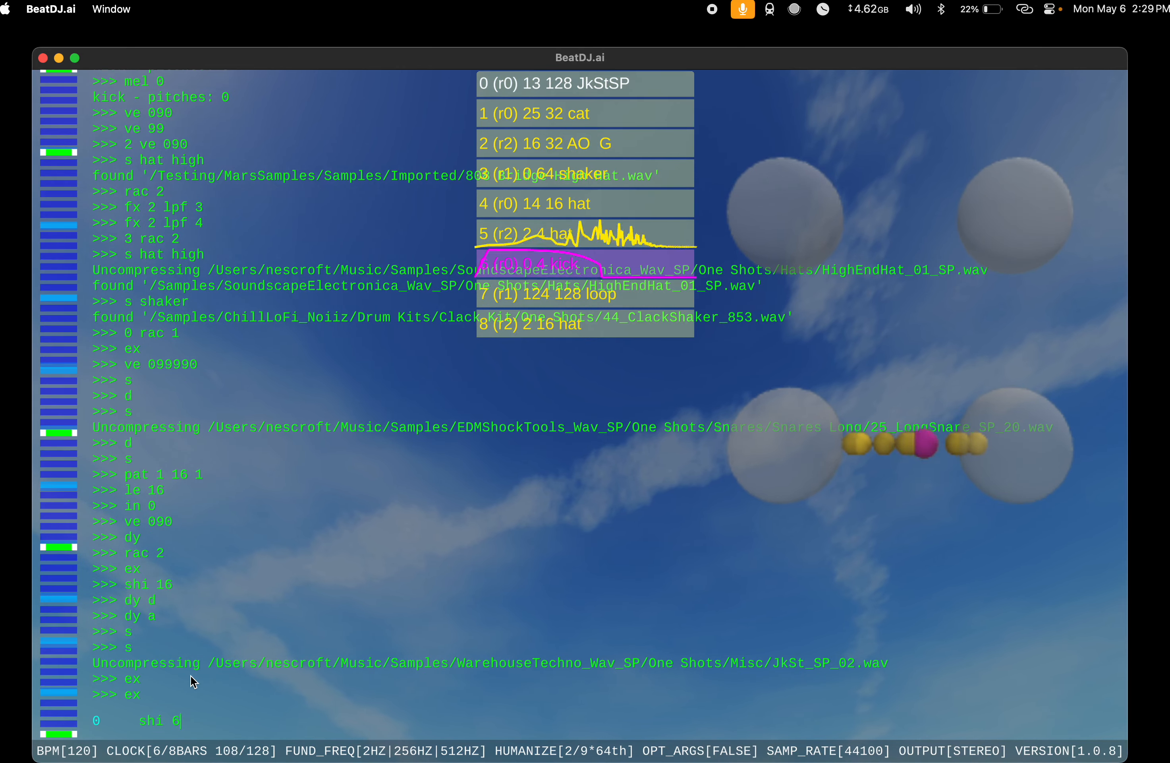
{"action": "key", "text": "Return"}
Step: Try one more random instrument, extend it three times to a length of 64, and delete it
{"action": "type", "text": "s"}
{"action": "key", "text": "Return"}
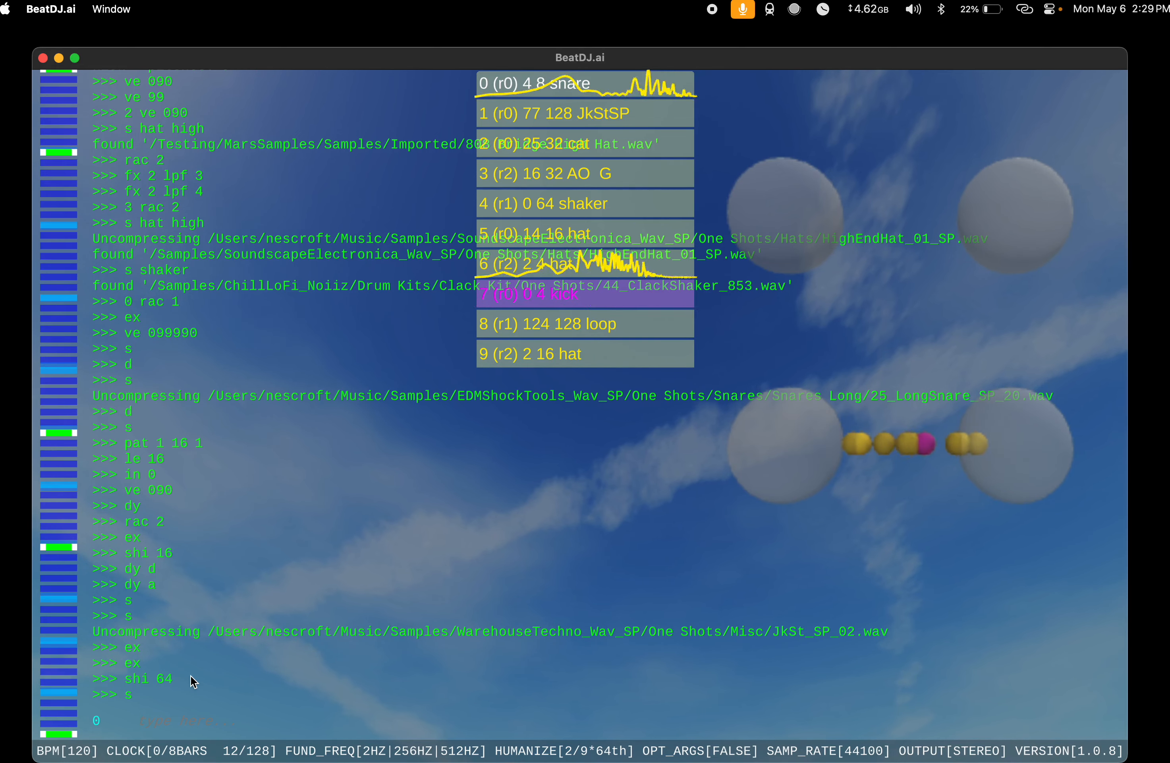
{"action": "type", "text": "e"}
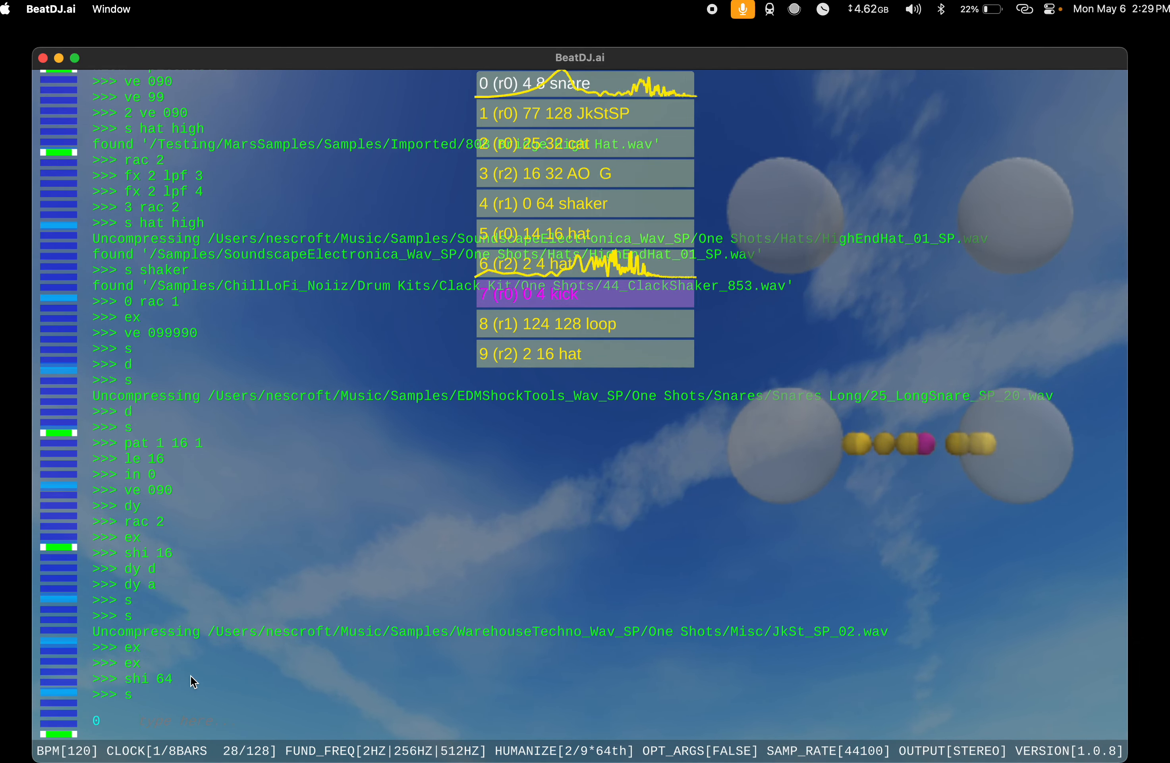
{"action": "type", "text": "x"}
{"action": "key", "text": "Return"}
{"action": "type", "text": "ex"}
{"action": "key", "text": "Return"}
{"action": "type", "text": "ex"}
{"action": "key", "text": "Return"}
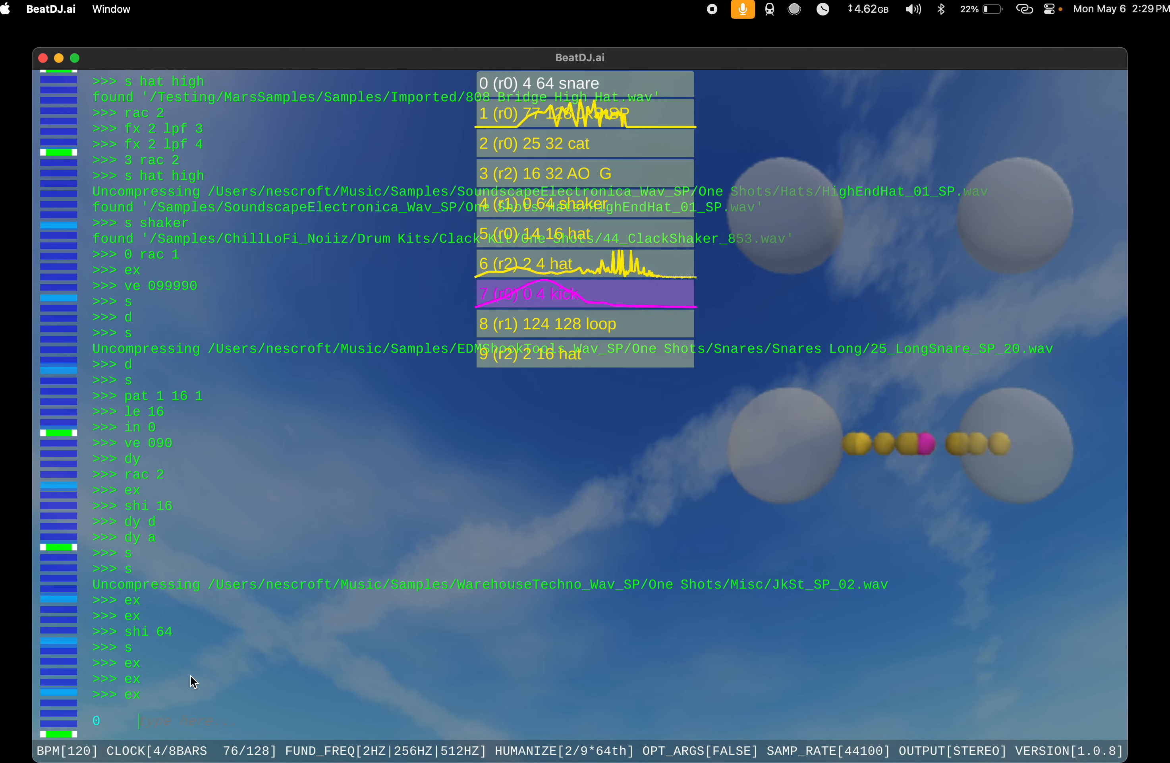
{"action": "type", "text": "d"}
{"action": "key", "text": "Return"}
Step: Try a different random instrument without a keyword and delete it
{"action": "type", "text": "s"}
{"action": "key", "text": "Return"}
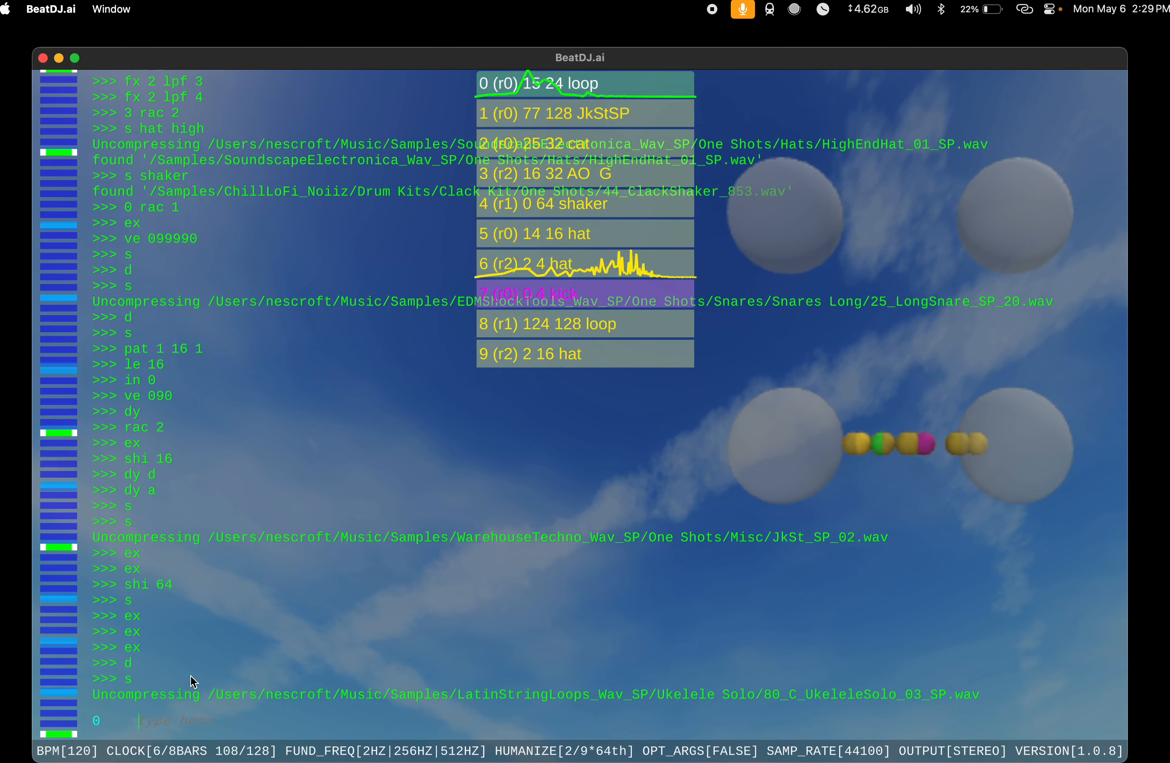
{"action": "type", "text": "d"}
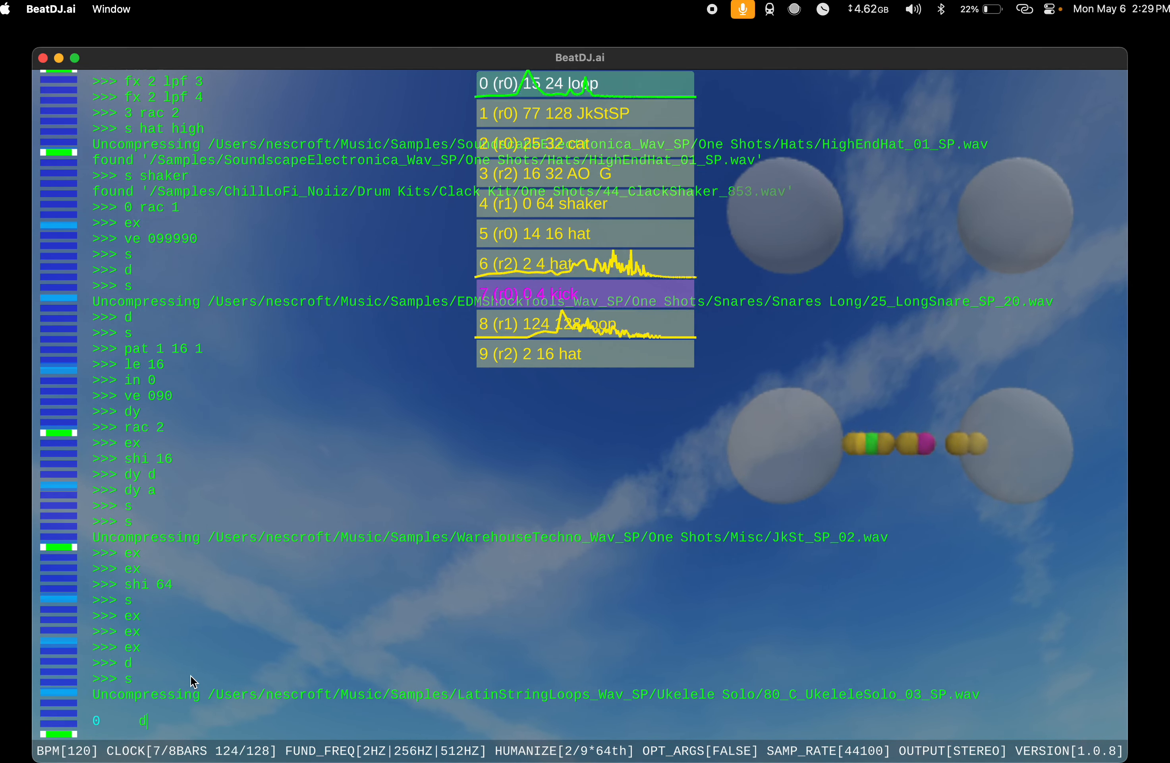
{"action": "key", "text": "Return"}
Step: Add an instrument using the search keyword modu
{"action": "type", "text": "s modu"}
{"action": "key", "text": "Return"}
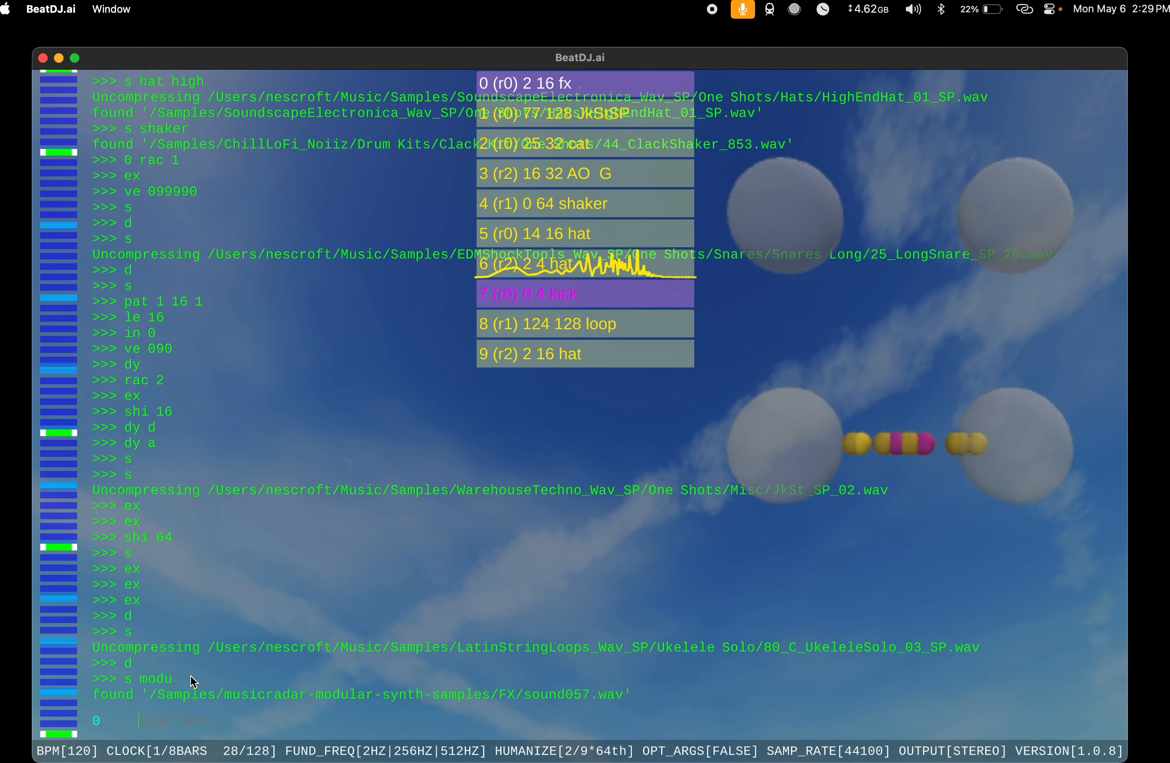
Step: Set the dis effect on rack 0 to 3
{"action": "type", "text": "mle"}
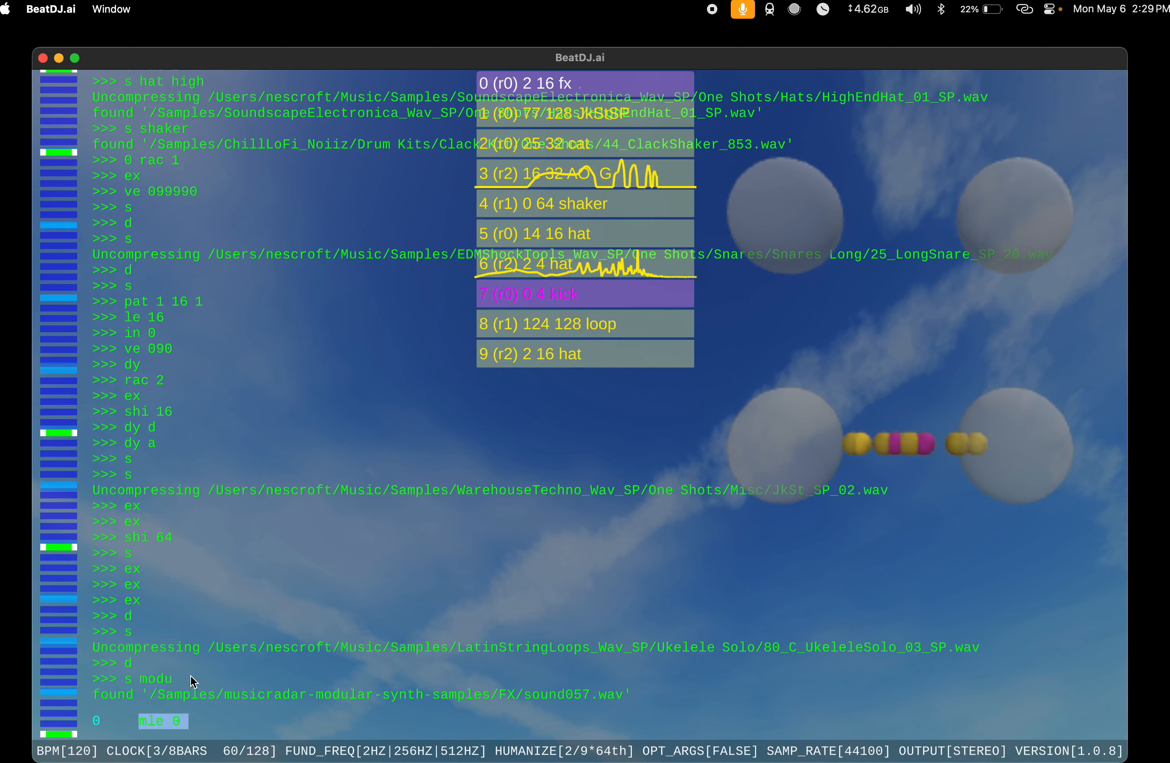
{"action": "type", "text": "0 dis "}
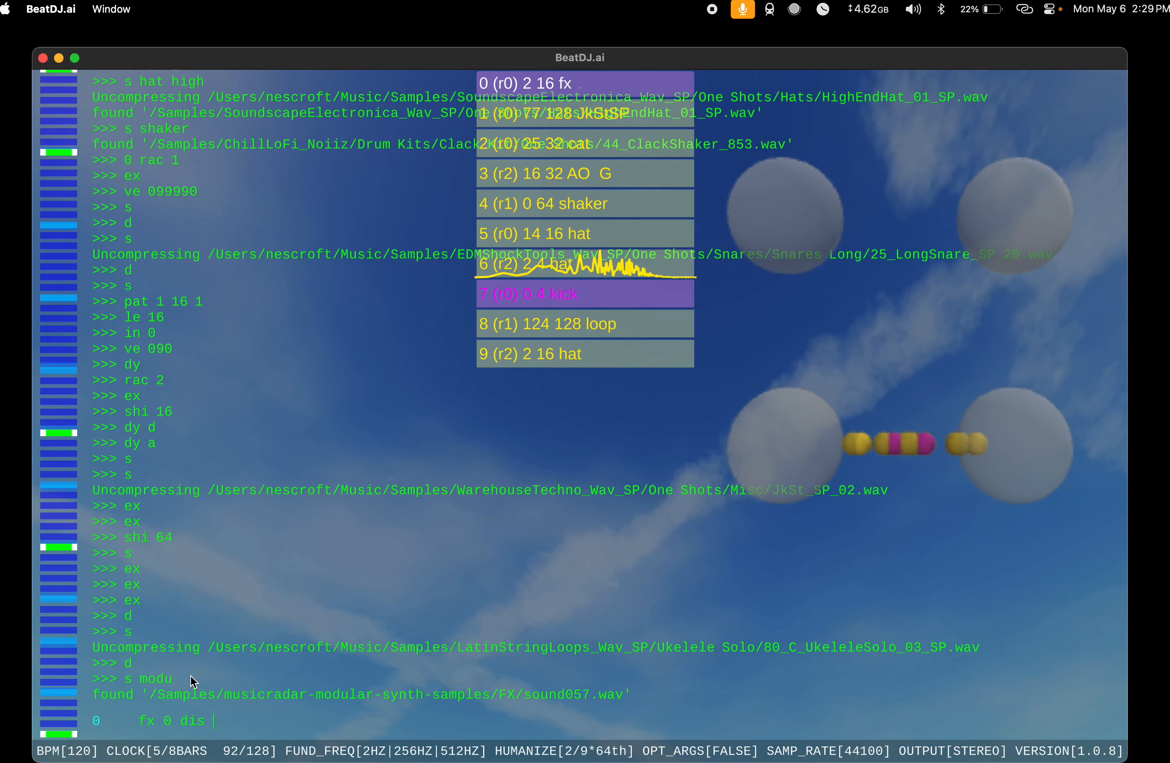
{"action": "type", "text": "3"}
{"action": "key", "text": "Return"}
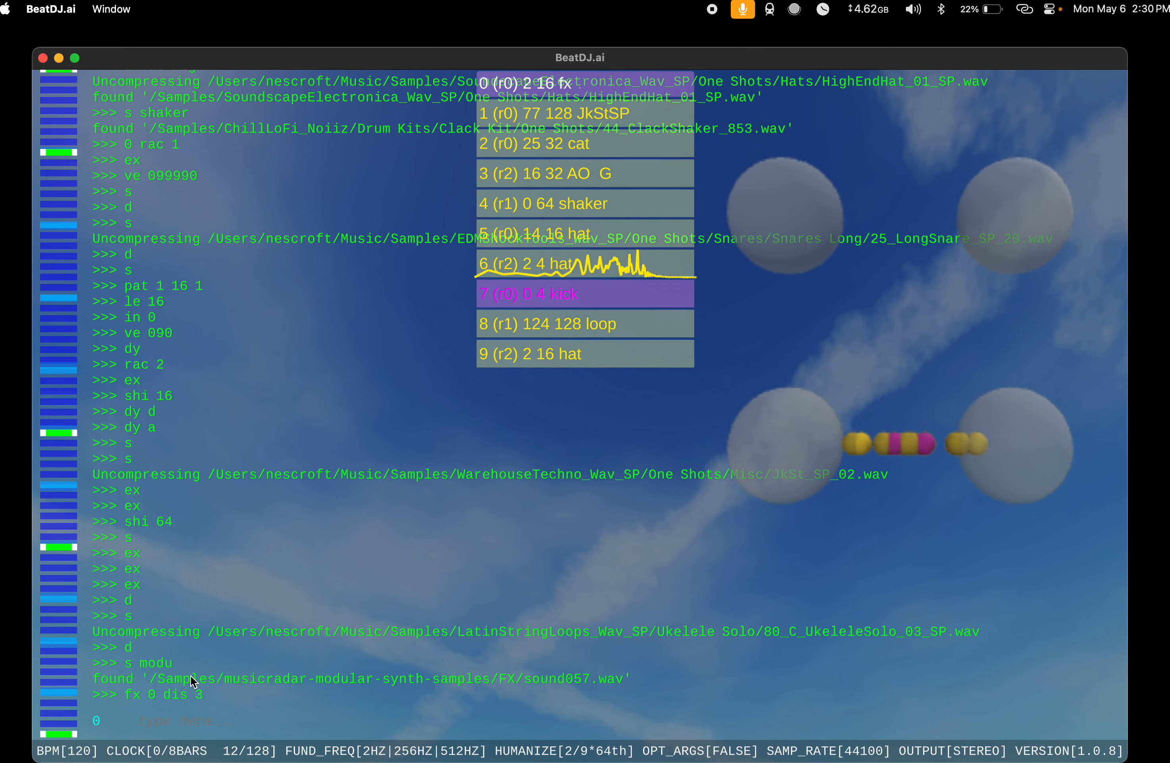
Step: Set the dis effect to 2 on rack 0 and on rack 1
{"action": "type", "text": "fx 0 "}
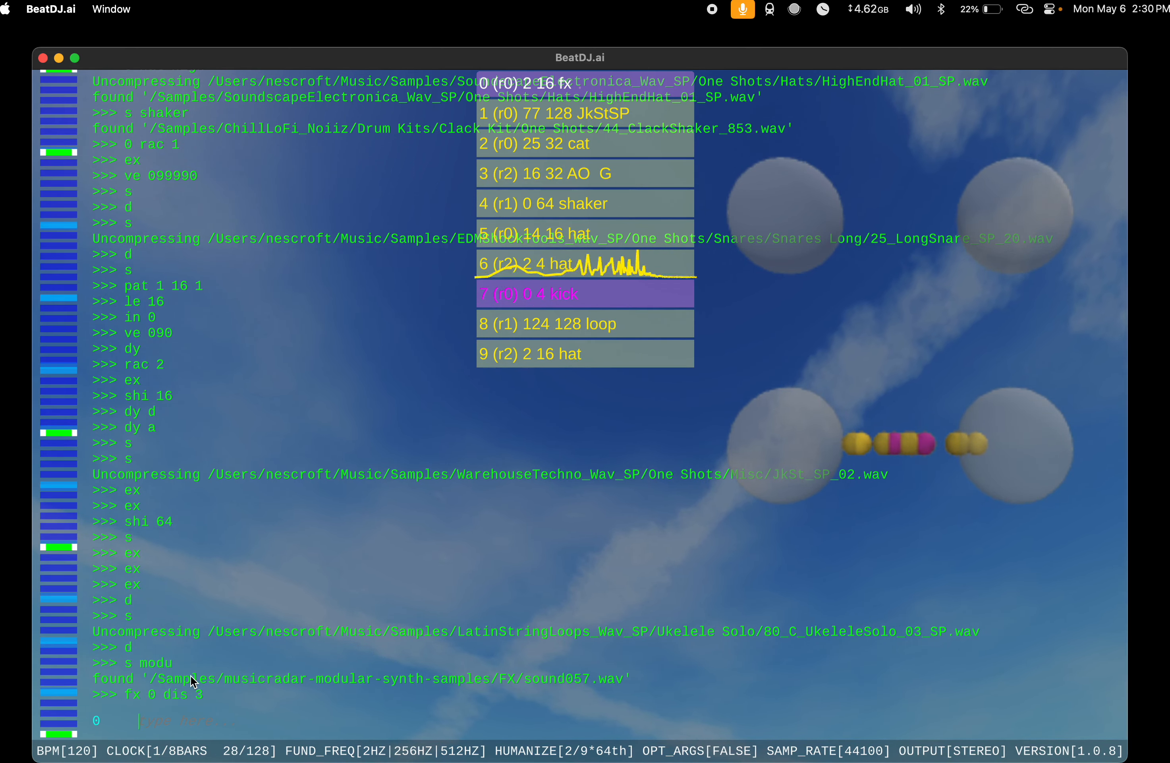
{"action": "type", "text": "dis 2"}
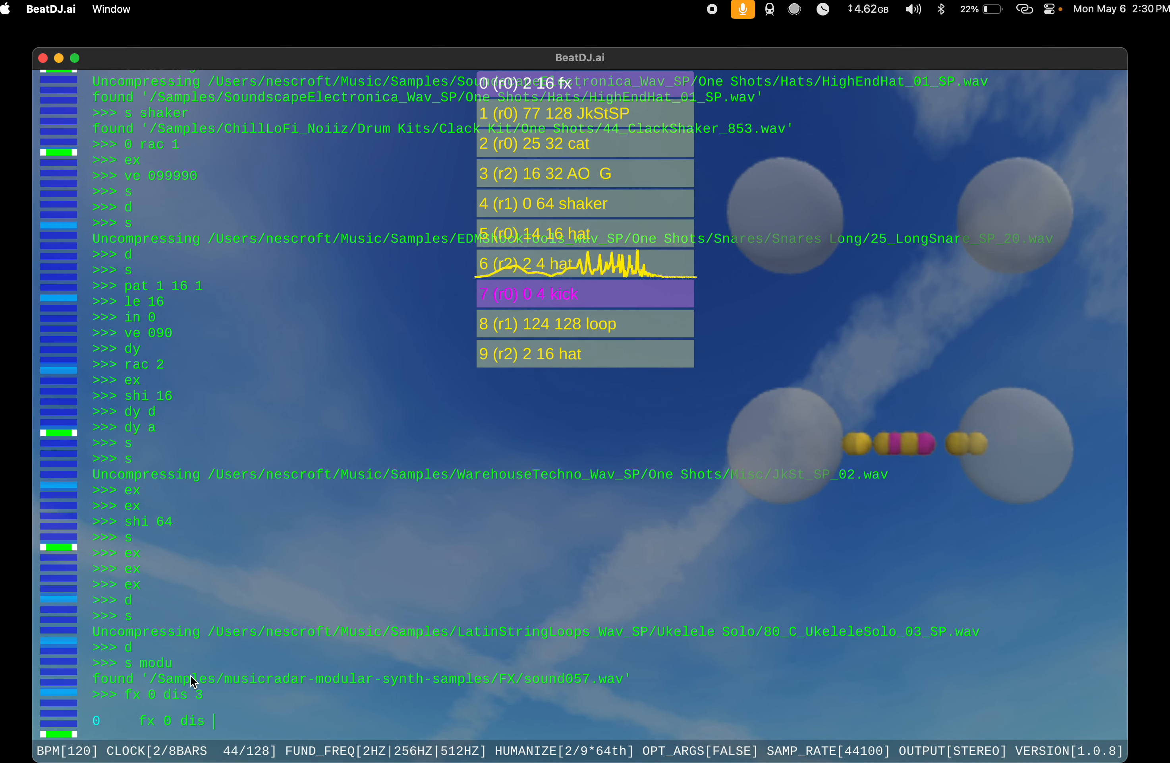
{"action": "key", "text": "Return"}
{"action": "type", "text": "fx "}
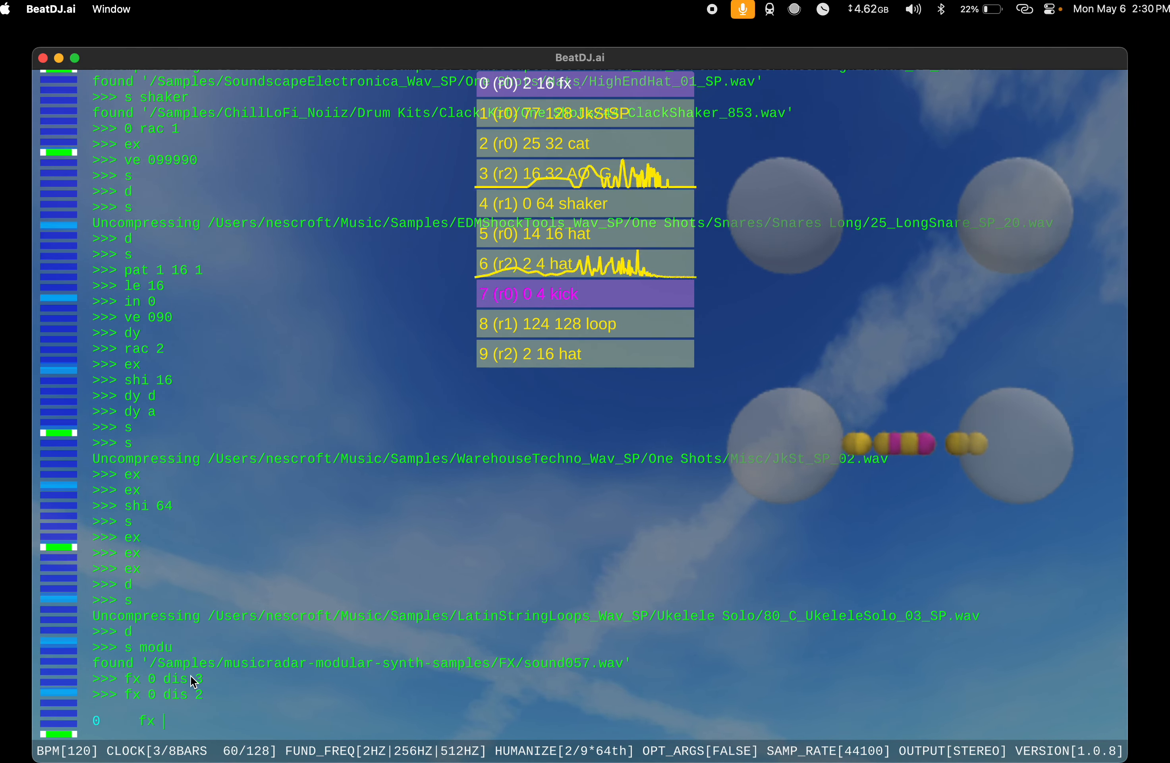
{"action": "type", "text": "1 dis 2"}
{"action": "key", "text": "Return"}
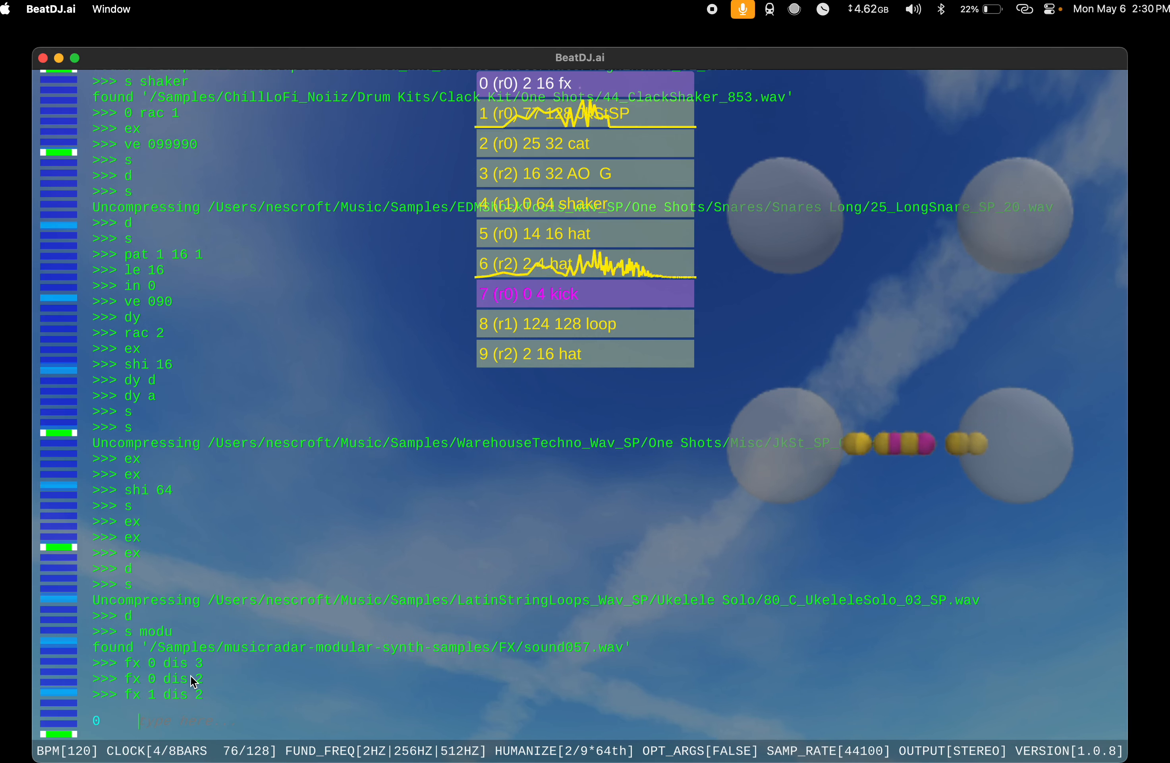
Step: Set the dis effect on rack 2 to 2 by reusing the previous effect command
{"action": "key", "text": "Up"}
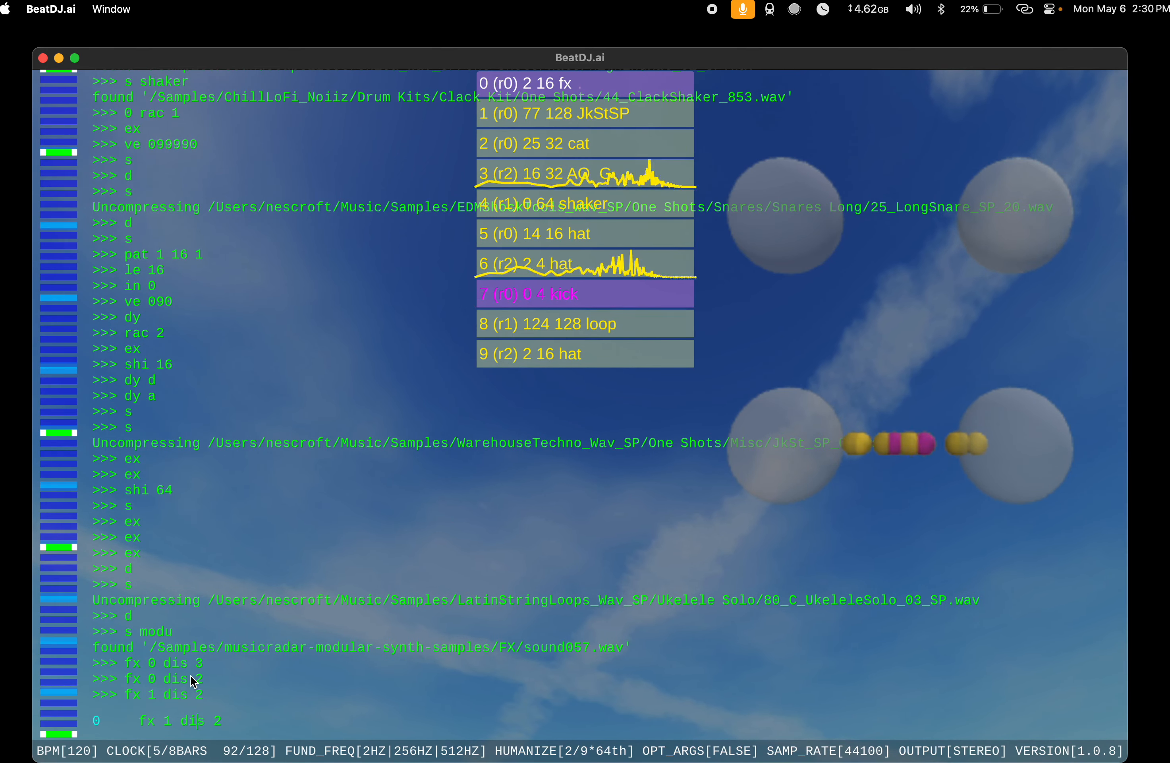
{"action": "key", "text": "Left"}
{"action": "key", "text": "Left"}
{"action": "key", "text": "Left"}
{"action": "key", "text": "Left"}
{"action": "key", "text": "Left"}
{"action": "key", "text": "Left"}
{"action": "key", "text": "BackSpace"}
{"action": "type", "text": "2"}
{"action": "key", "text": "Return"}
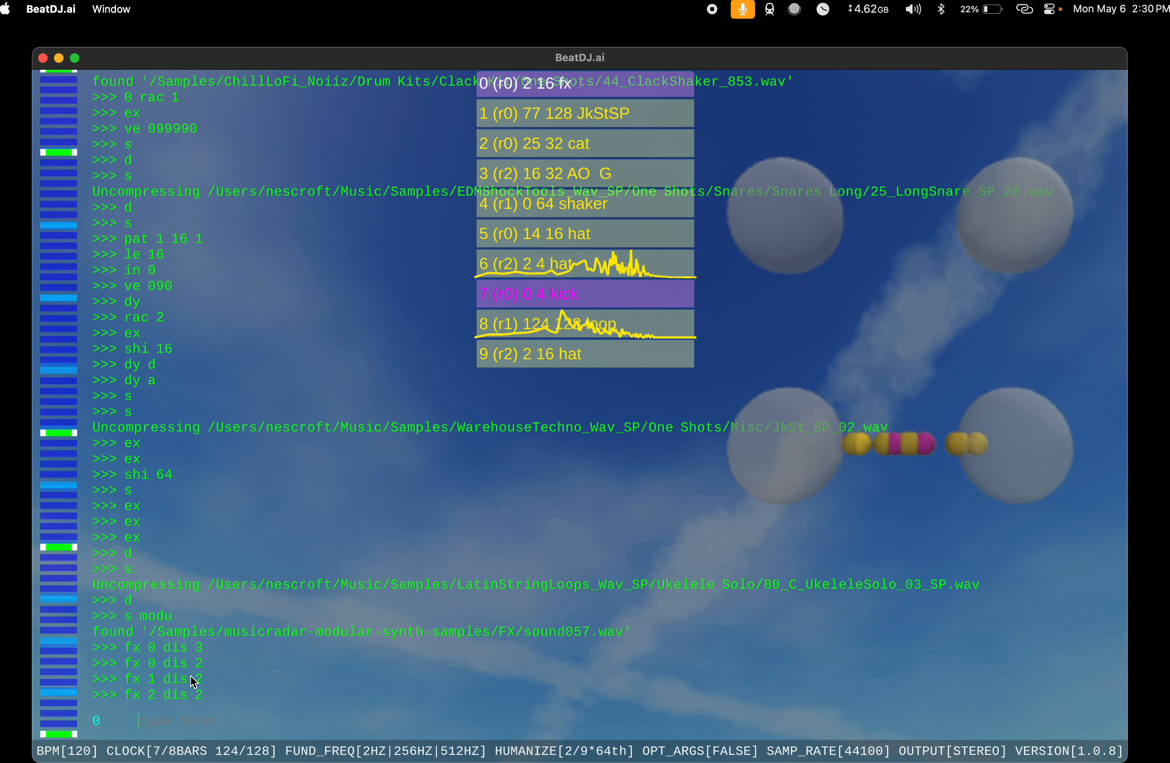
Step: Set the dis effect to 2 on rack 3 and on rack 4
{"action": "key", "text": "Up"}
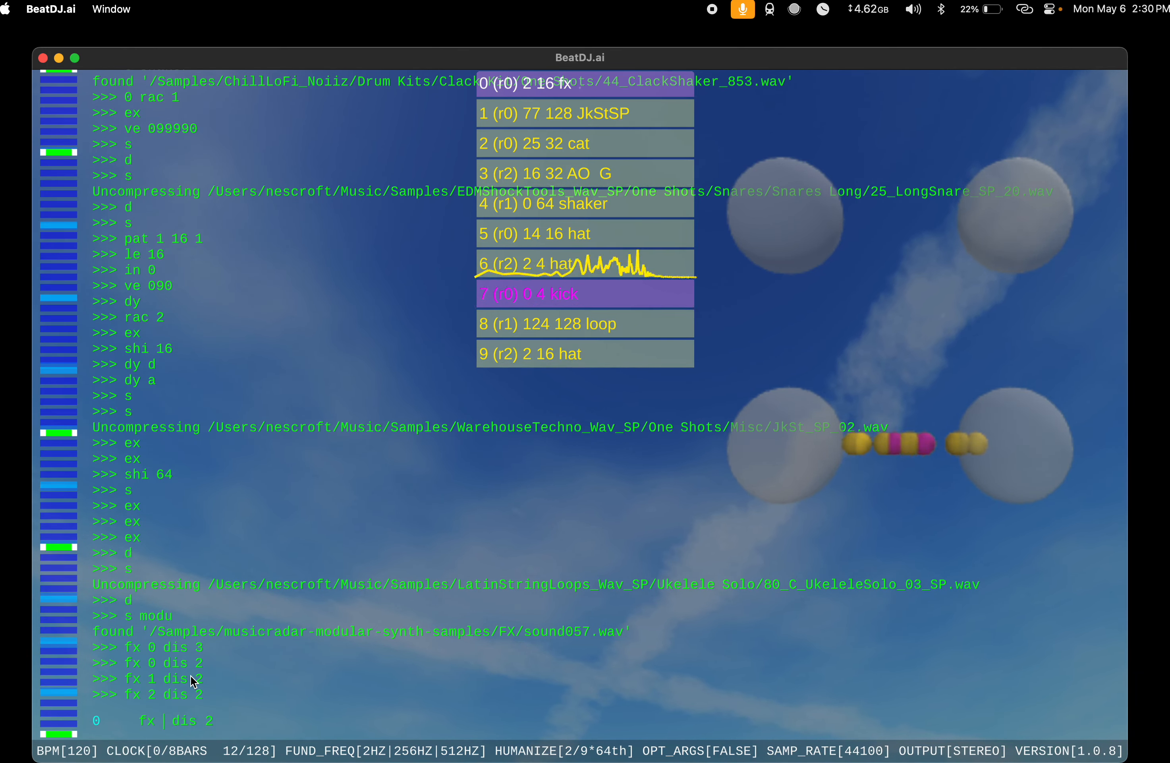
{"action": "type", "text": "3"}
{"action": "key", "text": "Return"}
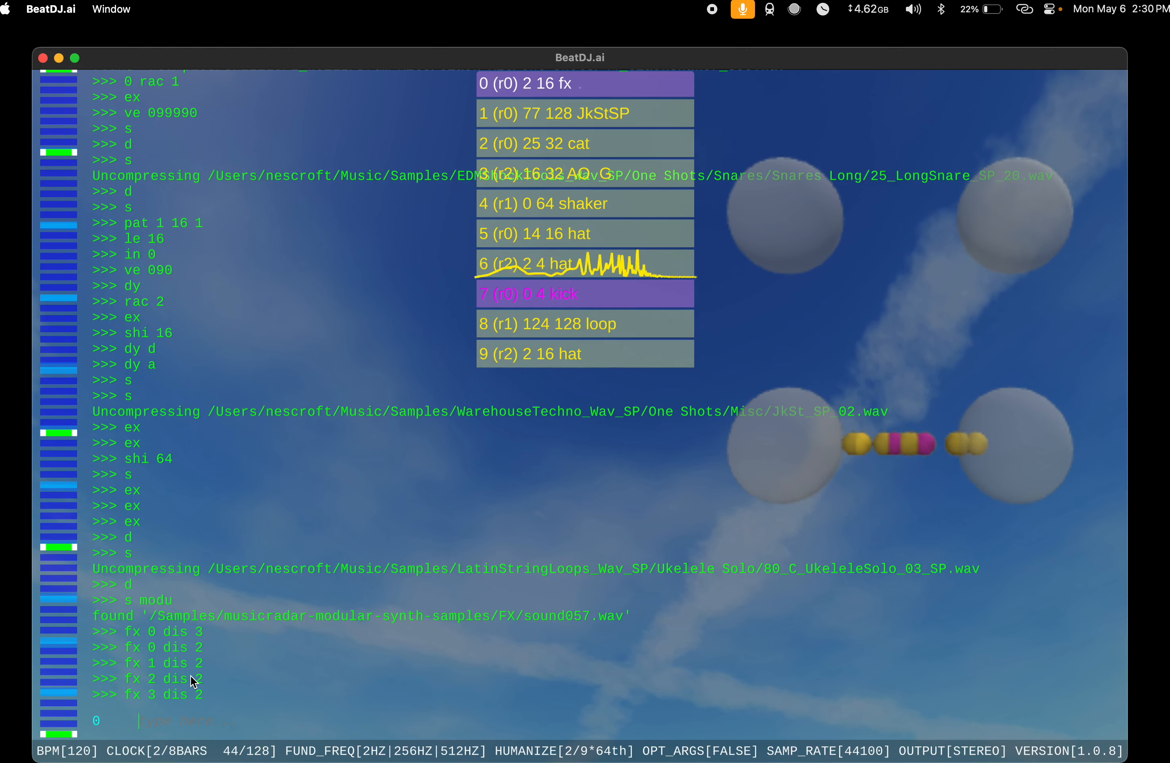
{"action": "key", "text": "Up"}
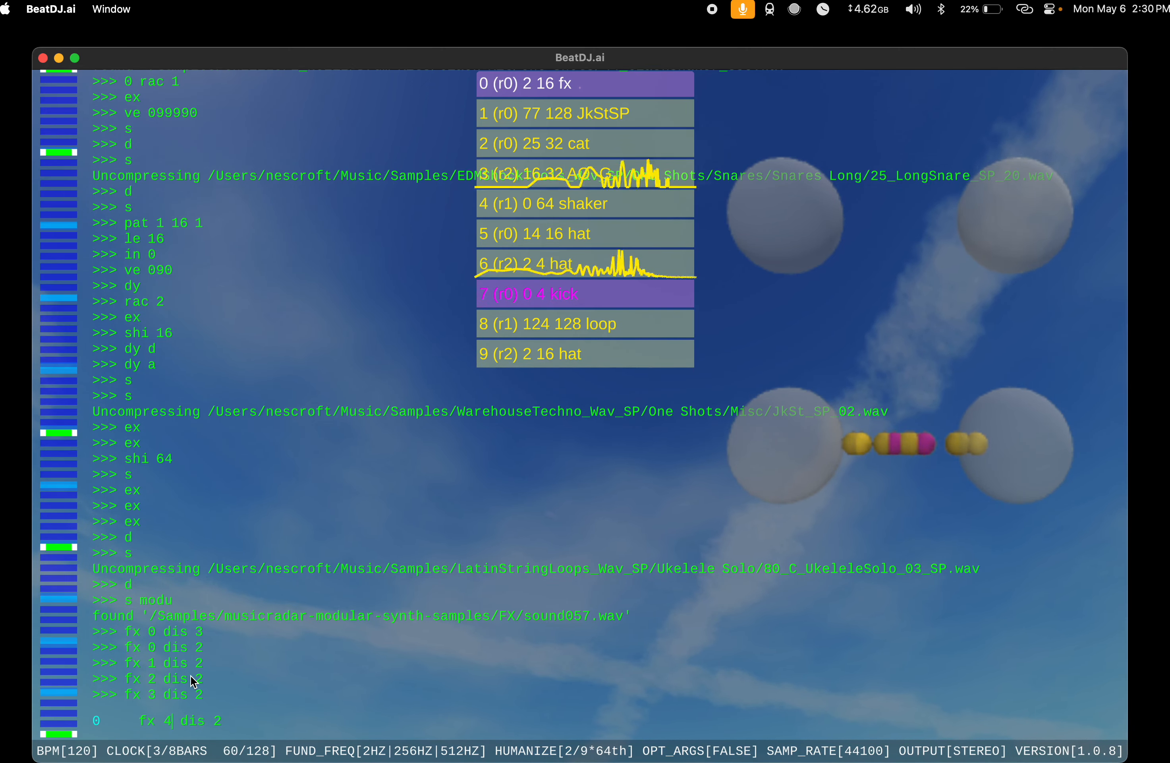
{"action": "type", "text": "4"}
{"action": "key", "text": "Return"}
Step: Reuse the previous effect command to set the dis effect to 2 on rack 5
{"action": "key", "text": "Left"}
{"action": "key", "text": "Left"}
{"action": "key", "text": "Left"}
{"action": "key", "text": "Left"}
{"action": "key", "text": "Left"}
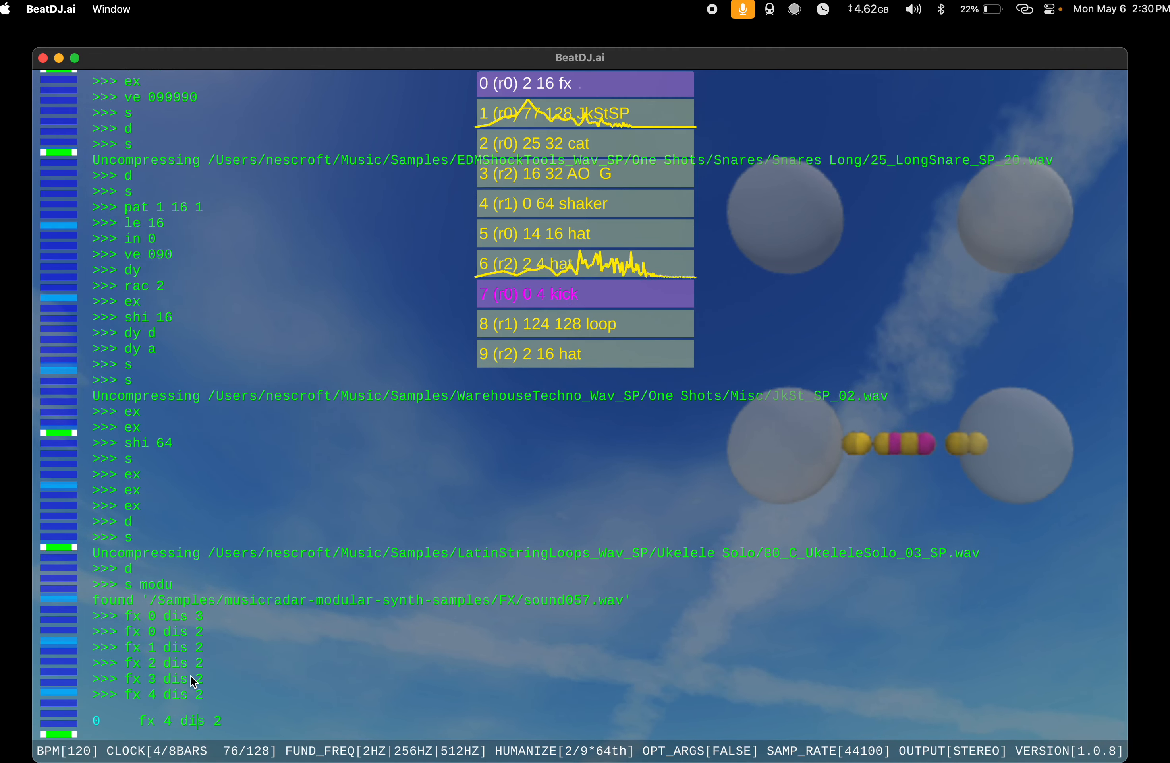
{"action": "key", "text": "BackSpace"}
{"action": "type", "text": "5"}
{"action": "key", "text": "Return"}
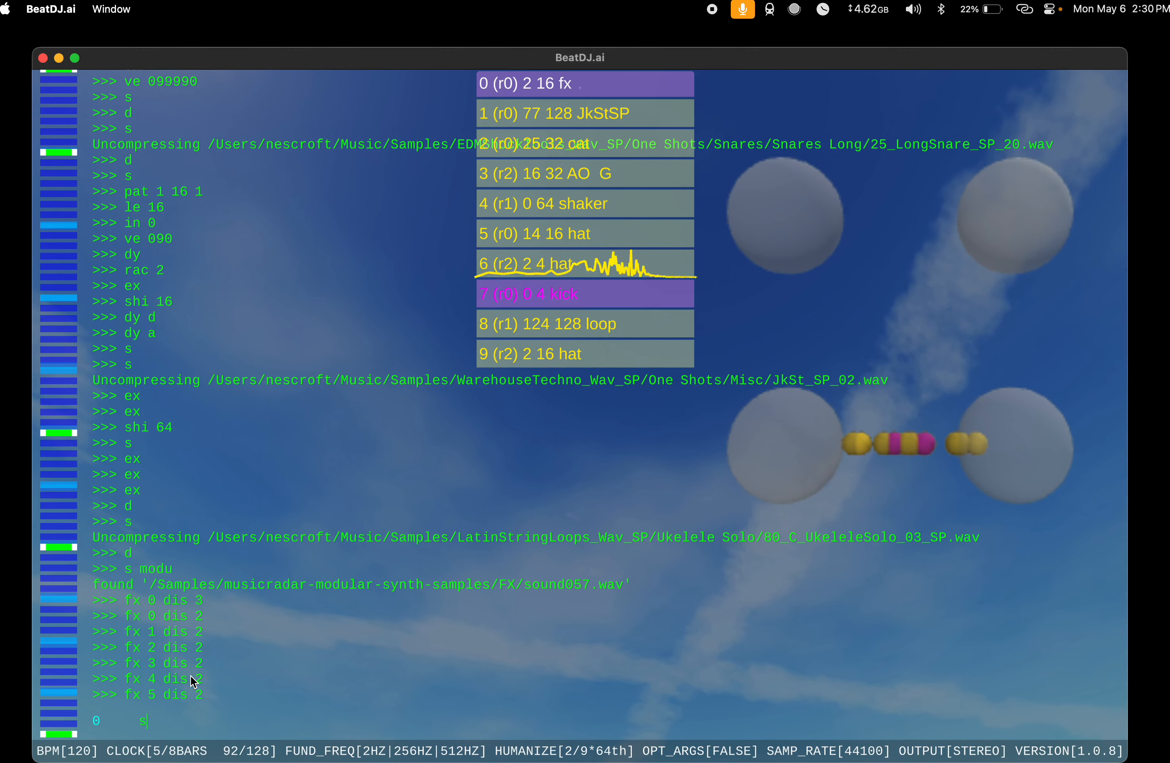
Step: Try out two random instruments one after the other, discarding each of them
{"action": "key", "text": "Return"}
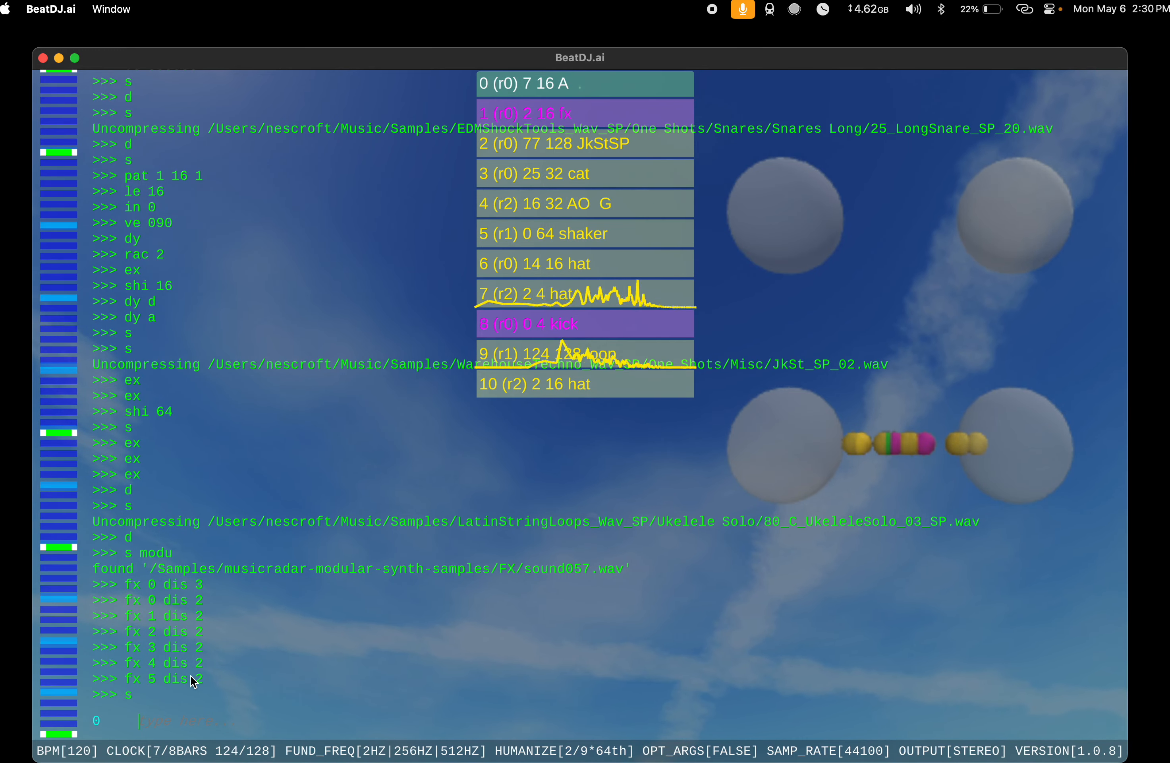
{"action": "type", "text": "d"}
{"action": "key", "text": "Return"}
{"action": "type", "text": "s"}
{"action": "key", "text": "Return"}
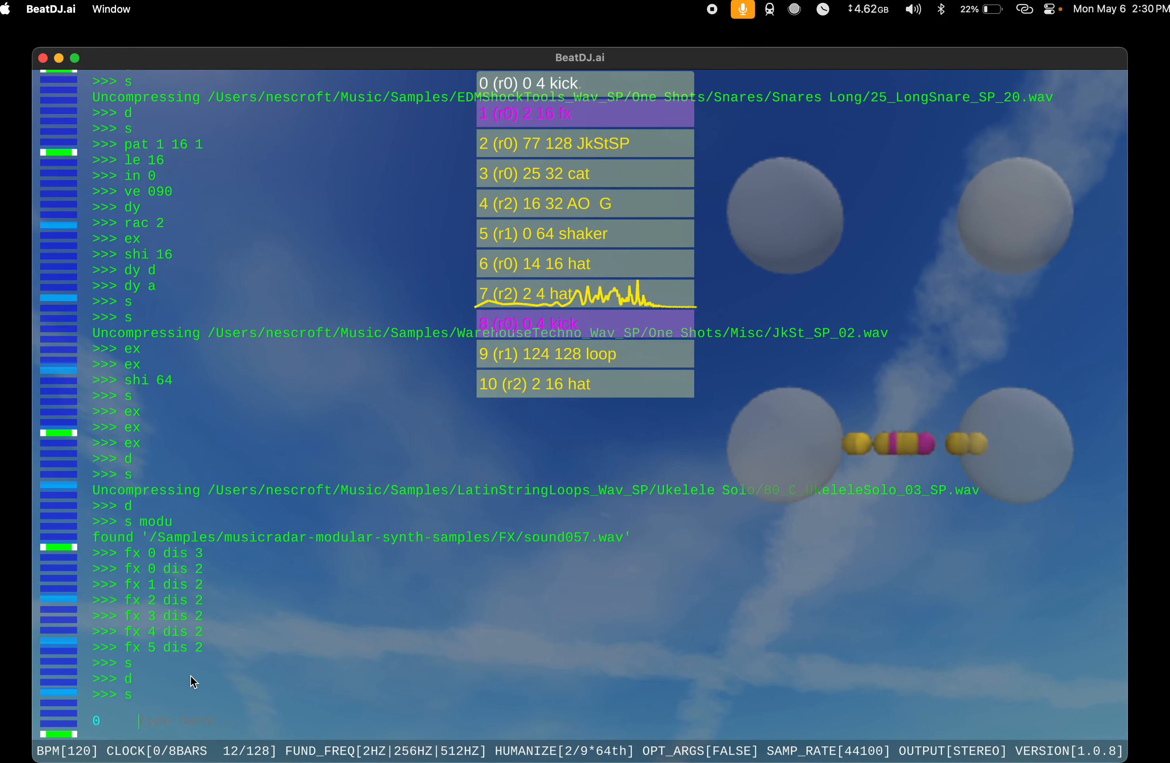
{"action": "type", "text": "d"}
{"action": "key", "text": "Return"}
Step: Add another random instrument and set its envelope with ve 900
{"action": "type", "text": "s"}
{"action": "key", "text": "Return"}
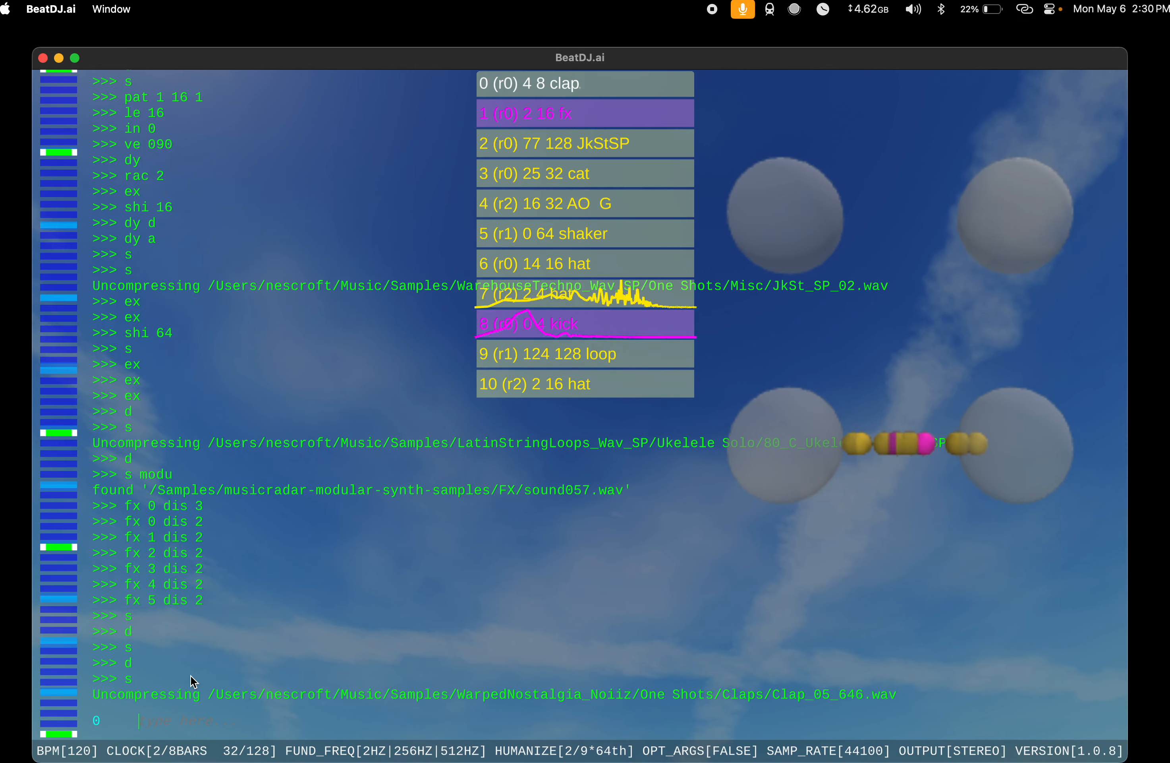
{"action": "type", "text": "ve 900"}
{"action": "key", "text": "Return"}
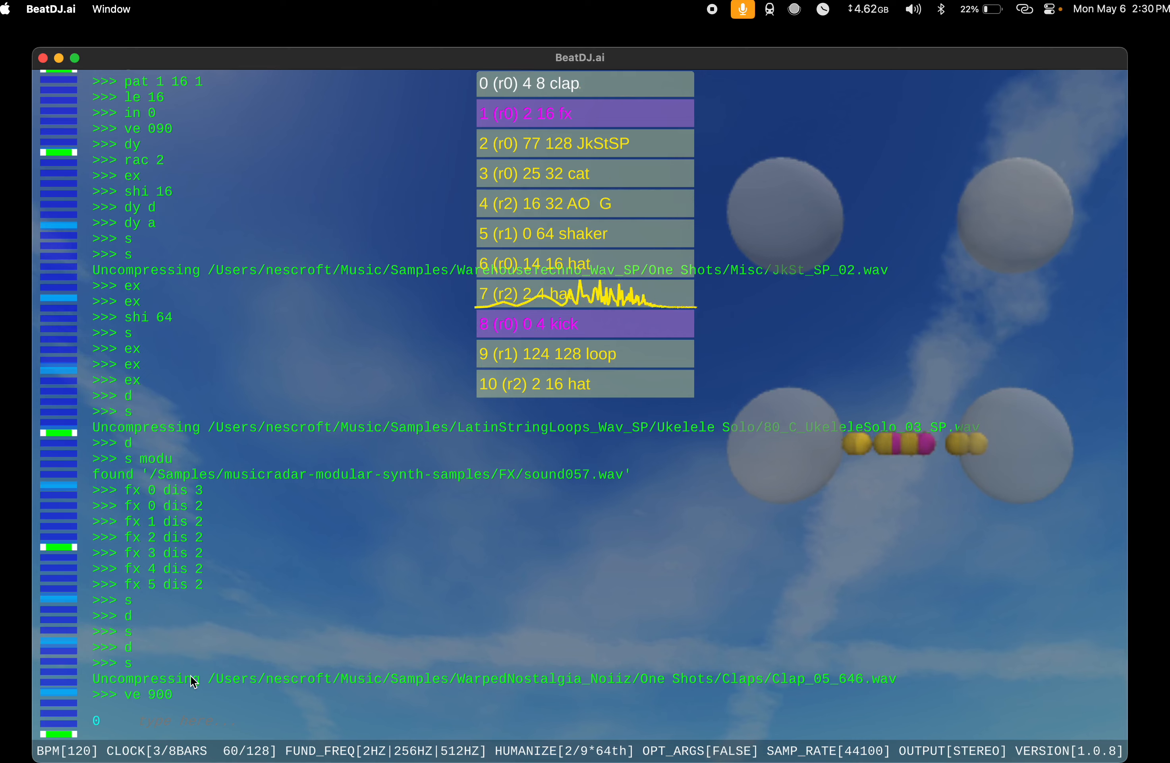
Step: Add a random instrument and set its melody with mel 0
{"action": "type", "text": "s"}
{"action": "key", "text": "Return"}
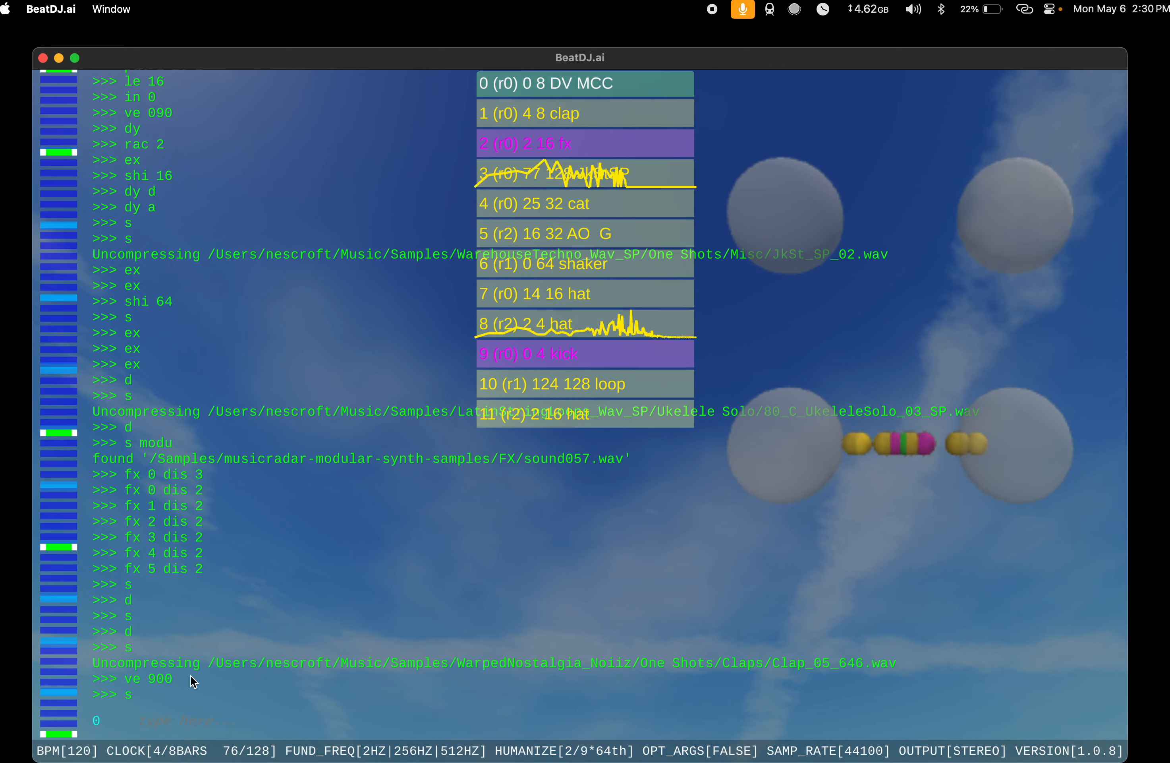
{"action": "type", "text": "mel 0"}
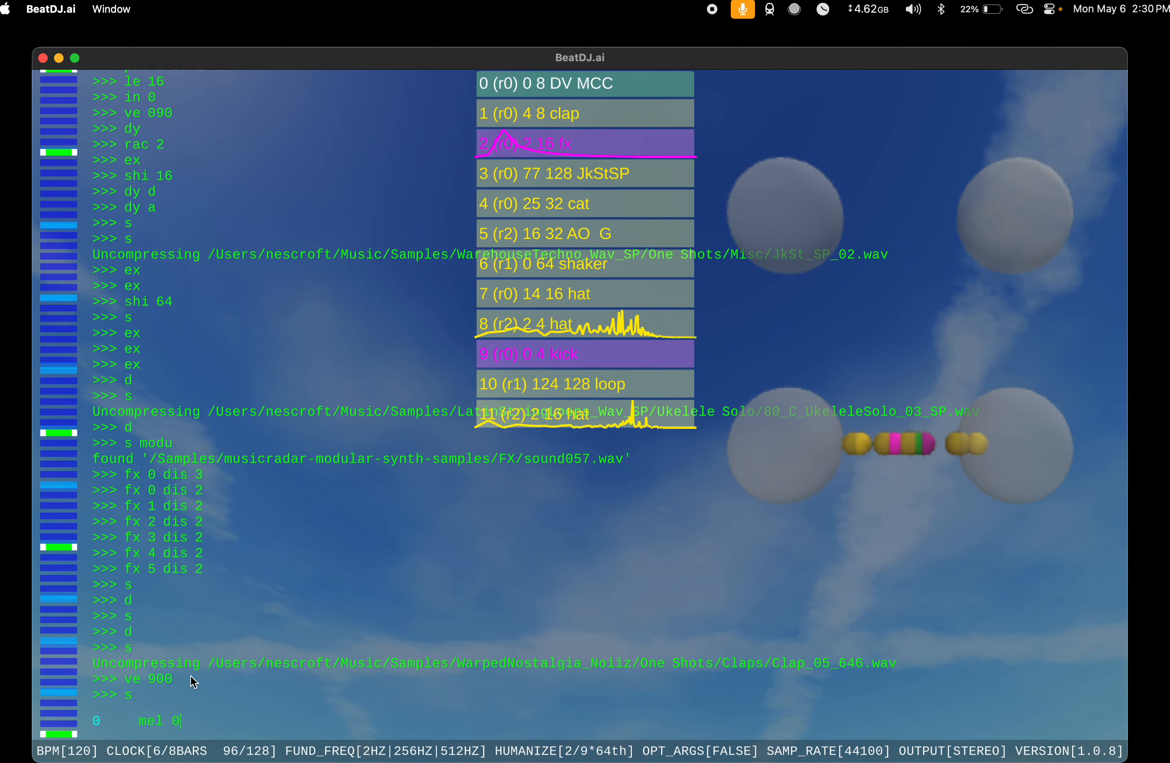
{"action": "key", "text": "Return"}
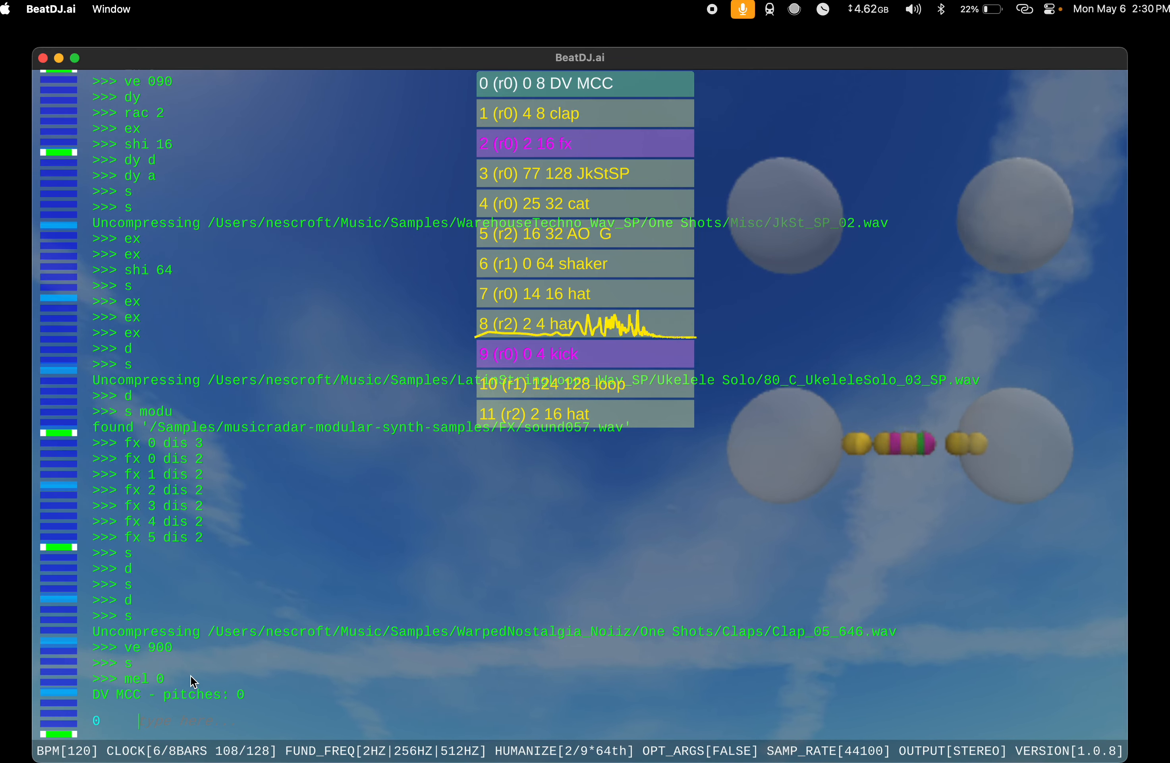
Step: Extend the DV MCC instrument's pattern to a length of 32 and shift it by 3
{"action": "type", "text": "ex"}
{"action": "key", "text": "Return"}
{"action": "type", "text": "ex"}
{"action": "key", "text": "Return"}
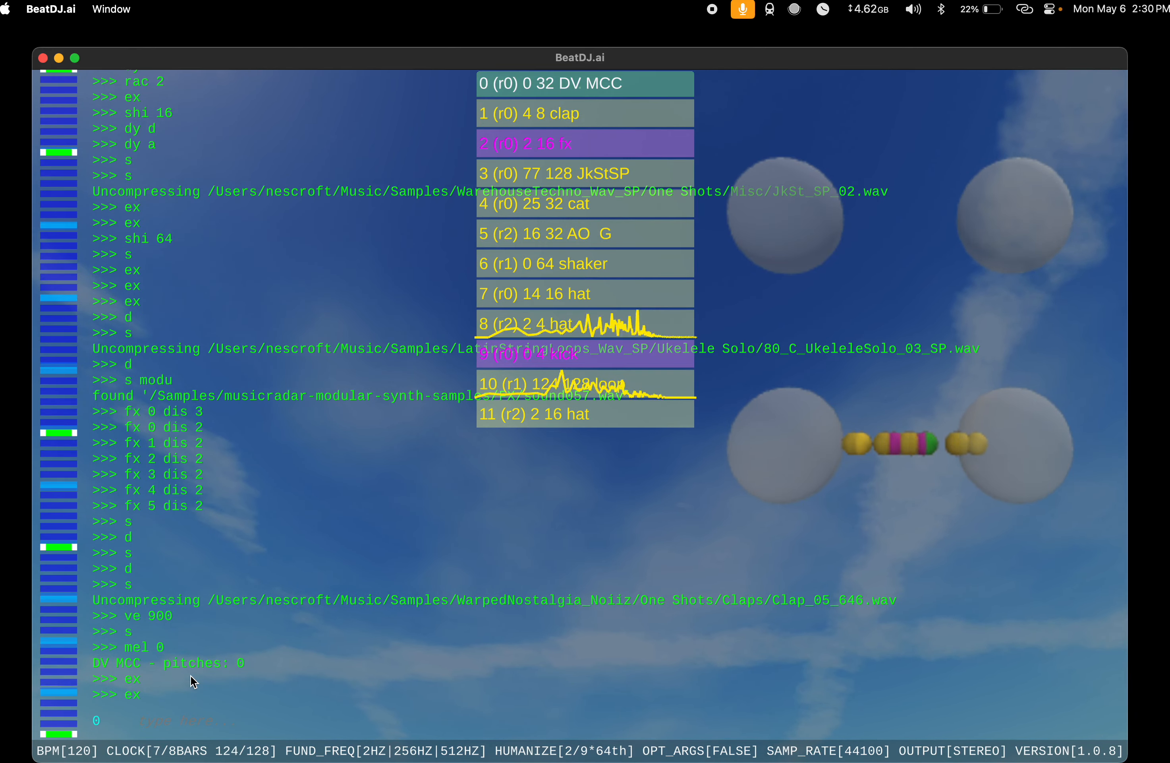
{"action": "type", "text": "shi 3"}
{"action": "key", "text": "Return"}
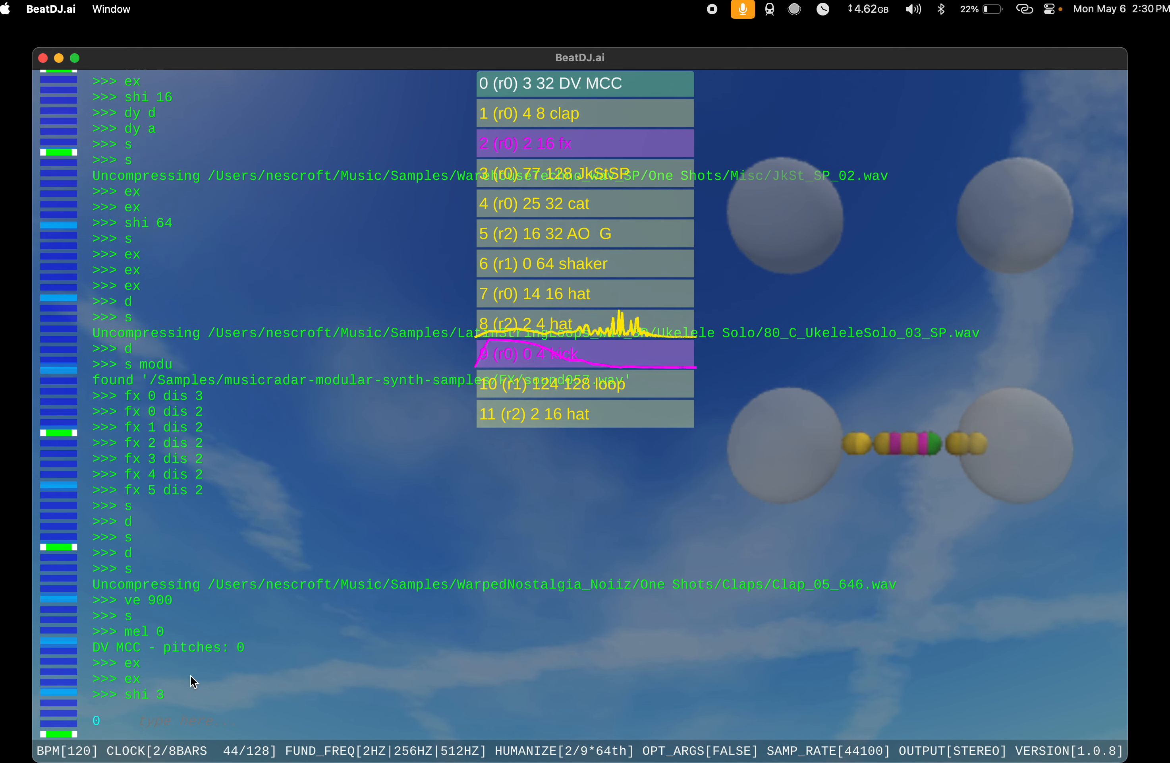
Step: Set the DV MCC instrument's melody with mel 0 -1, and discard the instrument
{"action": "type", "text": "m"}
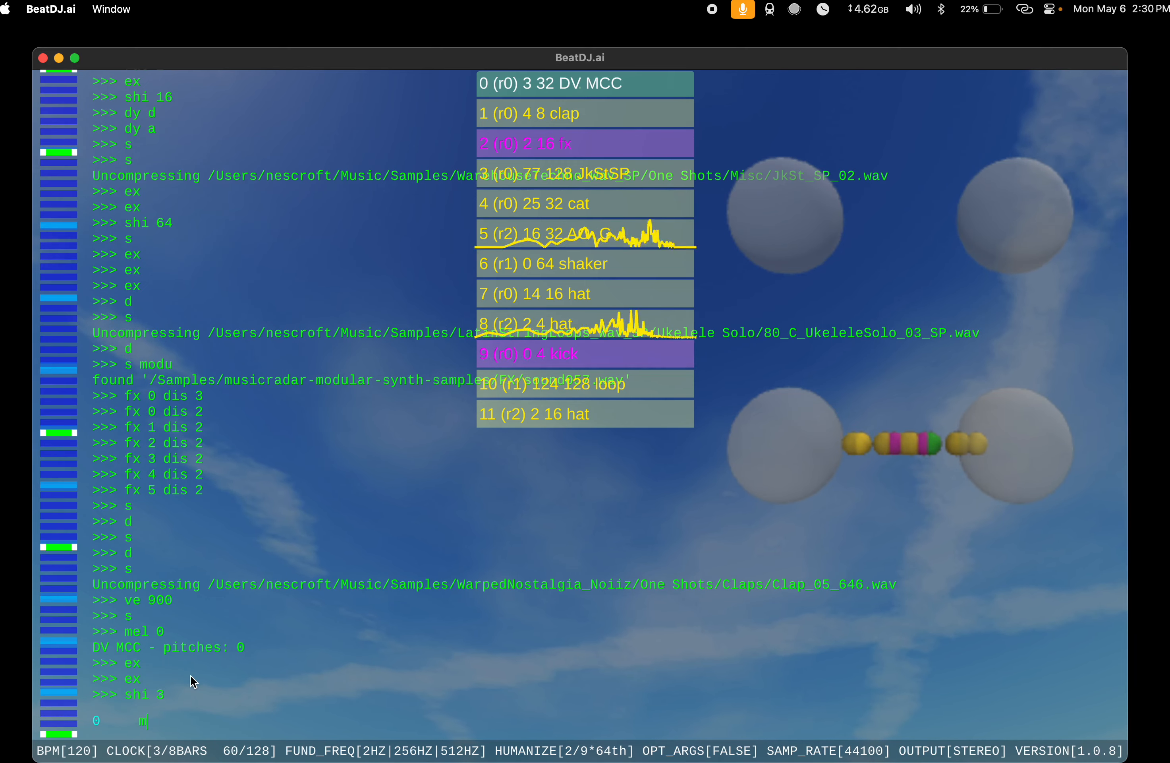
{"action": "type", "text": "el 0 -1"}
{"action": "key", "text": "Return"}
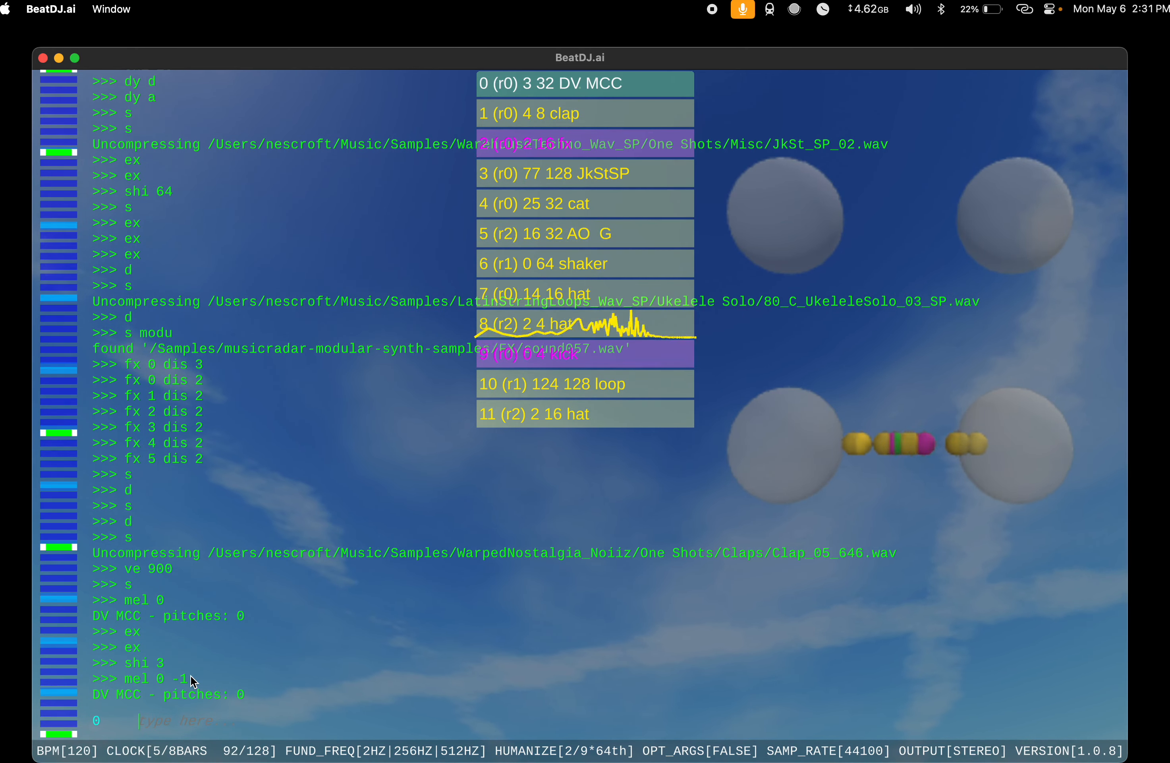
{"action": "type", "text": "d"}
{"action": "key", "text": "Return"}
Step: Add a random instrument, extend its pattern to a length of 64, and extend the fx instrument's pattern to 32
{"action": "type", "text": "s"}
{"action": "key", "text": "Return"}
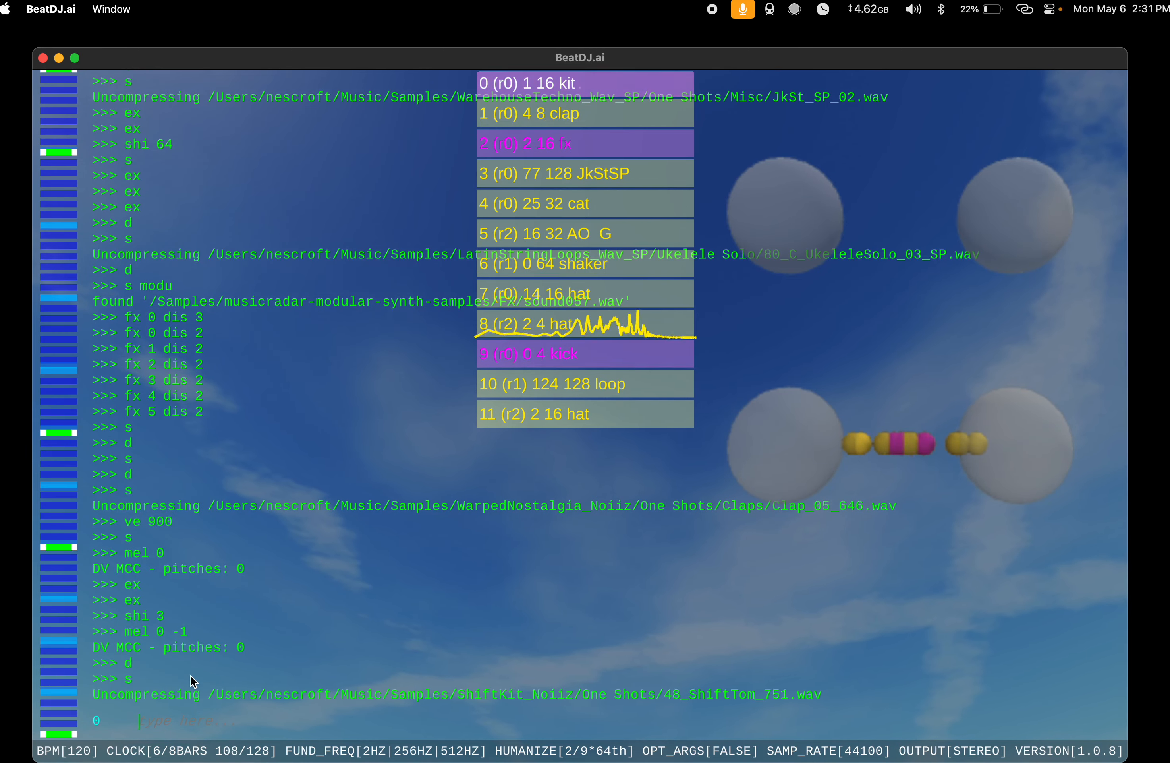
{"action": "type", "text": "ex"}
{"action": "key", "text": "Return"}
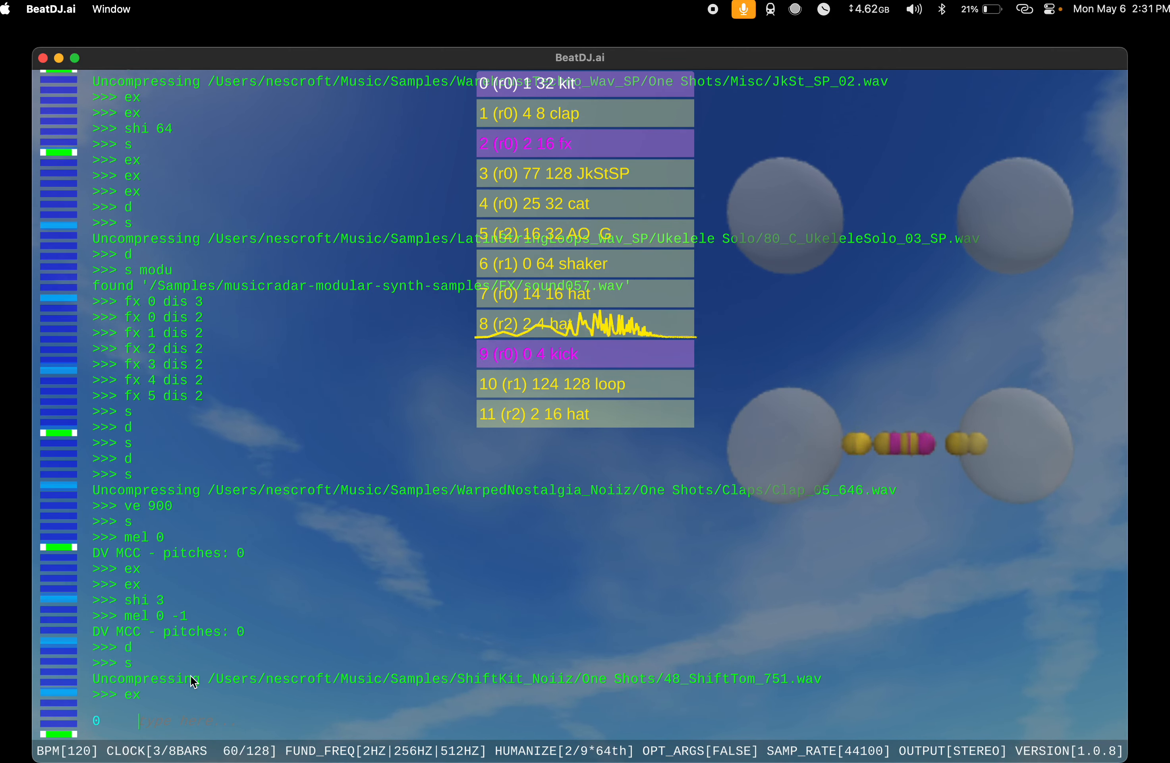
{"action": "type", "text": "0,2 ex"}
{"action": "key", "text": "Return"}
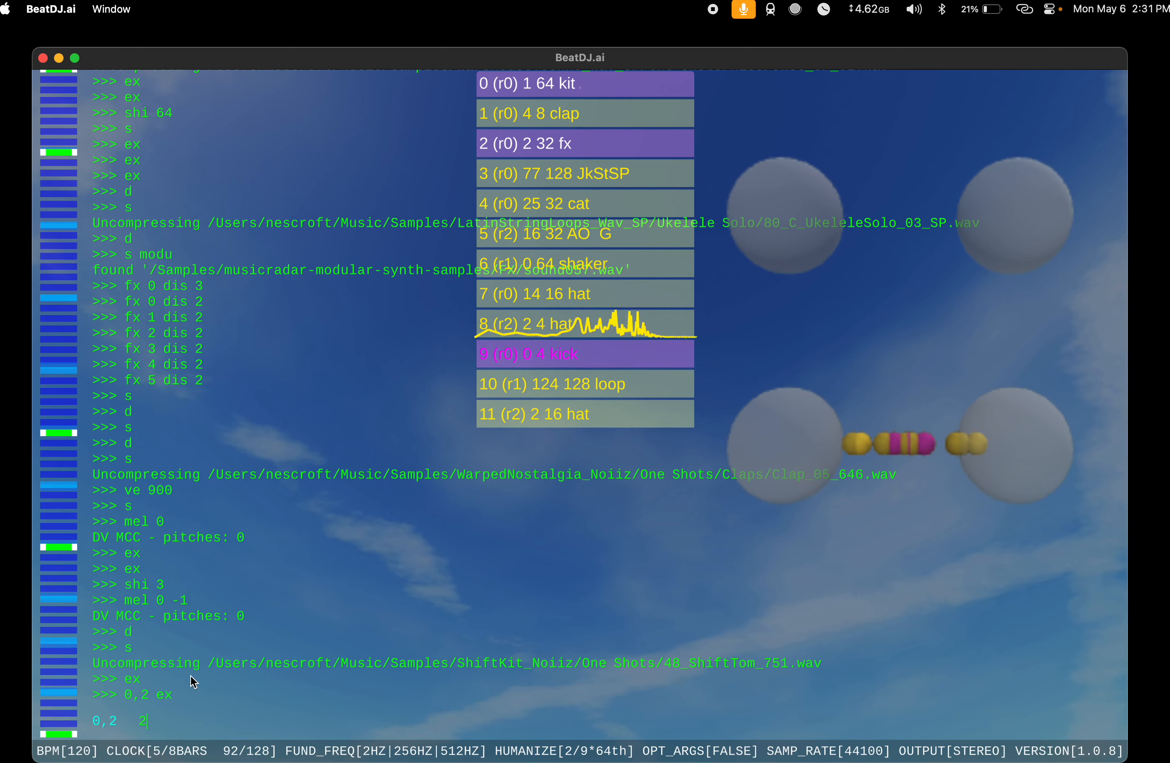
Step: Shift the fx instrument's pattern by 16 and reverse that with a shift of -16
{"action": "type", "text": "2 shi 16"}
{"action": "key", "text": "Return"}
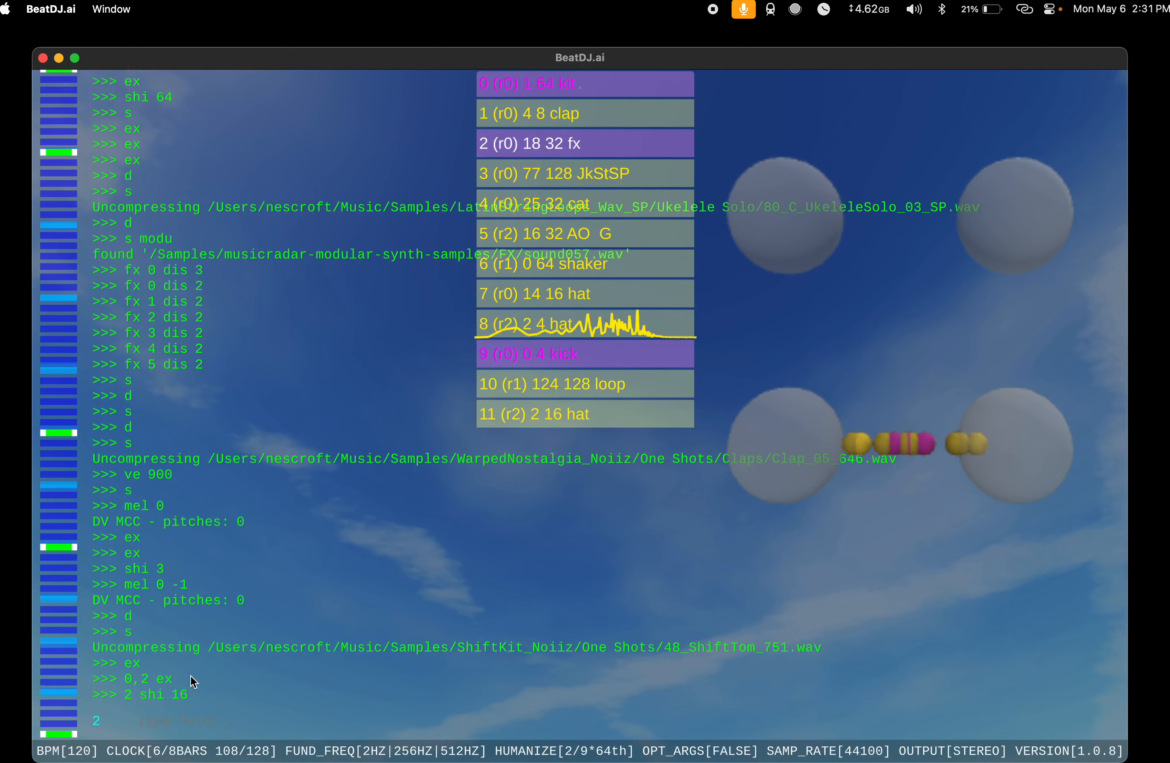
{"action": "type", "text": "shi -"}
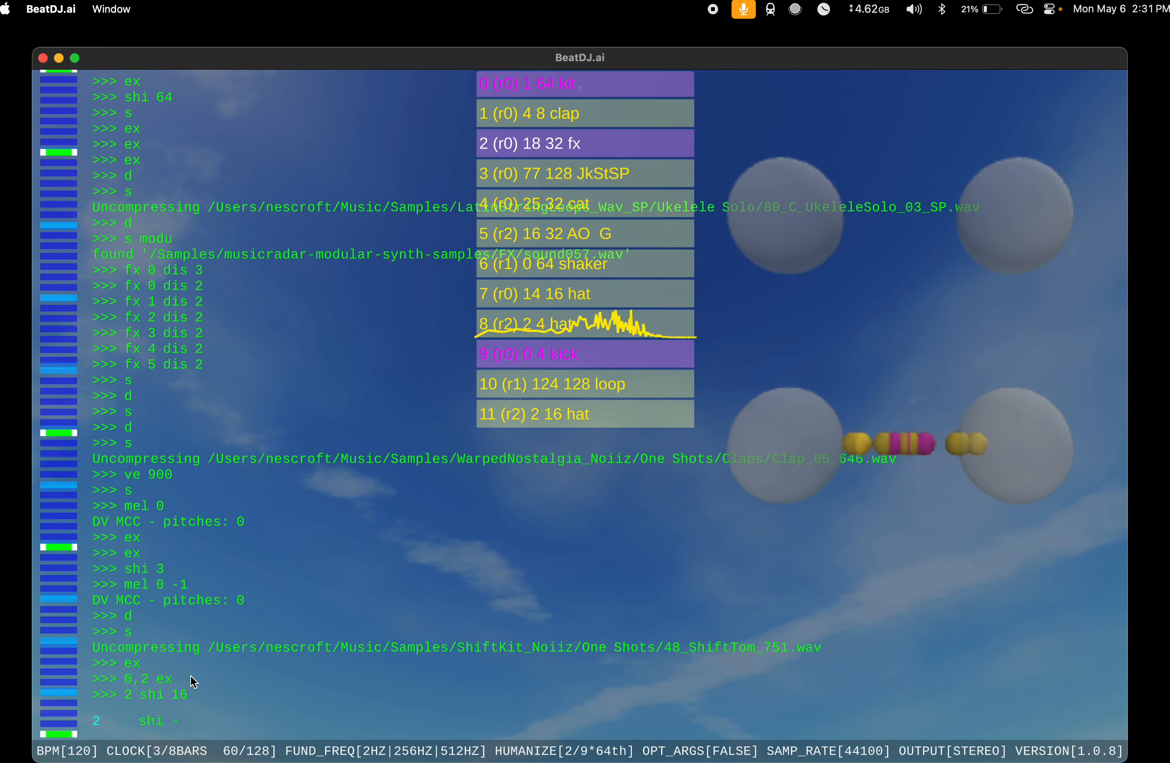
{"action": "key", "text": "Return"}
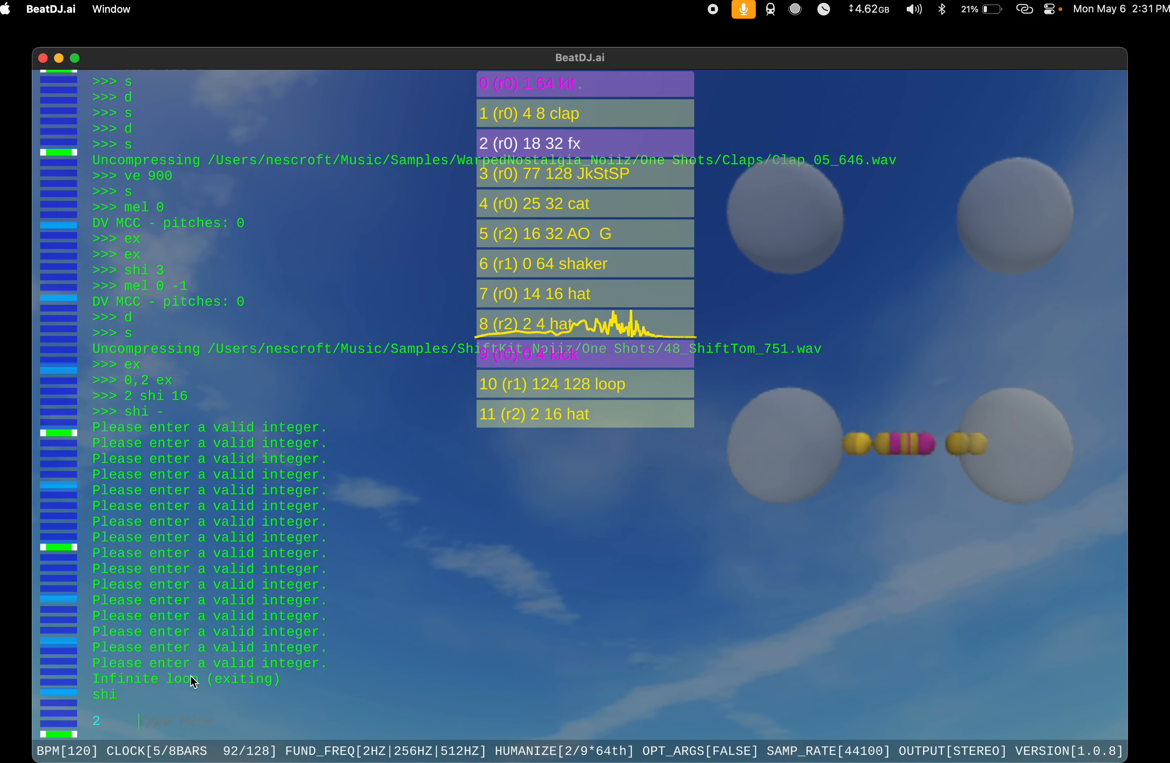
{"action": "type", "text": "2"}
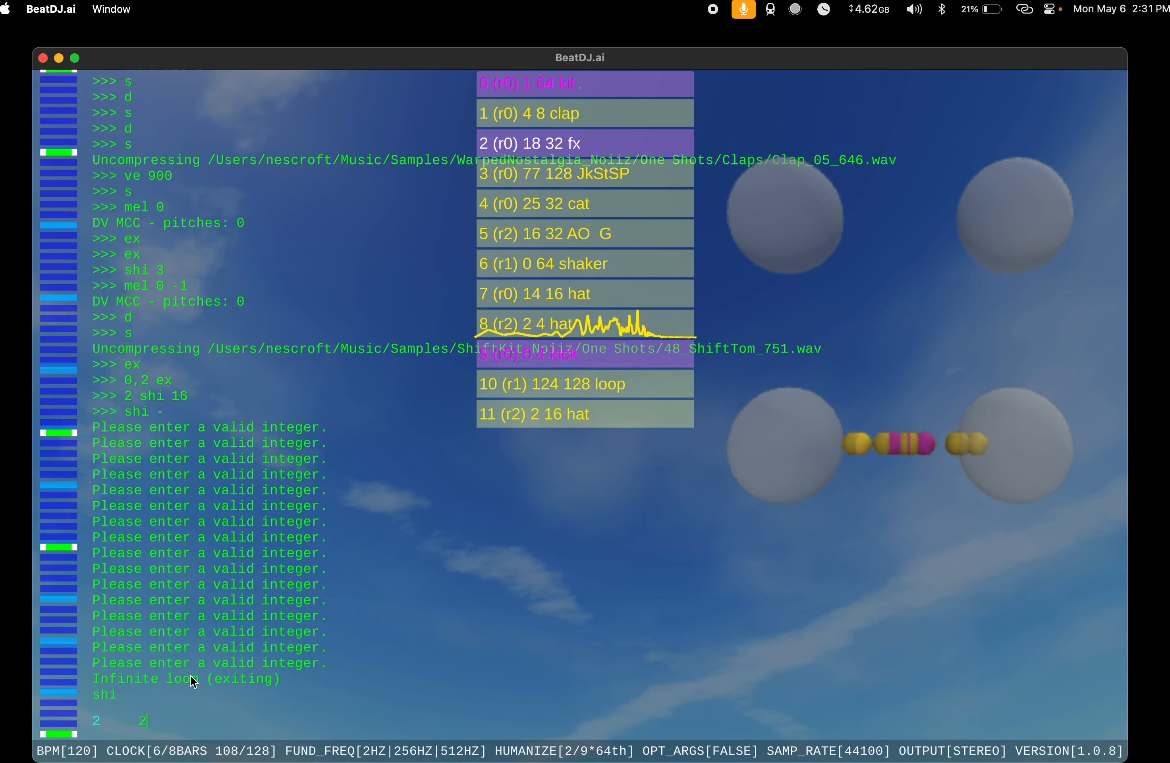
{"action": "type", "text": " shi -16"}
{"action": "key", "text": "Return"}
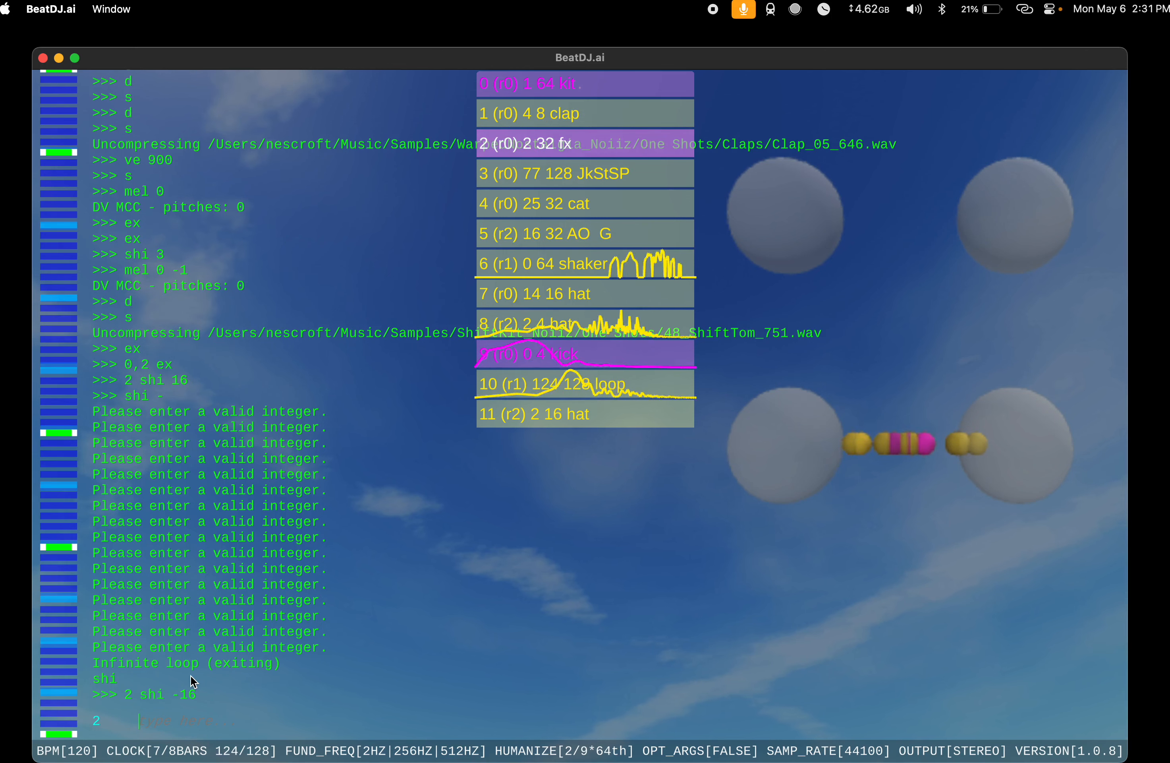
Step: Shift the kit instrument's pattern by 48
{"action": "type", "text": "0"}
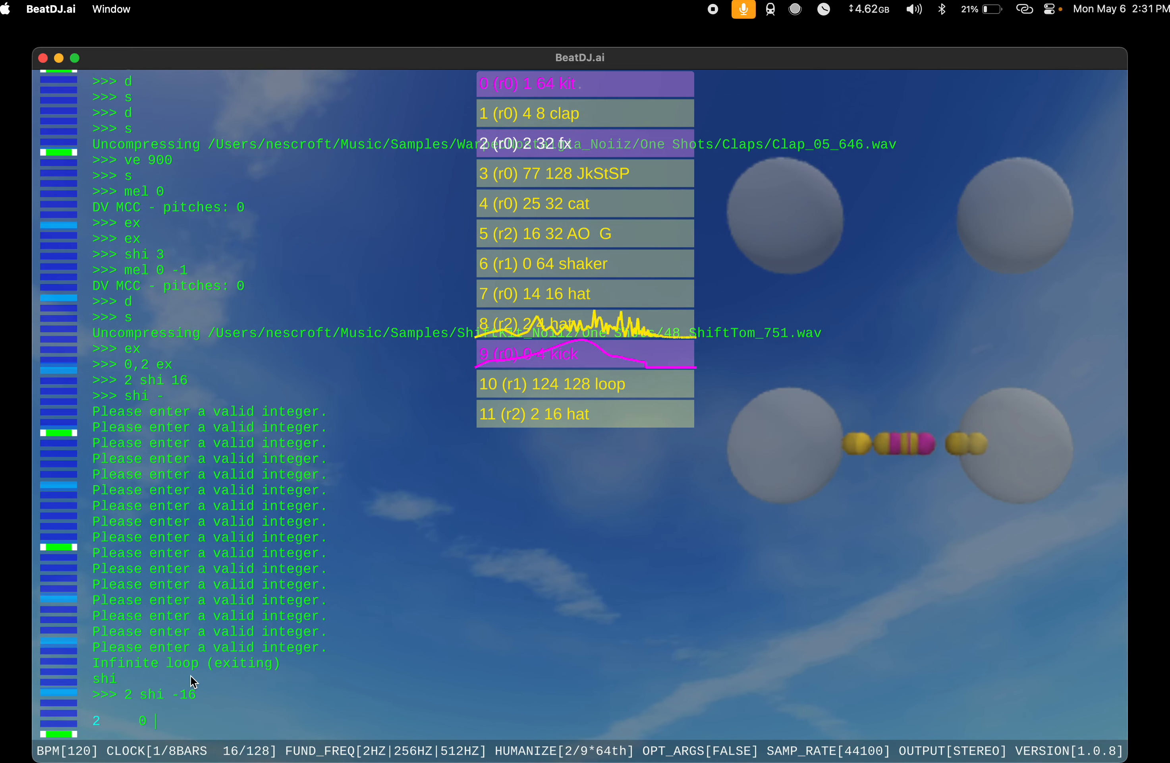
{"action": "type", "text": " shi 48"}
{"action": "key", "text": "Return"}
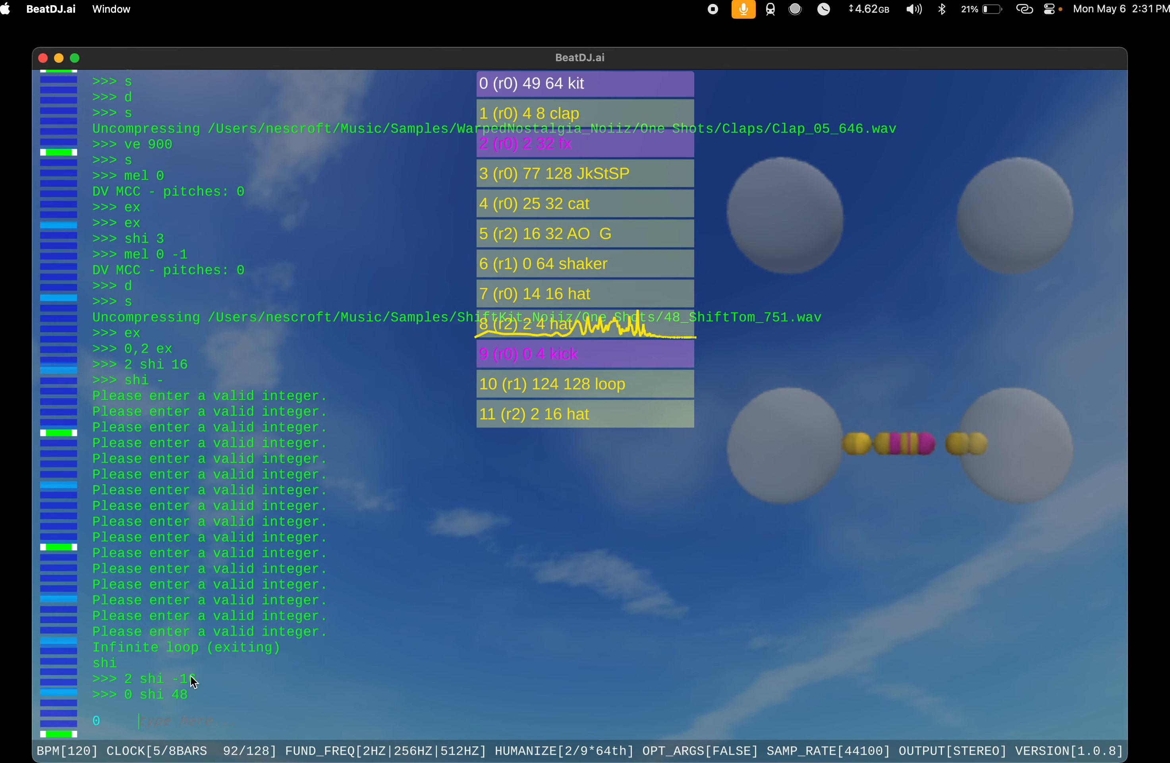
Step: Run the v command on the kit instrument and set its envelope with ve 90
{"action": "type", "text": "v"}
{"action": "key", "text": "Return"}
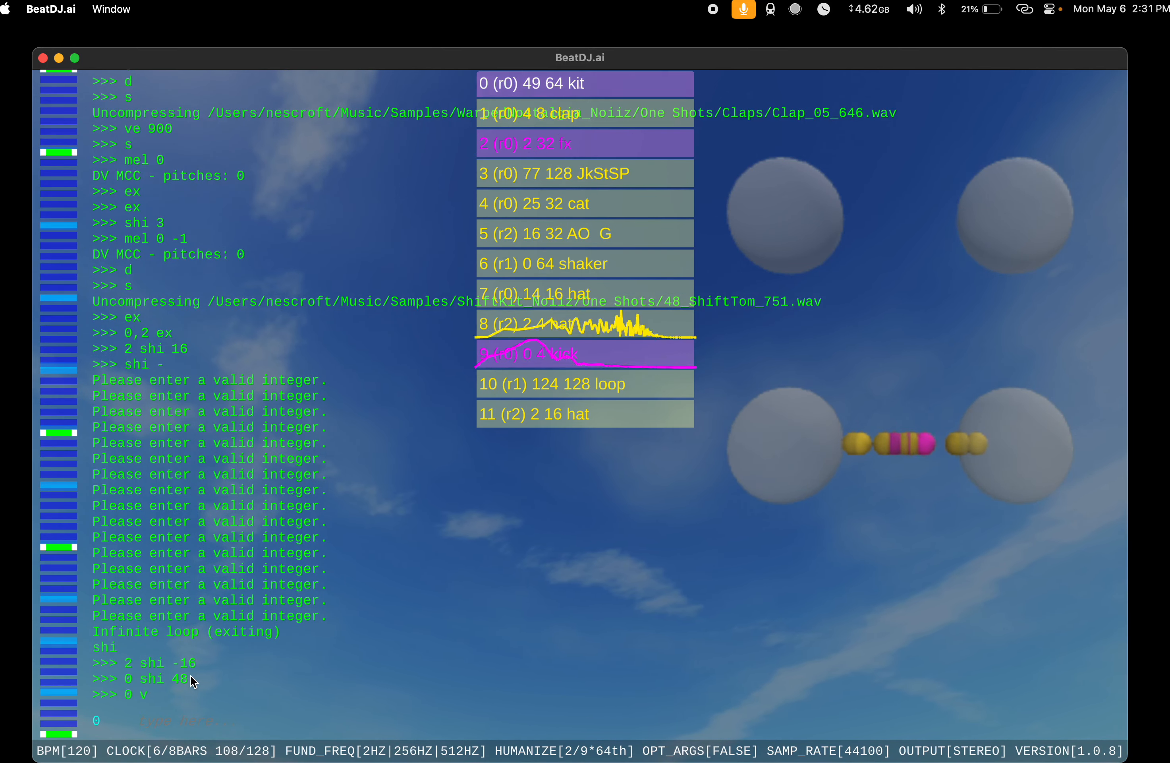
{"action": "key", "text": "BackSpace"}
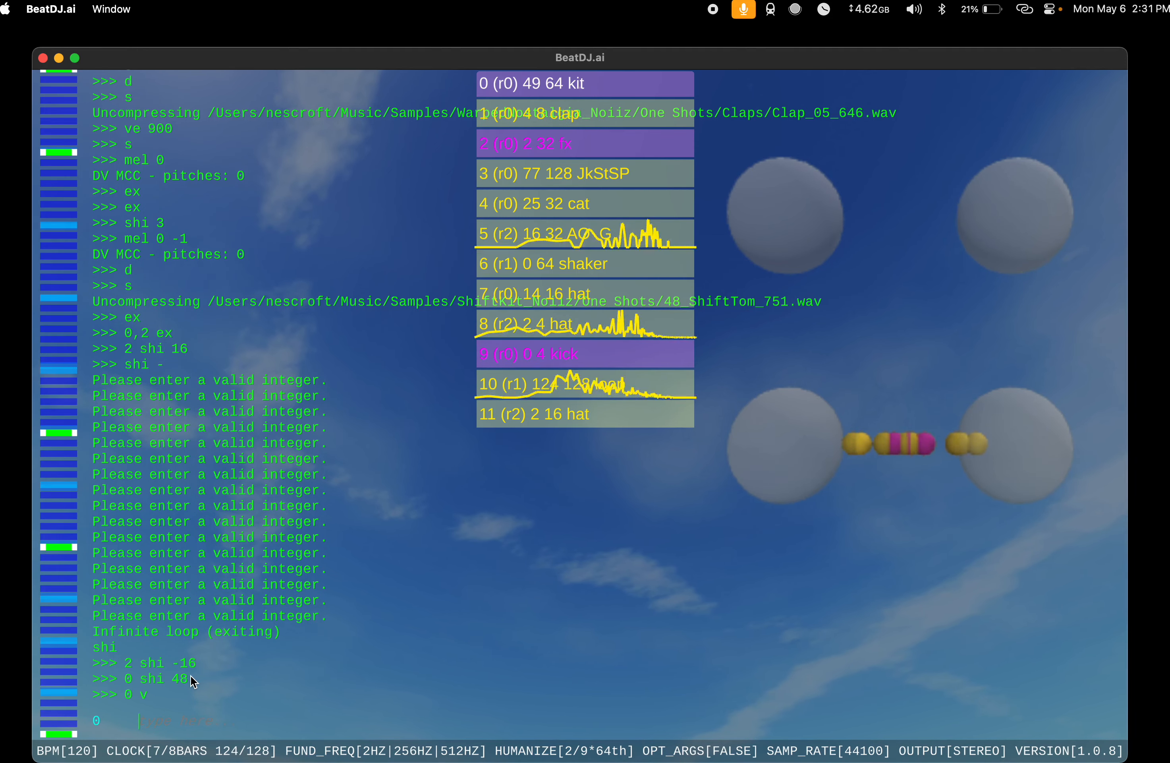
{"action": "type", "text": "90"}
{"action": "key", "text": "Return"}
Step: Add a random instrument and assign it to rack 1
{"action": "type", "text": "s"}
{"action": "key", "text": "Return"}
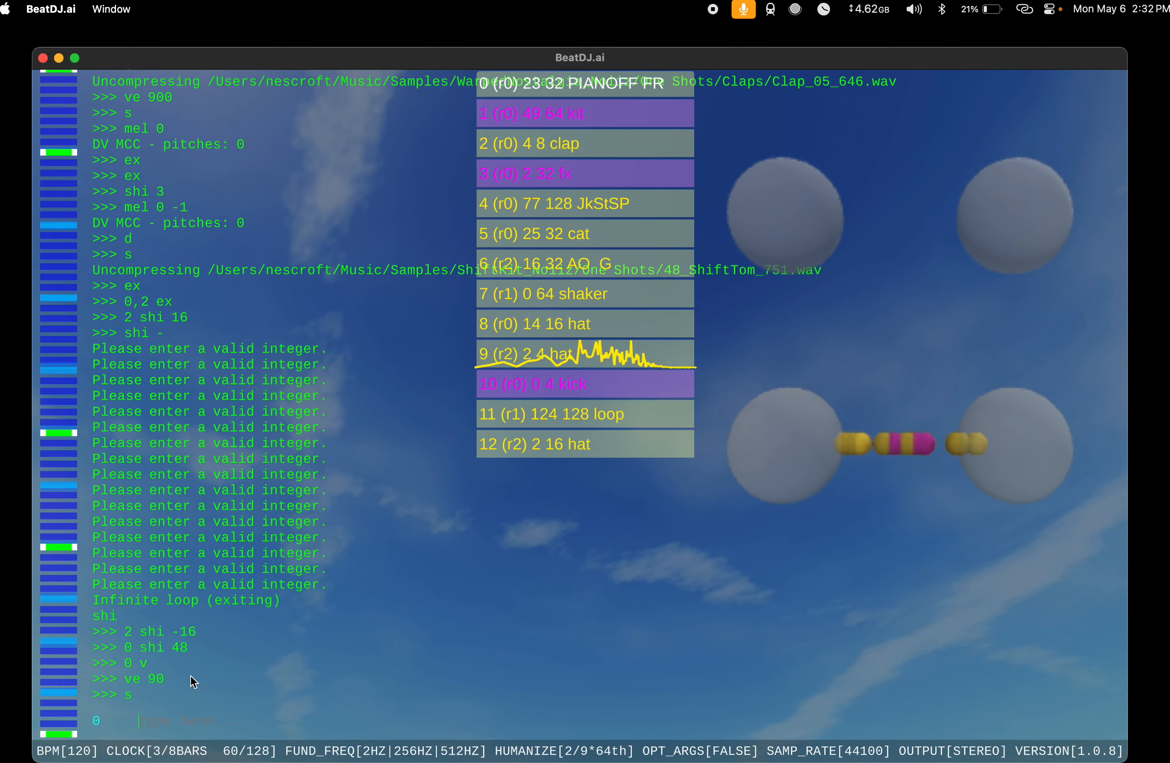
{"action": "type", "text": "rac 1"}
{"action": "key", "text": "Return"}
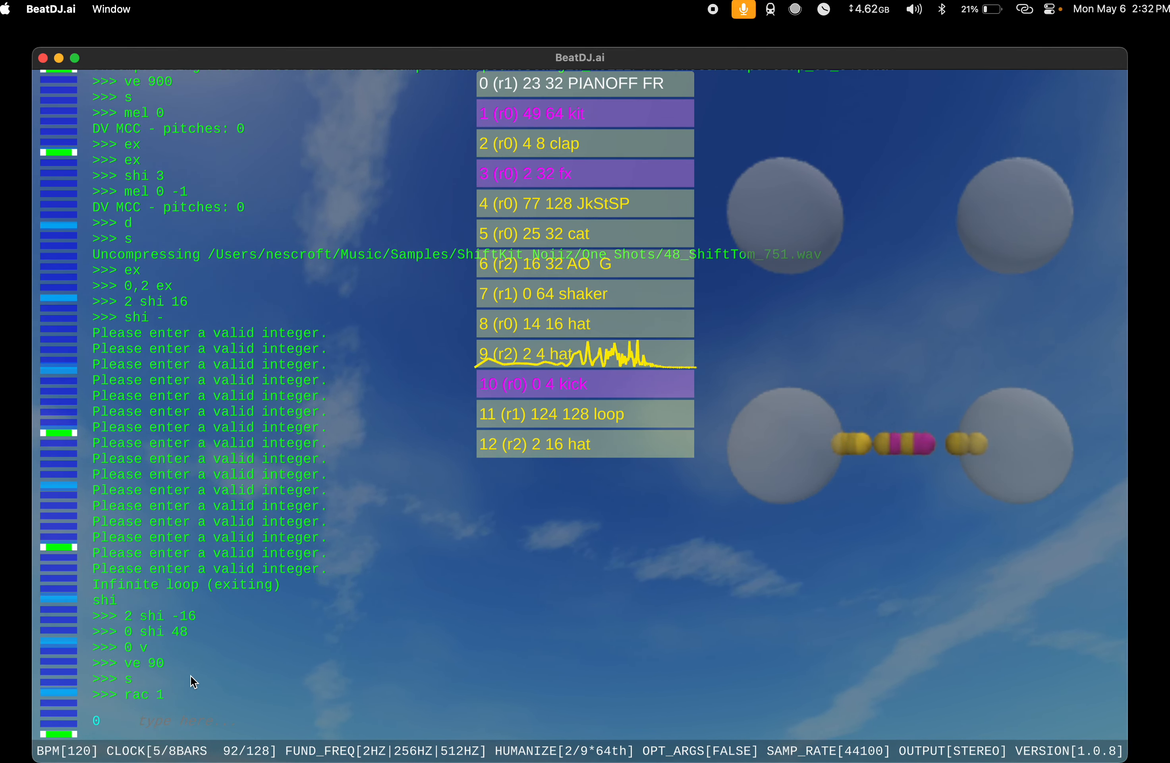
Step: Extend the PIANOFF FR instrument's pattern to a length of 128 and run the v command on it
{"action": "type", "text": "ex"}
{"action": "key", "text": "Return"}
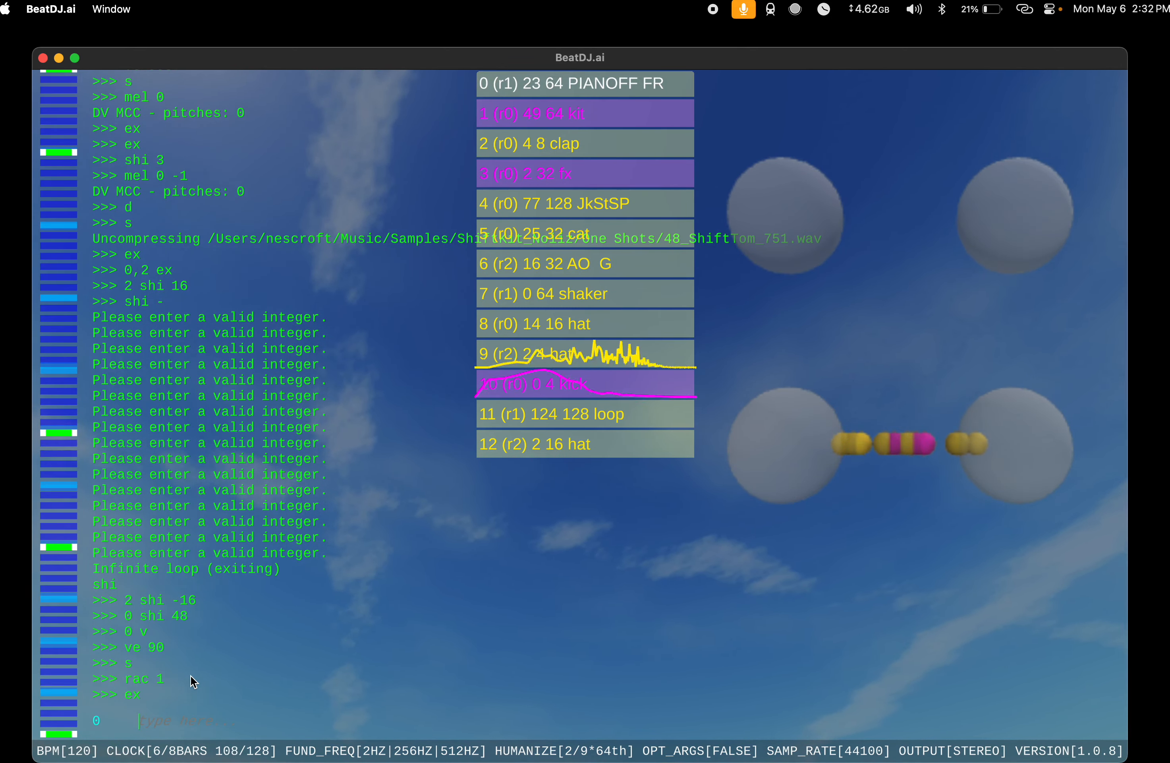
{"action": "key", "text": "XF86AudioRaiseVolume"}
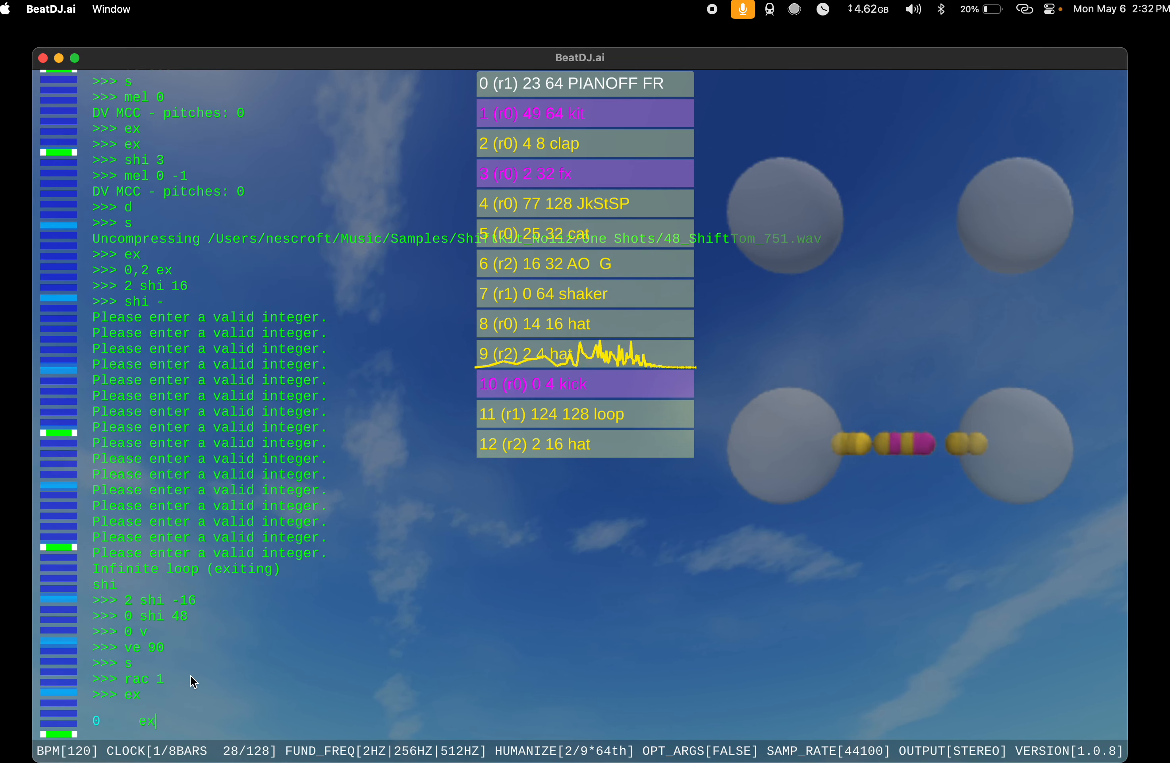
{"action": "key", "text": "Return"}
{"action": "type", "text": "v"}
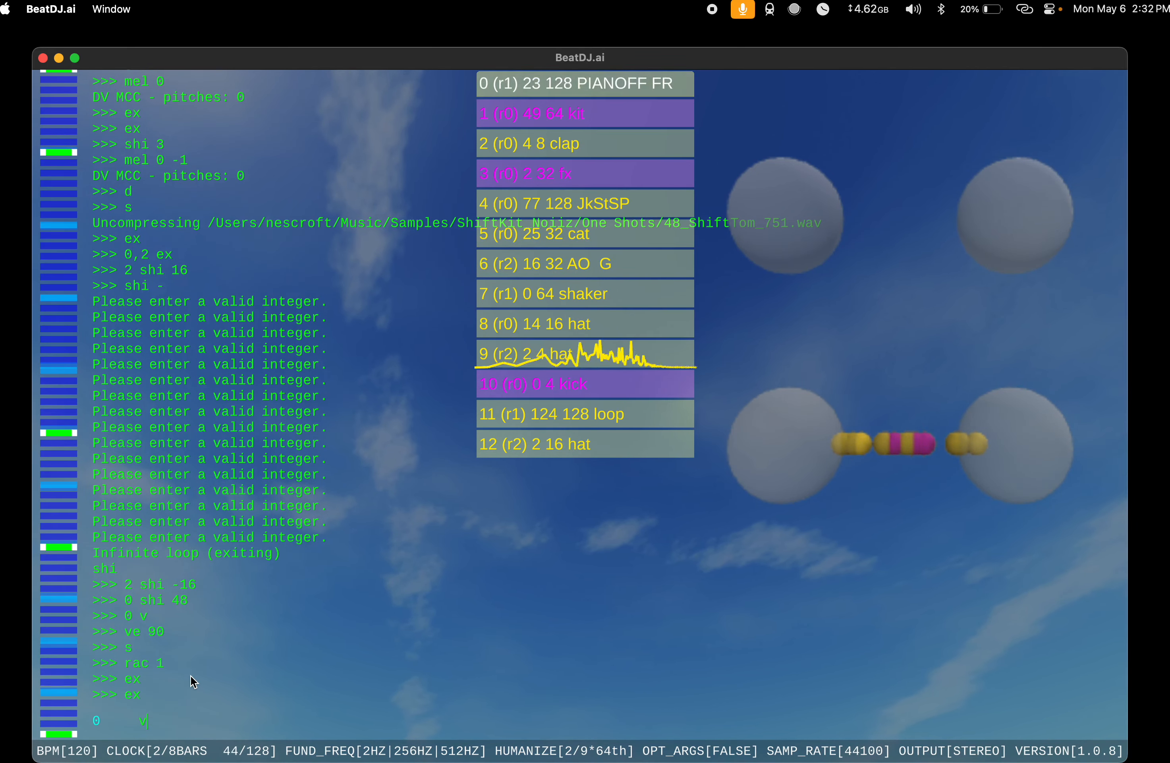
{"action": "key", "text": "Return"}
Step: Add a random instrument, extend its pattern to a length of 64 and shift it by 32
{"action": "type", "text": "s"}
{"action": "key", "text": "Return"}
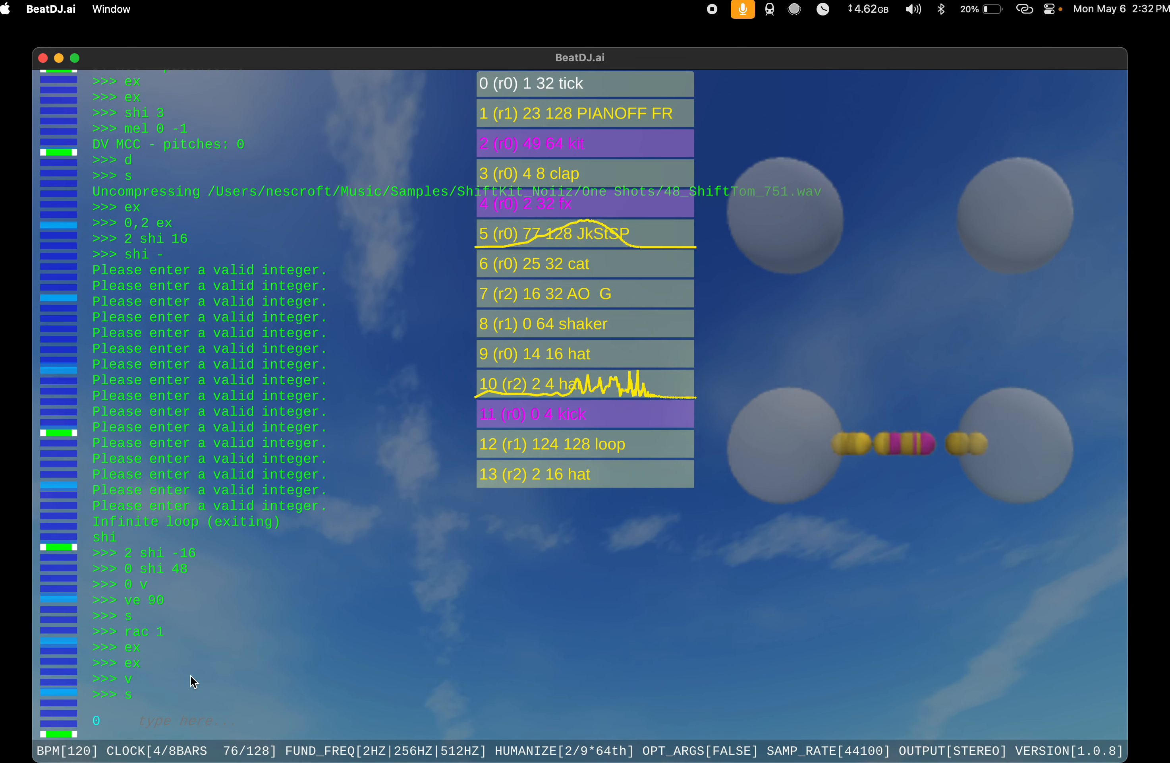
{"action": "type", "text": "ex"}
{"action": "key", "text": "Return"}
{"action": "type", "text": "shi 32"}
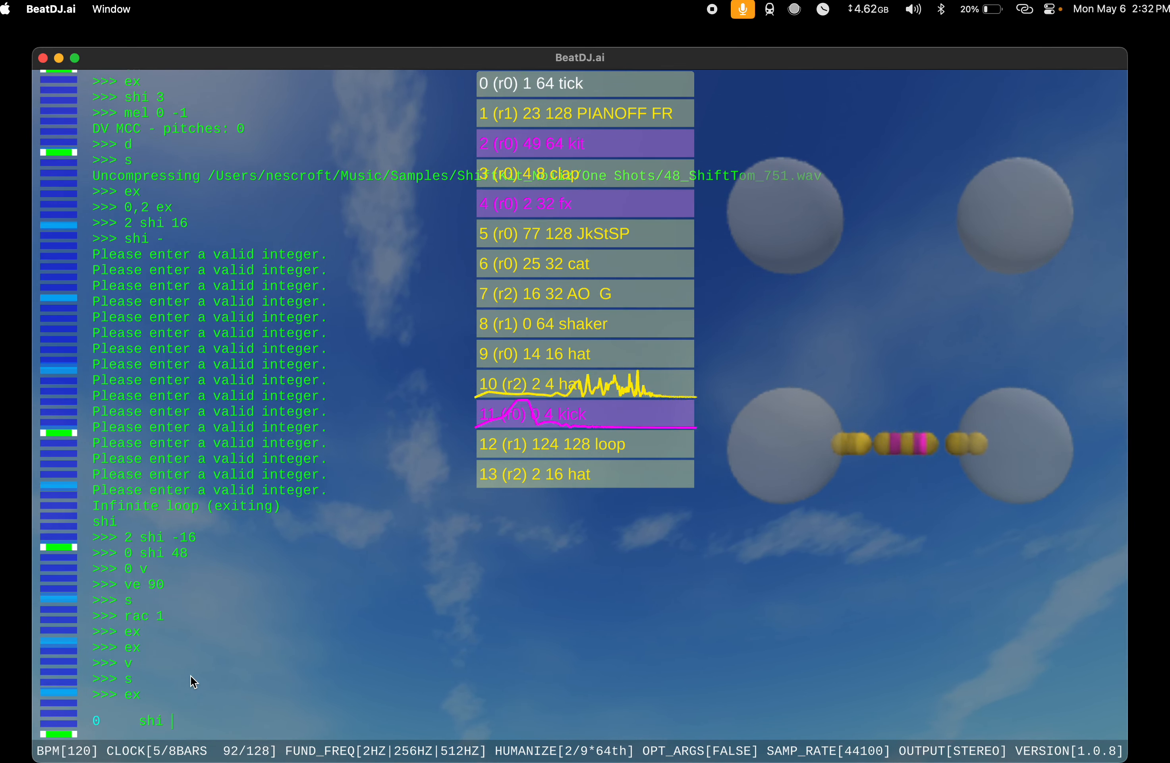
{"action": "key", "text": "Return"}
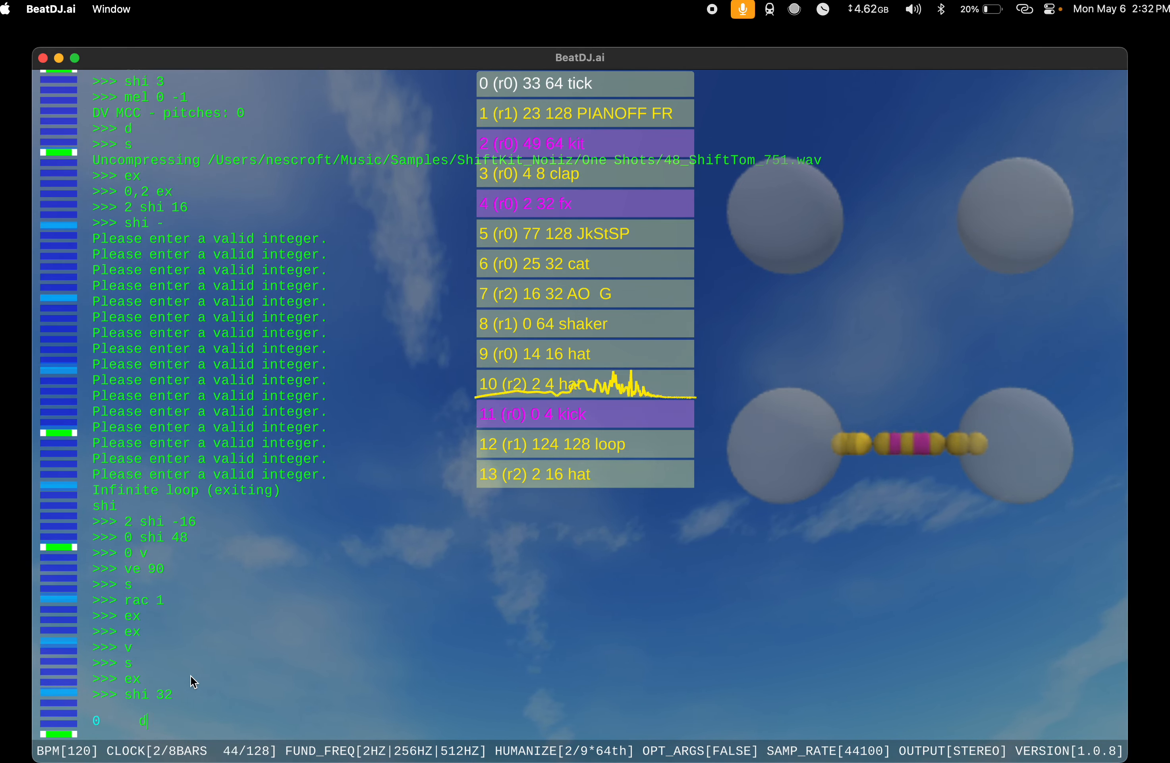
Step: Apply the ascending dynamics pattern to the tick instrument with dy a and stop playback
{"action": "type", "text": "y a"}
{"action": "key", "text": "Return"}
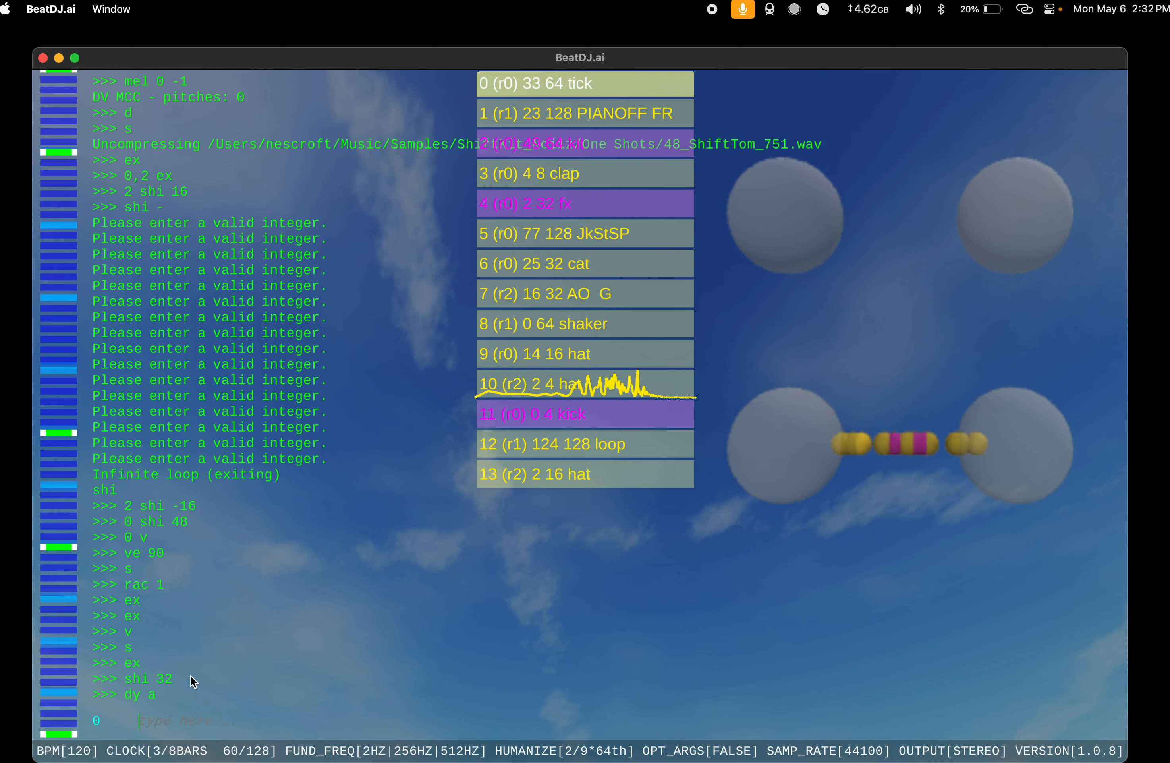
{"action": "type", "text": "sto"}
{"action": "key", "text": "Return"}
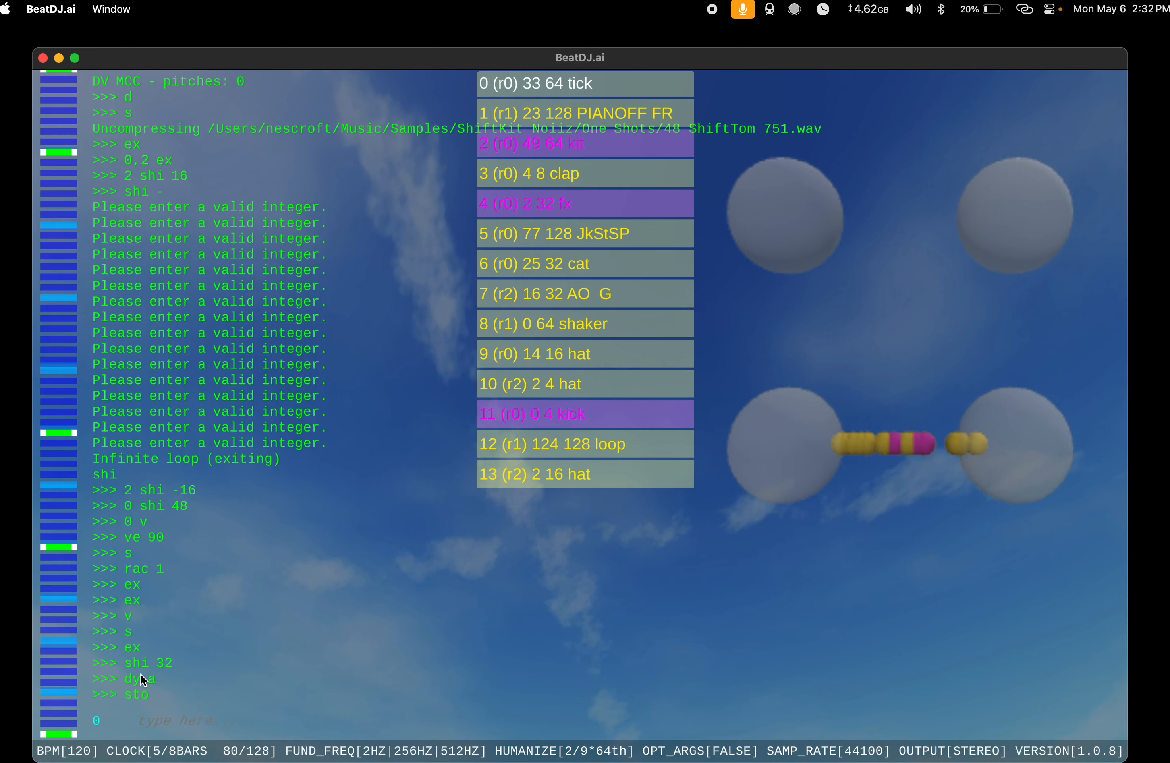
Step: Run dy on the tick instrument without an argument, followed by dy a for ascending dynamics
{"action": "type", "text": "dy"}
{"action": "key", "text": "Return"}
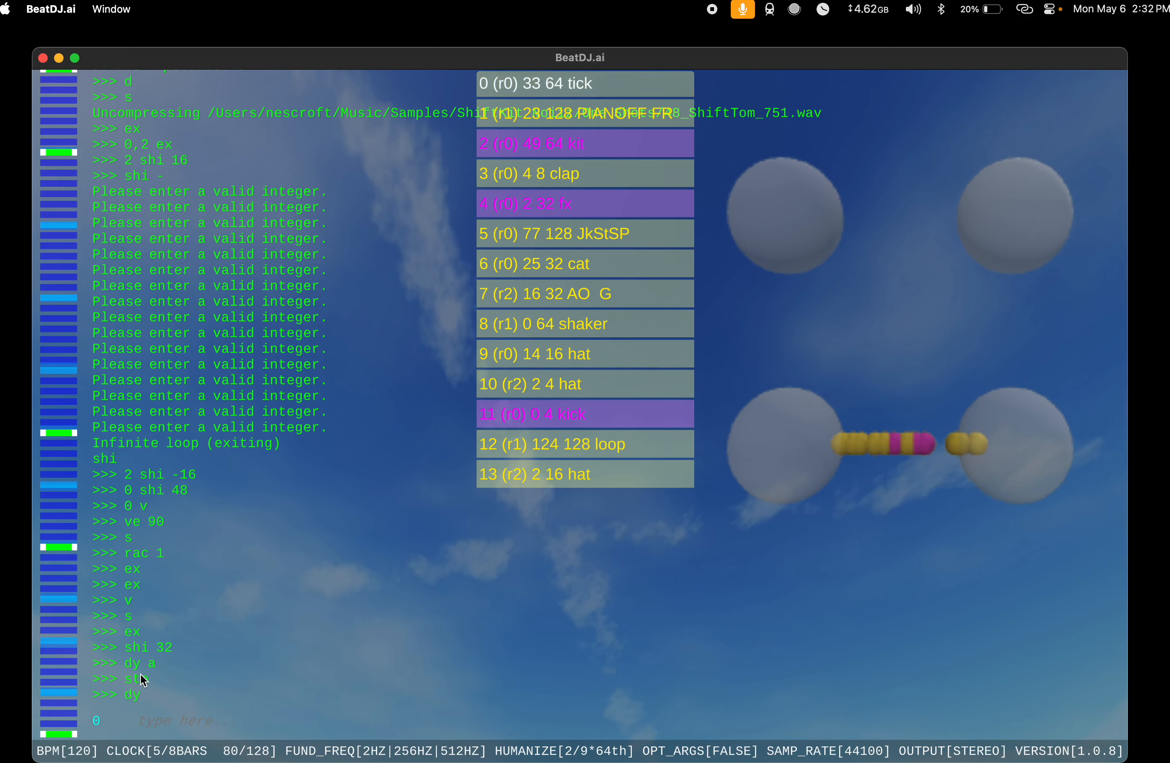
{"action": "type", "text": "dy a"}
{"action": "key", "text": "Return"}
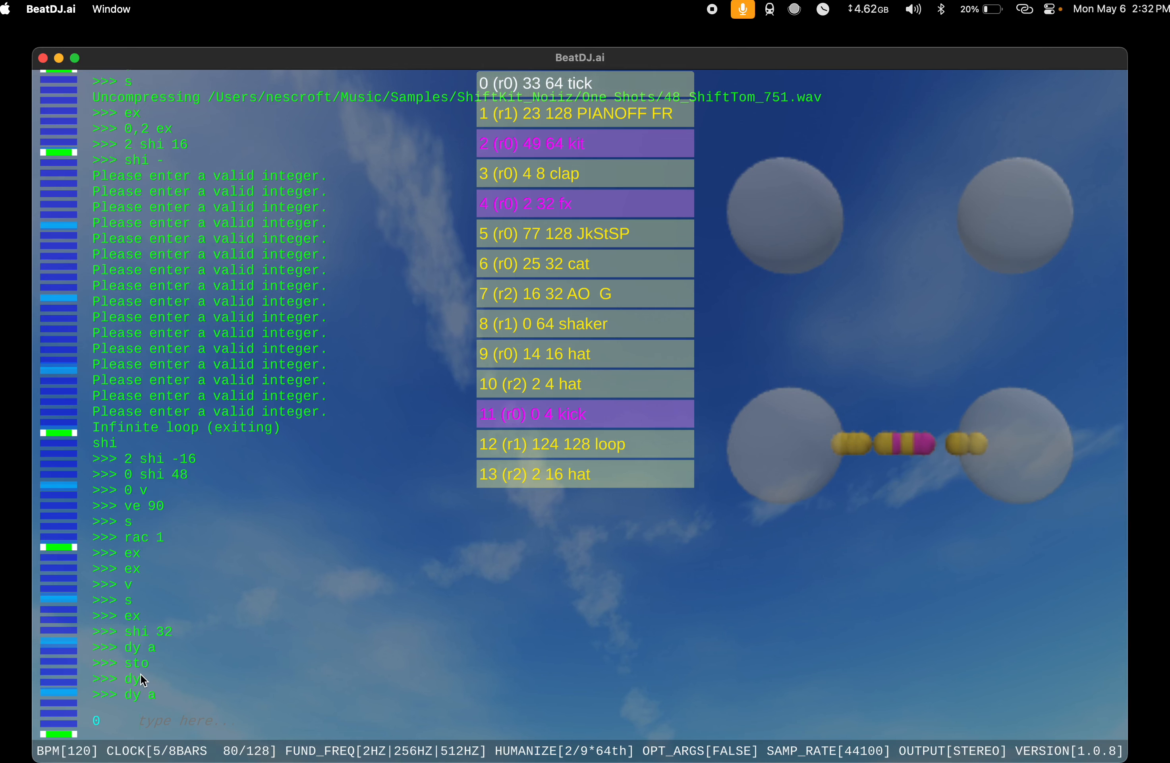
Step: Turn on optional arguments with opt t and bring up the dynamics pattern choices for the tick instrument
{"action": "type", "text": "opt t"}
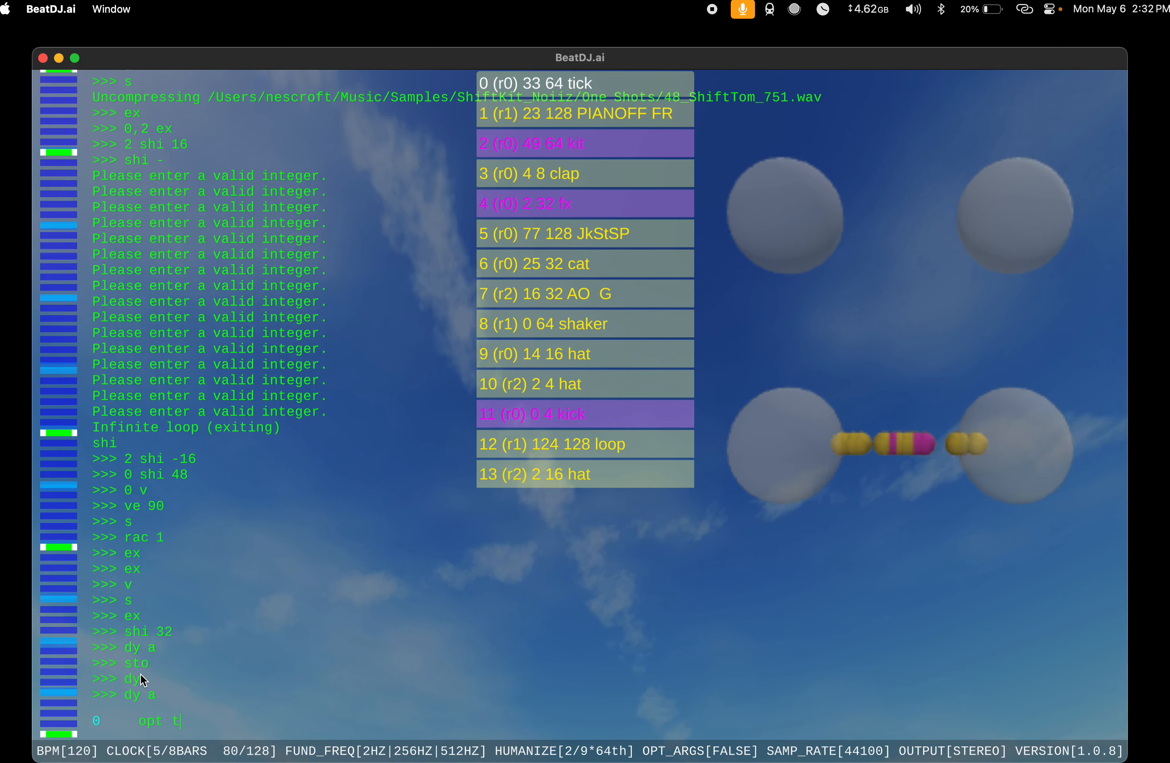
{"action": "key", "text": "Return"}
{"action": "type", "text": "dy"}
{"action": "key", "text": "Return"}
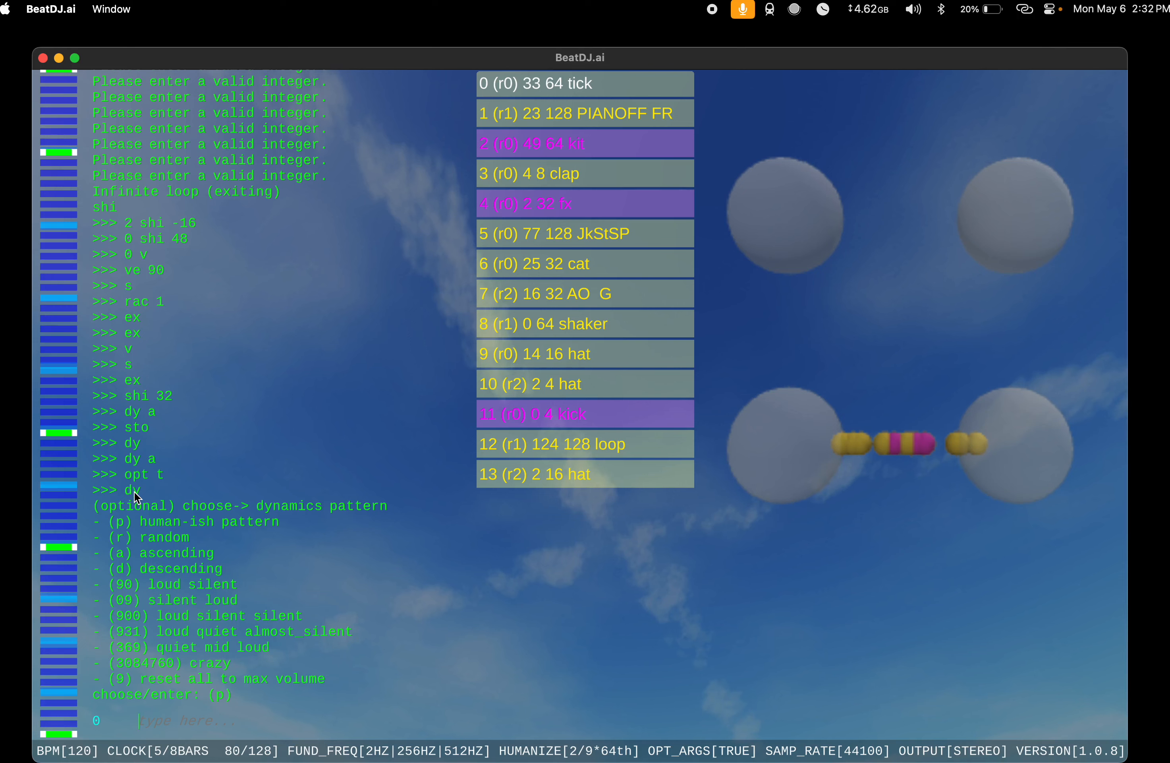
Step: Leave the dynamics prompt and display the tick instrument's waveforms with the see command
{"action": "type", "text": "see"}
{"action": "key", "text": "Return"}
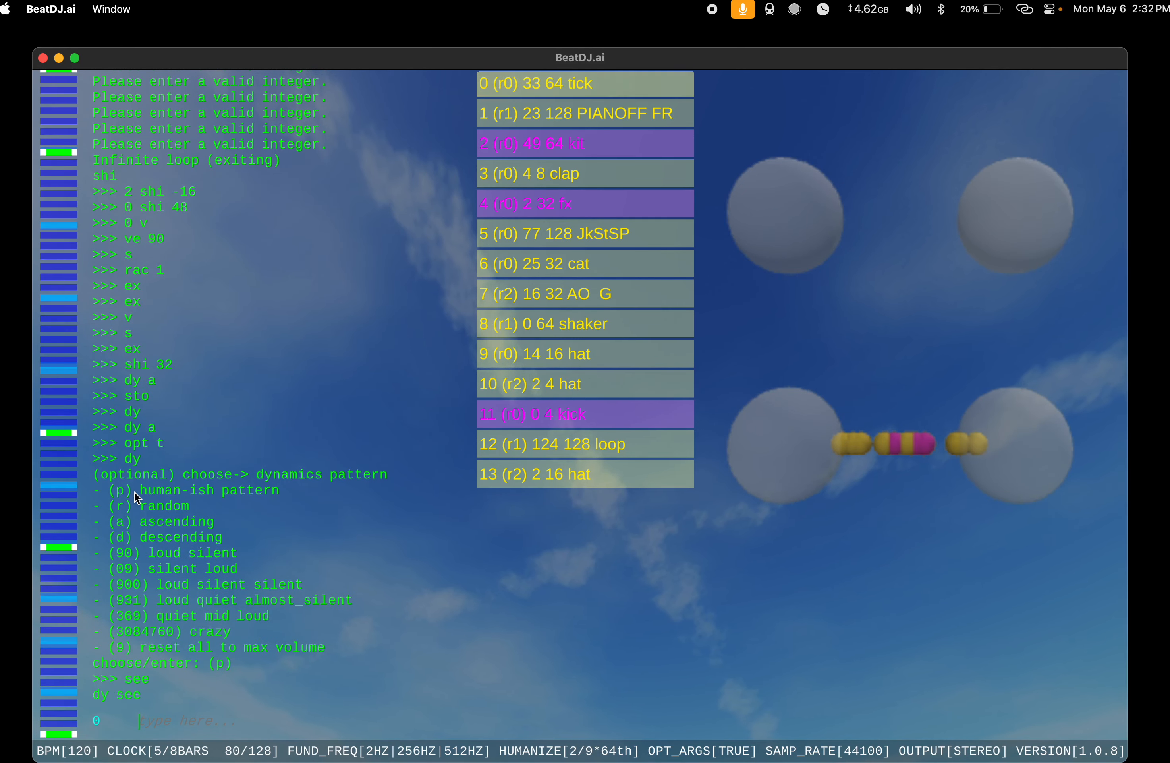
{"action": "type", "text": "see"}
{"action": "key", "text": "Return"}
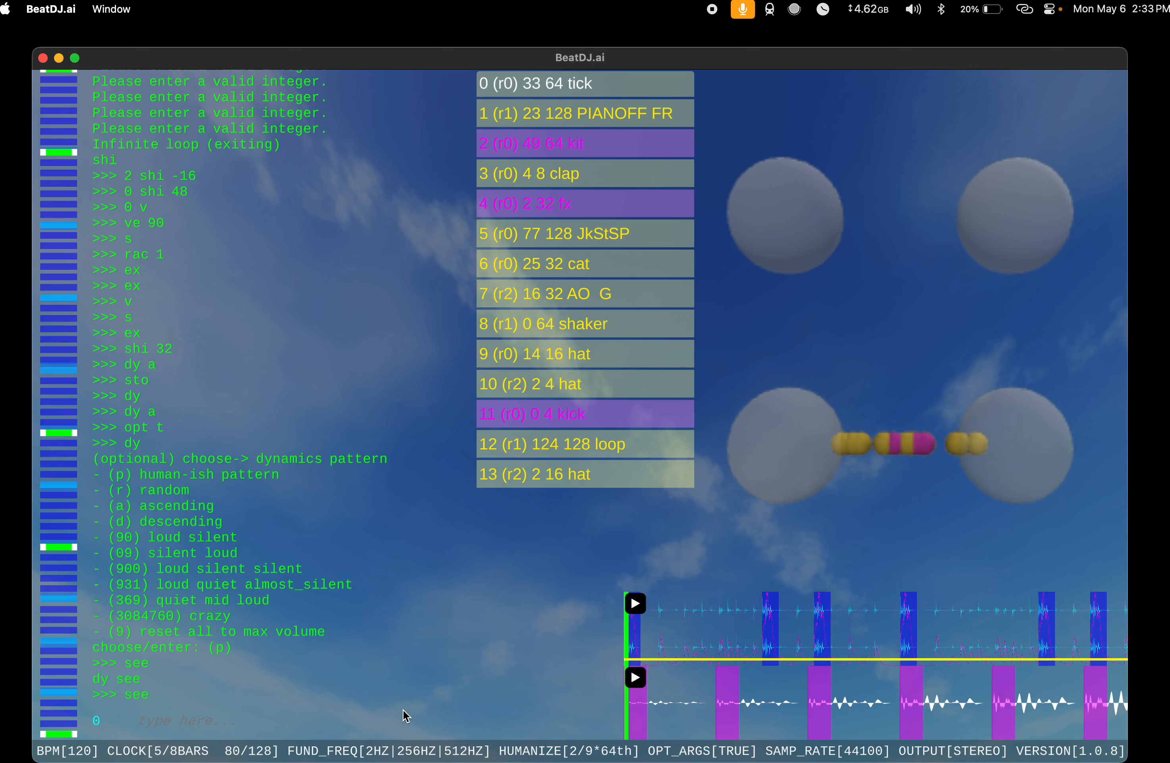
Step: Solo the tick instrument with sol and enter the playFrom 30 command
{"action": "type", "text": "sol"}
{"action": "key", "text": "Return"}
{"action": "type", "text": "playFr"}
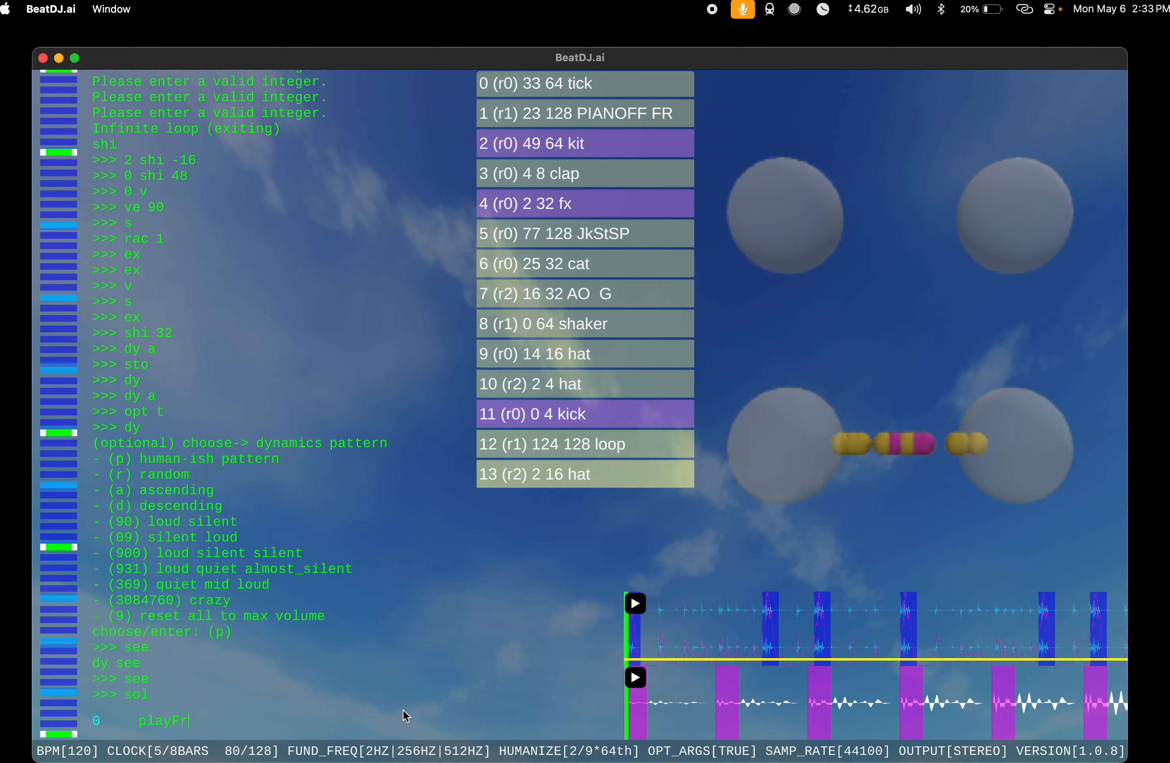
{"action": "type", "text": "om 30"}
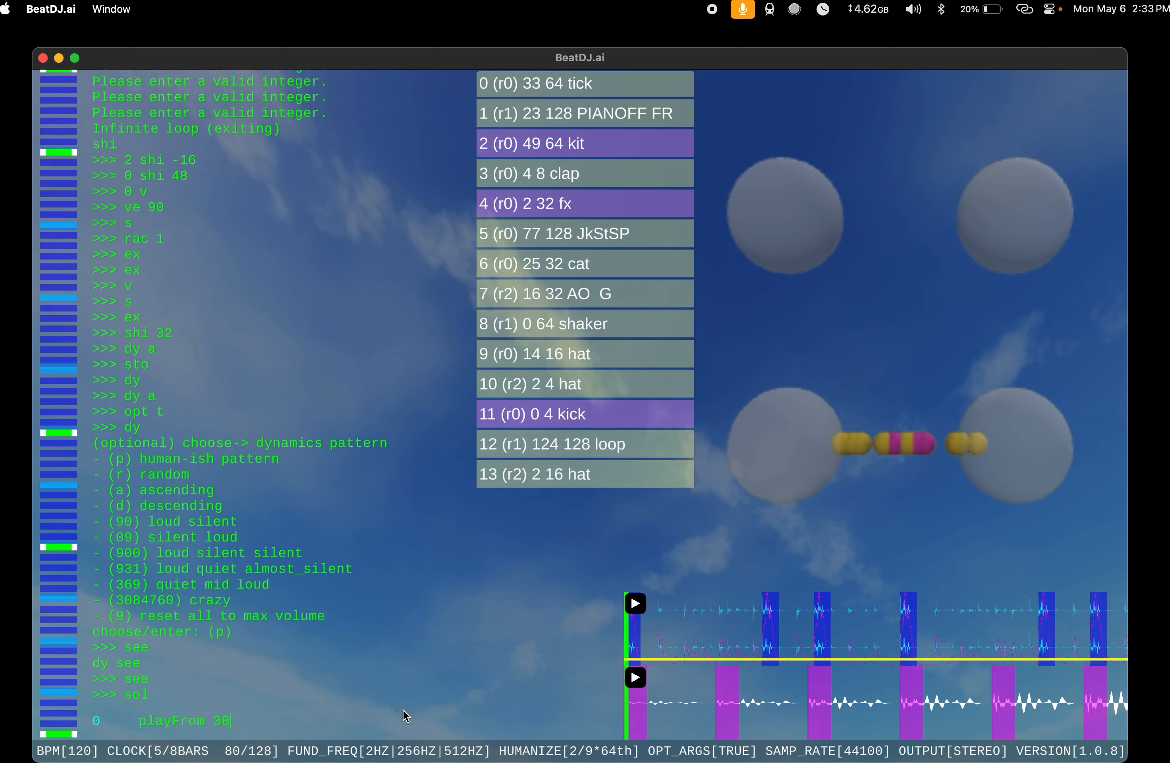
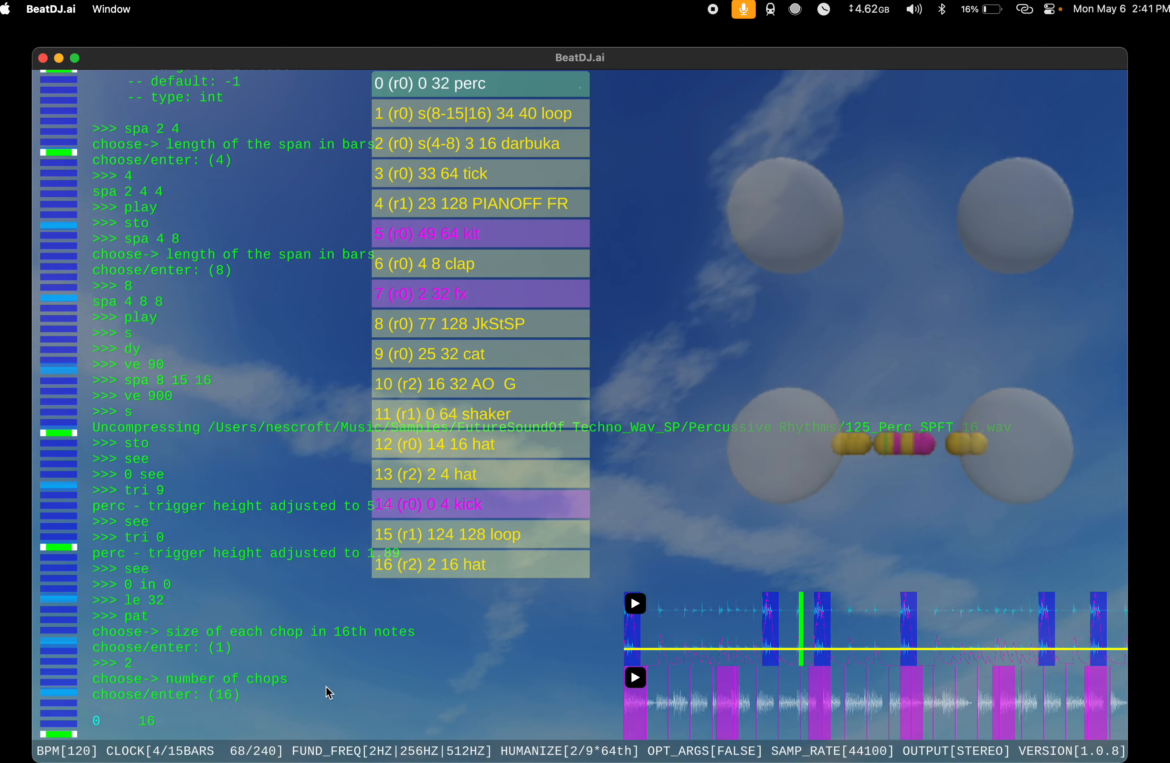
Step: Complete the perc chop pattern with 16 chops and binary pattern 1, and audition the song before stopping playback
{"action": "key", "text": "Return"}
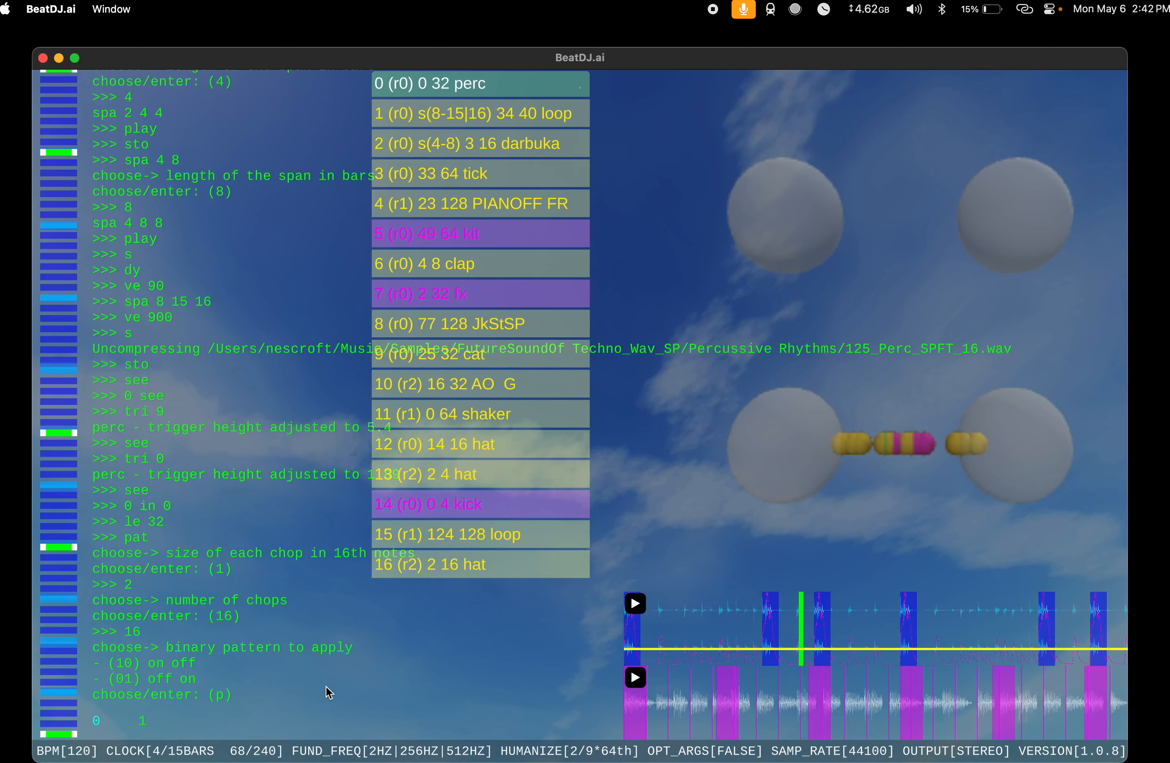
{"action": "key", "text": "Return"}
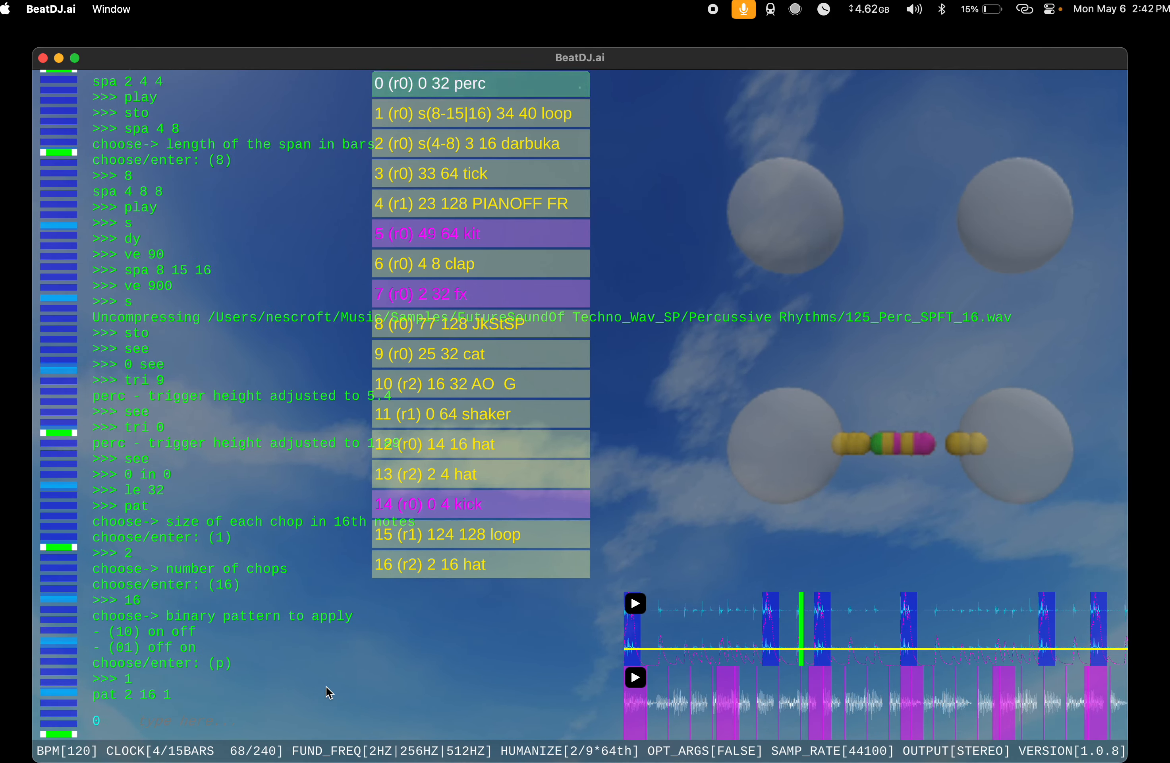
{"action": "type", "text": "play"}
{"action": "key", "text": "Return"}
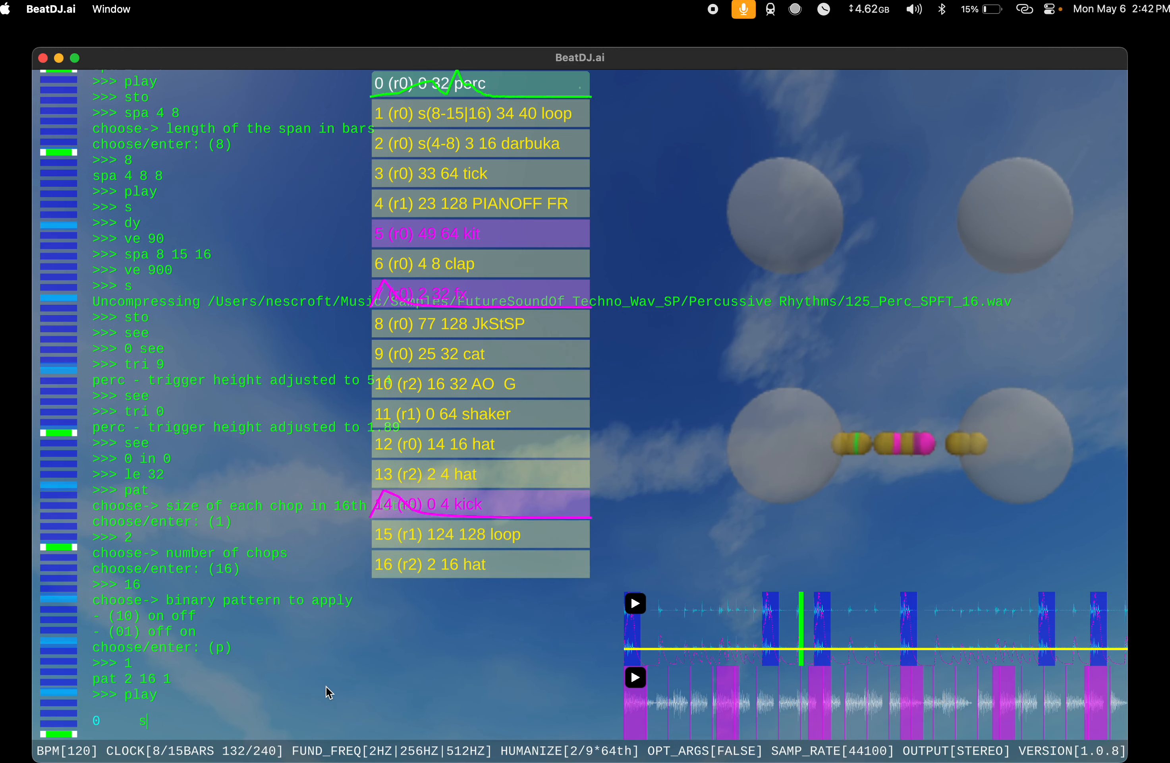
{"action": "type", "text": "sto"}
{"action": "key", "text": "Return"}
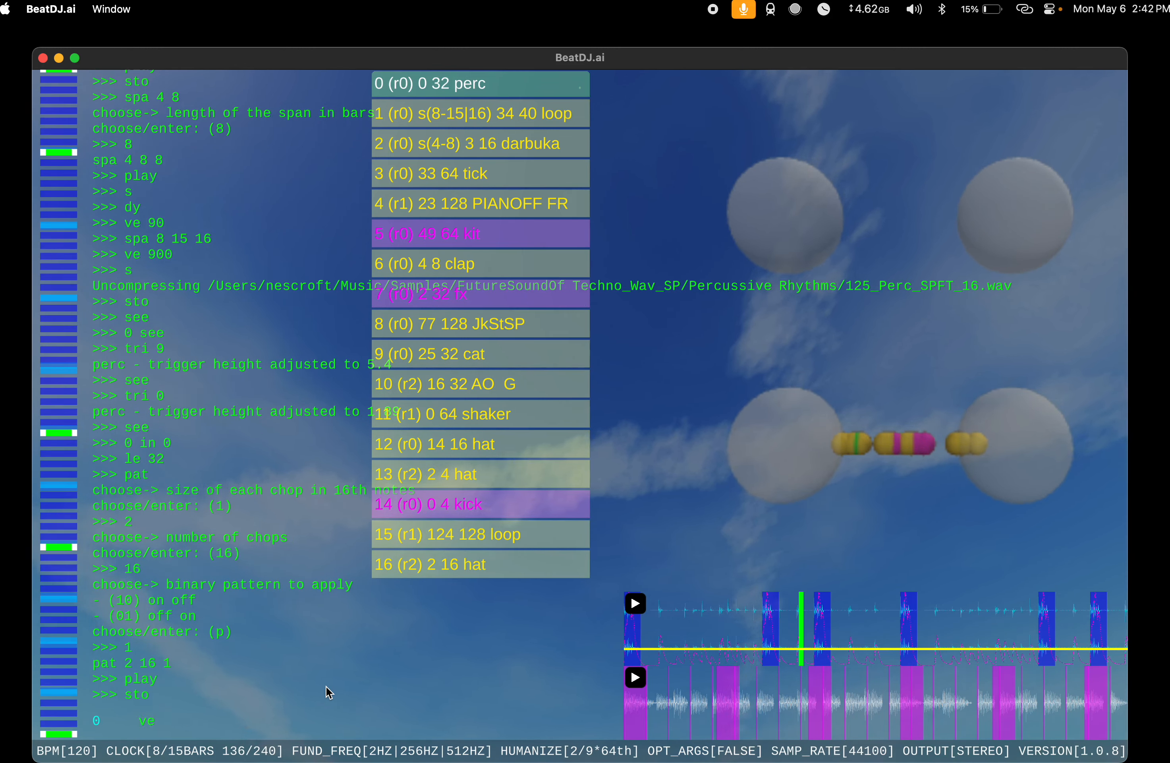
Step: Run ve 90 on the perc instrument, start playback and shift perc by 2
{"action": "key", "text": "Return"}
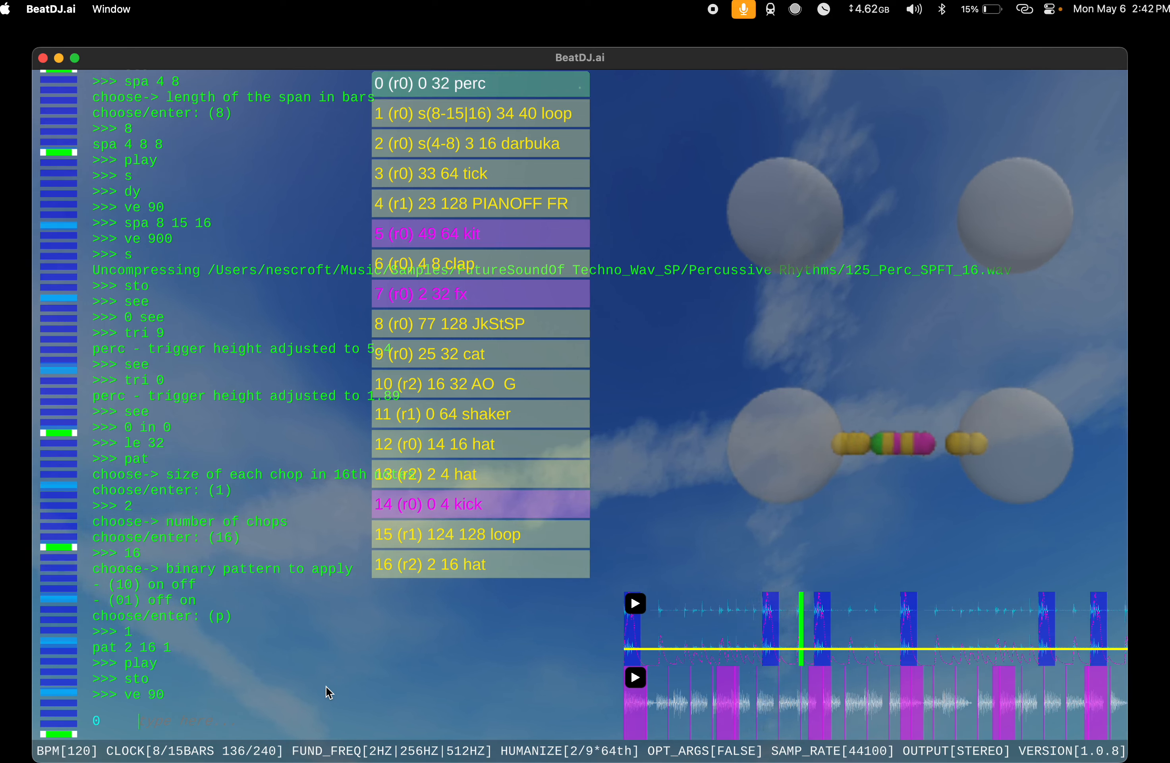
{"action": "type", "text": "pla"}
{"action": "key", "text": "Return"}
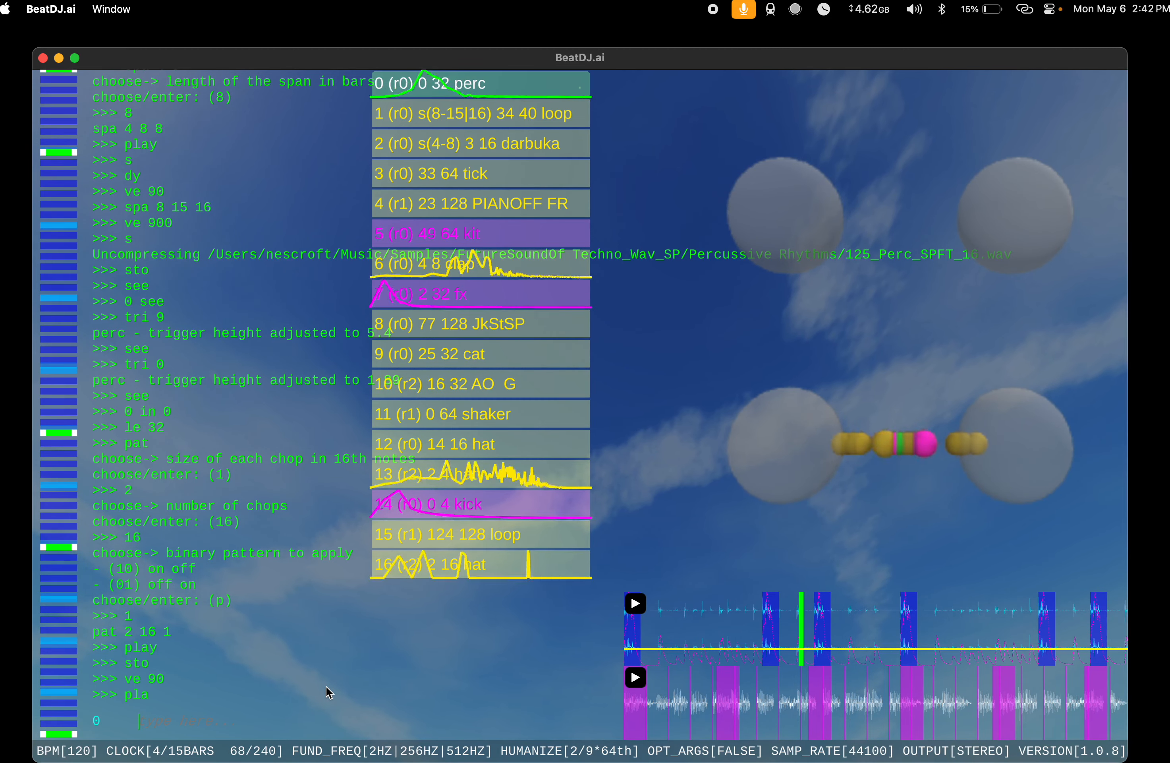
{"action": "type", "text": "shi 2"}
{"action": "key", "text": "Return"}
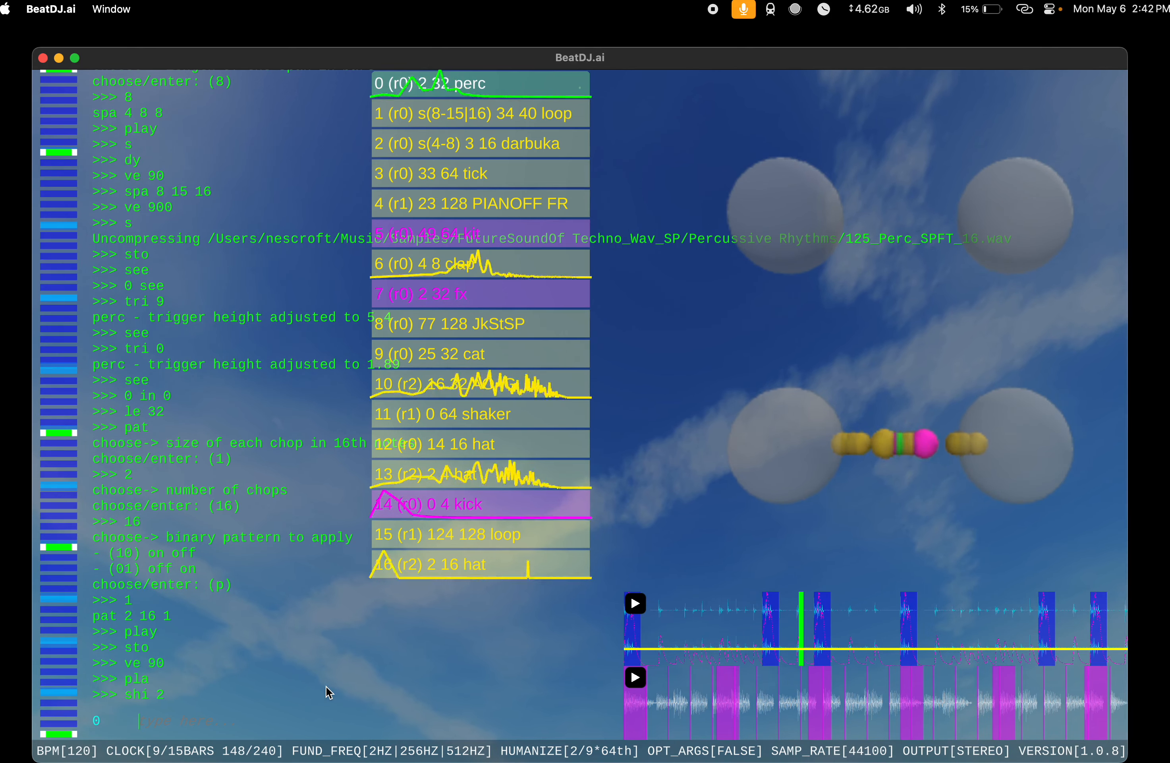
Step: Try ve 900 on the perc instrument and shift it by -1 while the song plays
{"action": "type", "text": "ve 900"}
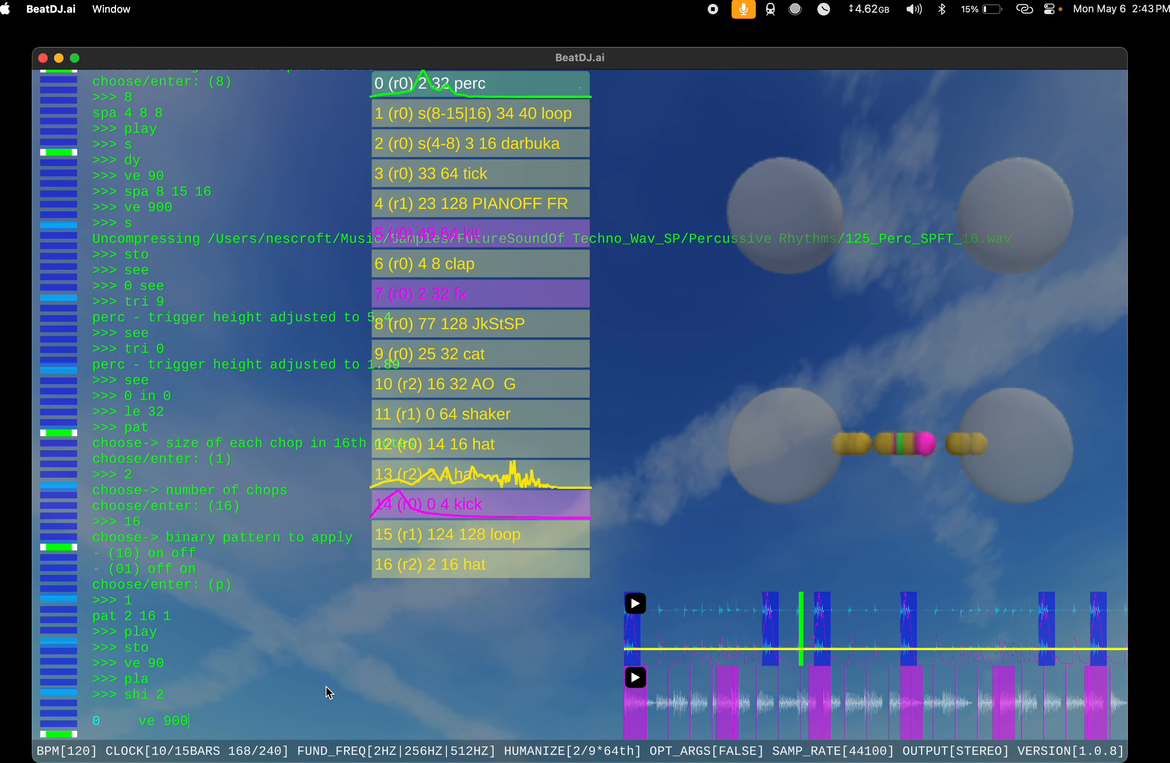
{"action": "key", "text": "Return"}
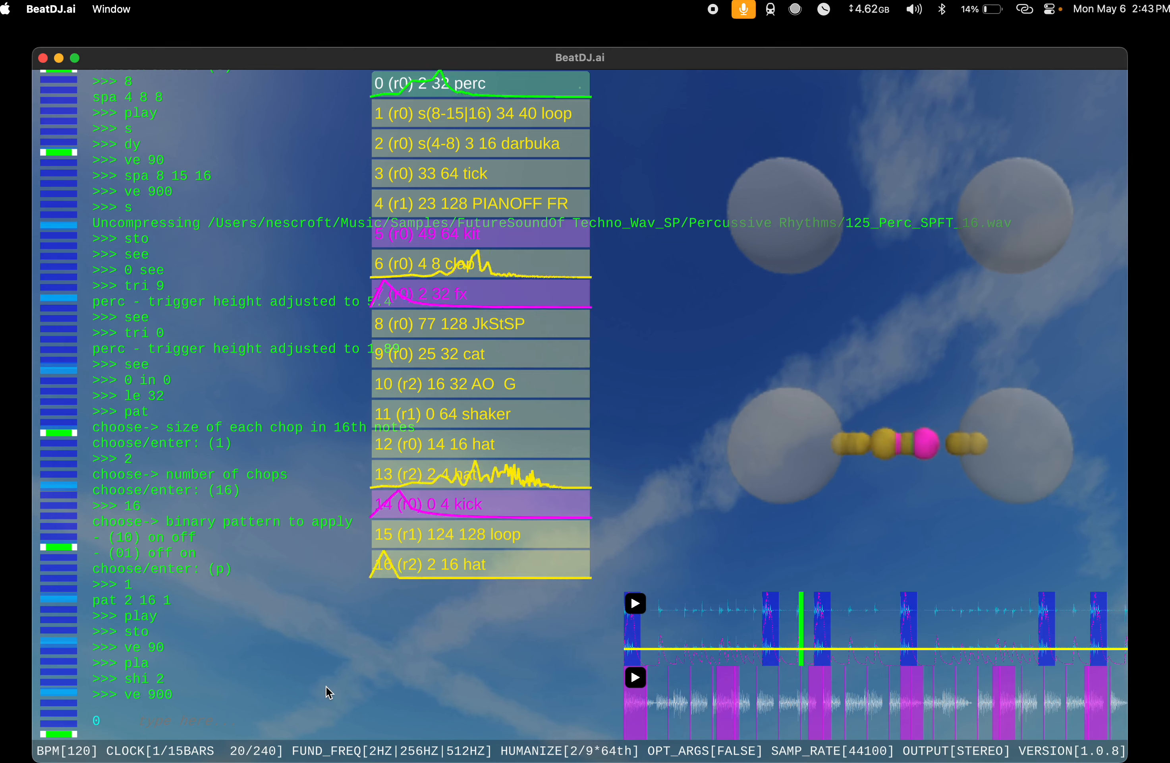
{"action": "type", "text": "1"}
{"action": "key", "text": "Return"}
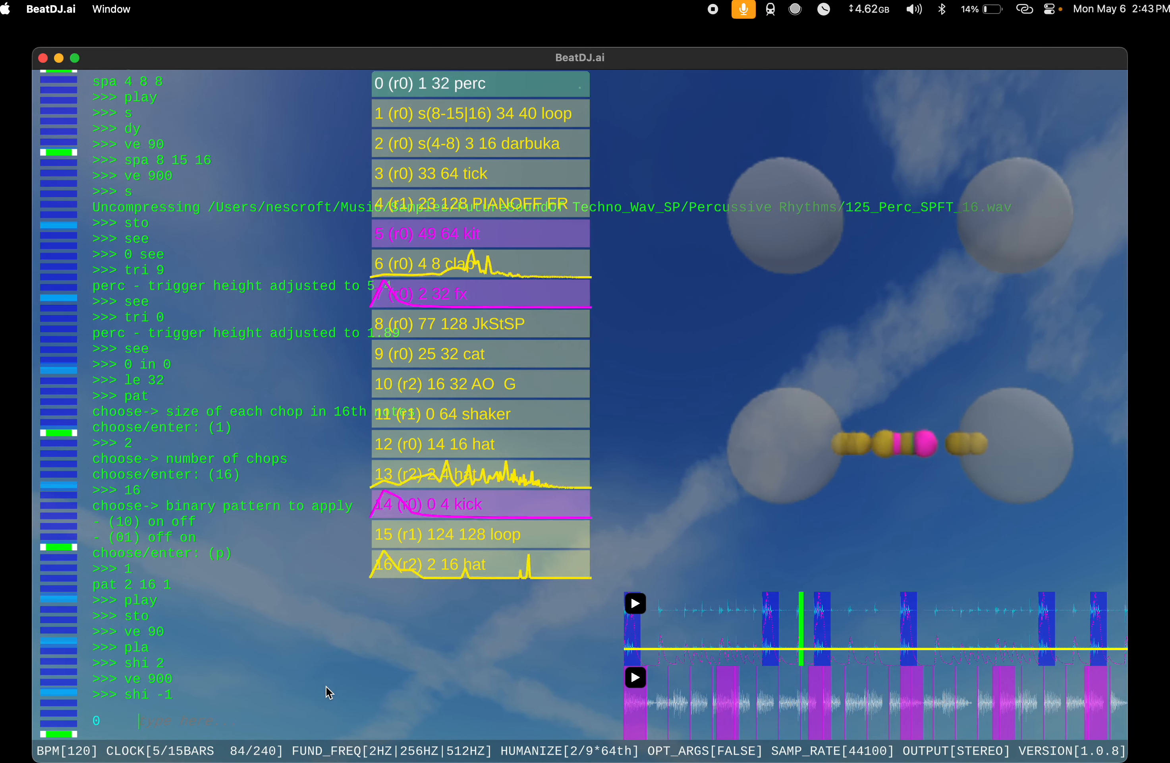
Step: Run ve 90 on the perc instrument, shift it by 1 and stop playback
{"action": "type", "text": "ve 90"}
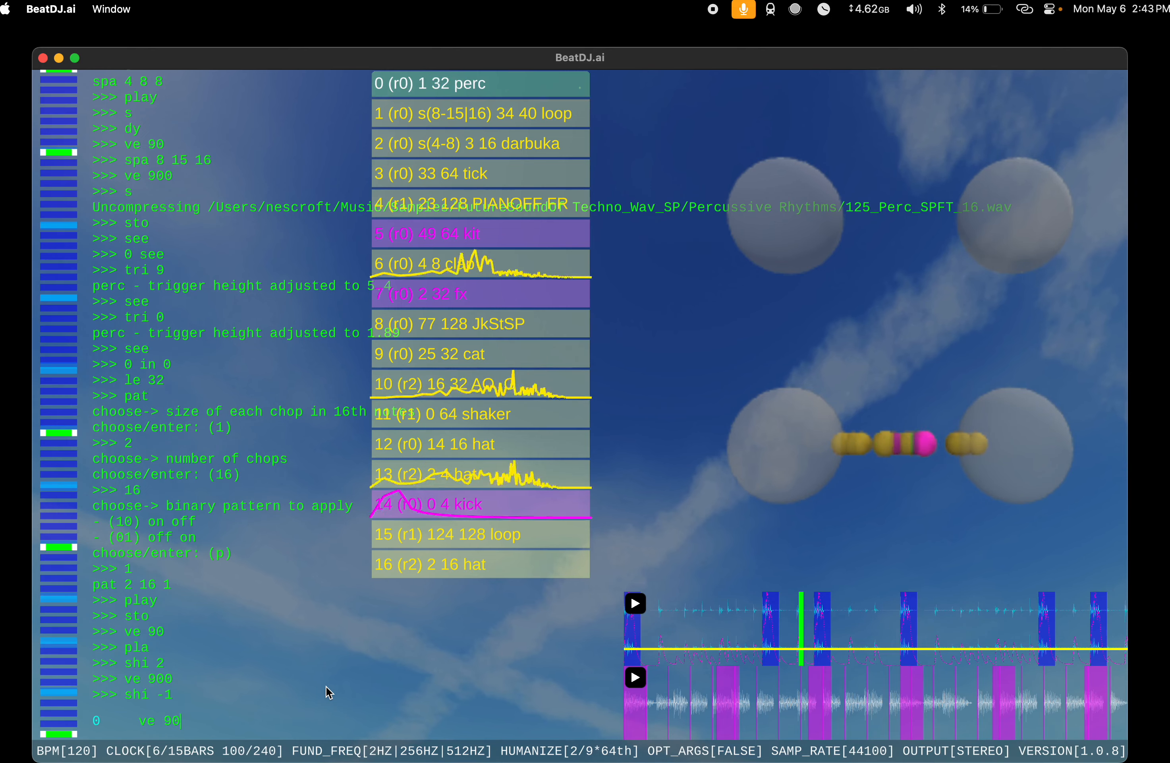
{"action": "key", "text": "Return"}
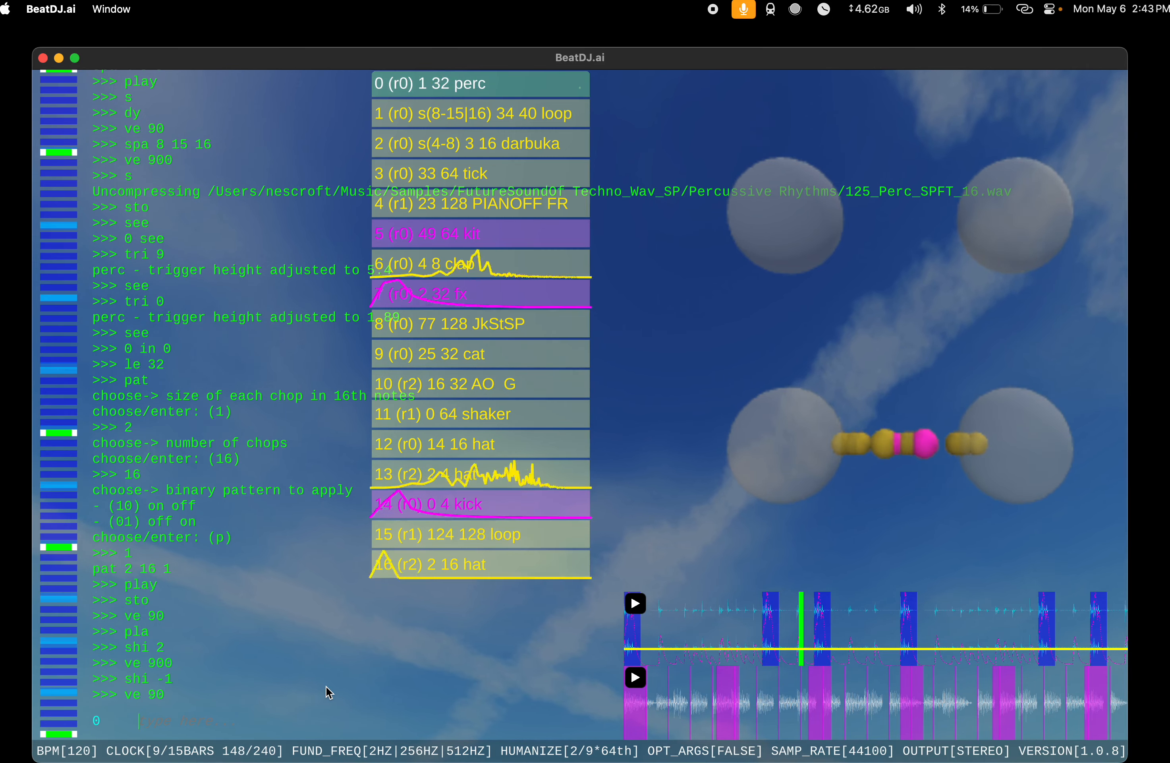
{"action": "type", "text": "shi 1"}
{"action": "key", "text": "Return"}
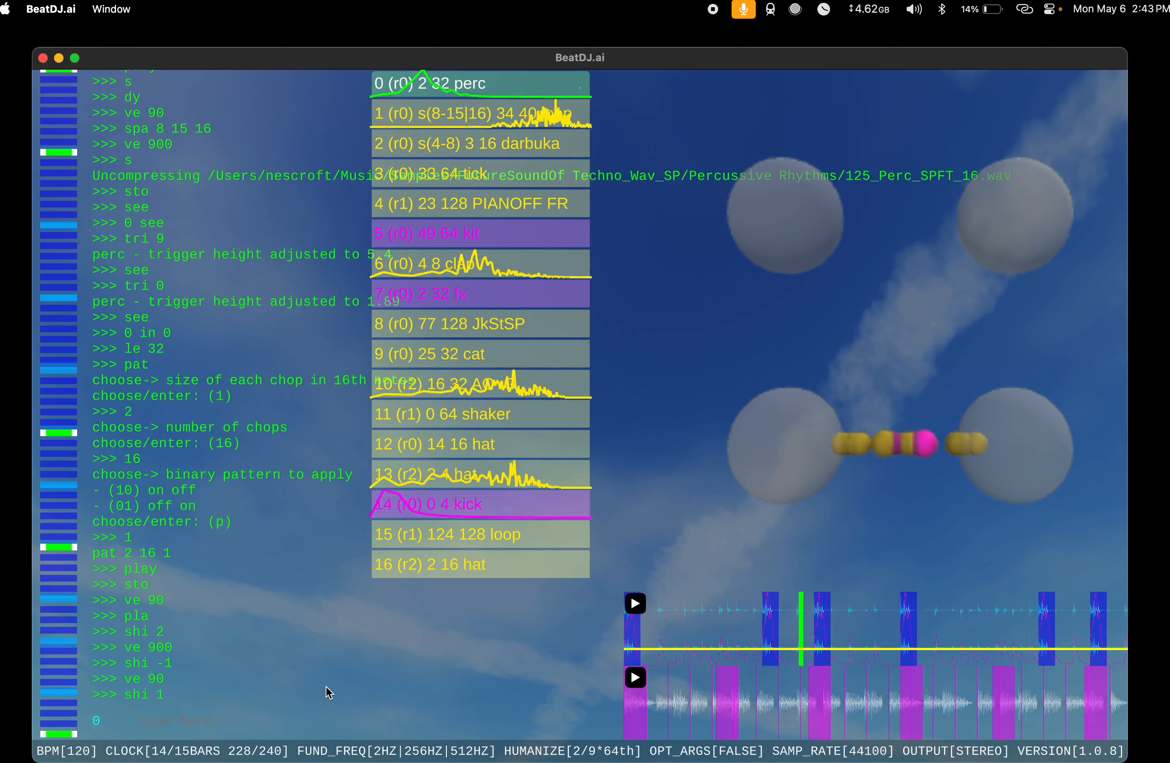
{"action": "type", "text": "sto"}
{"action": "key", "text": "Return"}
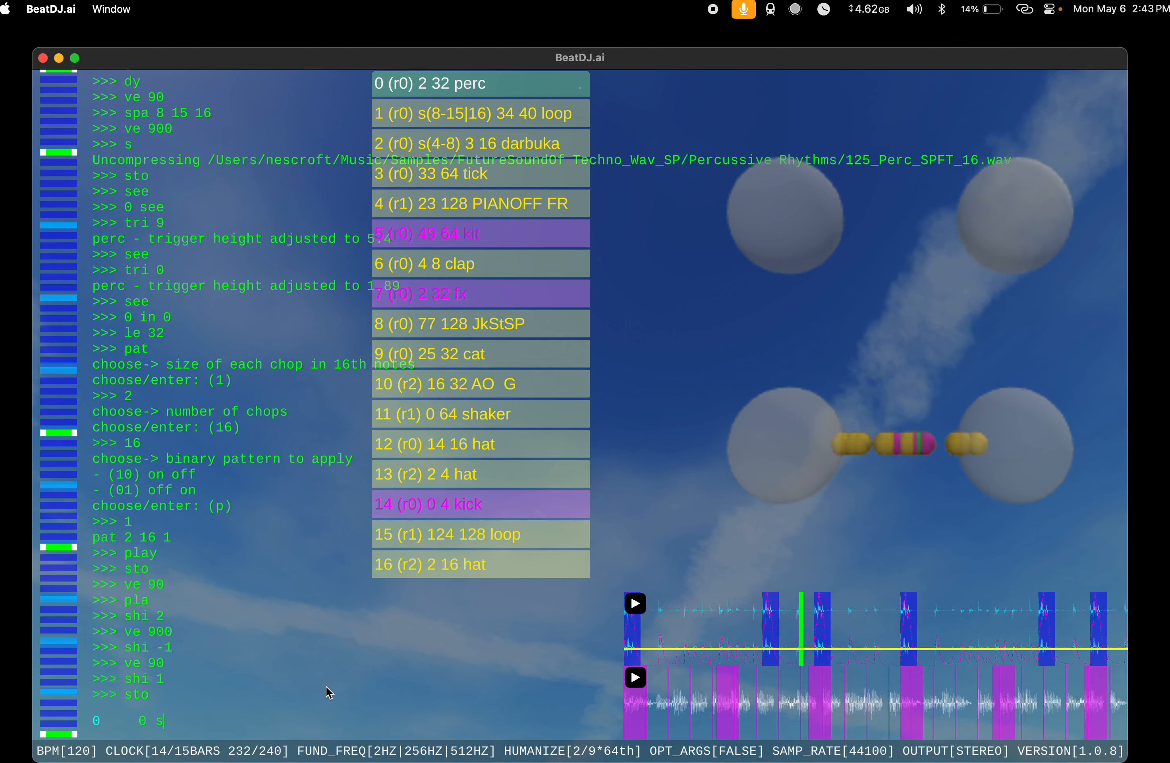
Step: Duplicate the perc instrument with du and extend both copies with 0,1 ex
{"action": "key", "text": "Return"}
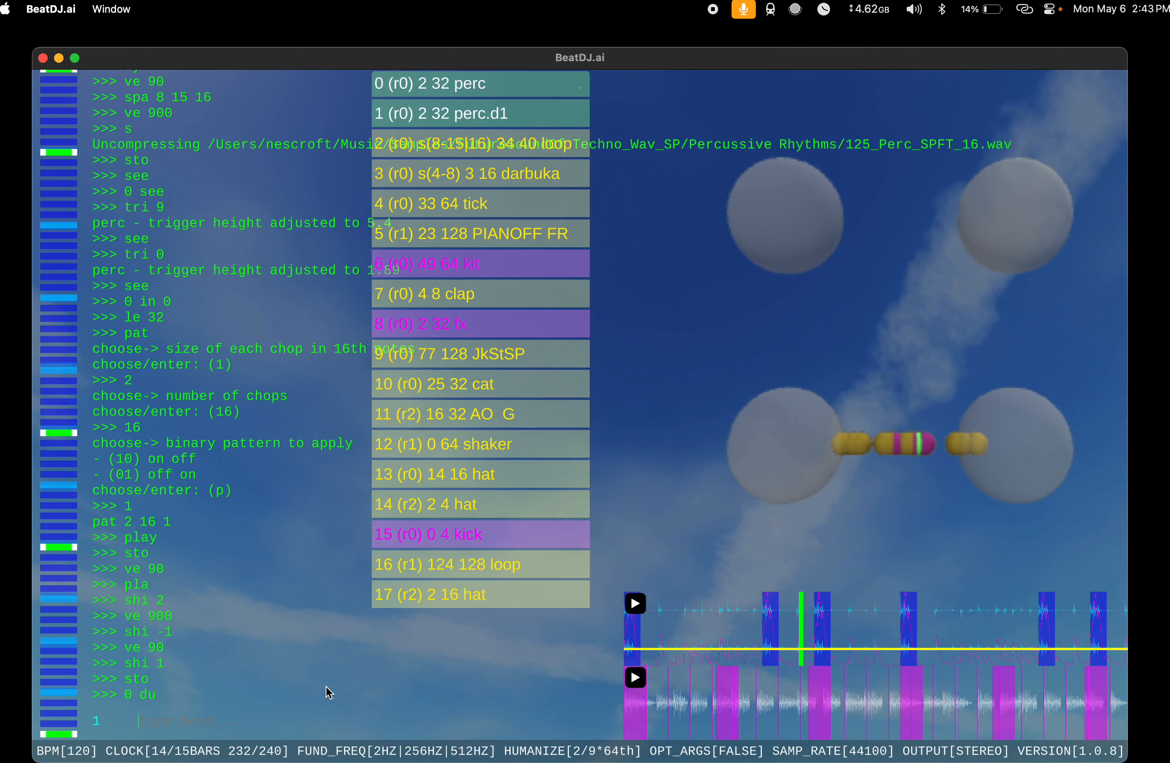
{"action": "type", "text": "ex"}
{"action": "key", "text": "Return"}
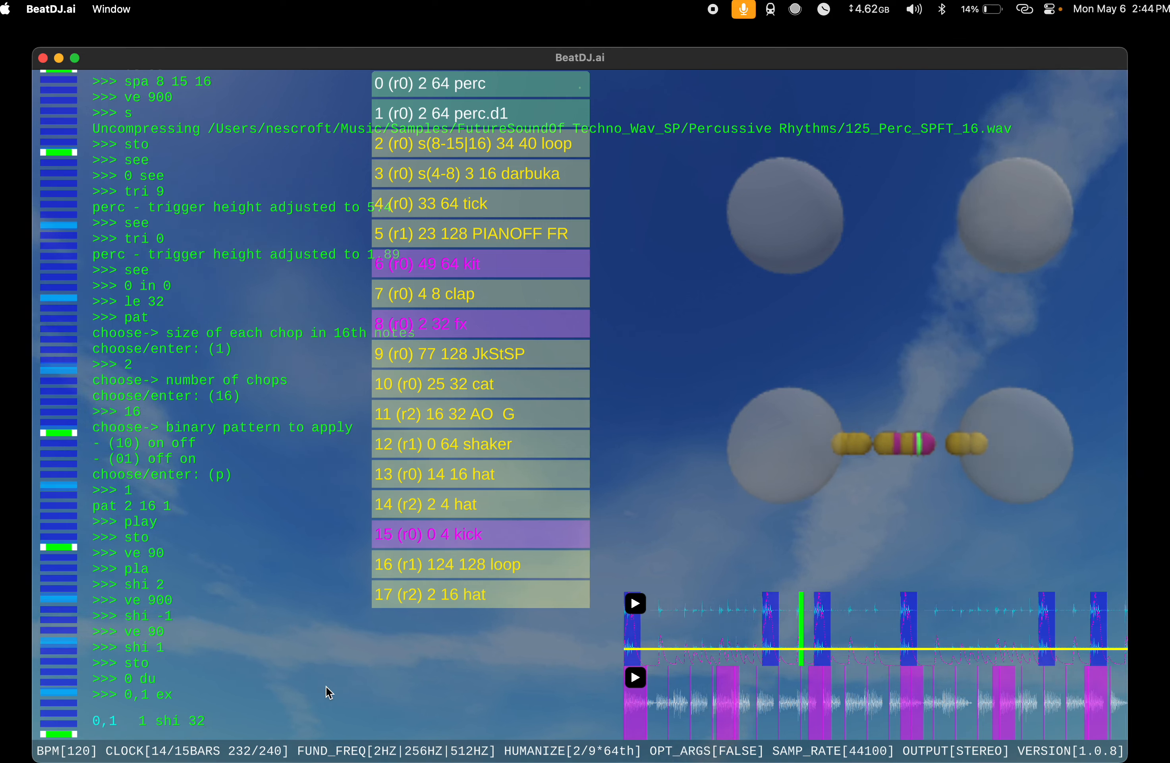
Step: Shift the perc duplicate by 32 and -2, set the original perc's index to 0, and play the song
{"action": "key", "text": "Return"}
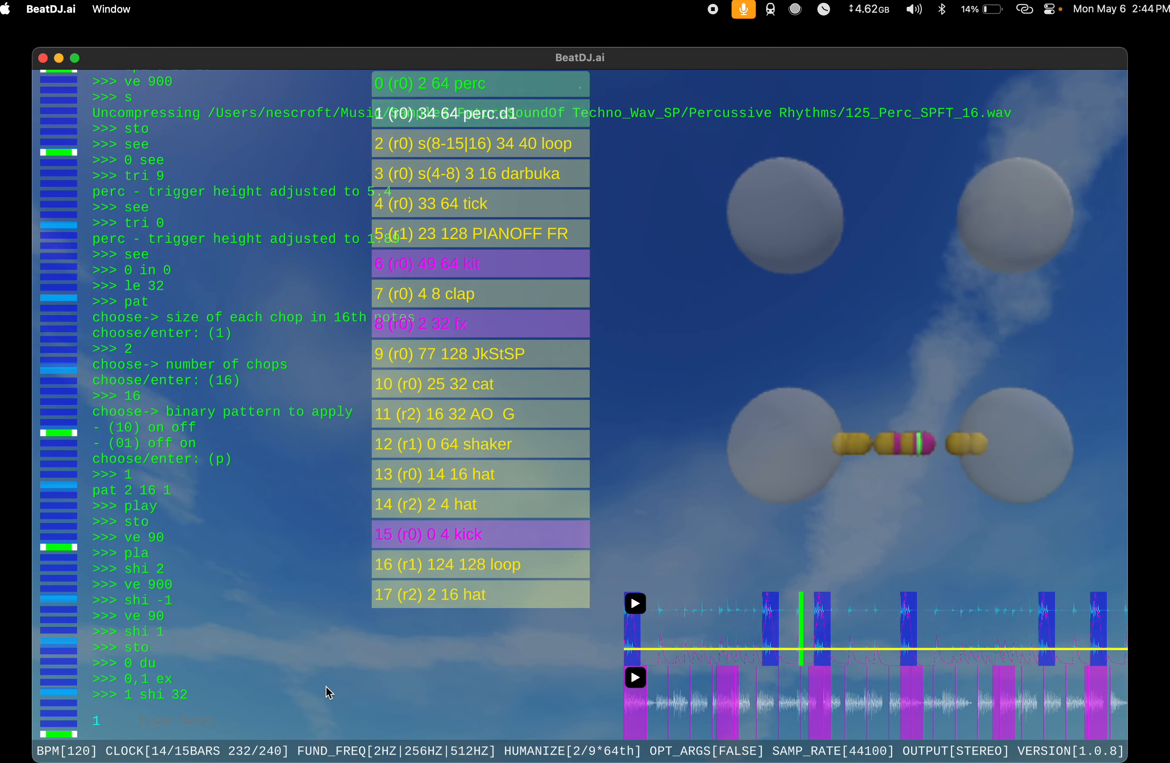
{"action": "type", "text": "shi -2"}
{"action": "key", "text": "Return"}
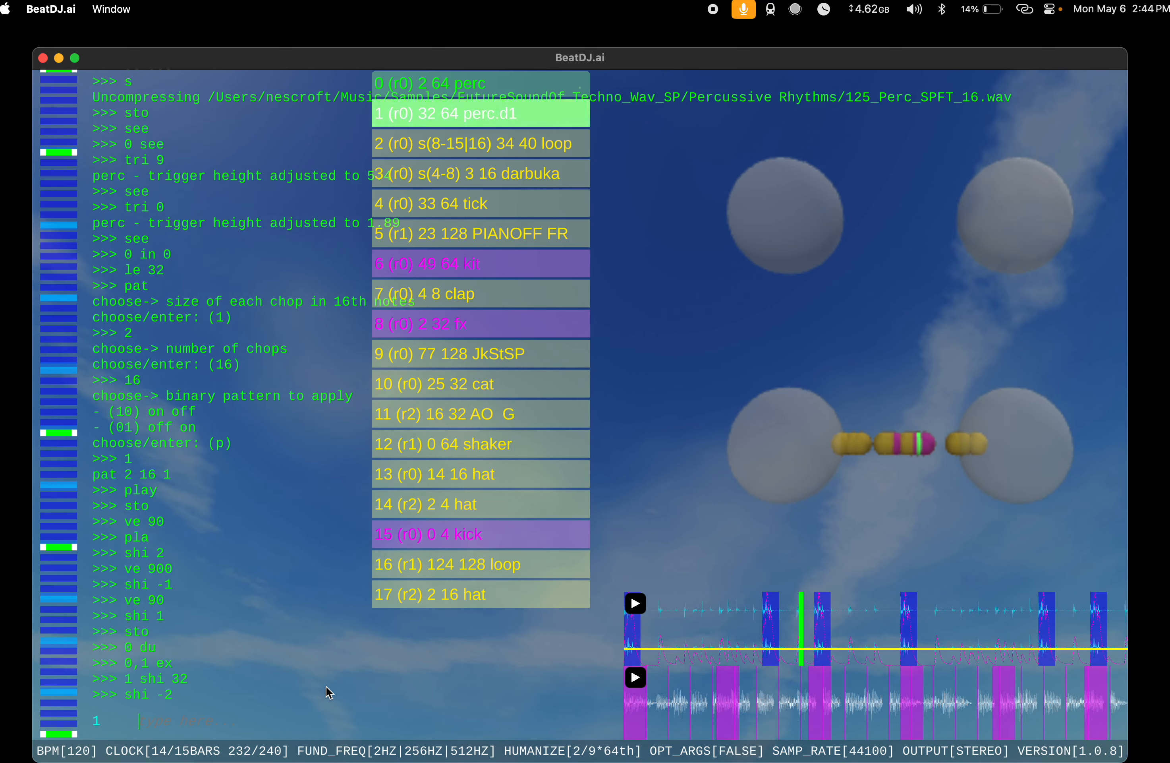
{"action": "type", "text": "0 in 0"}
{"action": "key", "text": "Return"}
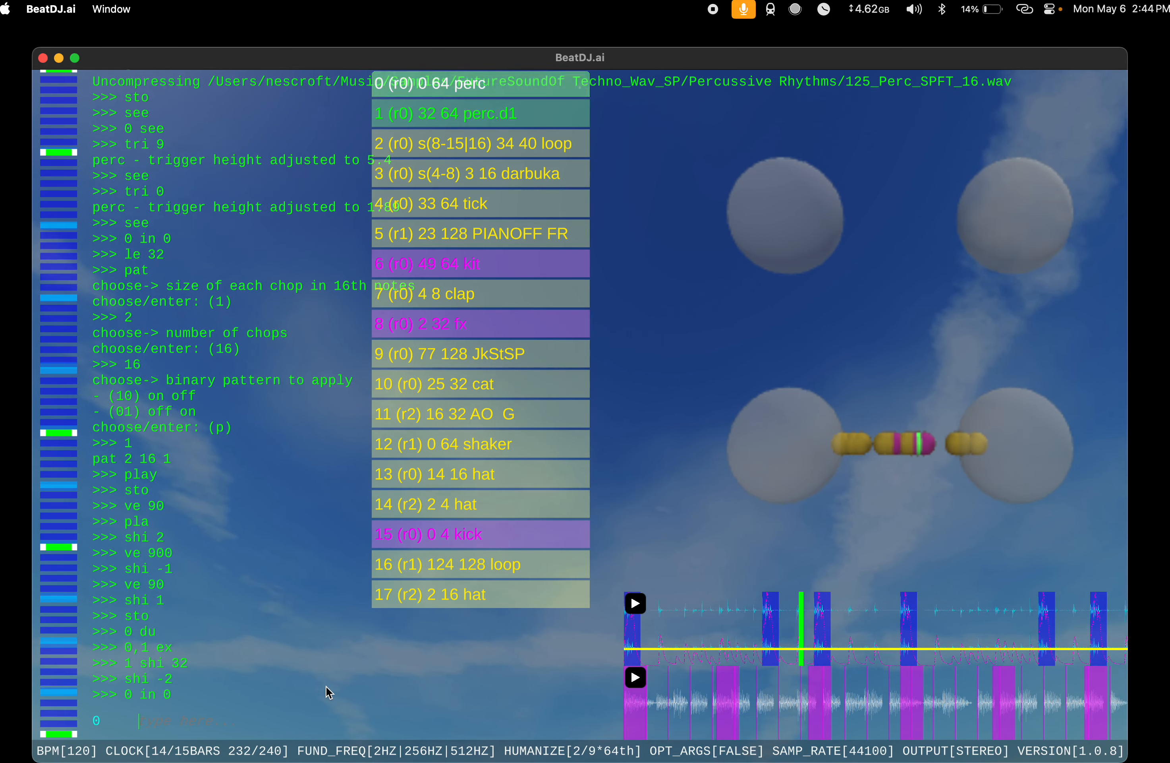
{"action": "type", "text": "pla"}
{"action": "key", "text": "Return"}
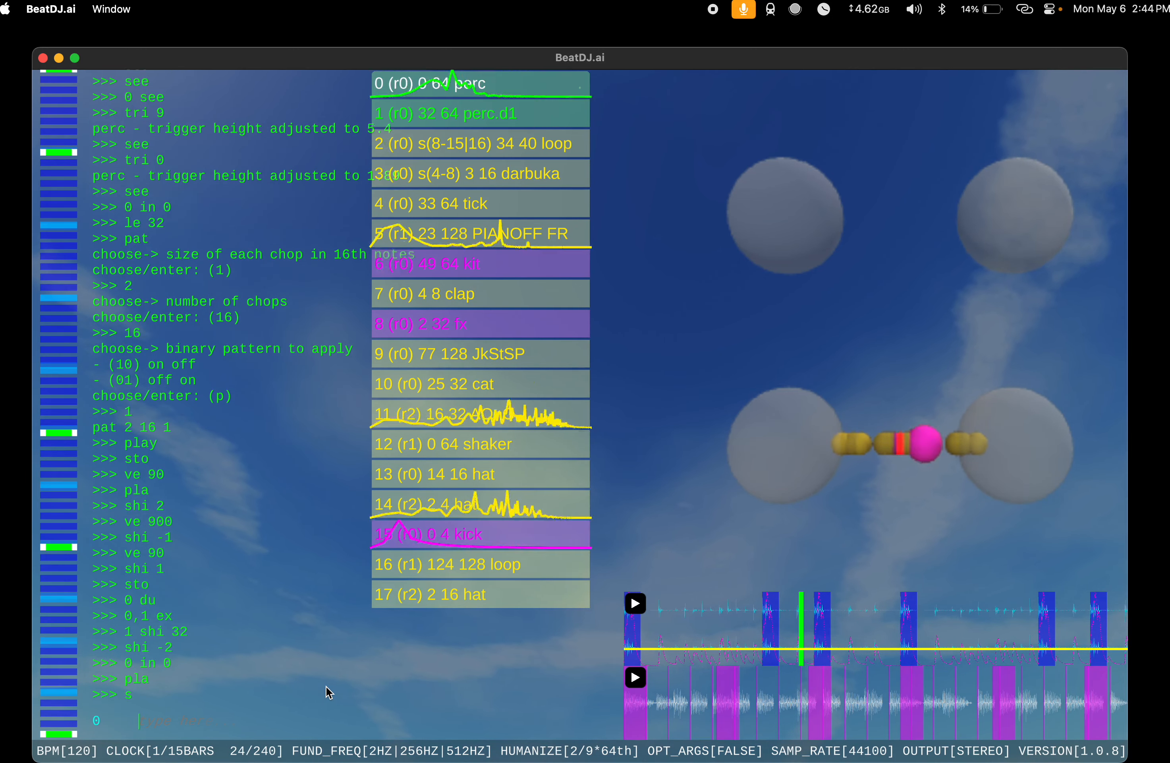
Step: Try adding an instrument with the s command and delete it with d
{"action": "type", "text": "s"}
{"action": "key", "text": "Return"}
{"action": "type", "text": "d"}
{"action": "key", "text": "Return"}
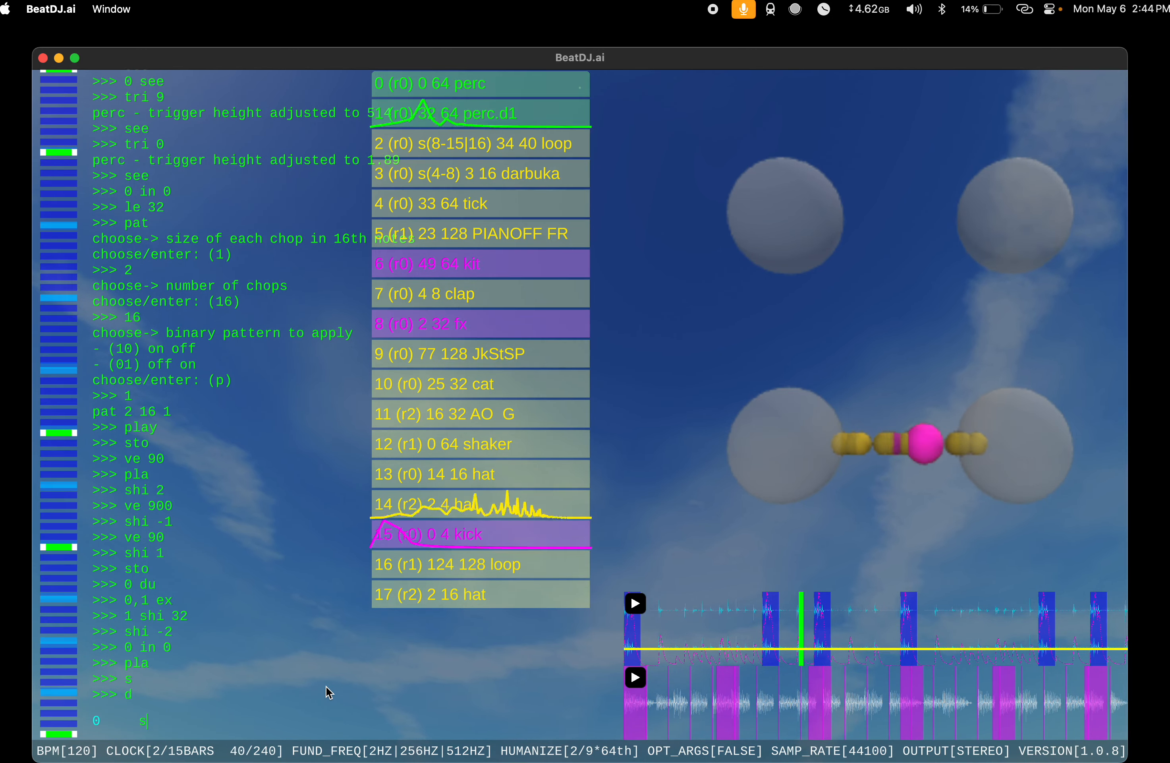
Step: Stop playback, shift the original perc by 2 and shift its duplicate by 1
{"action": "type", "text": "sto"}
{"action": "key", "text": "Return"}
{"action": "type", "text": "0 shi 2"}
{"action": "key", "text": "Return"}
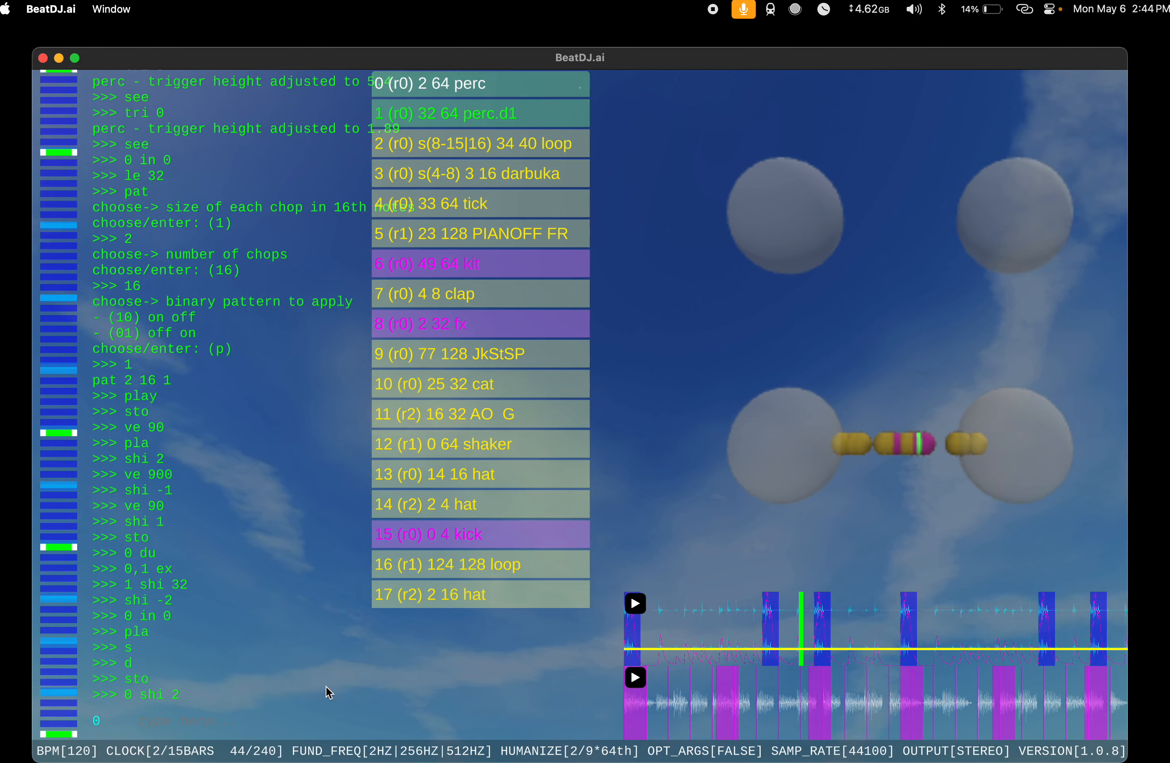
{"action": "type", "text": "1 shi 1"}
{"action": "key", "text": "Return"}
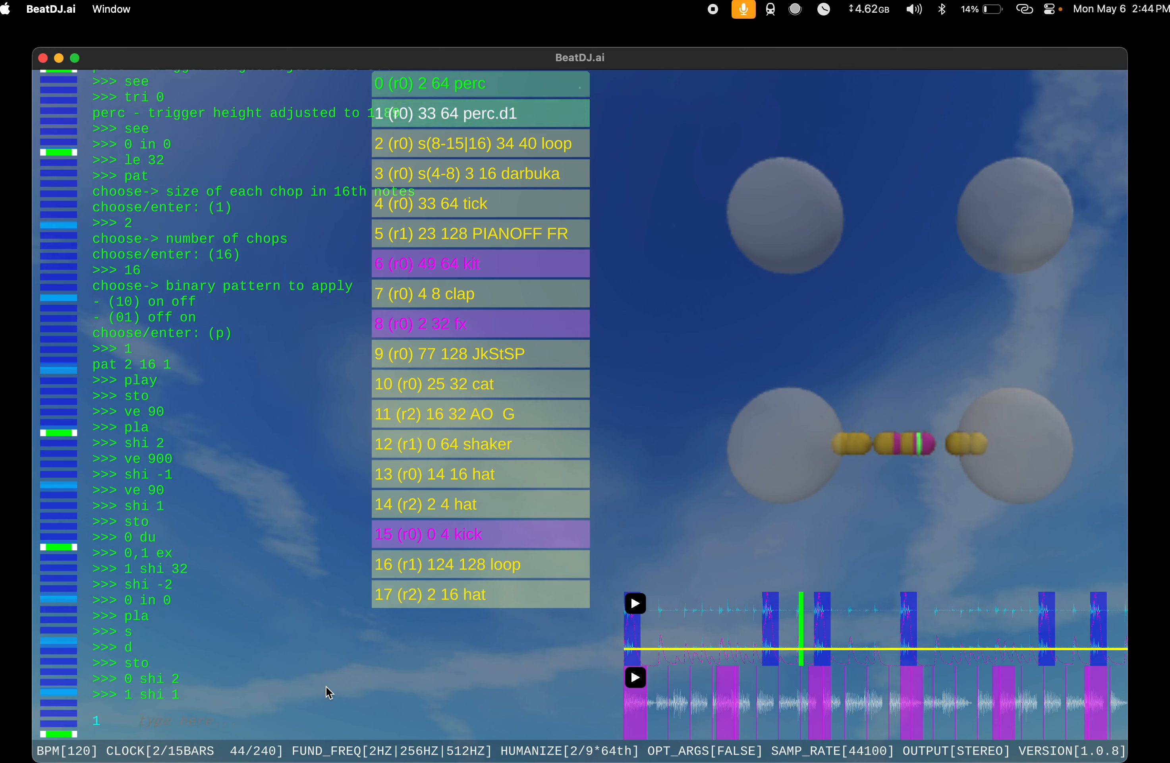
Step: Run ve 900 on the perc duplicate and audition the song before stopping playback
{"action": "type", "text": "ve 900"}
{"action": "key", "text": "Return"}
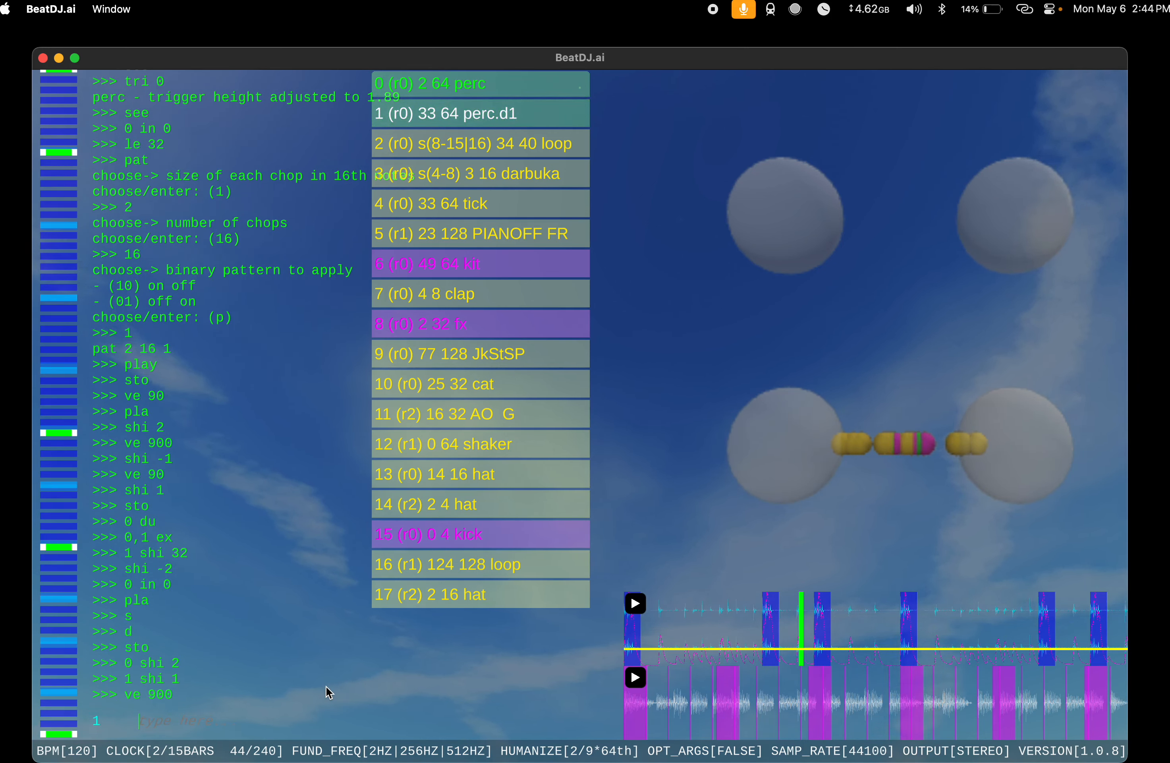
{"action": "key", "text": "Return"}
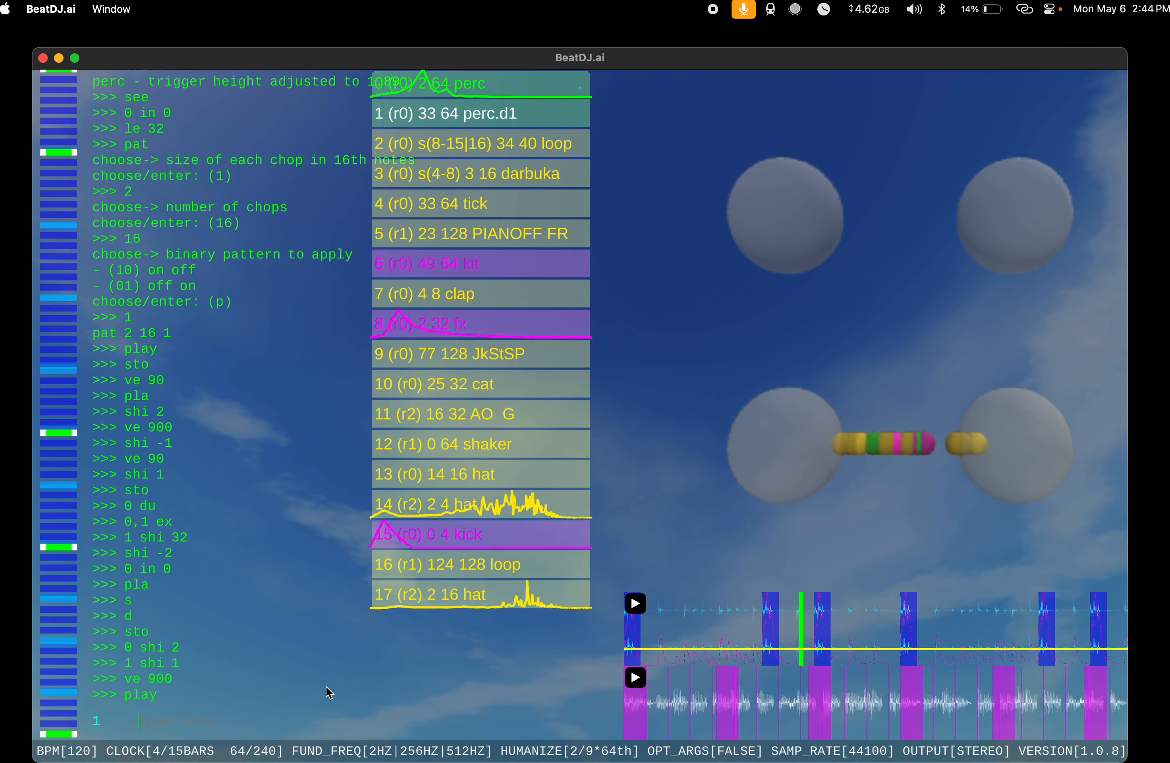
{"action": "type", "text": "sto"}
{"action": "key", "text": "Return"}
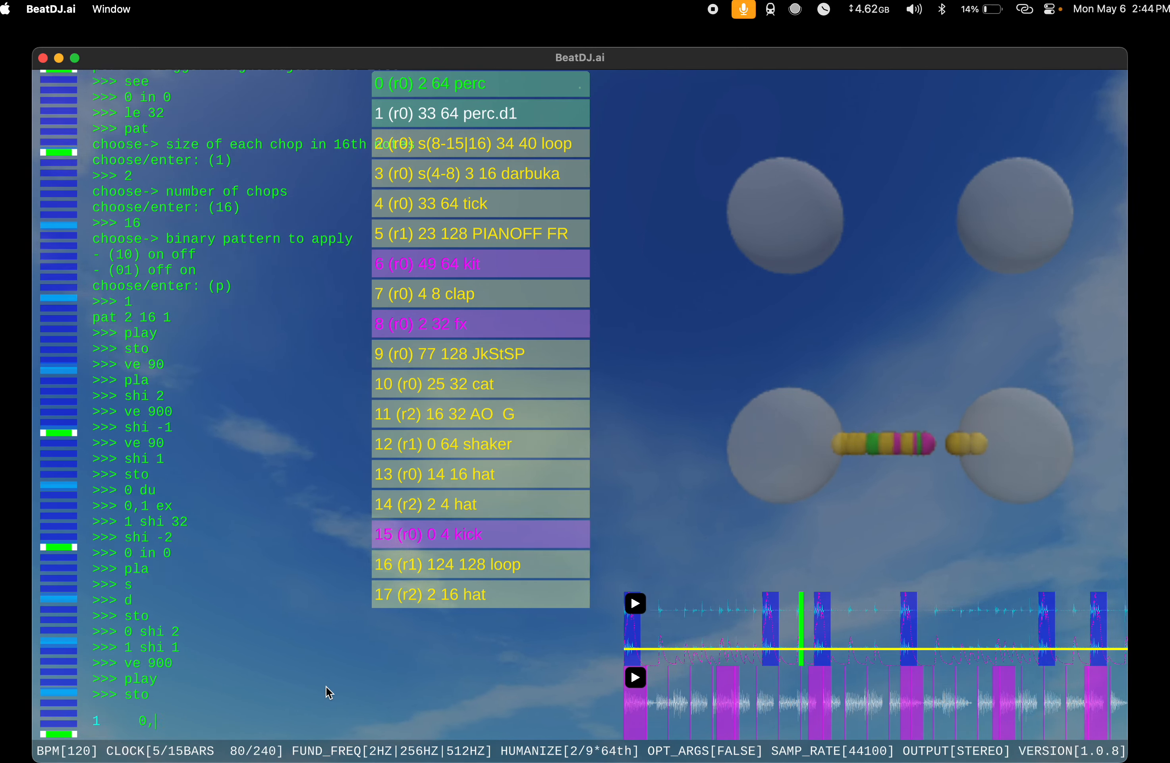
Step: Shrink both perc instruments with 0,1 shr and play the song
{"action": "type", "text": "0,1 shr"}
{"action": "key", "text": "Return"}
{"action": "type", "text": "play"}
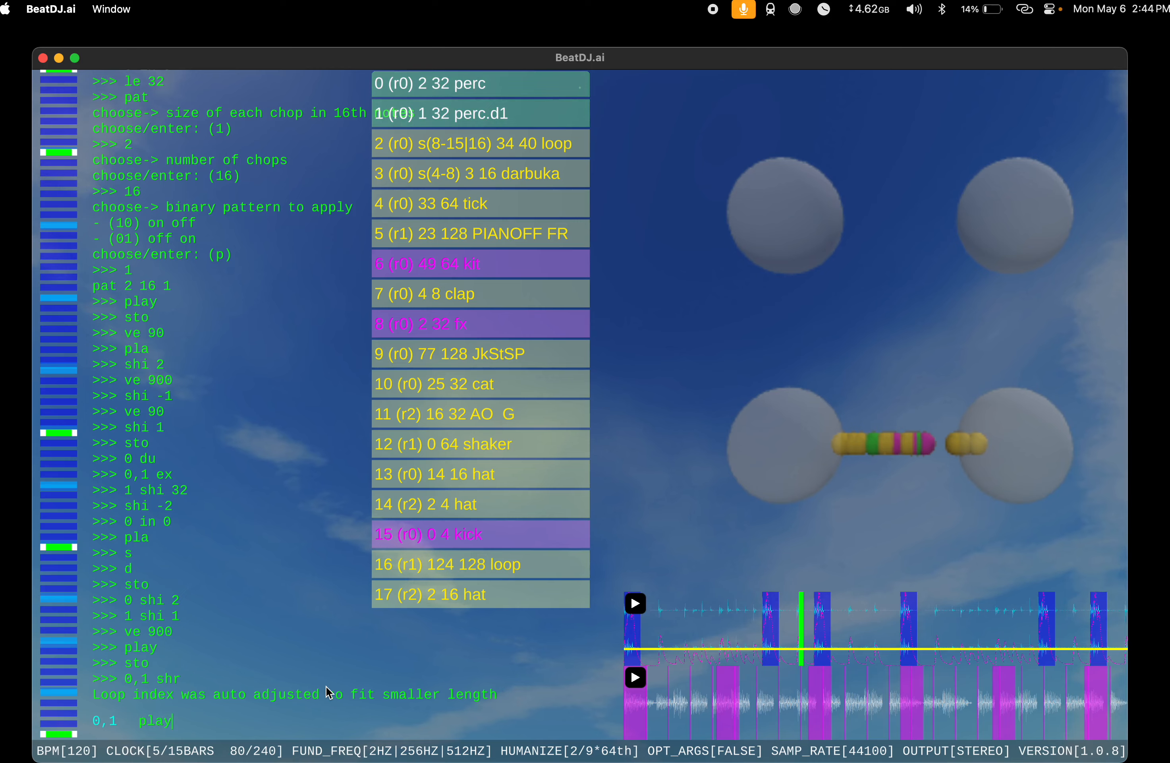
{"action": "key", "text": "Return"}
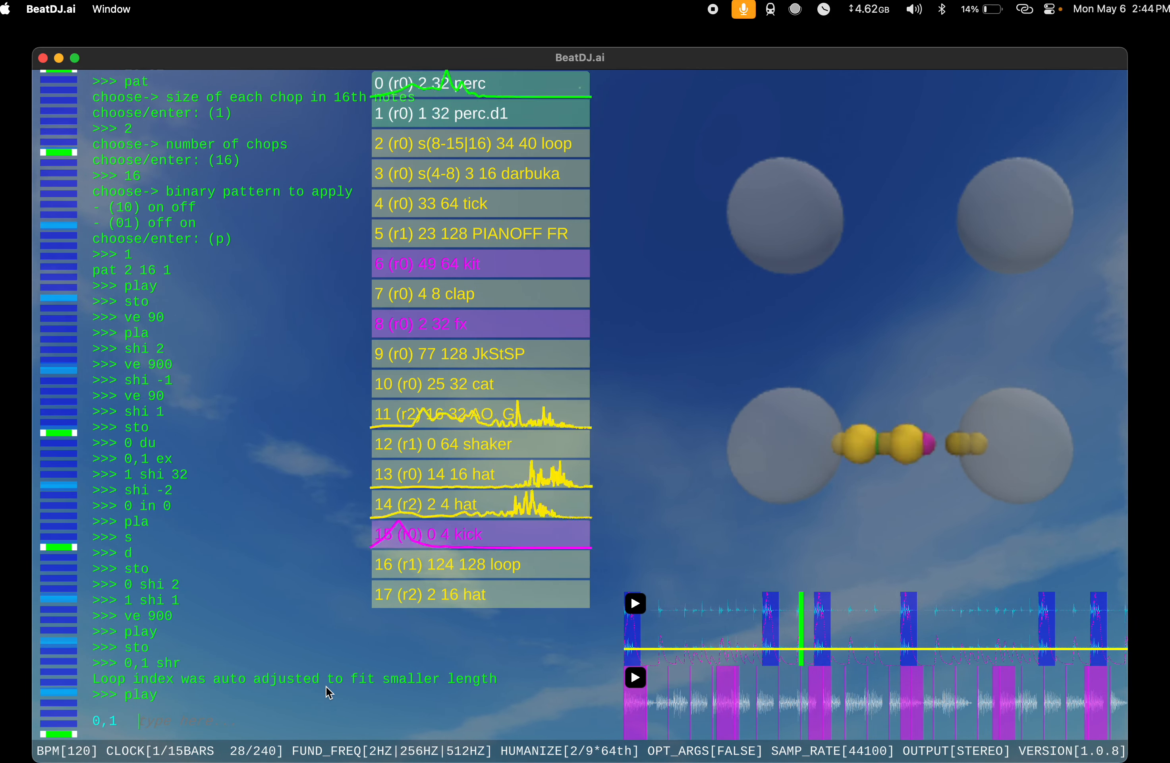
Step: Run ve 900 on the original perc, stop playback, and run dy on both perc instruments
{"action": "type", "text": "0 ve 900"}
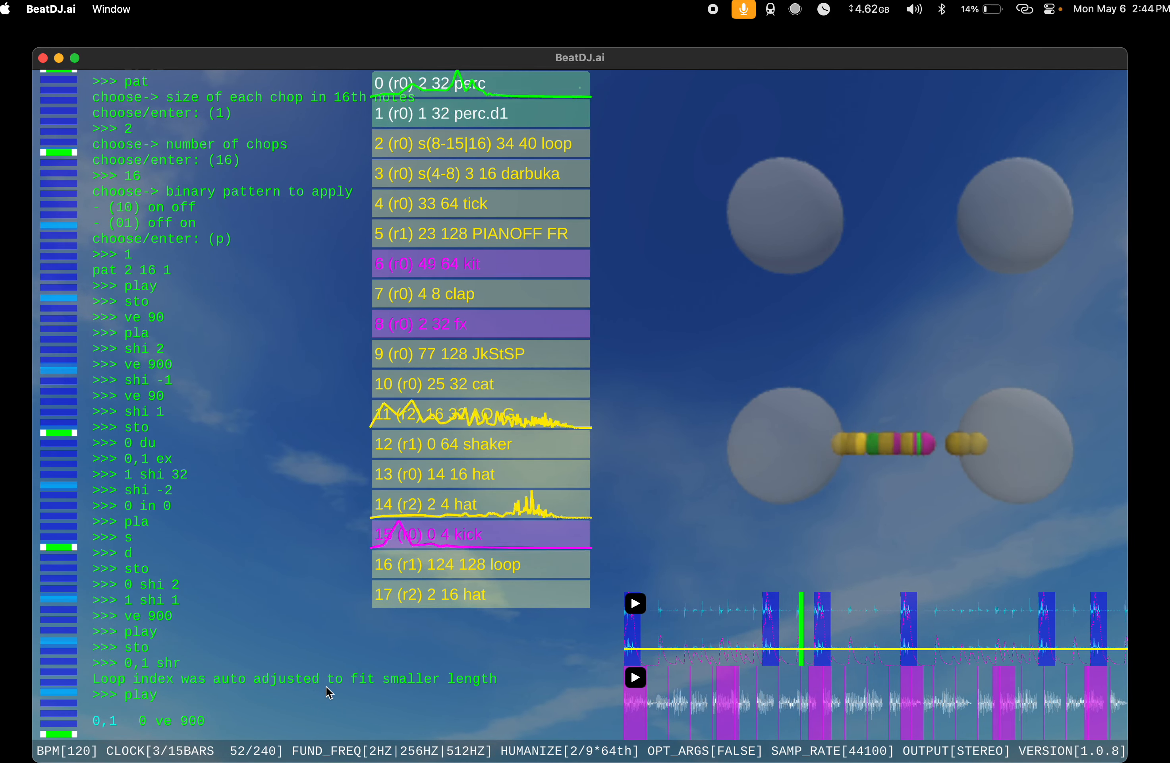
{"action": "key", "text": "Return"}
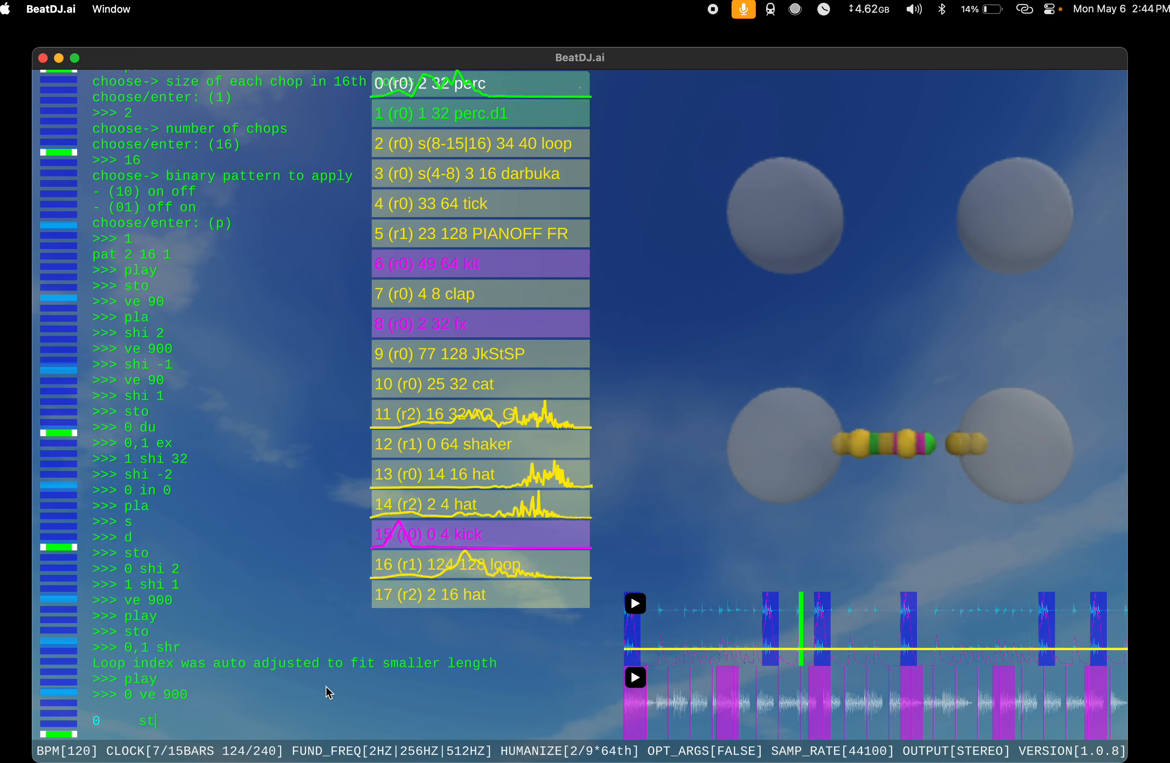
{"action": "type", "text": "sto"}
{"action": "key", "text": "Return"}
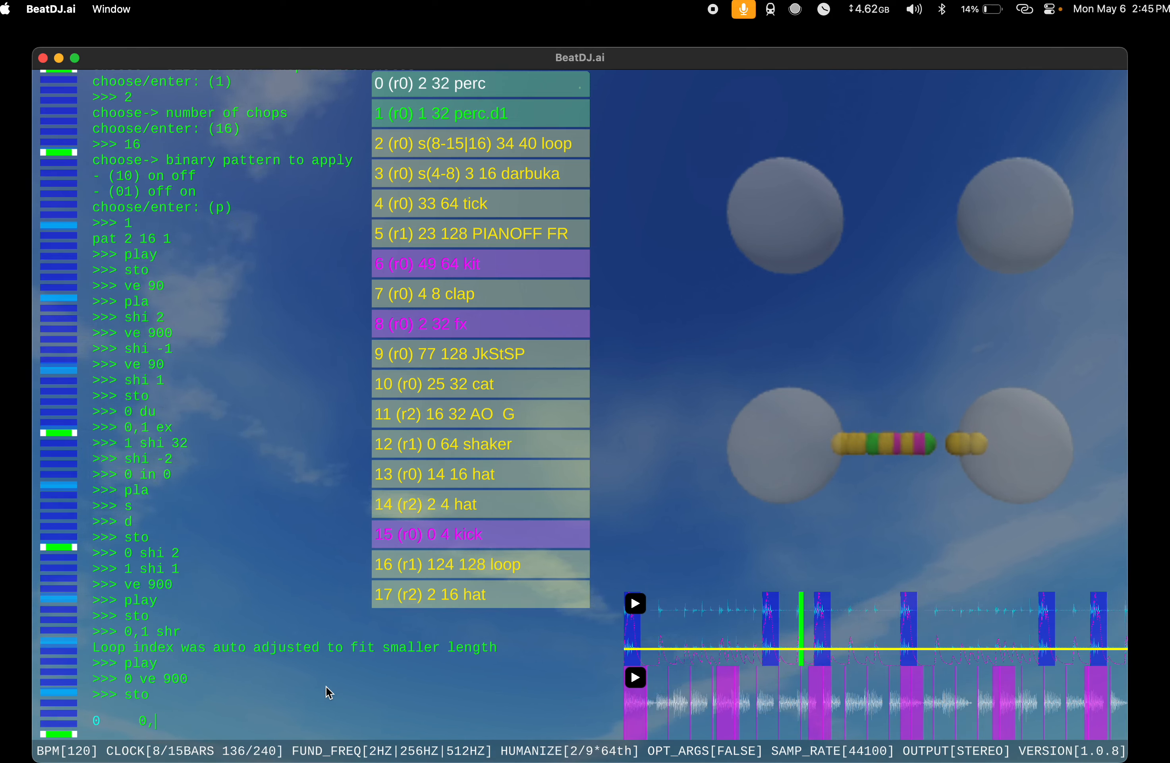
{"action": "type", "text": "0,1 dy"}
{"action": "key", "text": "Return"}
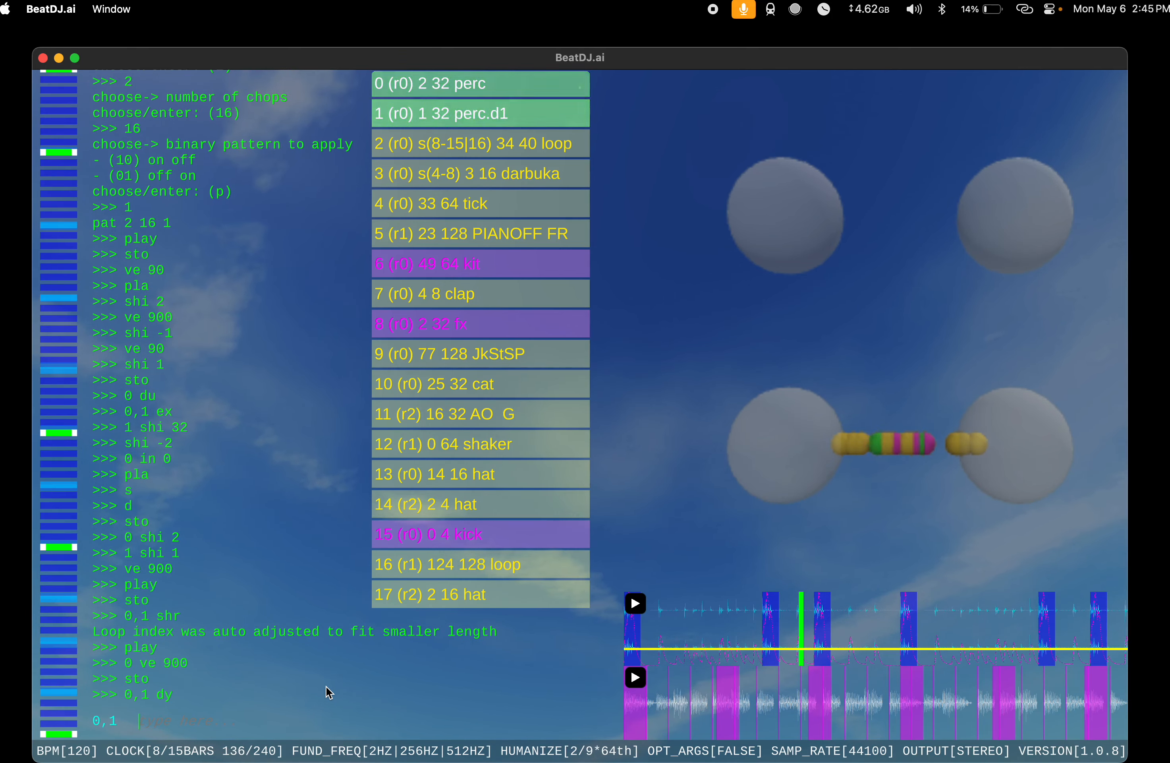
Step: Add a synth instrument with the s command and delete it with d
{"action": "type", "text": "s"}
{"action": "key", "text": "Return"}
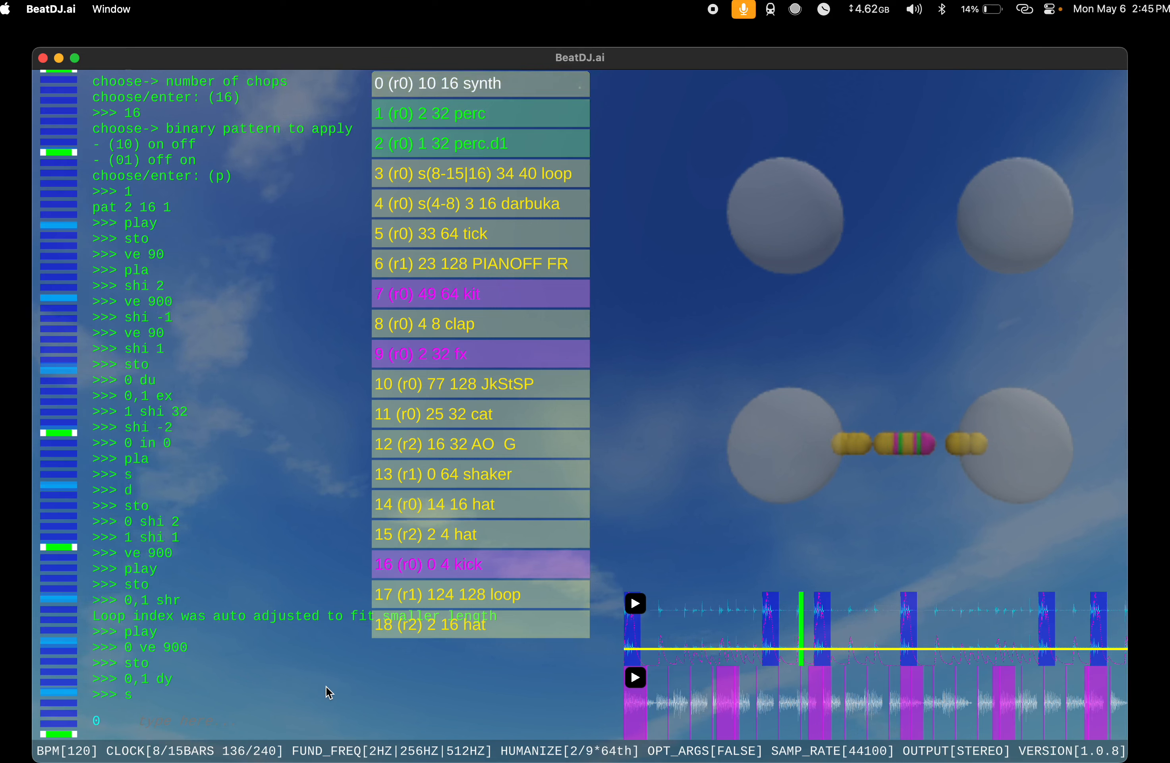
{"action": "type", "text": "d"}
{"action": "key", "text": "Return"}
Step: Audition the song twice, stopping playback after each listen
{"action": "type", "text": "sla"}
{"action": "key", "text": "Return"}
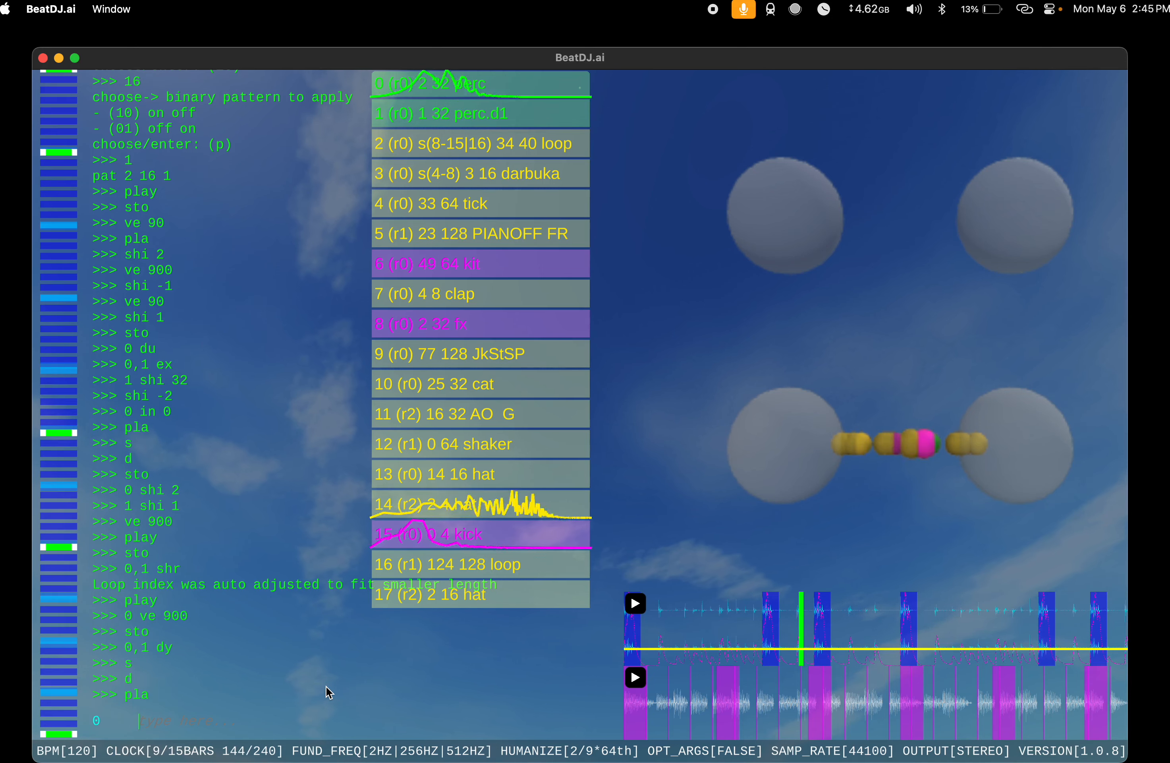
{"action": "type", "text": "sto"}
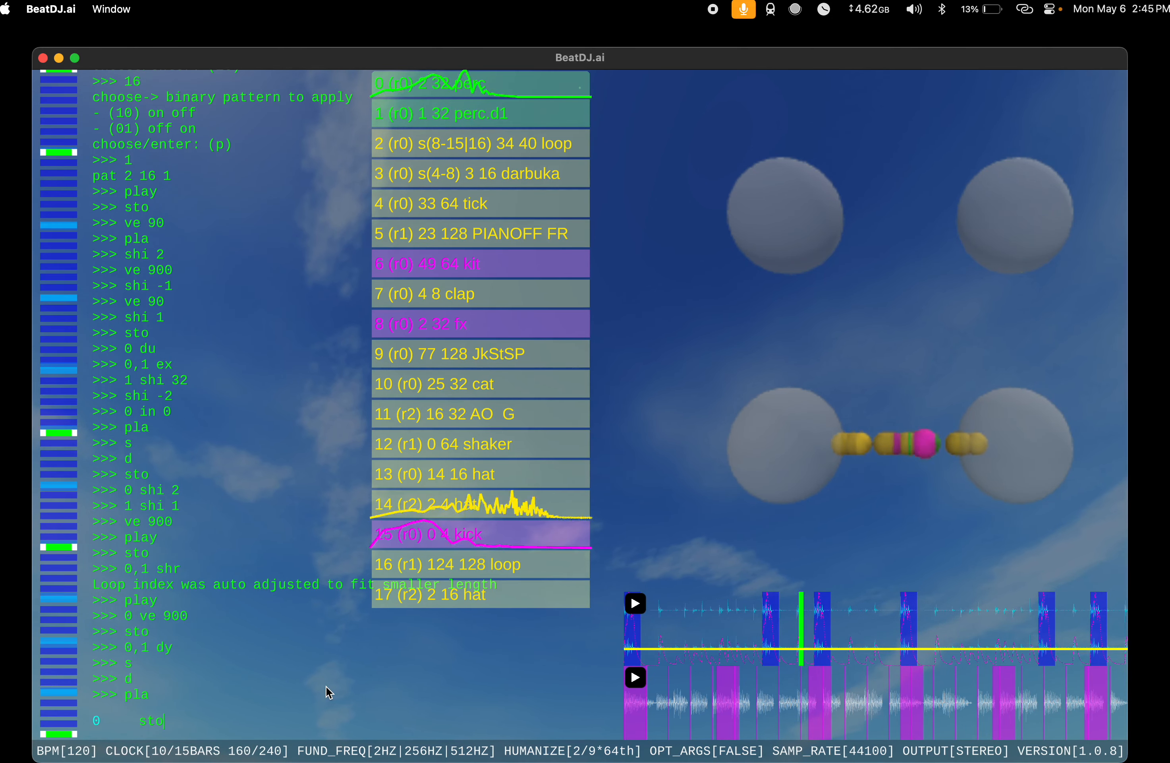
{"action": "key", "text": "Return"}
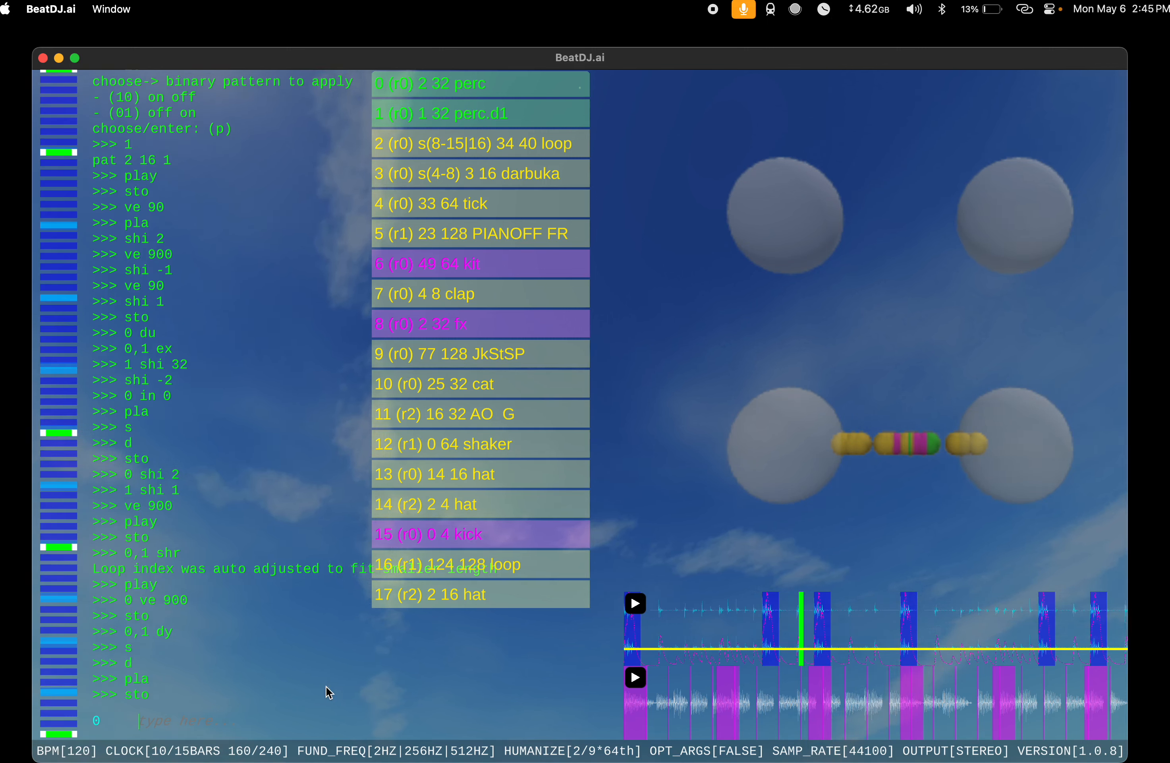
{"action": "type", "text": "pla"}
{"action": "key", "text": "Return"}
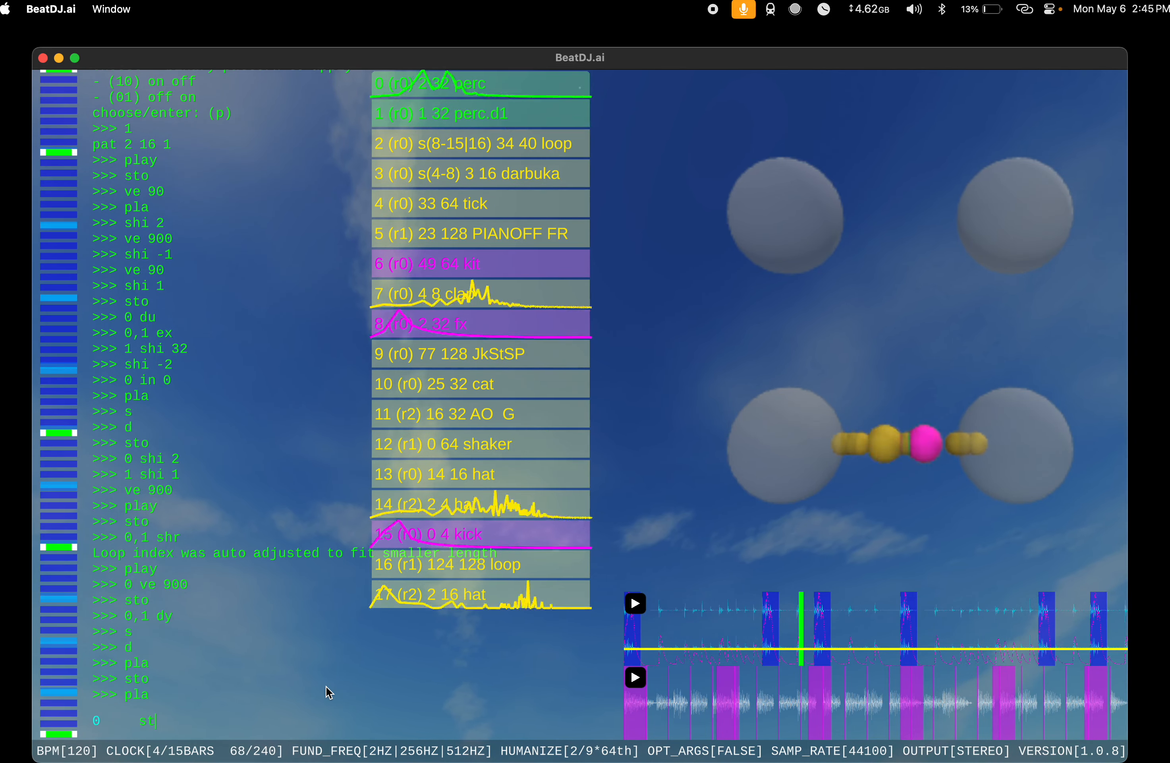
{"action": "type", "text": "sto"}
{"action": "key", "text": "Return"}
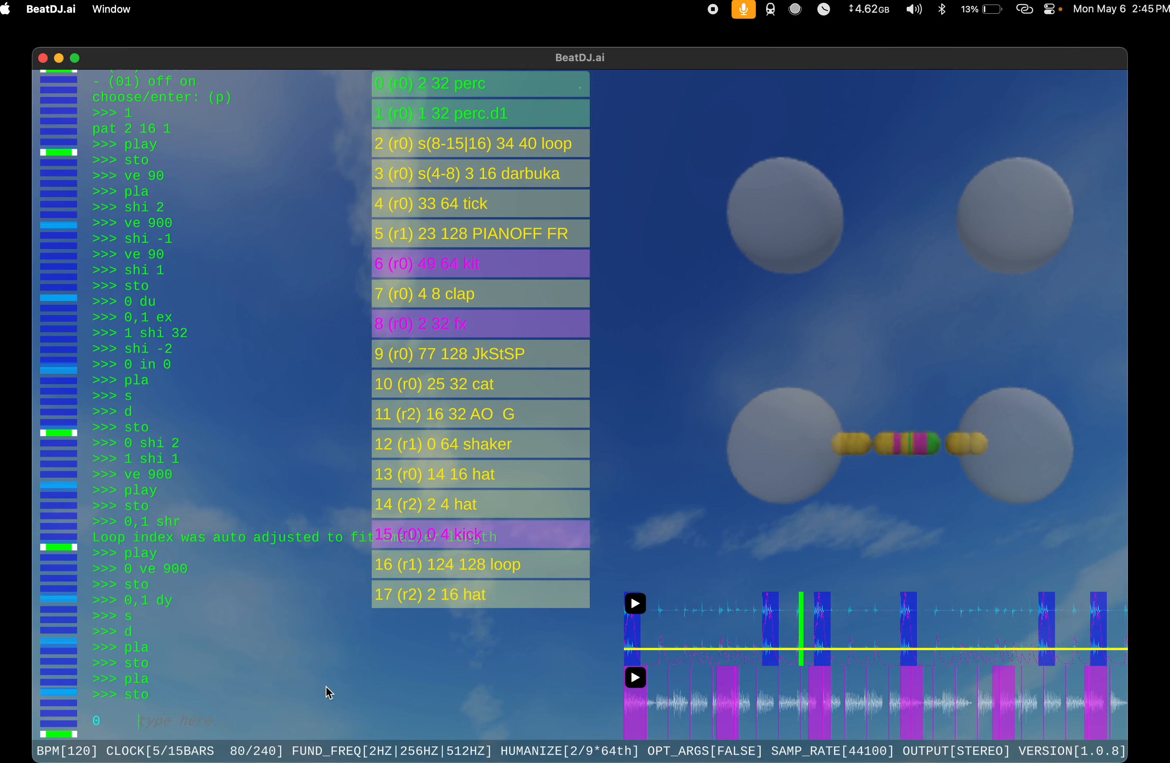
Step: Mute the hat at index 14, play the song, and turn the hat's mute off
{"action": "type", "text": "14 m"}
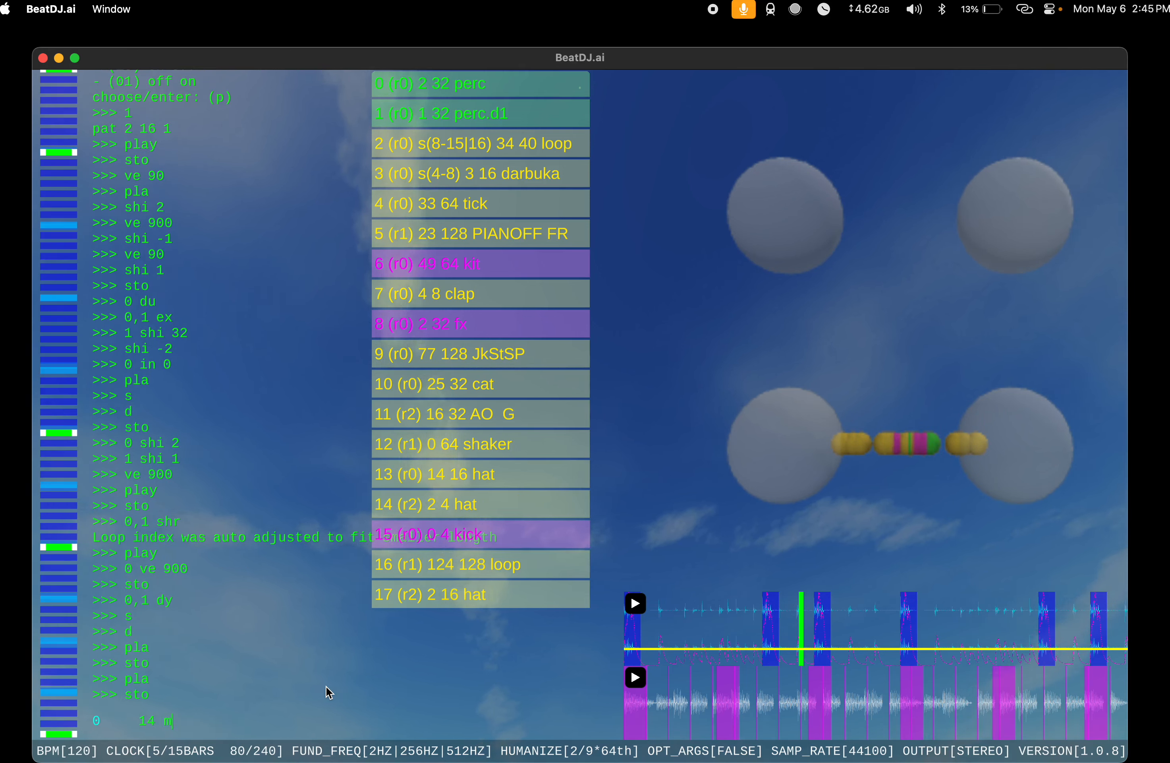
{"action": "type", "text": "ut"}
{"action": "key", "text": "Return"}
{"action": "type", "text": "pla"}
{"action": "key", "text": "Return"}
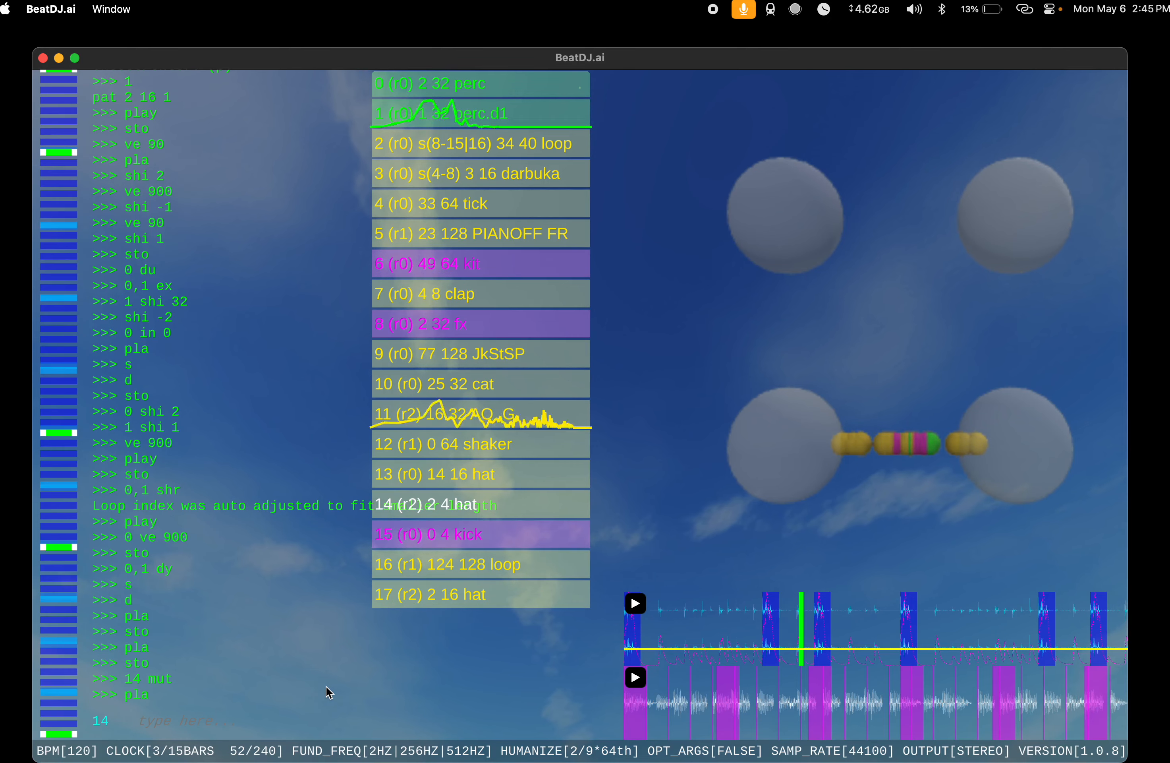
{"action": "type", "text": "mut off"}
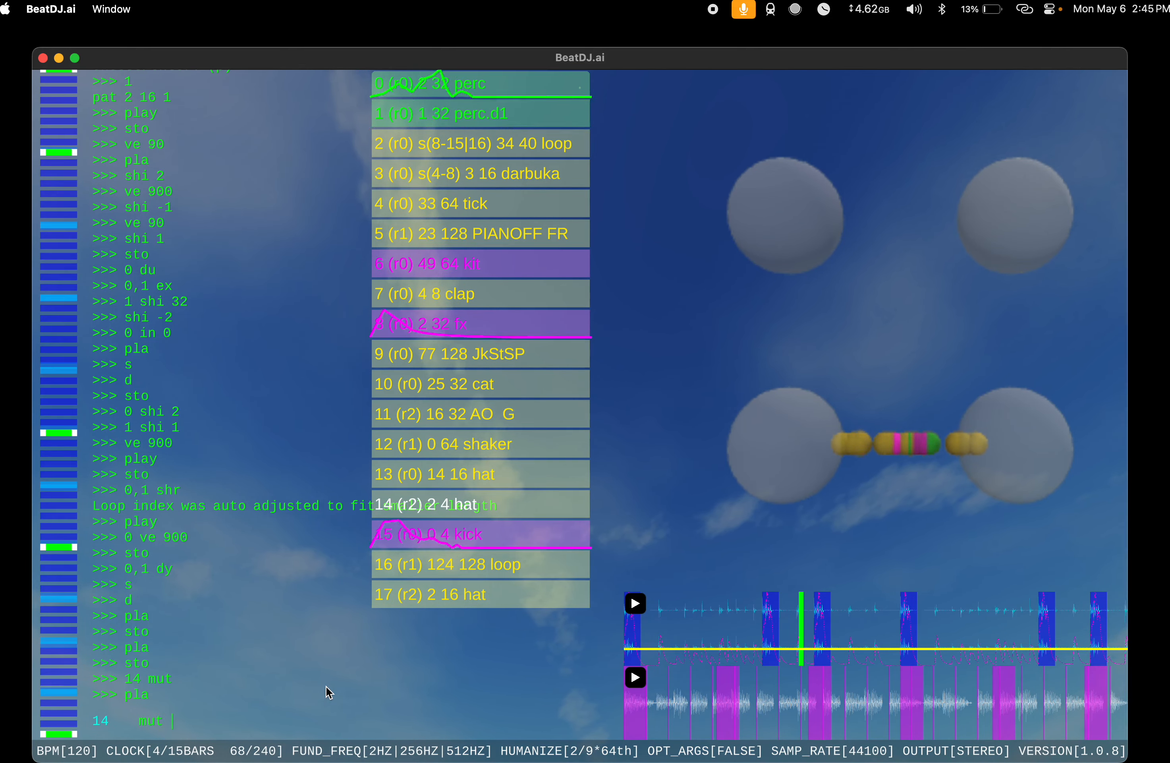
{"action": "key", "text": "Return"}
Step: Try spa 4 8 8 and spa 0 4 8 on the hat at index 14 while the song plays
{"action": "type", "text": "spa"}
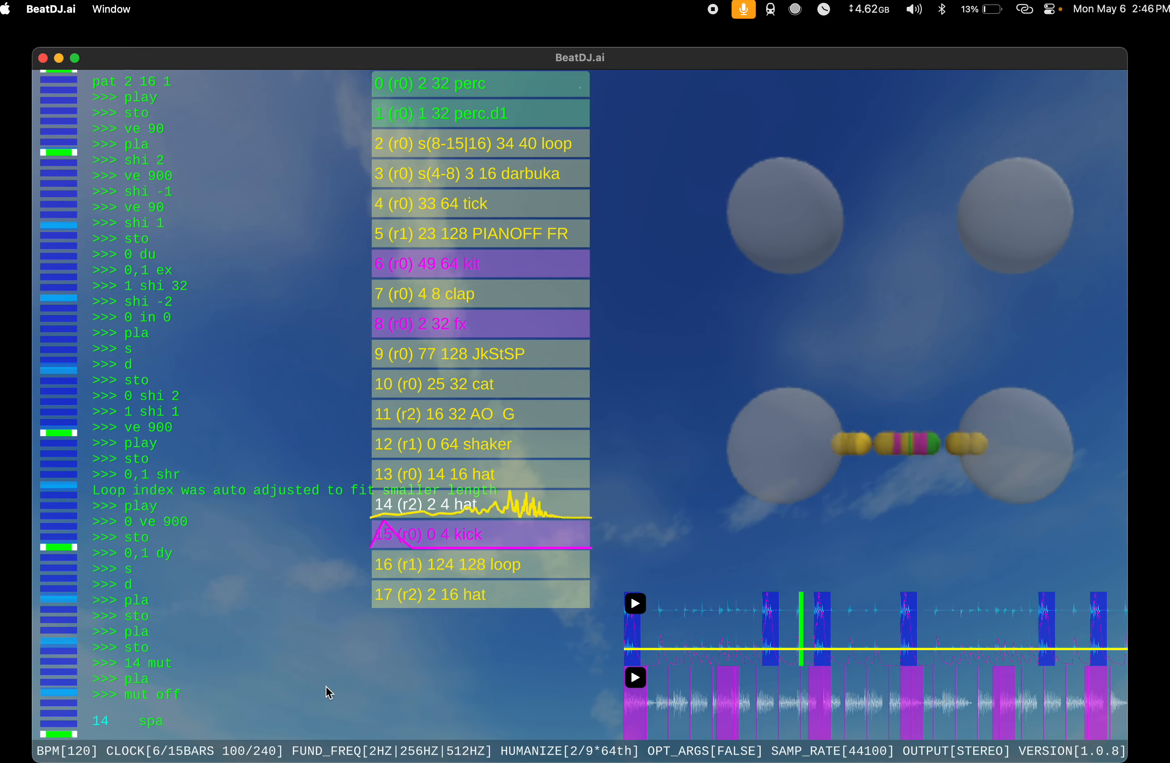
{"action": "type", "text": " 4 8 8"}
{"action": "key", "text": "Return"}
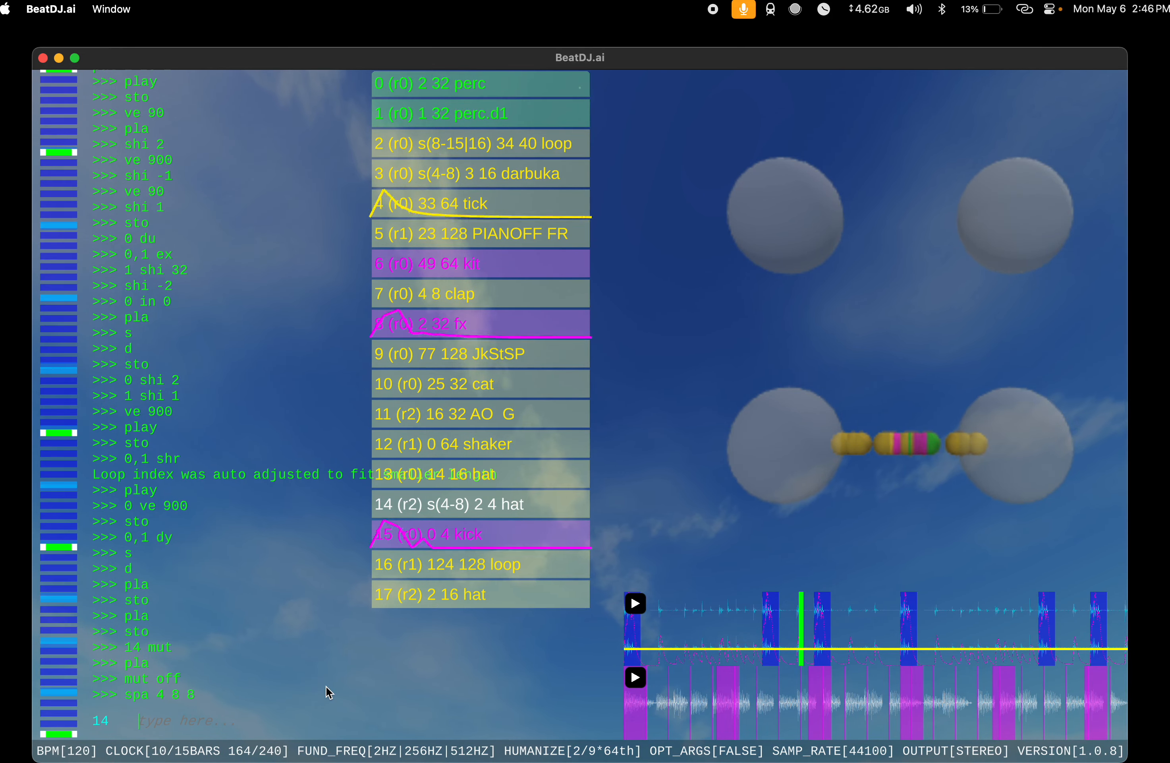
{"action": "type", "text": "spa "}
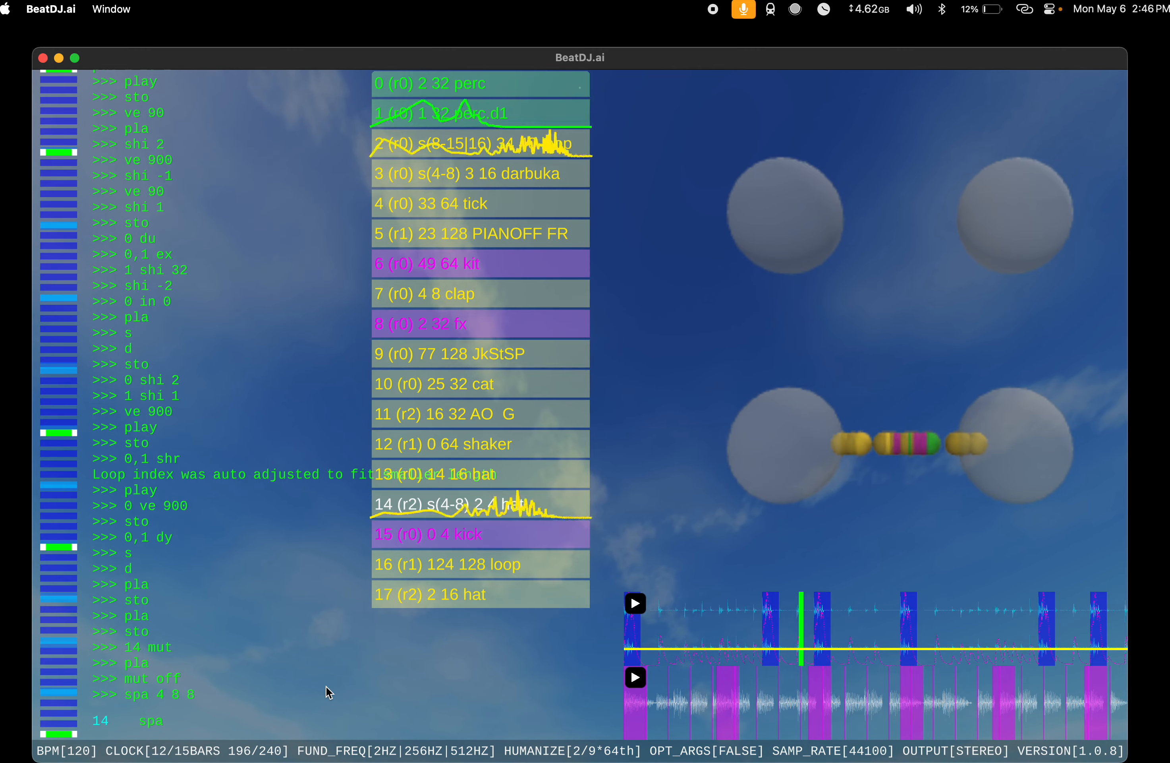
{"action": "type", "text": "0 4 8"}
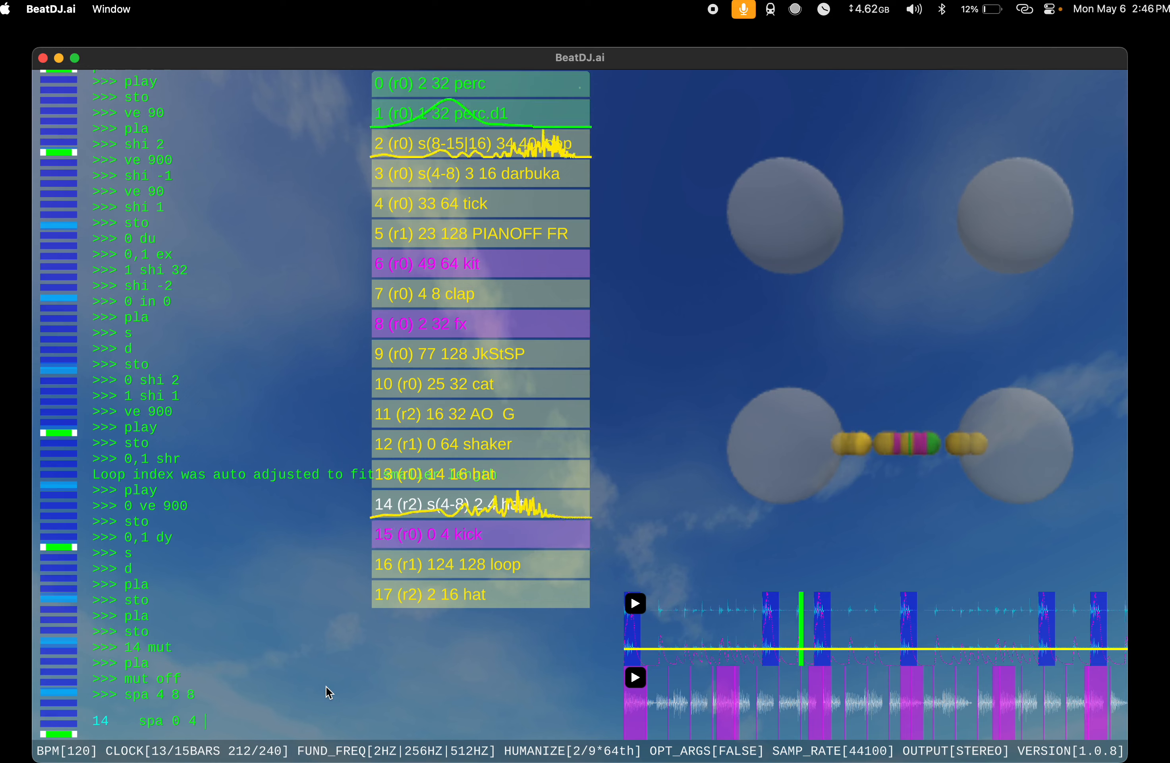
{"action": "key", "text": "Return"}
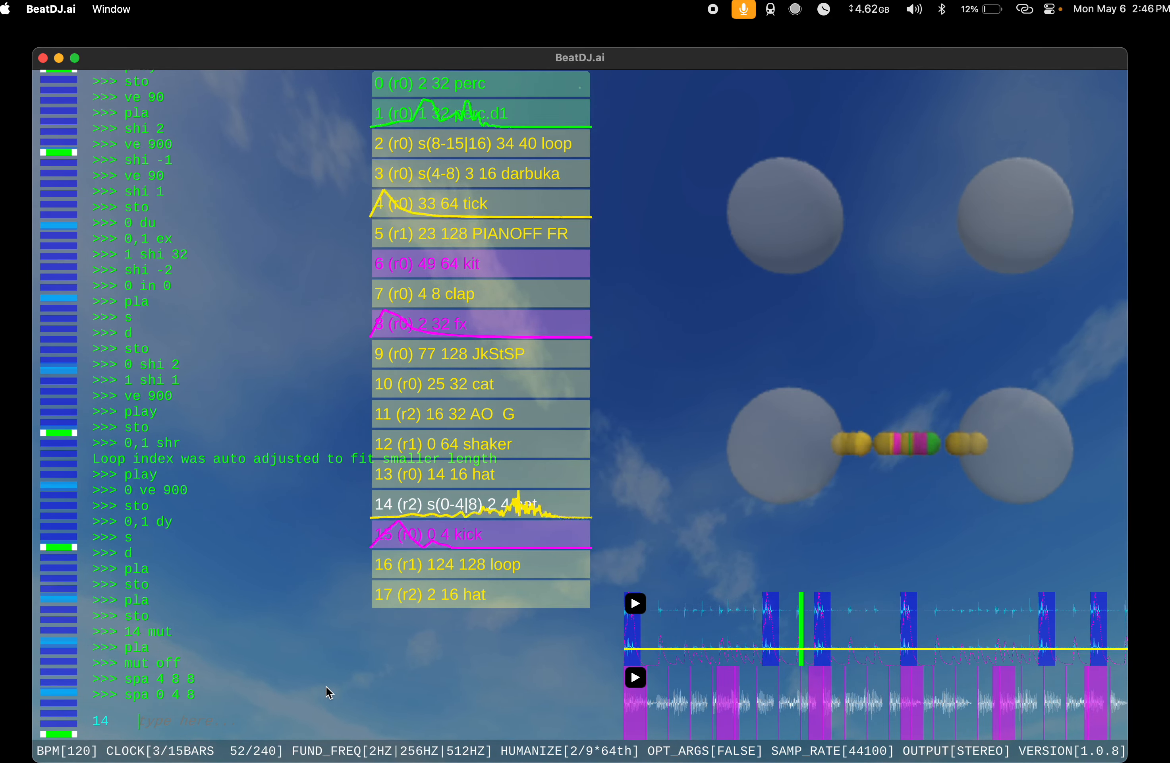
Step: Try spa 1 4 8 and spa 2 4 8 on the hat at index 14 while listening
{"action": "type", "text": "spa 1"}
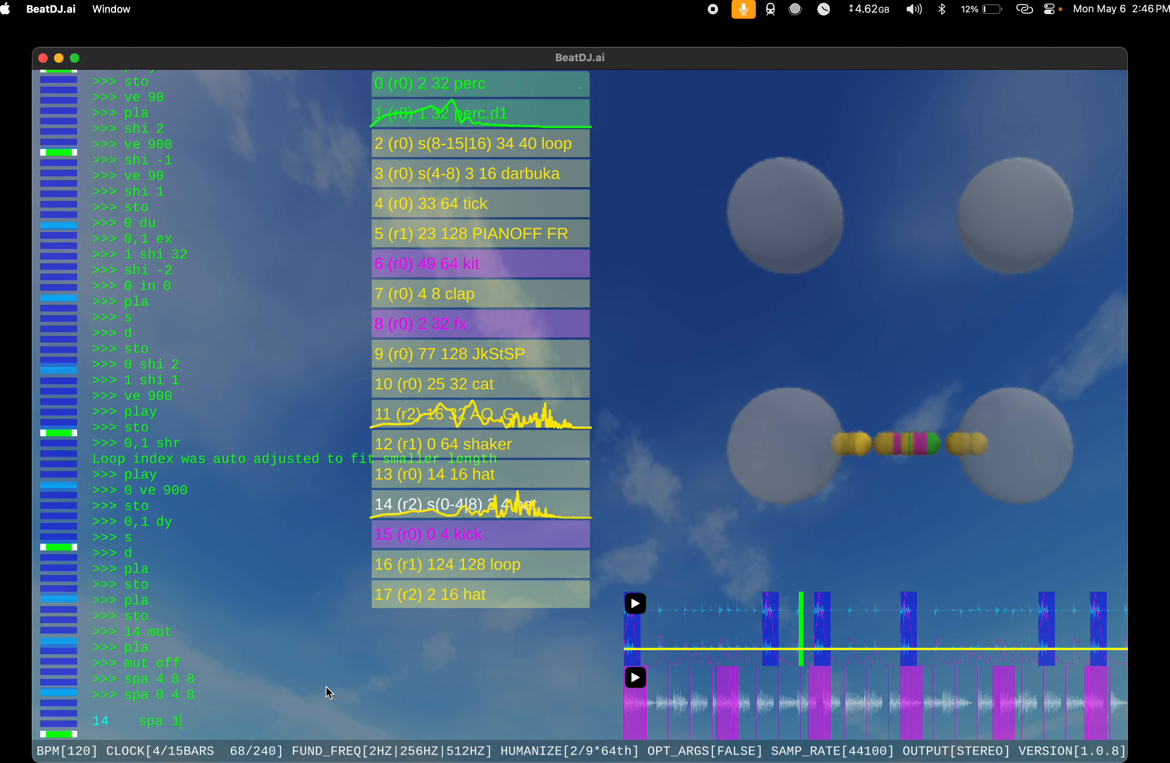
{"action": "type", "text": " 4 8"}
{"action": "key", "text": "Return"}
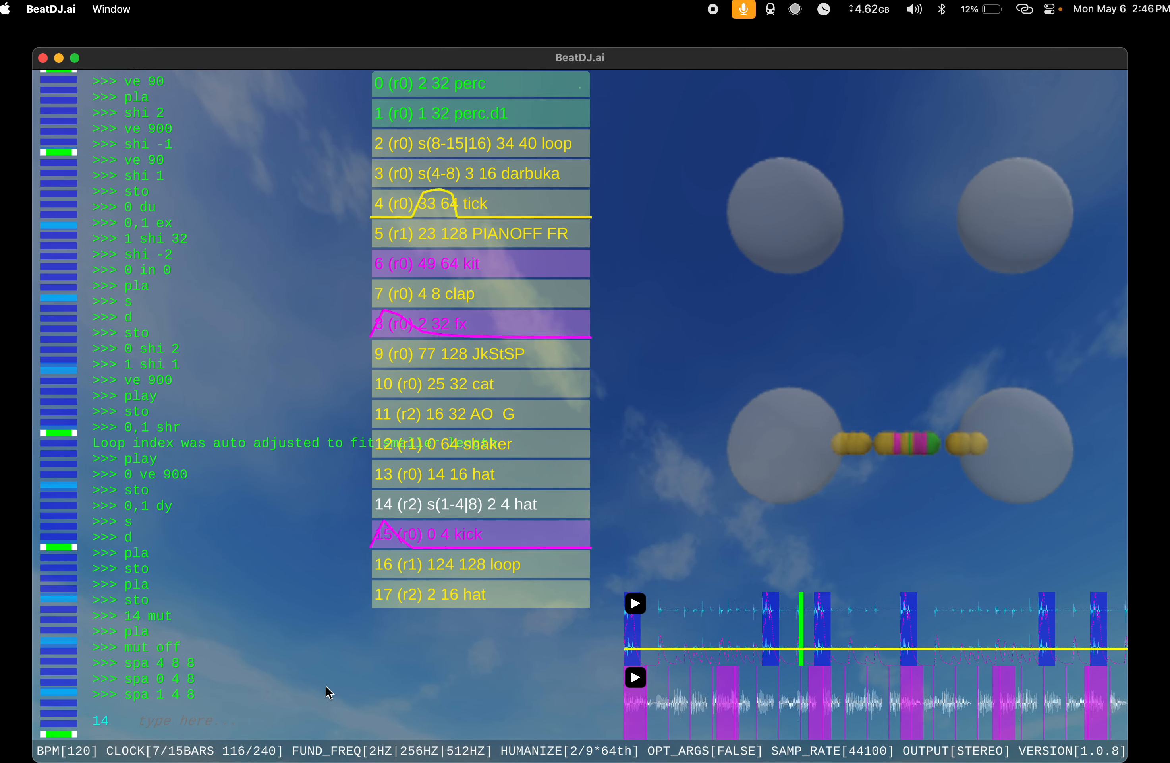
{"action": "key", "text": "XF86AudioRaiseVolume"}
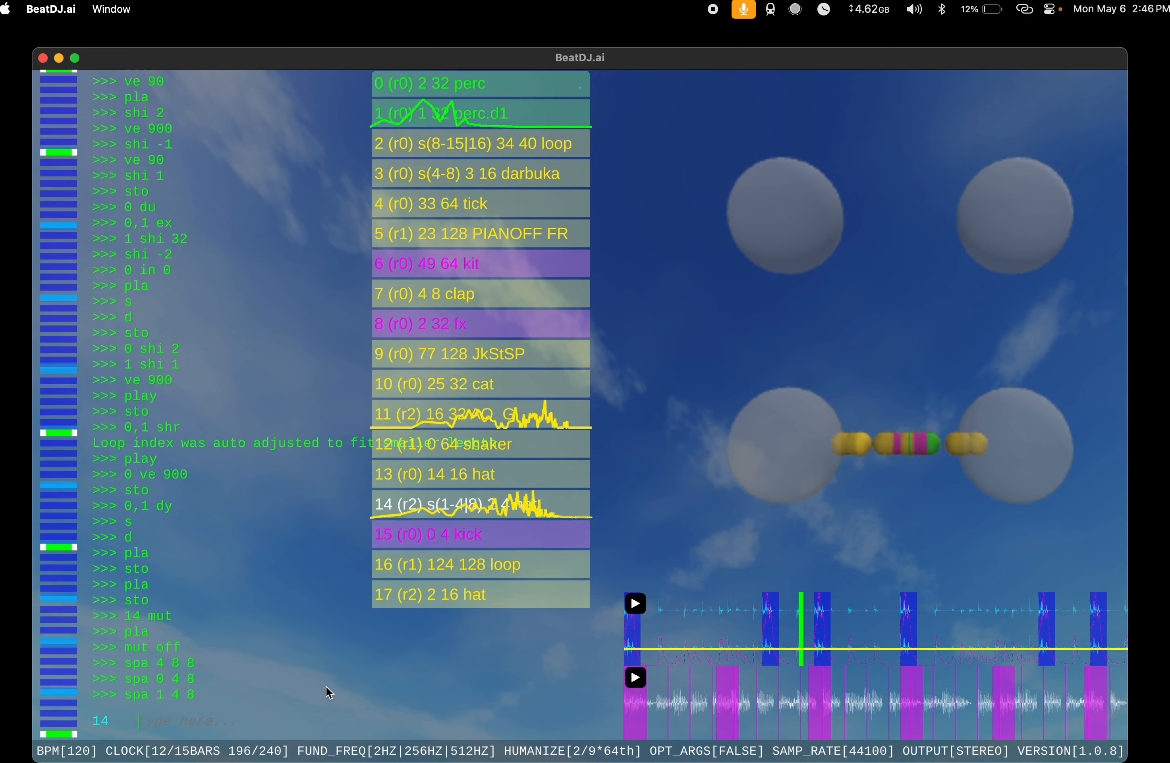
{"action": "type", "text": "spa "}
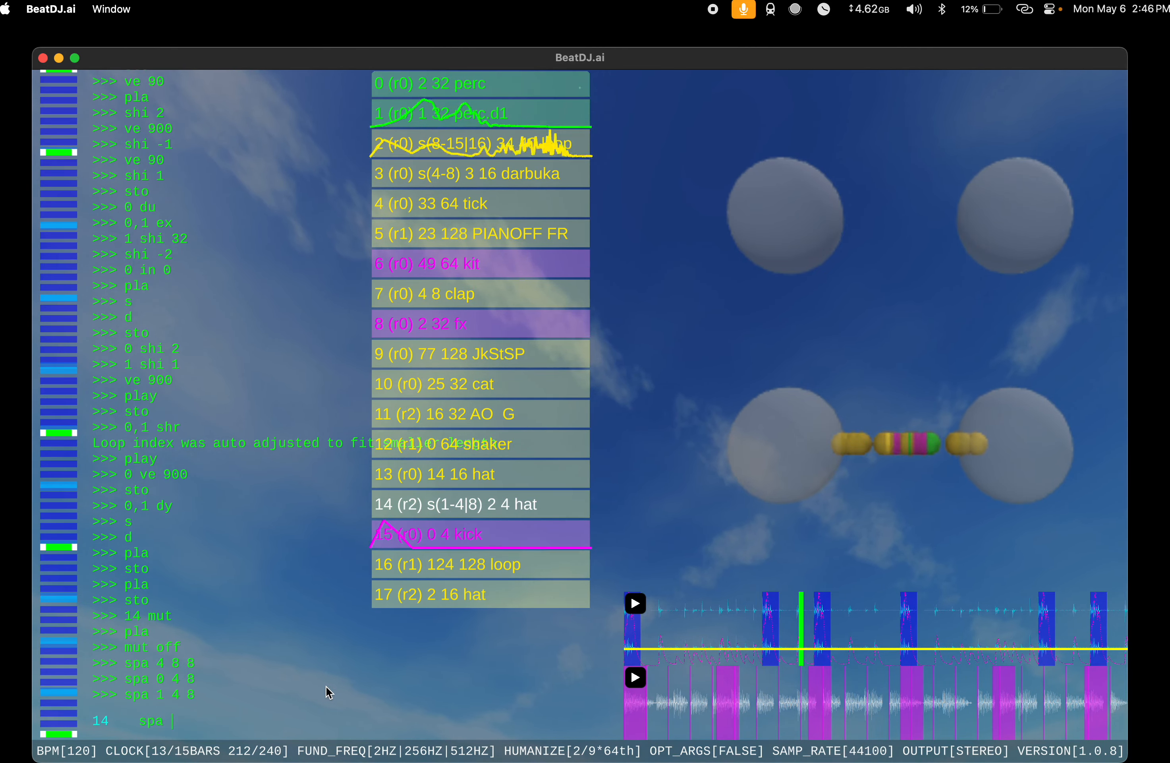
{"action": "type", "text": "2 4 8"}
{"action": "key", "text": "Return"}
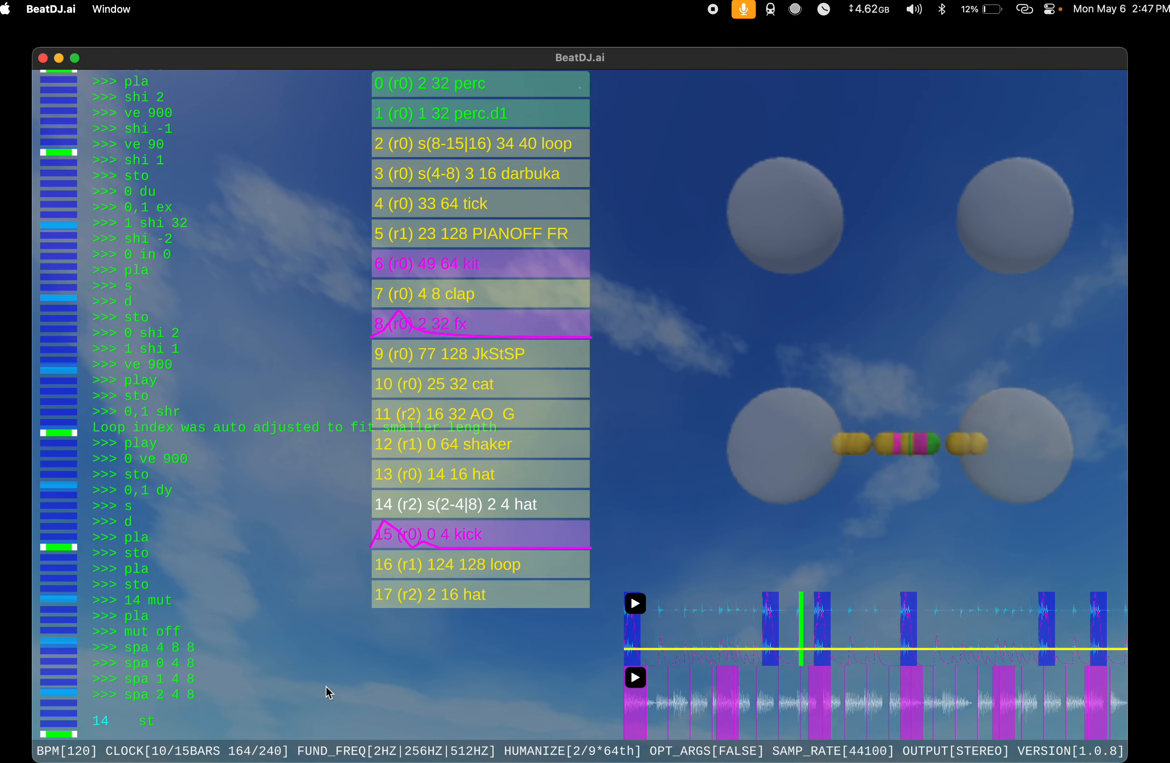
Step: Run v 4 and ve 90 on the loop at index 16
{"action": "key", "text": "BackSpace"}
{"action": "key", "text": "BackSpace"}
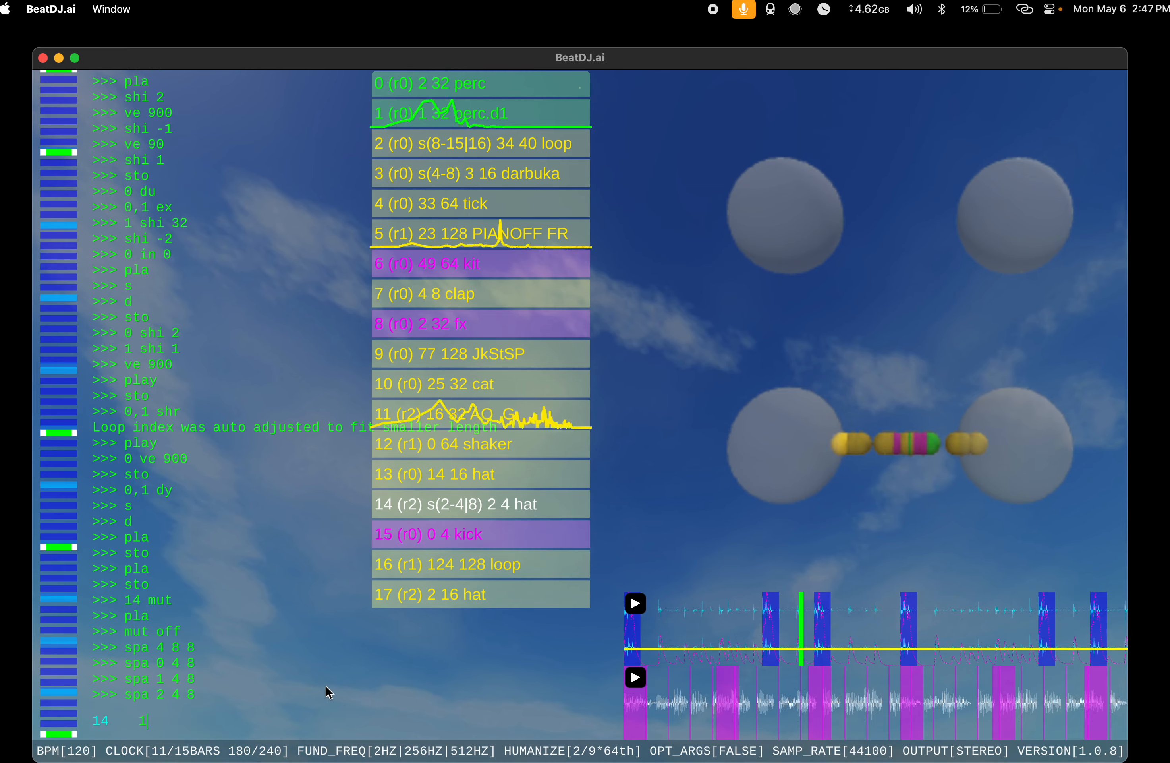
{"action": "type", "text": "16 v 4"}
{"action": "key", "text": "Return"}
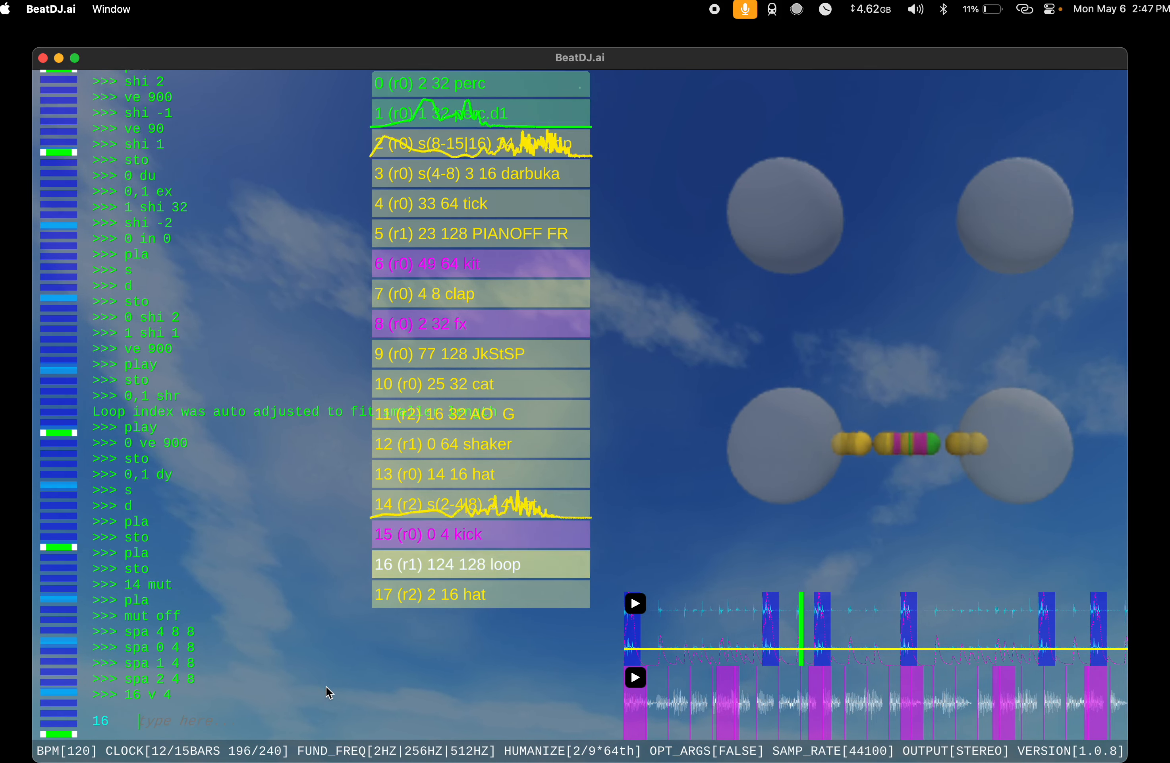
{"action": "type", "text": "ve 90"}
{"action": "key", "text": "Return"}
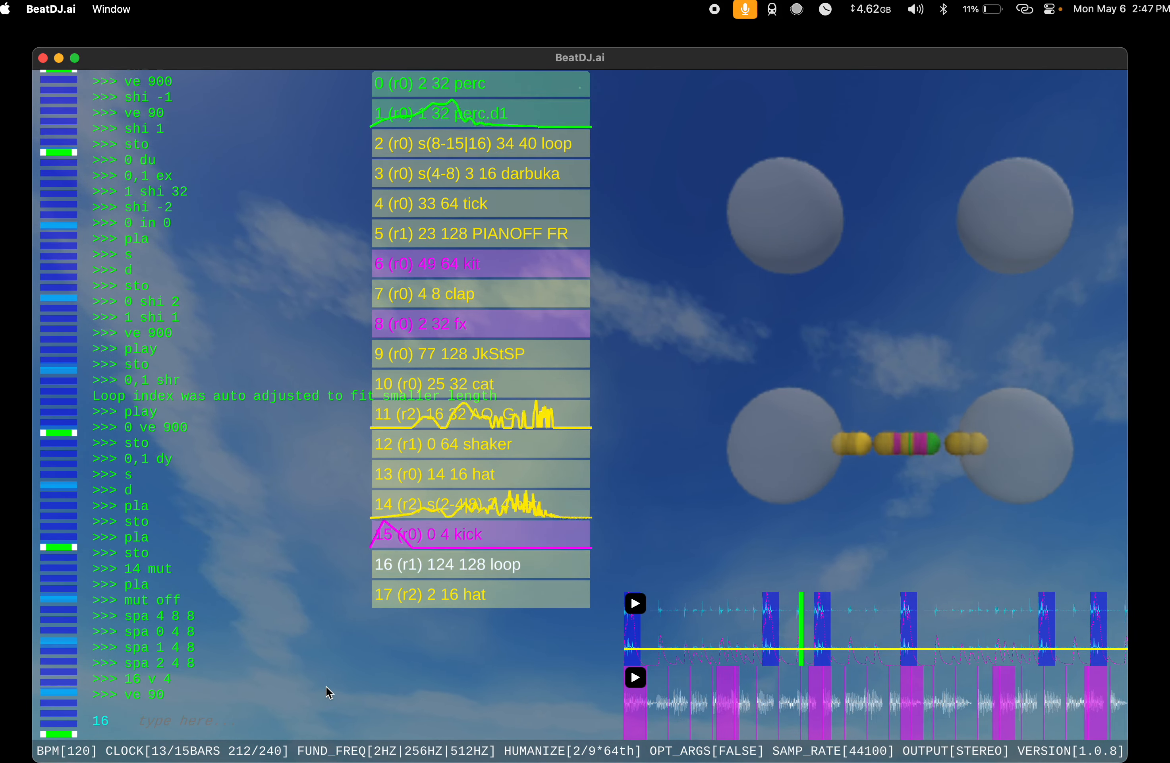
Step: Stop playback, apply spa 16 32 32 to both perc instruments, and play the song
{"action": "type", "text": "sto"}
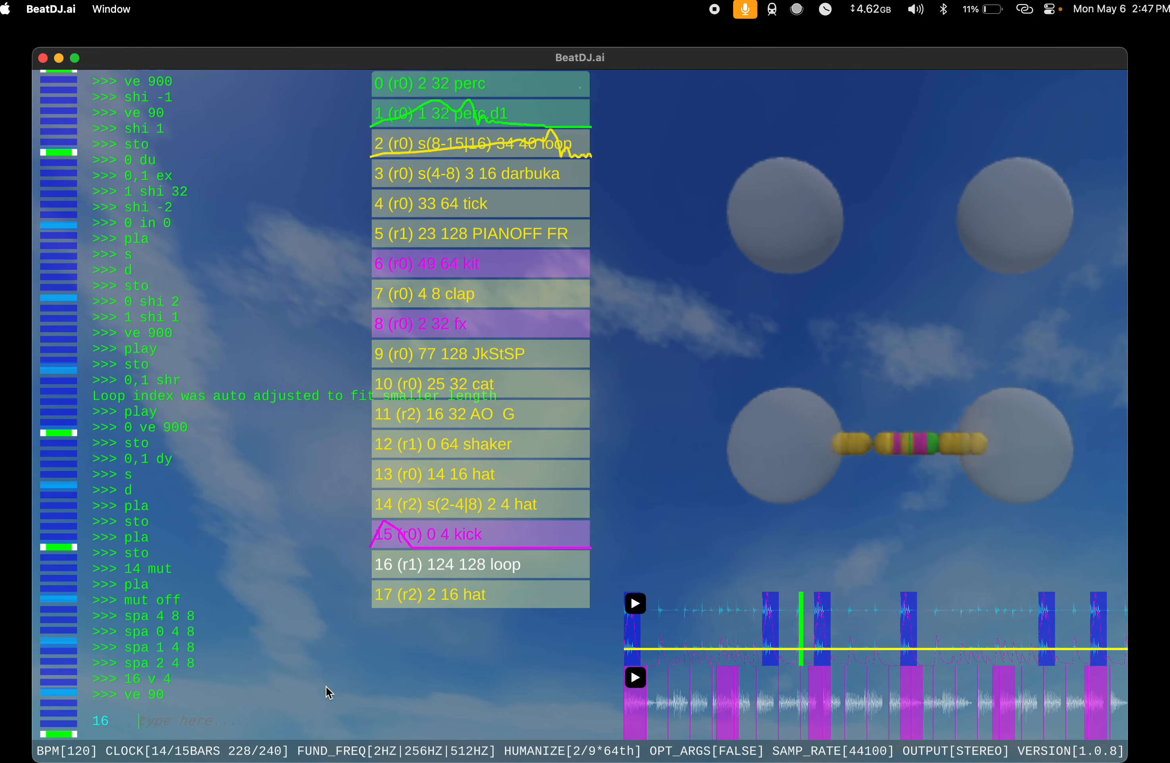
{"action": "key", "text": "Return"}
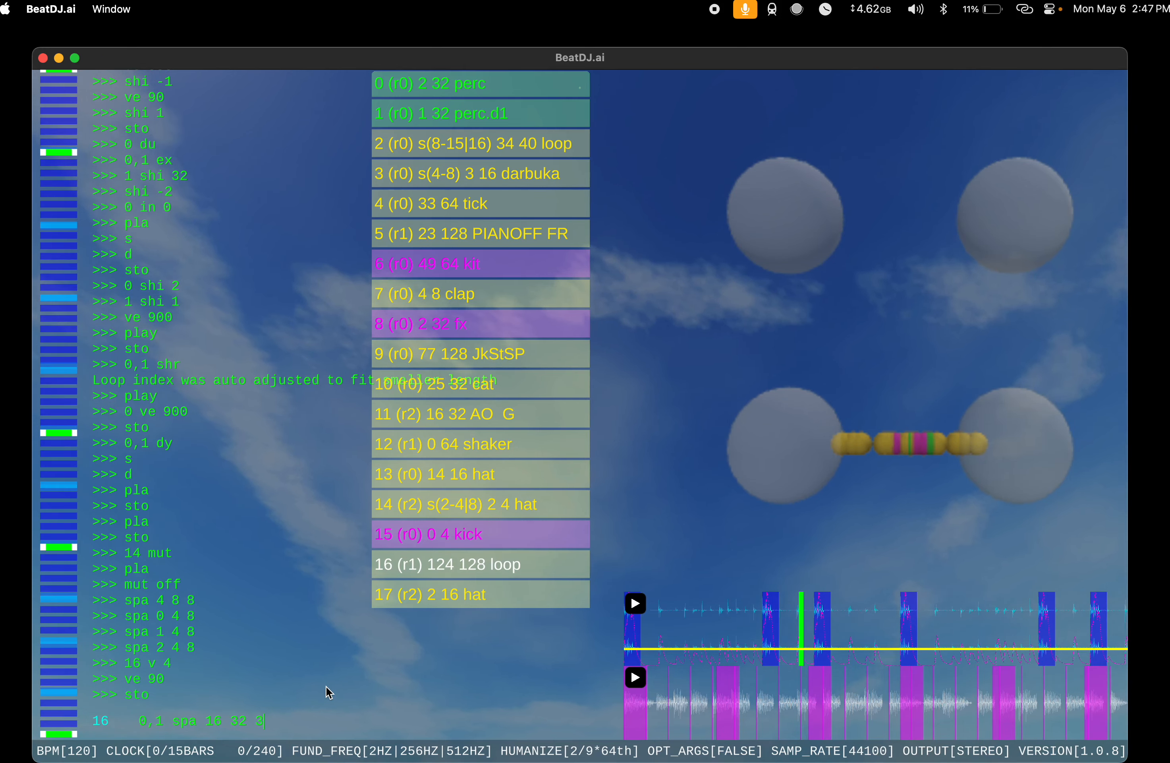
{"action": "key", "text": "Return"}
{"action": "type", "text": "play"}
{"action": "key", "text": "Return"}
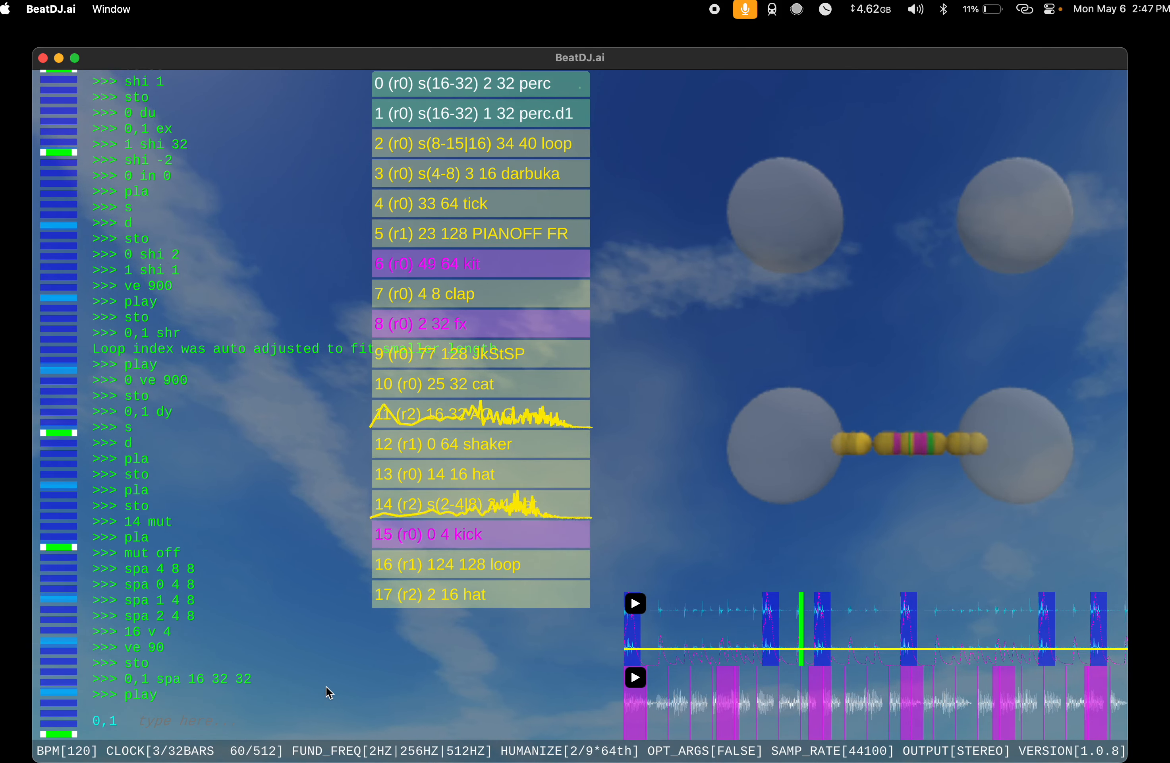
Step: Run ex on the AO G instrument at index 11 and spa 2 4 4 on hat 14
{"action": "type", "text": "11 ex"}
{"action": "key", "text": "Return"}
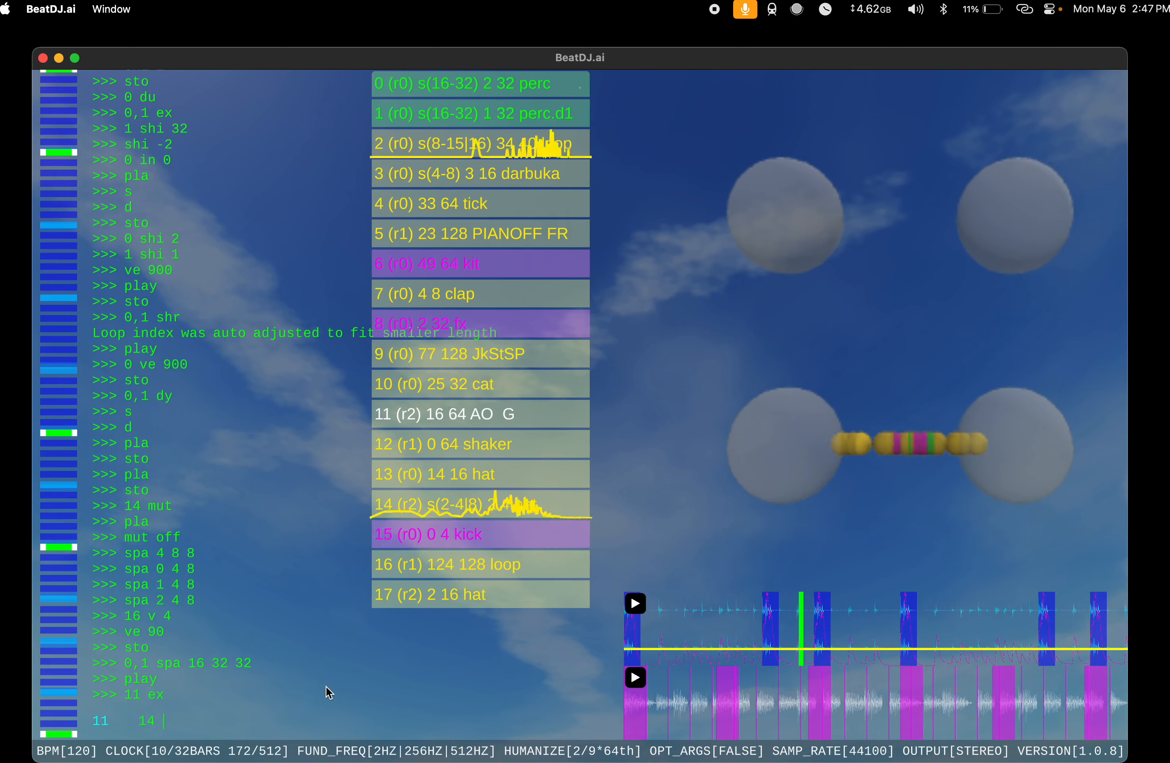
{"action": "type", "text": "spa"}
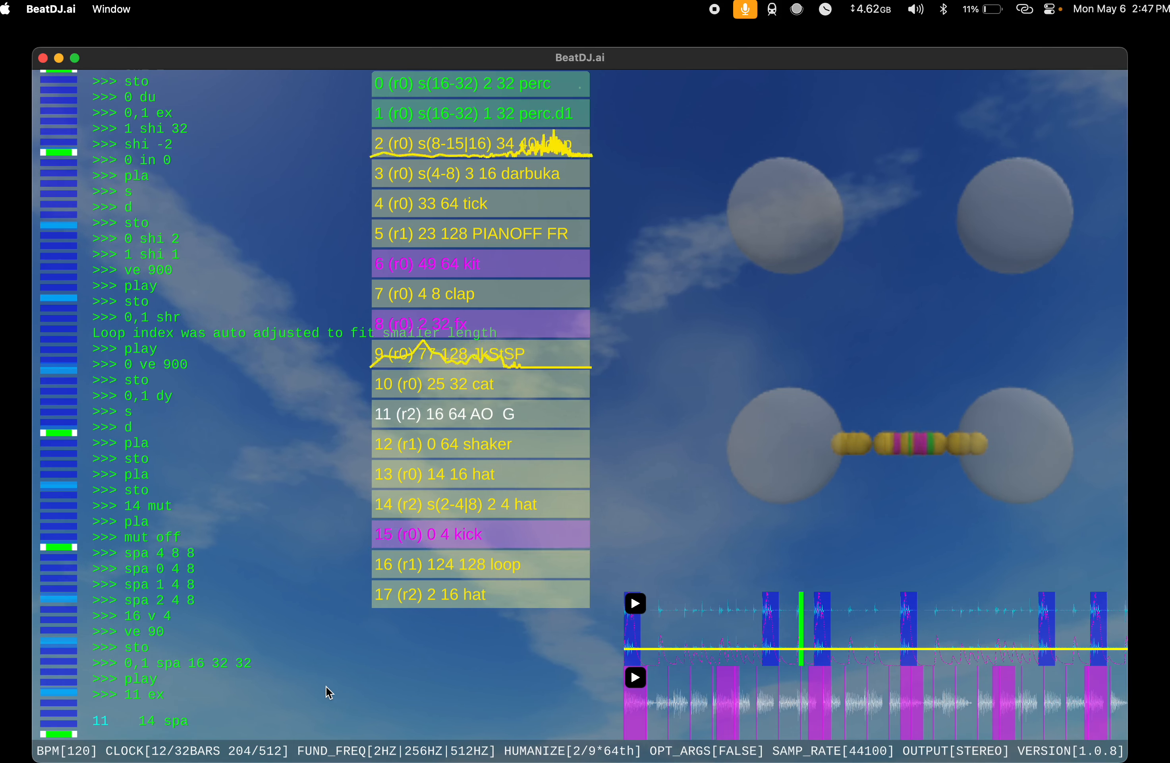
{"action": "type", "text": " 2 4 4"}
{"action": "key", "text": "Return"}
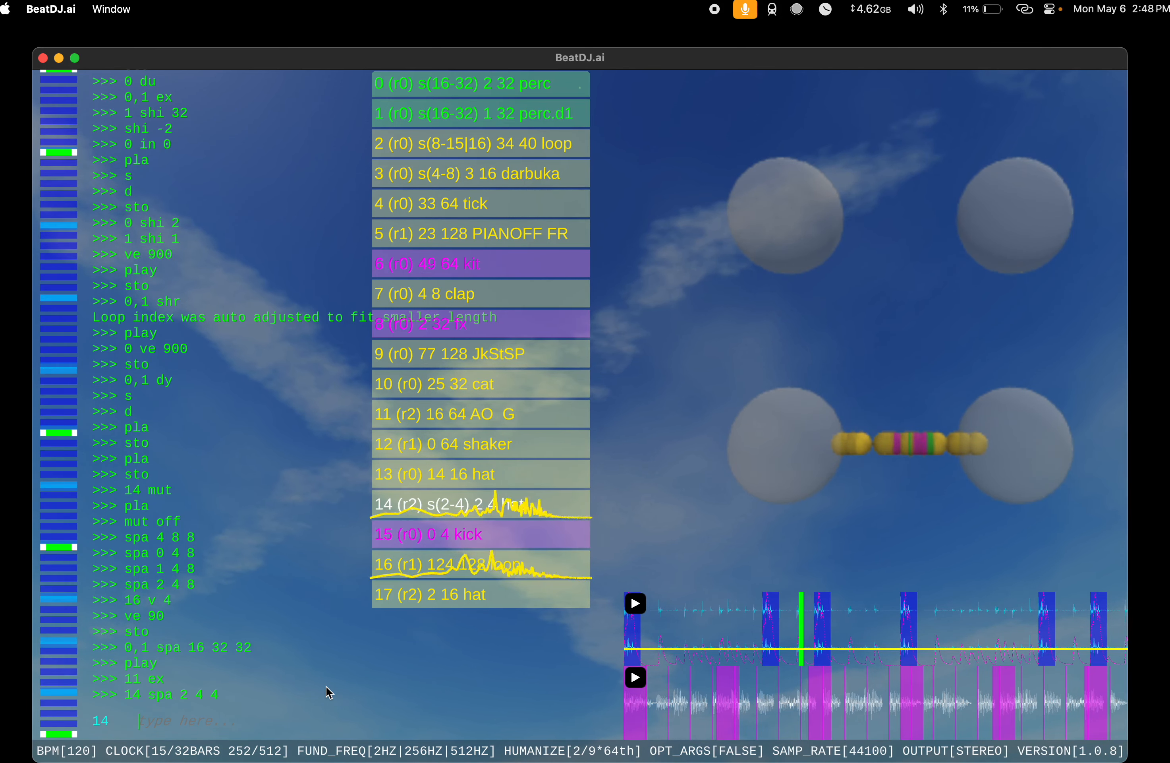
Step: Set the lpf effect on rack 2 to 3.5 and refine it to 3
{"action": "type", "text": "rac 2 lp"}
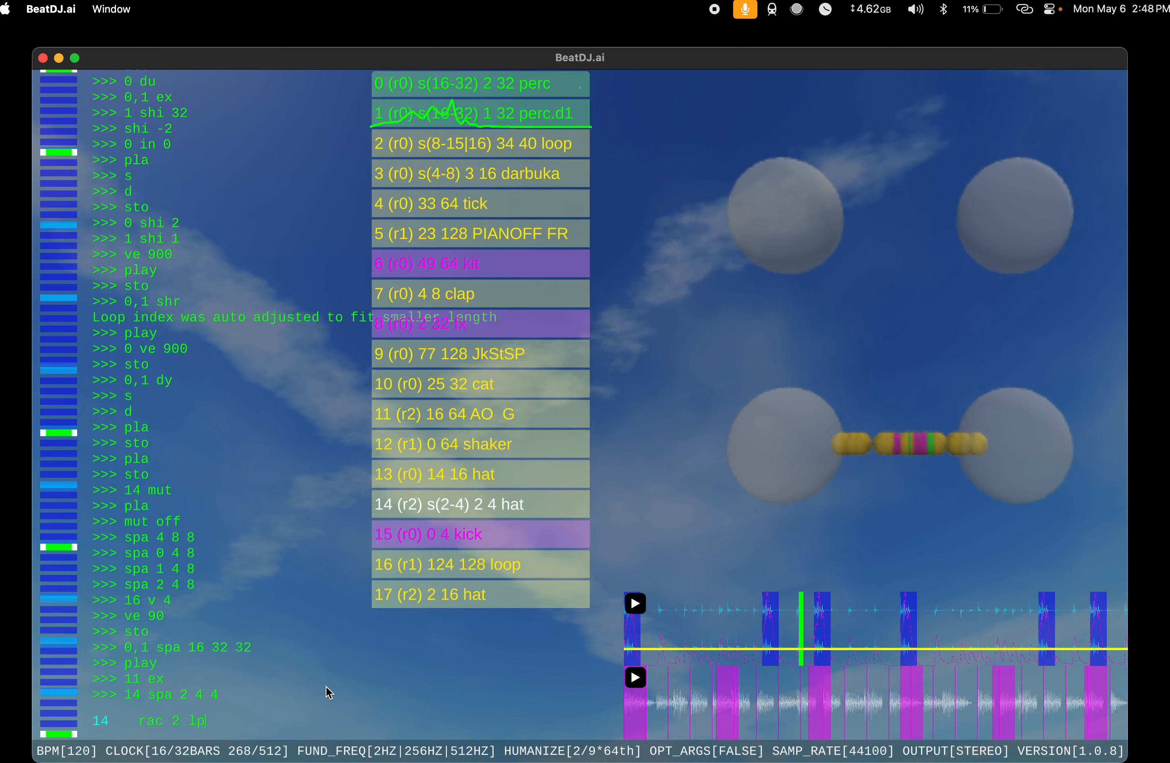
{"action": "type", "text": "f 3"}
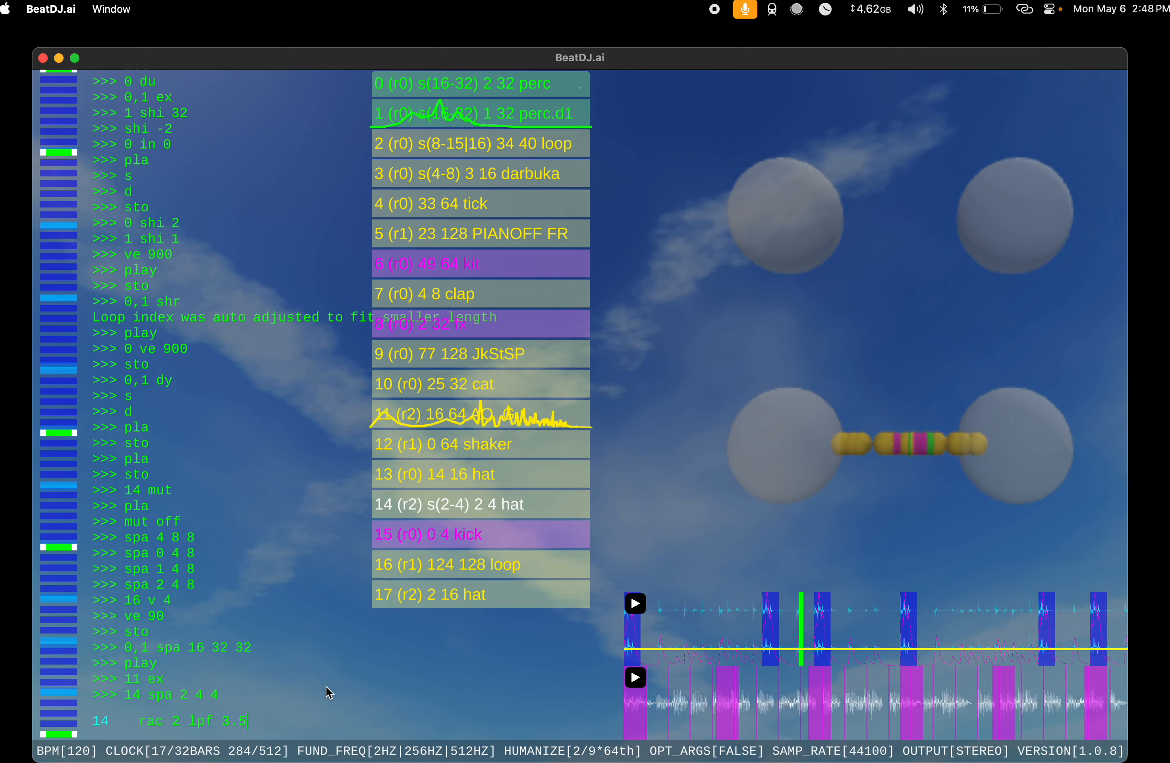
{"action": "type", "text": ".5"}
{"action": "key", "text": "Return"}
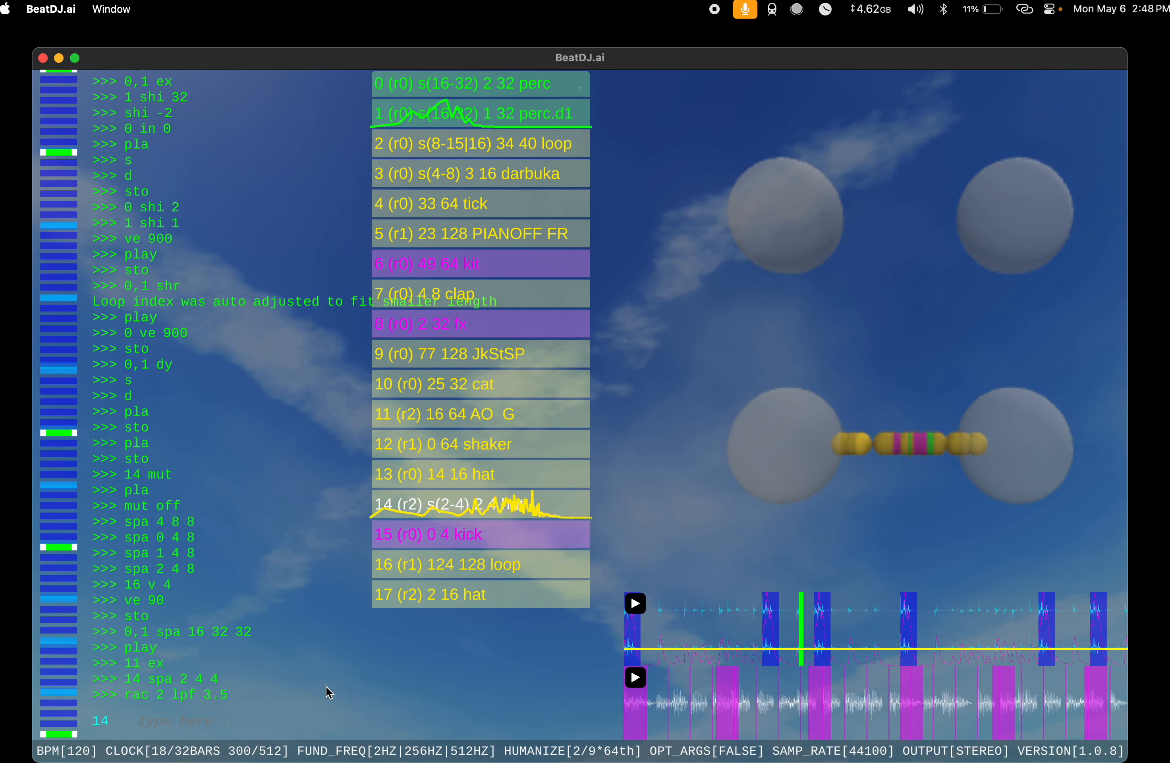
{"action": "key", "text": "Up"}
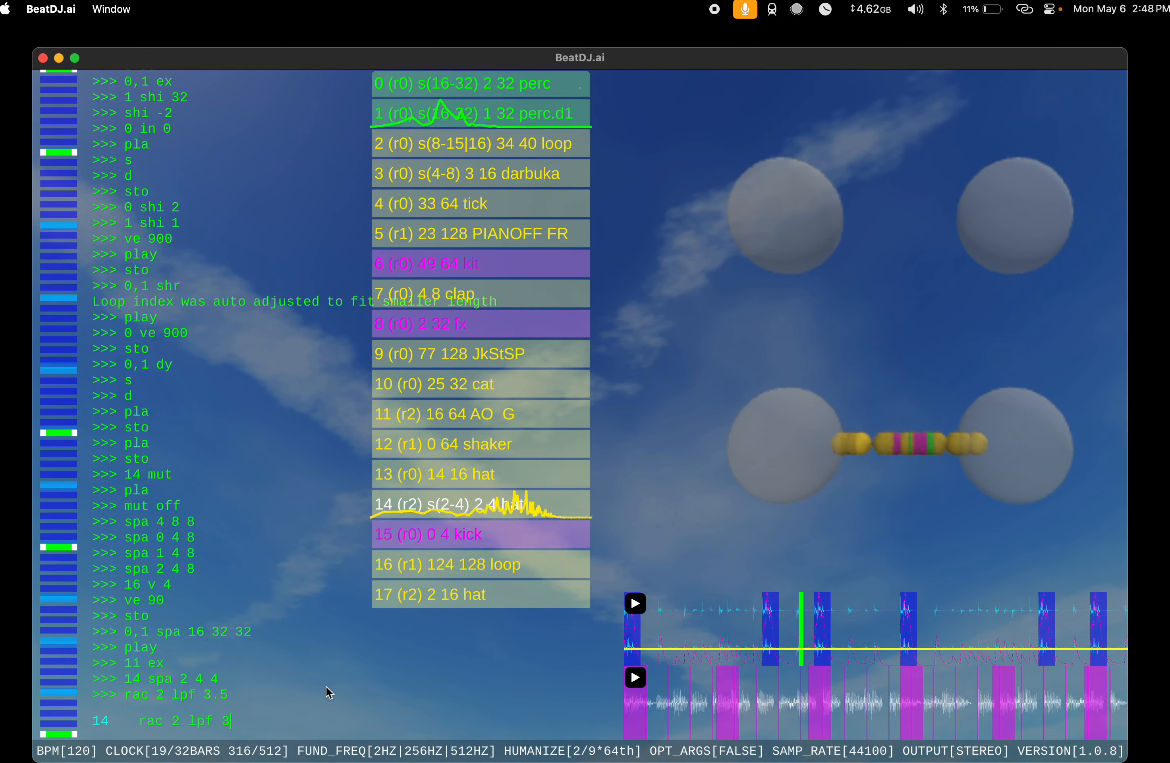
{"action": "key", "text": "Return"}
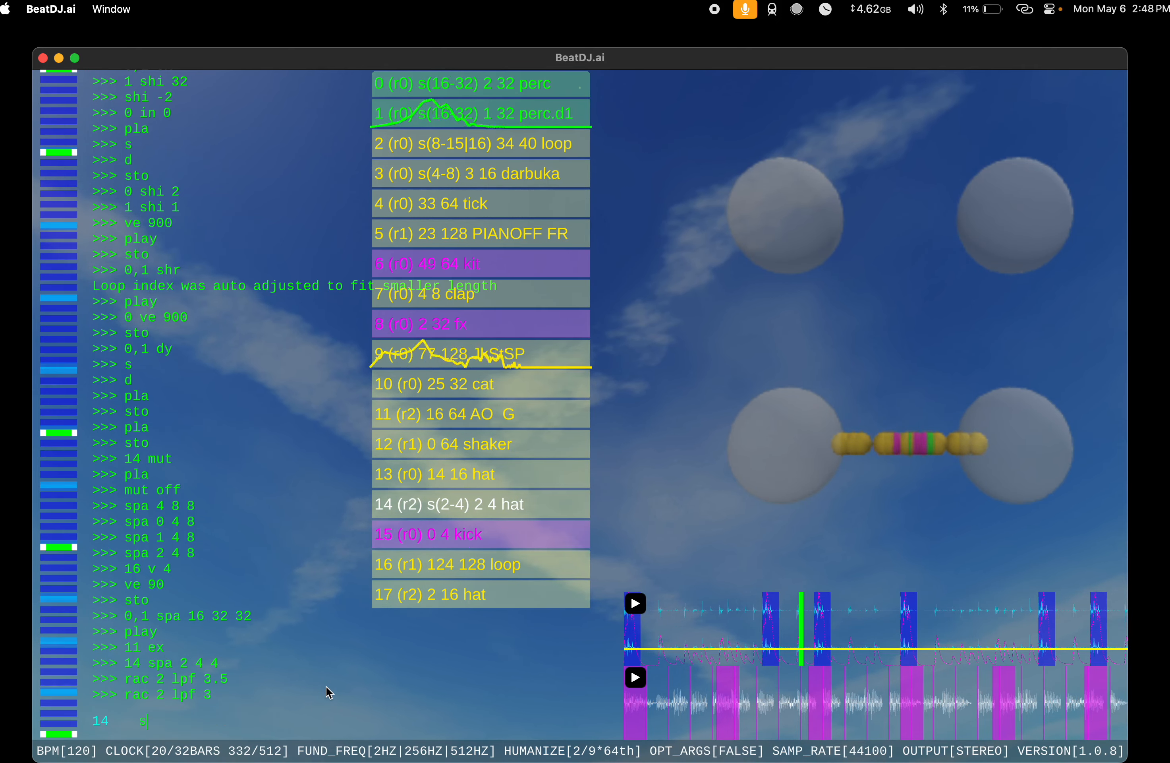
Step: Add a new instrument with s and run ex on it twice to extend its loop to 64
{"action": "type", "text": "s"}
{"action": "key", "text": "Return"}
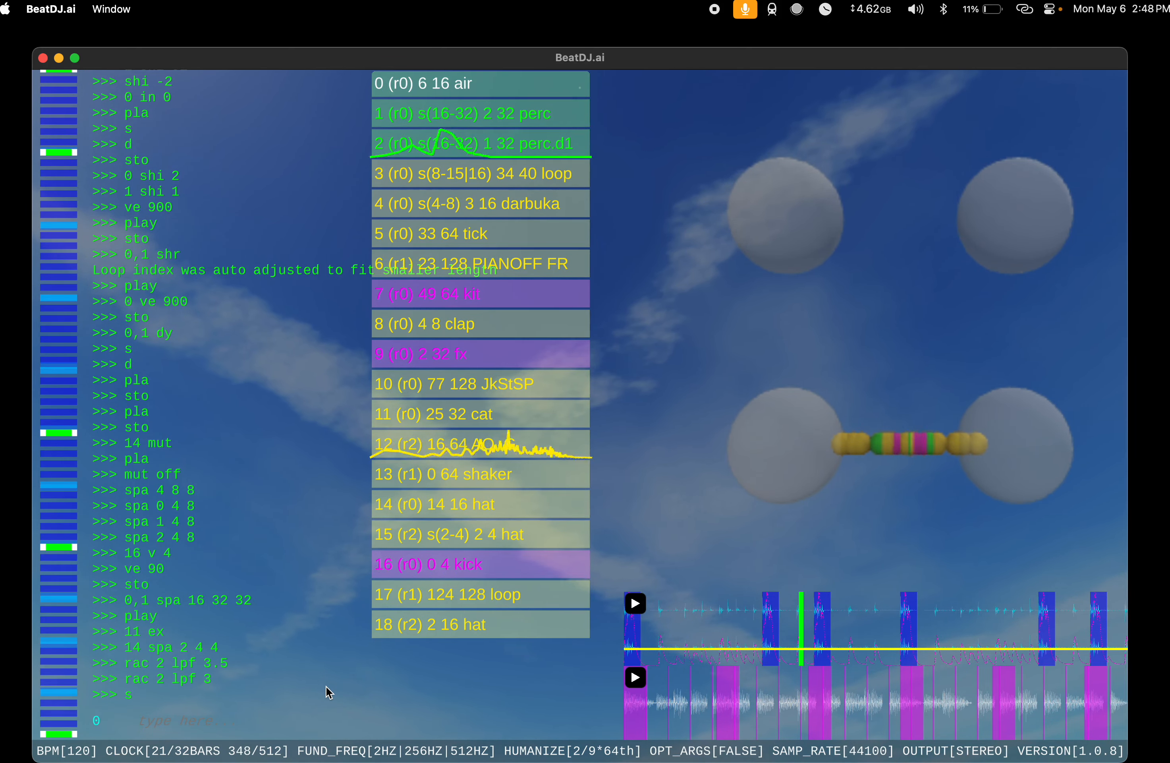
{"action": "type", "text": "ex"}
{"action": "key", "text": "Return"}
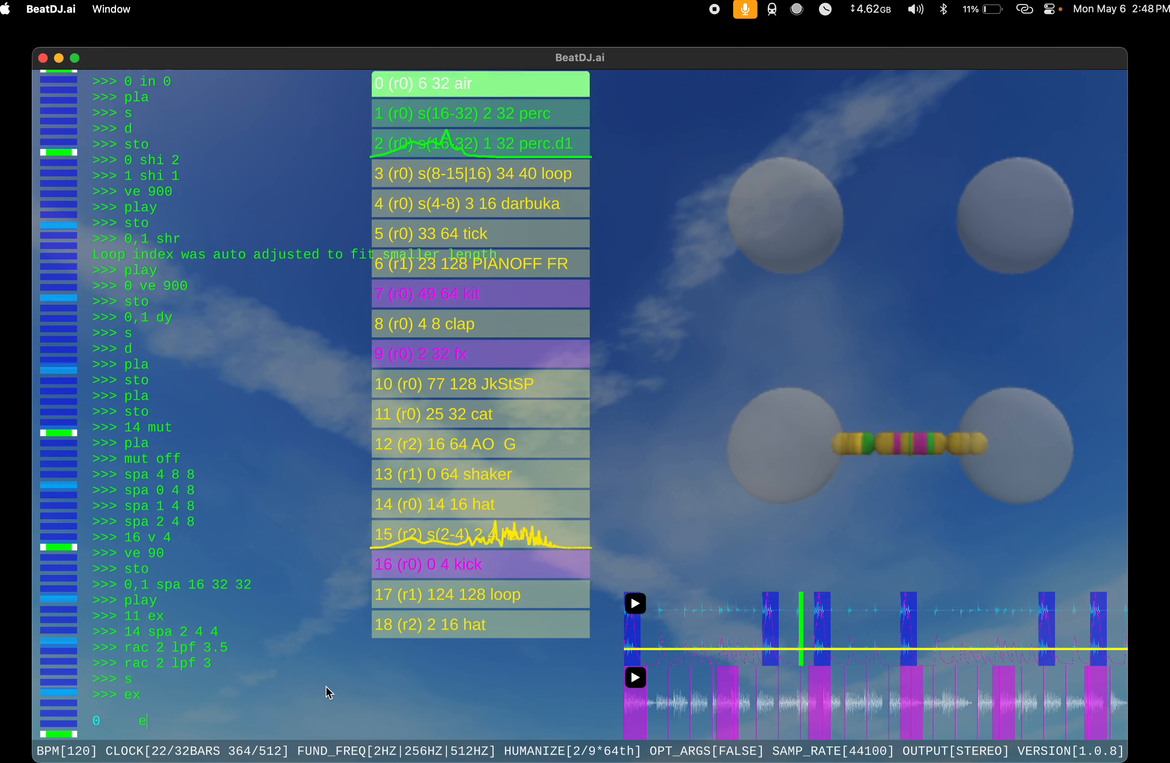
{"action": "type", "text": "ee"}
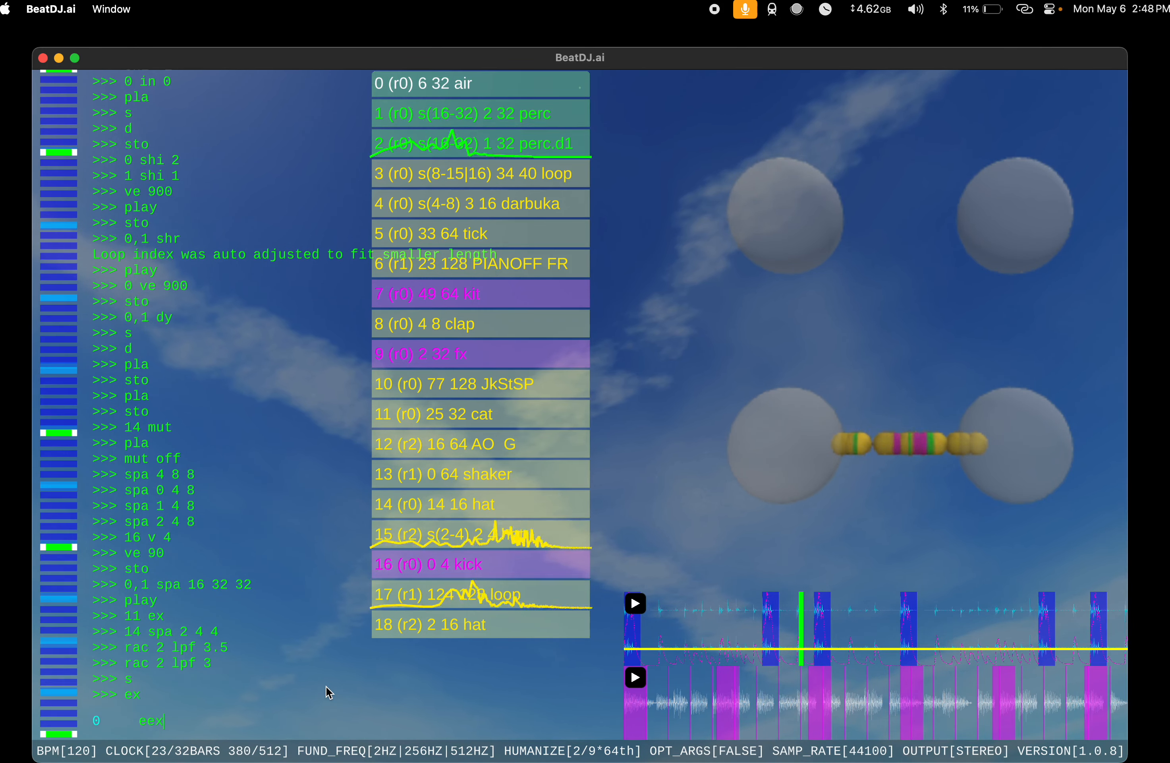
{"action": "type", "text": "x"}
{"action": "key", "text": "Return"}
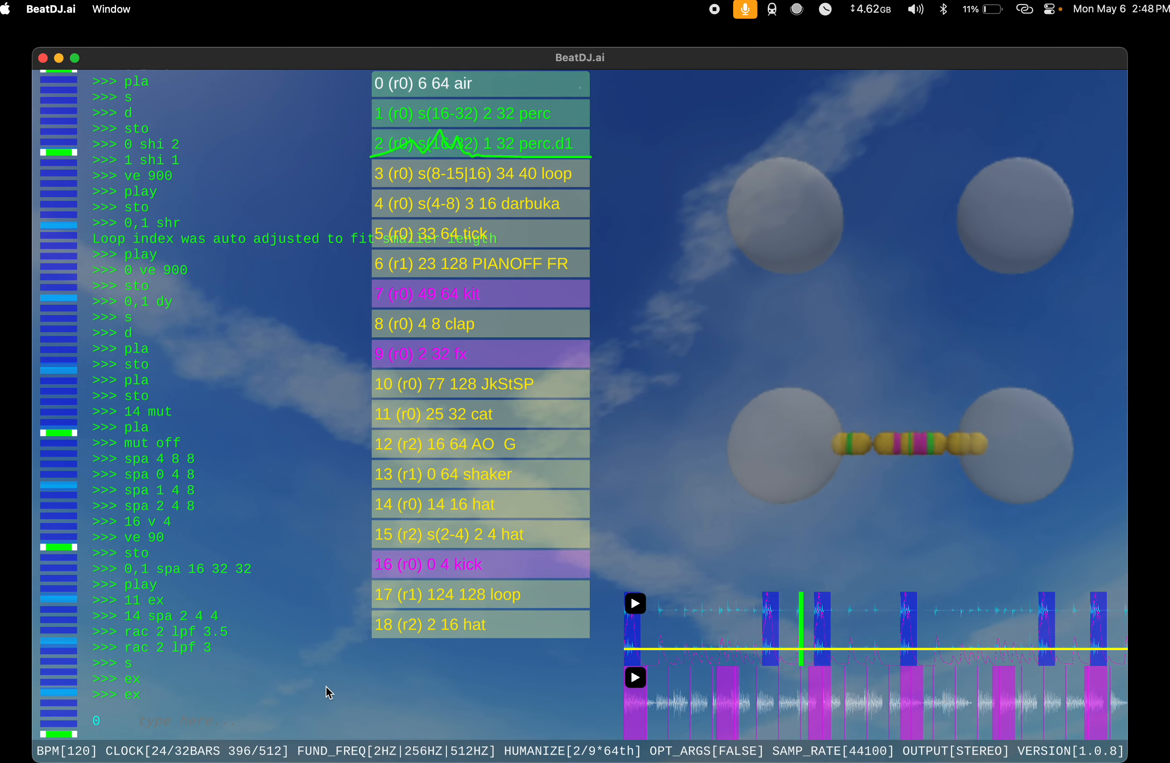
Step: Run shi 32, ex and shi 64 on the air instrument and assign it to rack 1
{"action": "type", "text": "shi 32"}
{"action": "key", "text": "Return"}
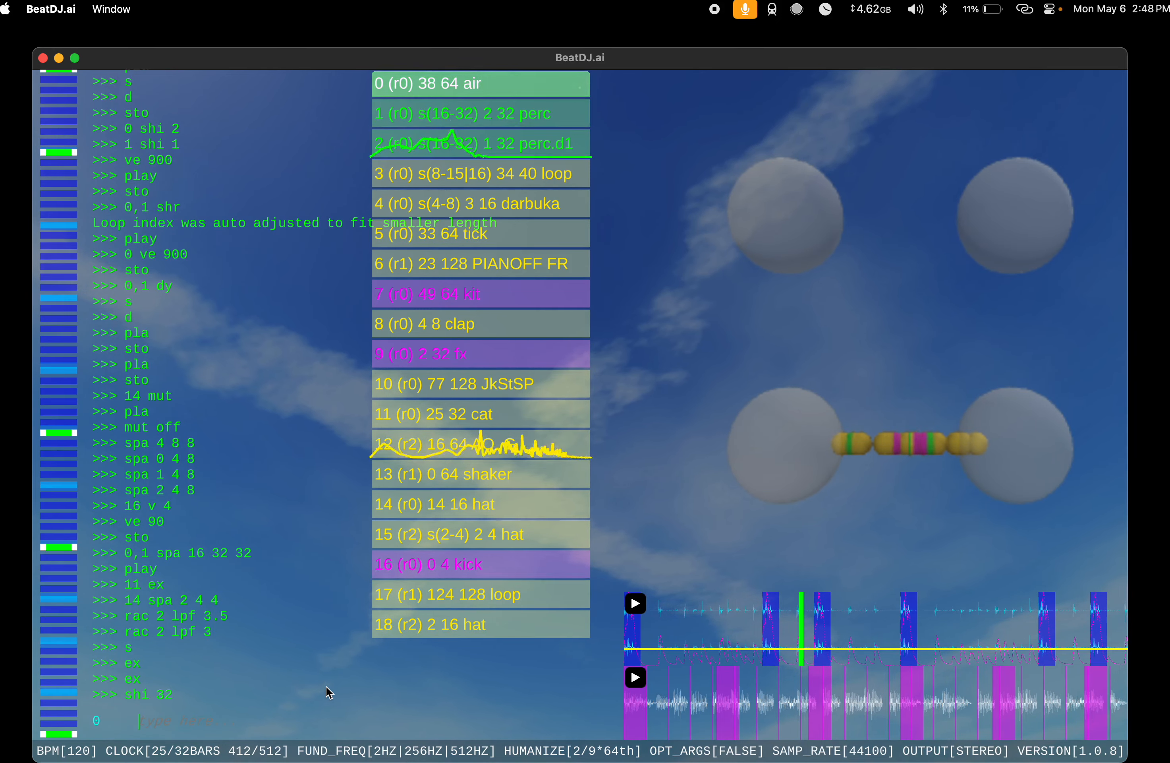
{"action": "type", "text": "ex"}
{"action": "key", "text": "Return"}
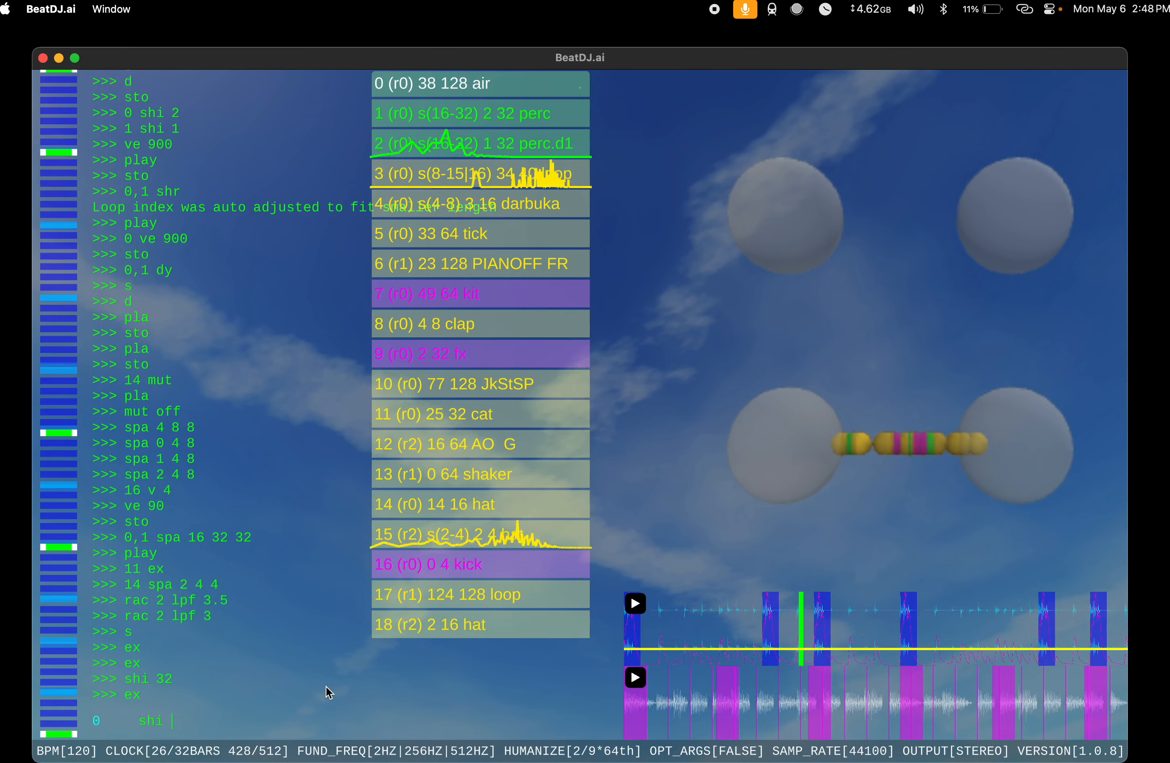
{"action": "type", "text": "shi 64"}
{"action": "key", "text": "Return"}
{"action": "type", "text": "rac 1"}
{"action": "key", "text": "Return"}
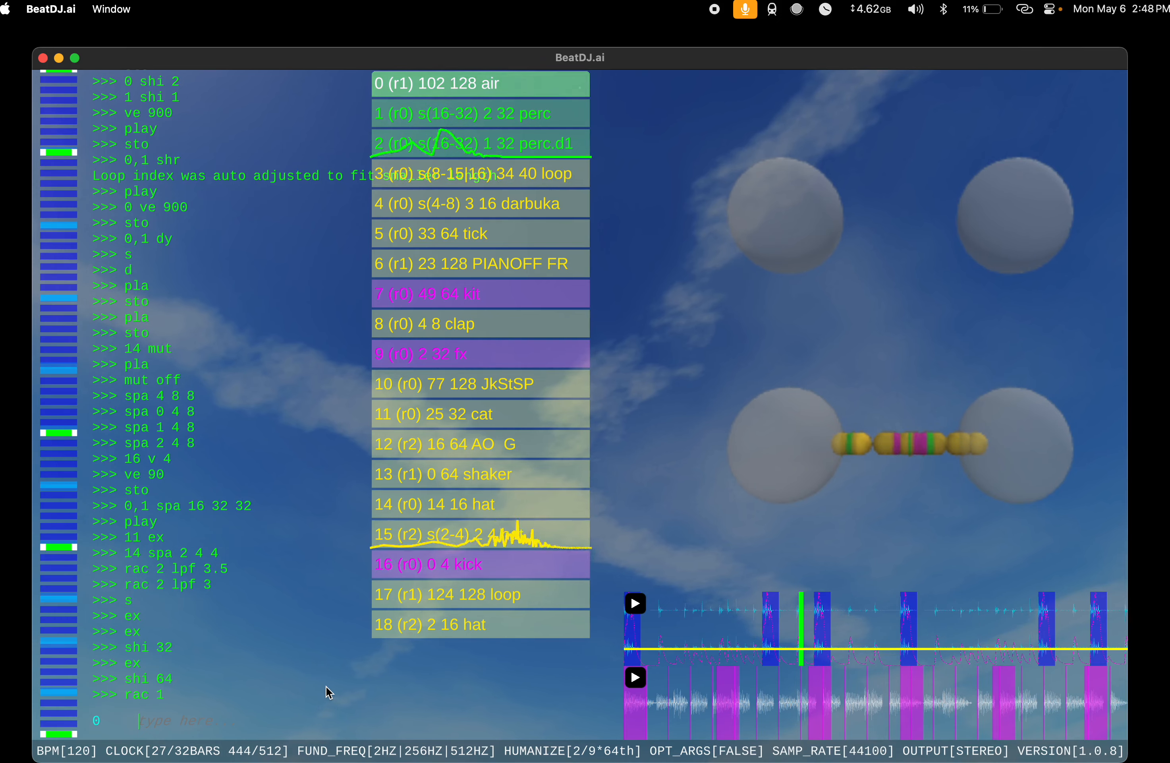
Step: Run ex twice more on the air instrument to extend its loop to 512
{"action": "type", "text": "ex"}
{"action": "key", "text": "Return"}
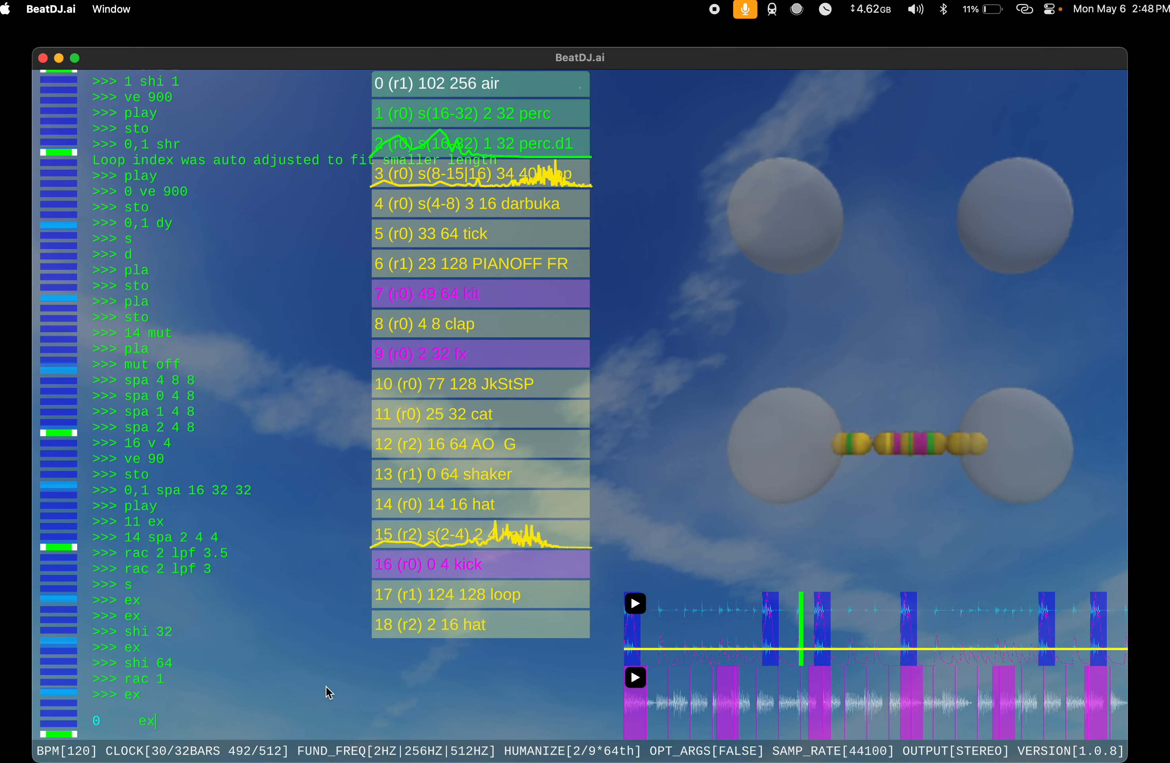
{"action": "type", "text": "ex"}
{"action": "key", "text": "Return"}
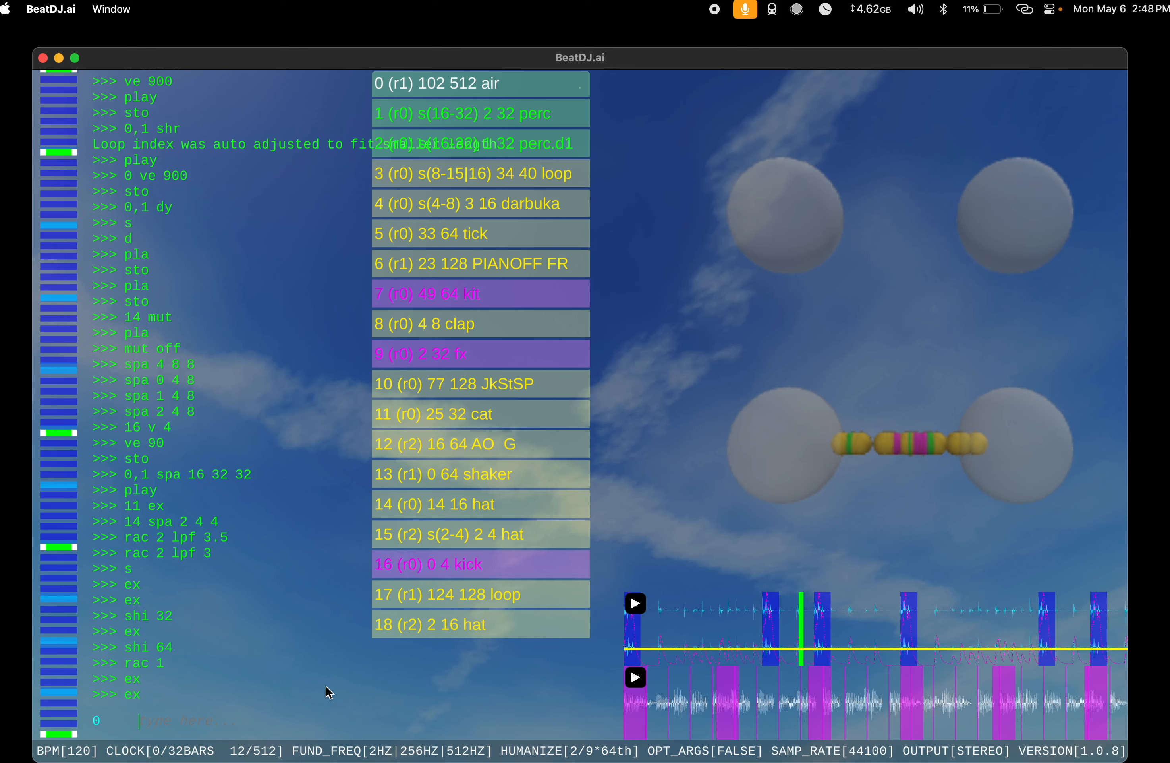
Step: Add another instrument with s, then run mel 0 -1, v and ve 09 on it
{"action": "type", "text": "s"}
{"action": "key", "text": "Return"}
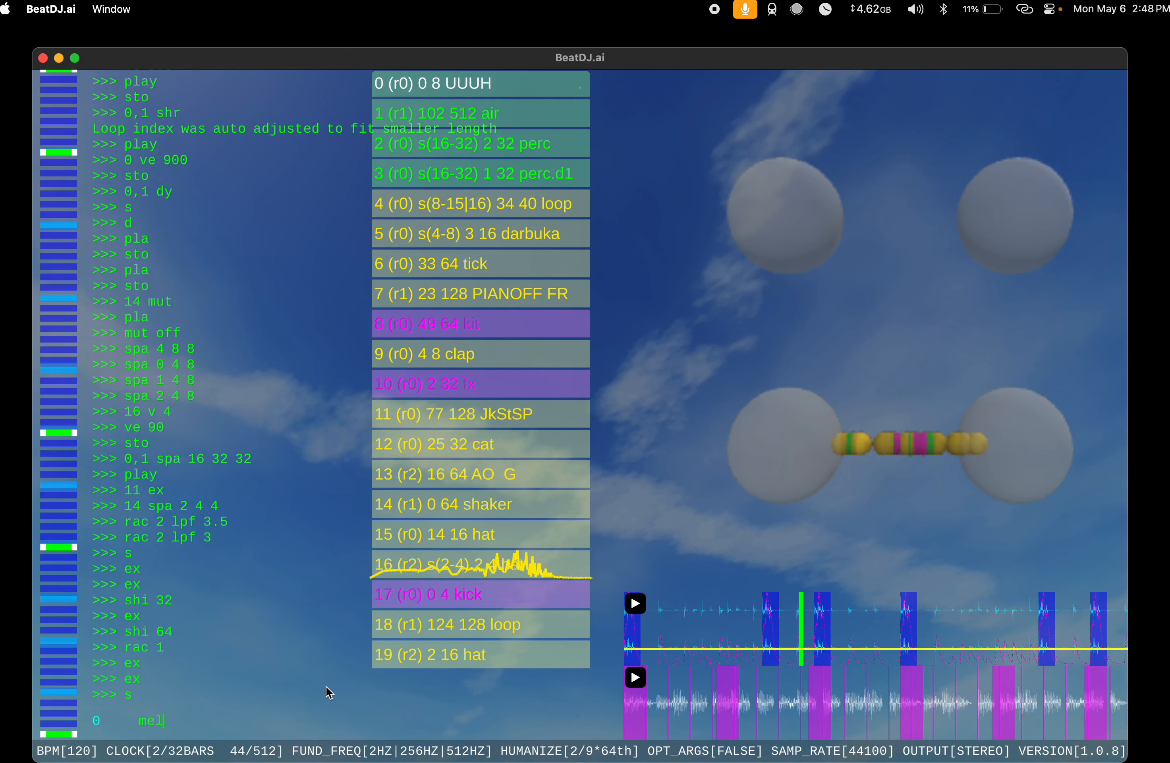
{"action": "key", "text": "Return"}
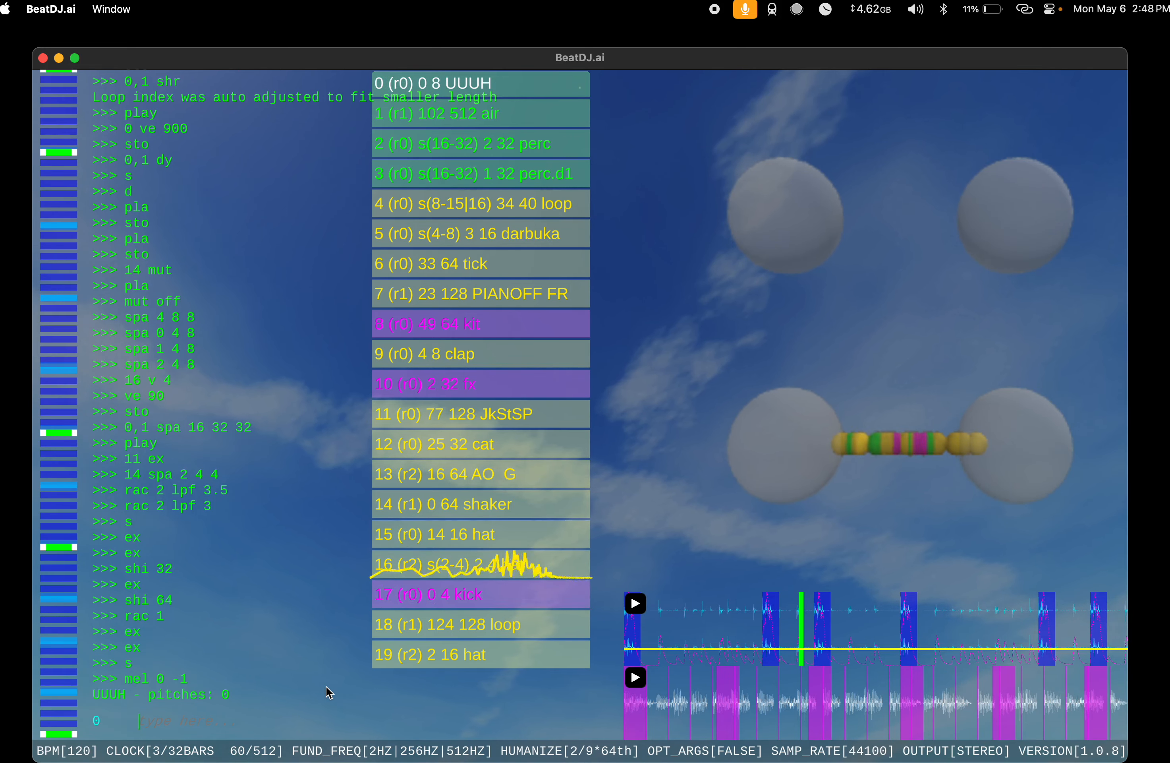
{"action": "type", "text": "v"}
{"action": "key", "text": "Return"}
{"action": "type", "text": "ve 09"}
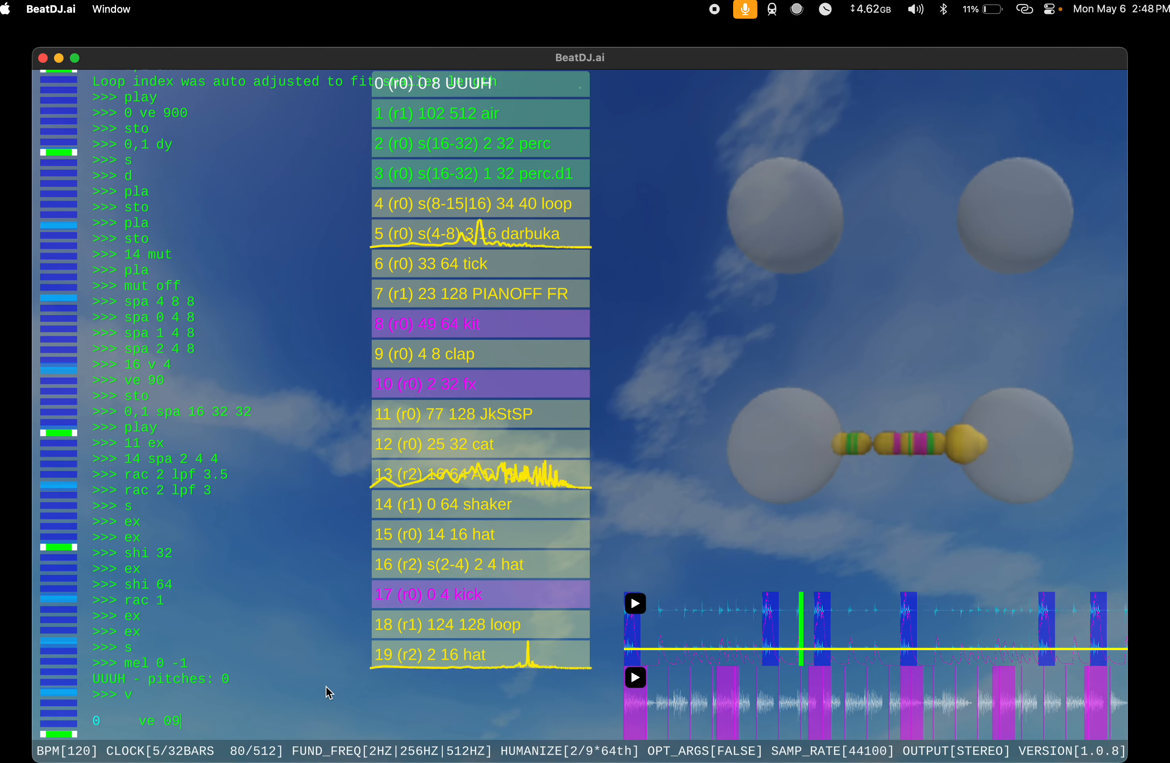
{"action": "key", "text": "Return"}
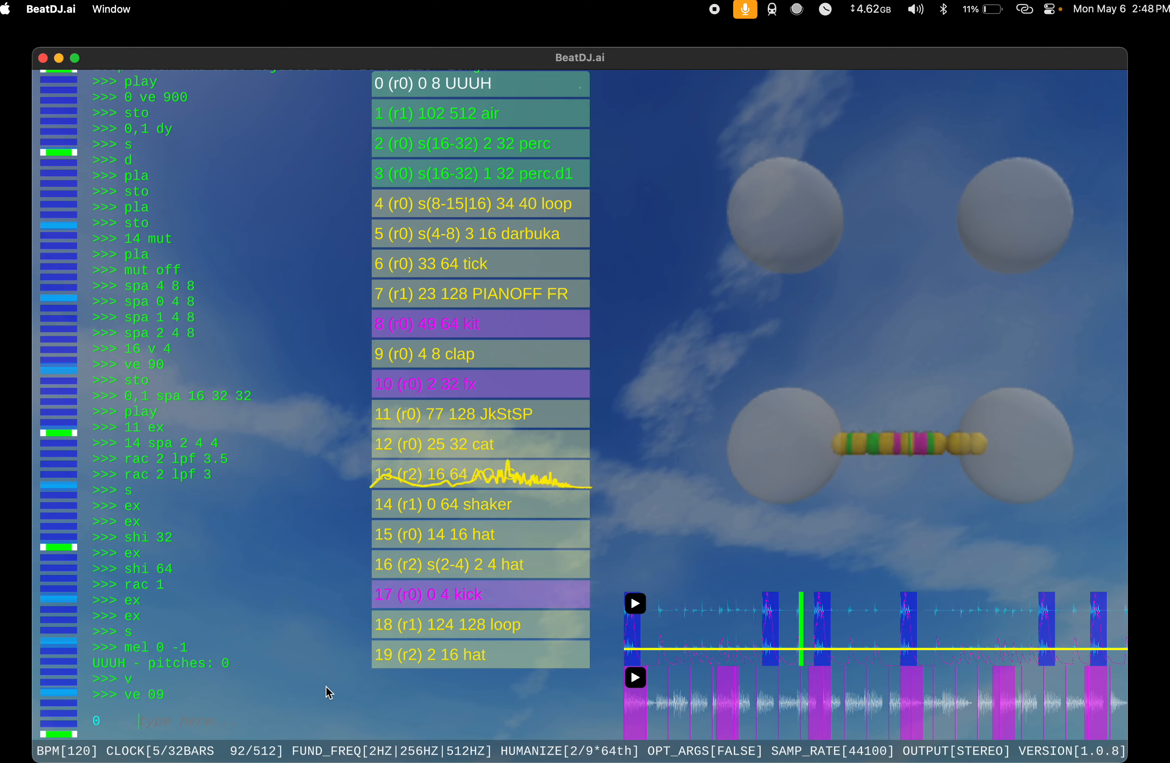
Step: Run ex three times on the UUUH instrument to extend its loop to 64
{"action": "type", "text": "ve 090"}
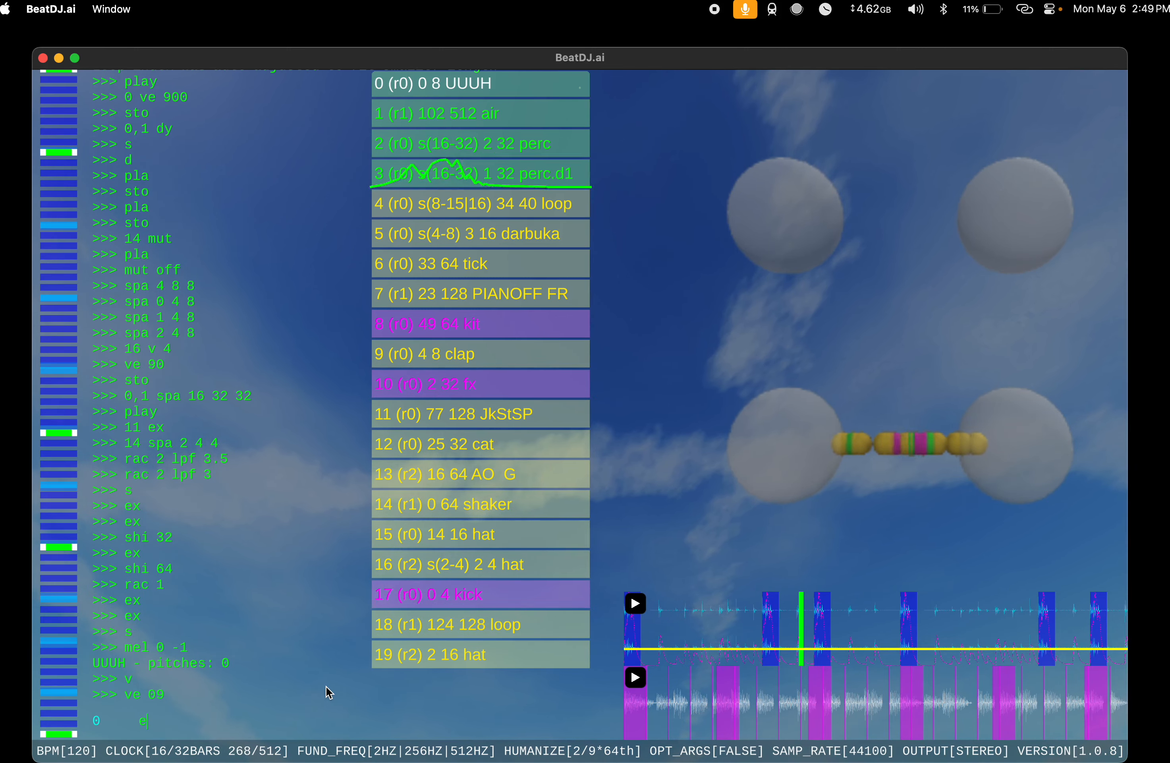
{"action": "type", "text": "x"}
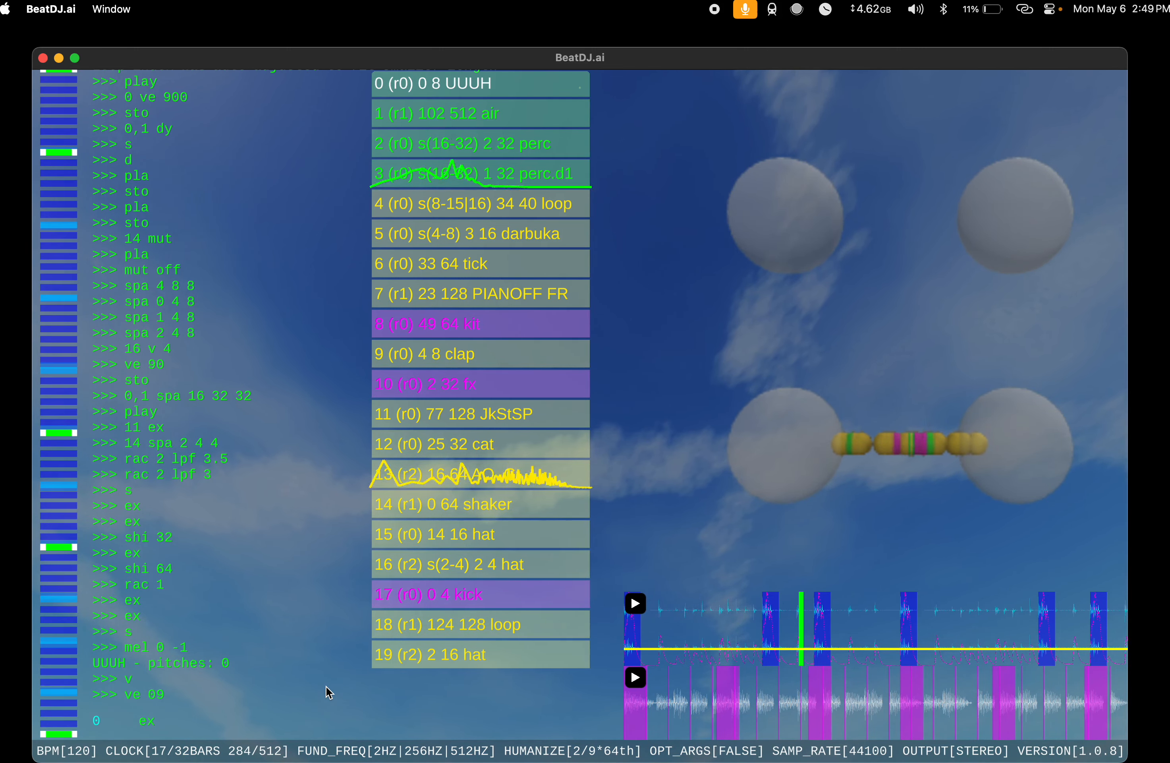
{"action": "key", "text": "Return"}
{"action": "type", "text": "ex"}
{"action": "key", "text": "Return"}
{"action": "type", "text": "ex"}
{"action": "key", "text": "Return"}
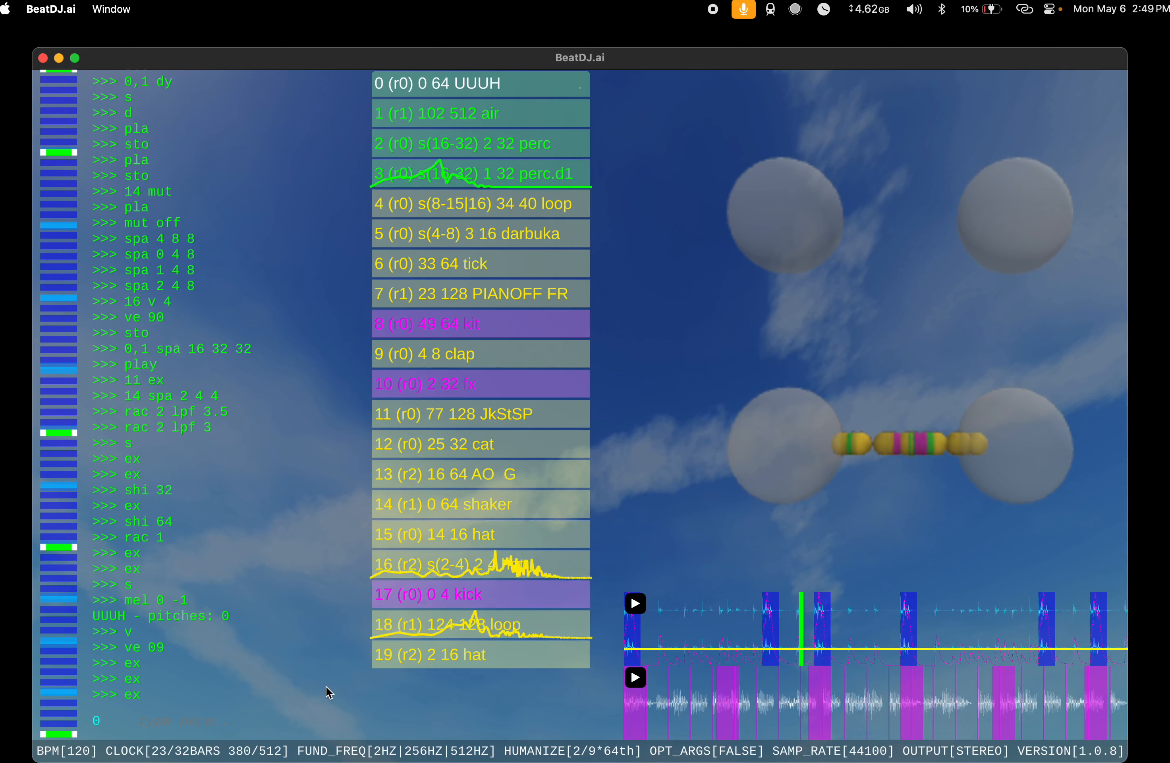
Step: Apply pat 8 8 1 and mel 0 -1 to the UUUH instrument
{"action": "type", "text": "pat"}
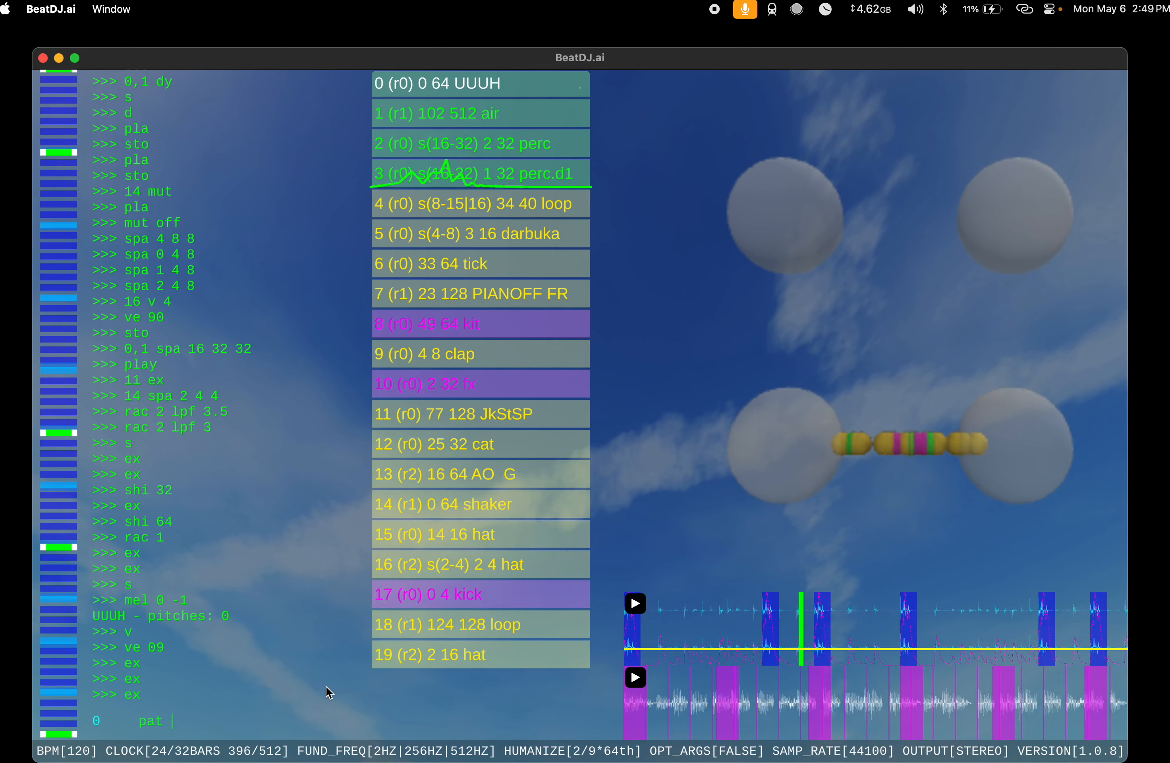
{"action": "type", "text": " 8"}
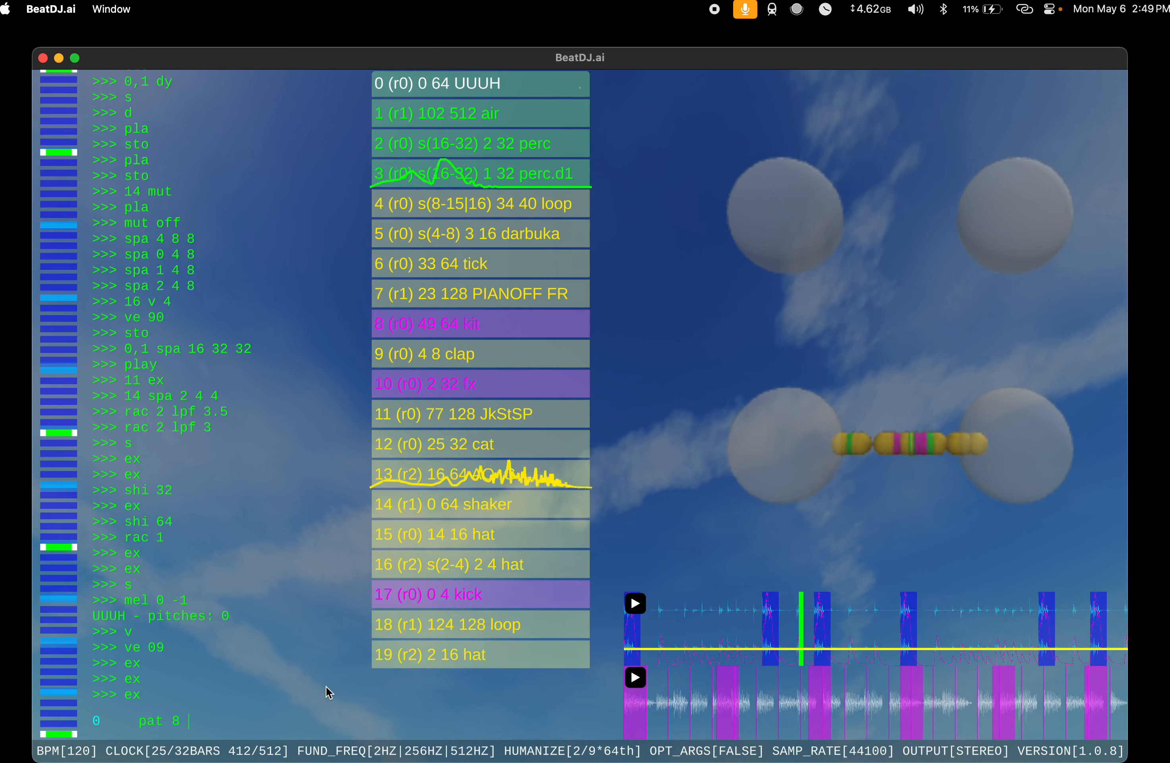
{"action": "type", "text": " 8"}
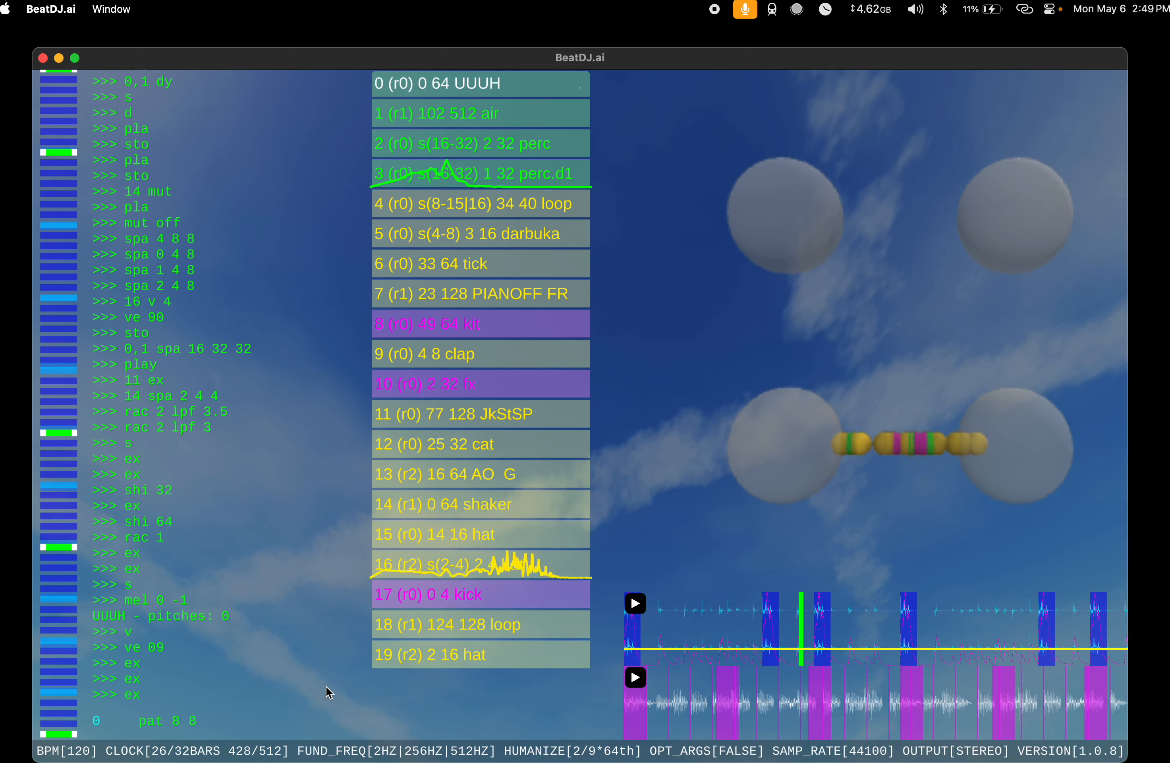
{"action": "type", "text": " 1"}
{"action": "key", "text": "Return"}
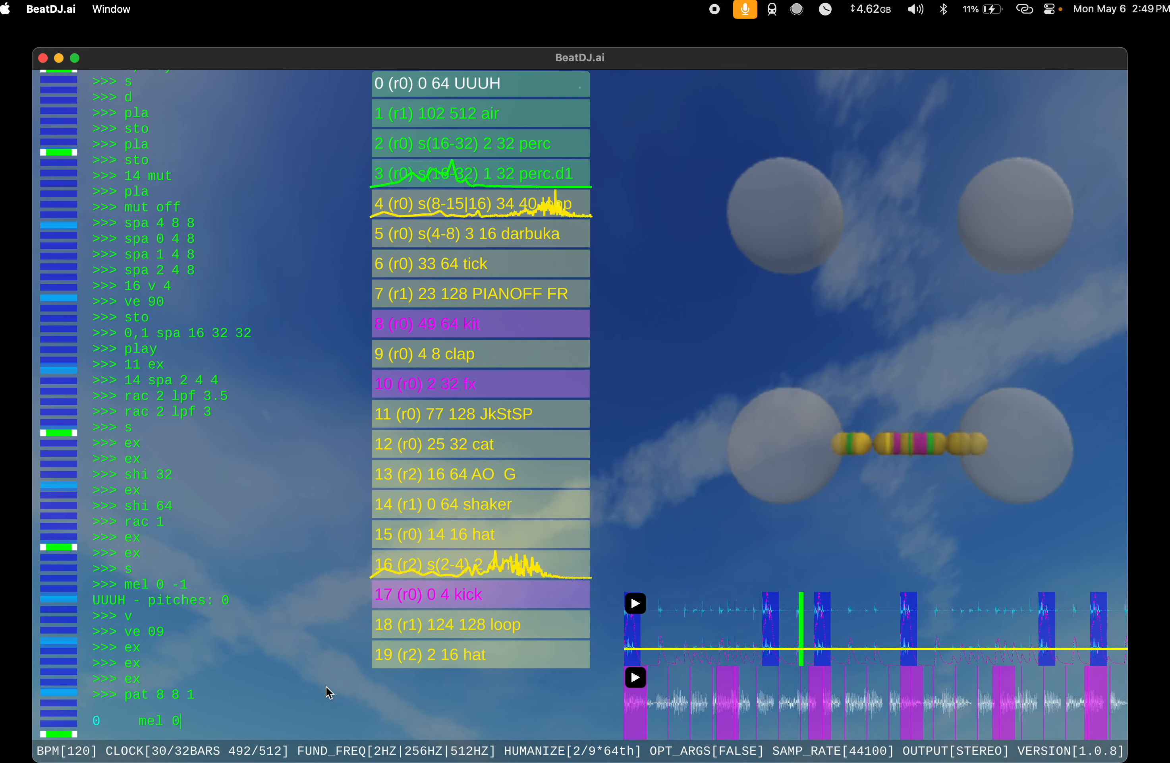
{"action": "type", "text": "-1"}
{"action": "key", "text": "Return"}
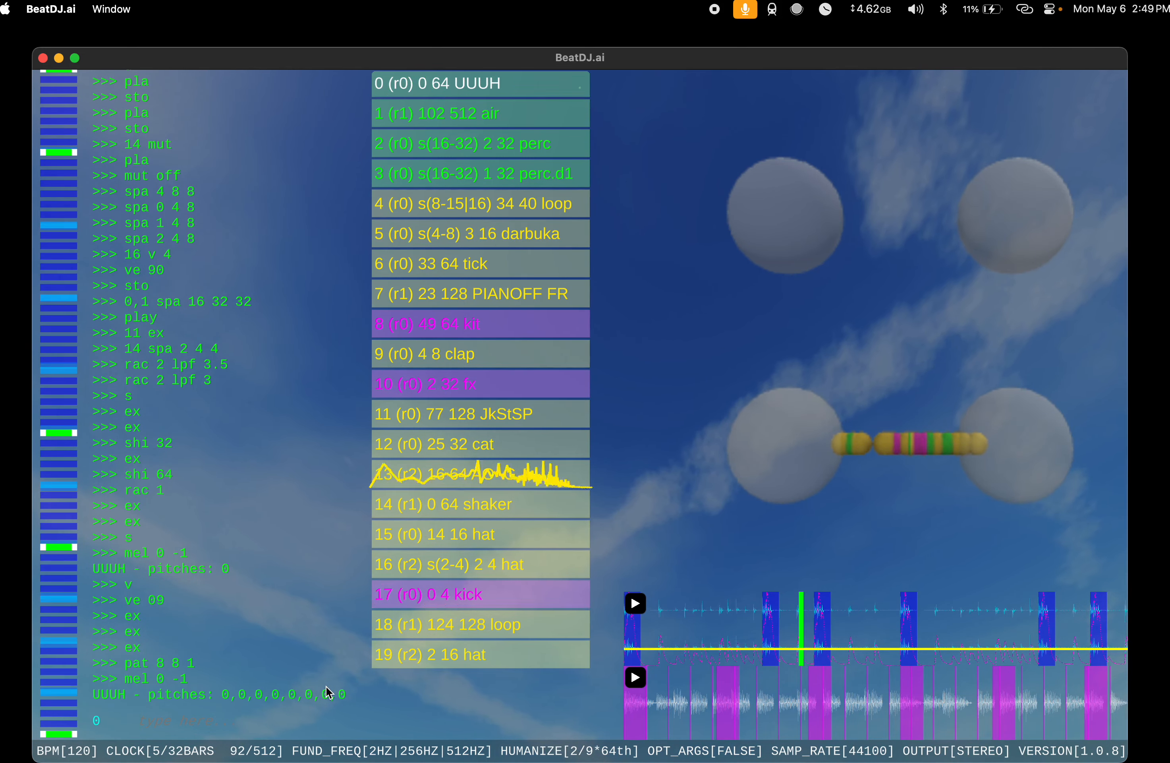
Step: Generate a melody for the UUUH instrument with mel, then regenerate it with mel p -1
{"action": "type", "text": "mel"}
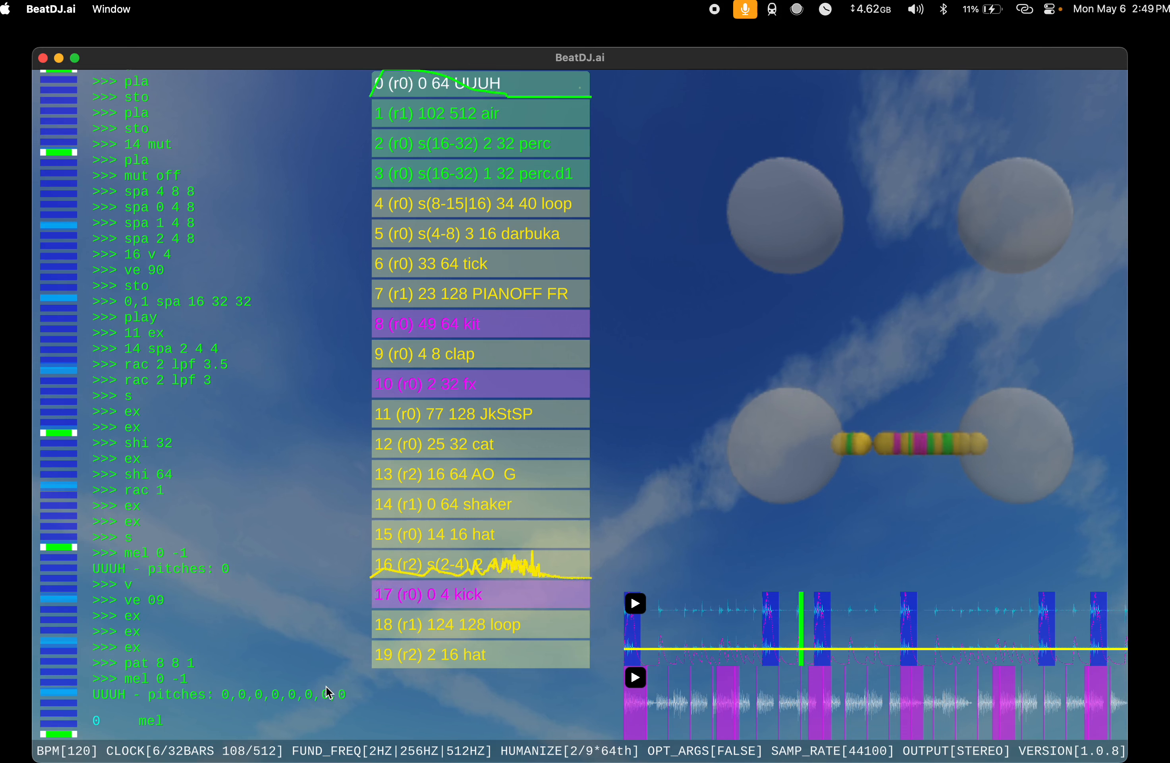
{"action": "key", "text": "Return"}
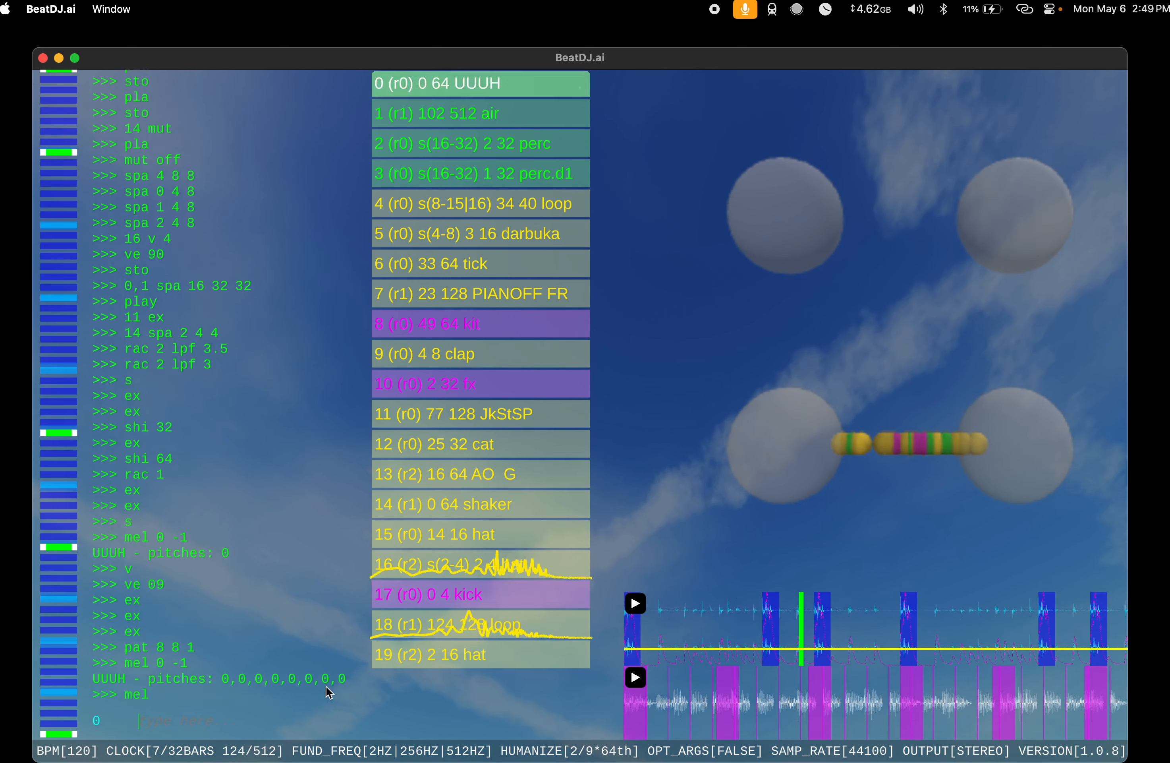
{"action": "type", "text": "mel "}
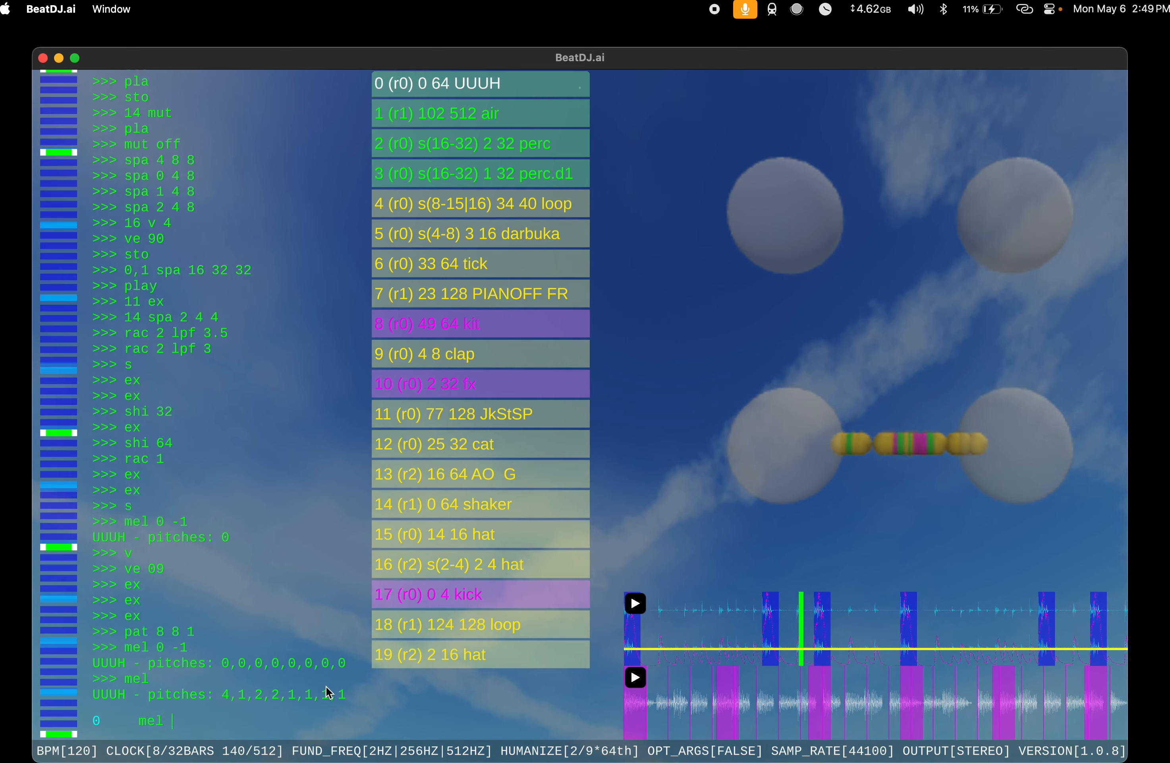
{"action": "type", "text": "p -1"}
{"action": "key", "text": "Return"}
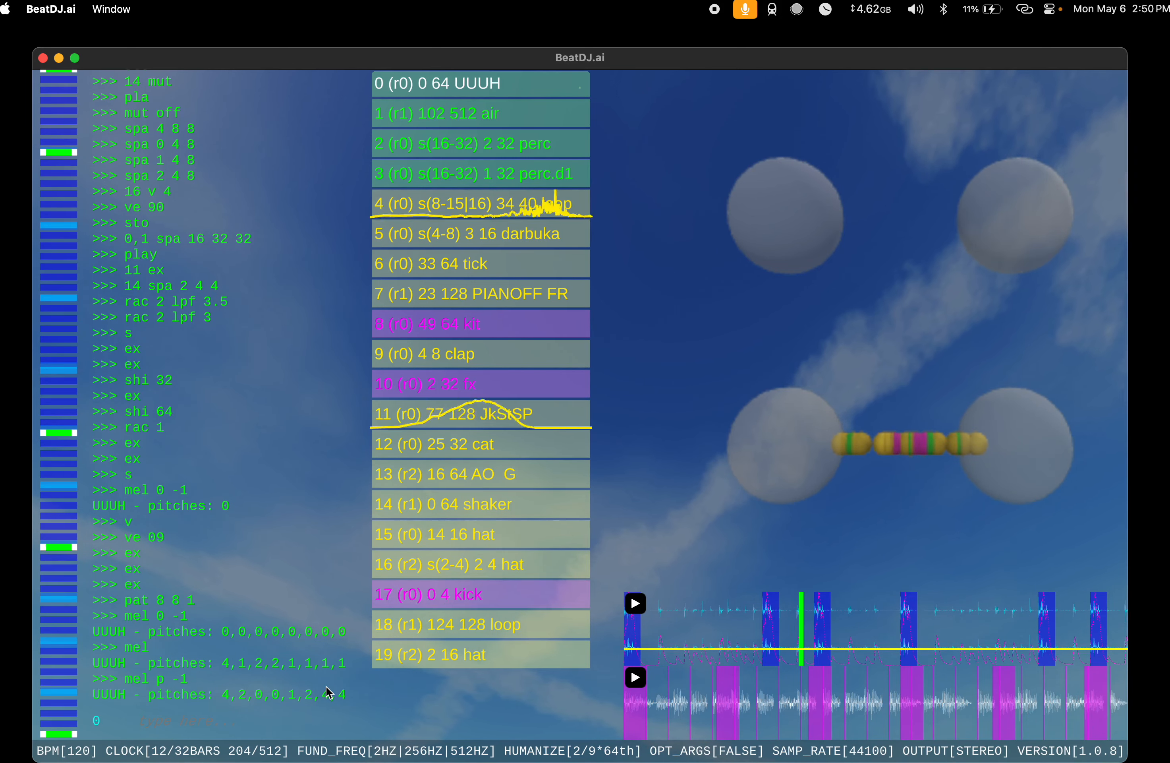
Step: Assign the UUUH instrument to rack 1 and duplicate it with du
{"action": "type", "text": "rac 1"}
{"action": "key", "text": "Return"}
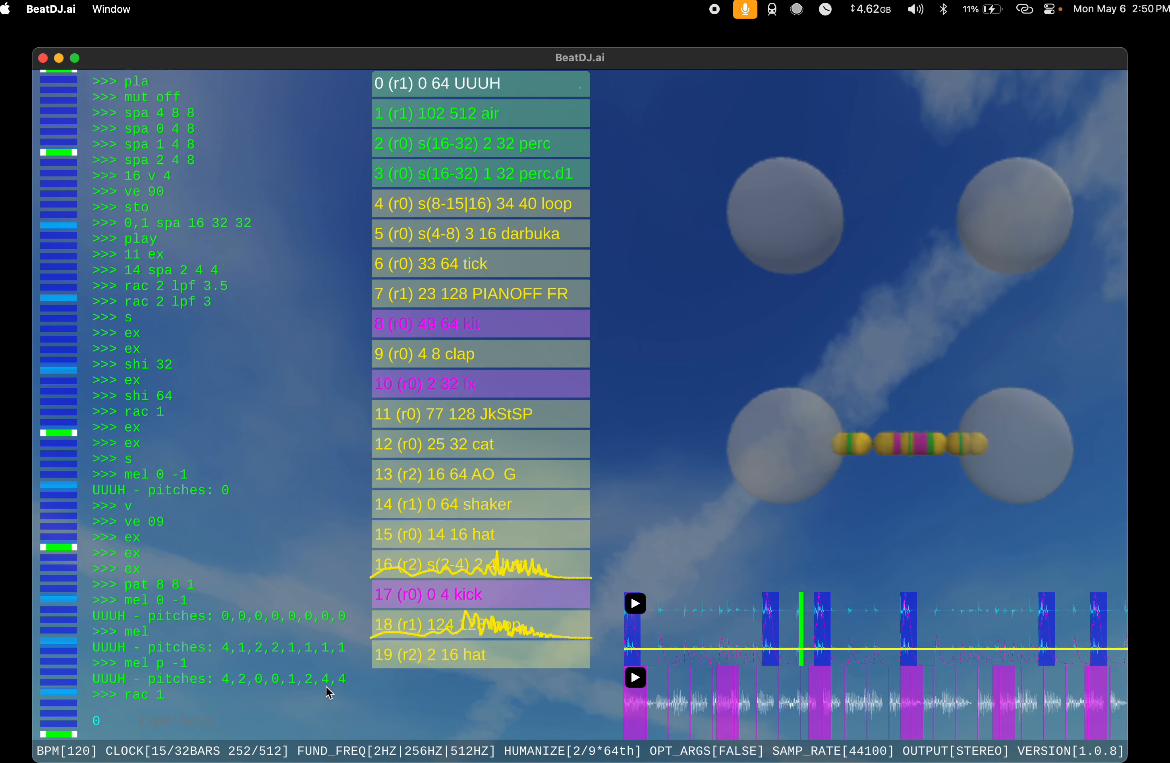
{"action": "type", "text": "du"}
{"action": "key", "text": "Return"}
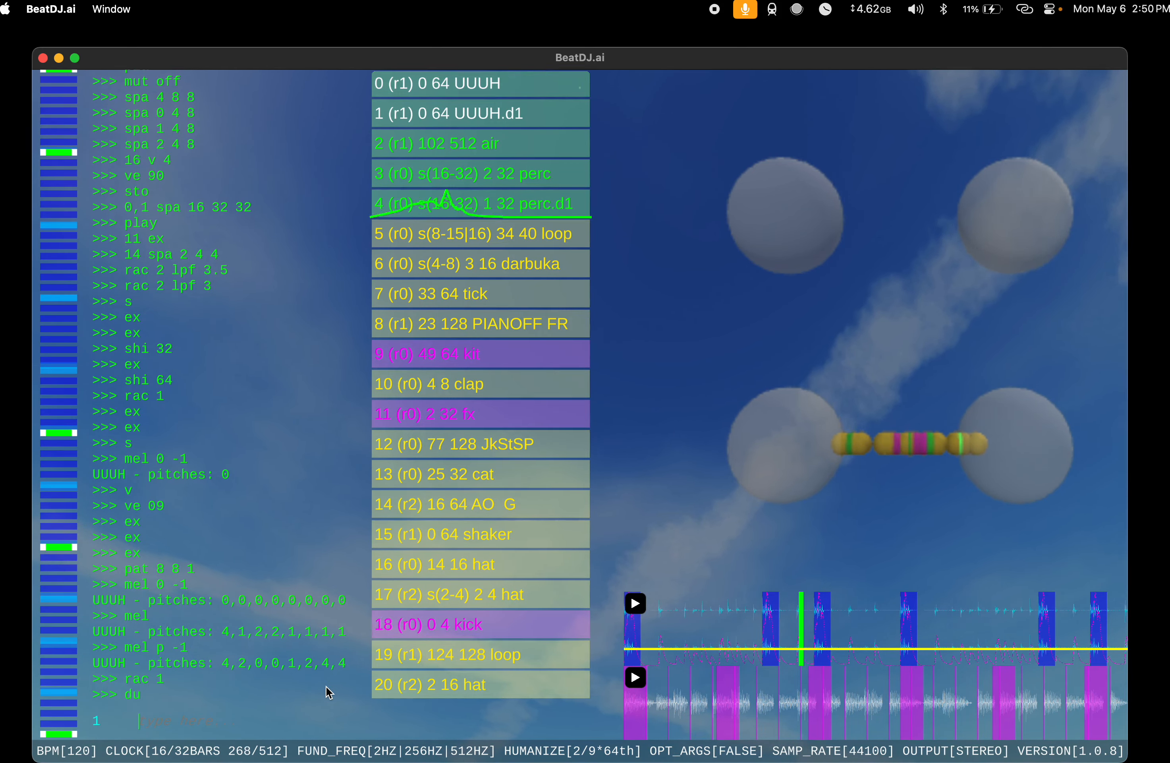
Step: Run mel p -1 on the duplicated UUUH instrument at index 1
{"action": "type", "text": "1"}
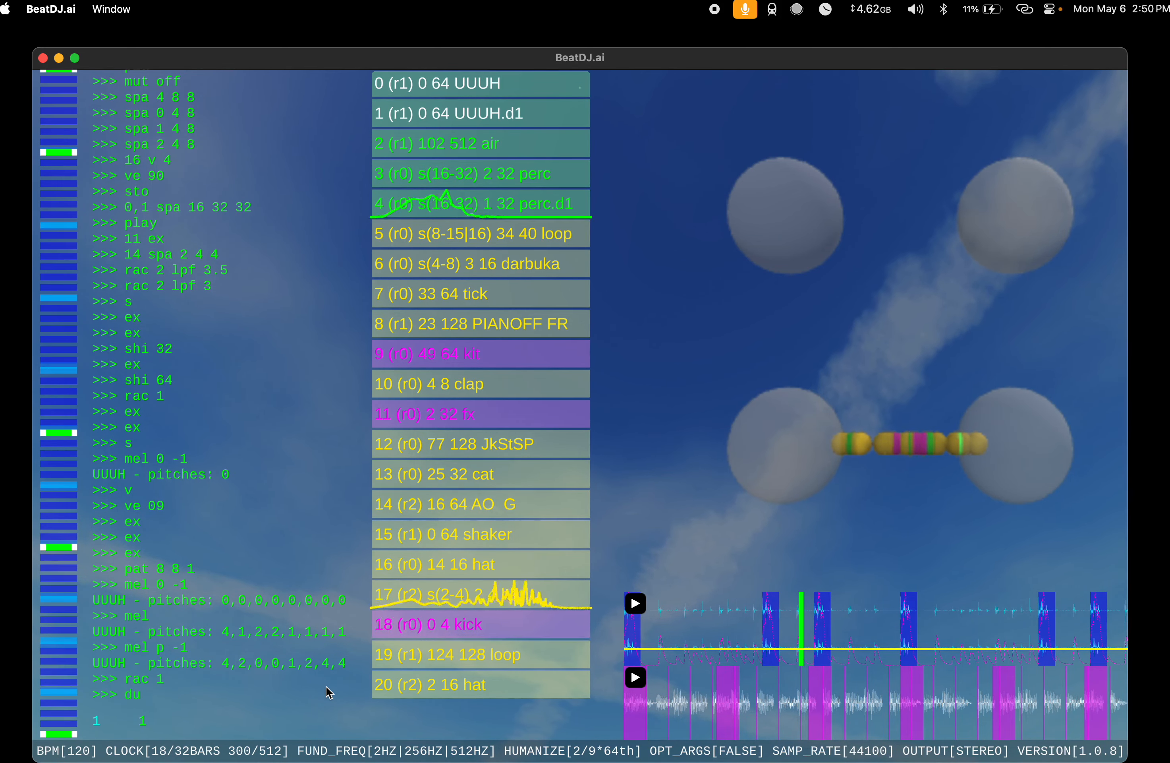
{"action": "type", "text": " mel p -"}
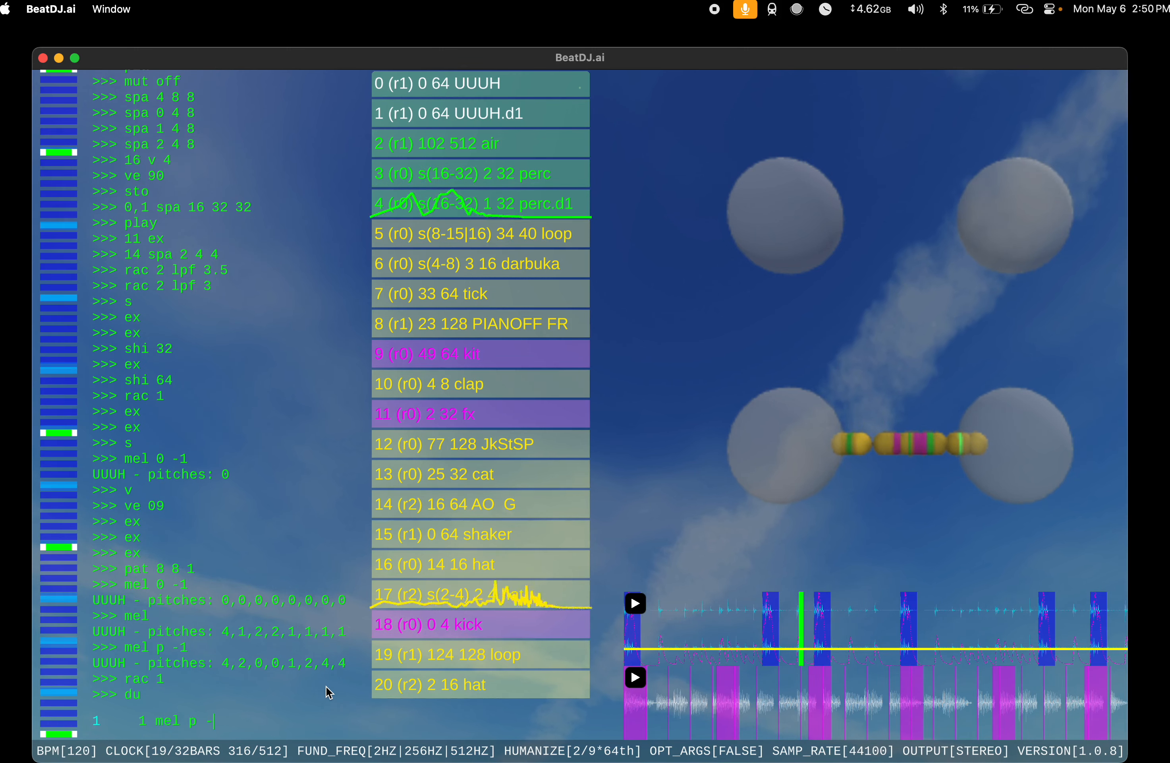
{"action": "type", "text": "1"}
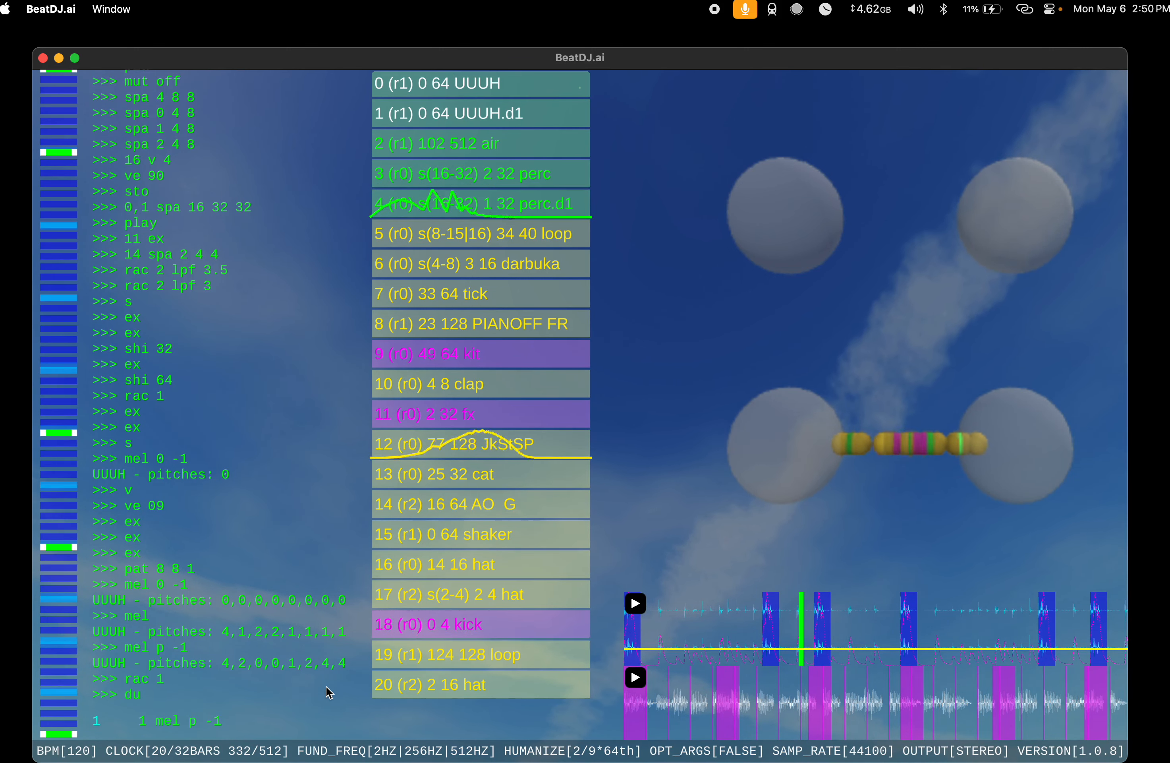
{"action": "key", "text": "Return"}
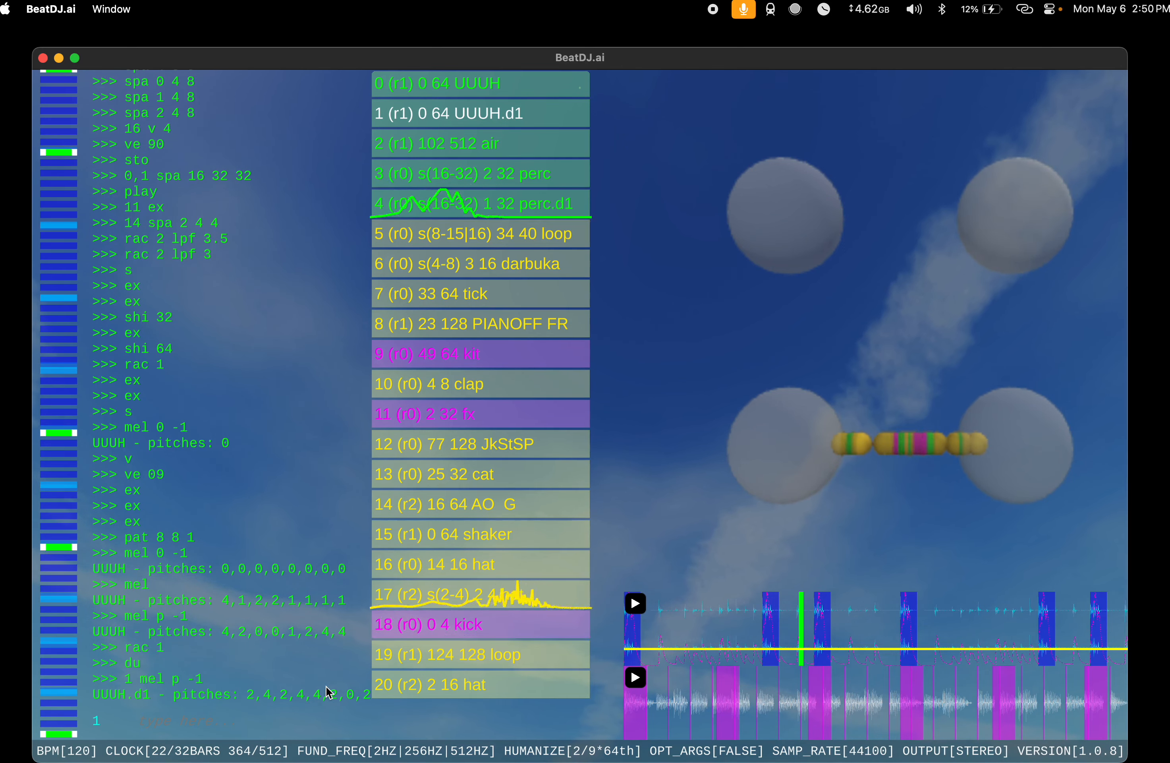
{"action": "key", "text": "Up"}
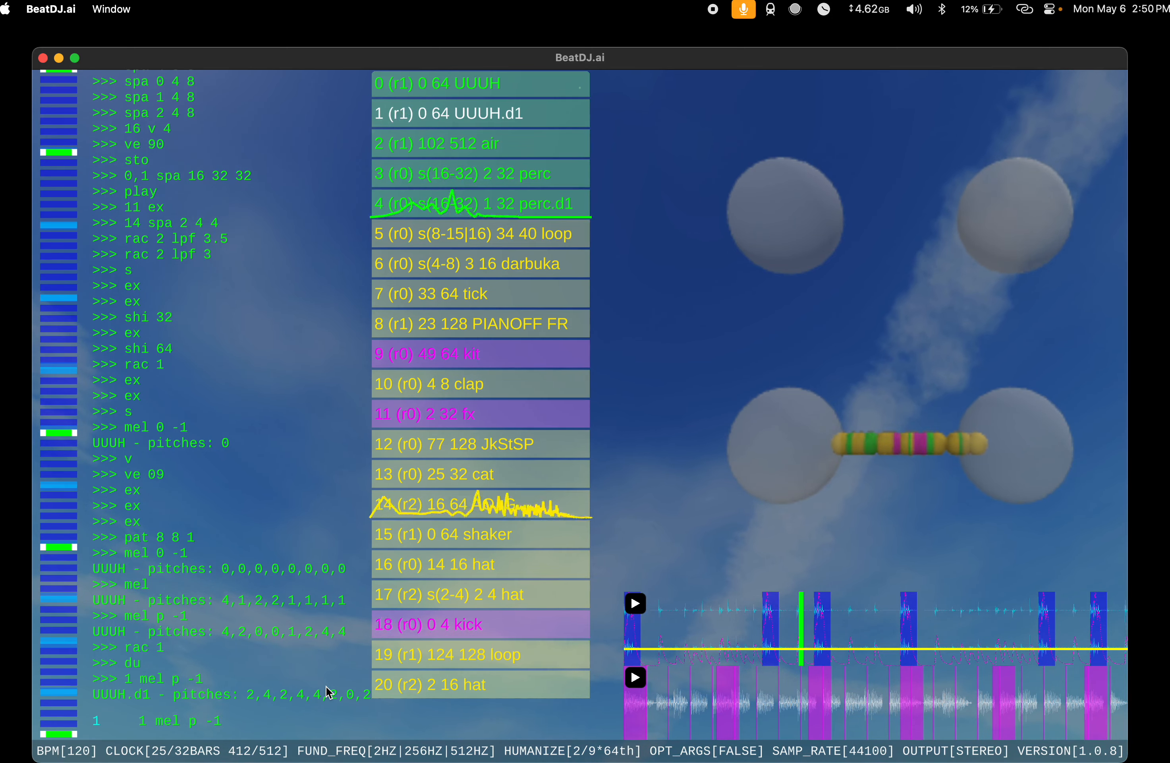
{"action": "key", "text": "Down"}
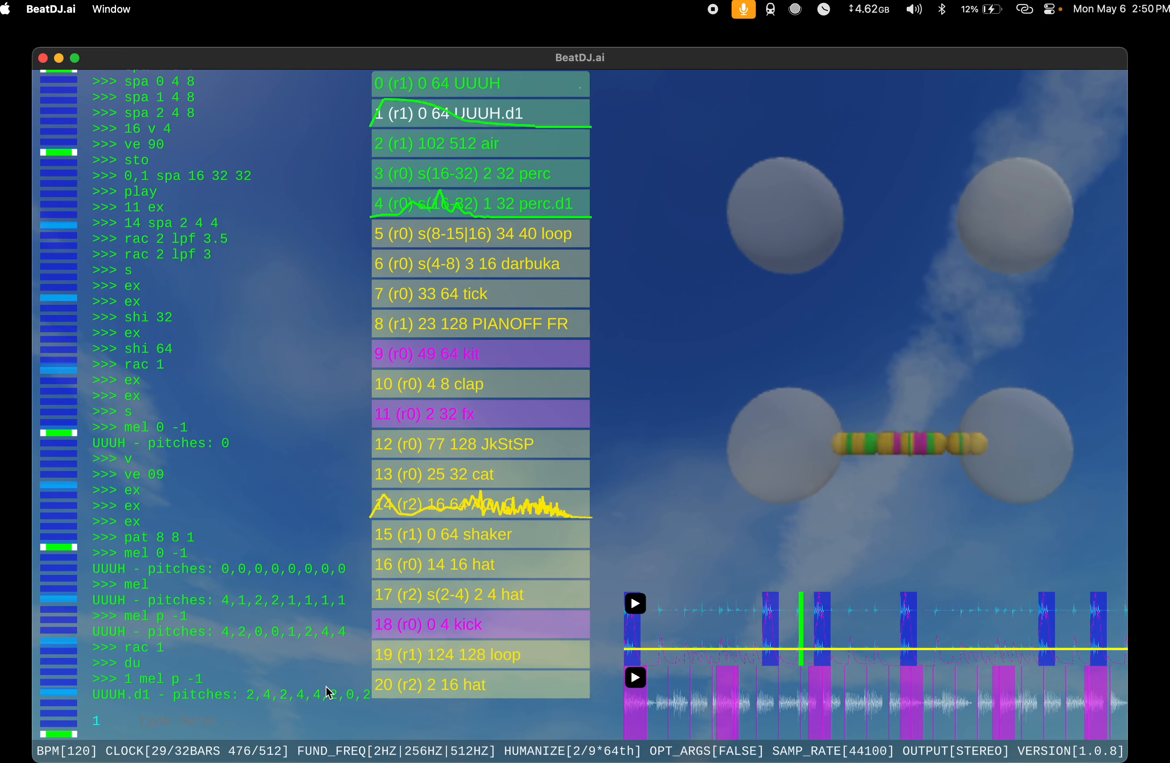
Step: Run v on the original UUUH instrument at index 0, followed by v 4
{"action": "type", "text": "0 v"}
{"action": "key", "text": "Return"}
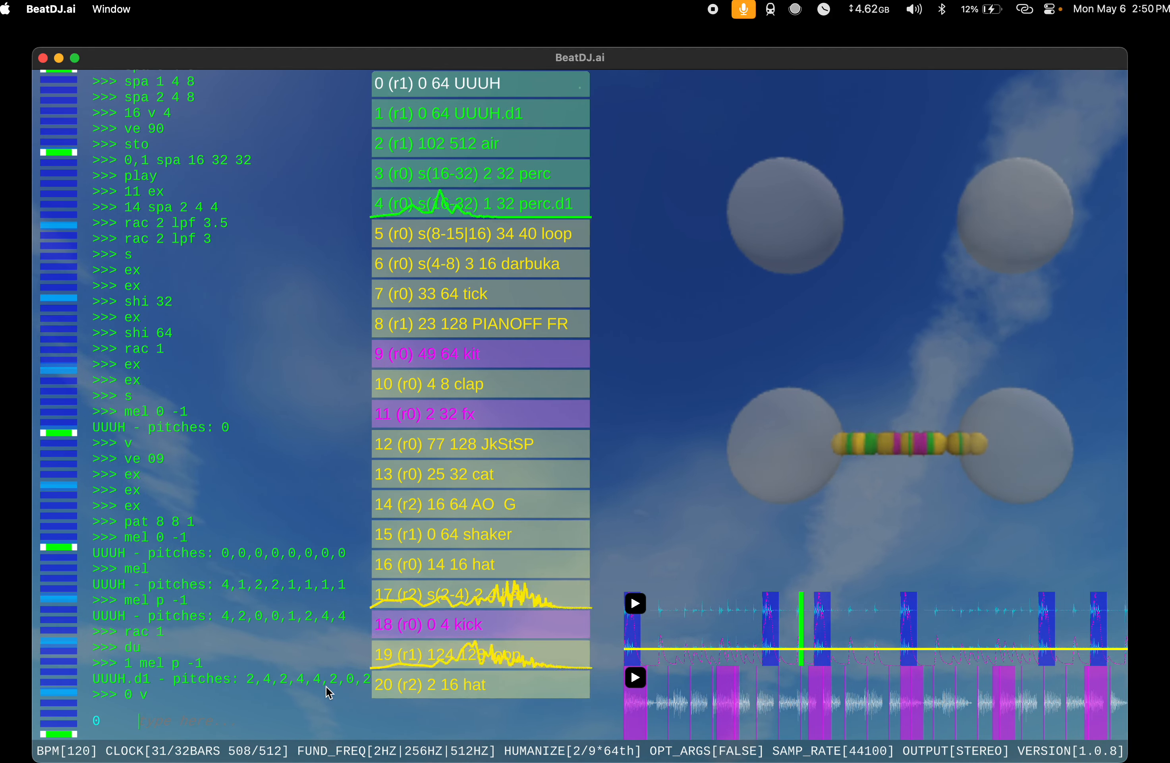
{"action": "type", "text": "v 4"}
{"action": "key", "text": "Return"}
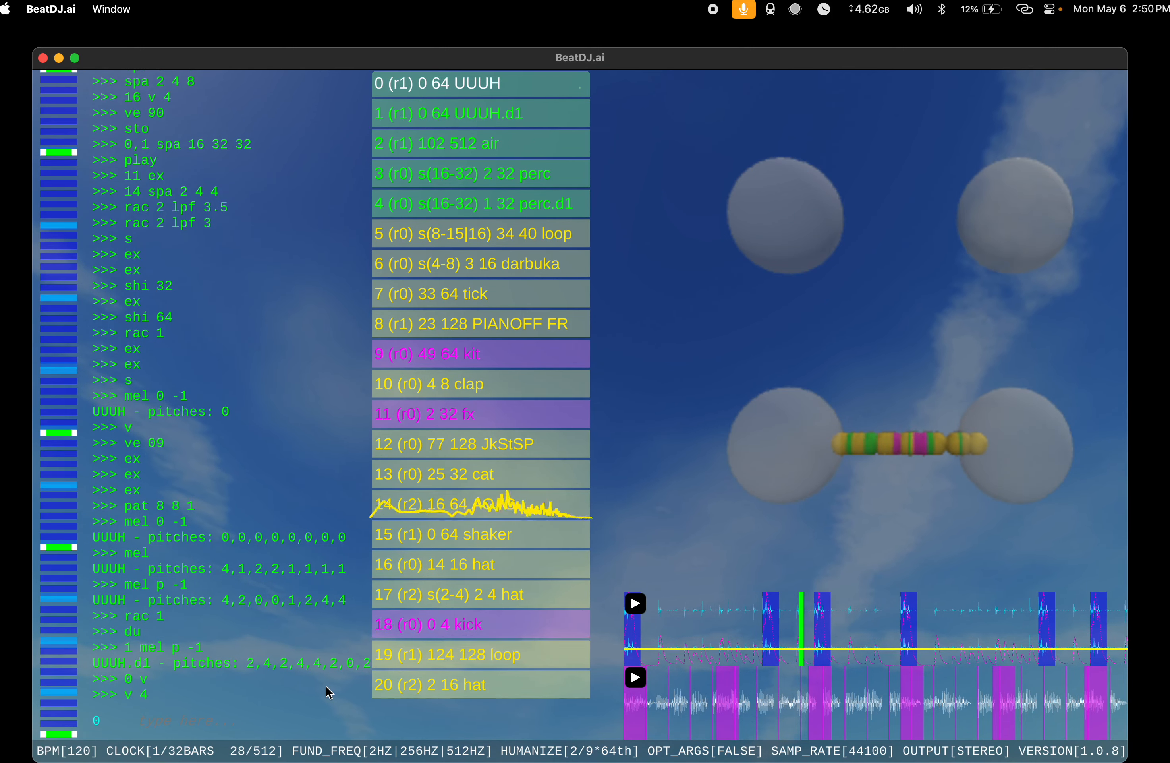
Step: Run v 3 and then v 4 on the original UUUH instrument at index 0
{"action": "type", "text": "v 3"}
{"action": "key", "text": "Return"}
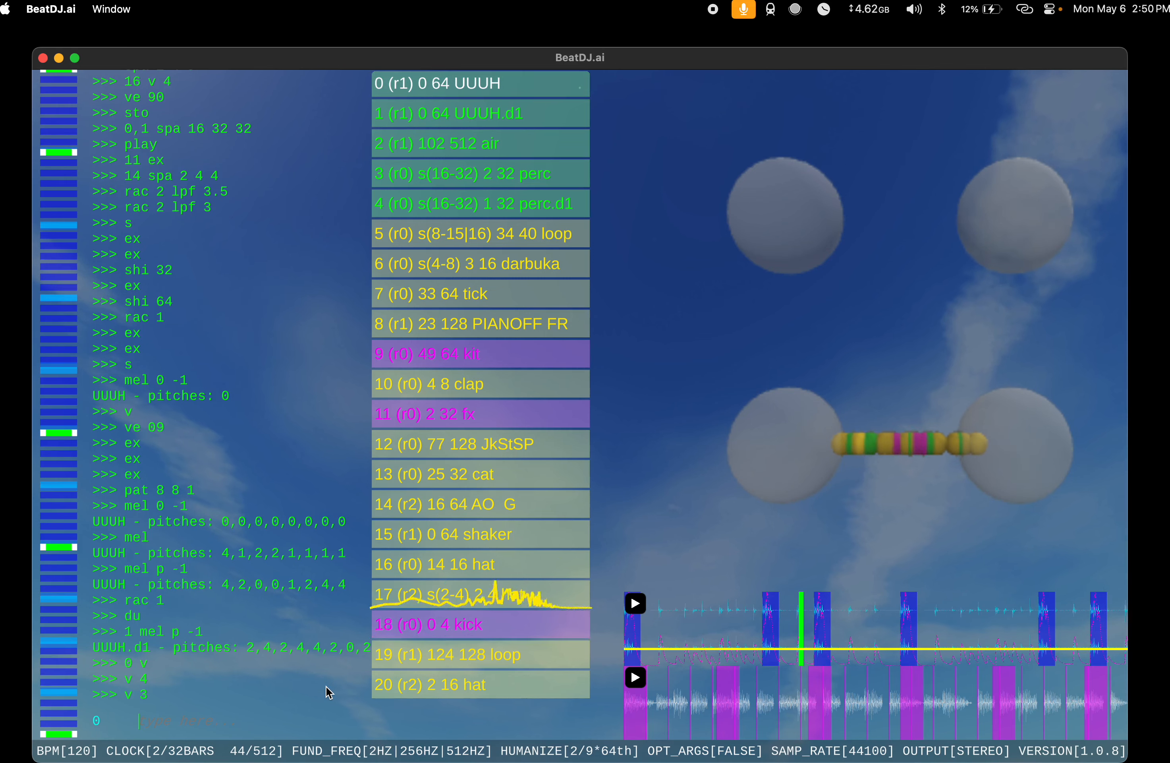
{"action": "type", "text": "v 4"}
{"action": "key", "text": "Return"}
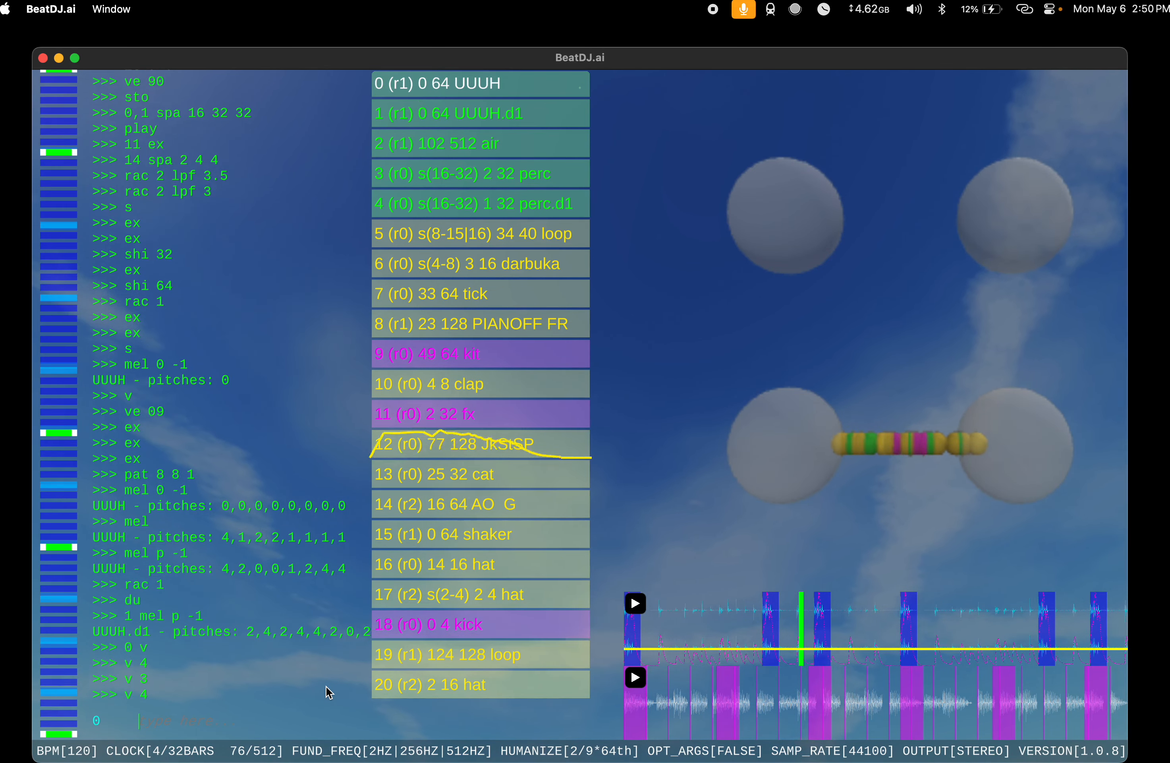
Step: Extend the UUUH instrument at index 0 with ex and shift it with shi 64
{"action": "type", "text": "0 ex"}
{"action": "key", "text": "Return"}
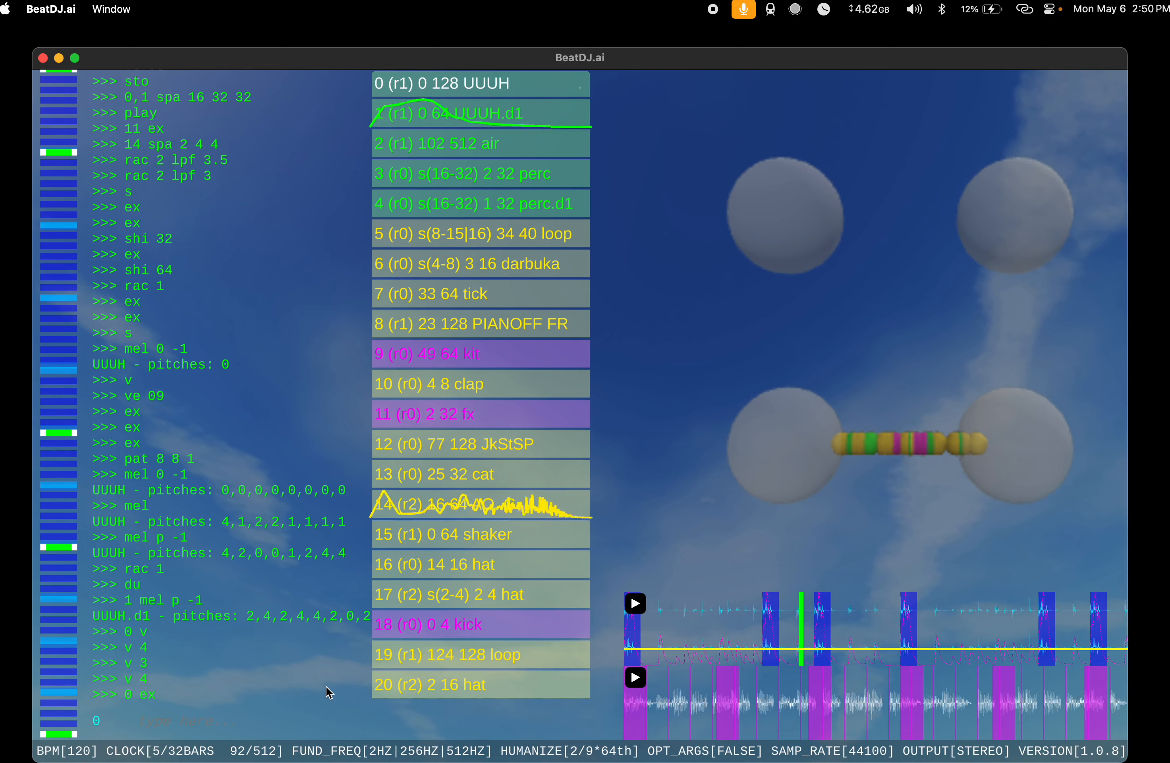
{"action": "type", "text": "shi 64"}
{"action": "key", "text": "Return"}
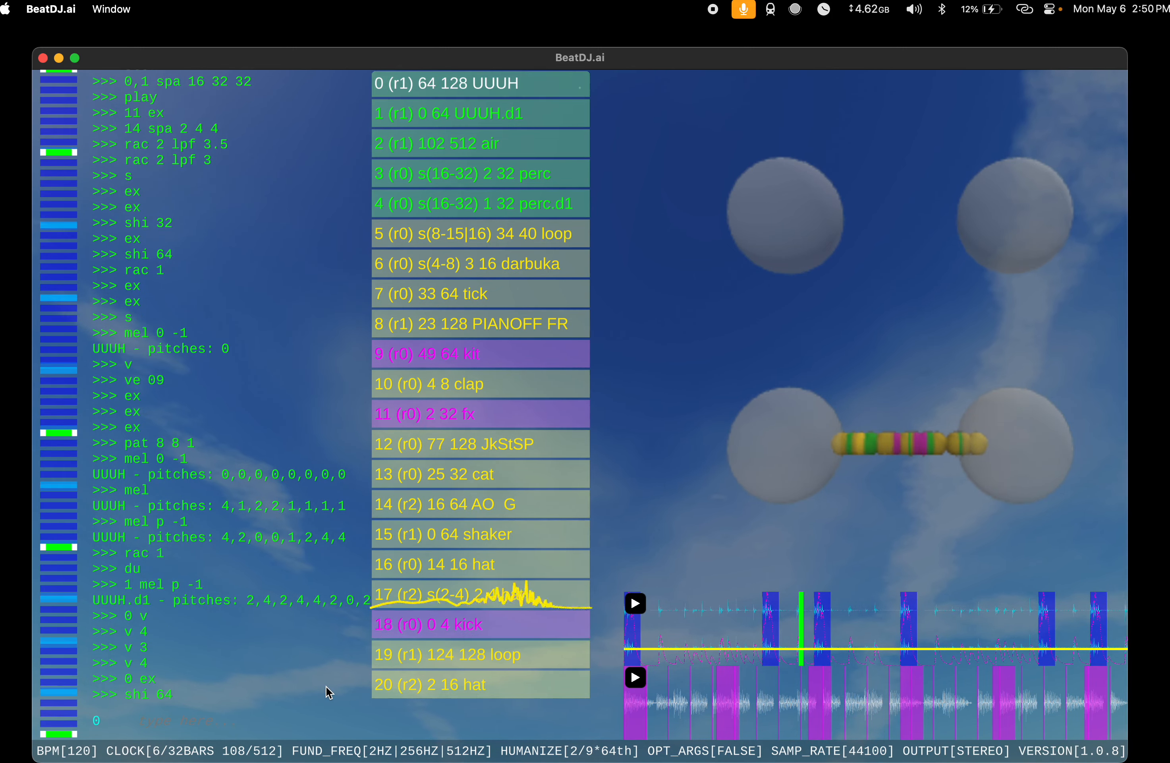
Step: Assign the duplicated UUUH instrument at index 1 to rack 0
{"action": "type", "text": "1 rac"}
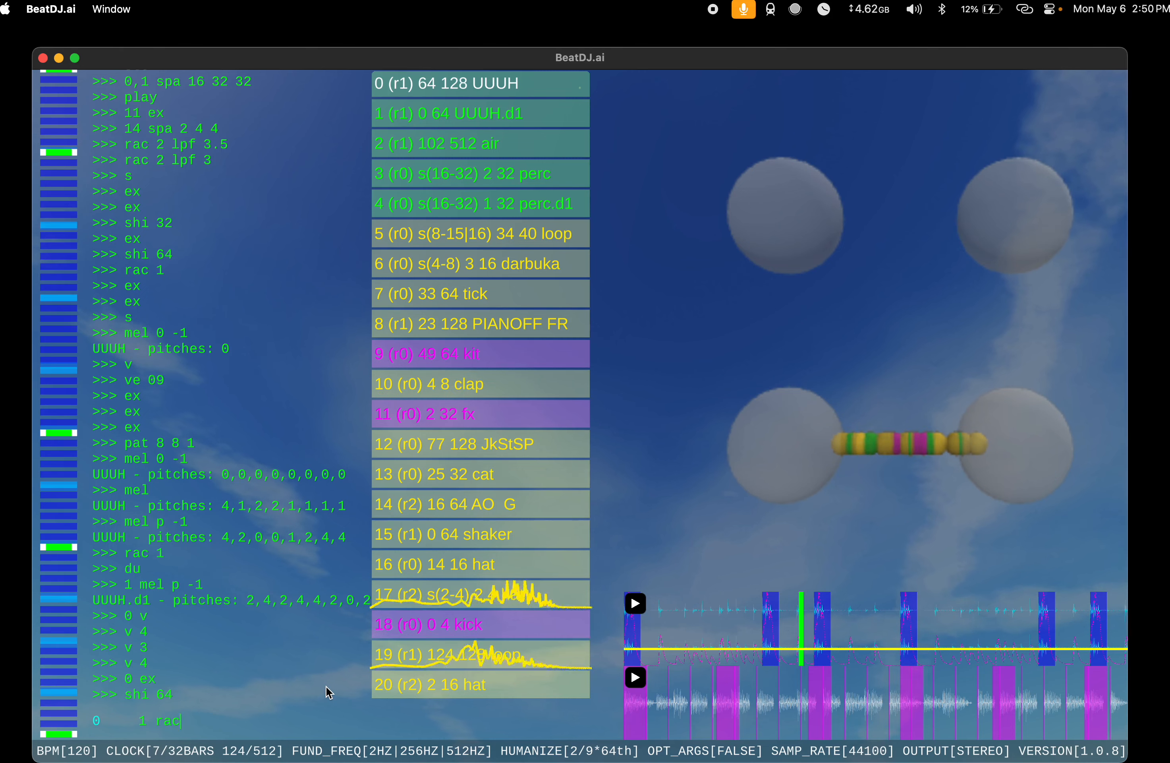
{"action": "type", "text": " 0"}
{"action": "key", "text": "Return"}
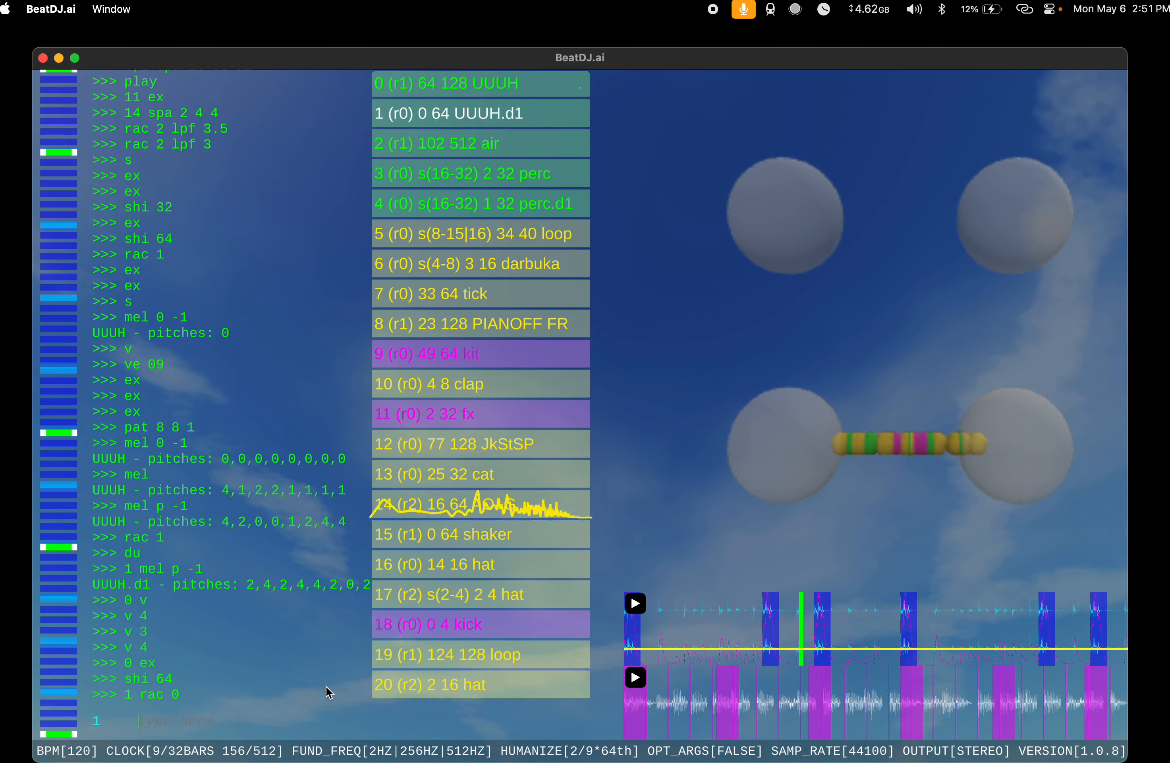
Step: Set the span of both UUUH instruments with 0,1 spa 32 48 64
{"action": "key", "text": "XF86AudioRaiseVolume"}
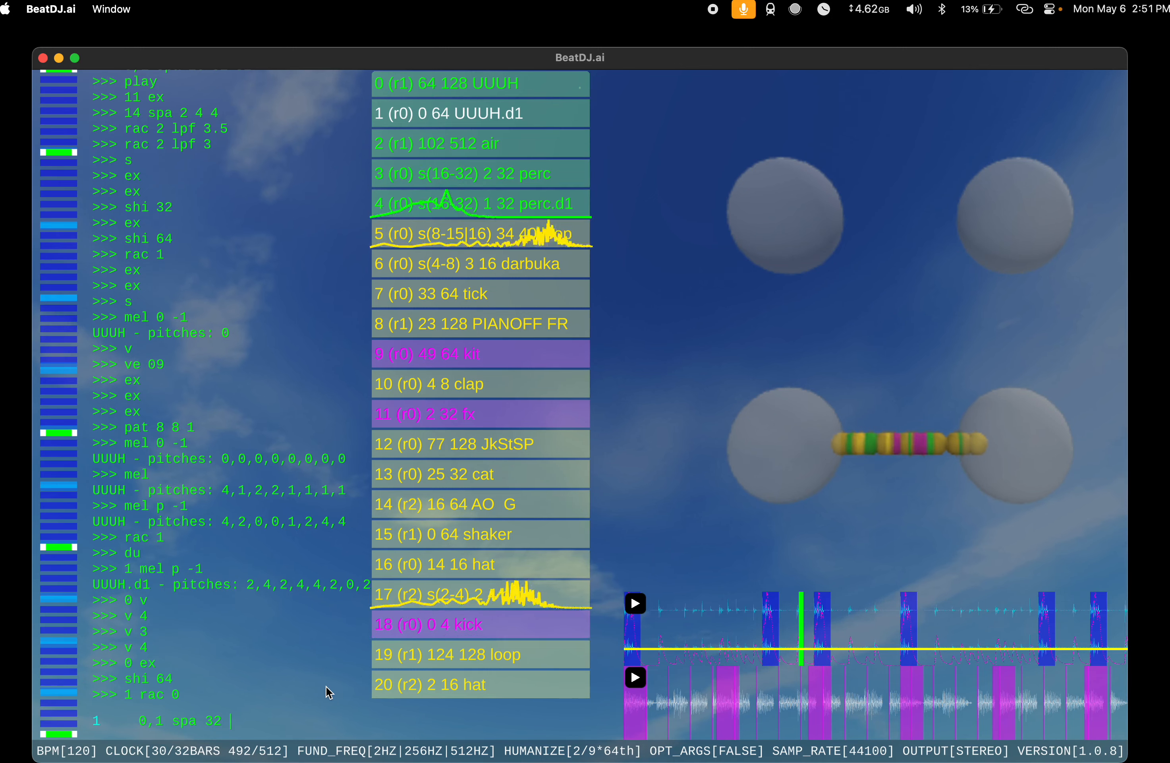
{"action": "type", "text": "48 64"}
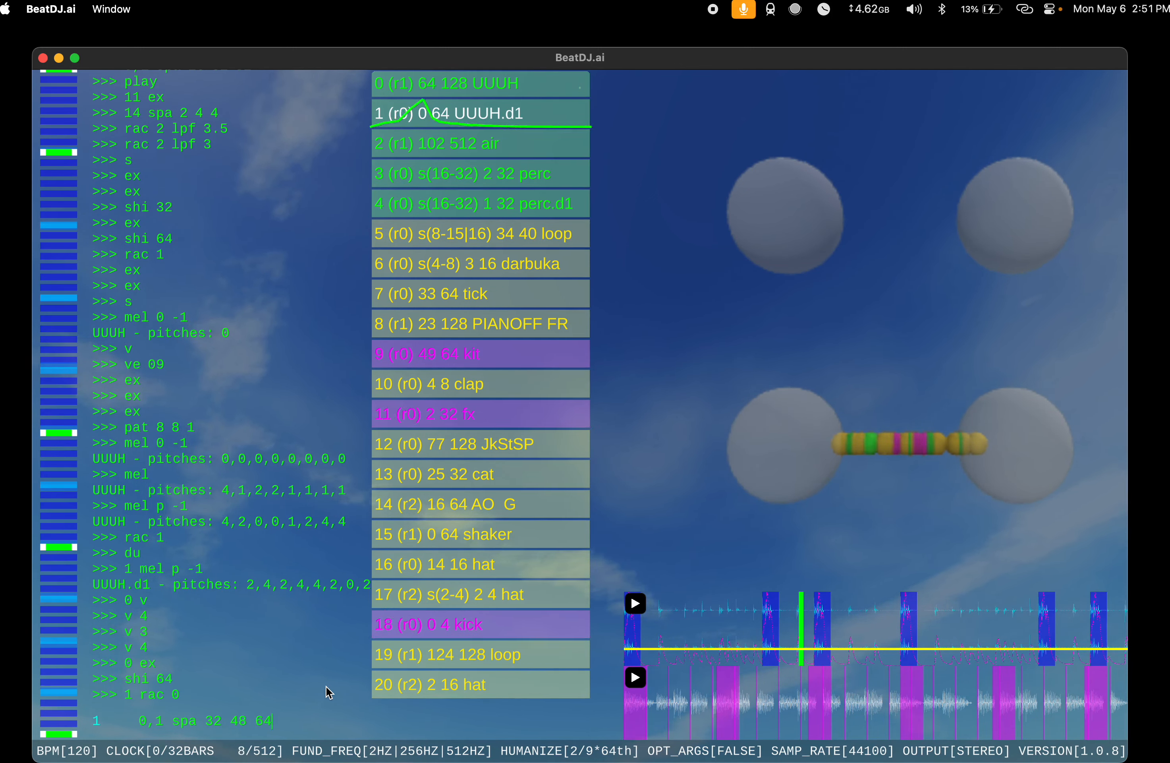
{"action": "key", "text": "Return"}
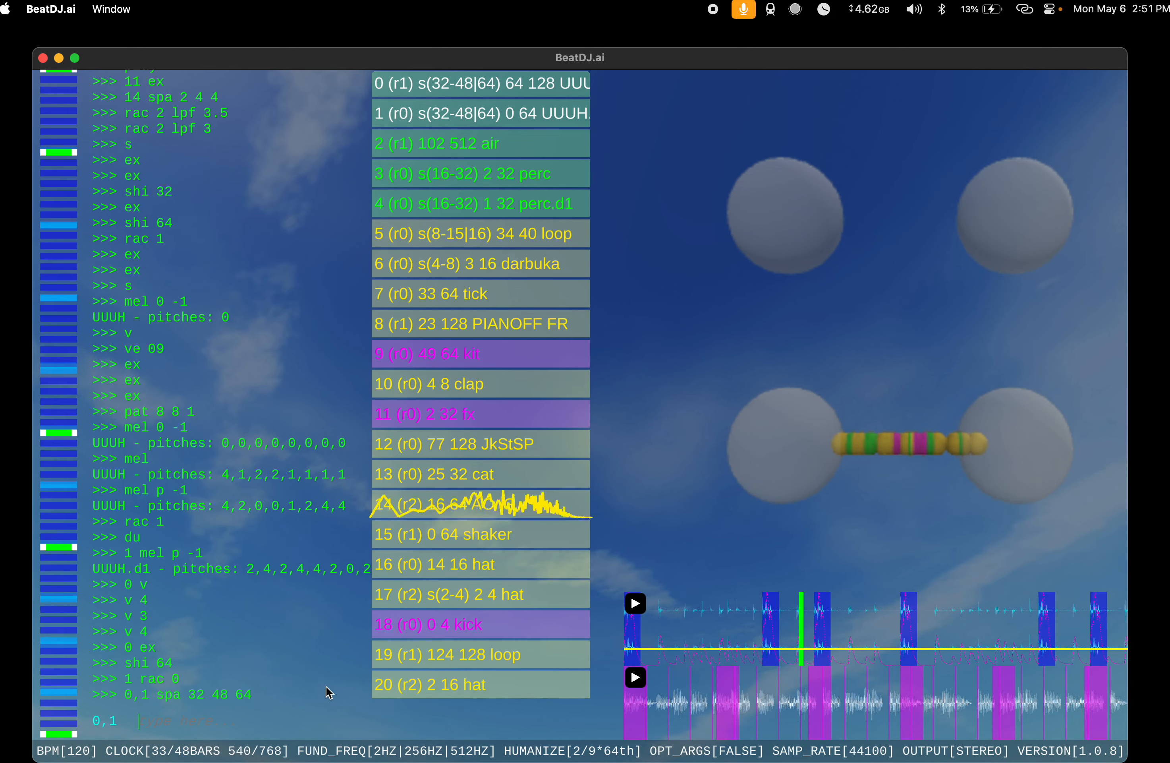
Step: Add another instrument with s and run v on it
{"action": "type", "text": "s"}
{"action": "key", "text": "Return"}
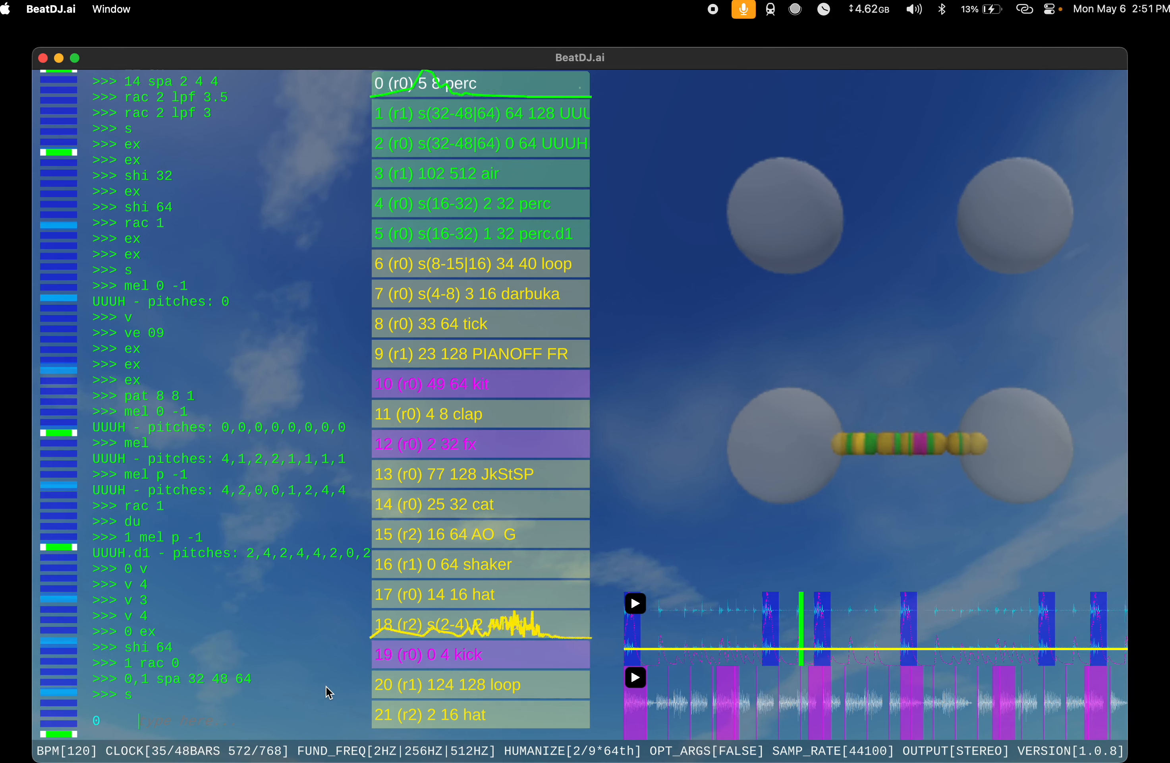
{"action": "type", "text": "v"}
{"action": "key", "text": "Return"}
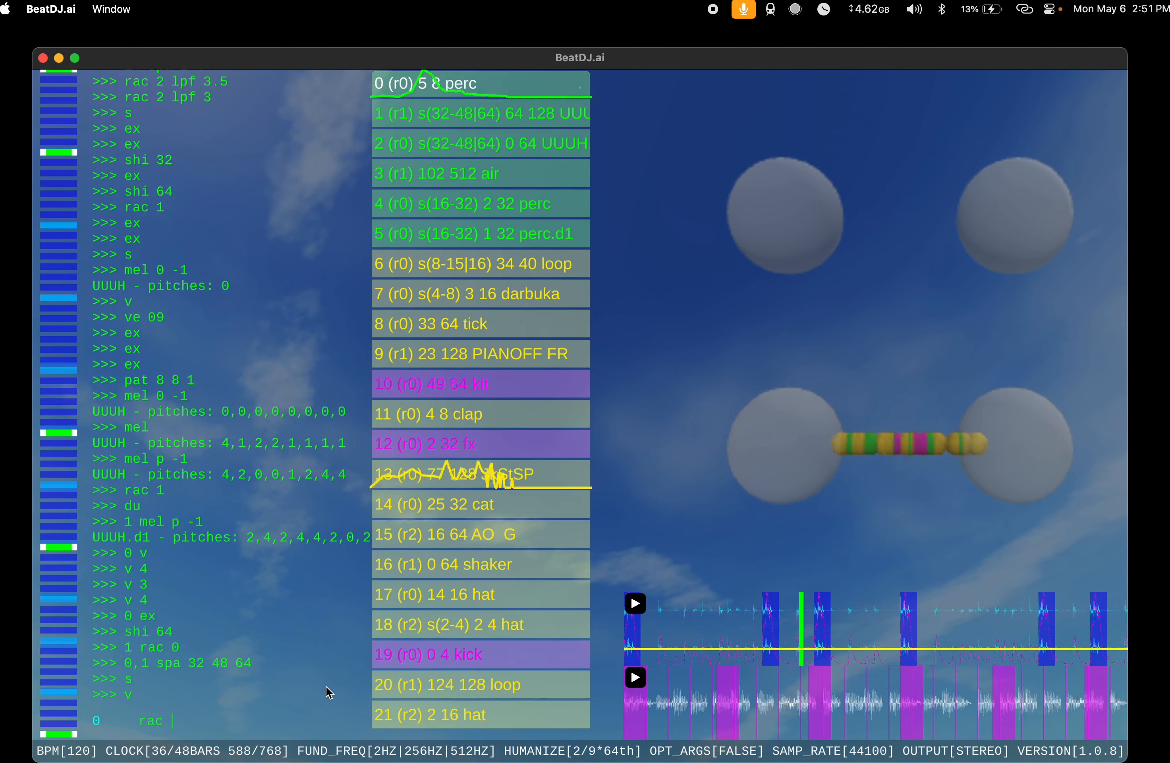
Step: Assign the perc instrument at index 0 to rack 4
{"action": "key", "text": "BackSpace"}
{"action": "key", "text": "BackSpace"}
{"action": "key", "text": "BackSpace"}
{"action": "key", "text": "BackSpace"}
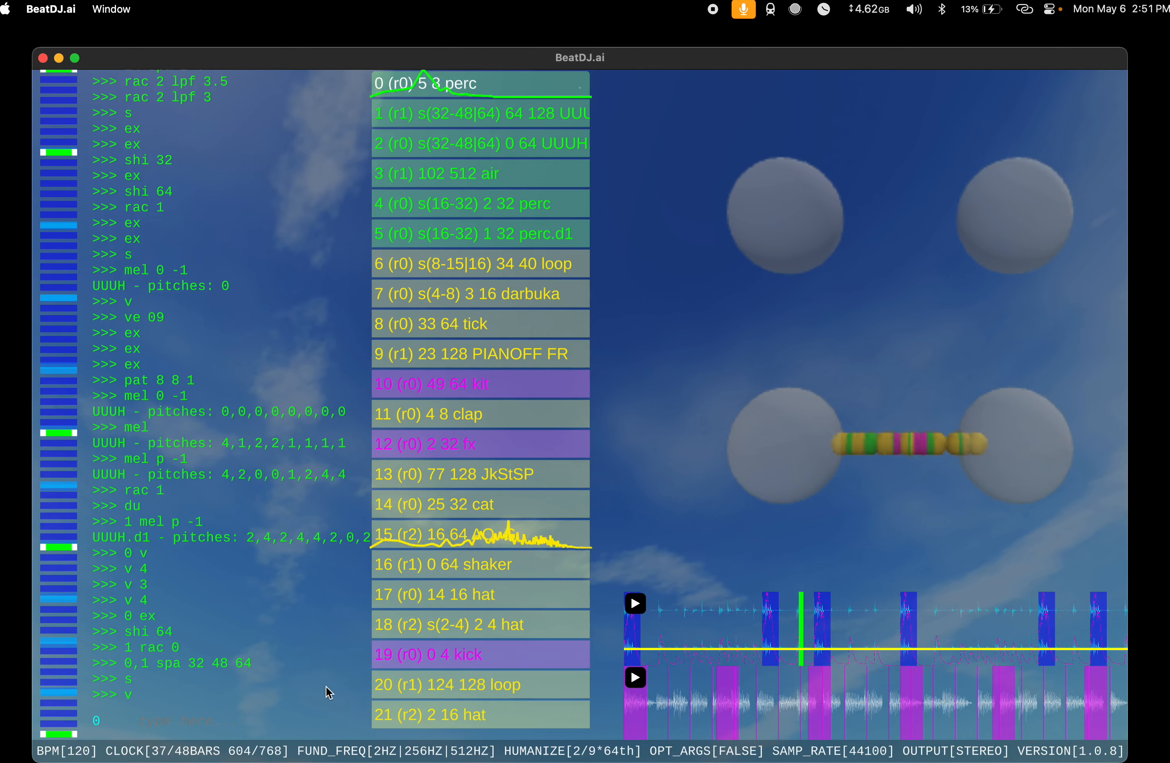
{"action": "type", "text": "rac 4"}
{"action": "key", "text": "Return"}
Step: Apply an echo effect to rack 4 with fx, accepting the default delay 4, decay 3, dry mix 9 and wet mix 3
{"action": "type", "text": "fx "}
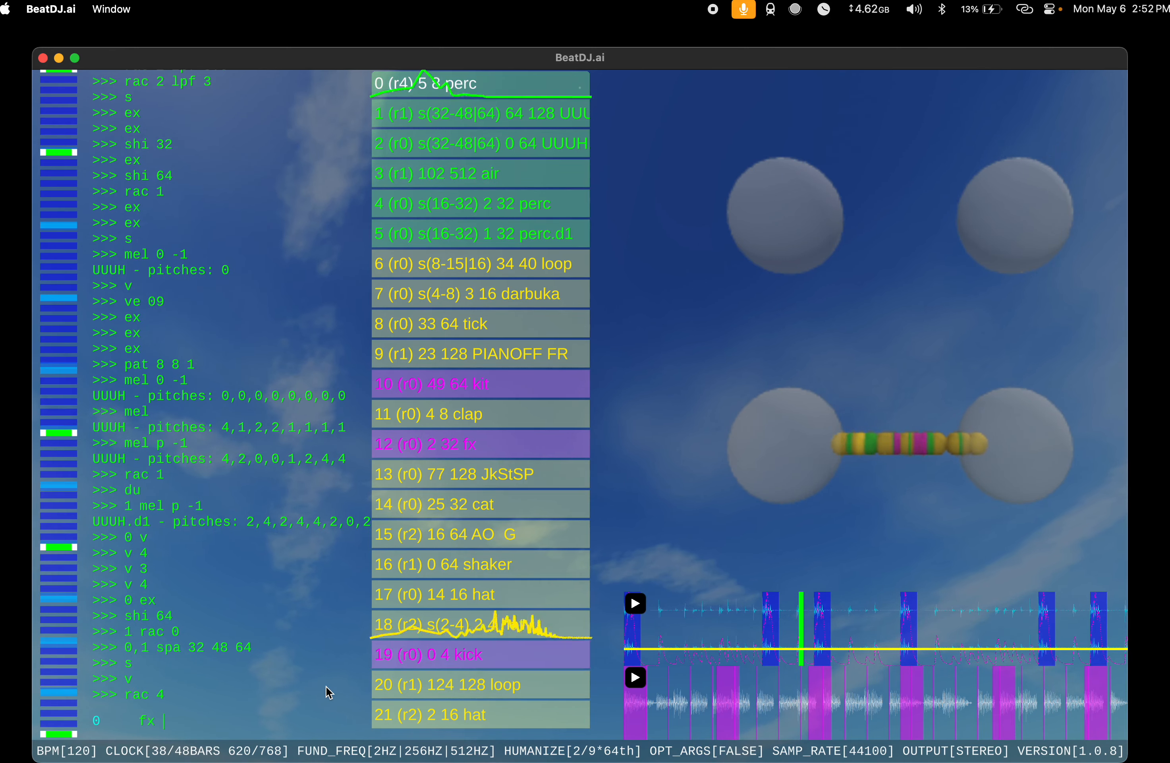
{"action": "type", "text": "4"}
{"action": "key", "text": "Return"}
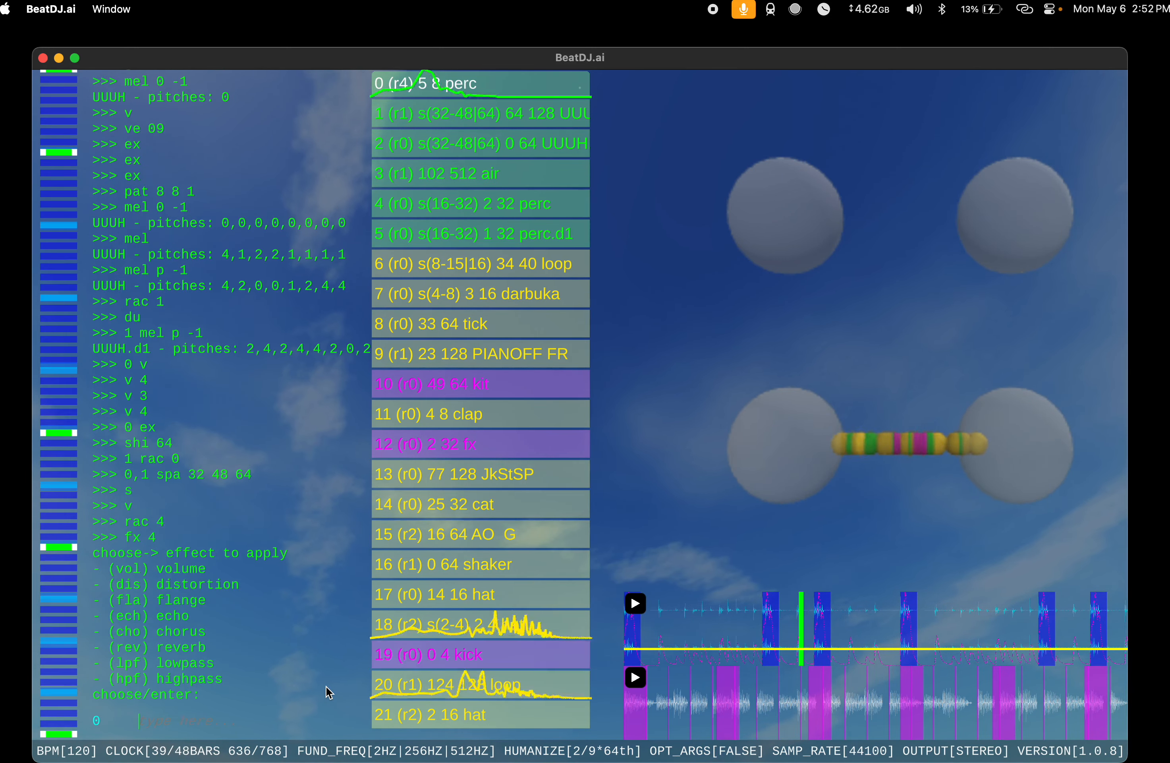
{"action": "type", "text": "ech"}
{"action": "key", "text": "Return"}
{"action": "key", "text": "Return"}
{"action": "key", "text": "Return"}
{"action": "key", "text": "Return"}
{"action": "key", "text": "Return"}
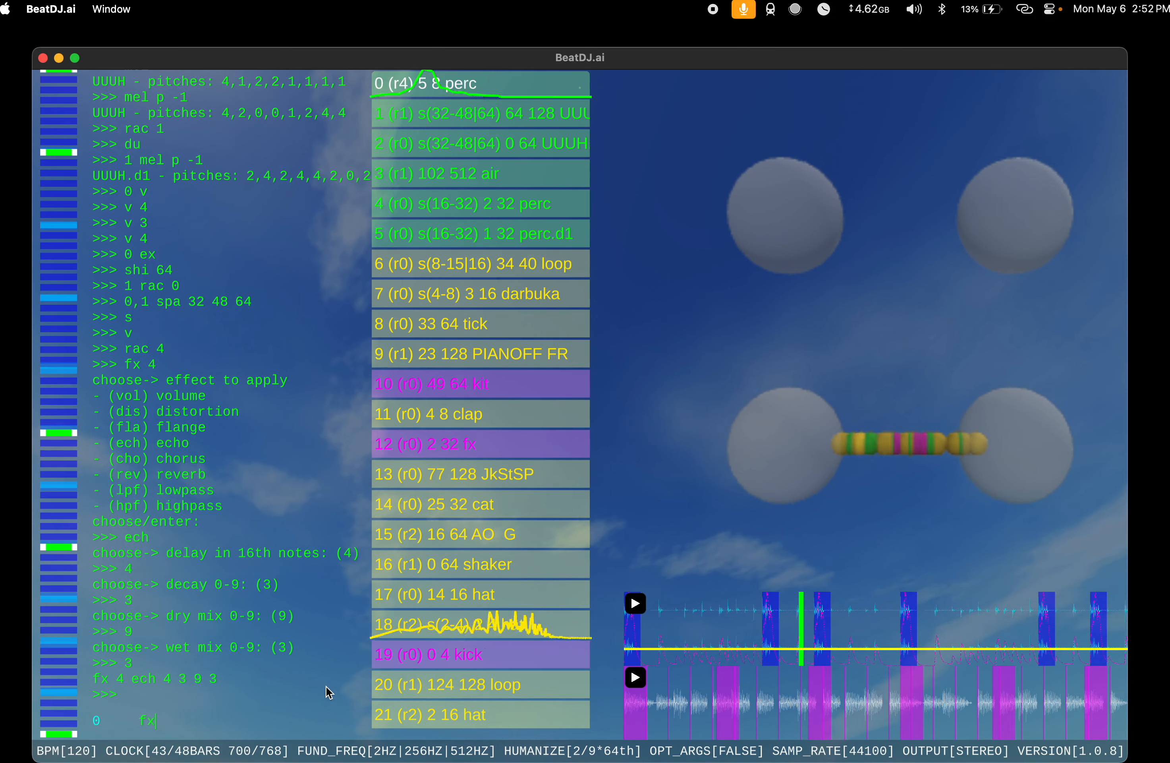
Step: Run v on the perc instrument at index 0, then set its envelope with ve 09990 followed by ve 0999990
{"action": "key", "text": "BackSpace"}
{"action": "key", "text": "BackSpace"}
{"action": "type", "text": "v"}
{"action": "key", "text": "Return"}
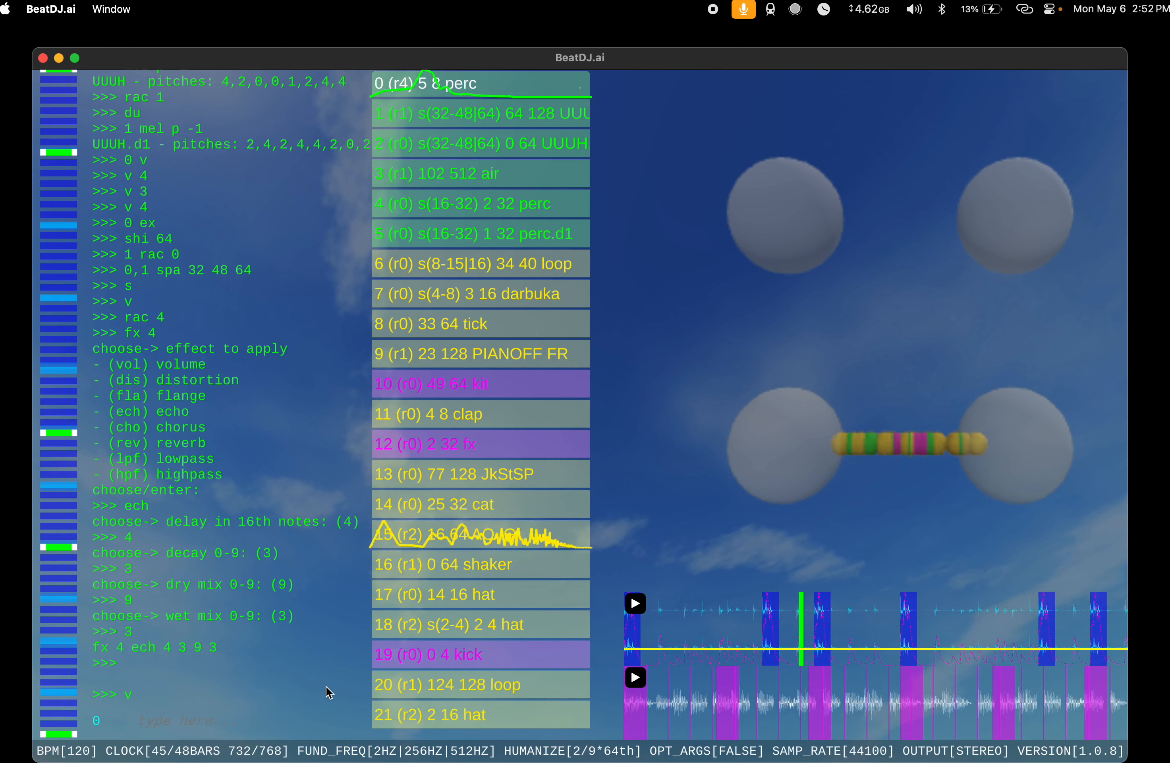
{"action": "type", "text": "ve 090"}
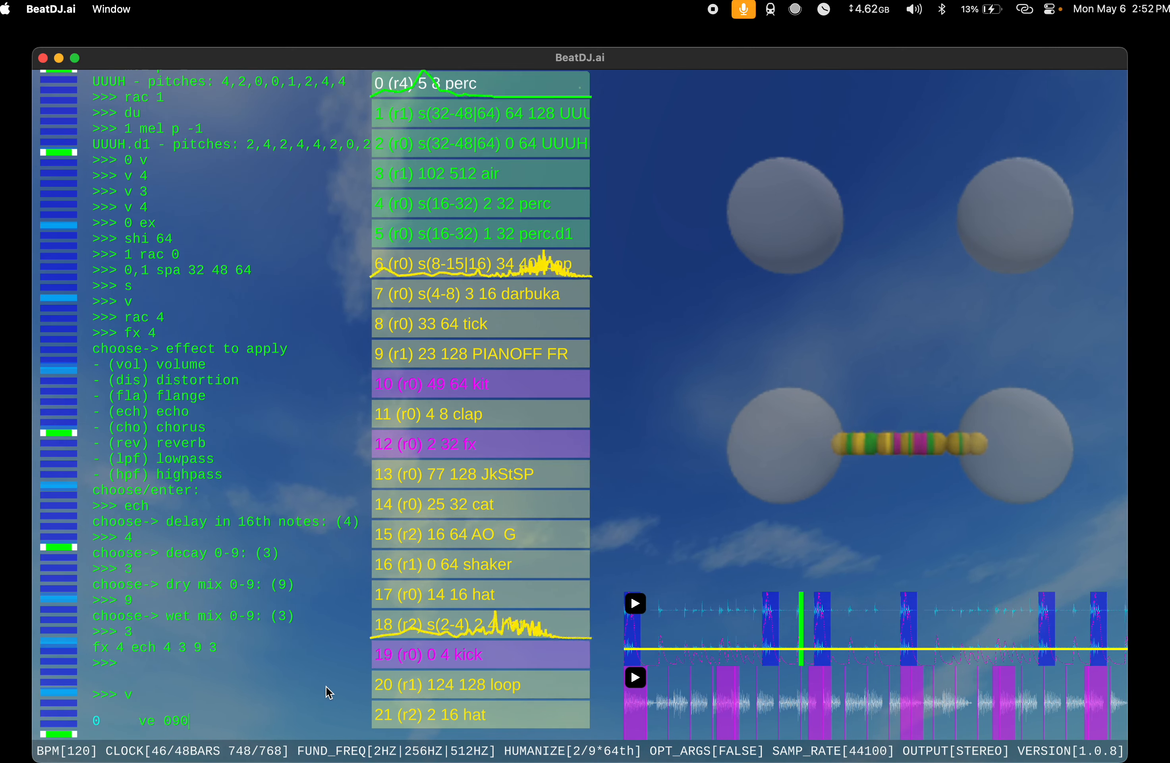
{"action": "key", "text": "BackSpace"}
{"action": "type", "text": "990"}
{"action": "key", "text": "Return"}
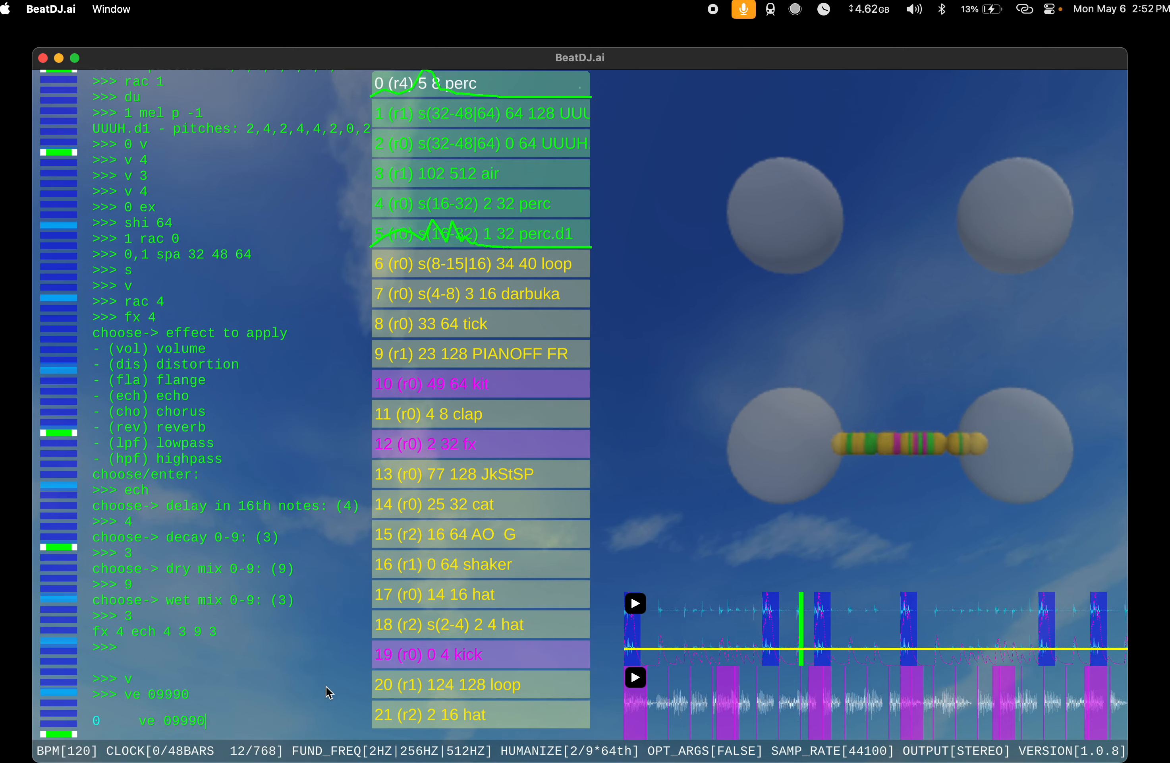
{"action": "key", "text": "BackSpace"}
{"action": "type", "text": "990"}
{"action": "key", "text": "Return"}
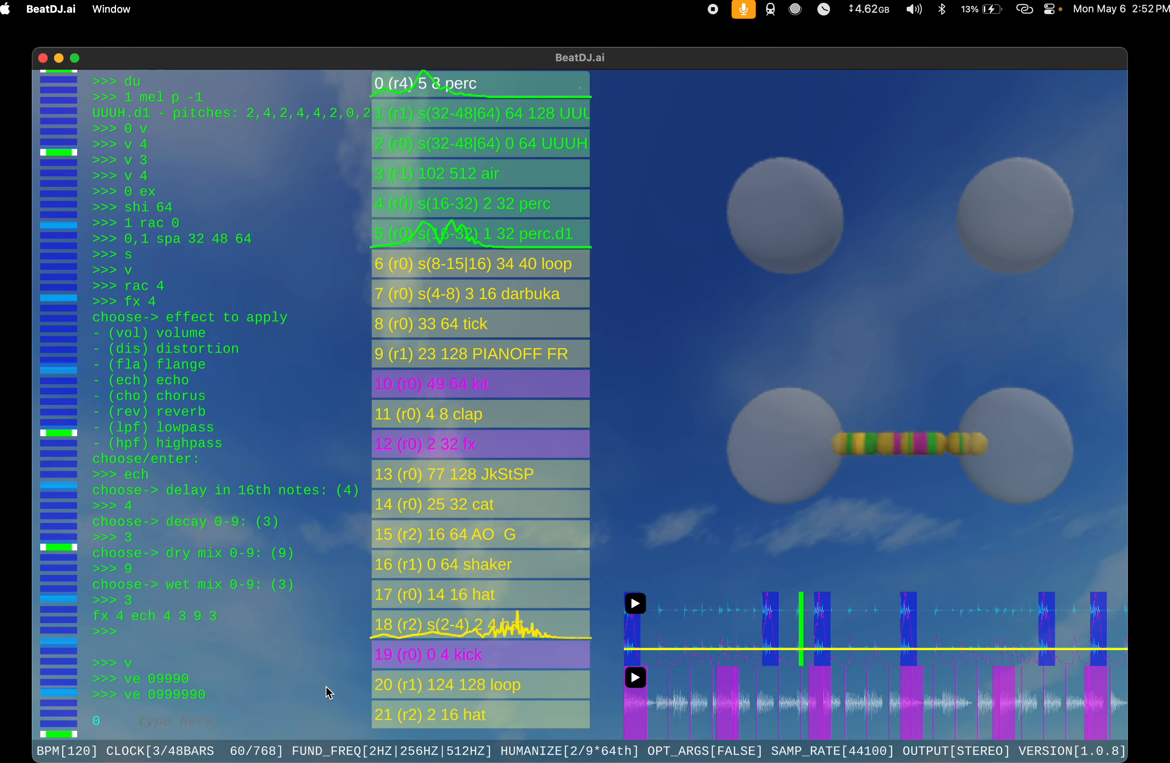
Step: Run v 3, v 4 and v 5 in turn on the perc instrument at index 0
{"action": "type", "text": "v 3"}
{"action": "key", "text": "Return"}
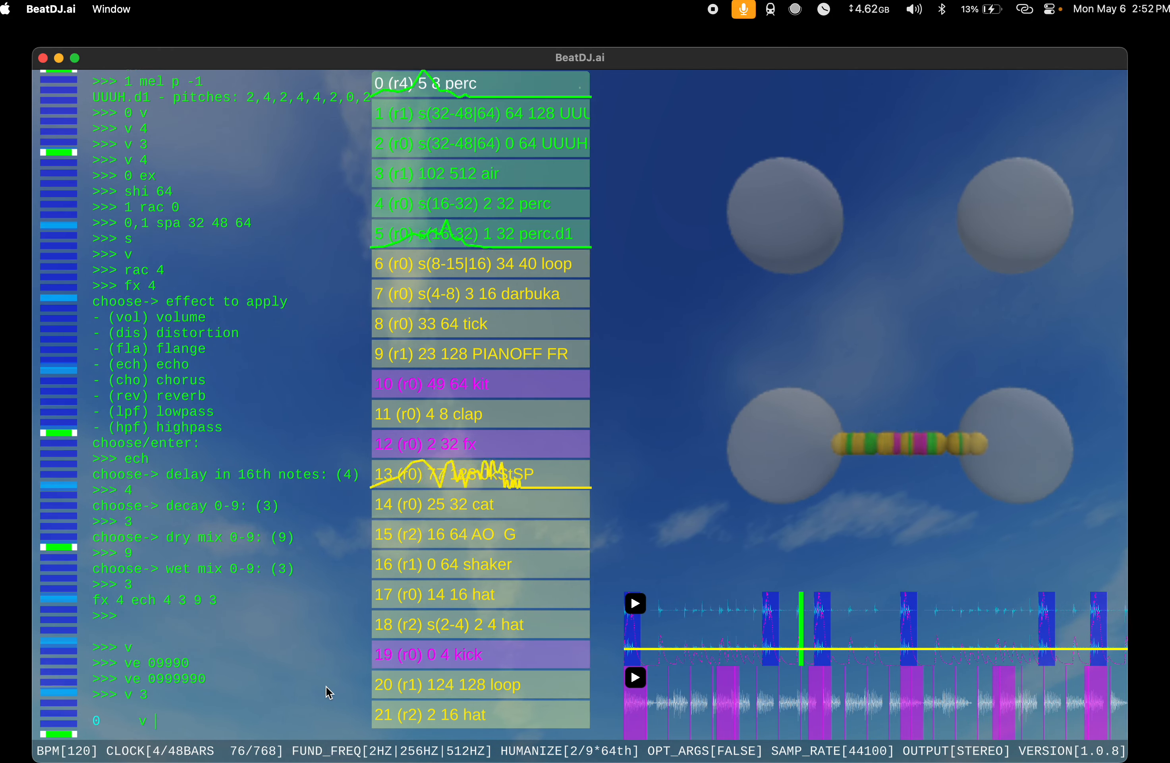
{"action": "type", "text": "v 4"}
{"action": "key", "text": "Return"}
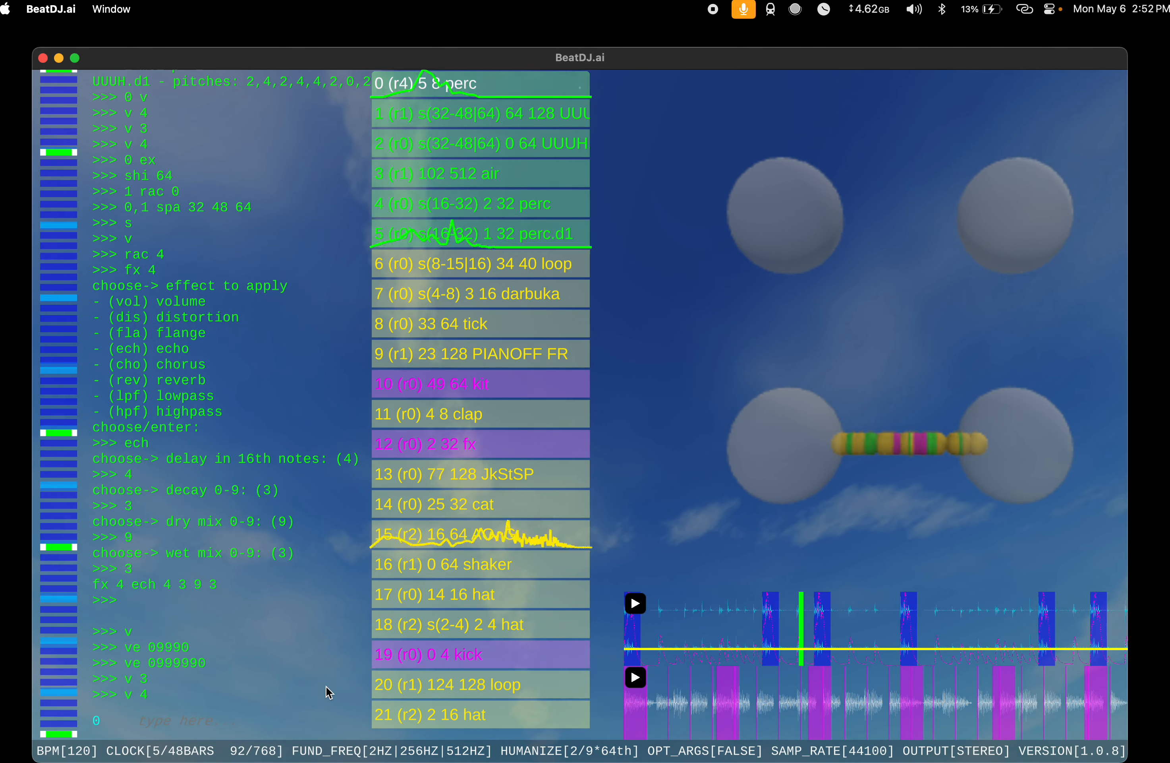
{"action": "type", "text": "v 5"}
{"action": "key", "text": "Return"}
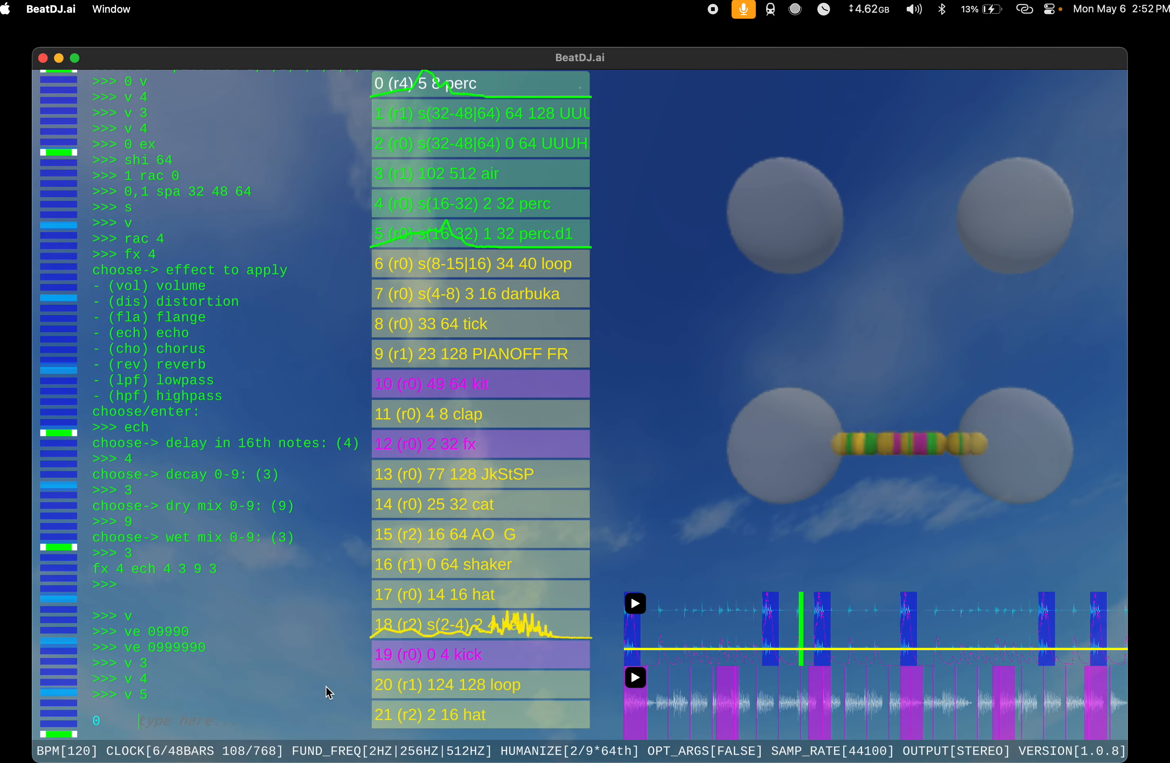
Step: Extend the perc instrument at index 0 with ex, then shrink it back with shr
{"action": "type", "text": "ex"}
{"action": "key", "text": "Return"}
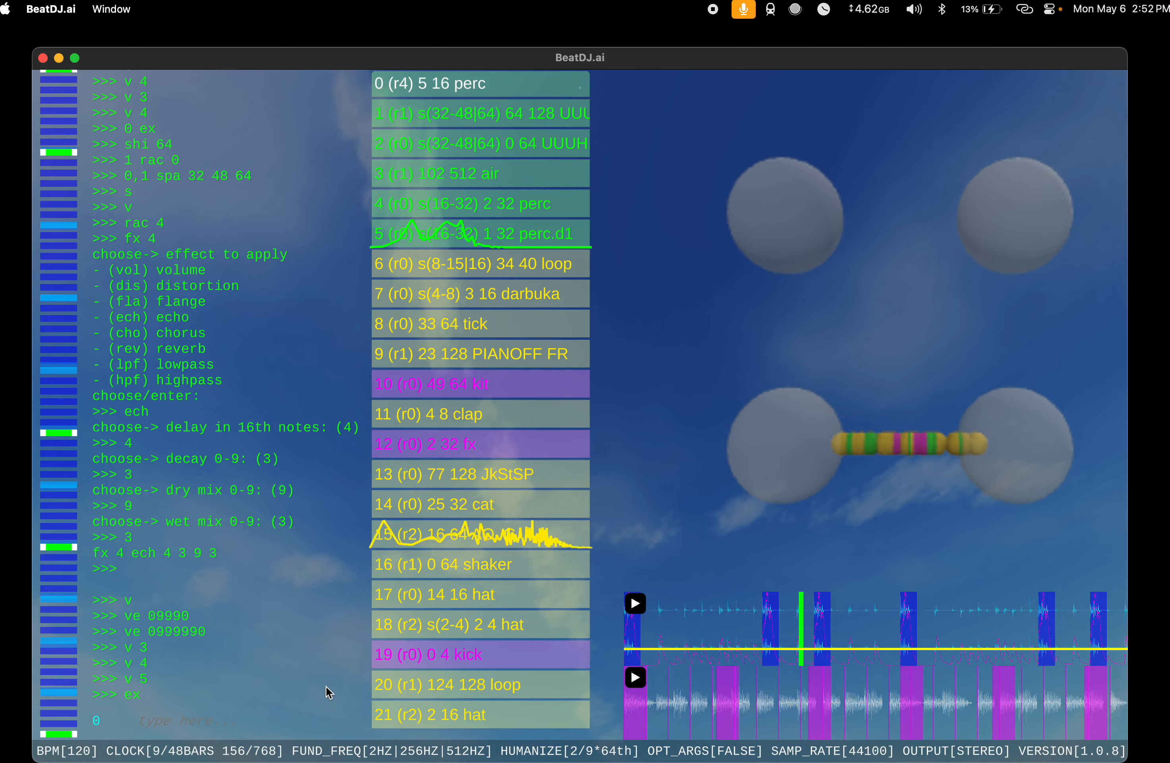
{"action": "type", "text": "r"}
{"action": "key", "text": "Return"}
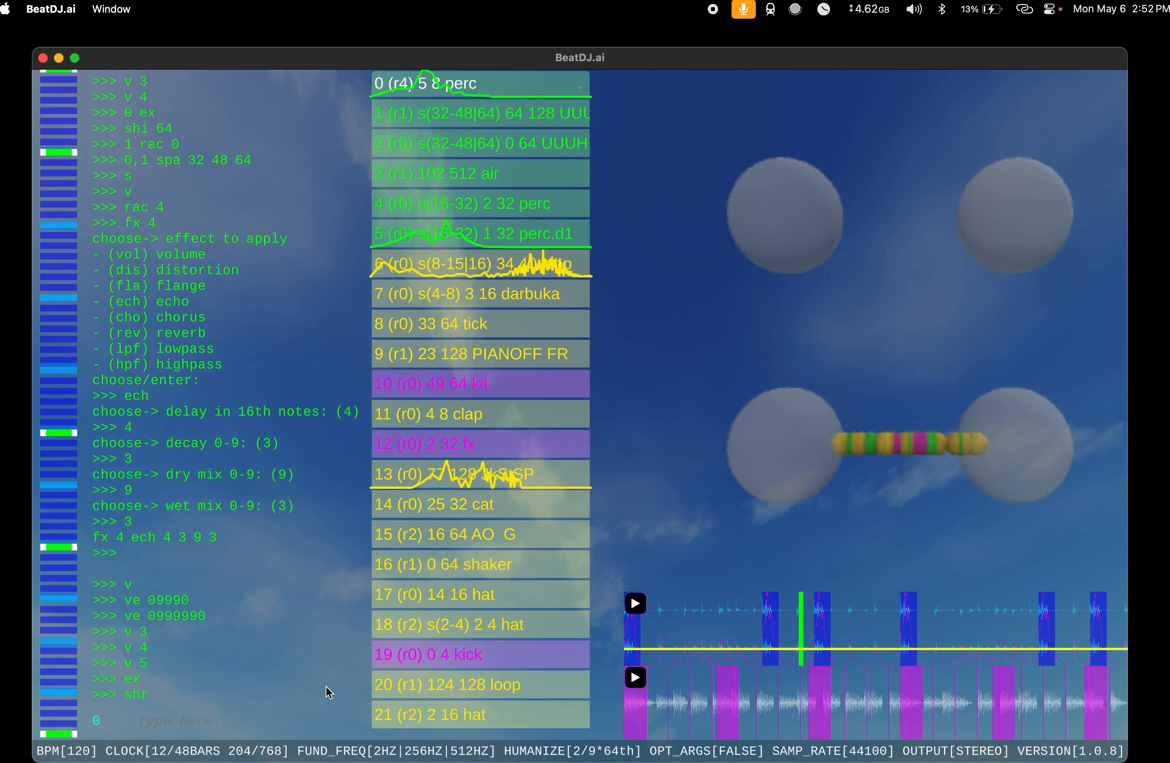
Step: Run v 5 and then v 6 on the perc instrument at index 0
{"action": "key", "text": "XF86AudioRaiseVolume"}
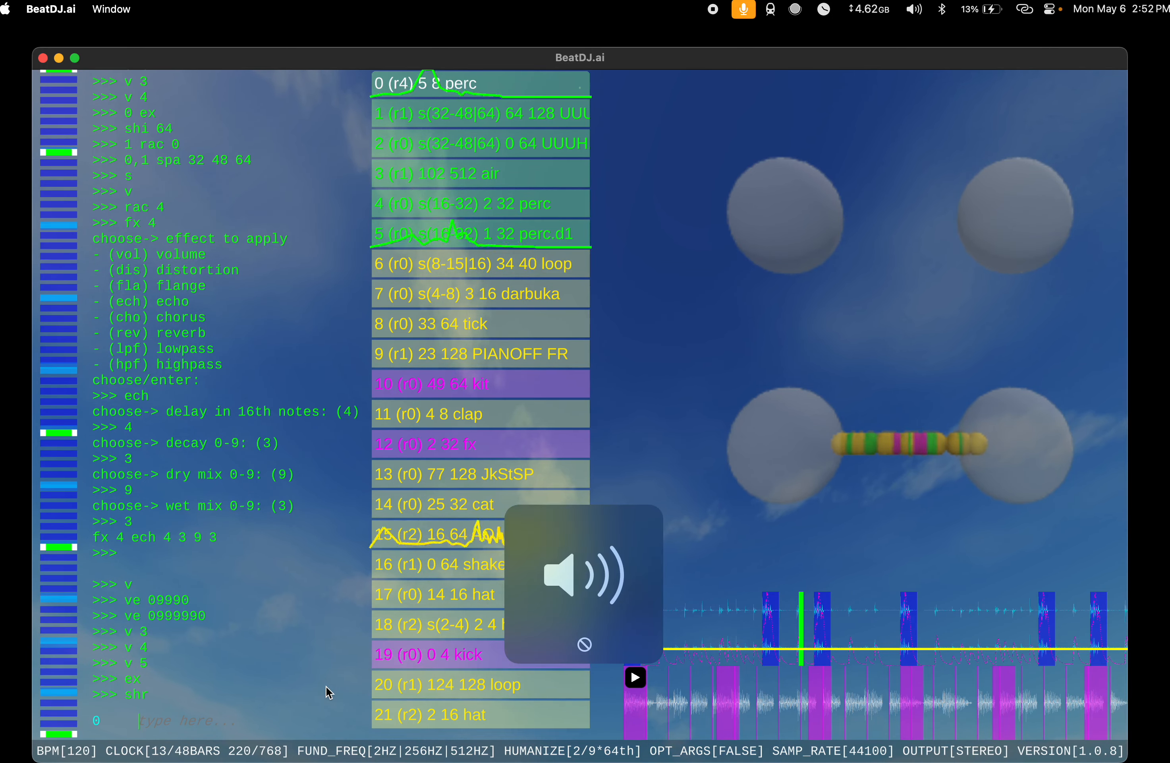
{"action": "type", "text": "v 5"}
{"action": "key", "text": "Return"}
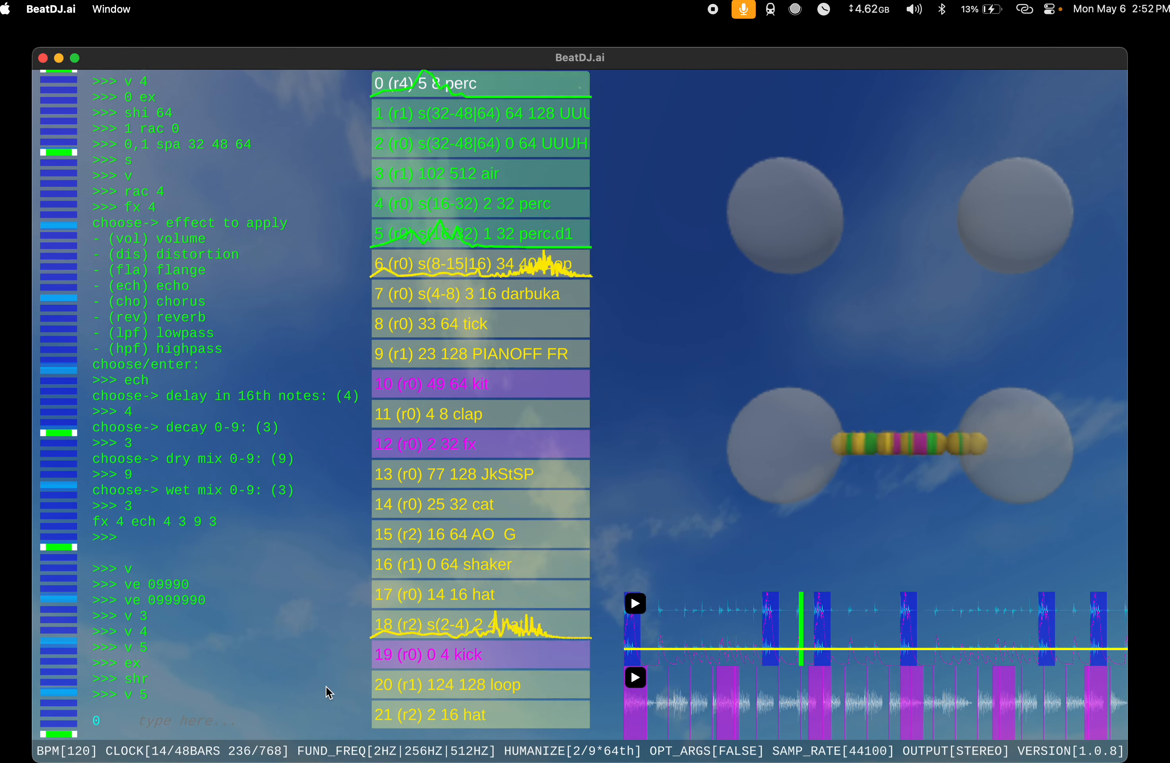
{"action": "type", "text": "v 6"}
{"action": "key", "text": "Return"}
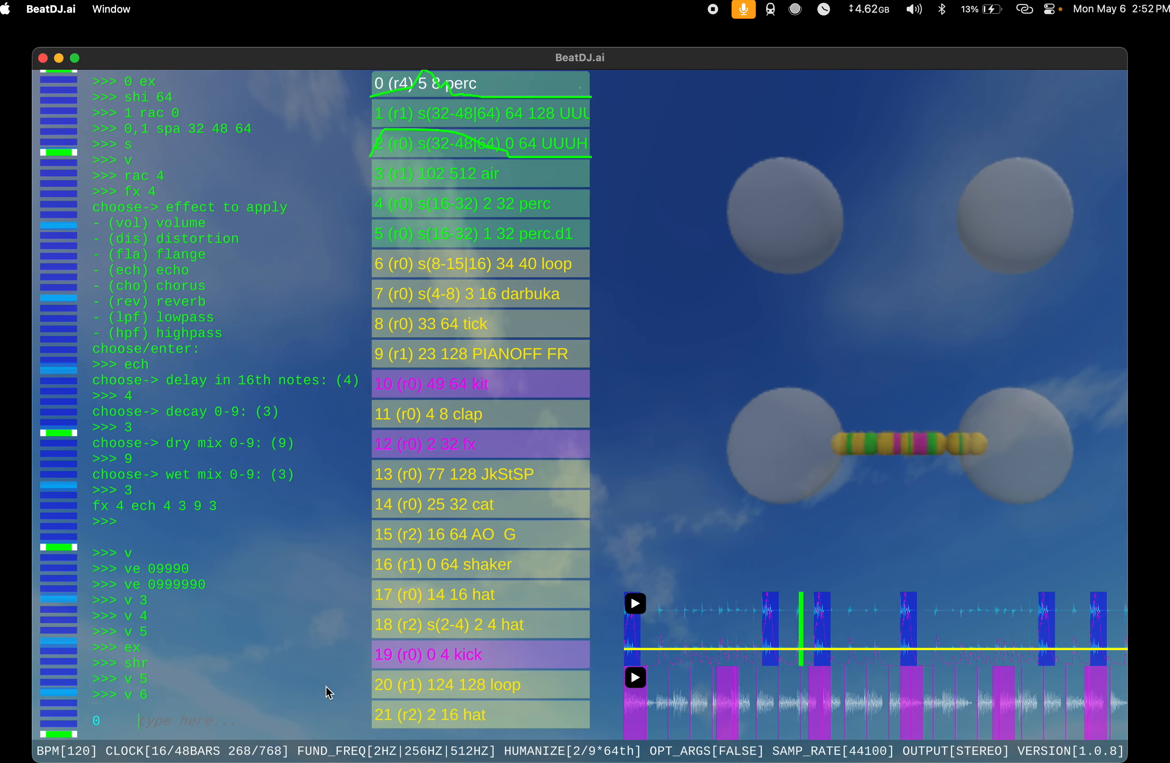
Step: Run mel 0 on the perc instrument at index 0, followed by mel 0 1
{"action": "type", "text": "mel 0"}
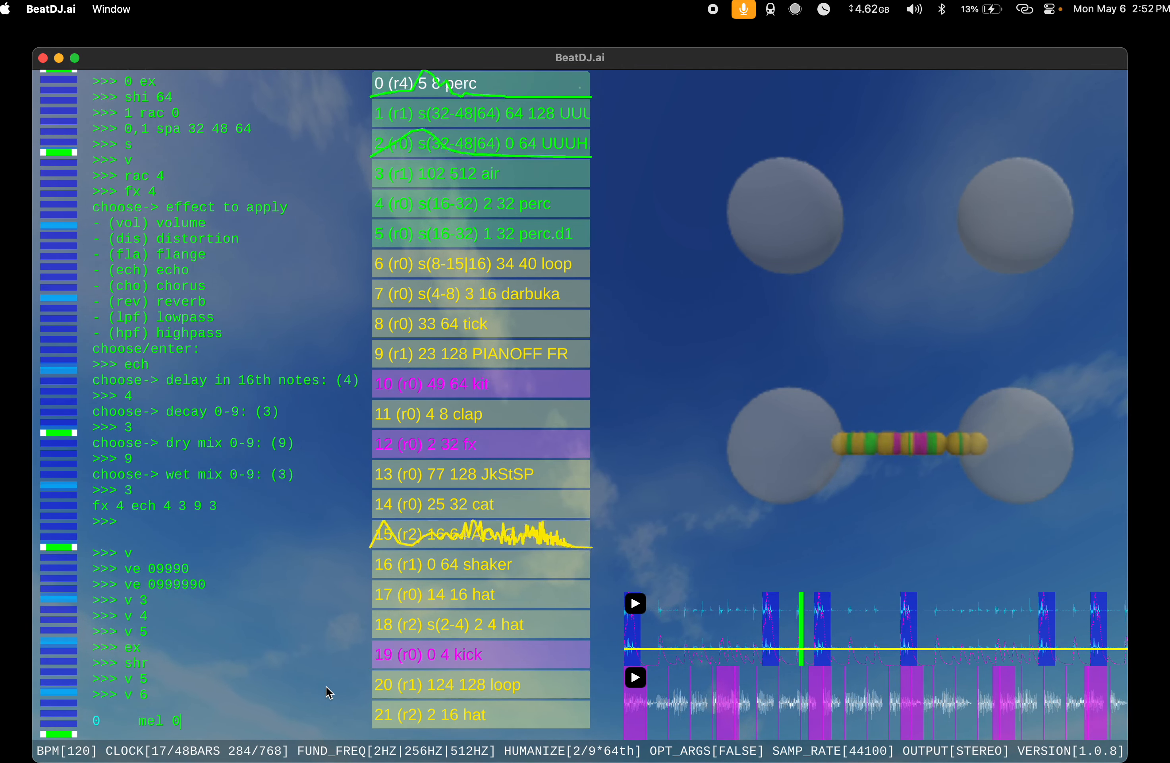
{"action": "key", "text": "Return"}
{"action": "type", "text": "mel "}
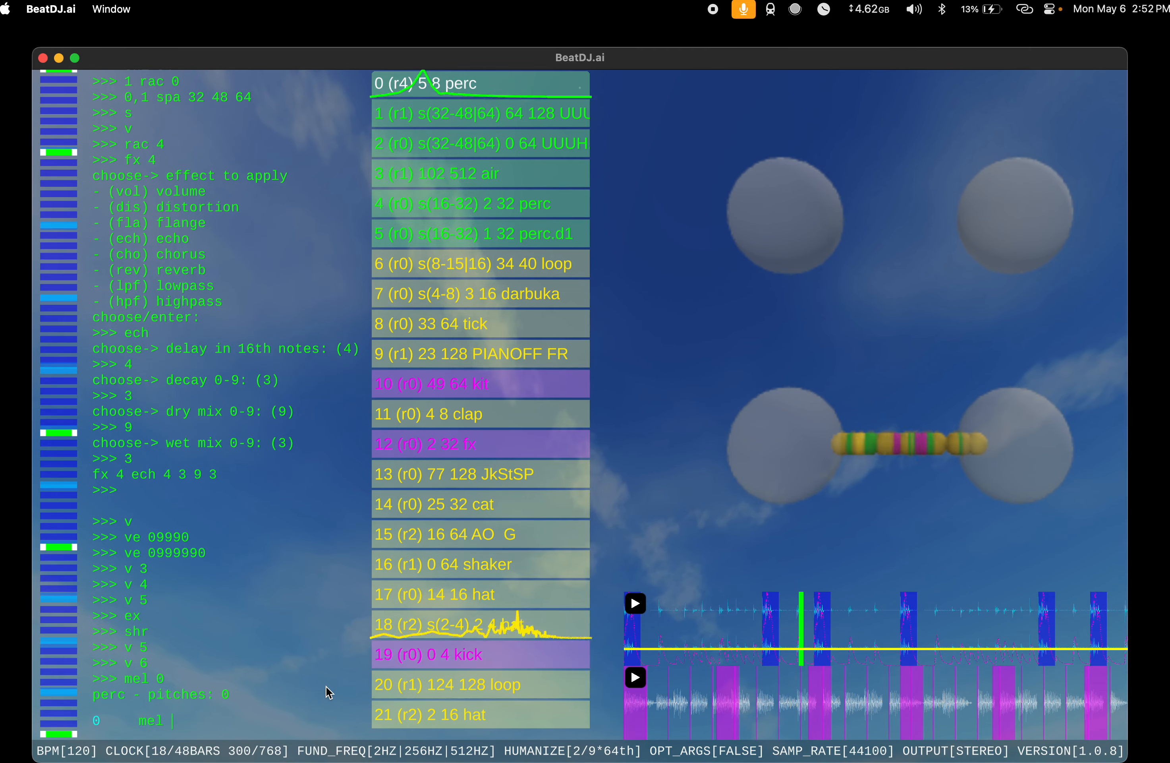
{"action": "type", "text": "0 1"}
{"action": "key", "text": "Return"}
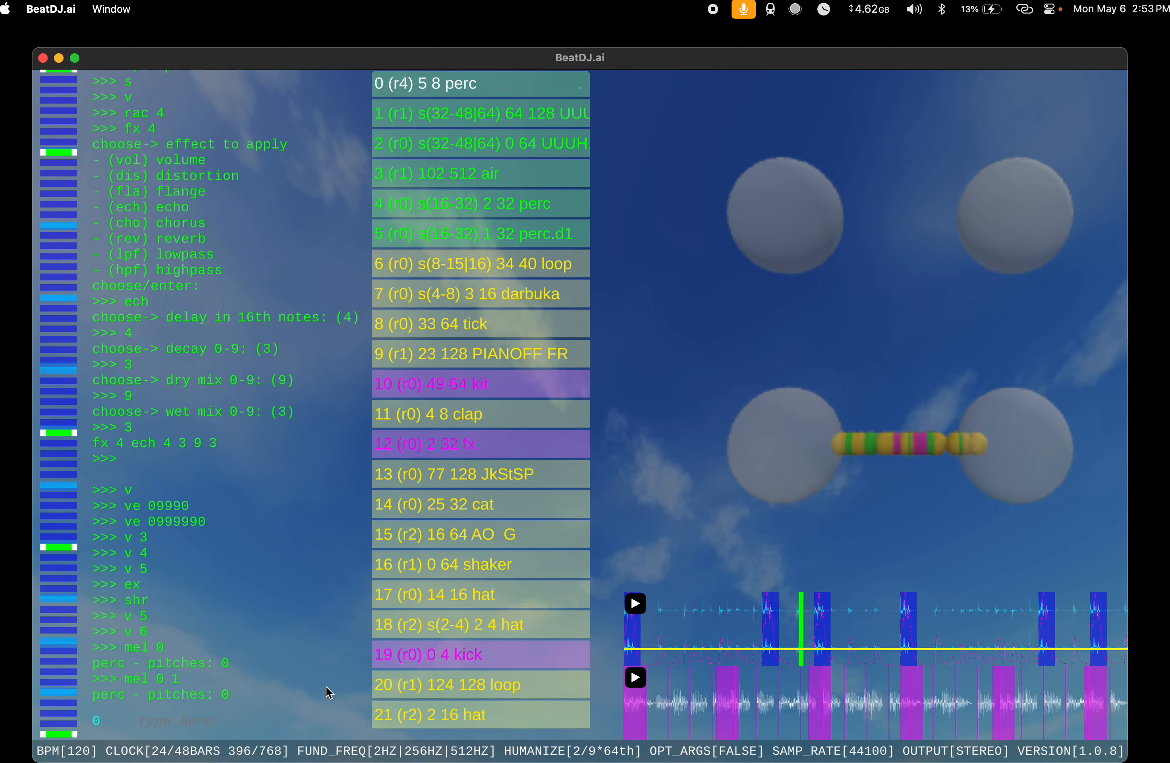
Step: Audition the perc instrument at index 0 extended with ex, then revert its length with shr
{"action": "type", "text": "ex"}
{"action": "key", "text": "Return"}
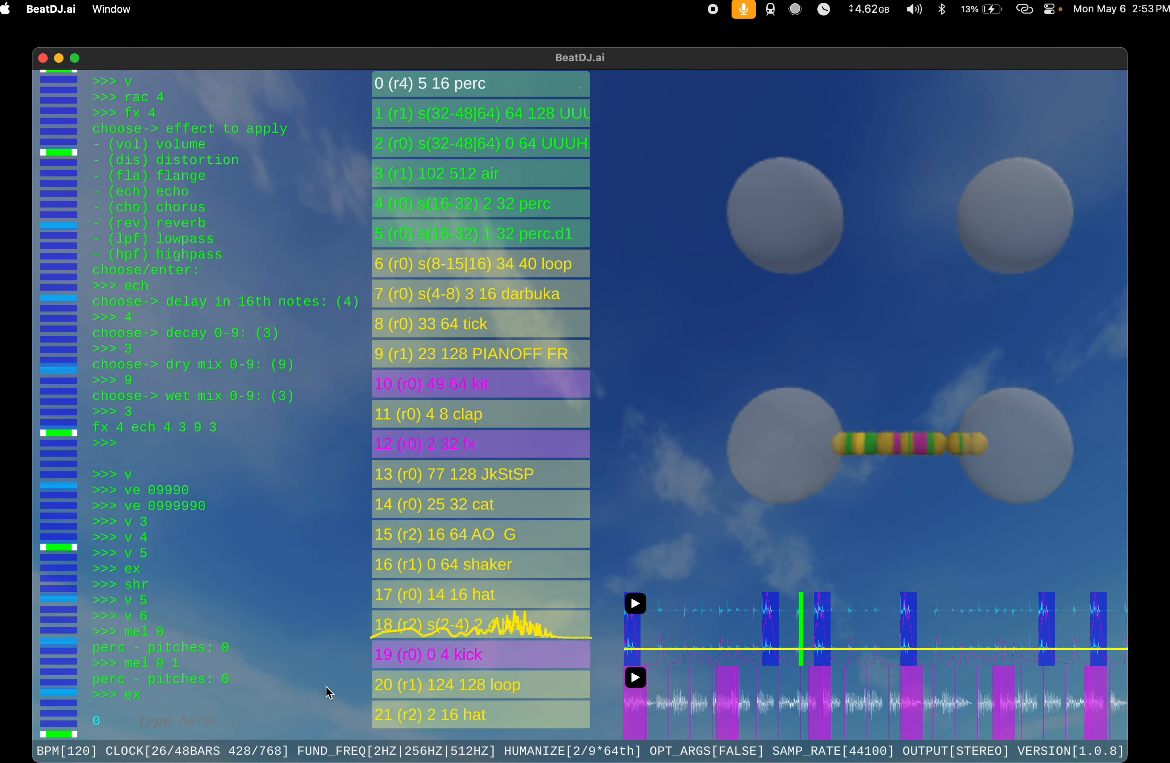
{"action": "type", "text": "shr"}
{"action": "key", "text": "Return"}
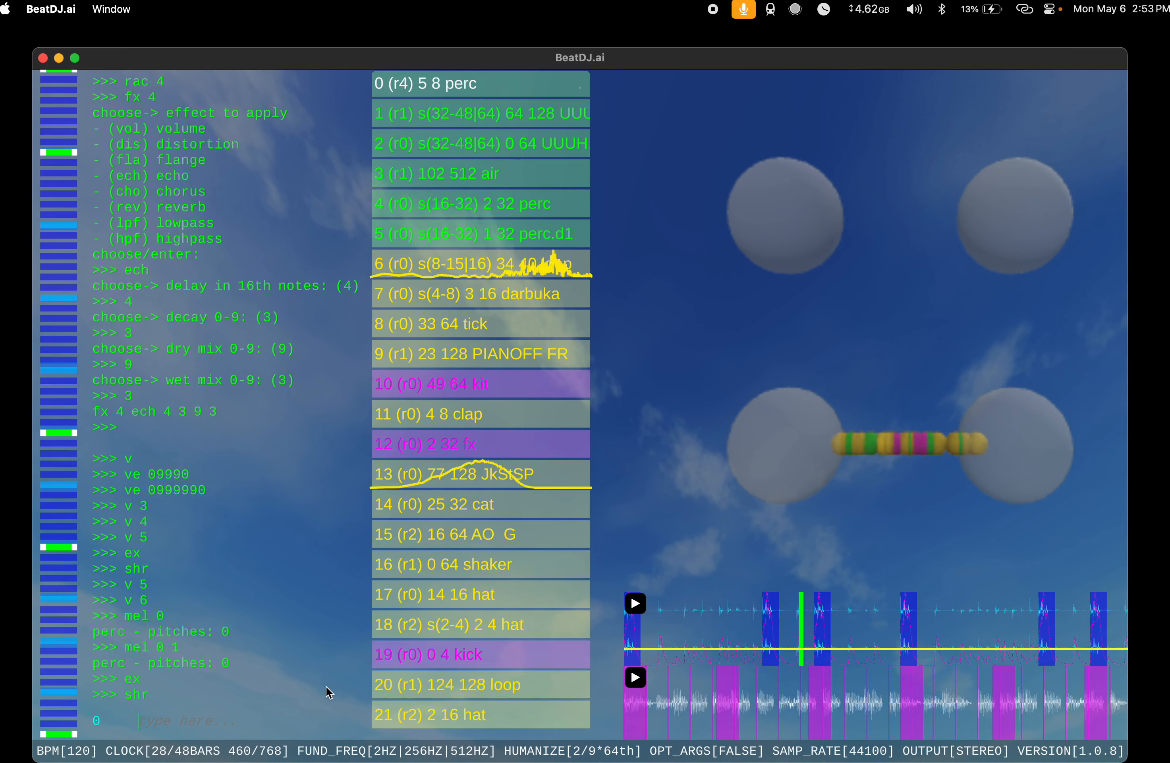
Step: Set the span of the perc instrument at index 0 with spa 0 16 32
{"action": "type", "text": "spa "}
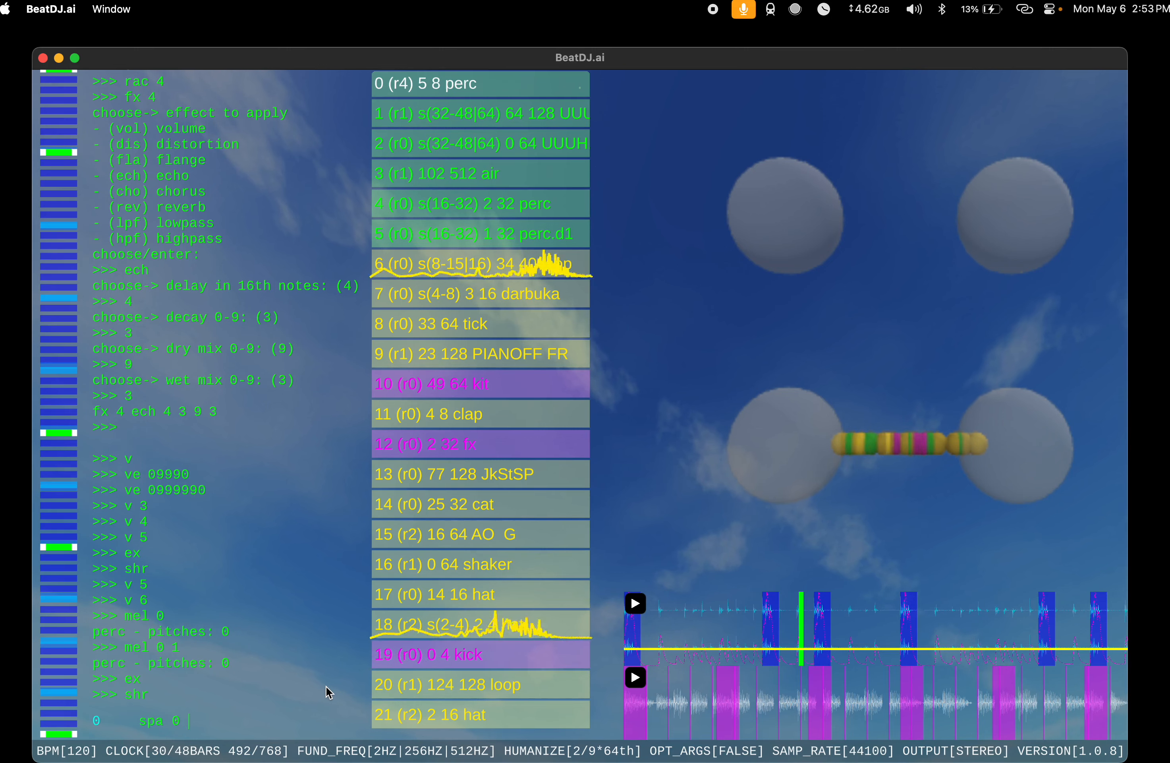
{"action": "type", "text": "0 "}
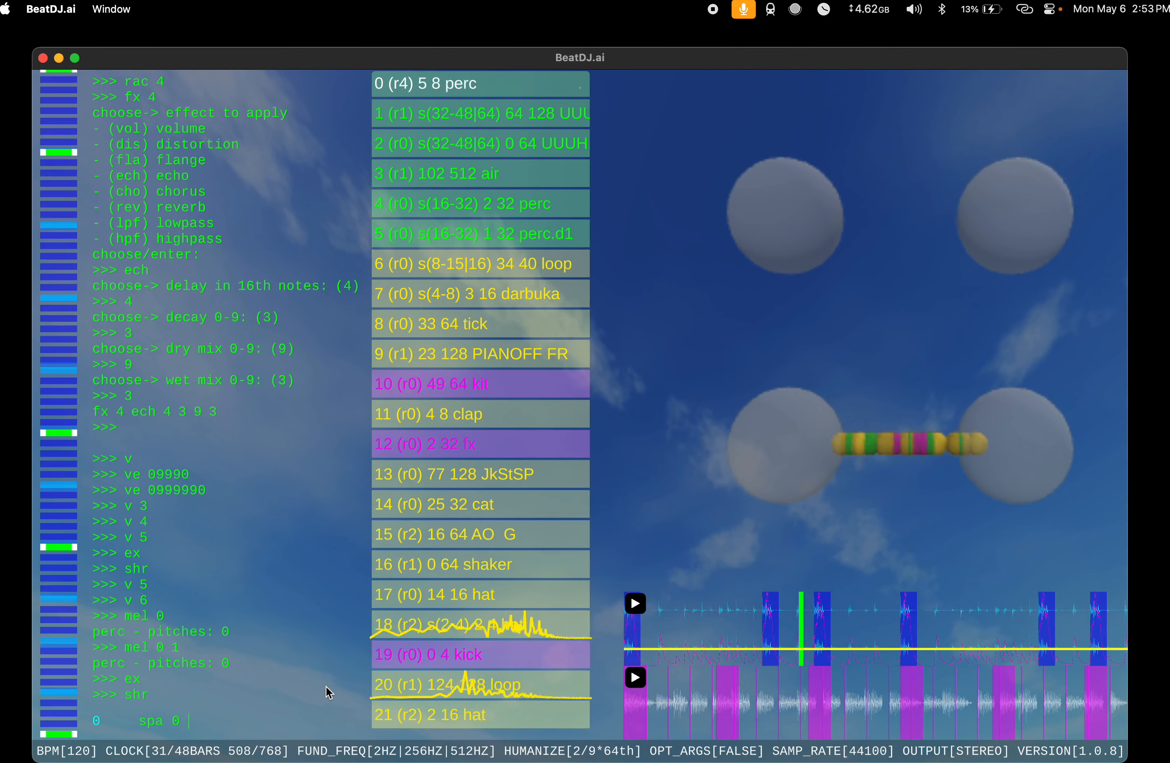
{"action": "type", "text": "16"}
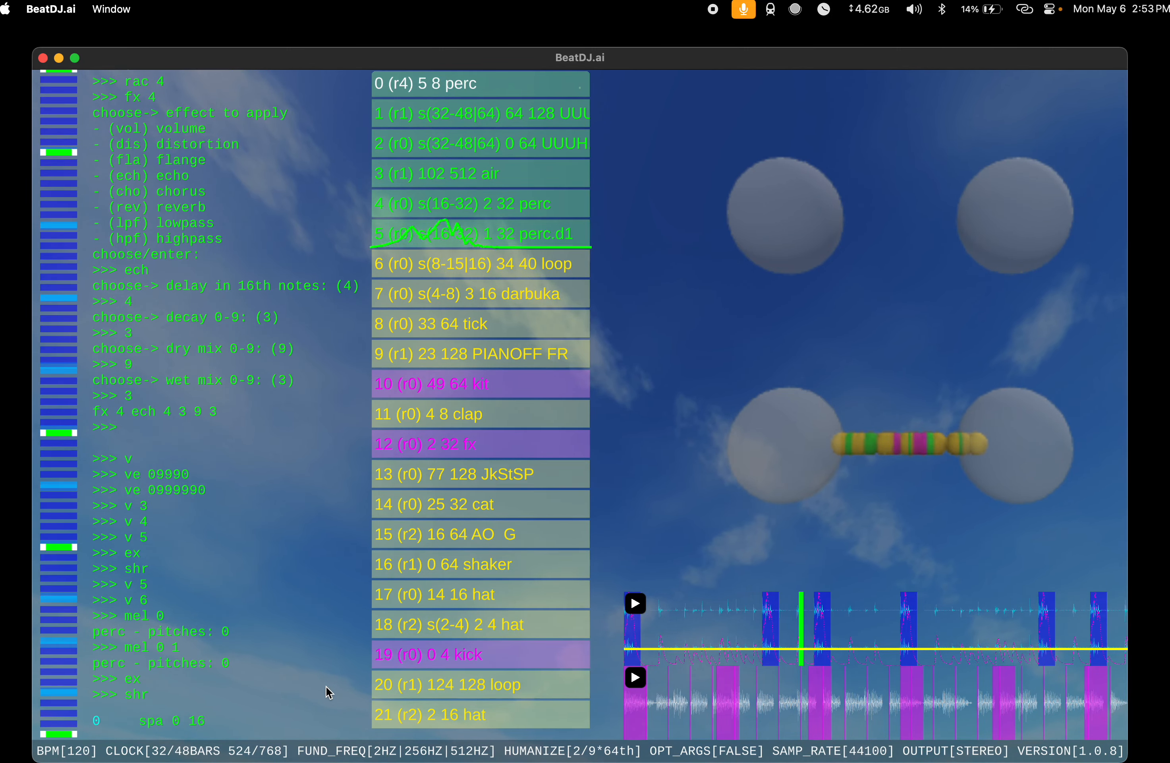
{"action": "type", "text": " 32"}
{"action": "key", "text": "Return"}
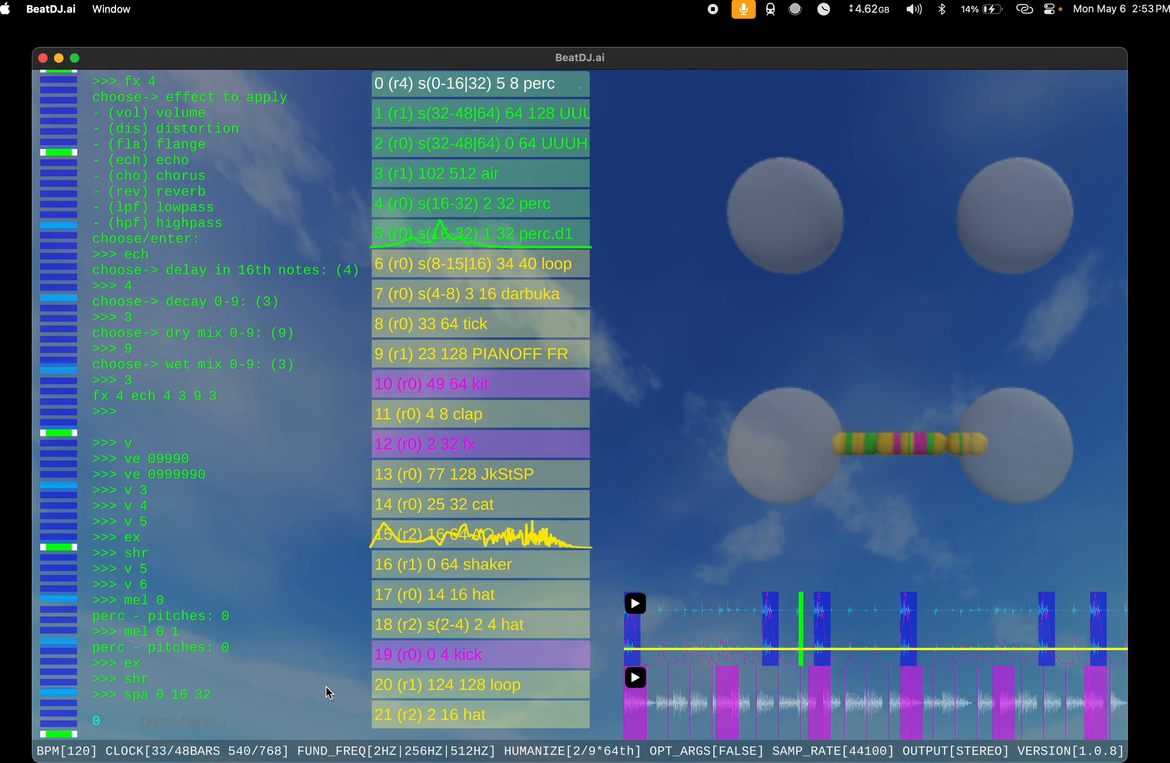
Step: Add another instrument with s and assign it to rack 4, then to rack 5
{"action": "type", "text": "s"}
{"action": "key", "text": "Return"}
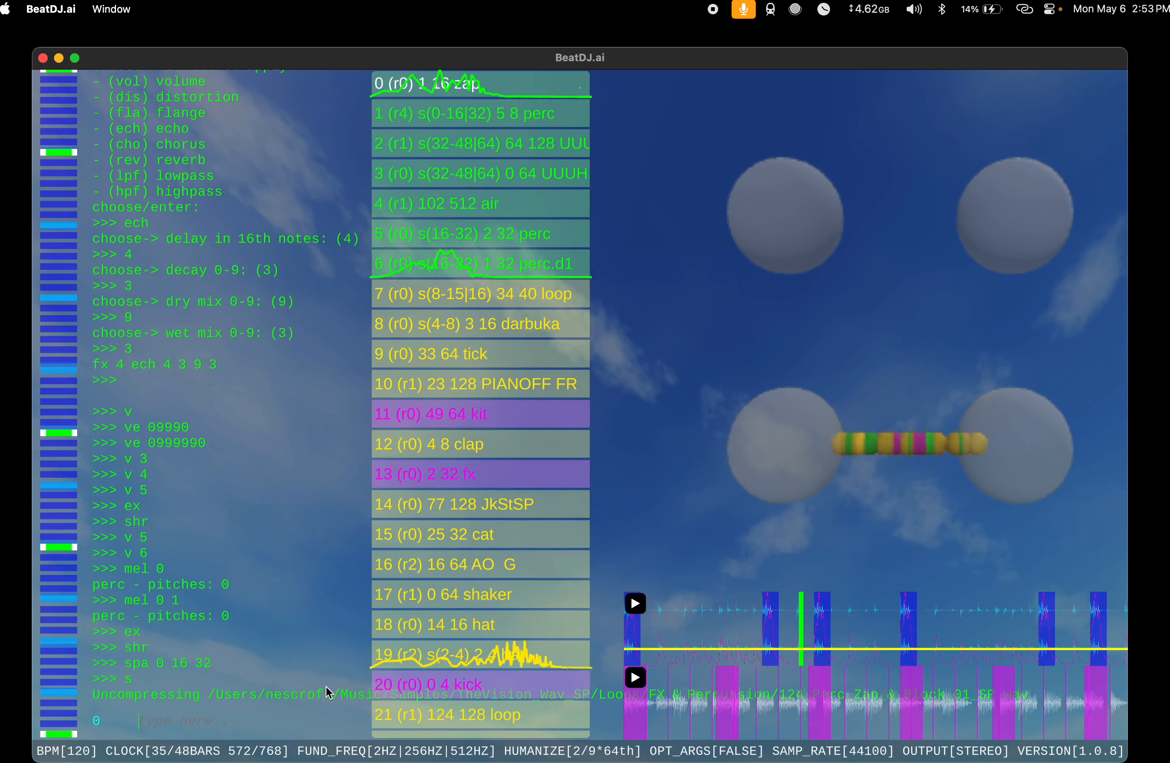
{"action": "type", "text": "rac 4"}
{"action": "key", "text": "Return"}
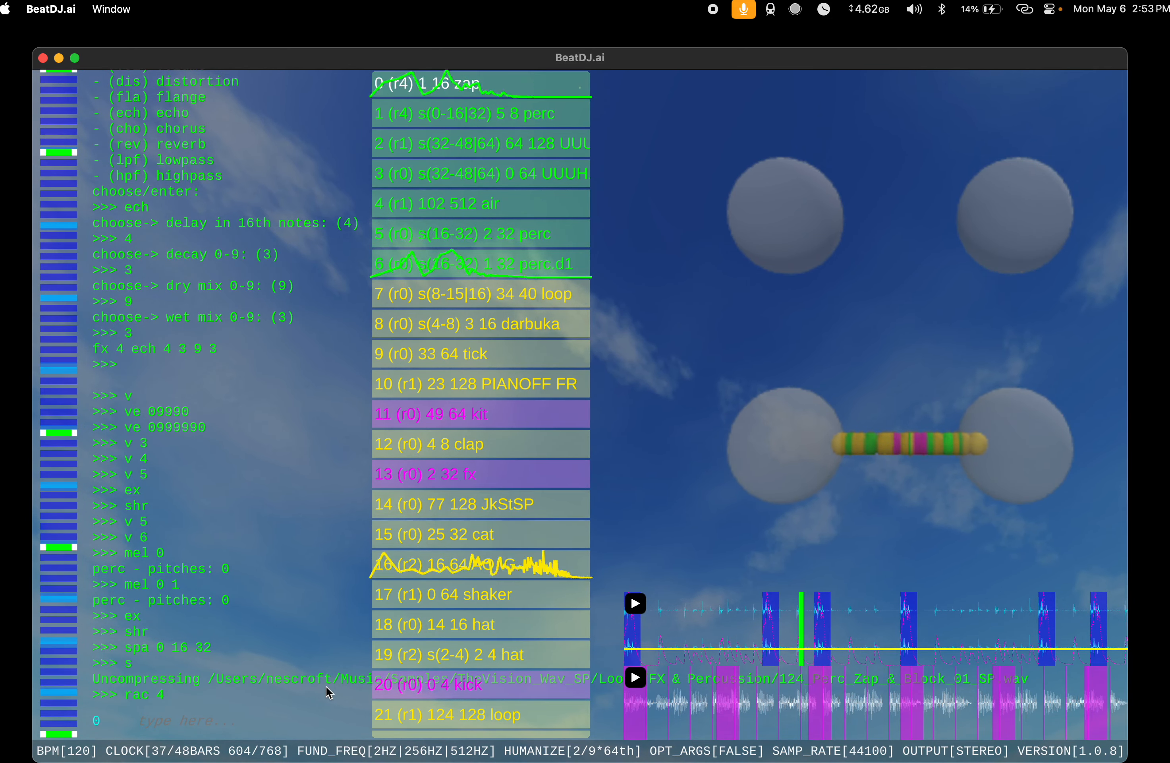
{"action": "type", "text": "rac 5"}
{"action": "key", "text": "Return"}
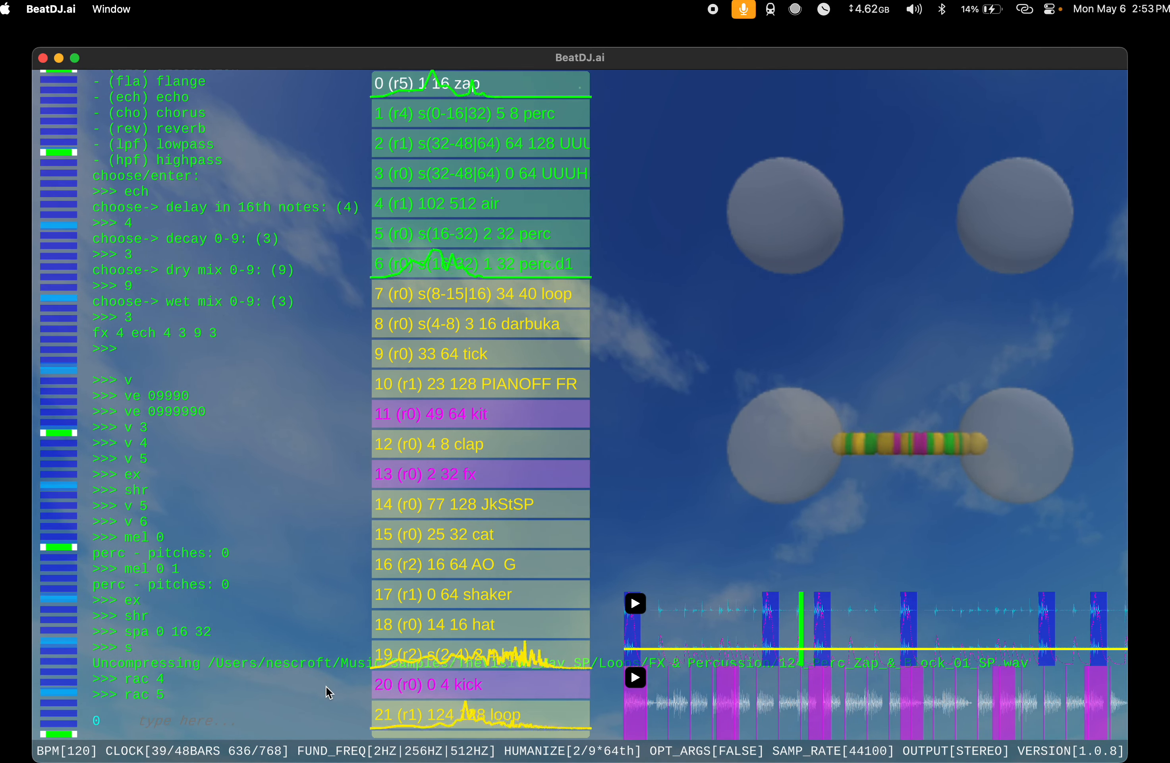
Step: Apply an echo effect to rack 5 with a delay of 6 sixteenth notes, decay 3, dry mix 9 and wet mix 3
{"action": "type", "text": "fx "}
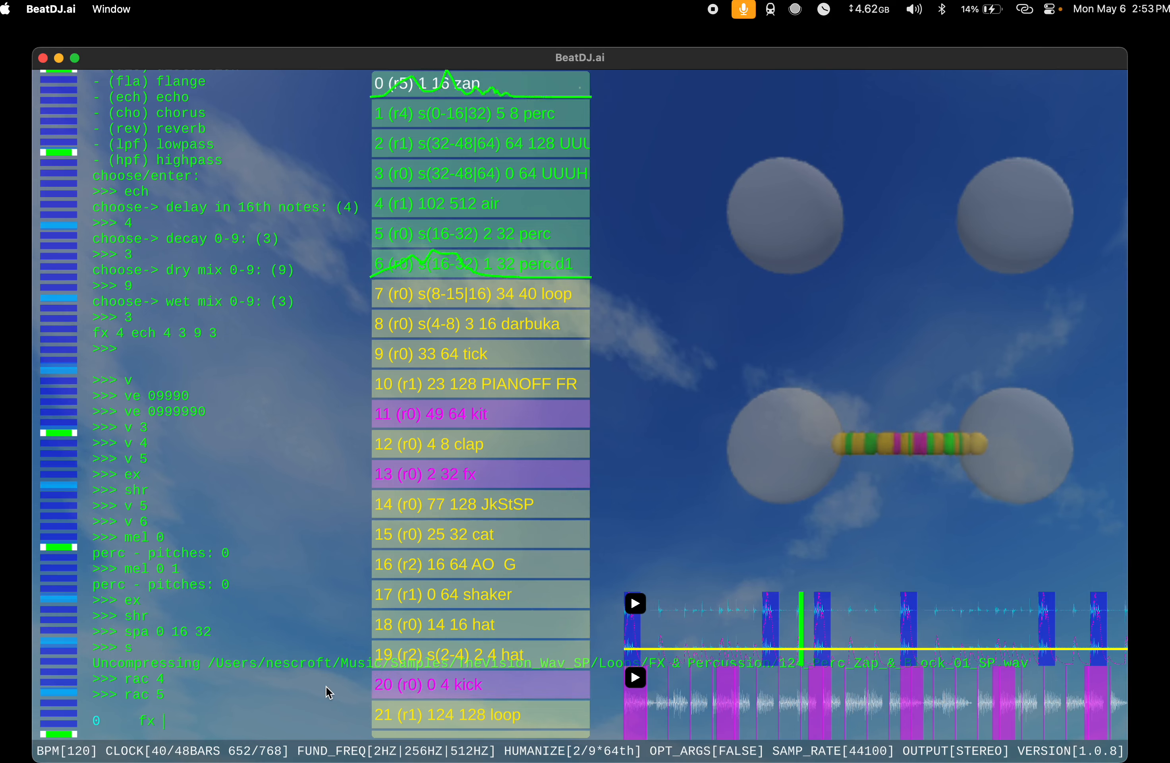
{"action": "type", "text": "5"}
{"action": "key", "text": "Return"}
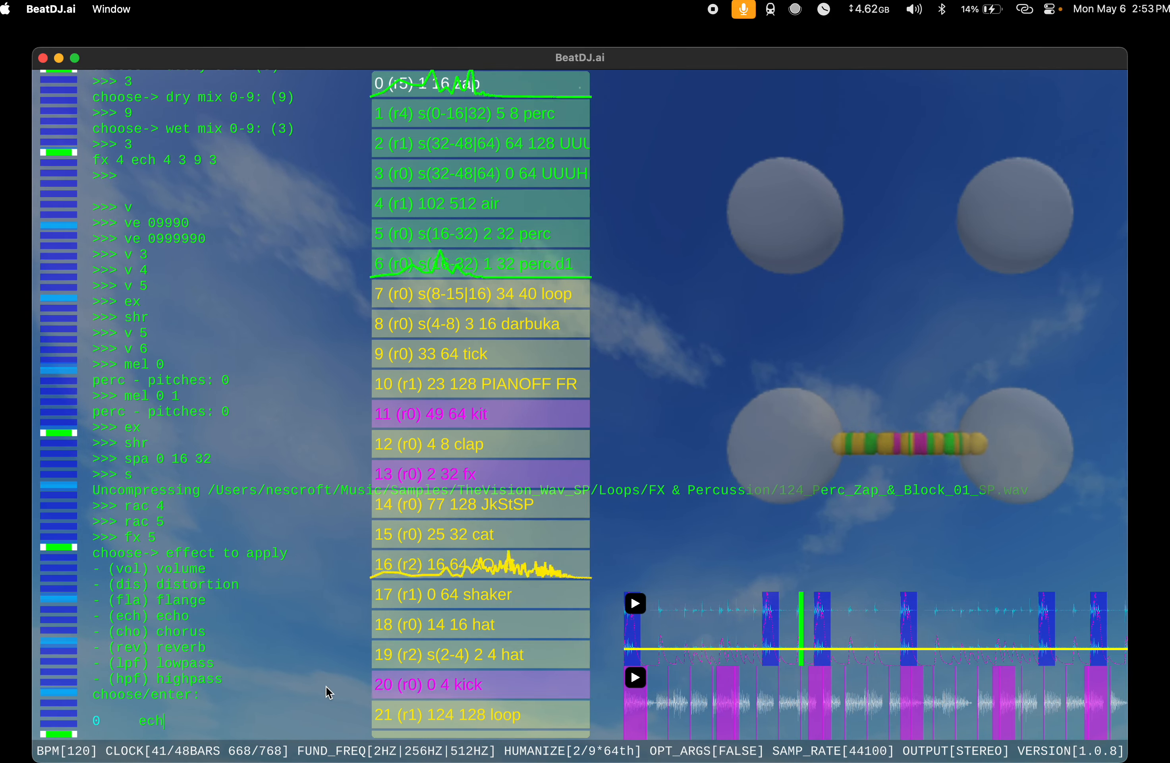
{"action": "key", "text": "Return"}
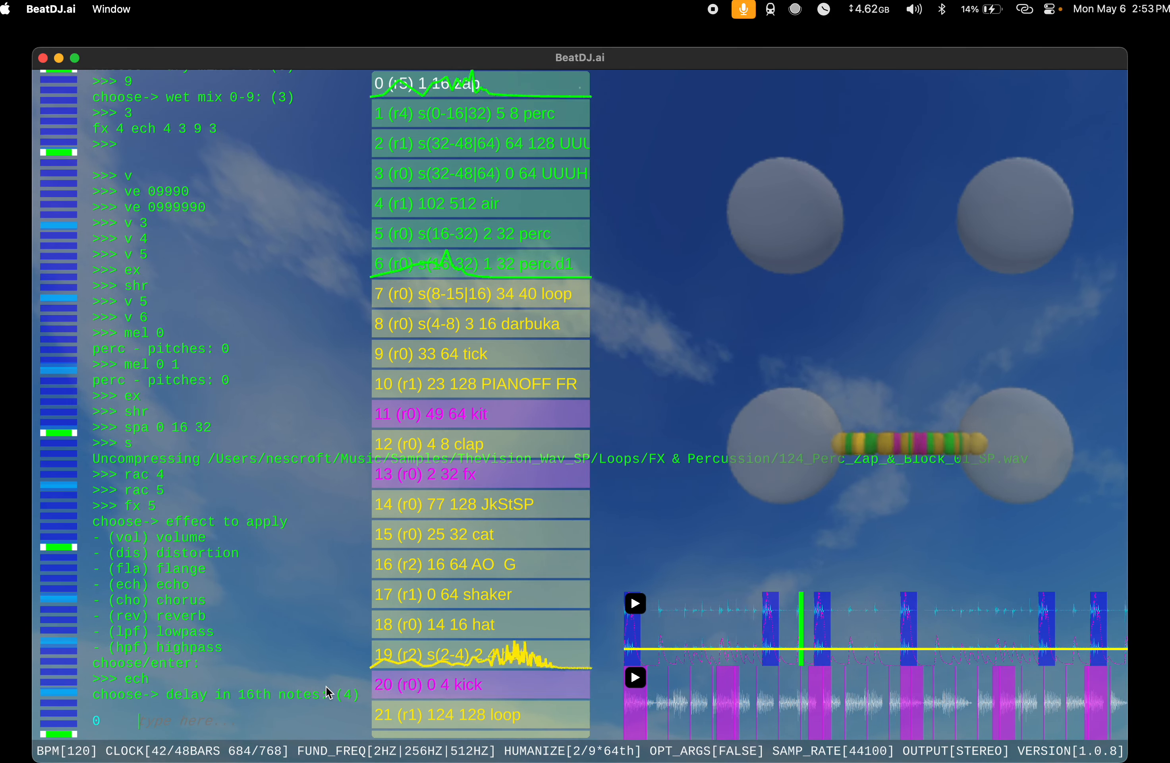
{"action": "type", "text": "6"}
{"action": "key", "text": "Return"}
Step: Extend the zap instrument at index 0 repeatedly with ex until its length is 512
{"action": "key", "text": "Return"}
{"action": "key", "text": "Return"}
{"action": "key", "text": "Return"}
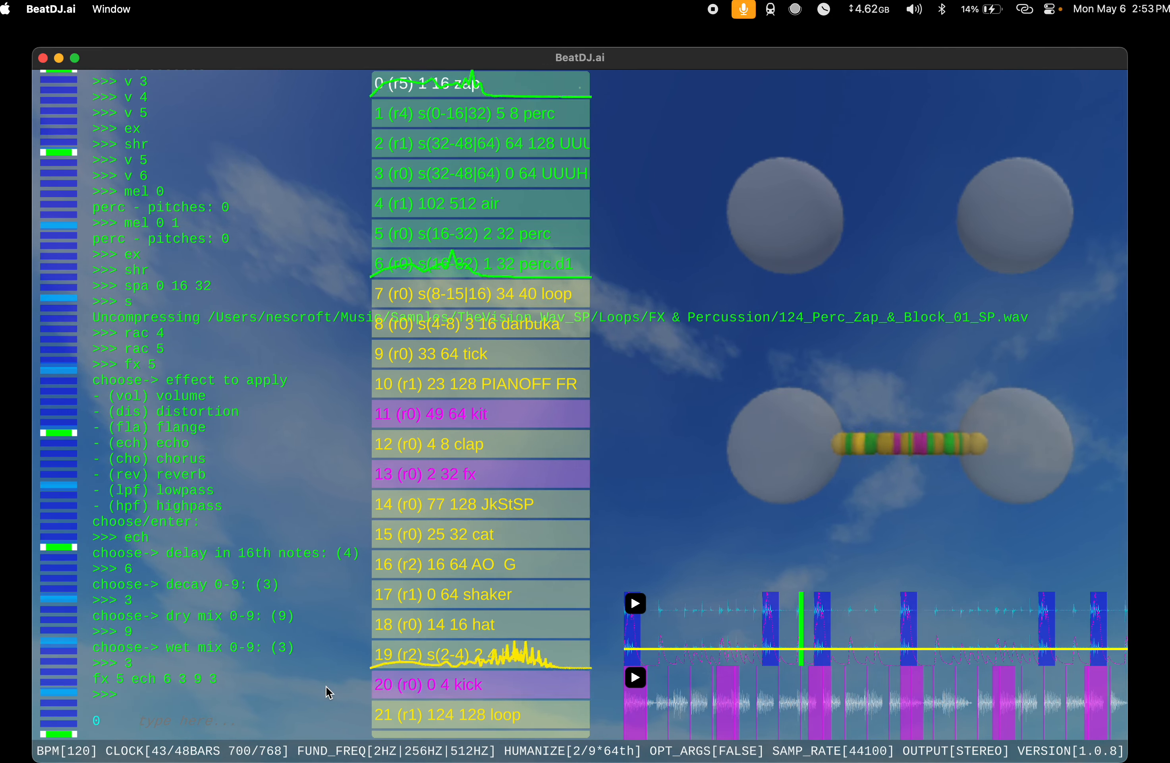
{"action": "type", "text": "ex"}
{"action": "key", "text": "Return"}
{"action": "type", "text": "ex"}
{"action": "key", "text": "Return"}
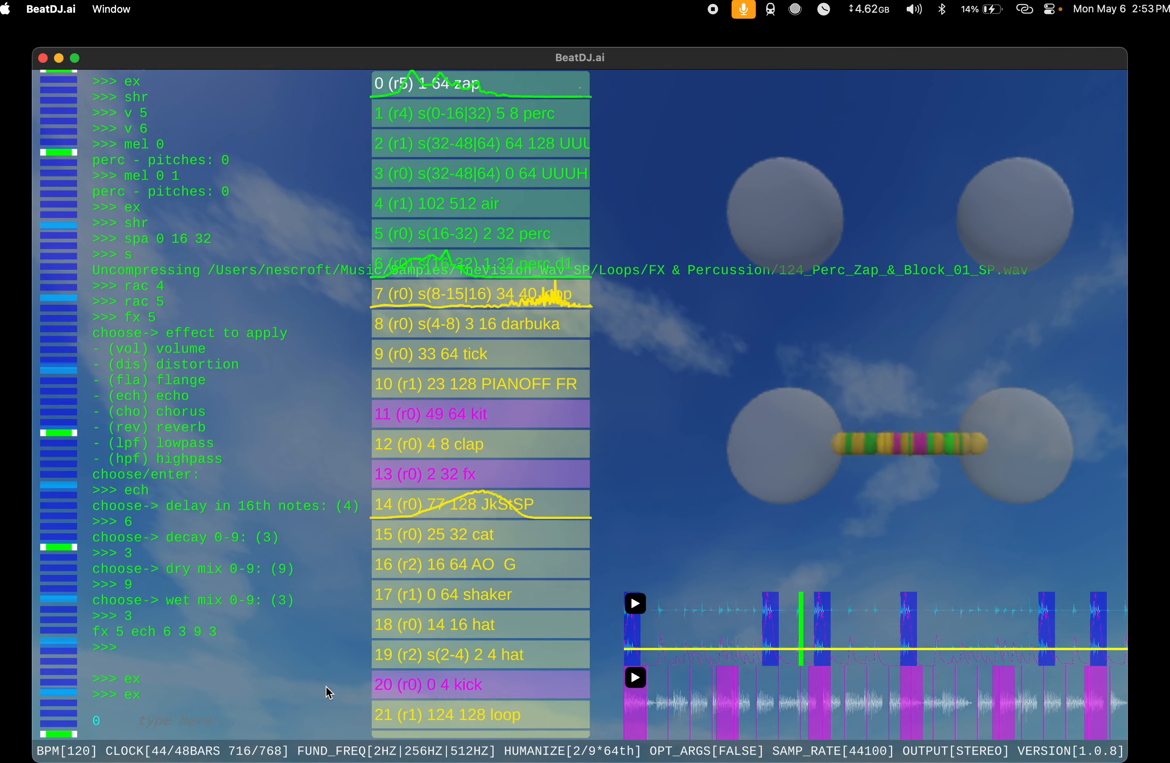
{"action": "type", "text": "ex"}
{"action": "key", "text": "Return"}
{"action": "type", "text": "ex"}
{"action": "key", "text": "Return"}
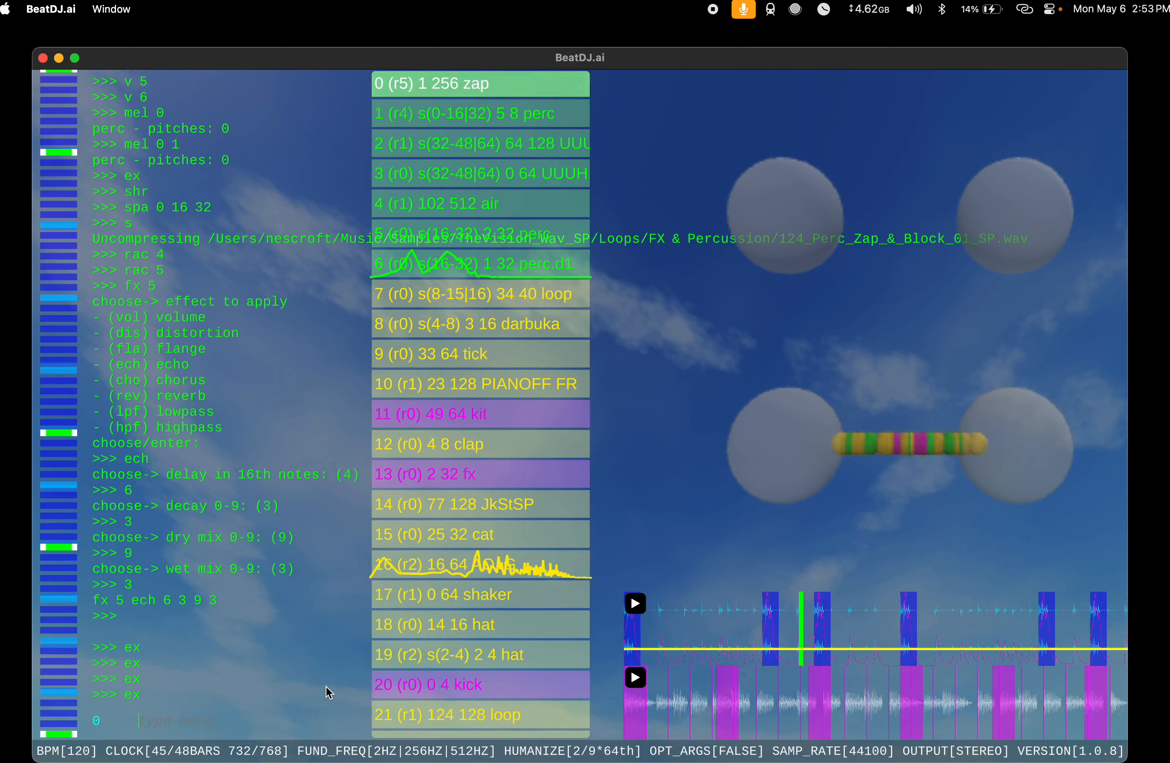
{"action": "type", "text": "ex"}
{"action": "key", "text": "Return"}
Step: Shift the zap instrument at index 0 by 256 with shi
{"action": "type", "text": "hi 2"}
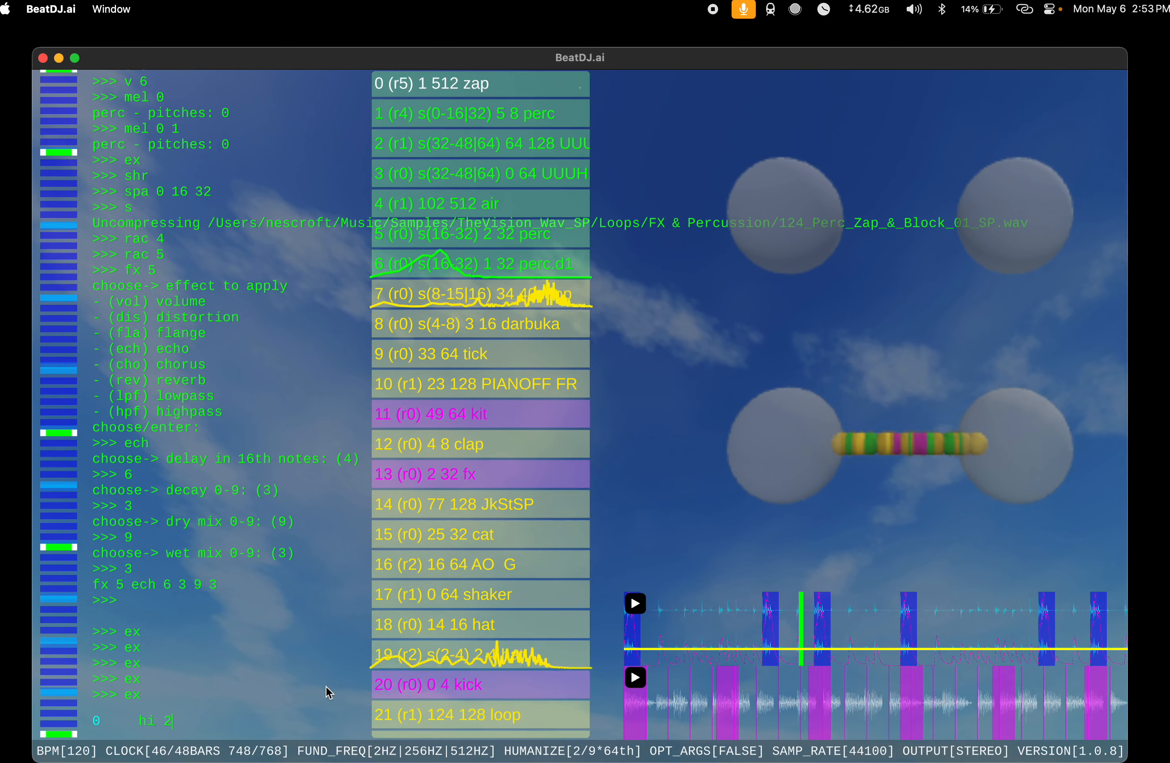
{"action": "type", "text": "56"}
{"action": "key", "text": "Return"}
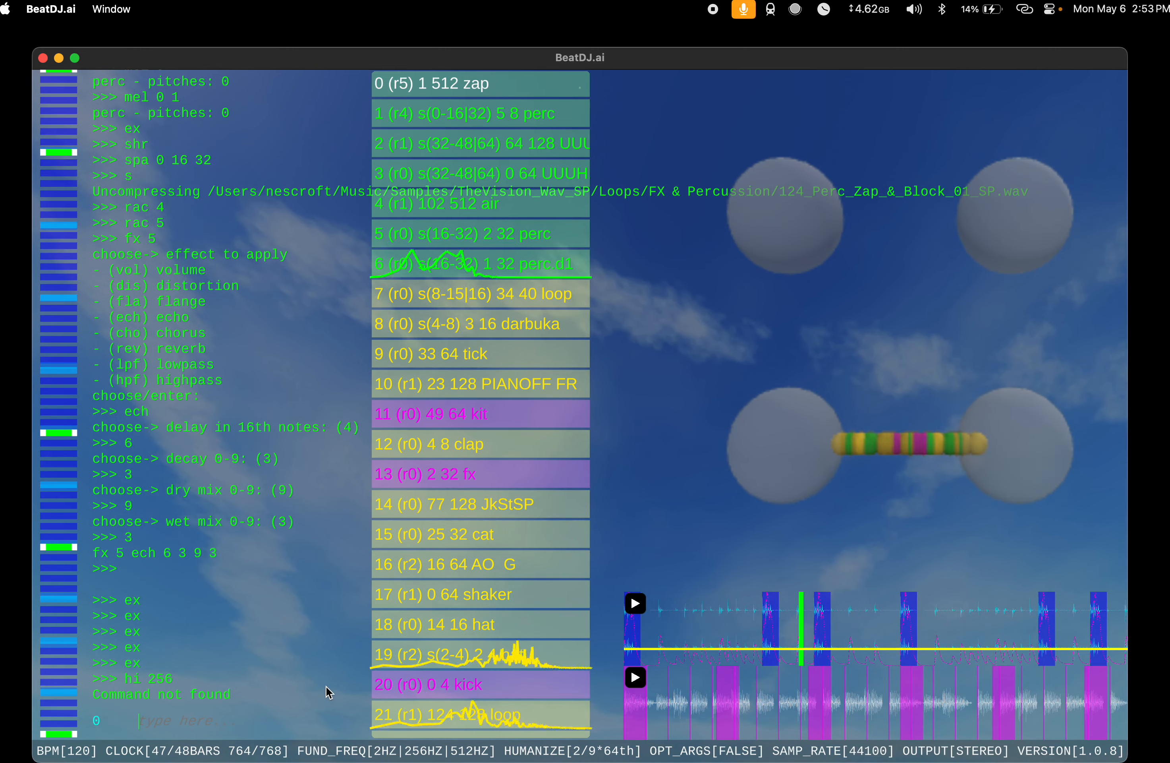
{"action": "type", "text": "shi 256"}
{"action": "key", "text": "Return"}
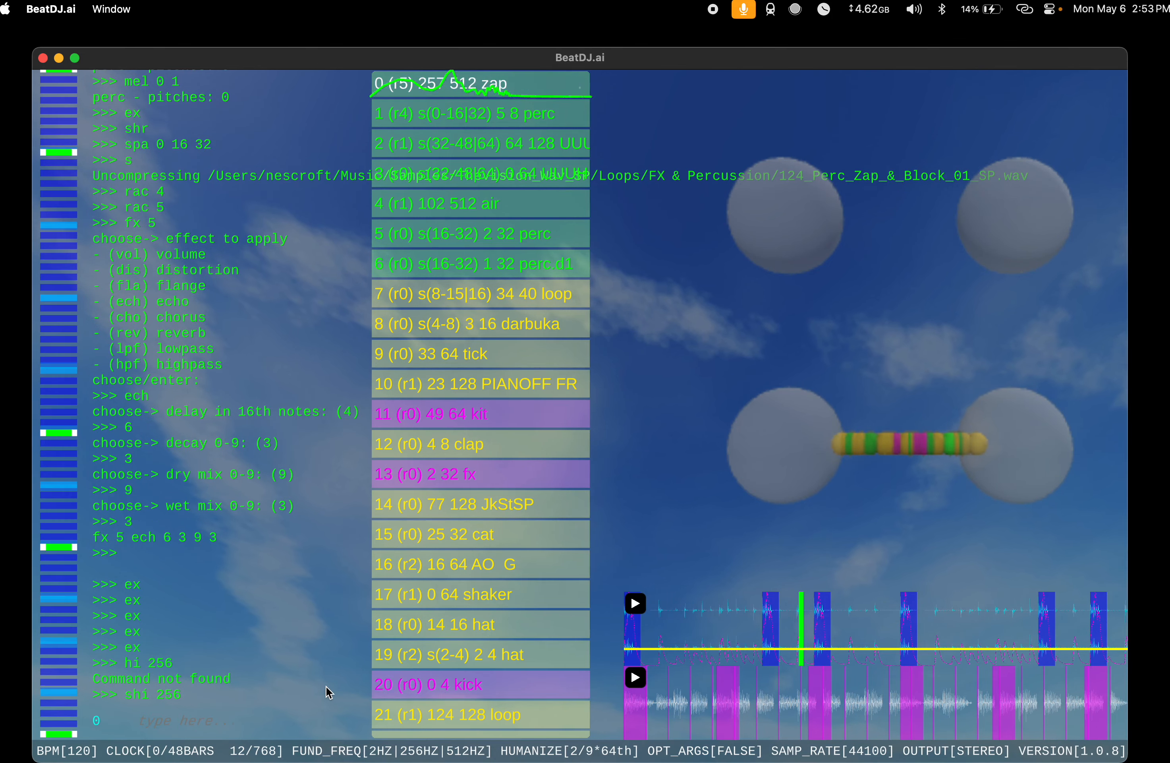
Step: Give the zap instrument at index 0 the volume envelope ve 90 and run dy d on it
{"action": "type", "text": "ve 90"}
{"action": "key", "text": "Return"}
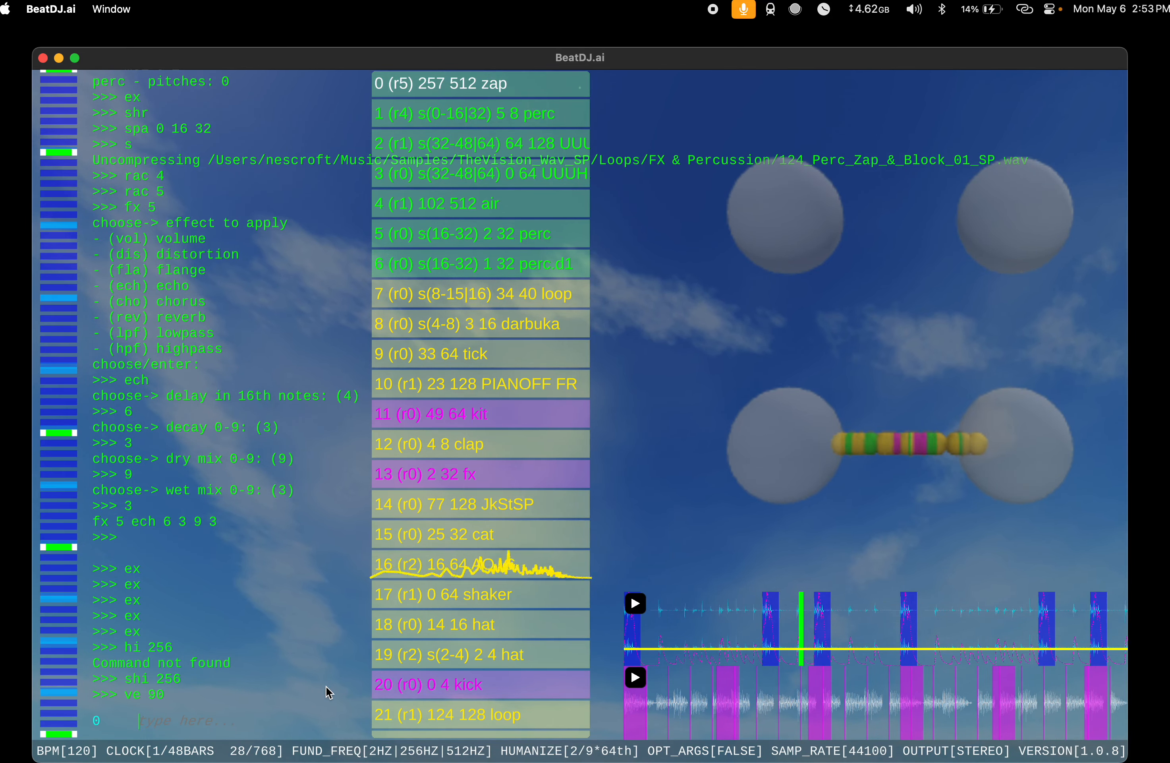
{"action": "type", "text": "dy d"}
{"action": "key", "text": "Return"}
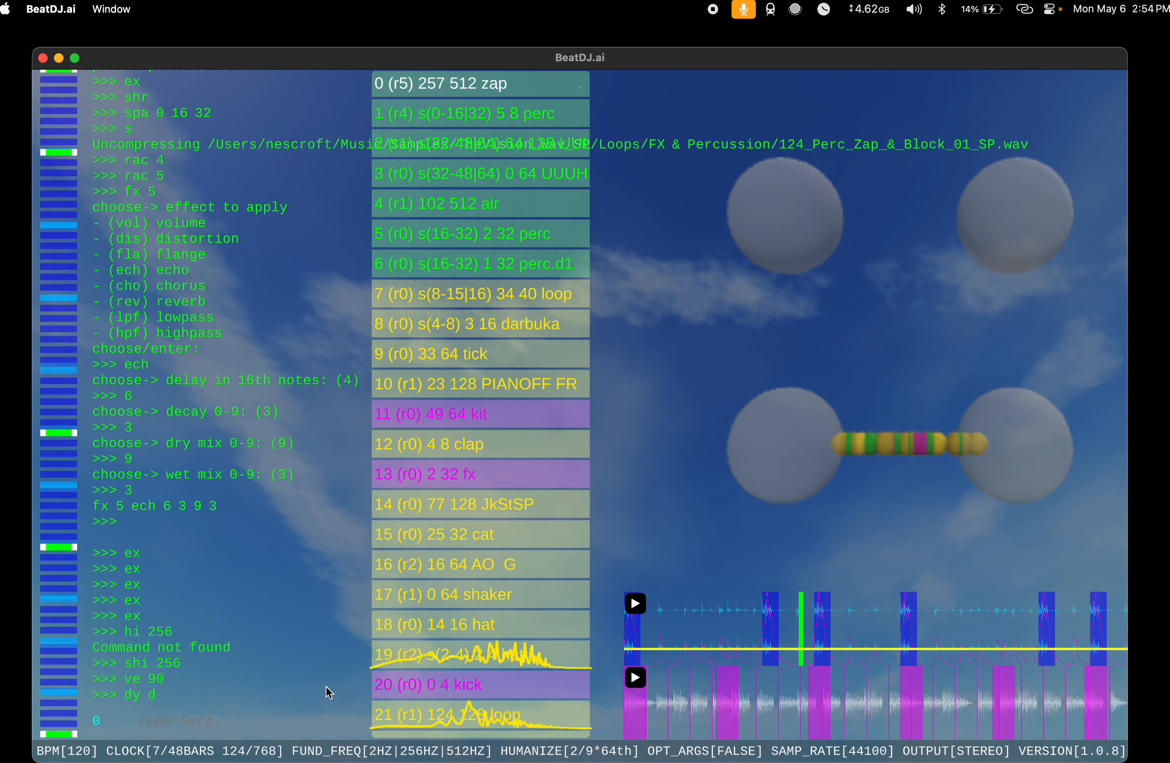
{"action": "key", "text": "XF86AudioRaiseVolume"}
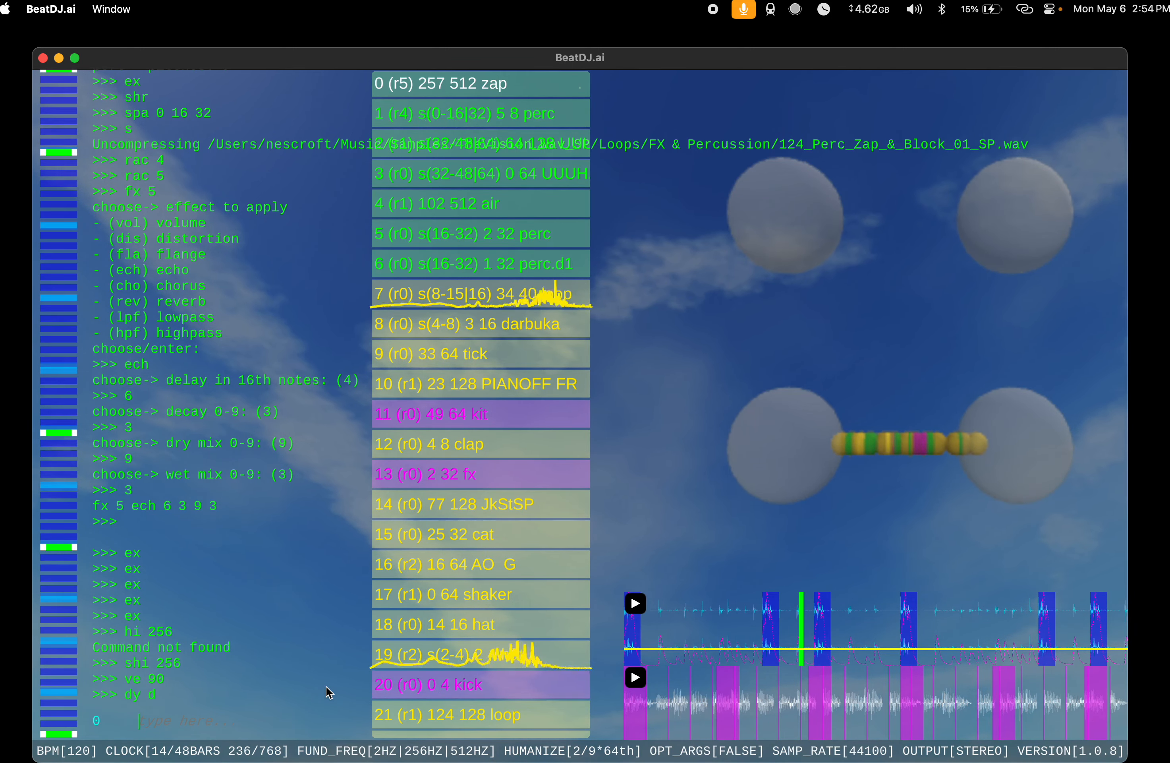
Step: Duplicate the zap instrument with c, then delete the copy at index 1 with d
{"action": "type", "text": "rac"}
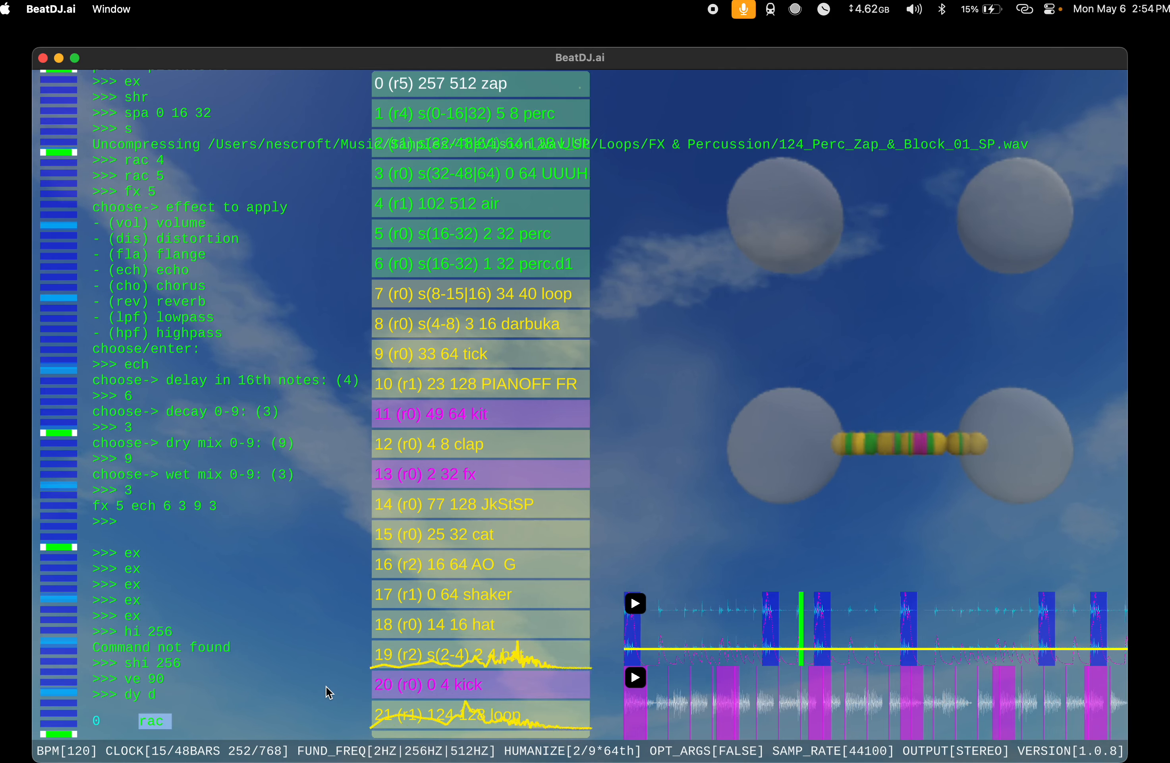
{"action": "key", "text": "BackSpace"}
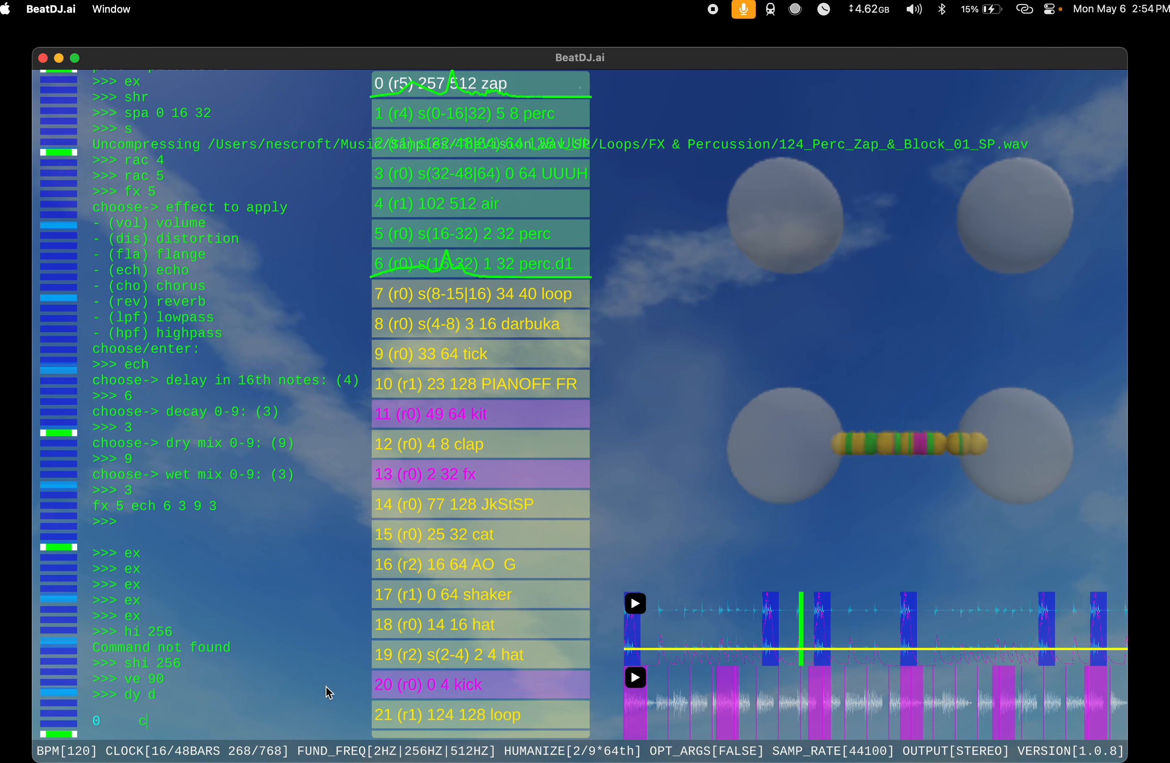
{"action": "key", "text": "Return"}
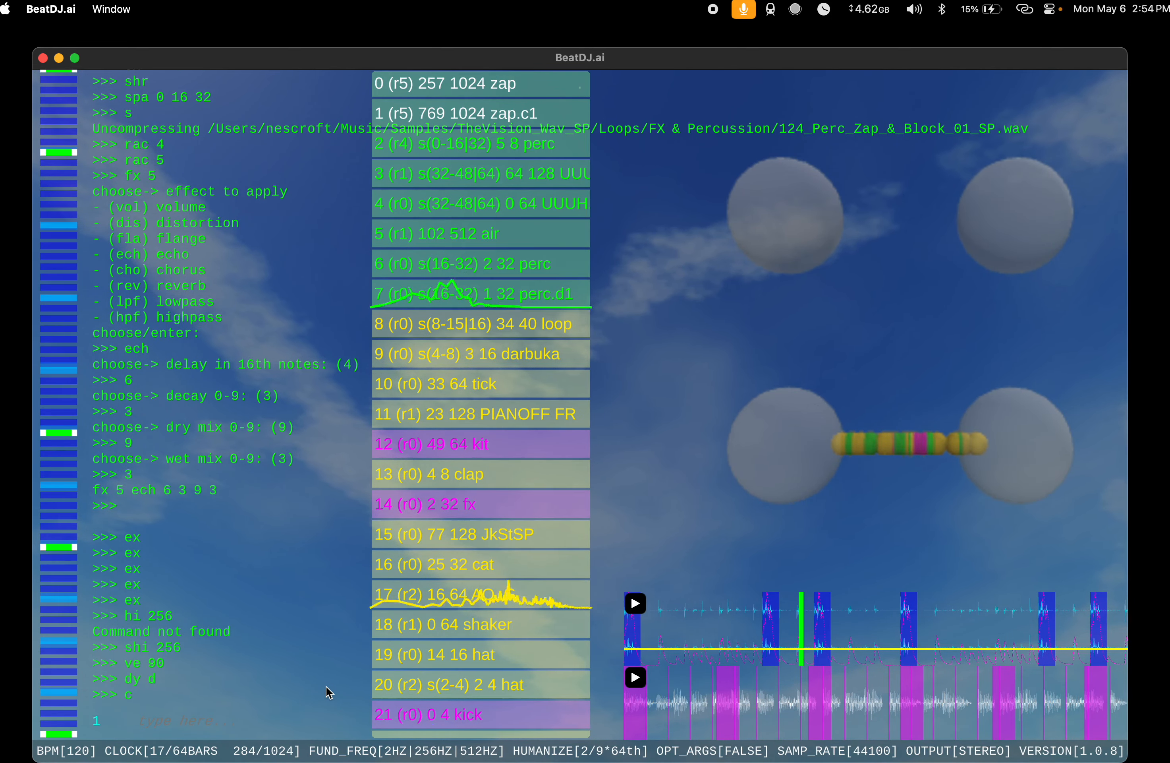
{"action": "type", "text": "1 d"}
{"action": "key", "text": "Return"}
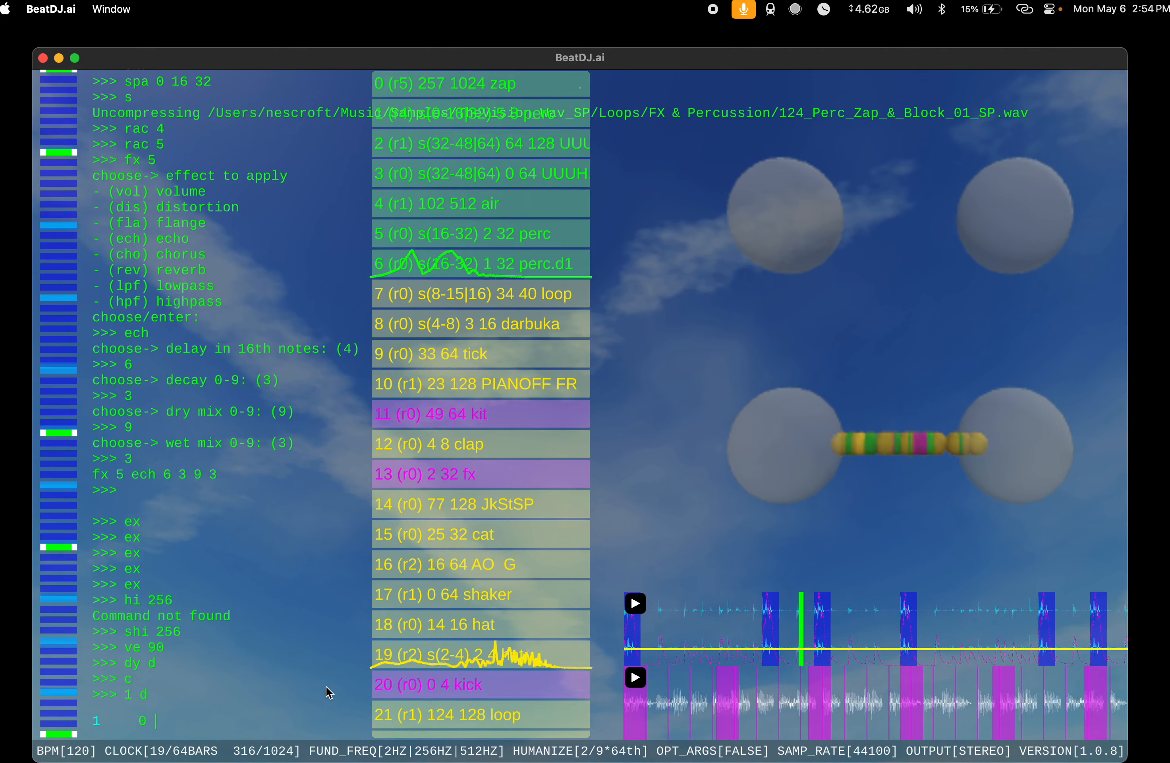
Step: Apply a reverb effect to rack 5 using the arena preset, option 10
{"action": "type", "text": "ra"}
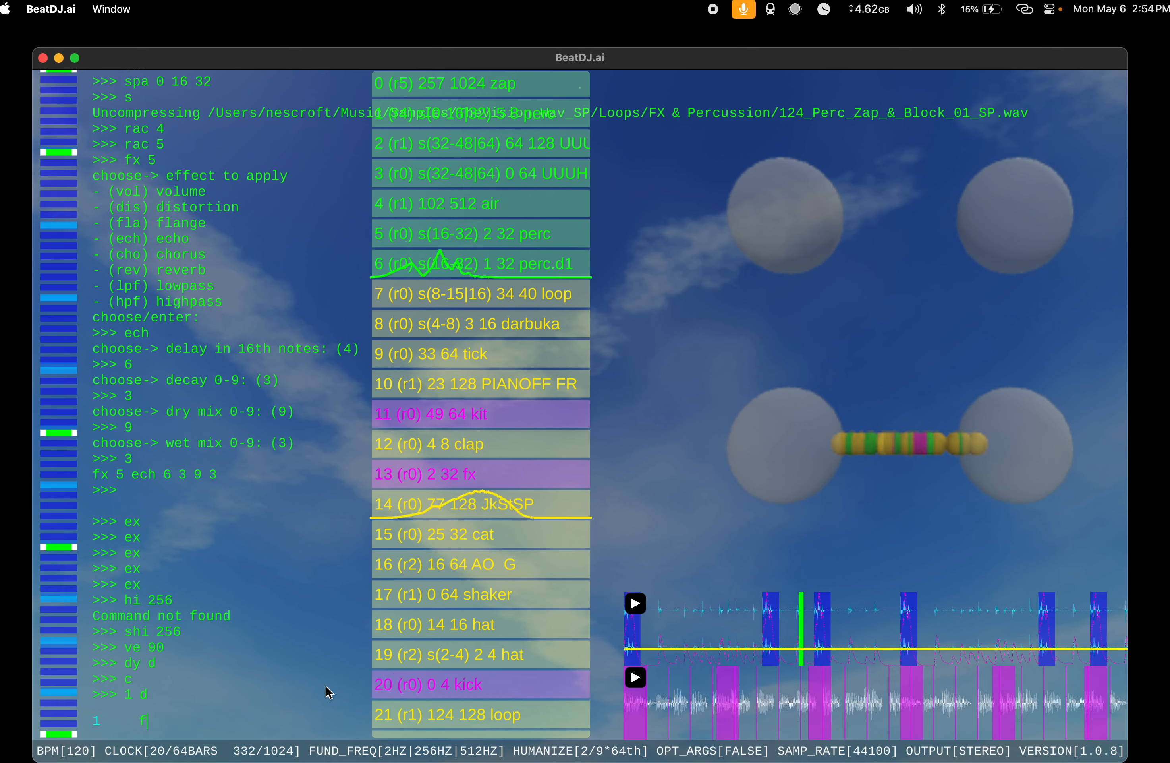
{"action": "type", "text": "x 5"}
{"action": "key", "text": "Return"}
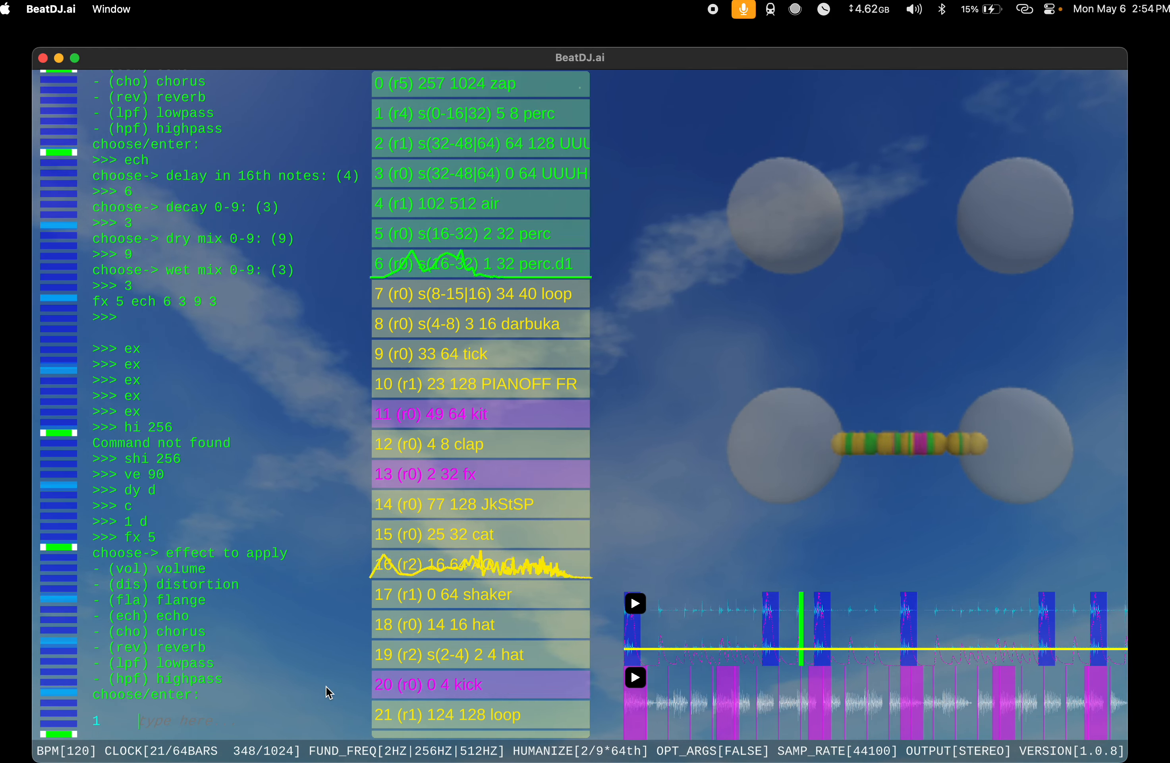
{"action": "type", "text": "rev"}
{"action": "key", "text": "Return"}
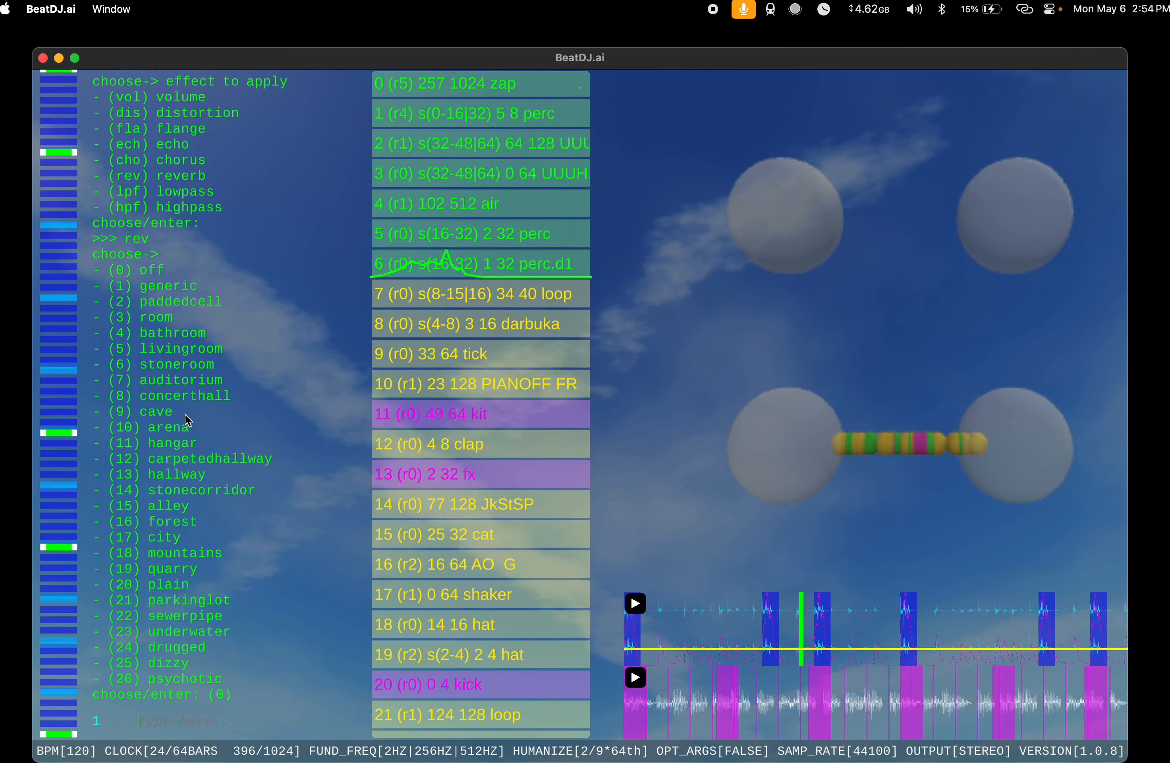
{"action": "type", "text": "10"}
{"action": "key", "text": "Return"}
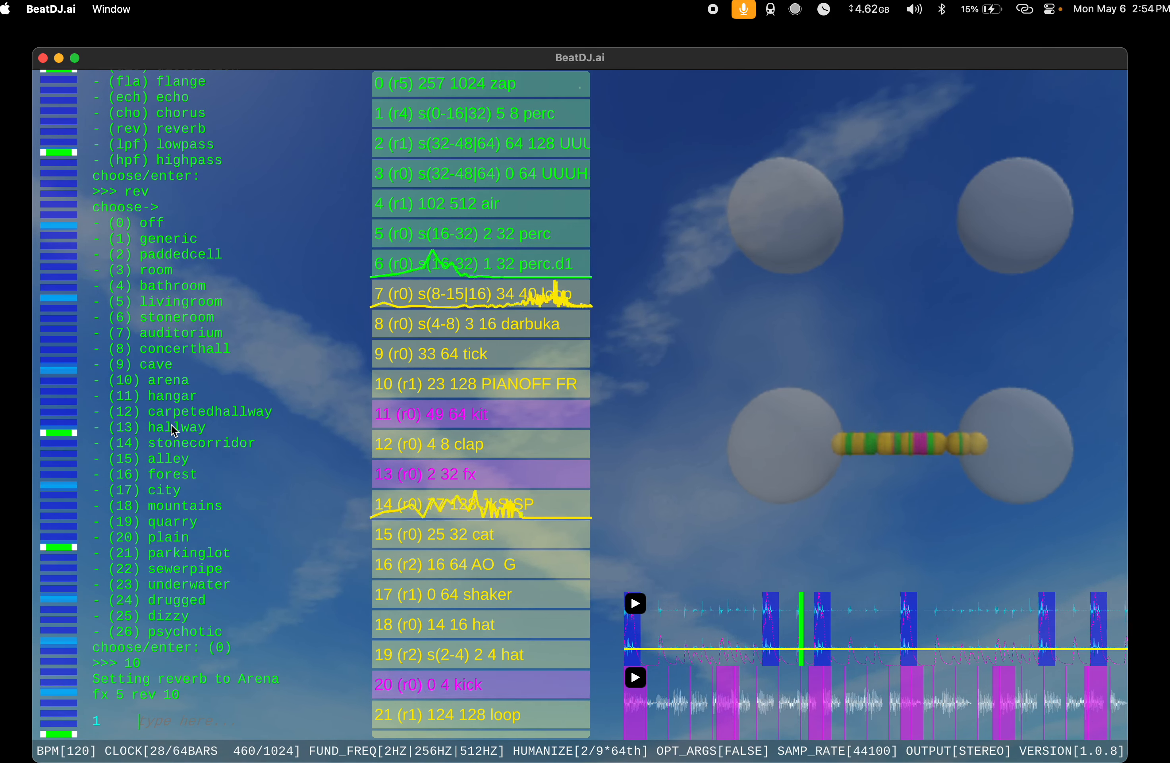
Step: Run v on the hat instrument at index 19
{"action": "type", "text": "19 v"}
{"action": "key", "text": "Return"}
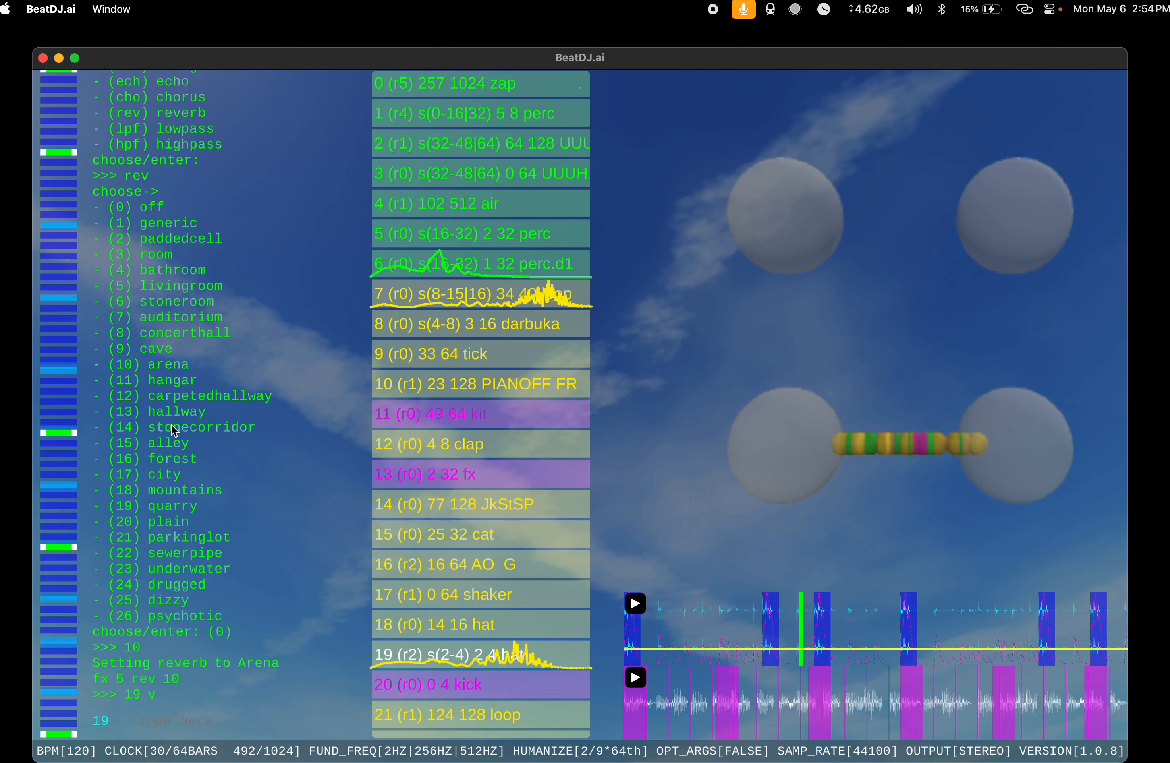
Step: Add another instrument with s, shrink it to length 16 with shr, and extend it back to 32 with ex
{"action": "type", "text": "s"}
{"action": "key", "text": "Return"}
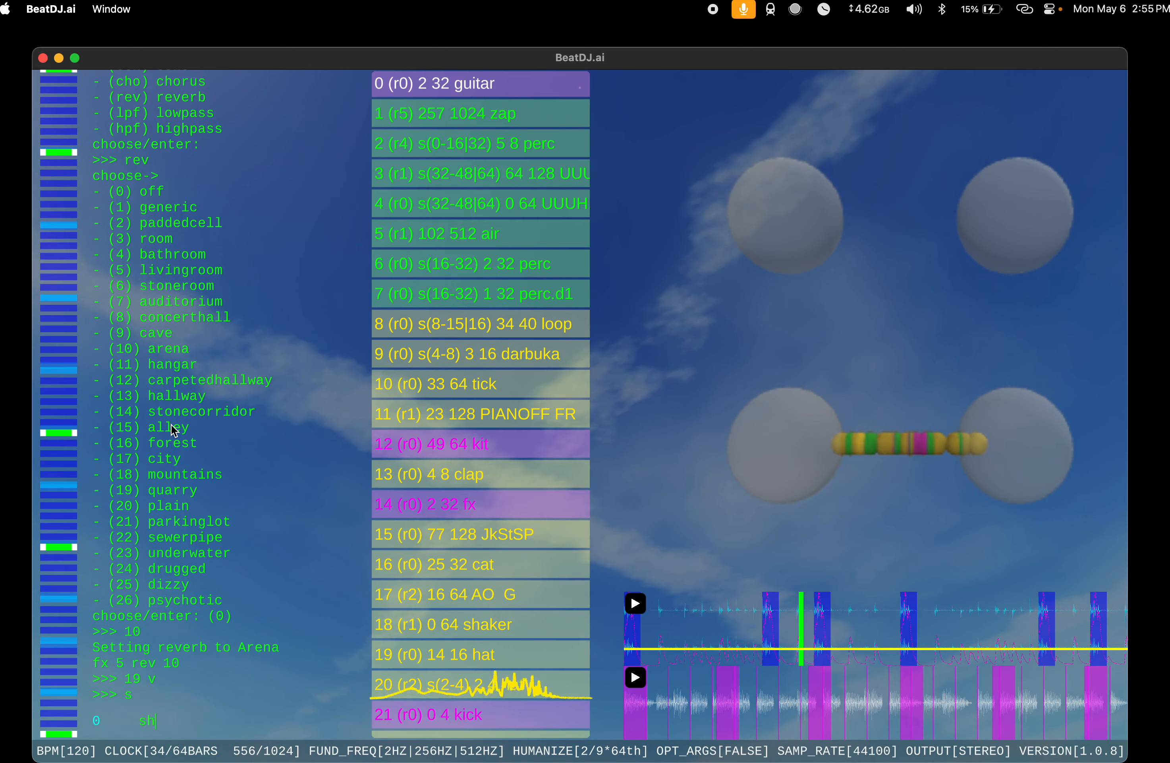
{"action": "type", "text": "r"}
{"action": "key", "text": "Return"}
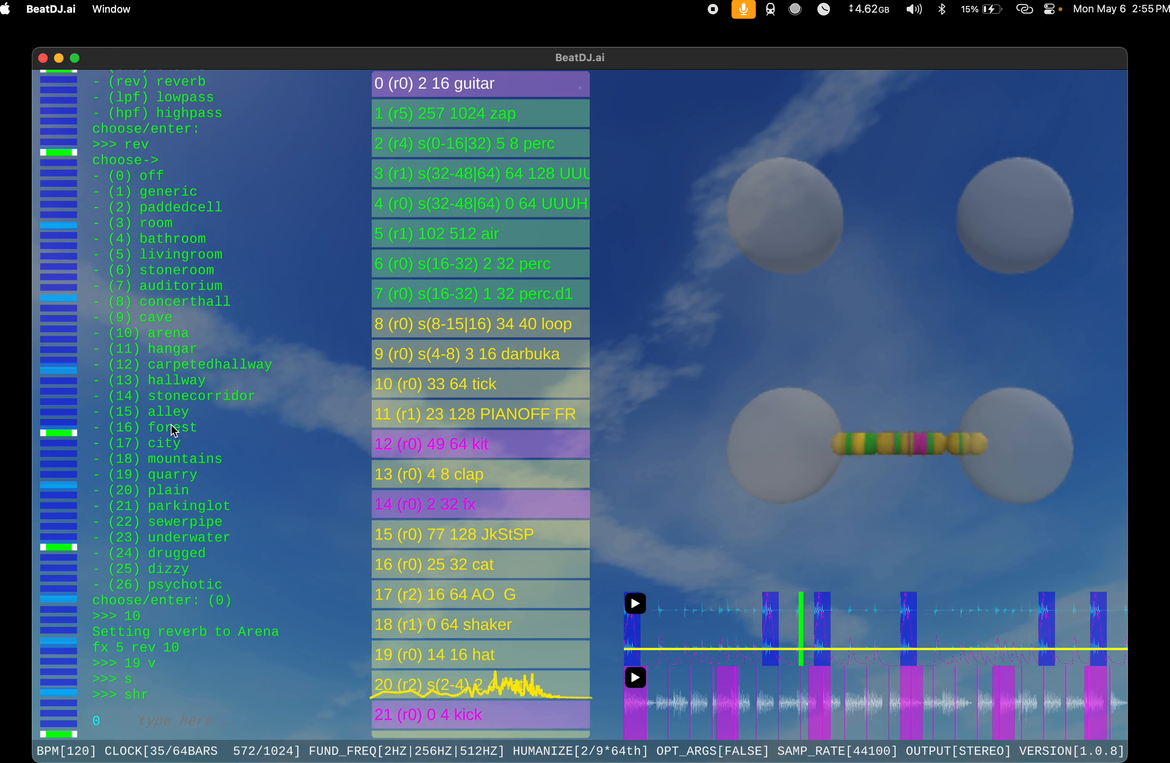
{"action": "type", "text": "ex"}
{"action": "key", "text": "Return"}
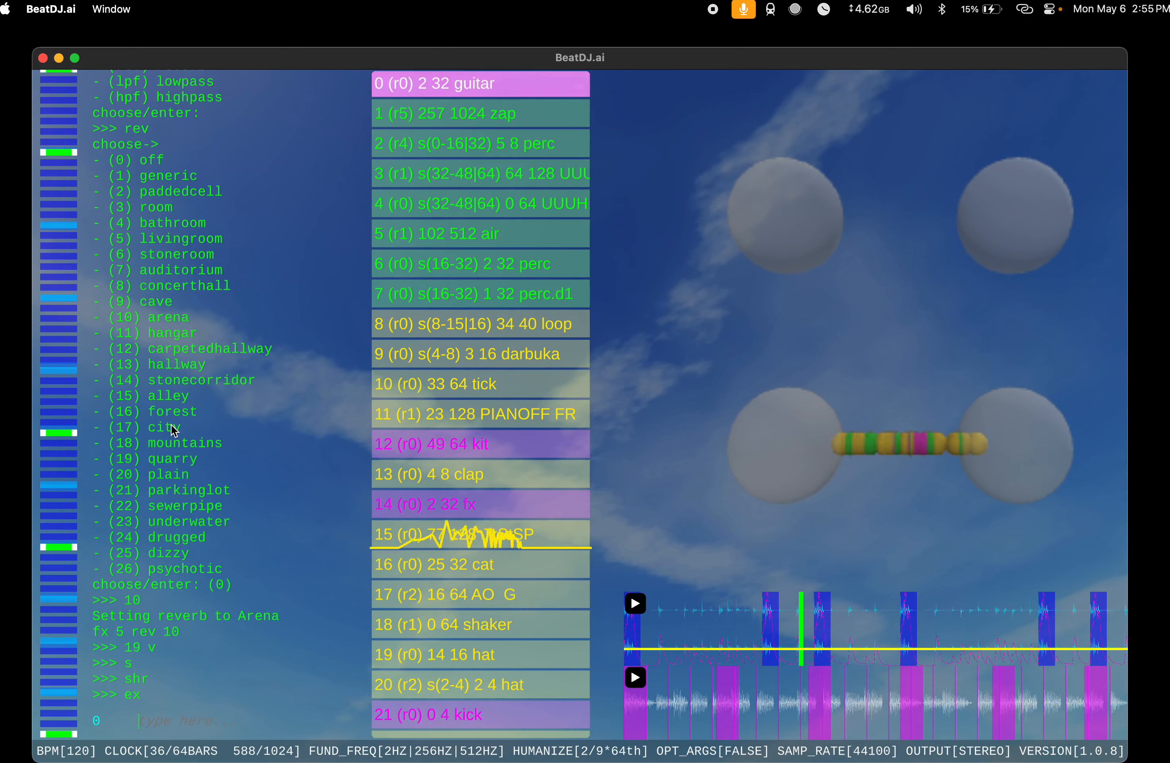
Step: Run v and then mel 0 on the guitar instrument at index 0
{"action": "type", "text": "s"}
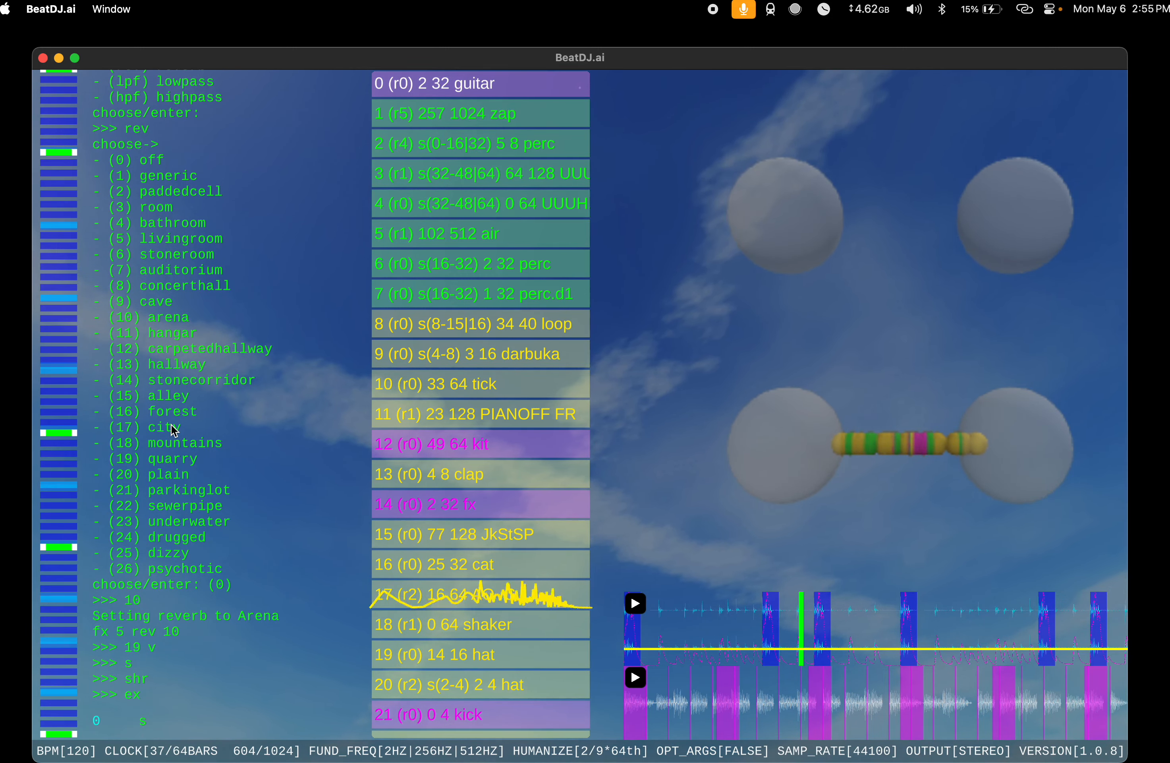
{"action": "type", "text": "v"}
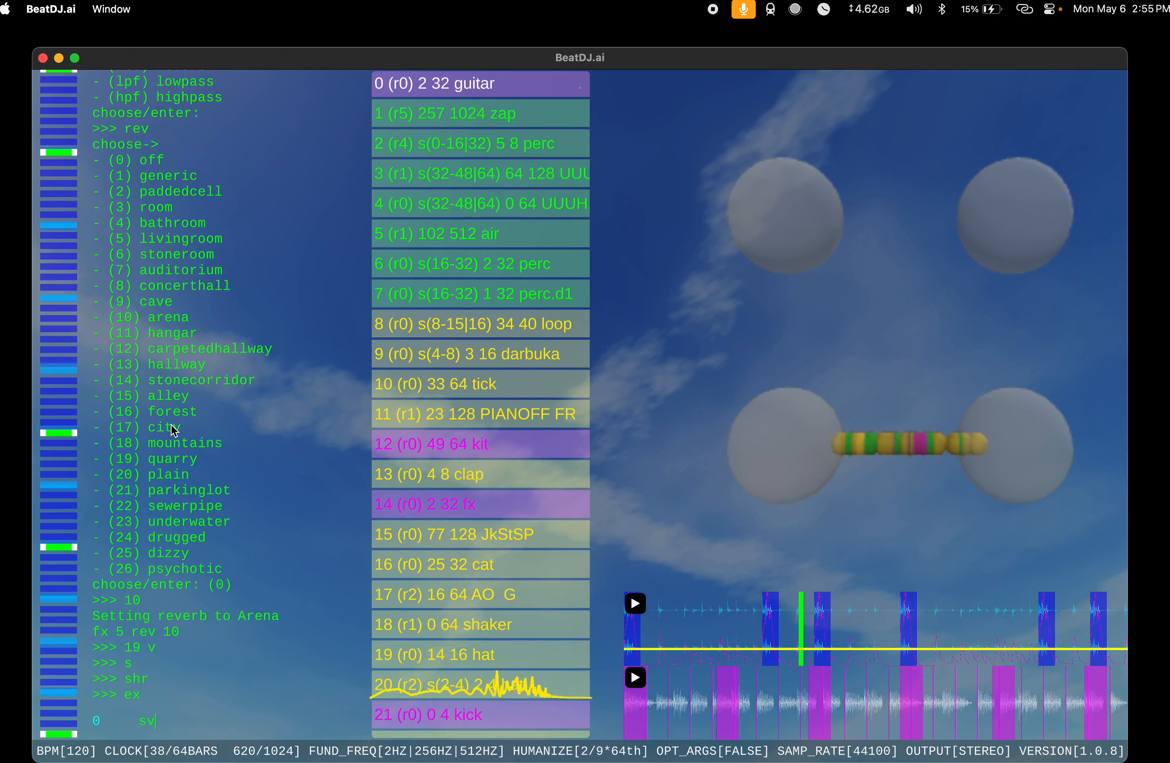
{"action": "key", "text": "Return"}
{"action": "type", "text": "v"}
{"action": "key", "text": "Return"}
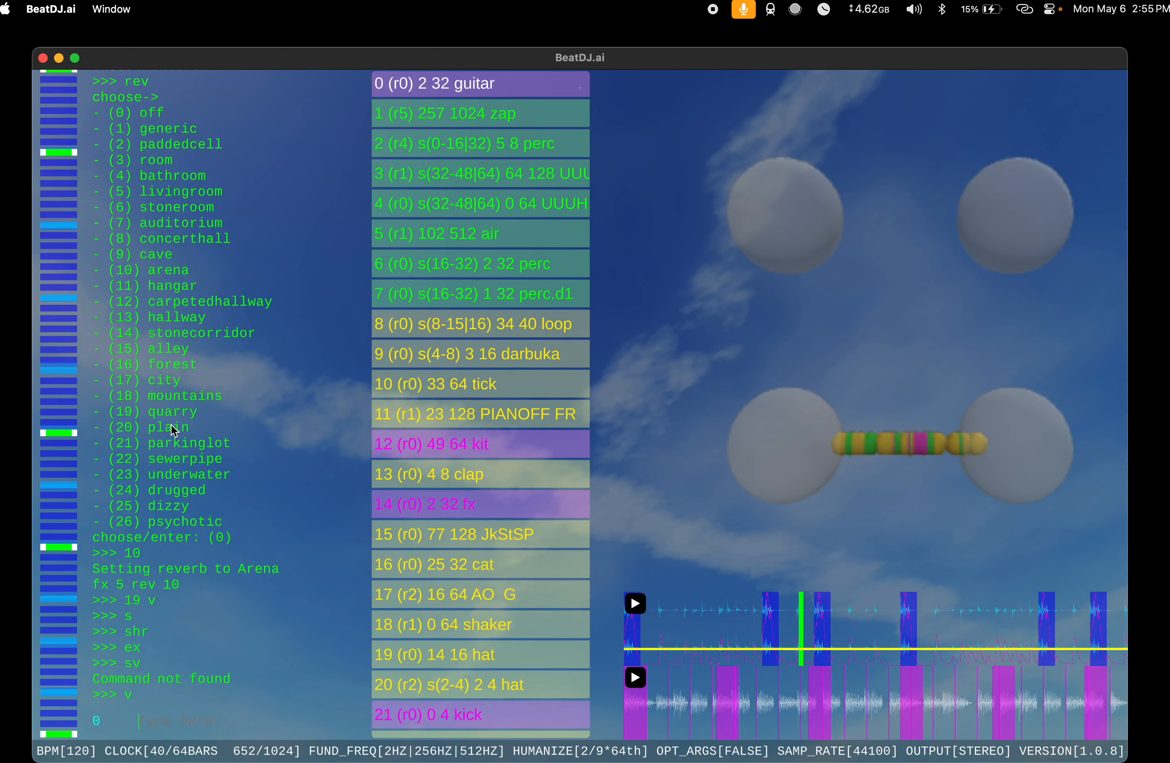
{"action": "type", "text": "mel 0"}
{"action": "key", "text": "Return"}
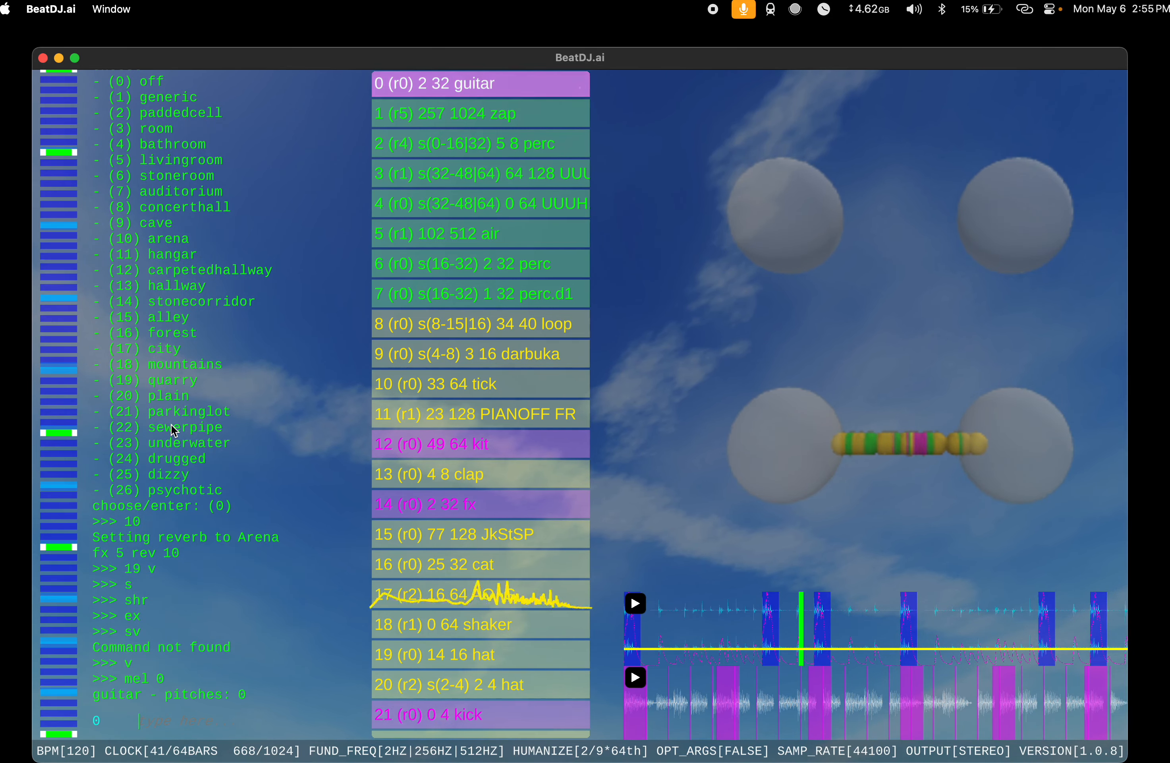
Step: Run mel 0 1 on the guitar instrument at index 0, and generate three more random melodies for it with mel
{"action": "type", "text": "mel 0 1"}
{"action": "key", "text": "Return"}
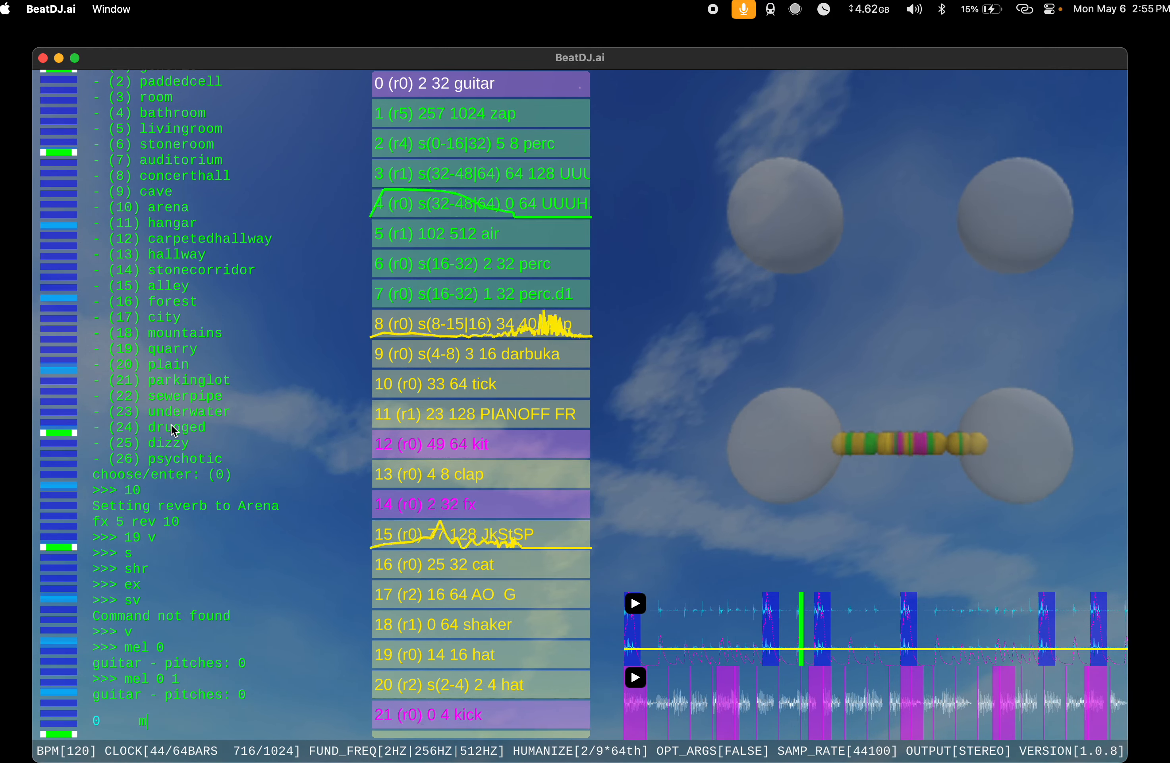
{"action": "type", "text": "mel"}
{"action": "key", "text": "Return"}
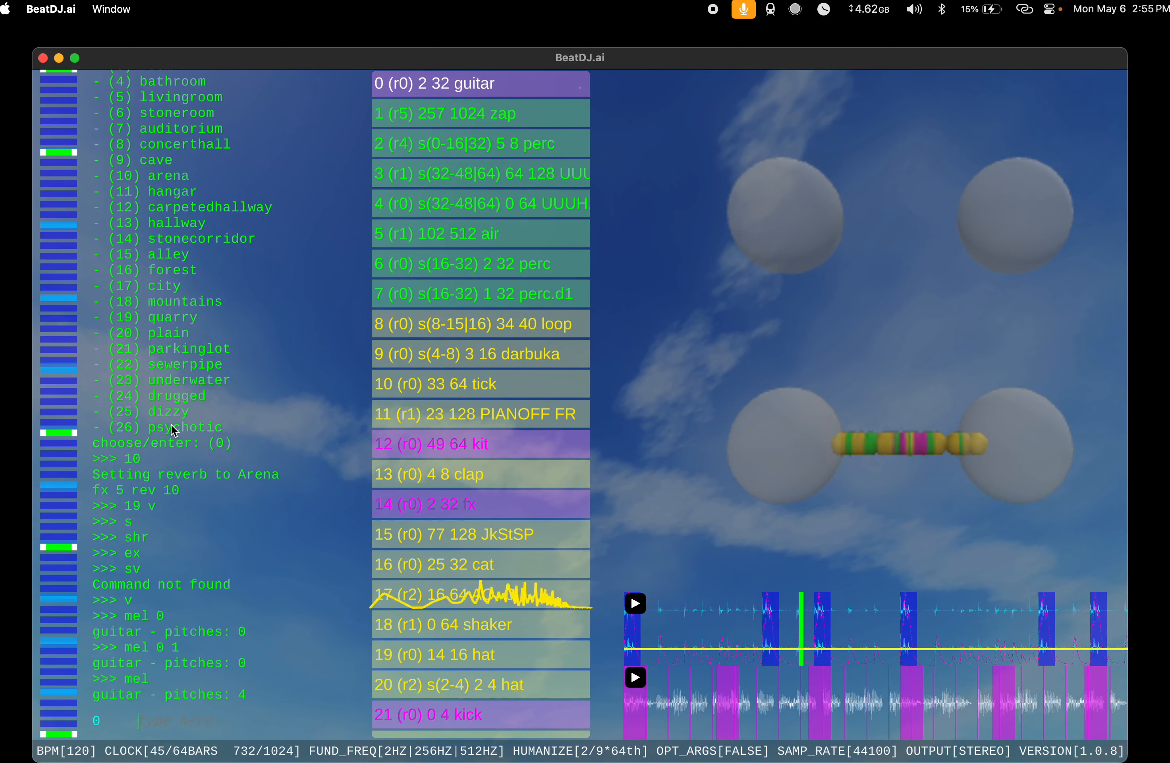
{"action": "type", "text": "mel"}
{"action": "key", "text": "Return"}
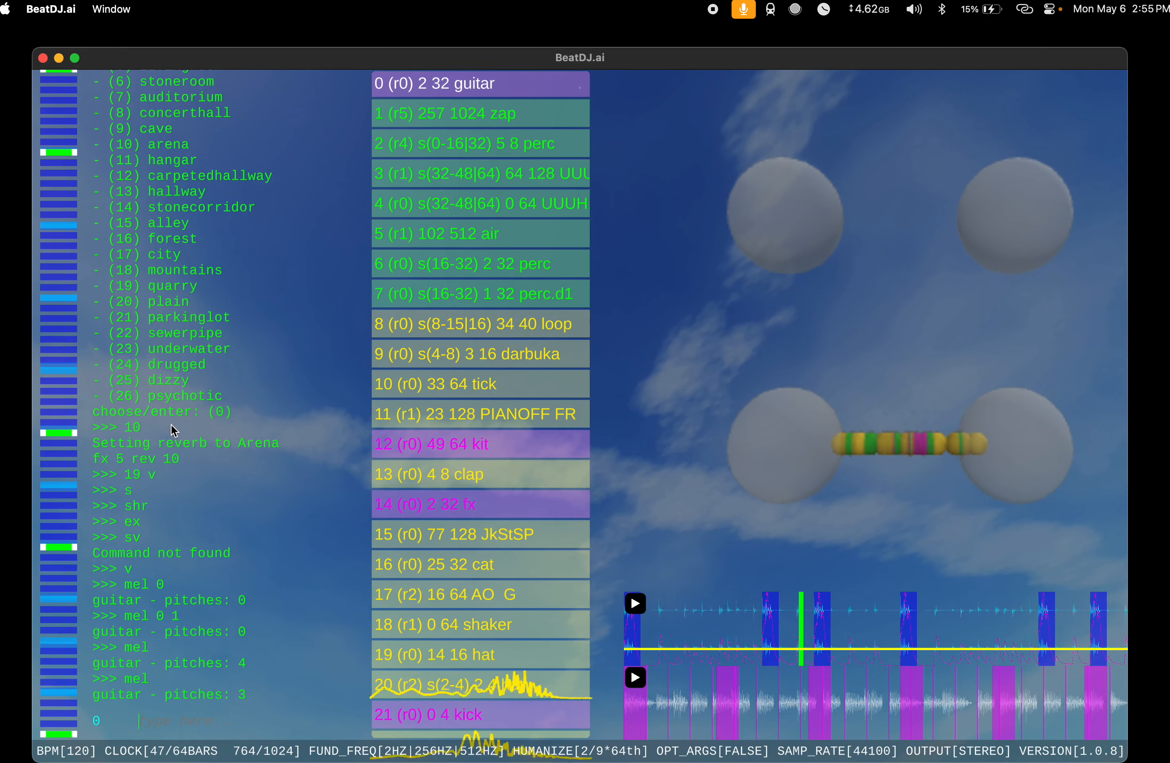
{"action": "type", "text": "mel"}
{"action": "key", "text": "Return"}
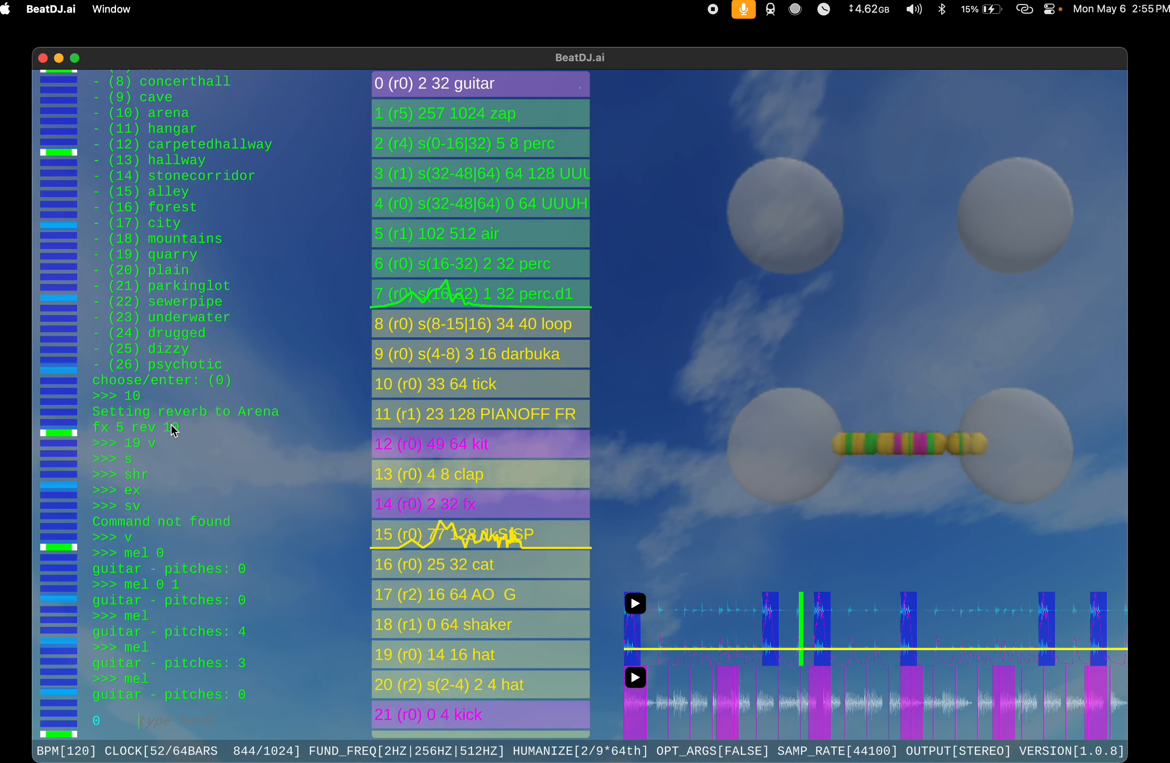
Step: Extend the guitar instrument at index 0 to length 64 with ex and delete it with d
{"action": "type", "text": "ex"}
{"action": "key", "text": "Return"}
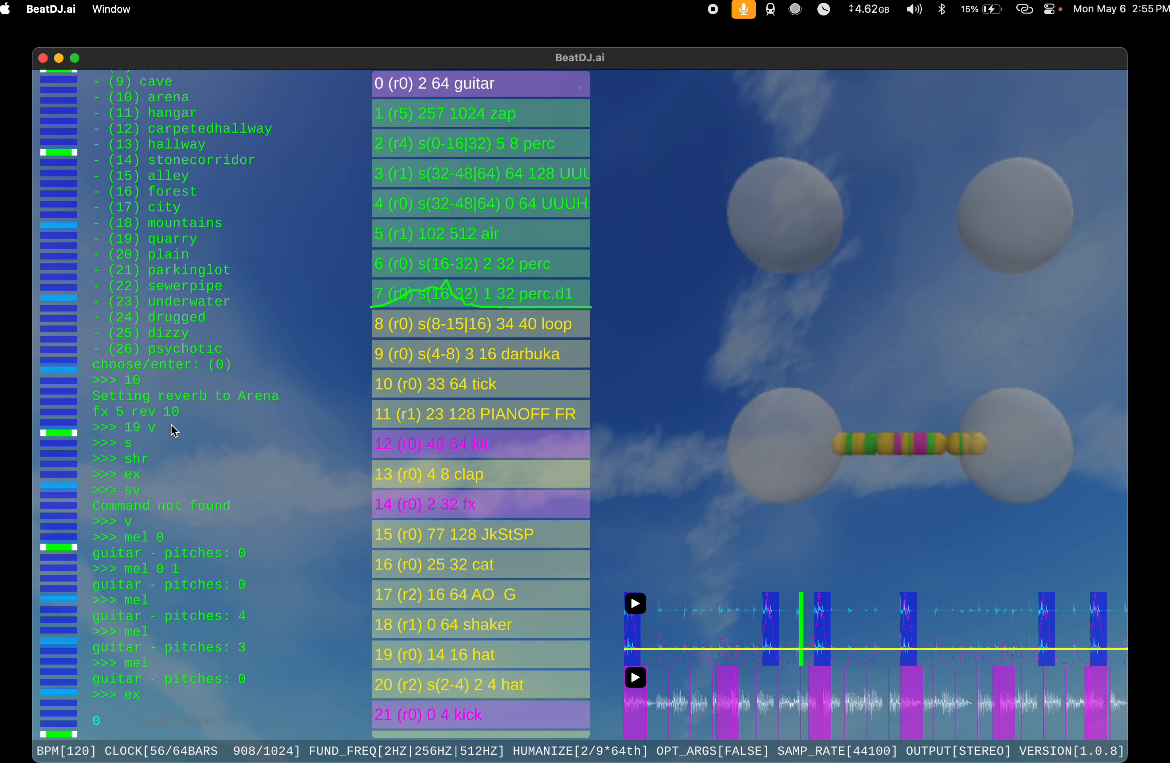
{"action": "type", "text": "d"}
{"action": "key", "text": "Return"}
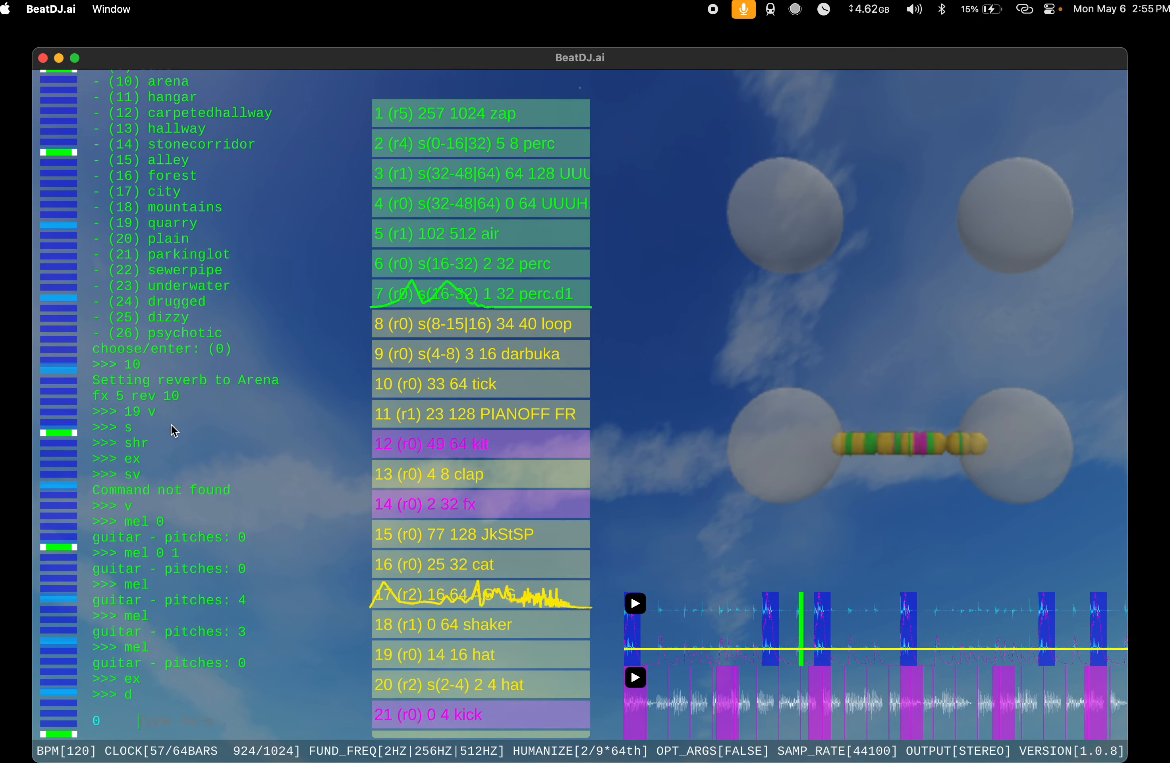
Step: Audition one new instrument with s and delete it with d
{"action": "type", "text": "s"}
{"action": "key", "text": "Return"}
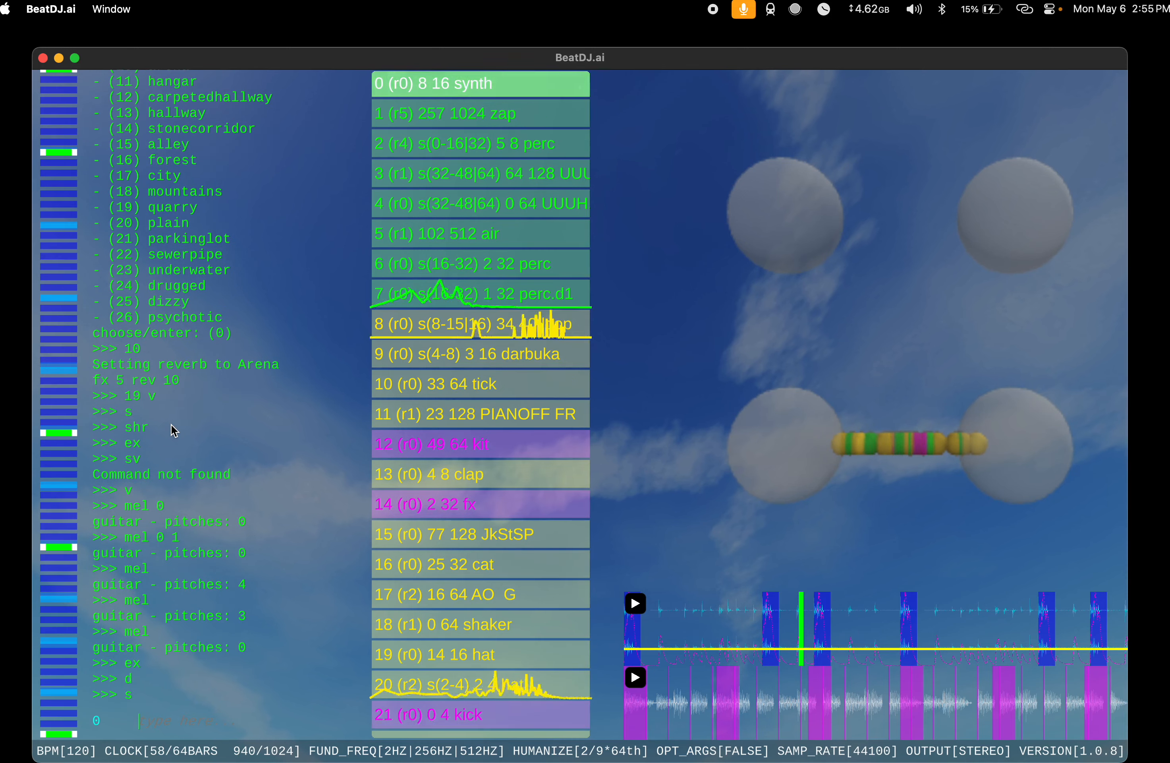
{"action": "type", "text": "d"}
{"action": "key", "text": "Return"}
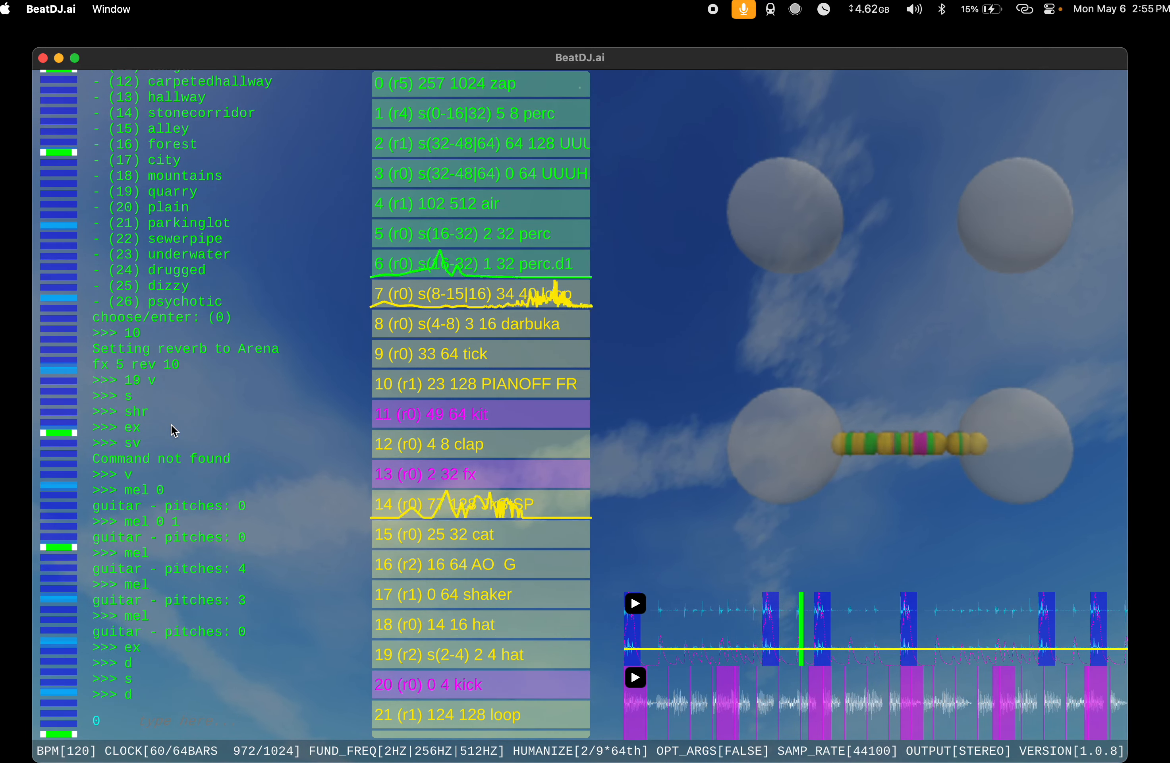
Step: Run mel 0 1 on the fx instrument at index 13 and split it into two length-64 instruments with c
{"action": "type", "text": "13 mel 0 1"}
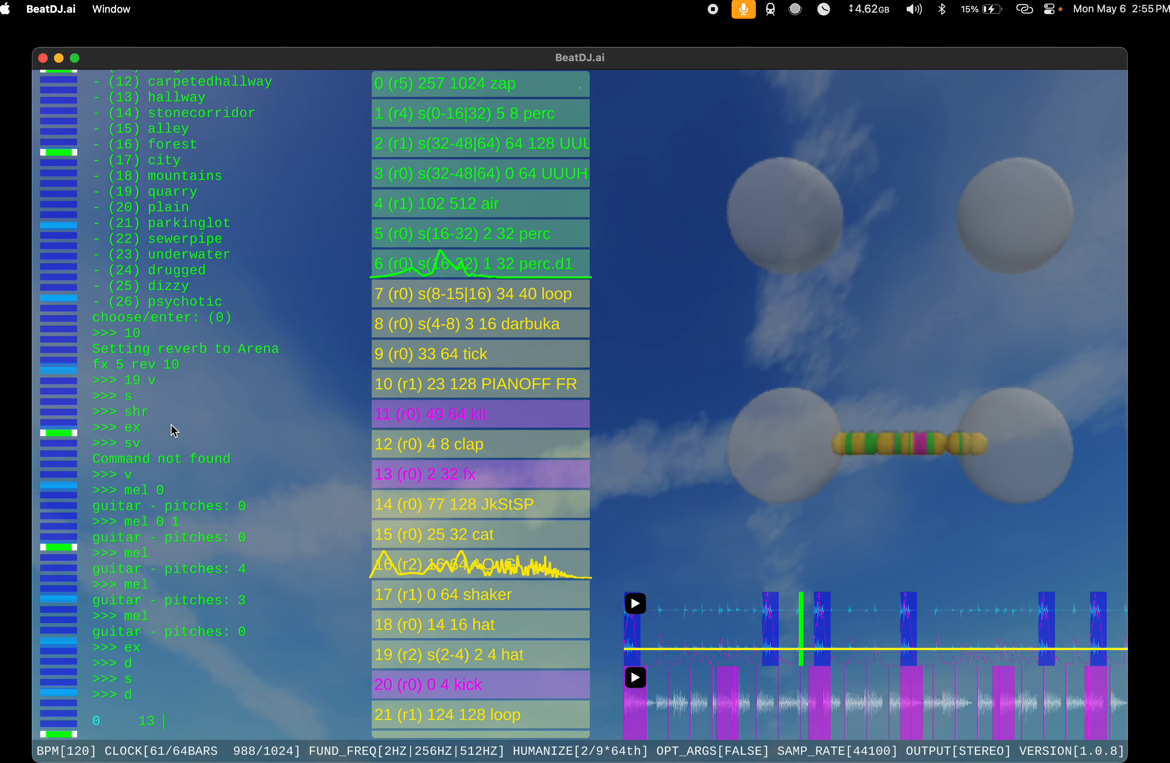
{"action": "key", "text": "Return"}
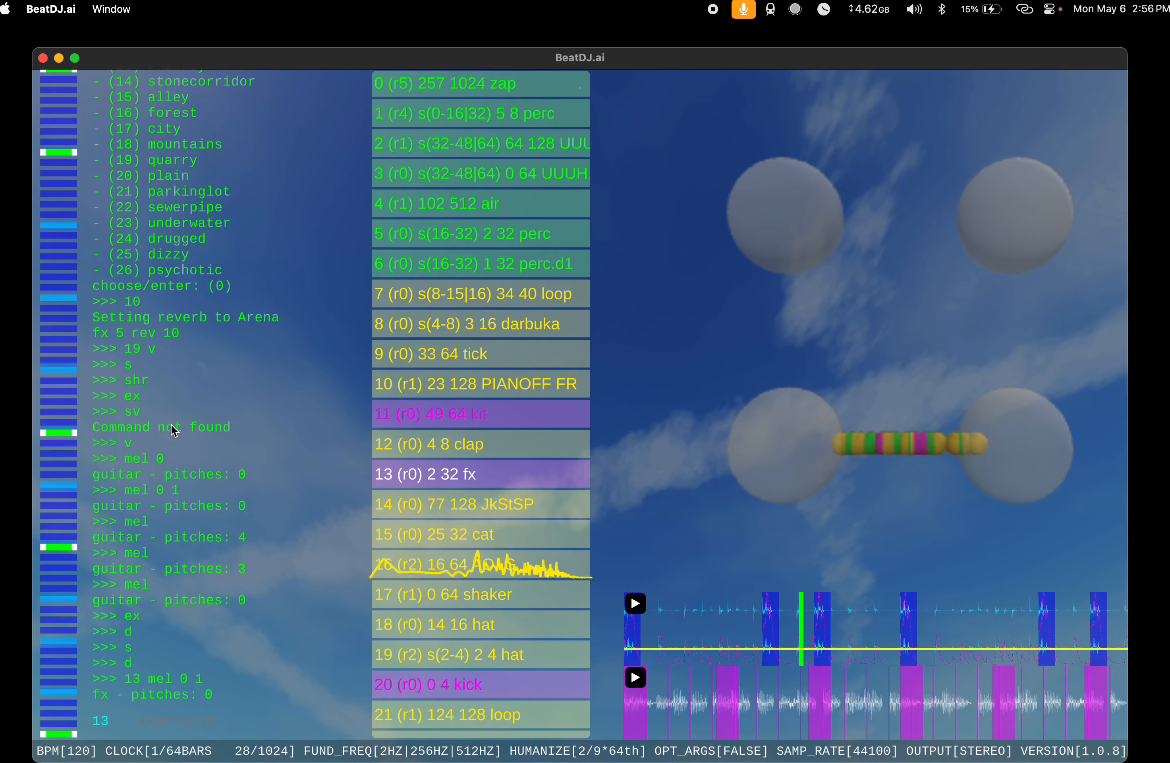
{"action": "type", "text": "c"}
{"action": "key", "text": "Return"}
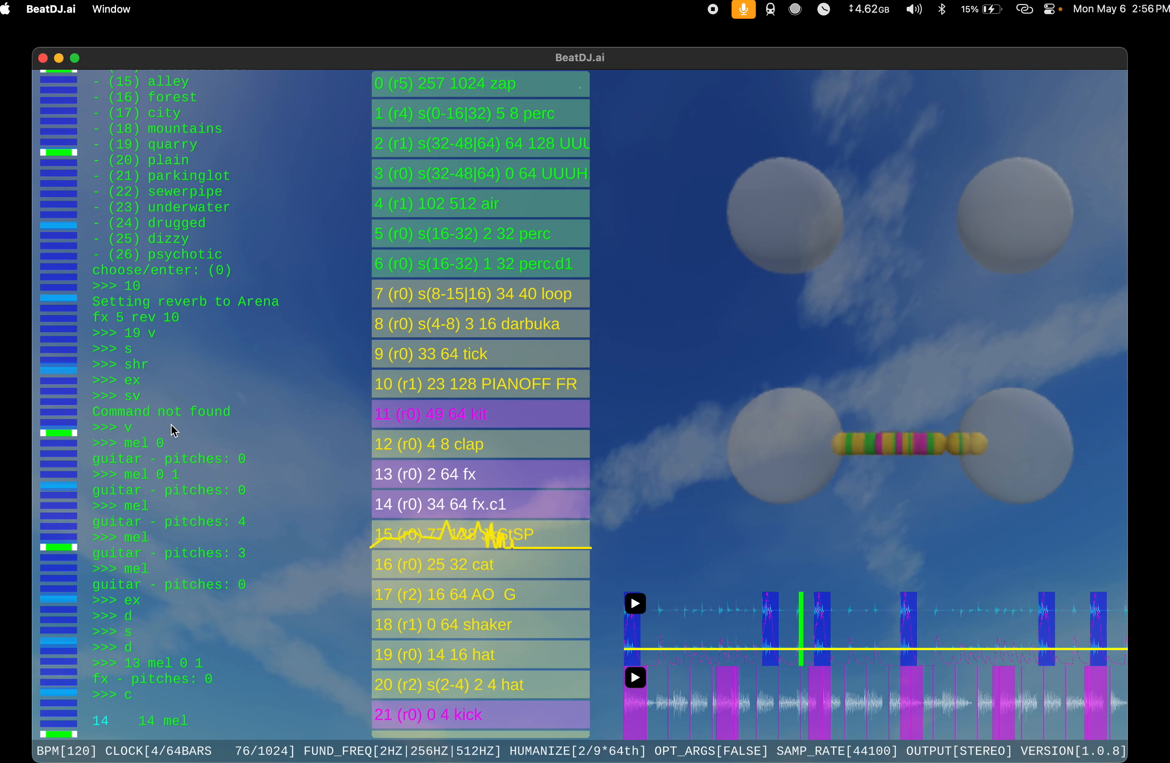
Step: Try mel 1 1 on the fx.c1 instrument at index 14 and replace its melody with mel 0 2
{"action": "type", "text": "14 mel 1 1"}
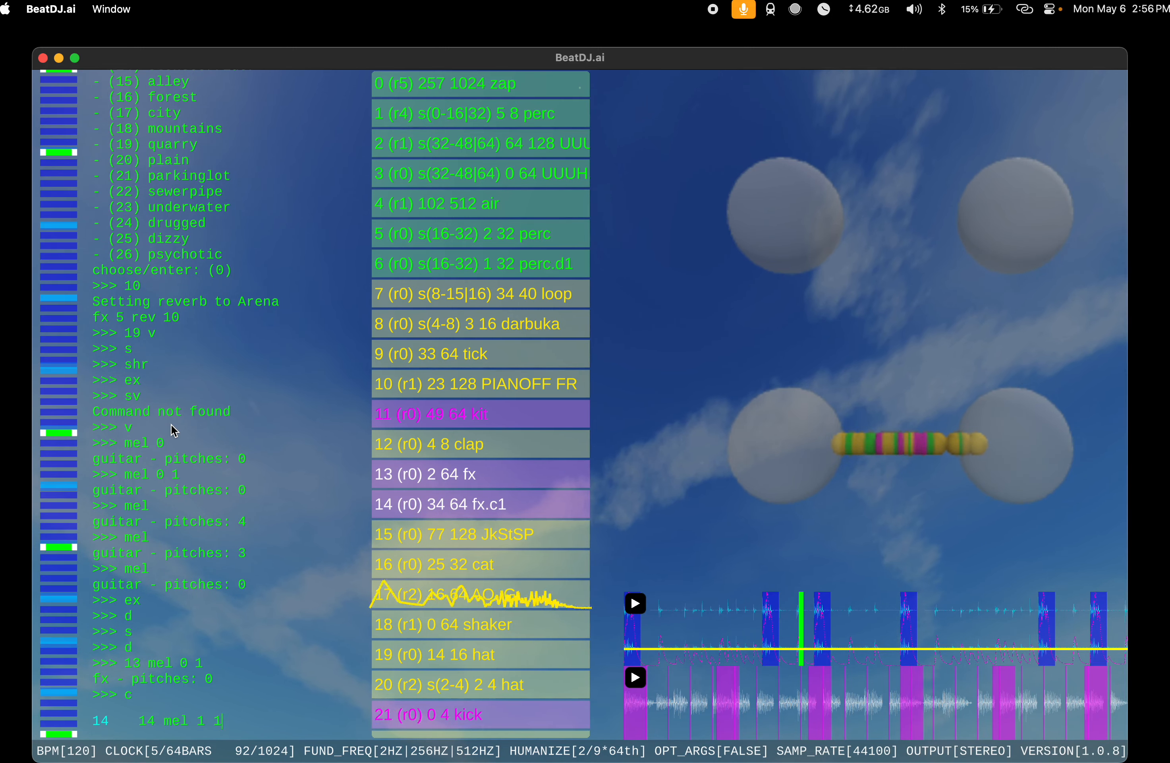
{"action": "key", "text": "Return"}
{"action": "type", "text": "mel "}
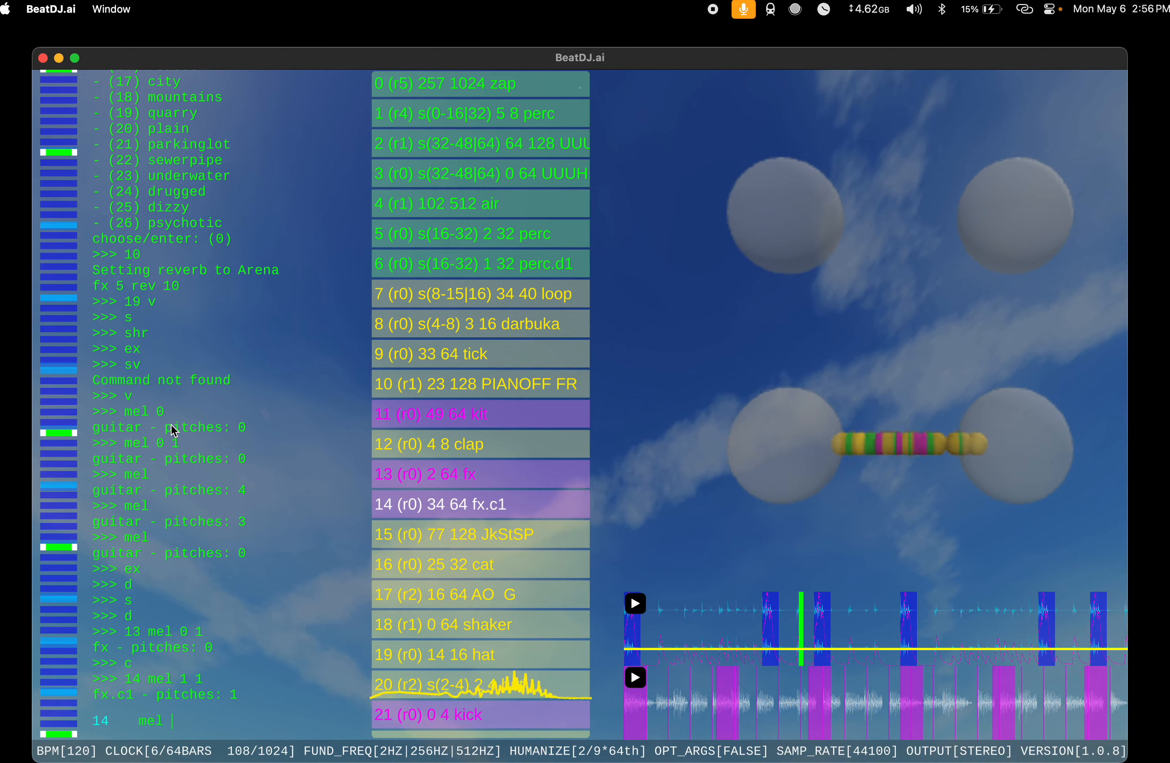
{"action": "type", "text": "0 2"}
{"action": "key", "text": "Return"}
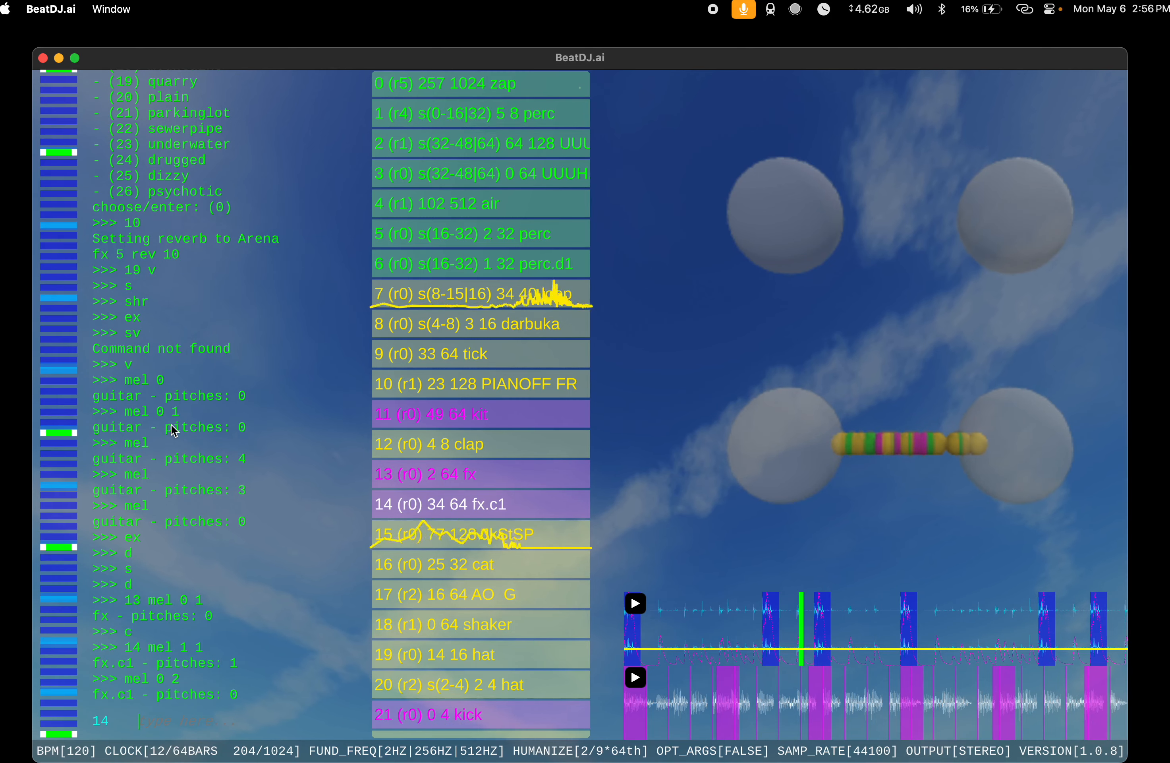
Step: Duplicate the fx.c1 instrument at index 14 with du and shift the copy at index 15 by 16
{"action": "type", "text": "14 du"}
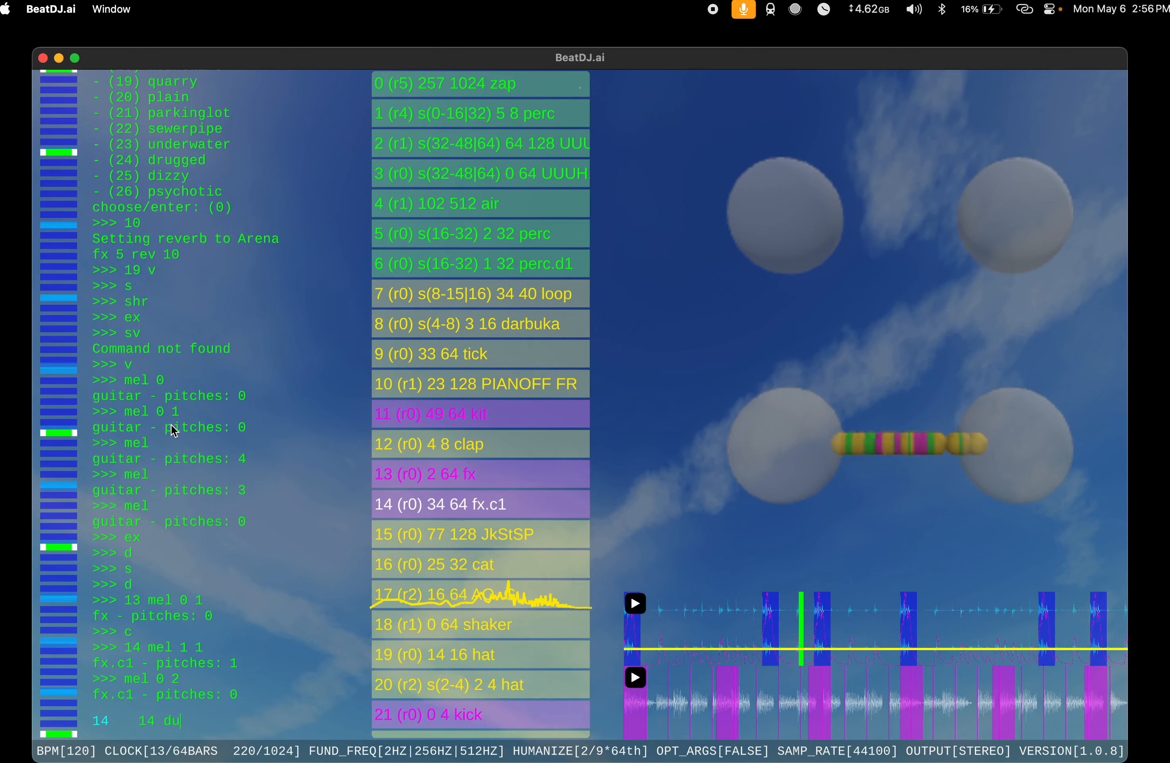
{"action": "key", "text": "Return"}
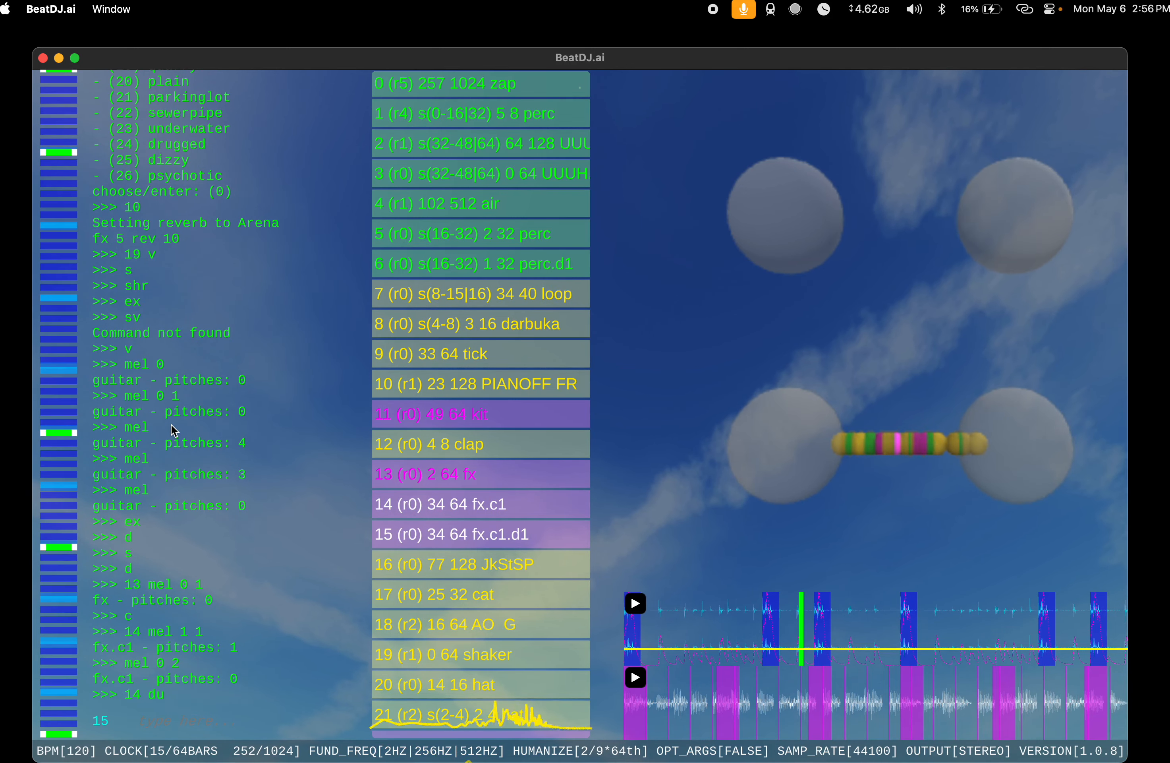
{"action": "type", "text": "15"}
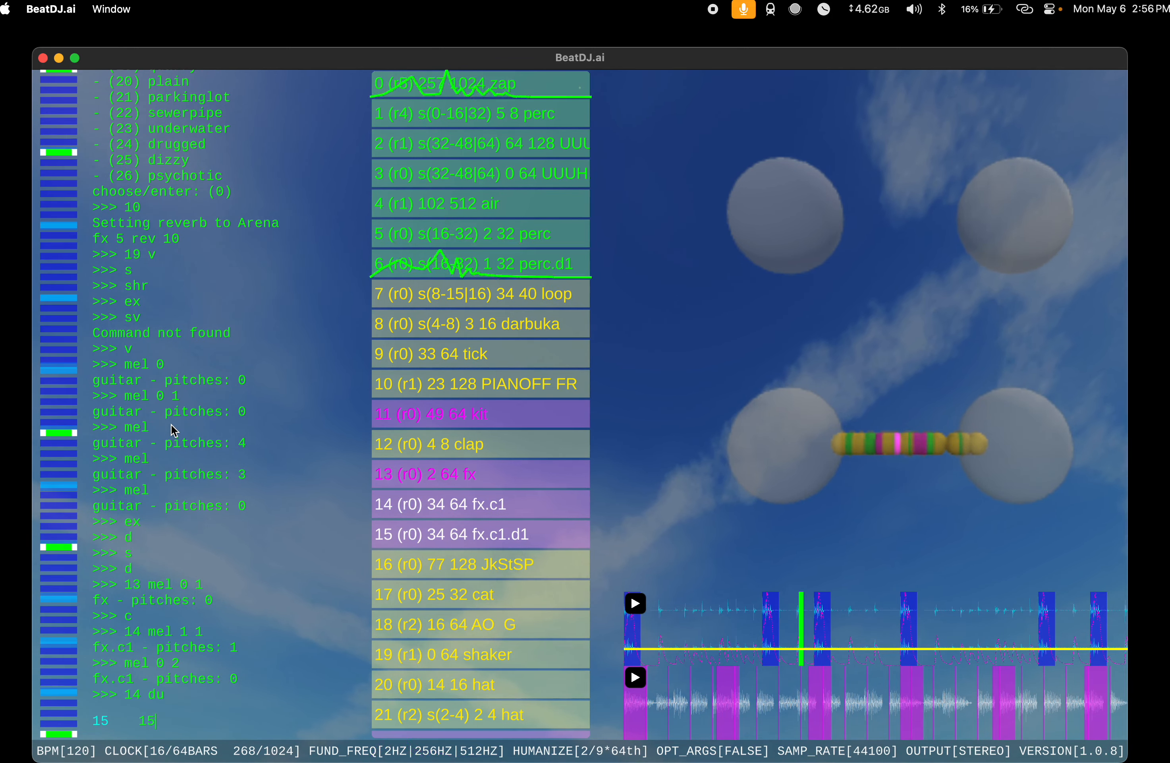
{"action": "type", "text": " shi 16"}
{"action": "key", "text": "Return"}
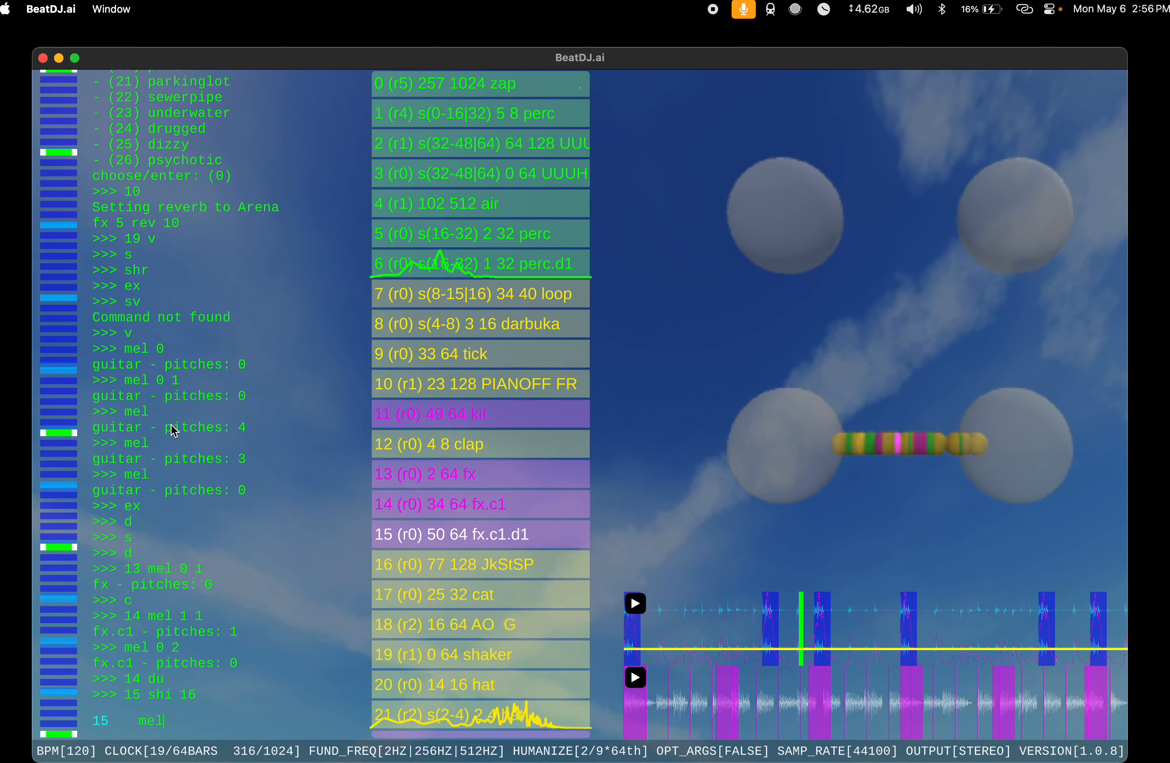
Step: Run mel 3 1 on the duplicated fx.c1.d1 instrument at index 15
{"action": "type", "text": "mel"}
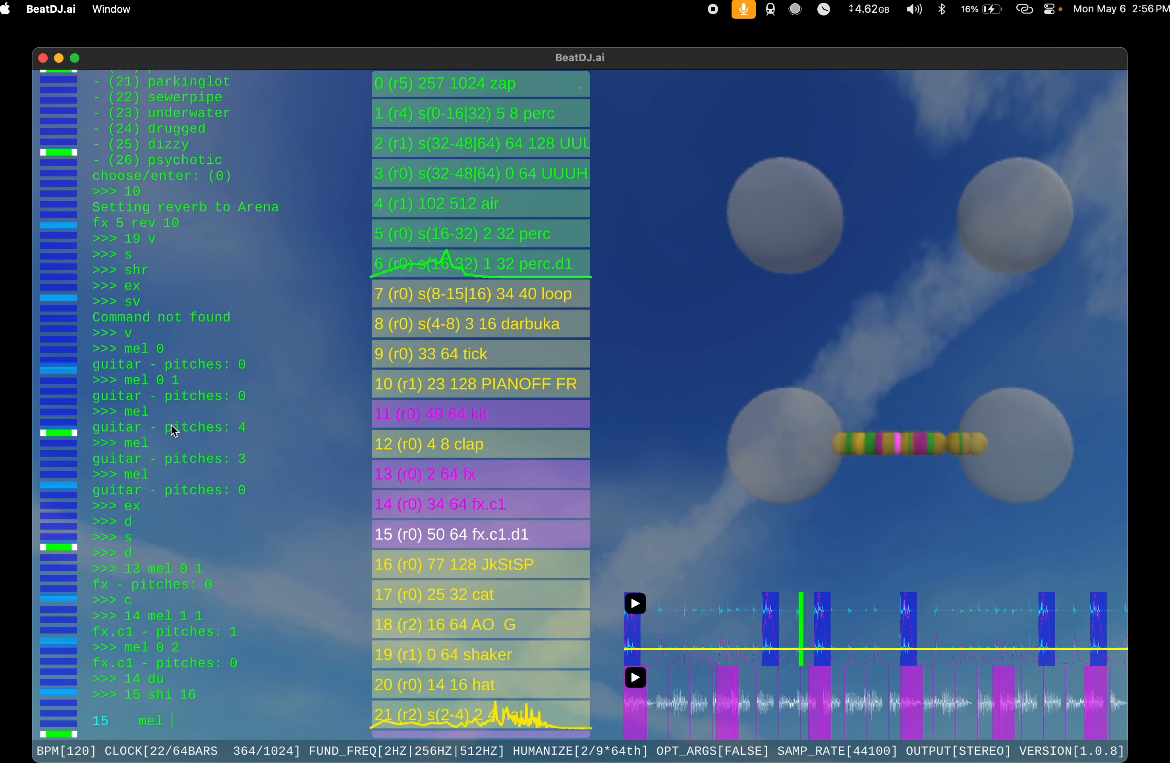
{"action": "type", "text": "3"}
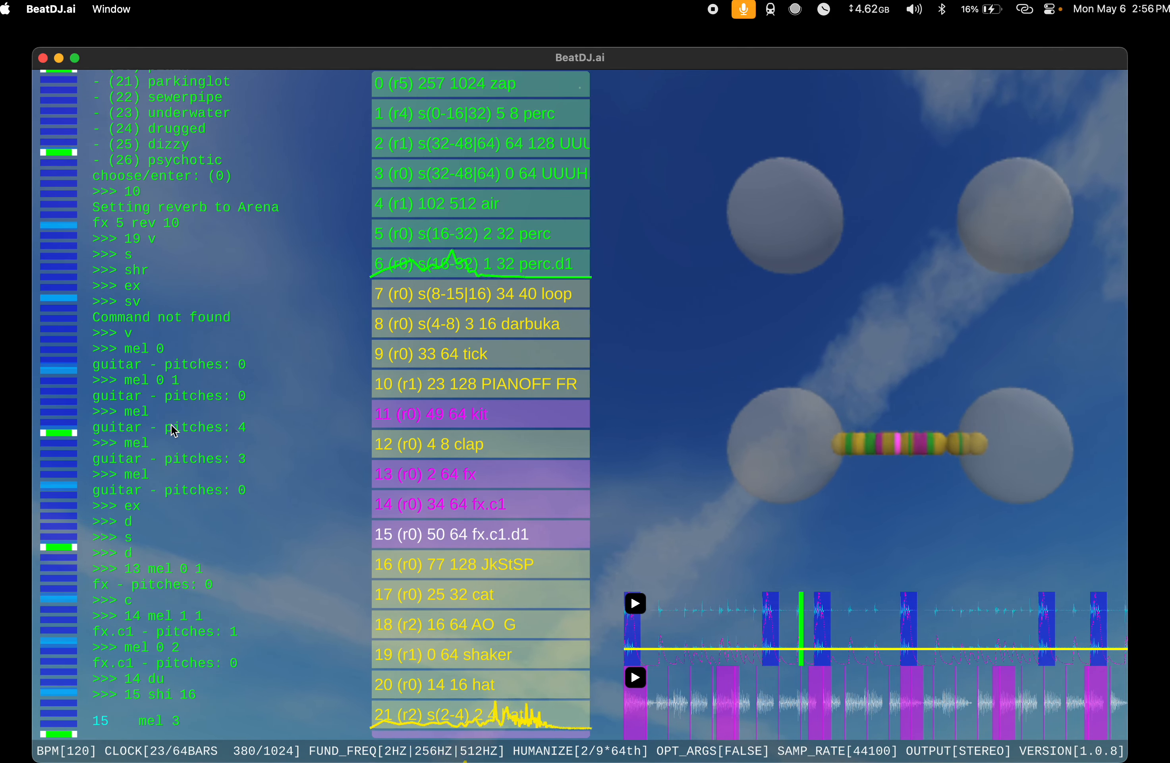
{"action": "type", "text": " 1"}
{"action": "key", "text": "Return"}
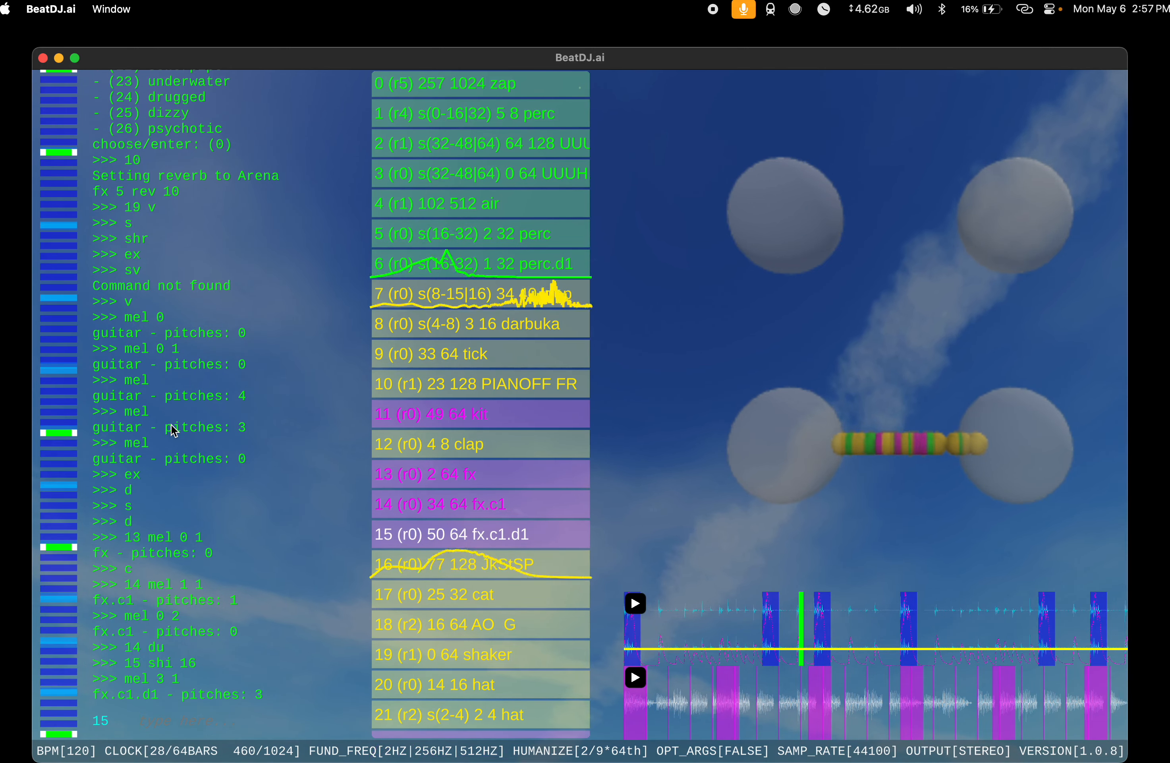
Step: Extend the kit at index 11 and fx.c1.d1 at index 15 together to length 128 with ex
{"action": "type", "text": "11,15"}
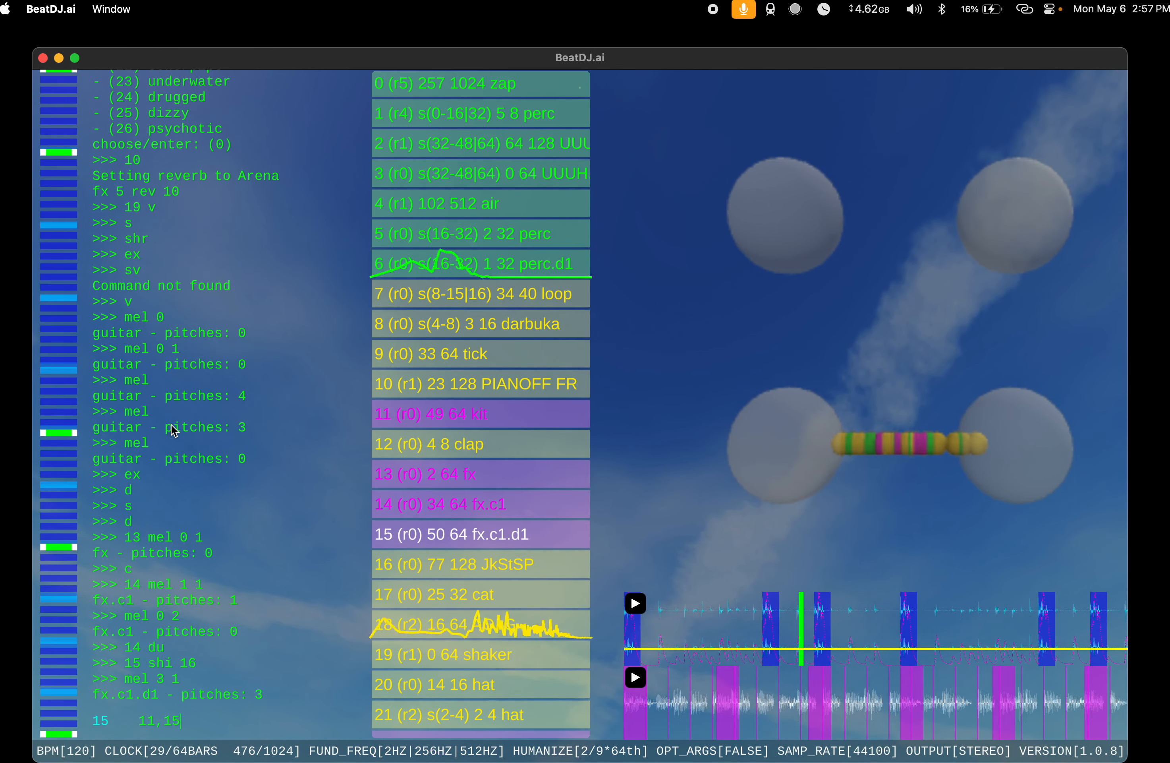
{"action": "type", "text": " ex"}
{"action": "key", "text": "Return"}
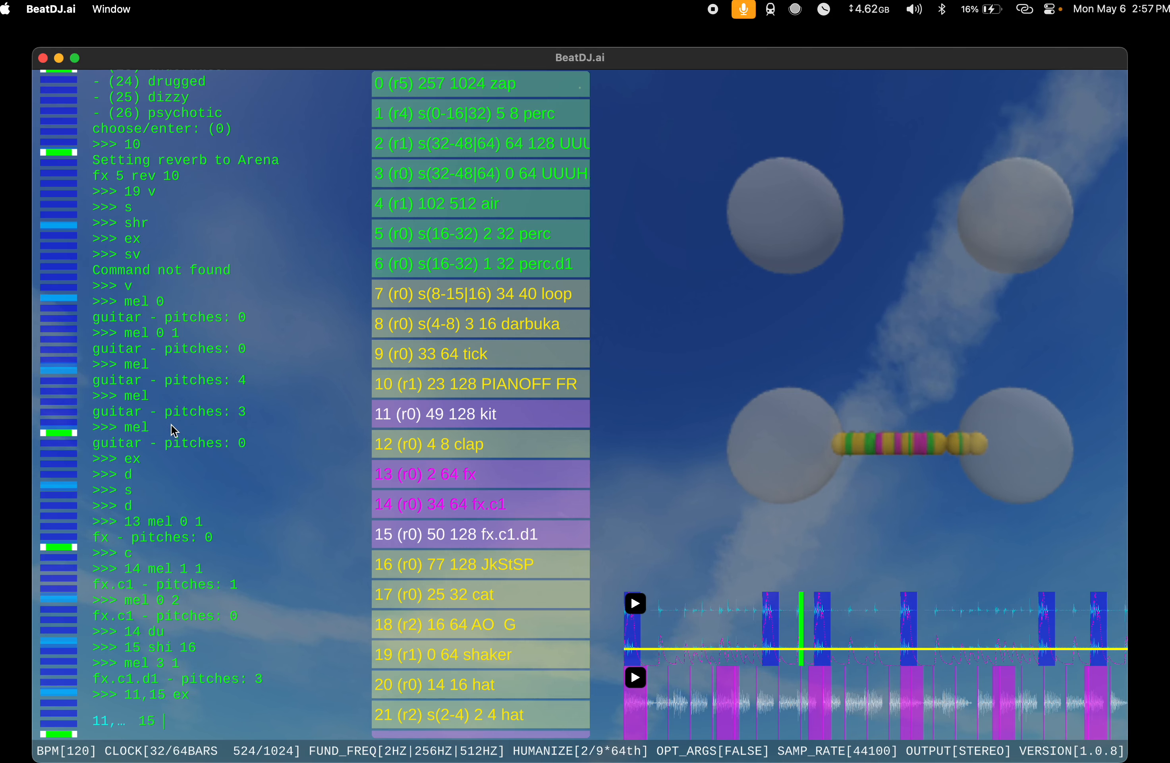
Step: Shift the fx.c1.d1 instrument at index 15 by 64, and back by 1 with shi -1
{"action": "type", "text": "15 shi 64"}
{"action": "key", "text": "Return"}
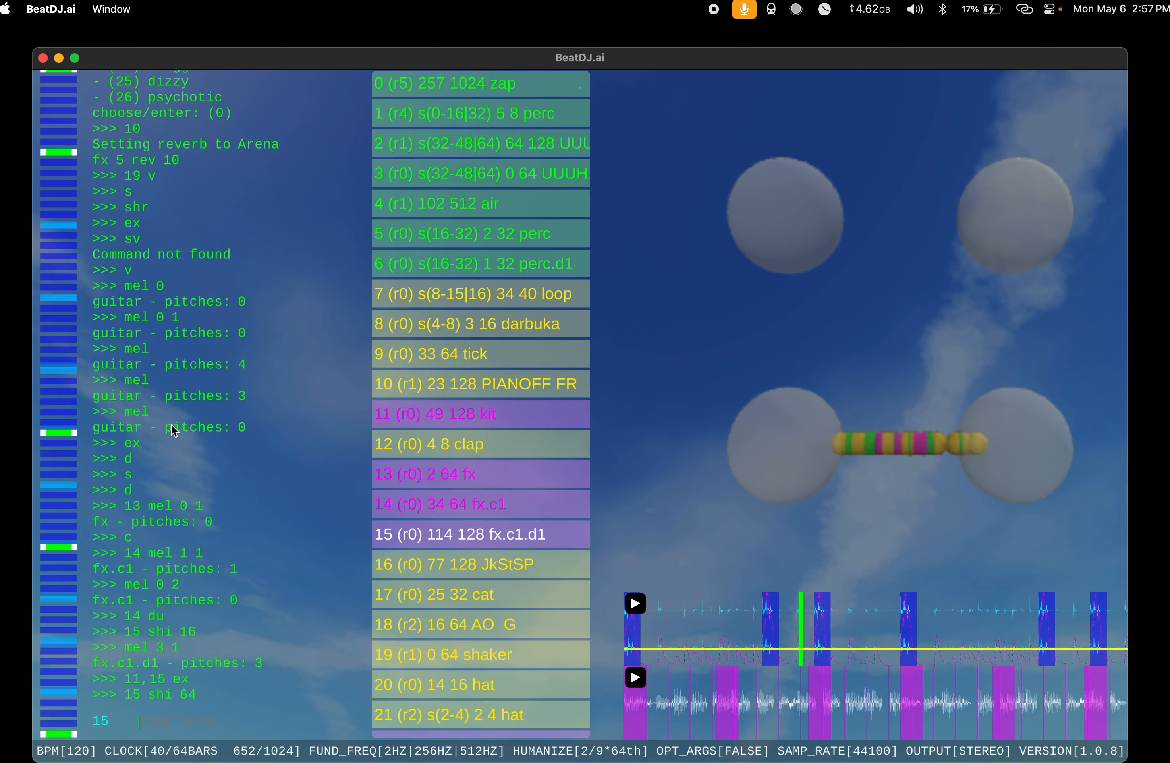
{"action": "type", "text": "-"}
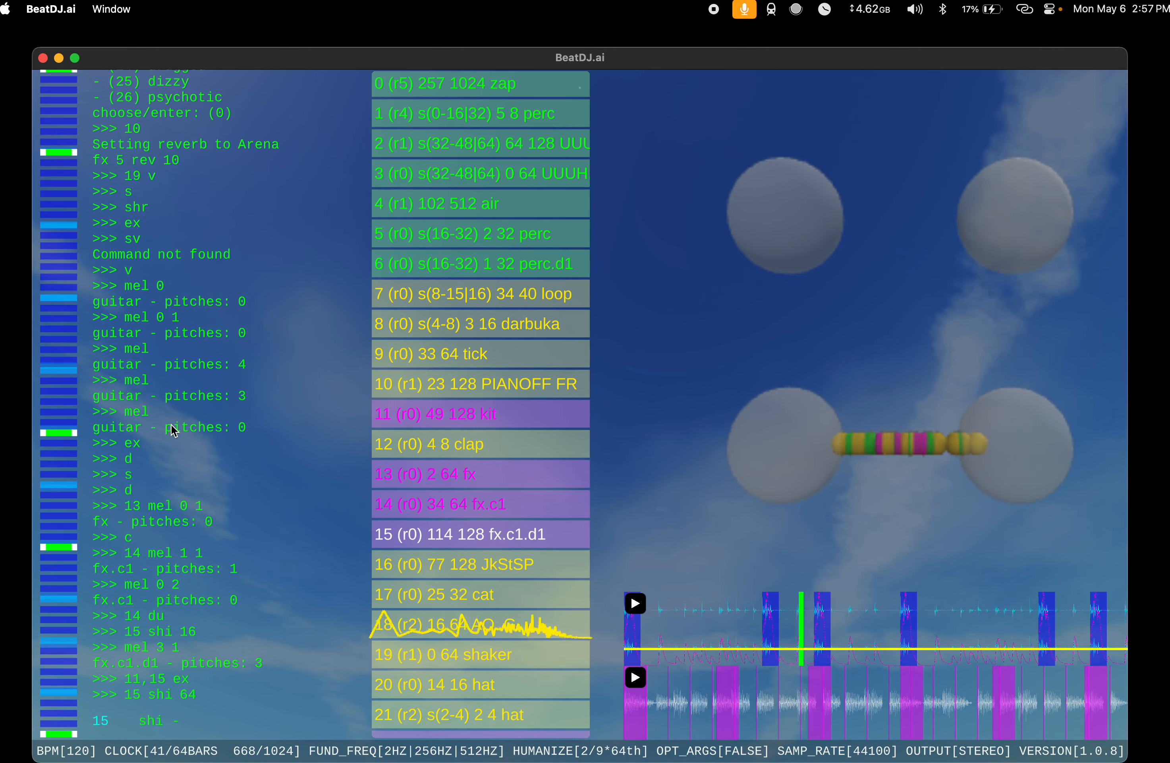
{"action": "type", "text": "1"}
{"action": "key", "text": "Return"}
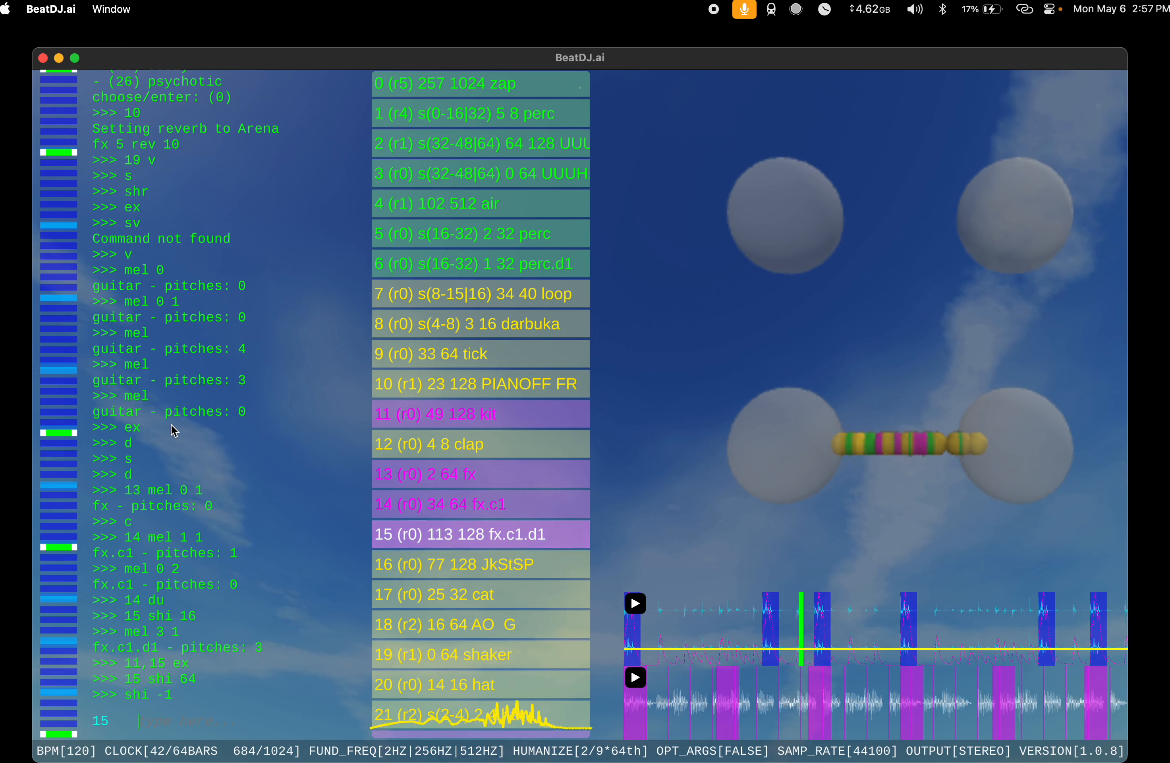
Step: Audition three new instruments in a row with s, deleting each one with d
{"action": "type", "text": "s"}
{"action": "key", "text": "Return"}
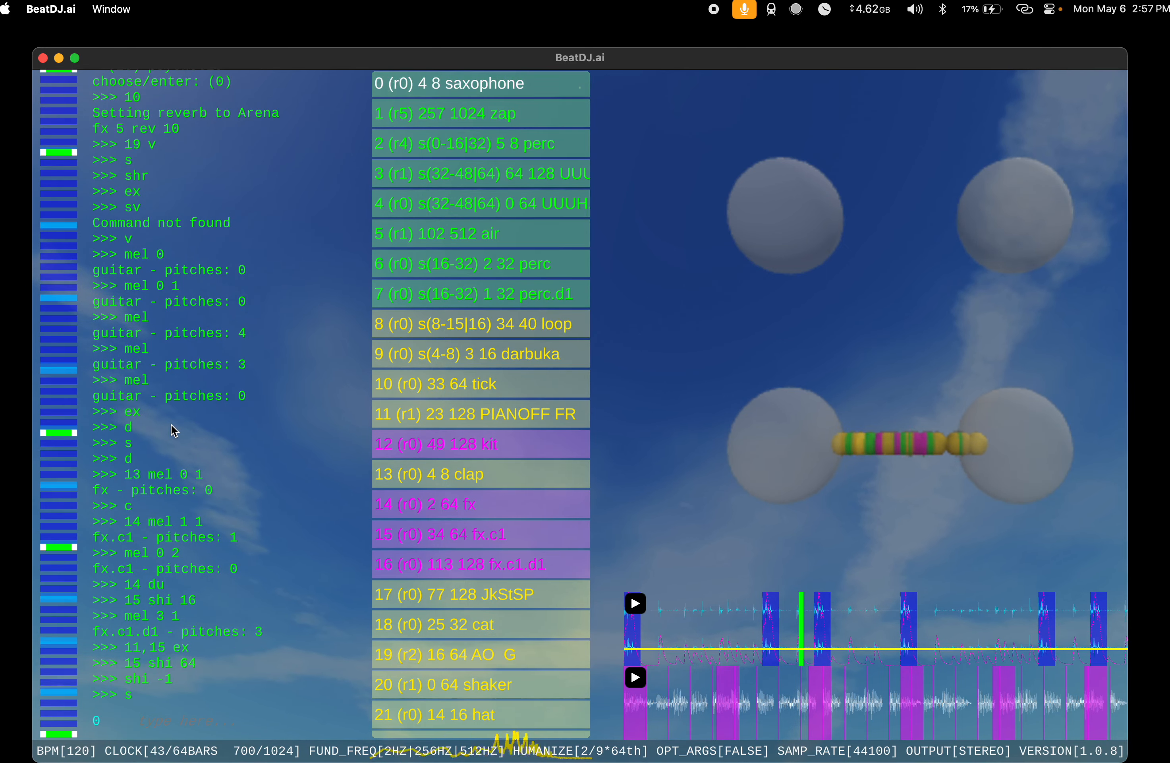
{"action": "type", "text": "d"}
{"action": "key", "text": "Return"}
{"action": "type", "text": "s"}
{"action": "key", "text": "Return"}
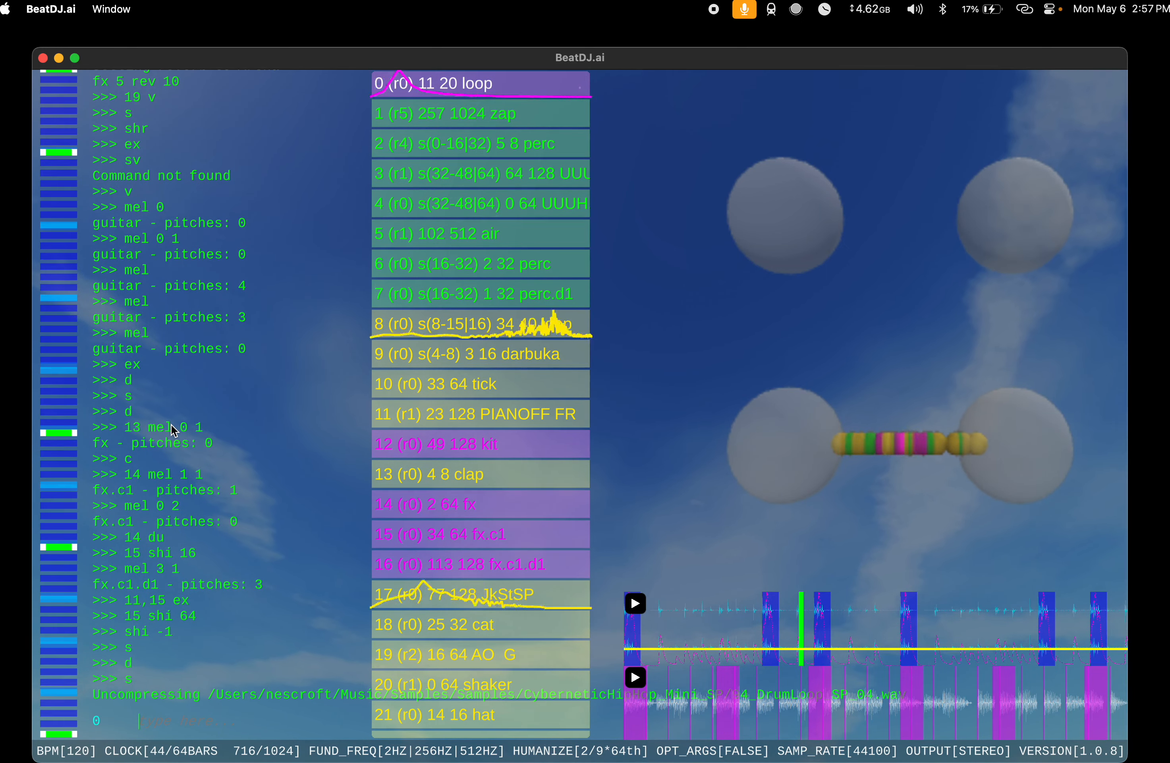
{"action": "type", "text": "d"}
{"action": "key", "text": "Return"}
{"action": "type", "text": "s"}
{"action": "key", "text": "Return"}
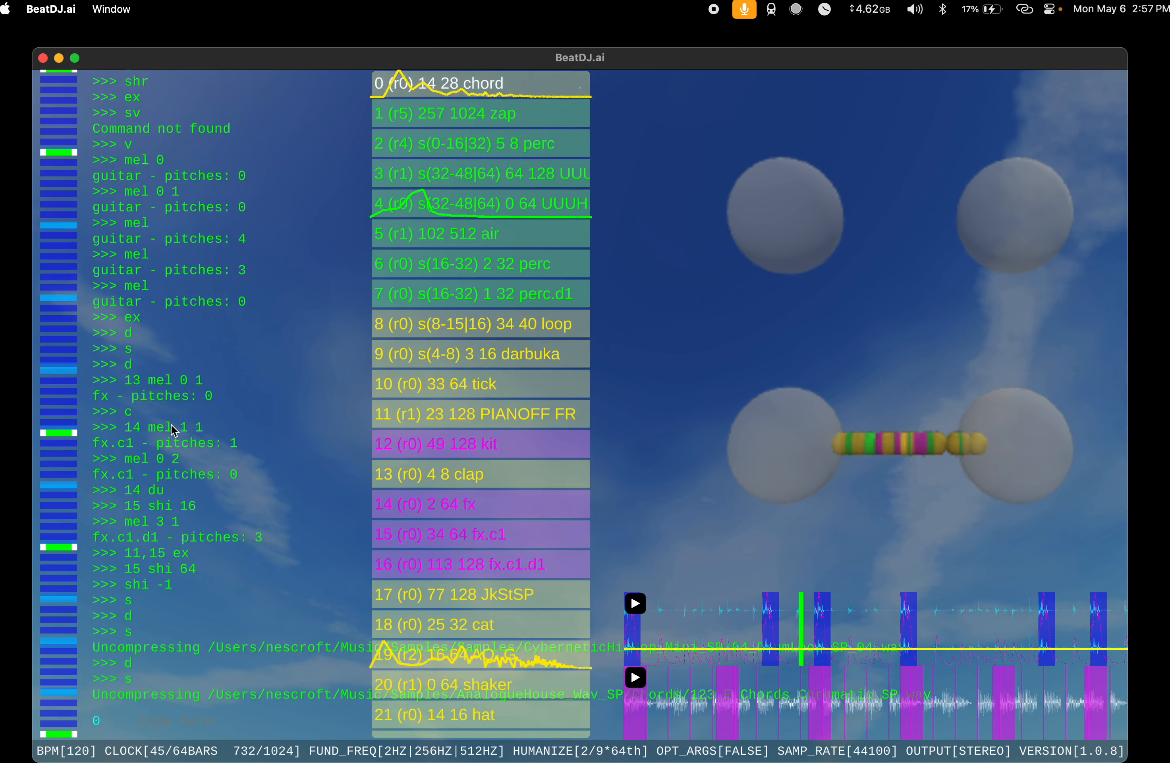
{"action": "type", "text": "d"}
{"action": "key", "text": "Return"}
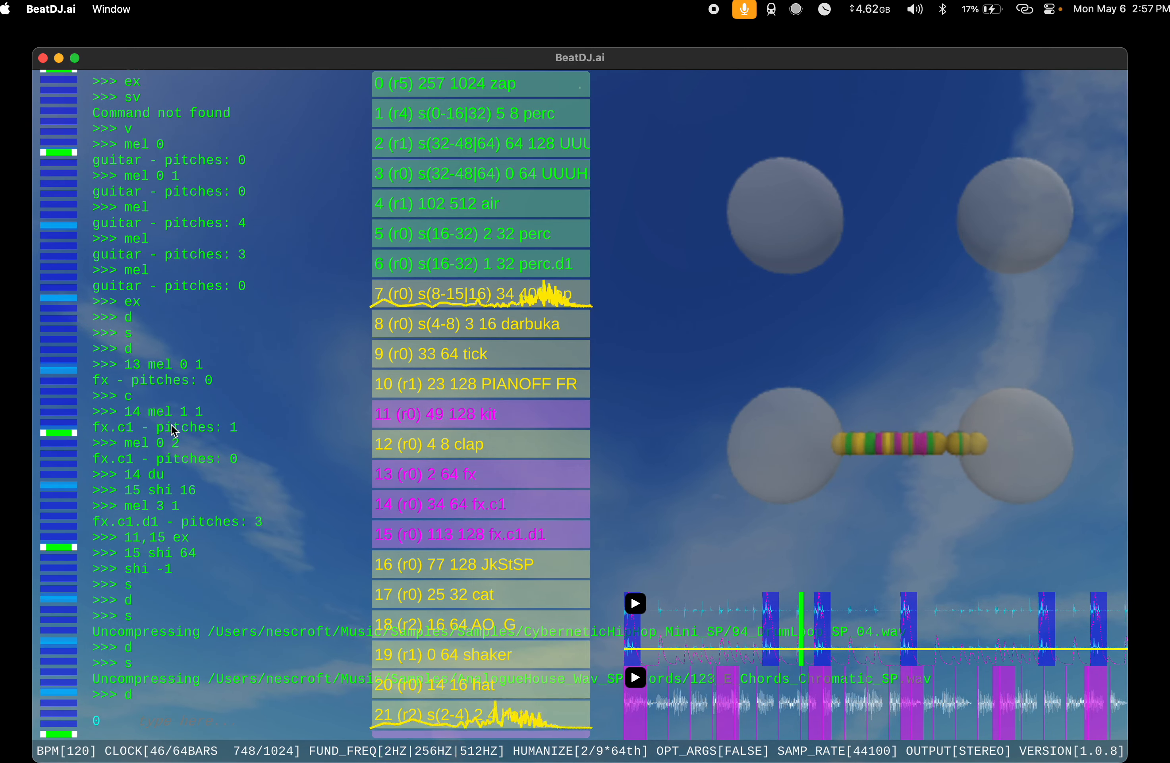
Step: Add another instrument with s and extend it to length 72 by repeating ex
{"action": "type", "text": "s"}
{"action": "key", "text": "Return"}
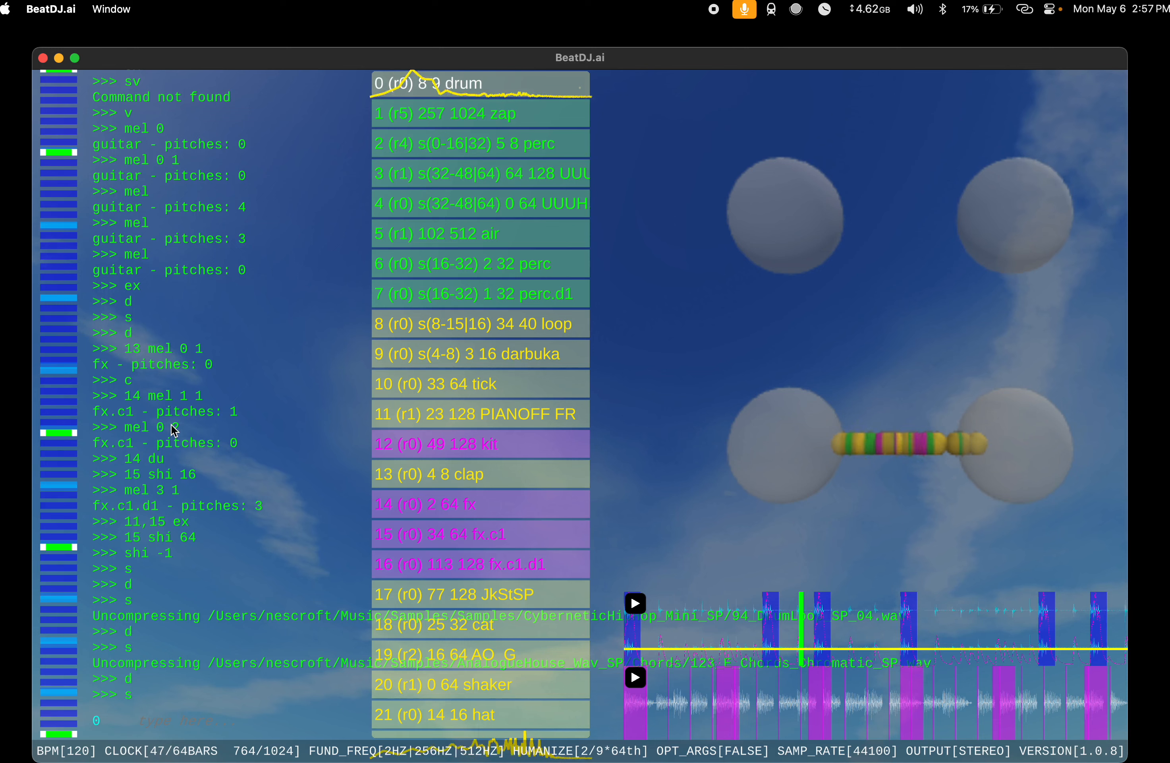
{"action": "type", "text": "ex"}
{"action": "key", "text": "Return"}
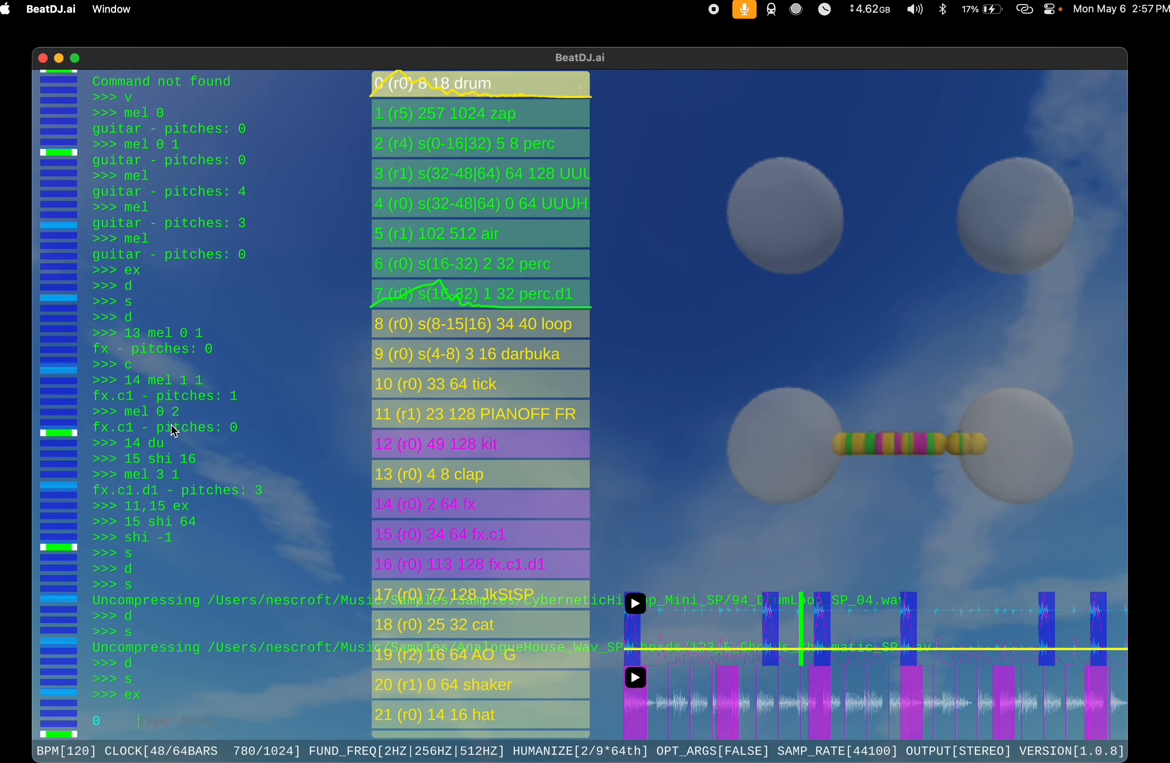
{"action": "type", "text": "ex"}
{"action": "key", "text": "Return"}
{"action": "type", "text": "ex"}
{"action": "key", "text": "Return"}
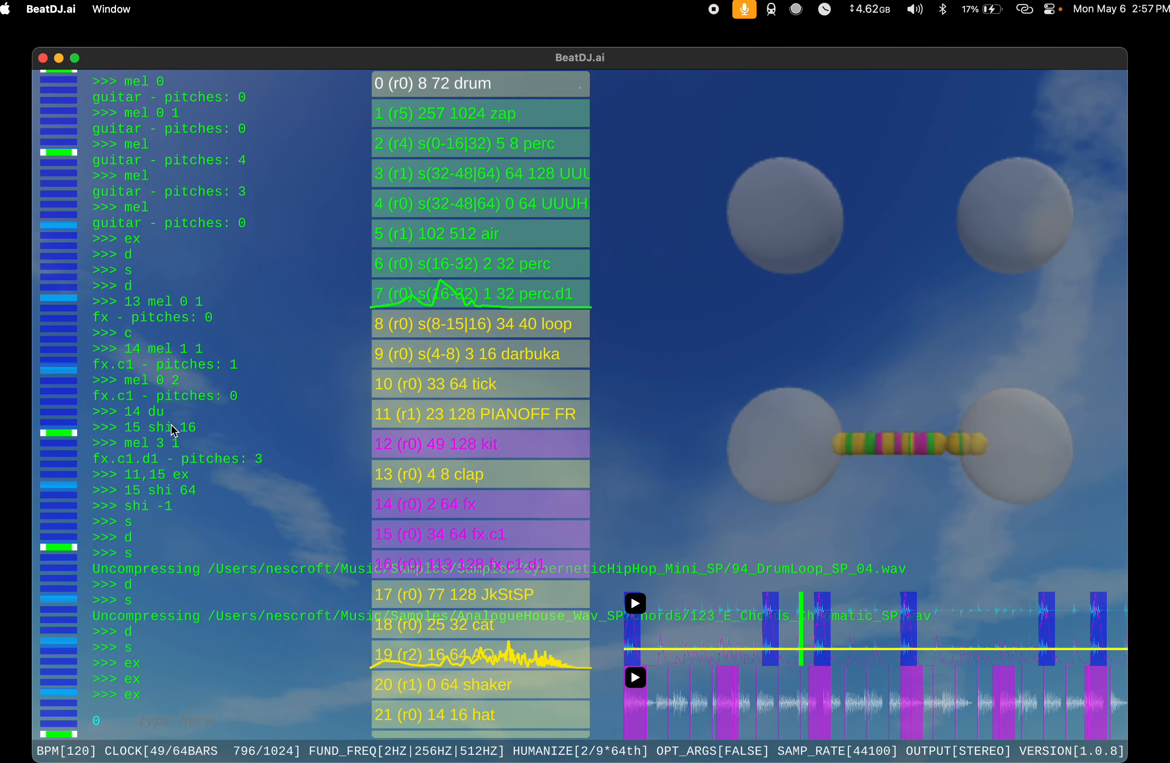
Step: Run dy and ve 900 on the drum instrument at index 0 and extend it to length 144 with ex
{"action": "type", "text": "dy"}
{"action": "key", "text": "Return"}
{"action": "type", "text": "ve 900"}
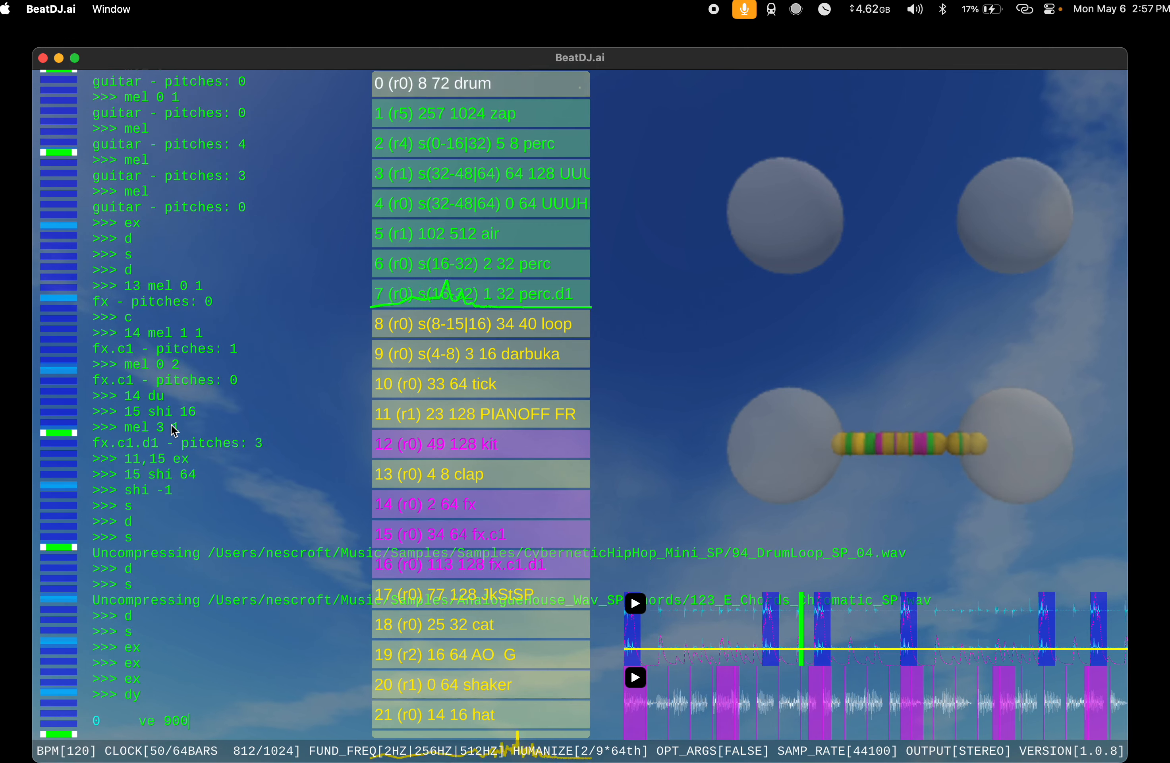
{"action": "key", "text": "Return"}
{"action": "type", "text": "ex"}
{"action": "key", "text": "Return"}
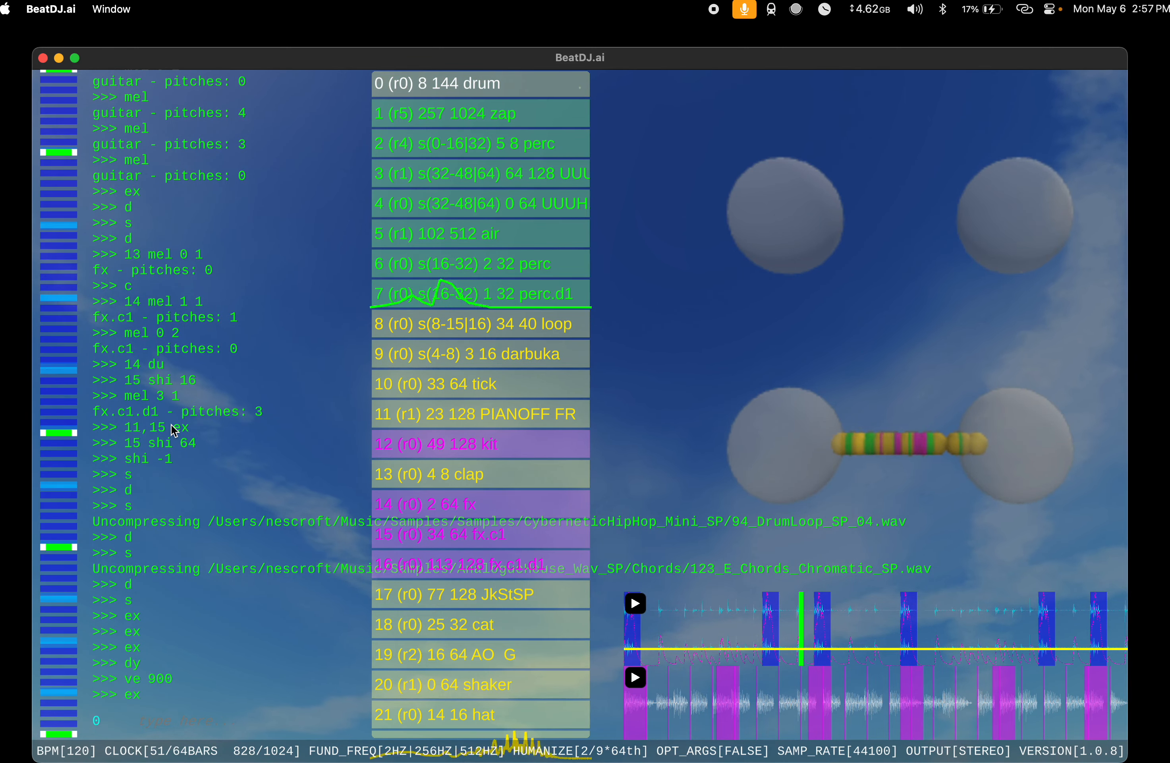
Step: Shift the drum instrument at index 0 by 96 and add a new instrument with s
{"action": "type", "text": "shi 96"}
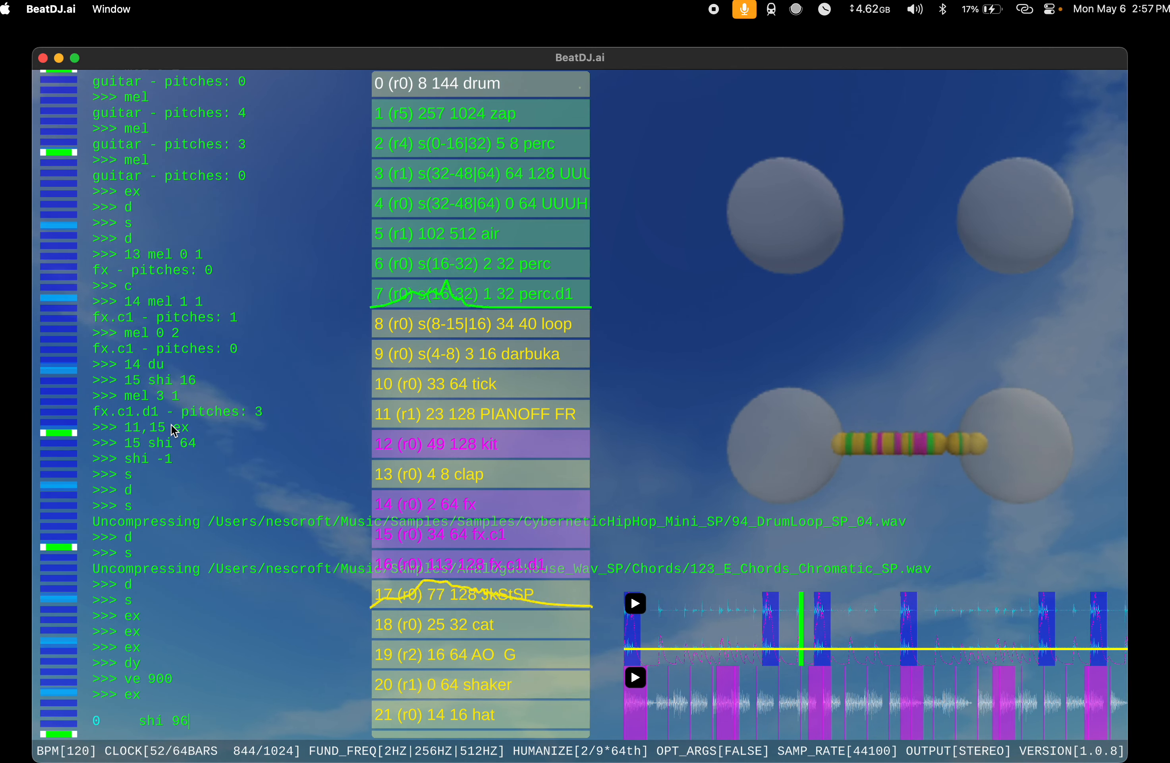
{"action": "key", "text": "Return"}
{"action": "type", "text": "s"}
{"action": "key", "text": "Return"}
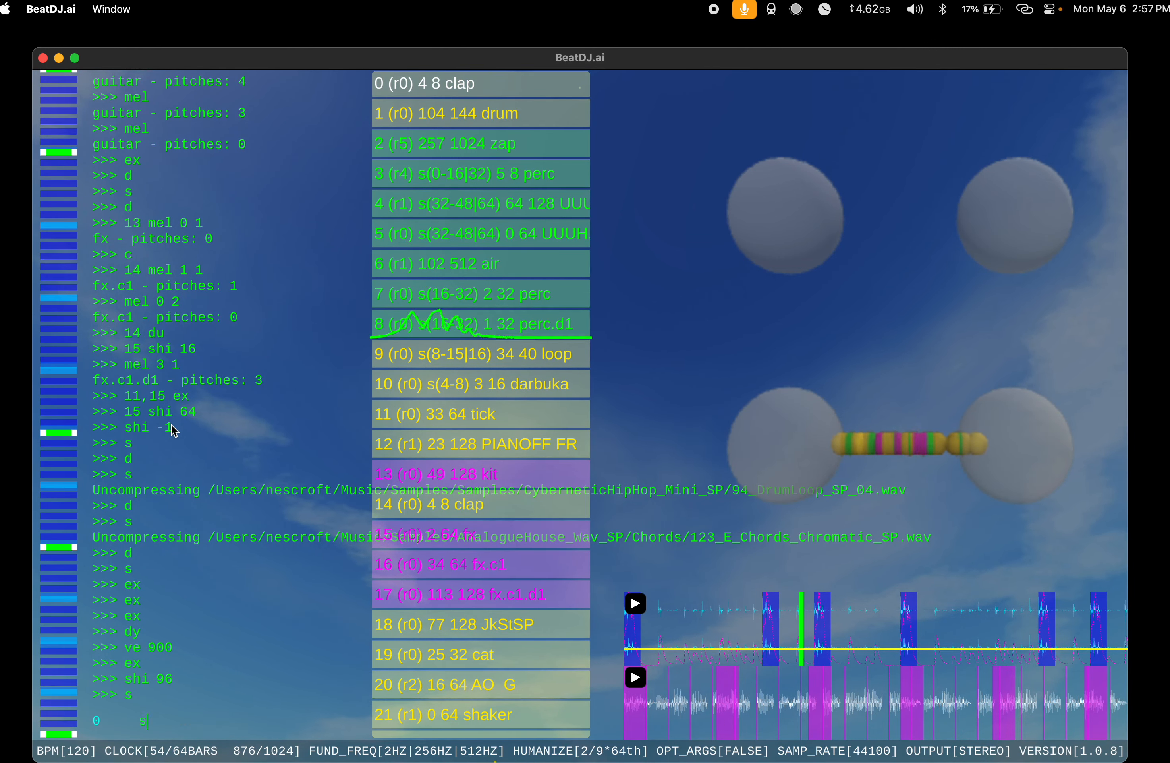
Step: Run spa 16 32 32 on the clap at index 0
{"action": "type", "text": "spa 16 3"}
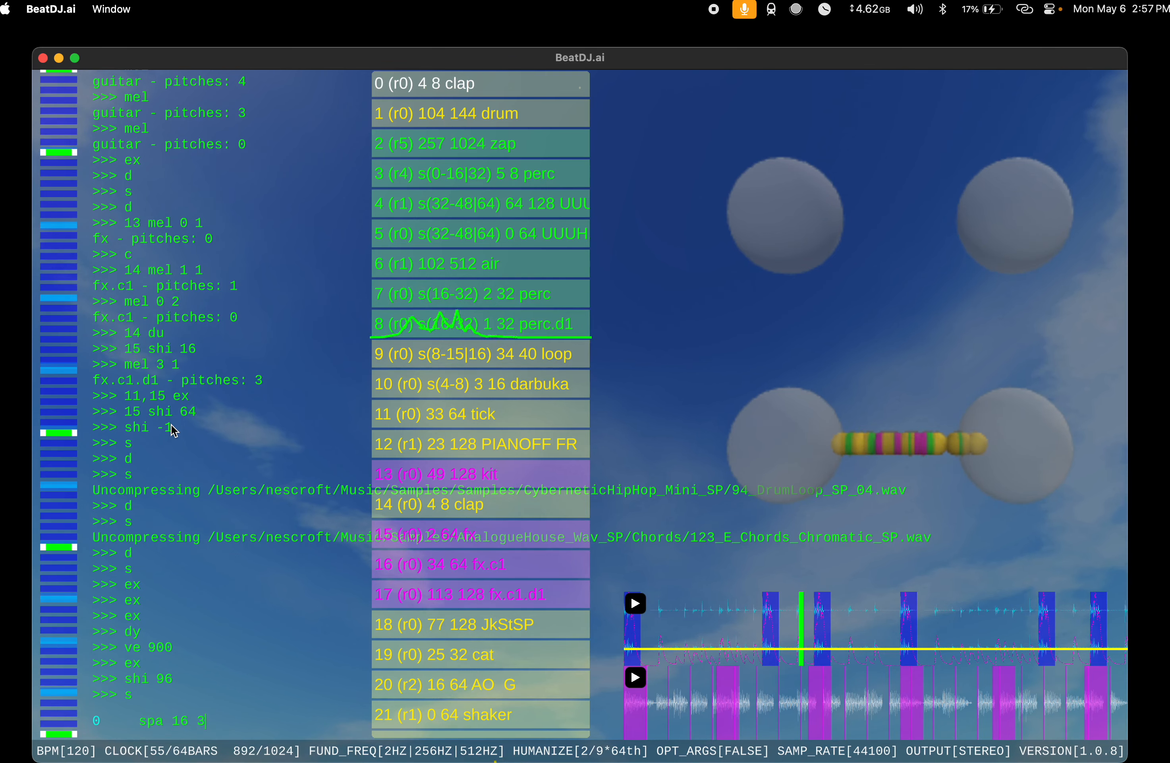
{"action": "type", "text": "2 32"}
{"action": "key", "text": "Return"}
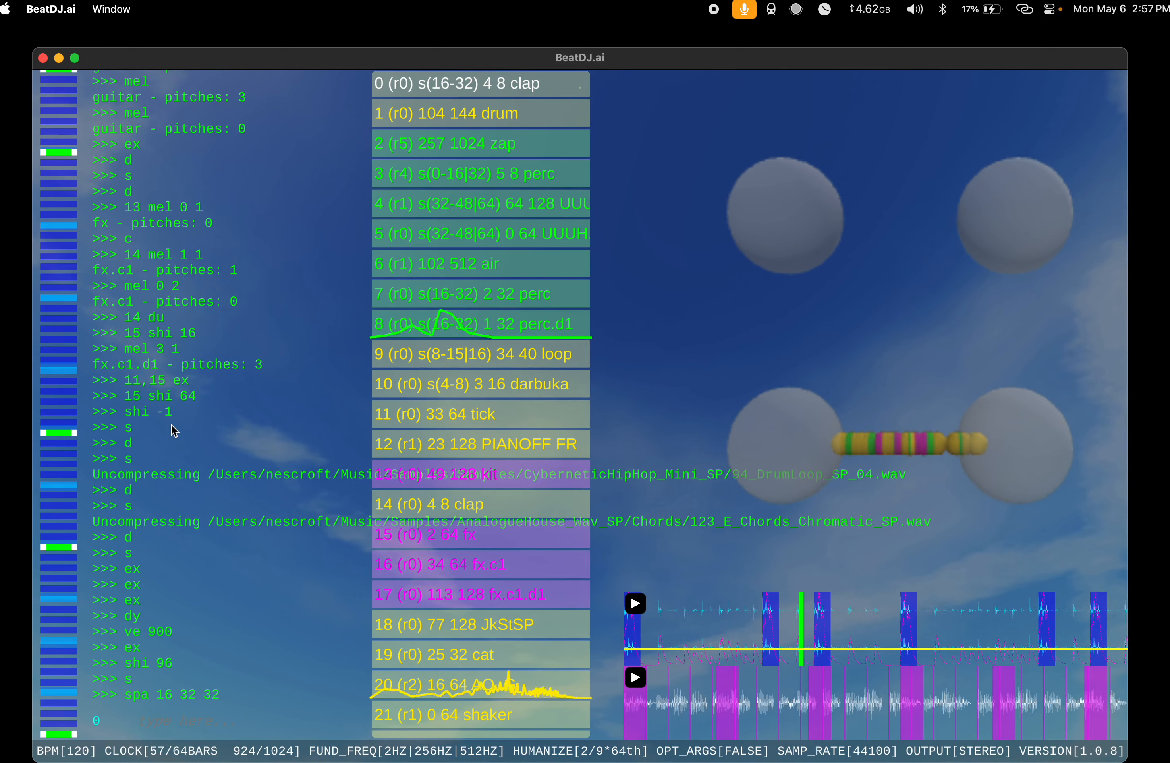
Step: Change the span of the clap at index 0 with spa 32 64 64
{"action": "key", "text": "Up"}
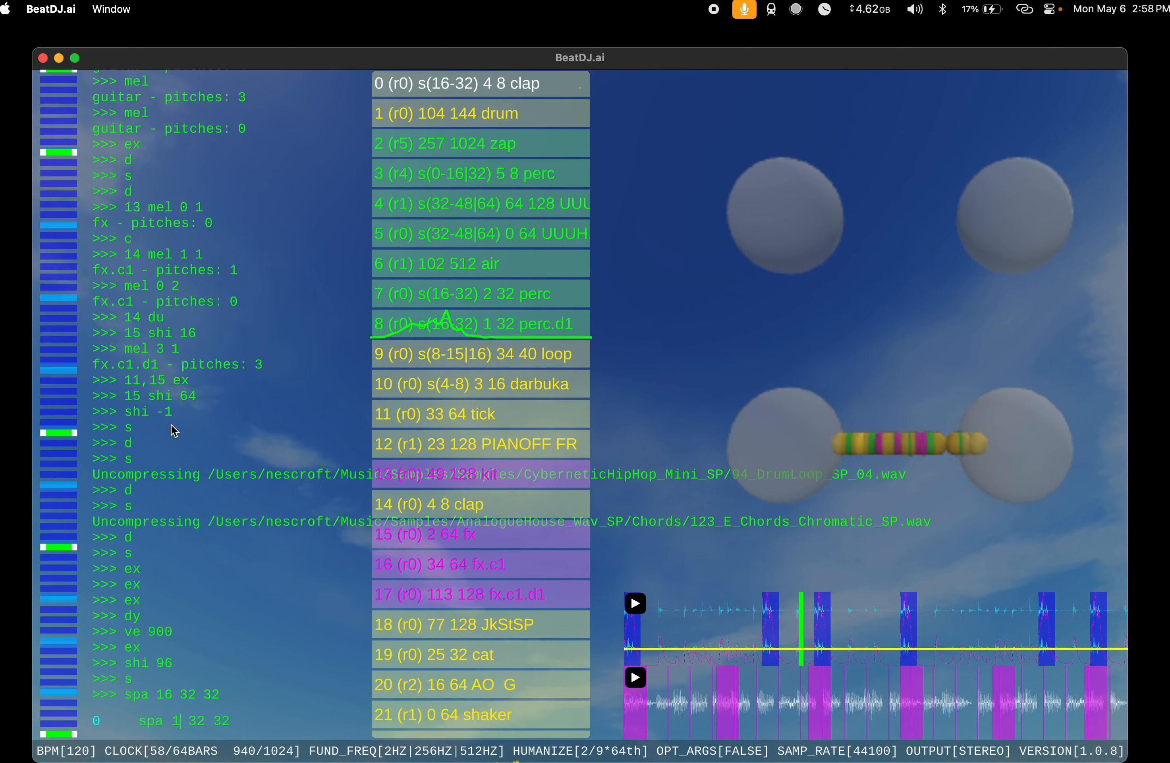
{"action": "key", "text": "Right"}
{"action": "key", "text": "Right"}
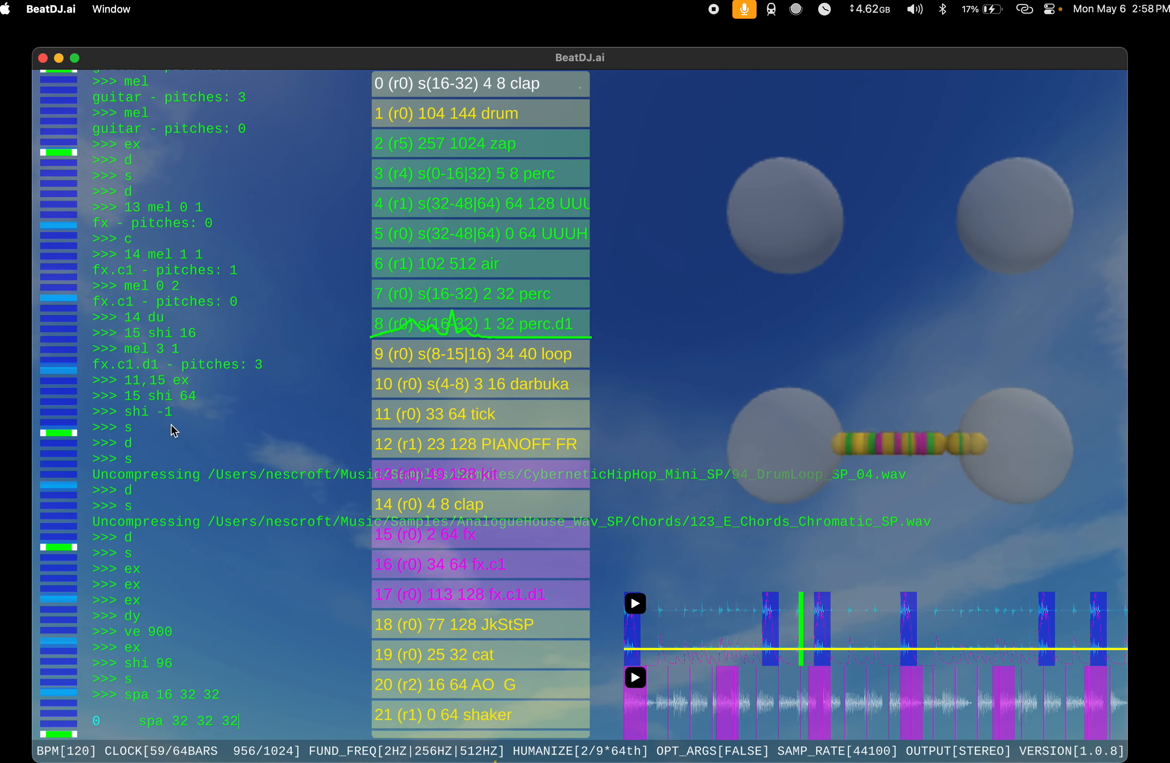
{"action": "key", "text": "BackSpace"}
{"action": "key", "text": "BackSpace"}
{"action": "key", "text": "BackSpace"}
{"action": "key", "text": "BackSpace"}
{"action": "key", "text": "BackSpace"}
{"action": "type", "text": "64 64"}
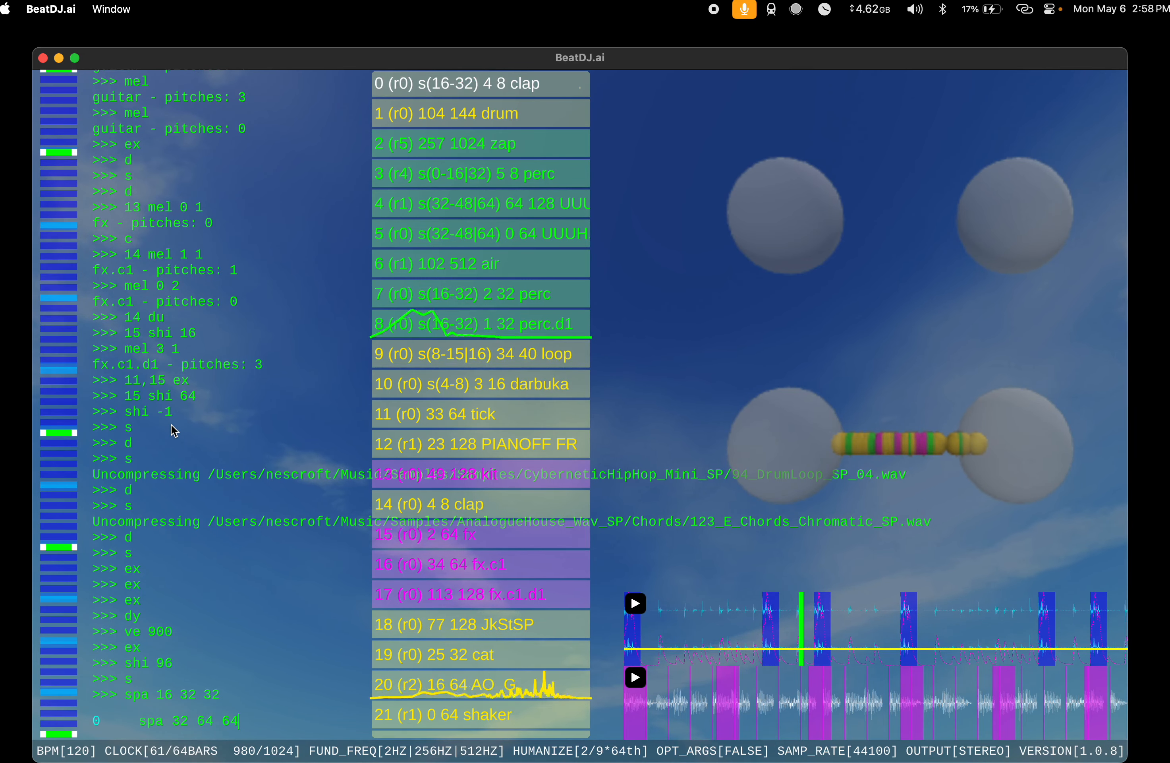
{"action": "key", "text": "Return"}
Step: Audition a new instrument with s and delete it with d
{"action": "type", "text": "s"}
{"action": "key", "text": "Return"}
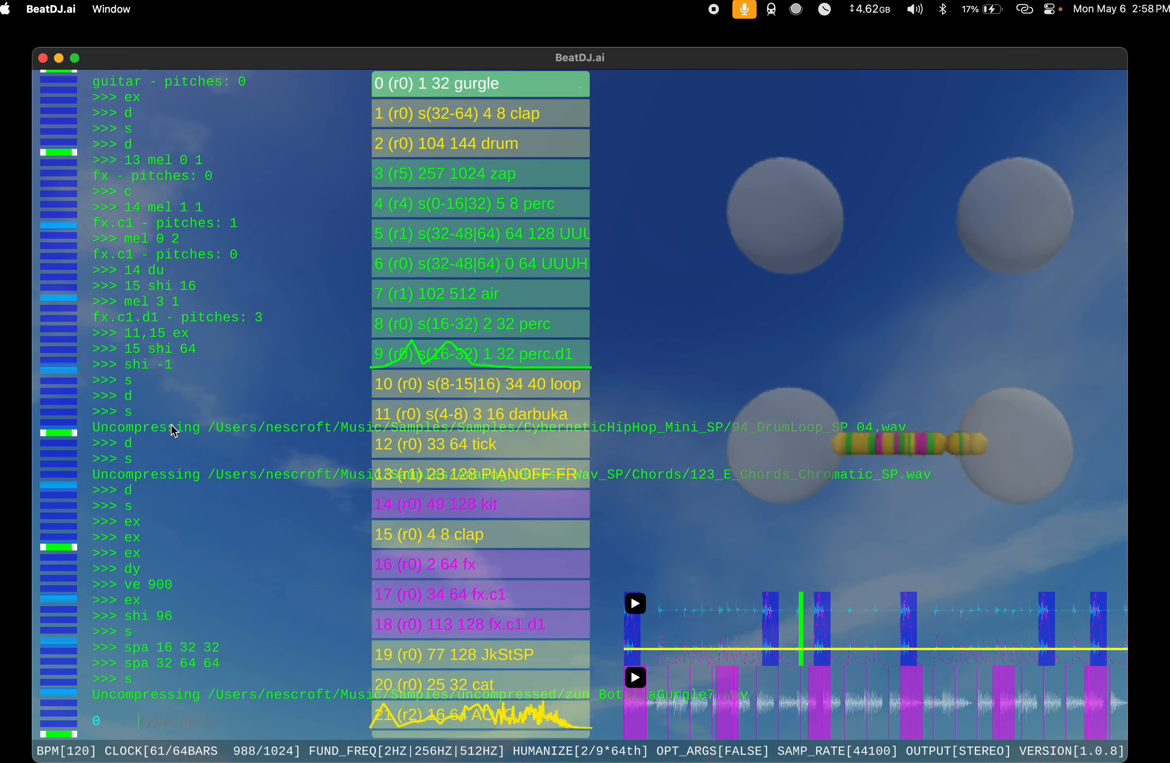
{"action": "type", "text": "d"}
{"action": "key", "text": "Return"}
Step: Audition two hat samples in a row with s hat, deleting each one with d
{"action": "type", "text": "s hat"}
{"action": "key", "text": "Return"}
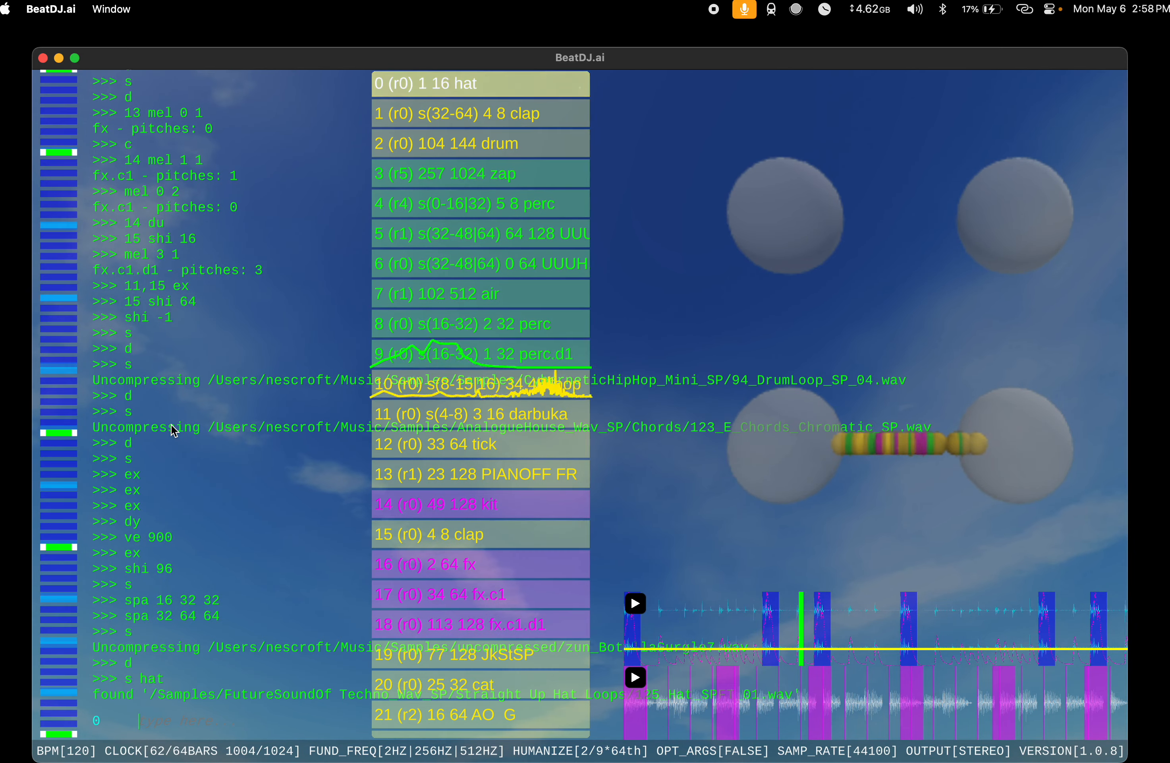
{"action": "type", "text": "d"}
{"action": "key", "text": "Return"}
{"action": "key", "text": "Up"}
{"action": "key", "text": "Up"}
{"action": "key", "text": "Return"}
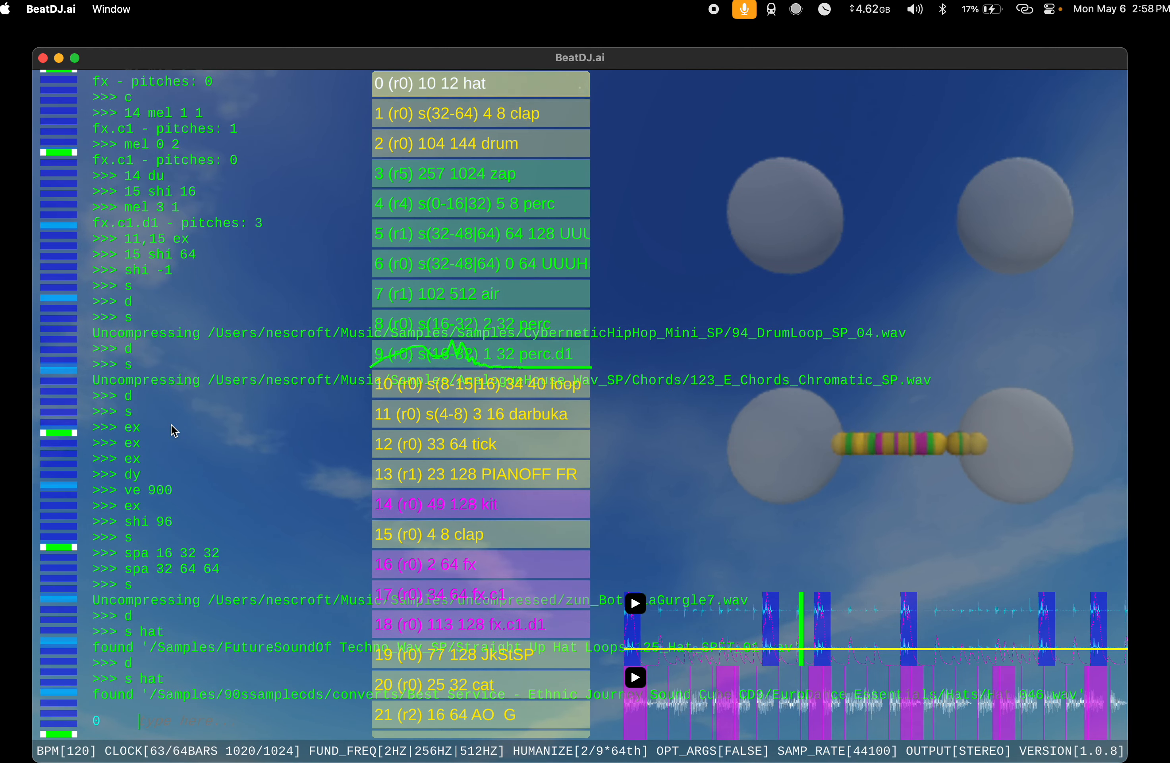
{"action": "type", "text": "d"}
{"action": "key", "text": "Return"}
Step: Add a hat sample with s tiny hat and set its length to 4
{"action": "type", "text": "s tiny hat"}
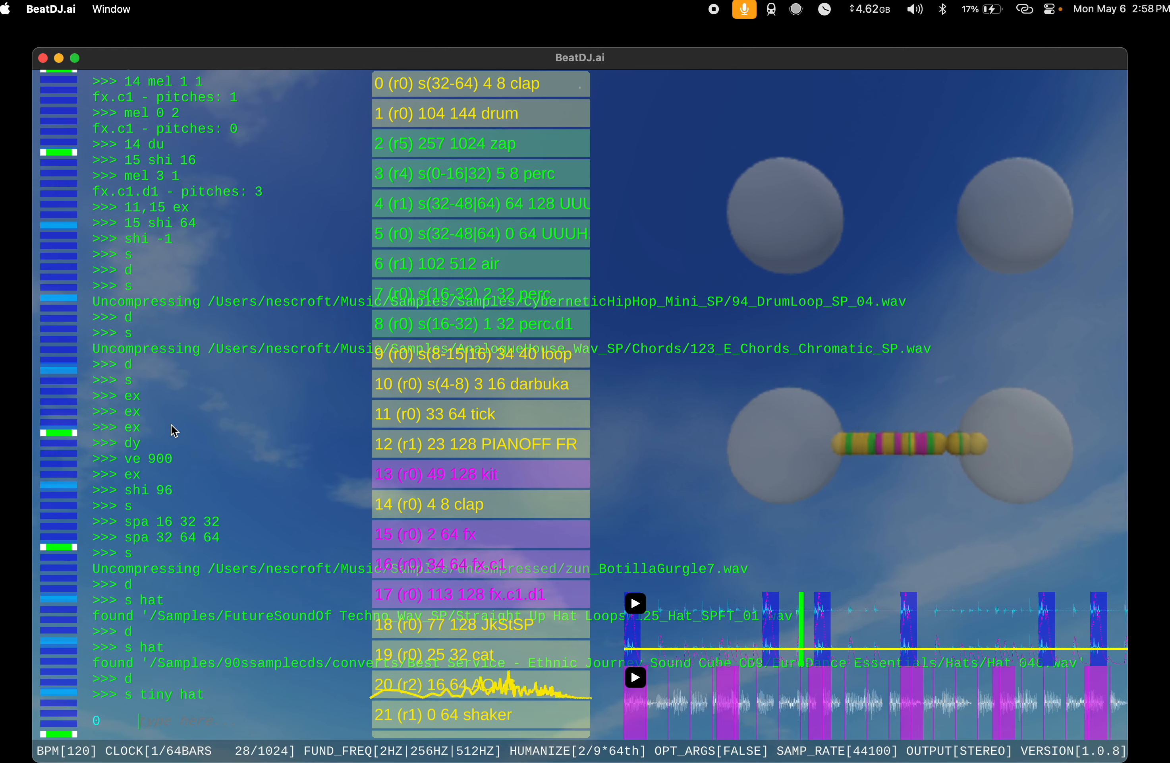
{"action": "key", "text": "Return"}
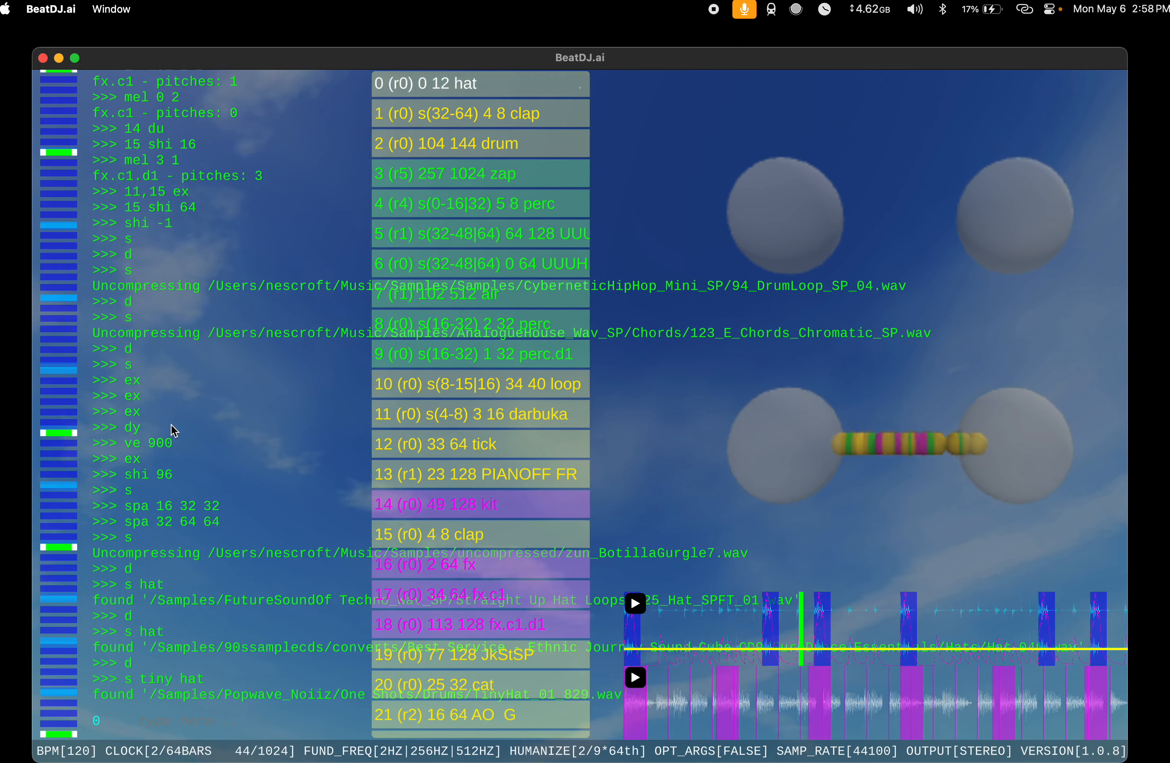
{"action": "type", "text": "le 4"}
{"action": "key", "text": "Return"}
Step: Shift the tiny hat at index 0 by 2 and set its span with spa 32 64 64
{"action": "type", "text": "shi 2"}
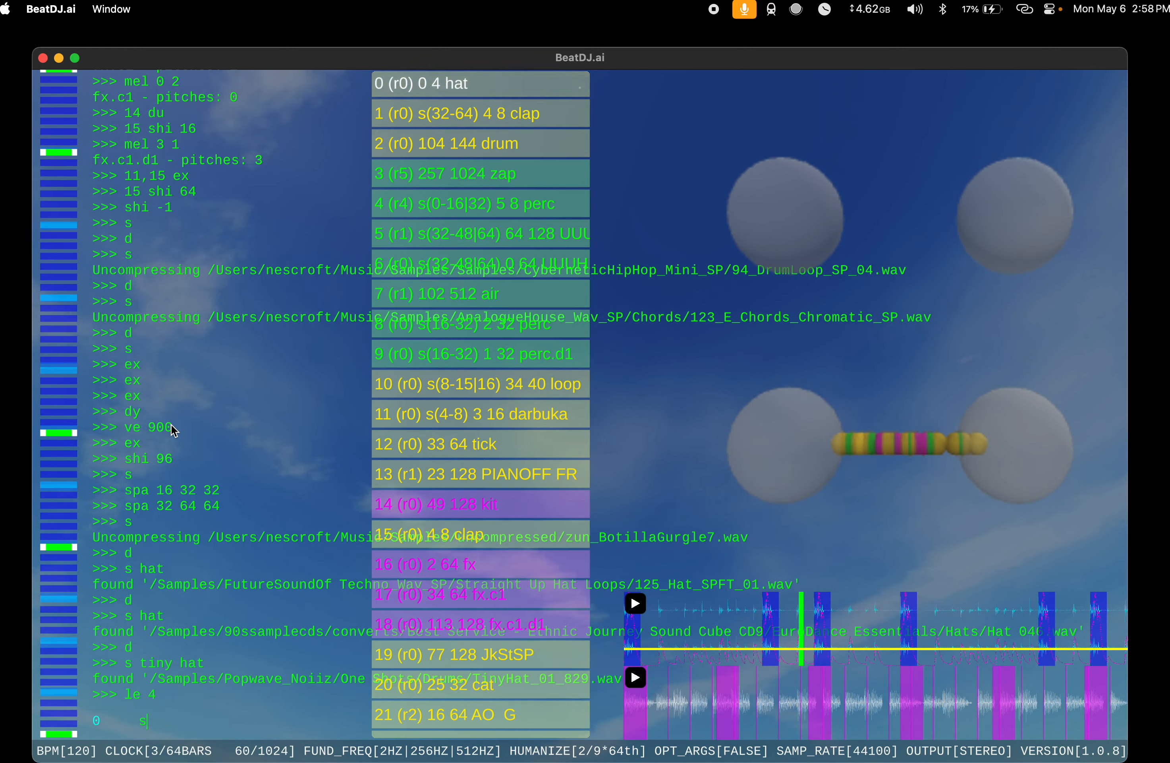
{"action": "key", "text": "Return"}
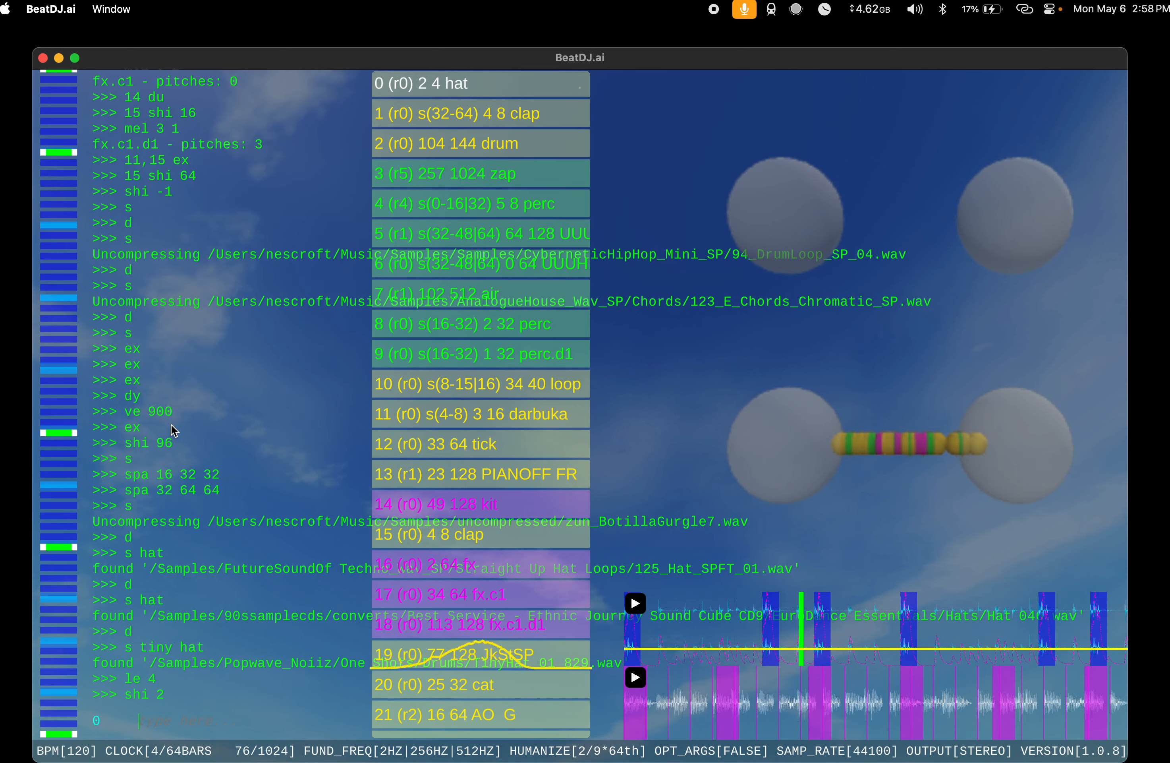
{"action": "type", "text": "spa 32"}
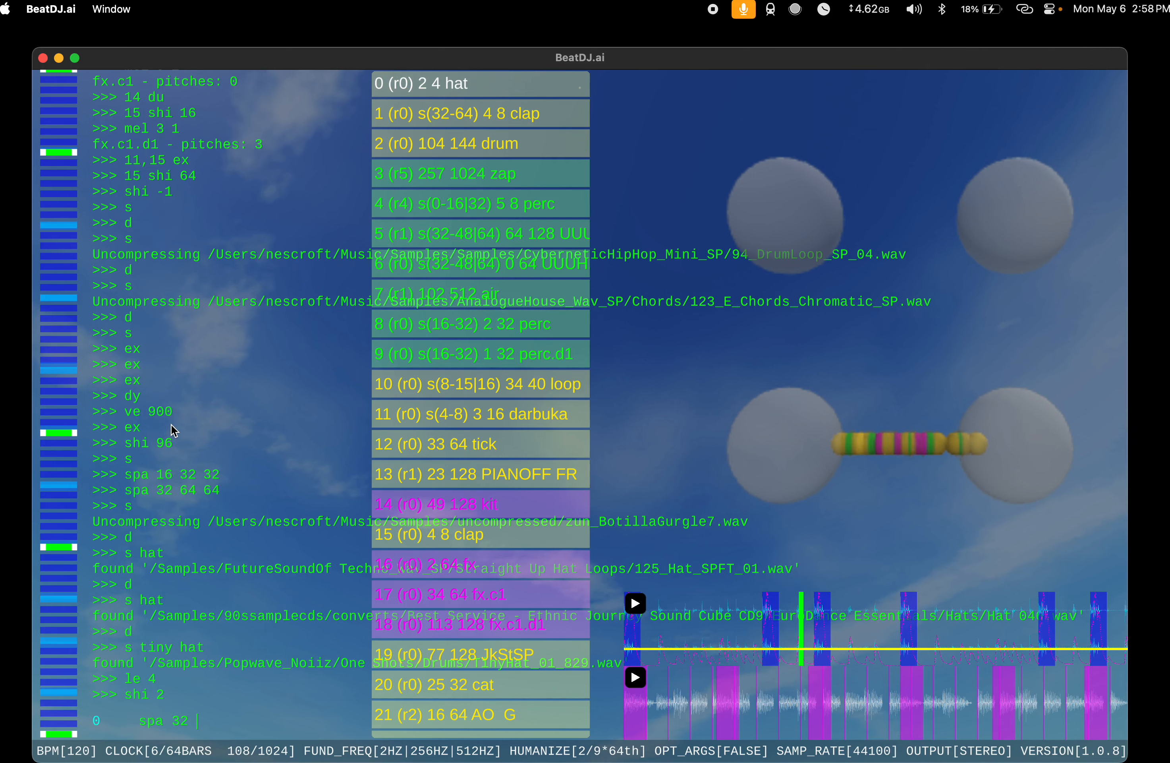
{"action": "type", "text": " 64 64"}
{"action": "key", "text": "Return"}
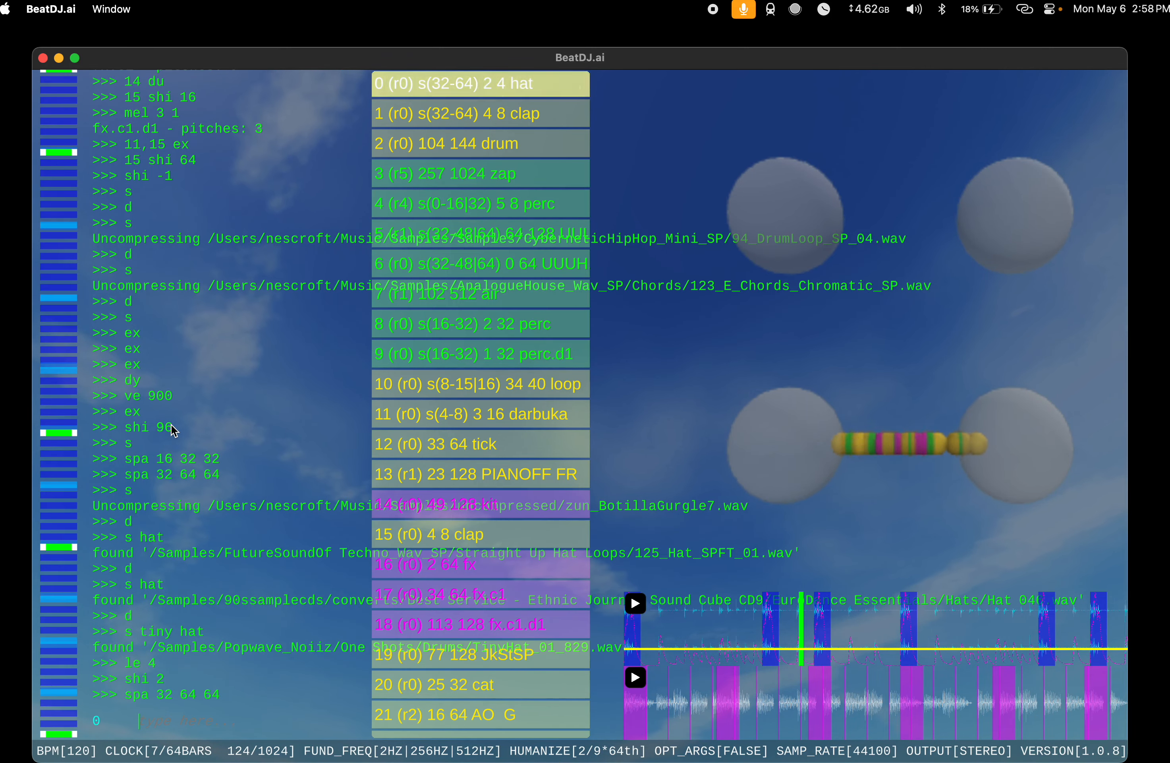
Step: Add another instrument with s and run v and rac 4 on it
{"action": "type", "text": "s"}
{"action": "key", "text": "Return"}
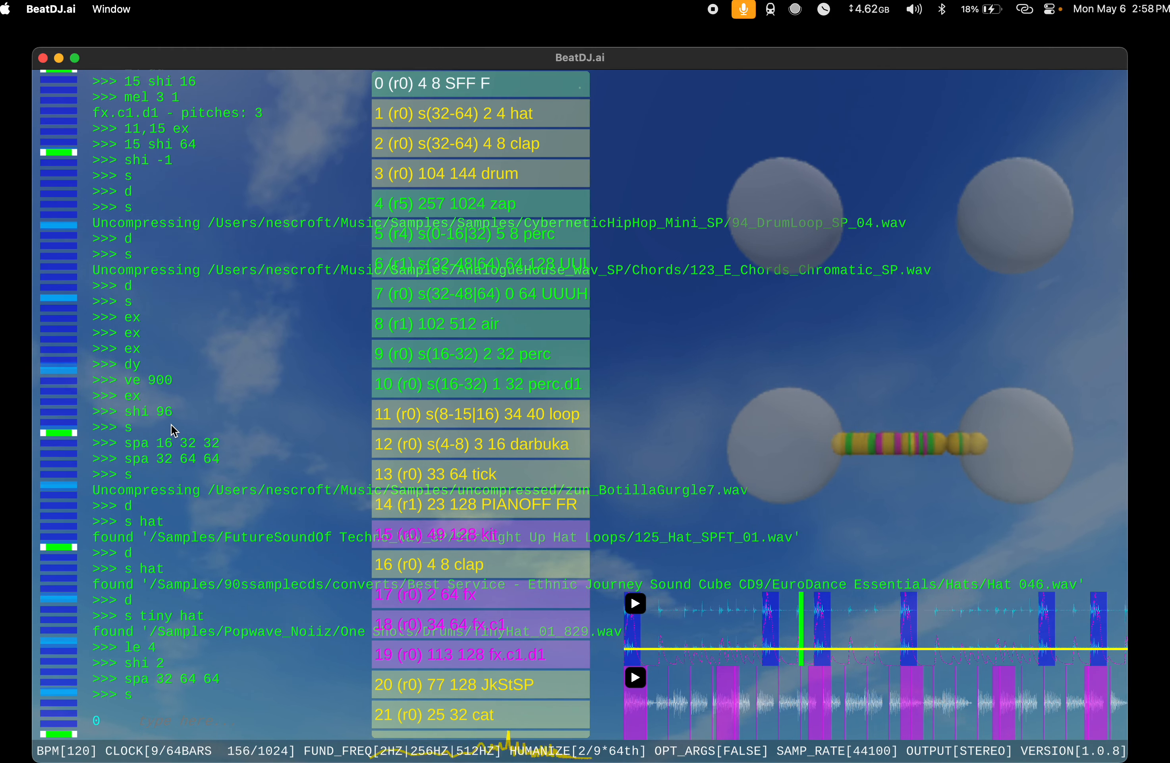
{"action": "type", "text": "v"}
{"action": "key", "text": "Return"}
{"action": "type", "text": "rac "}
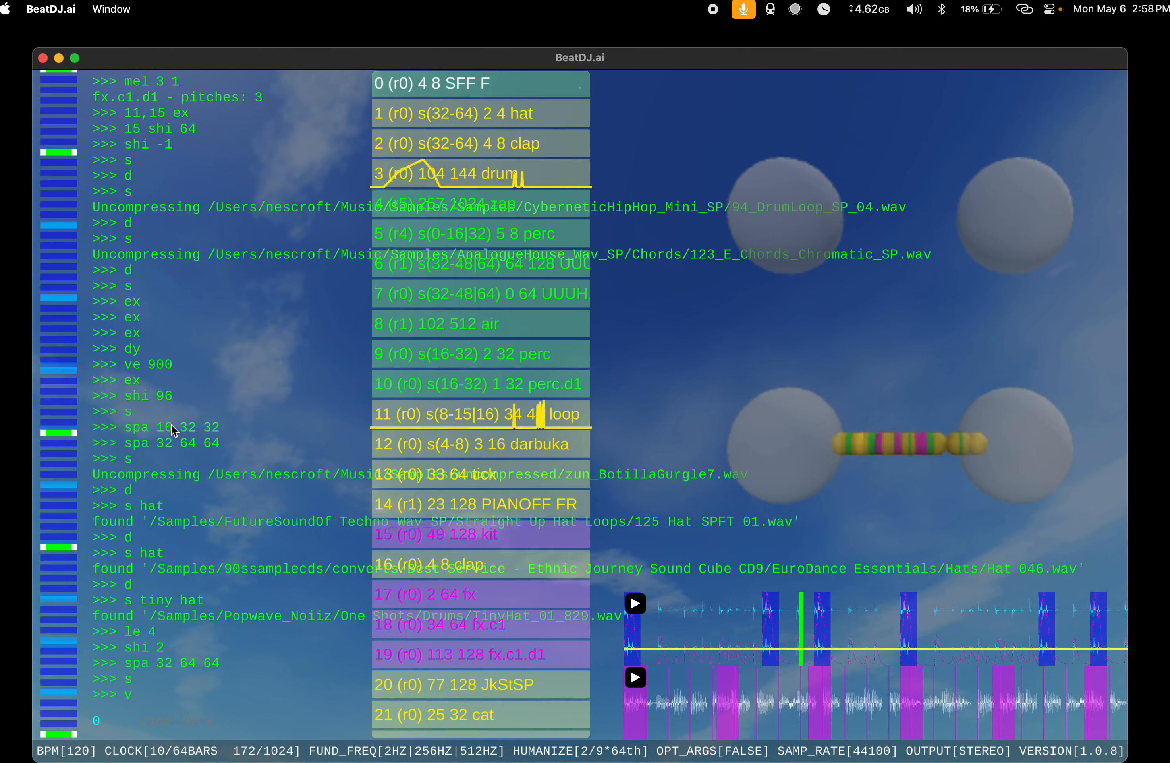
{"action": "type", "text": "4"}
{"action": "key", "text": "Return"}
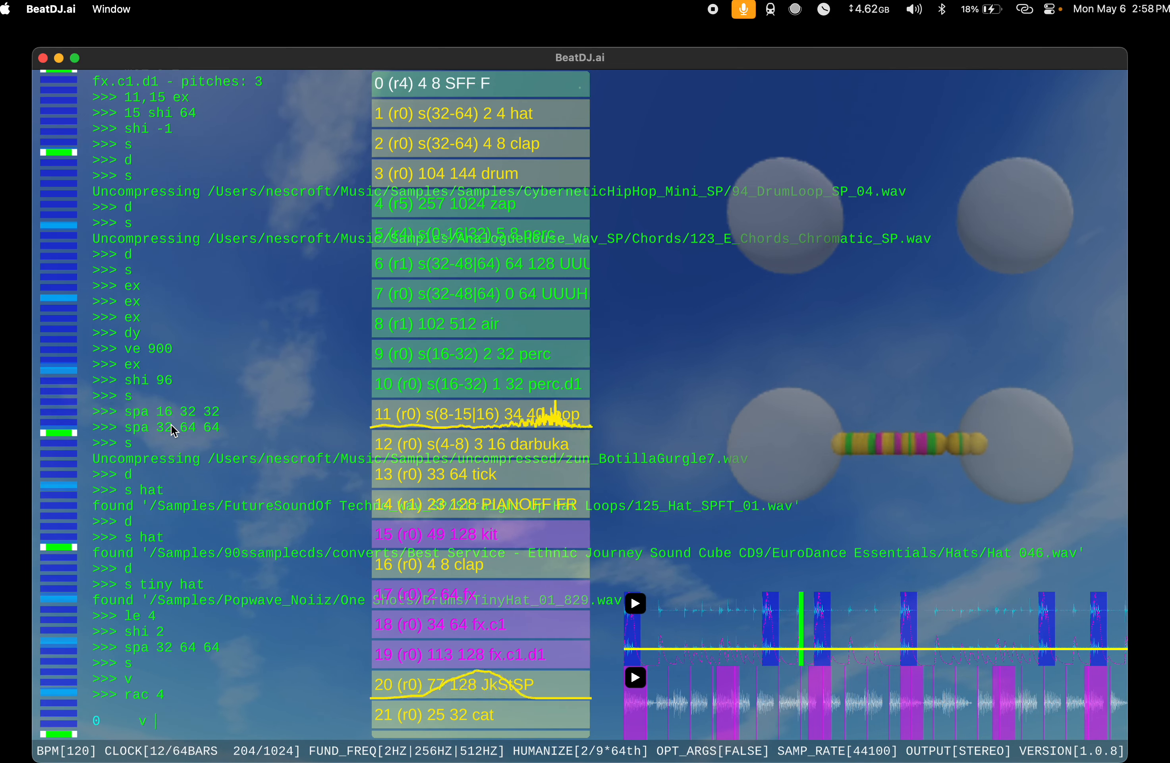
Step: Run v 3 and v 2 on the SFF F instrument and set its span with spa 4 8 16
{"action": "type", "text": "v 3"}
{"action": "key", "text": "Return"}
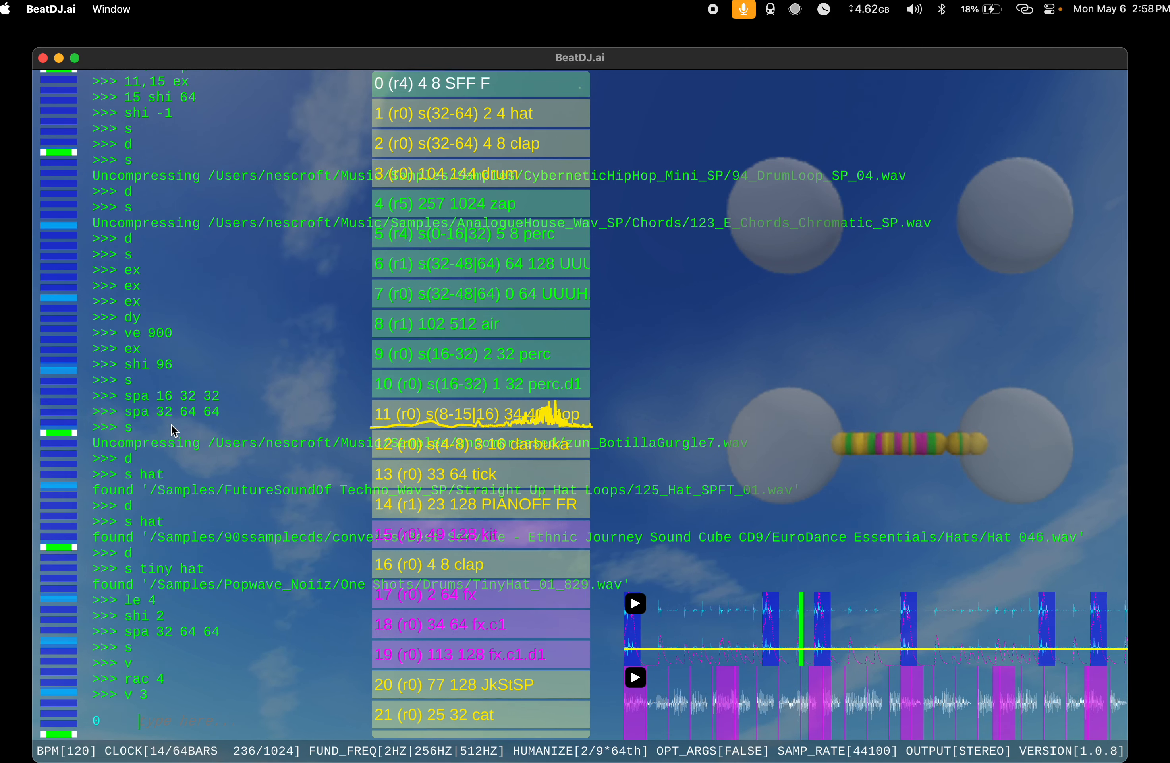
{"action": "type", "text": "v 2"}
{"action": "key", "text": "Return"}
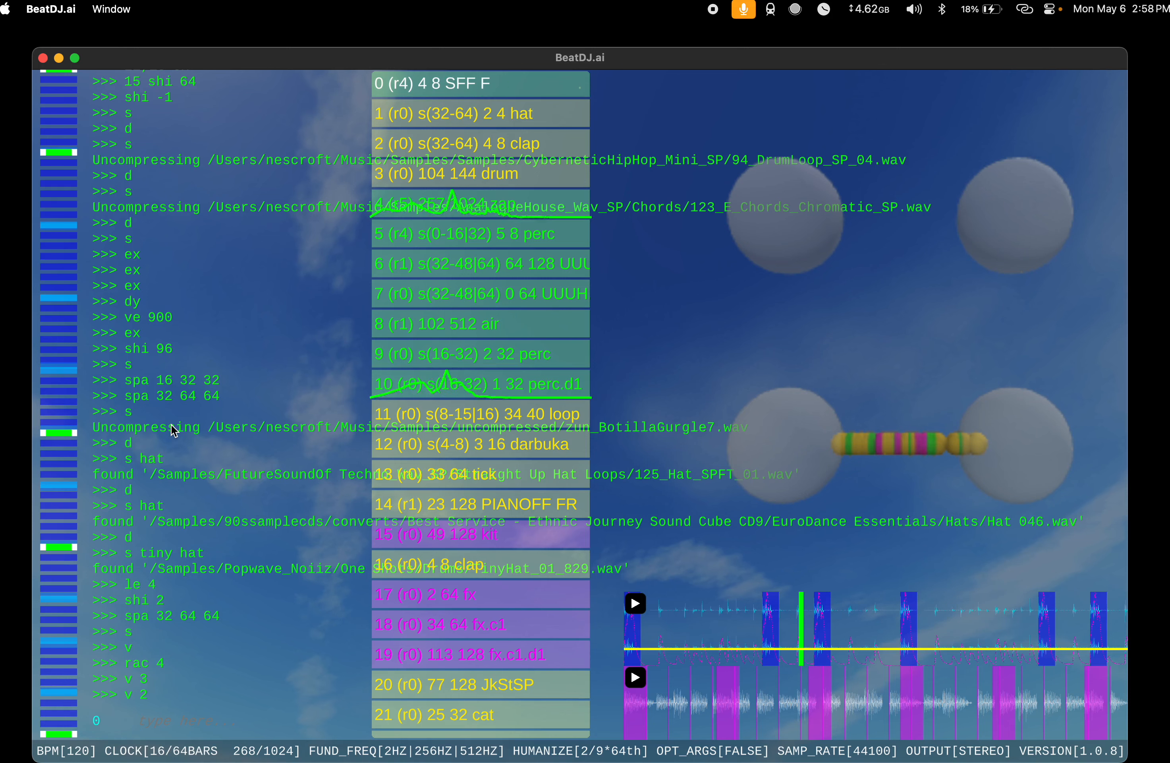
{"action": "type", "text": "spa"}
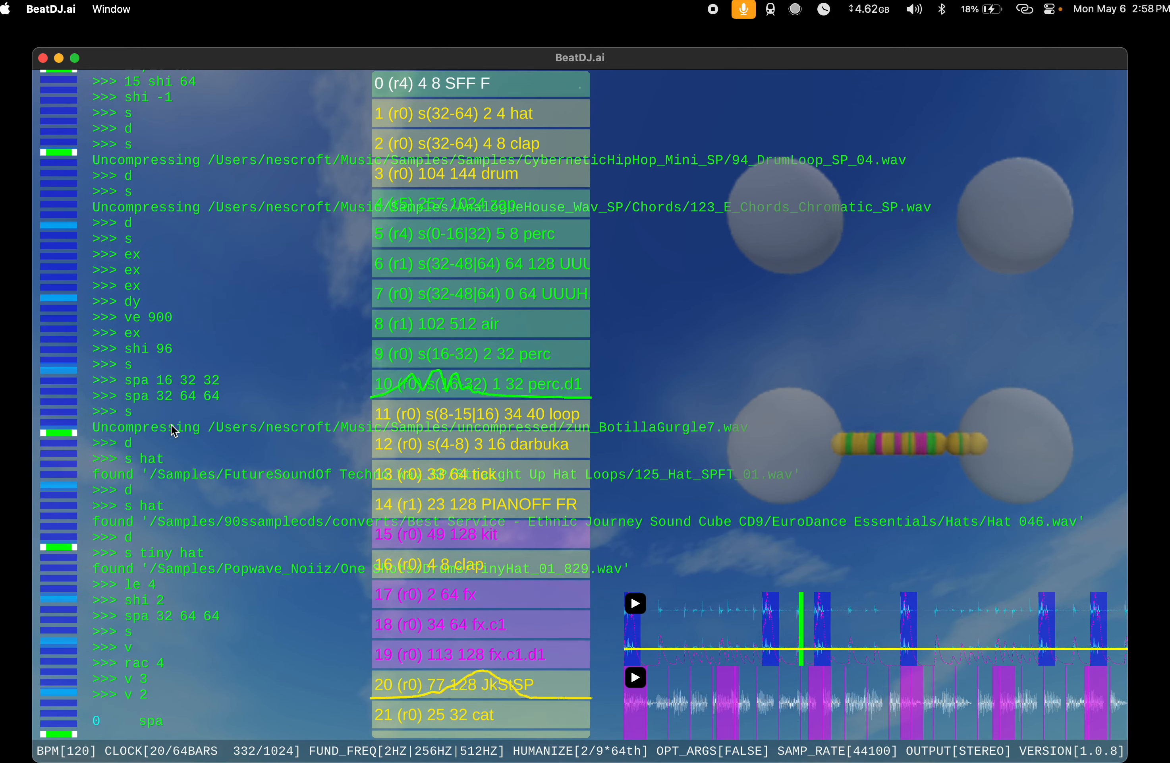
{"action": "type", "text": "4 8 "}
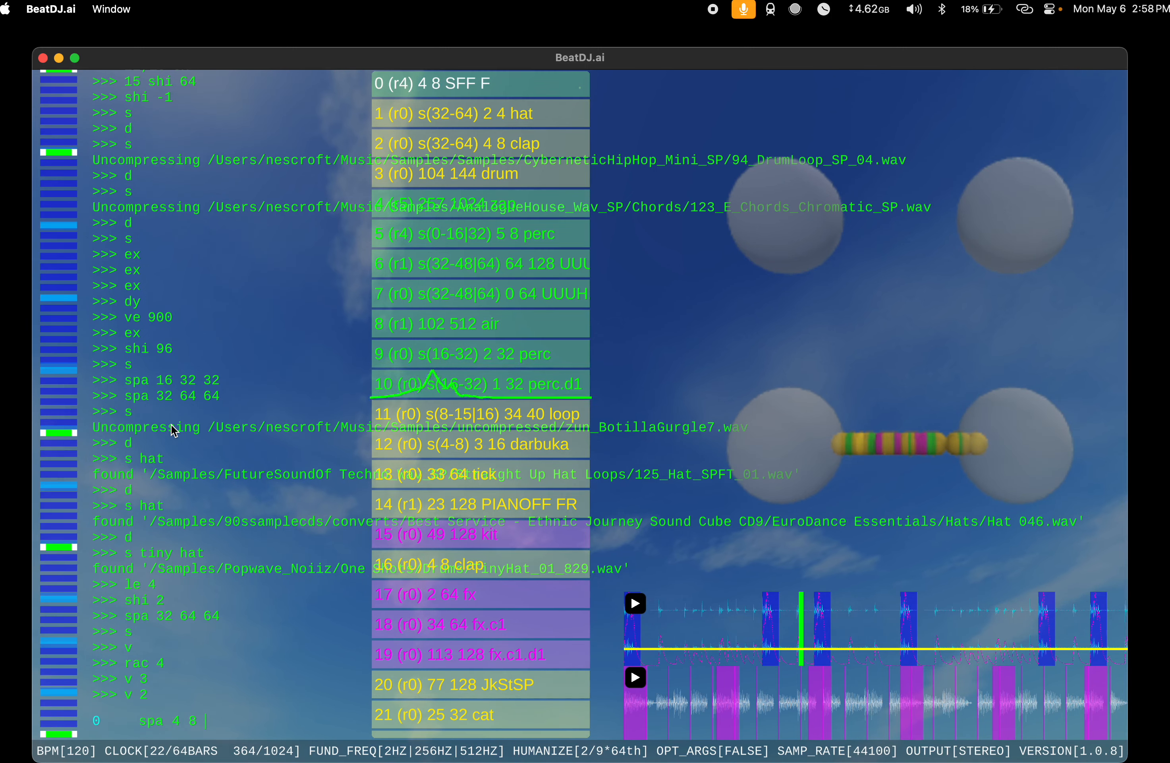
{"action": "type", "text": "16"}
{"action": "key", "text": "Return"}
Step: Add one more instrument with s and run v on it
{"action": "type", "text": "s"}
{"action": "key", "text": "Return"}
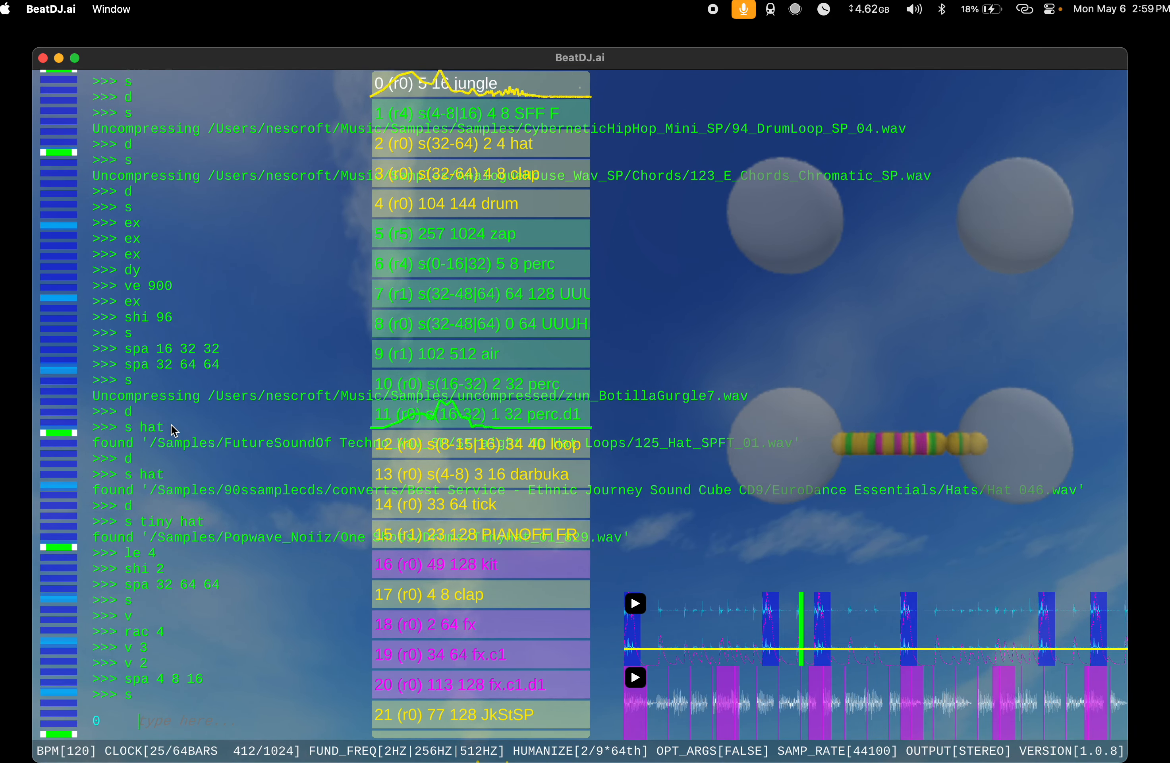
{"action": "type", "text": "v"}
{"action": "key", "text": "Return"}
Step: Run ve 900, ve 90 and v 9 on the jungle instrument at index 0
{"action": "type", "text": "ve"}
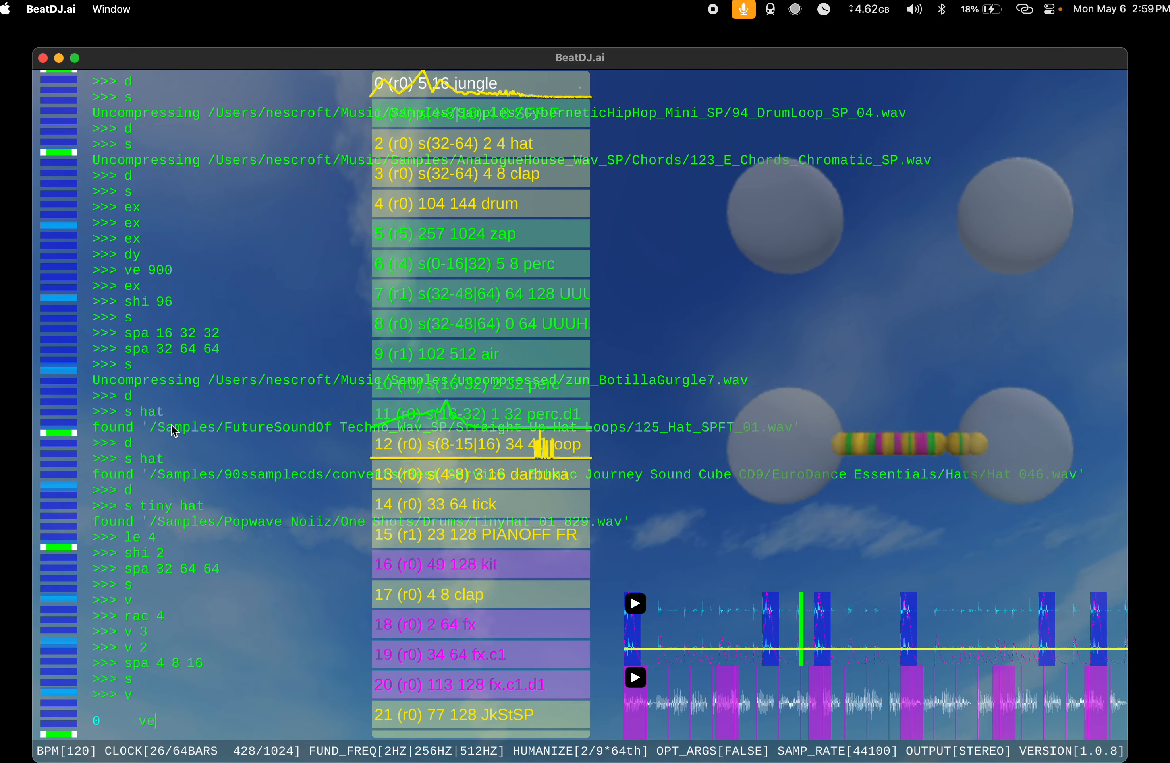
{"action": "type", "text": " 900"}
{"action": "key", "text": "Return"}
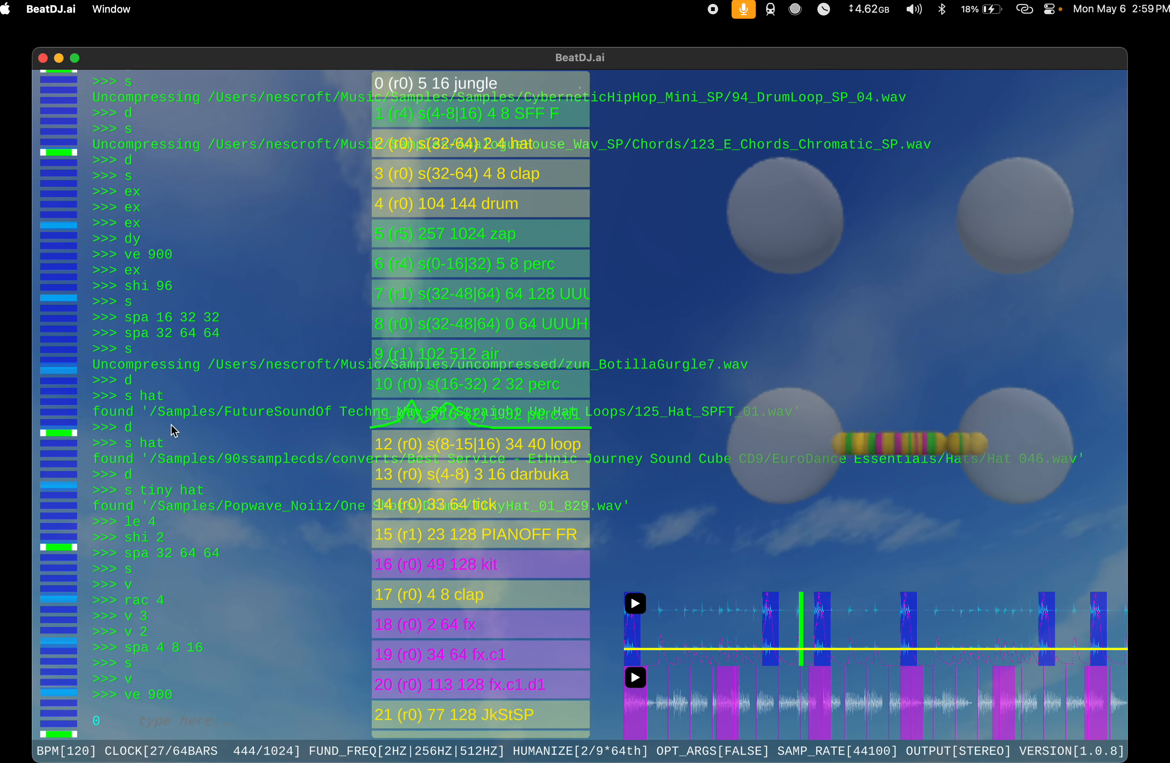
{"action": "key", "text": "Up"}
{"action": "key", "text": "BackSpace"}
{"action": "key", "text": "Return"}
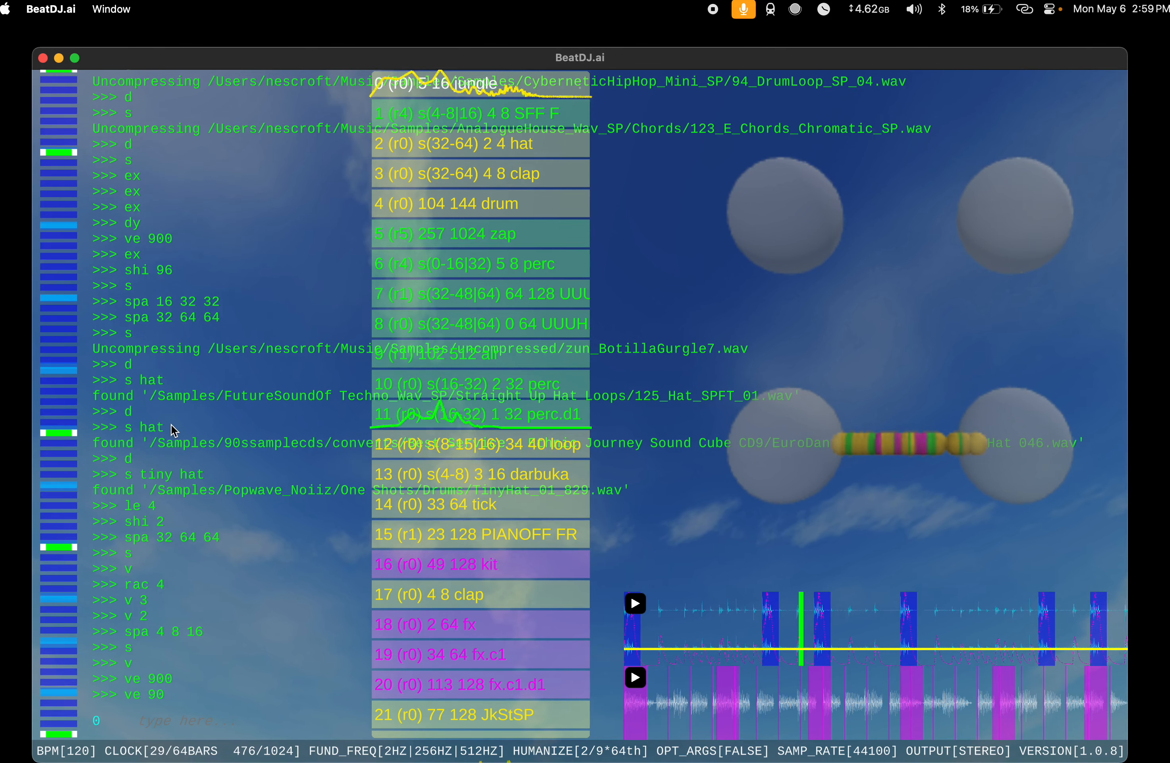
{"action": "type", "text": "v 9"}
{"action": "key", "text": "Return"}
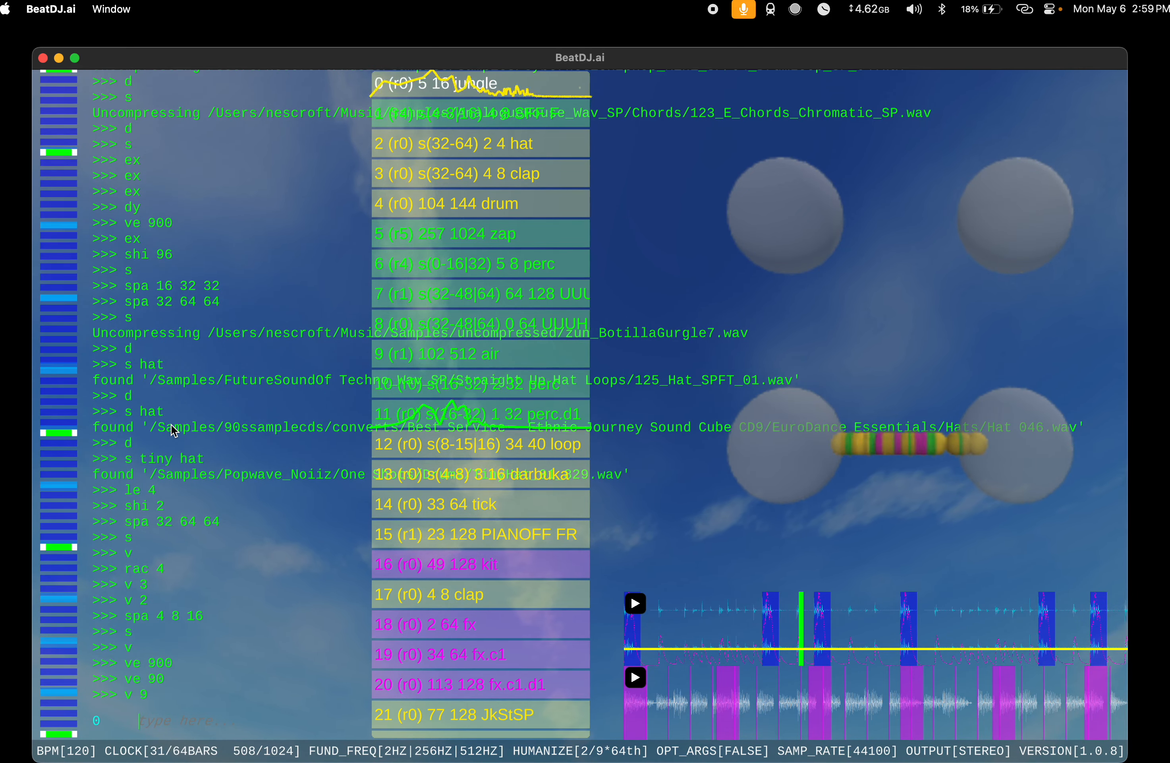
Step: Set the span of the jungle instrument at index 0 with spa 24 32 32
{"action": "type", "text": "spa"}
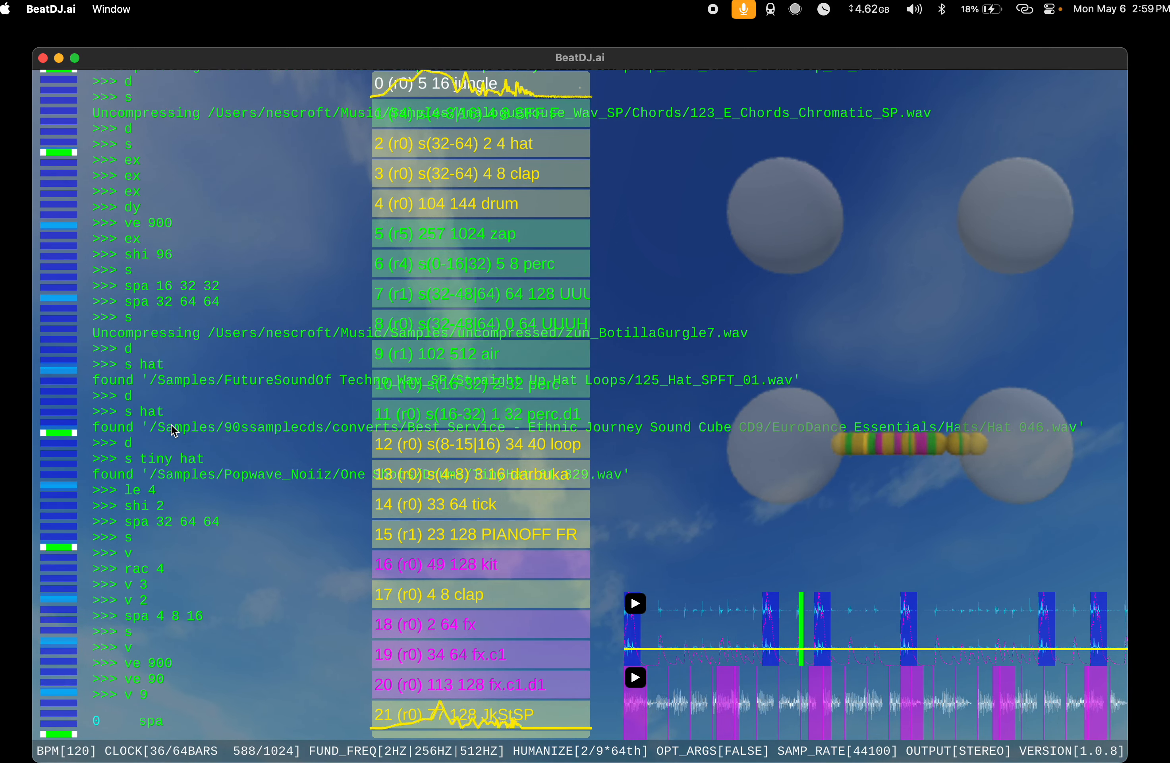
{"action": "type", "text": "16"}
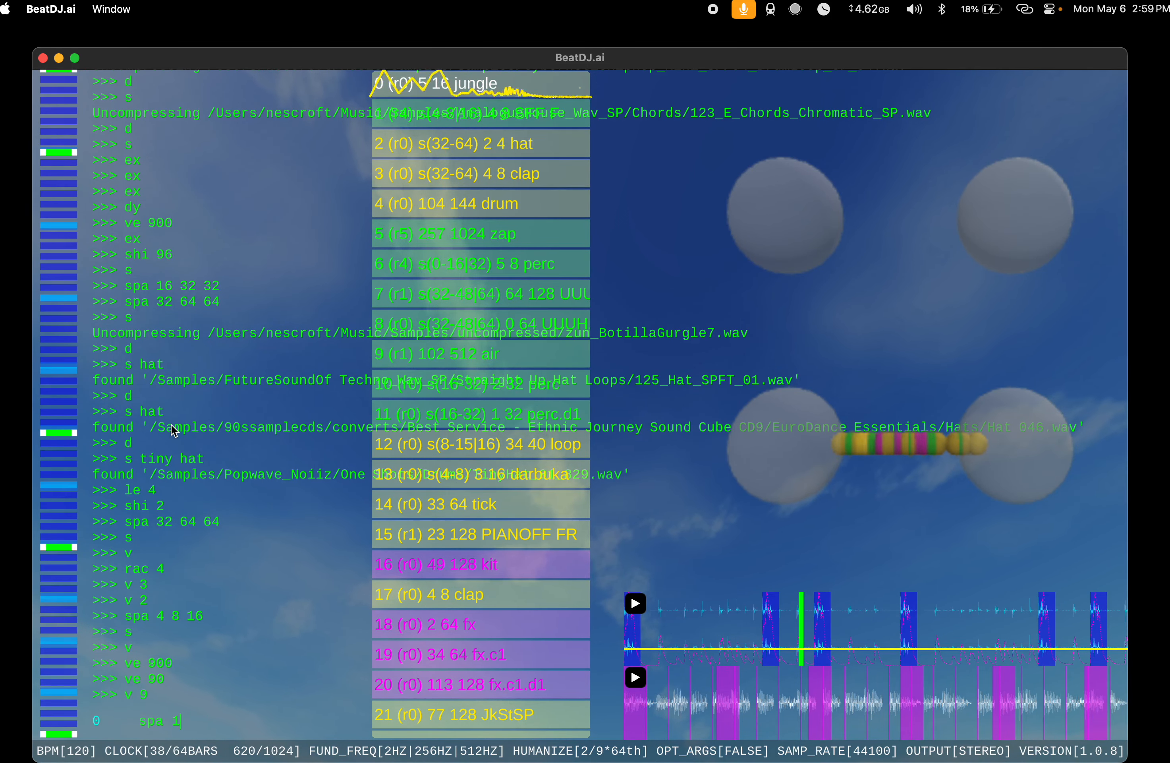
{"action": "key", "text": "BackSpace"}
{"action": "key", "text": "BackSpace"}
{"action": "key", "text": "BackSpace"}
{"action": "type", "text": "24 32"}
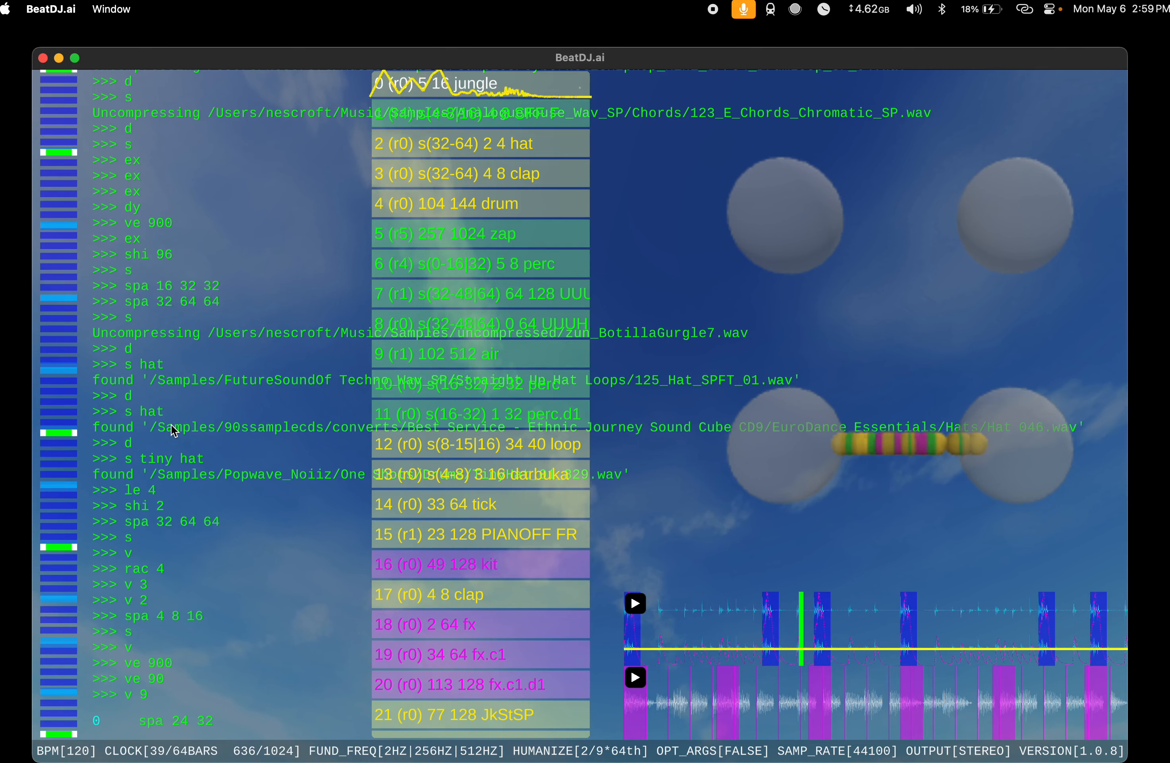
{"action": "type", "text": " 32"}
{"action": "key", "text": "Return"}
Step: Audition two new instruments in a row with s, deleting each one with d
{"action": "type", "text": "s"}
{"action": "key", "text": "Return"}
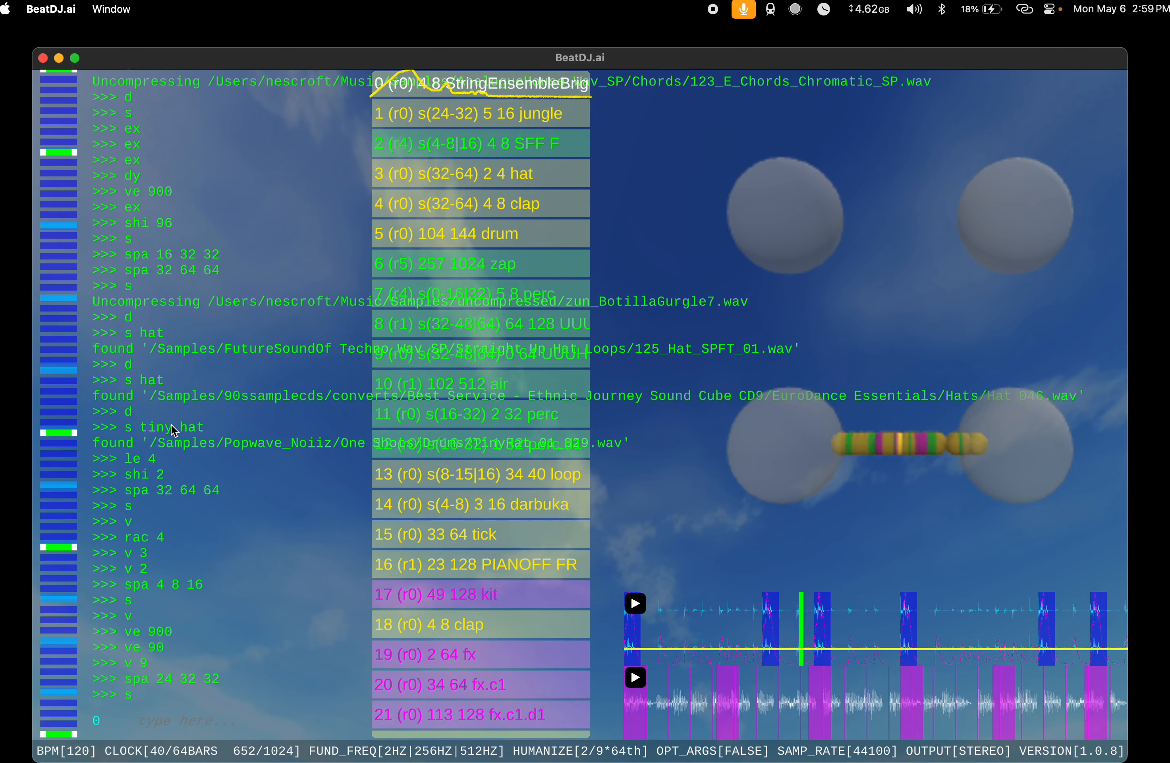
{"action": "type", "text": "d"}
{"action": "key", "text": "Return"}
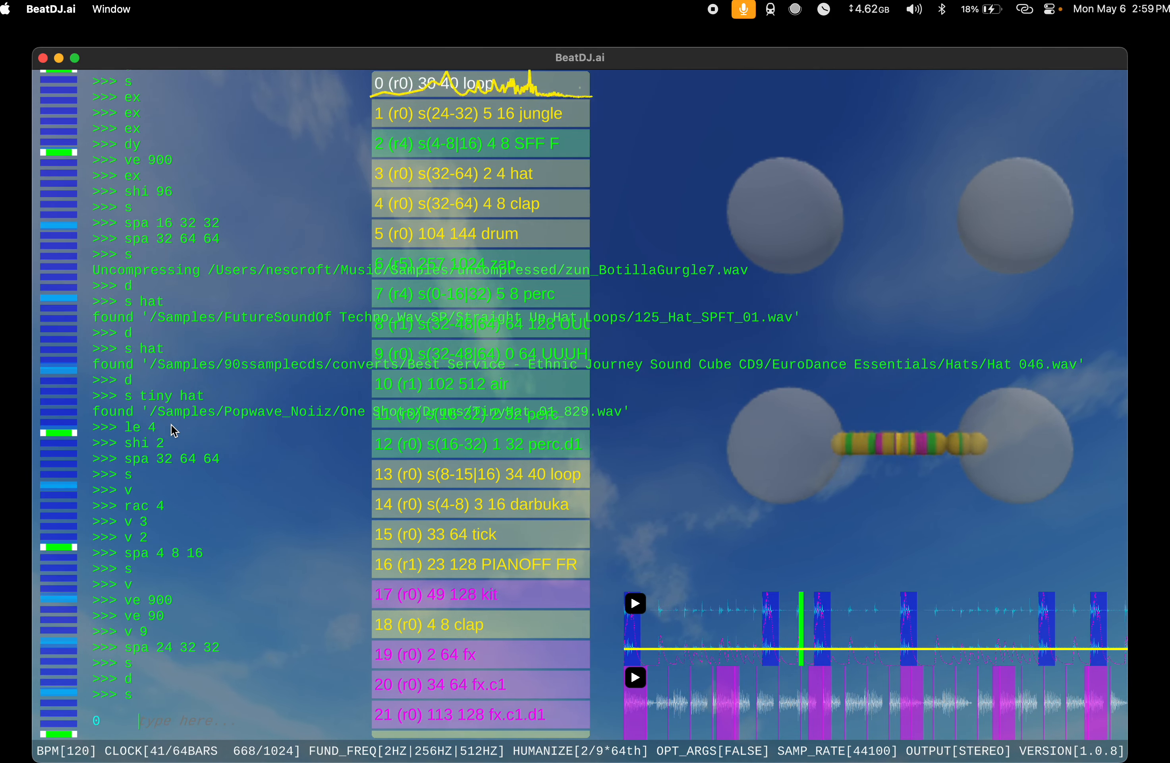
{"action": "type", "text": "d"}
{"action": "key", "text": "Return"}
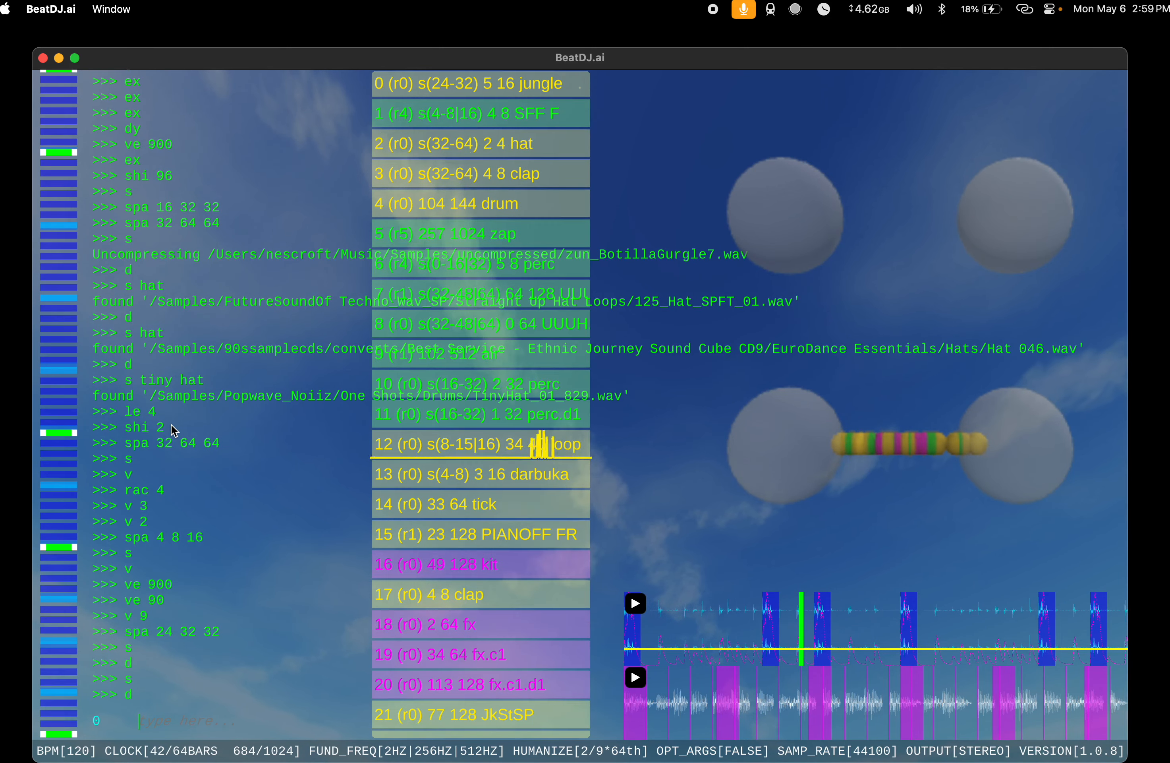
Step: Add another instrument with s and run dy d, dy 9 and dy on it
{"action": "type", "text": "s"}
{"action": "key", "text": "Return"}
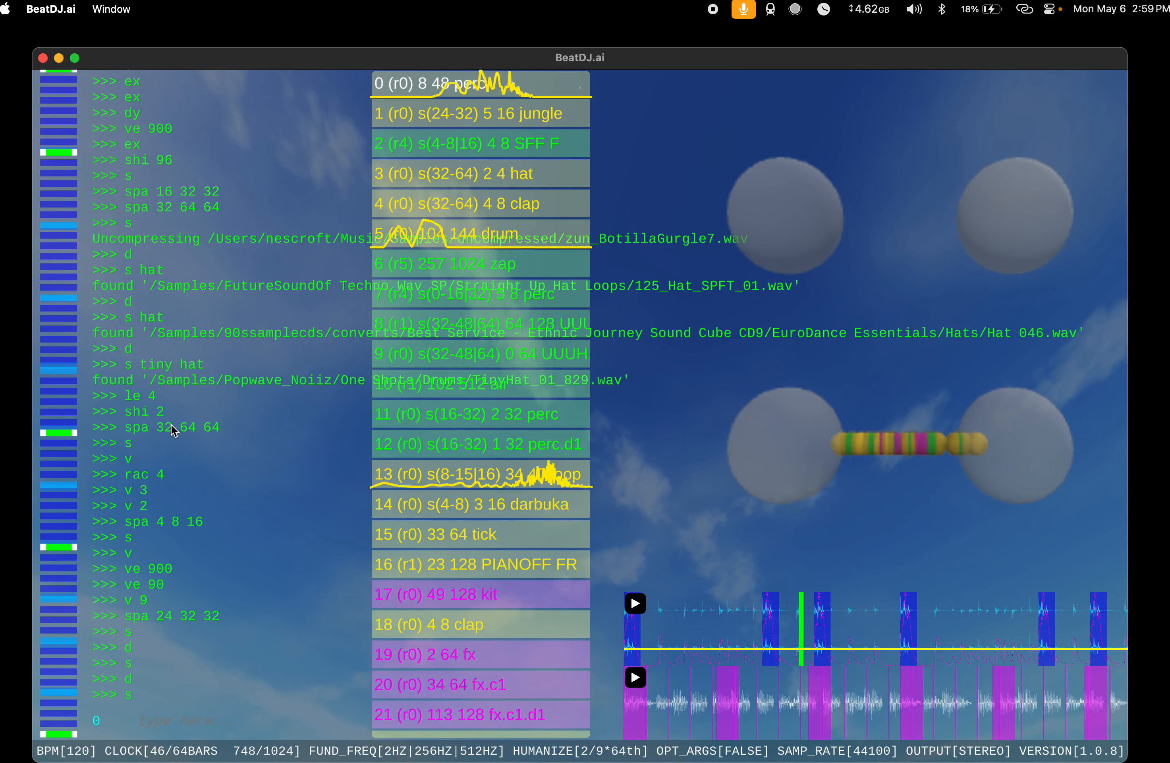
{"action": "type", "text": "dy d"}
{"action": "key", "text": "Return"}
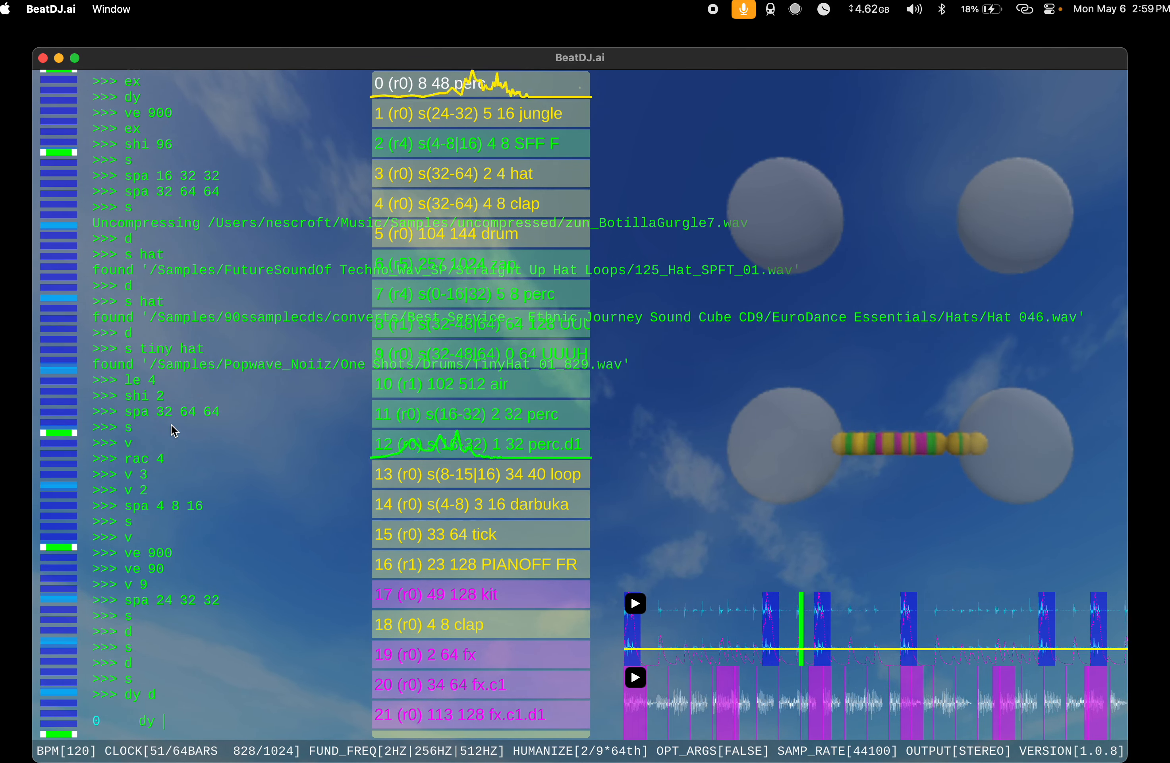
{"action": "type", "text": "9"}
{"action": "key", "text": "Return"}
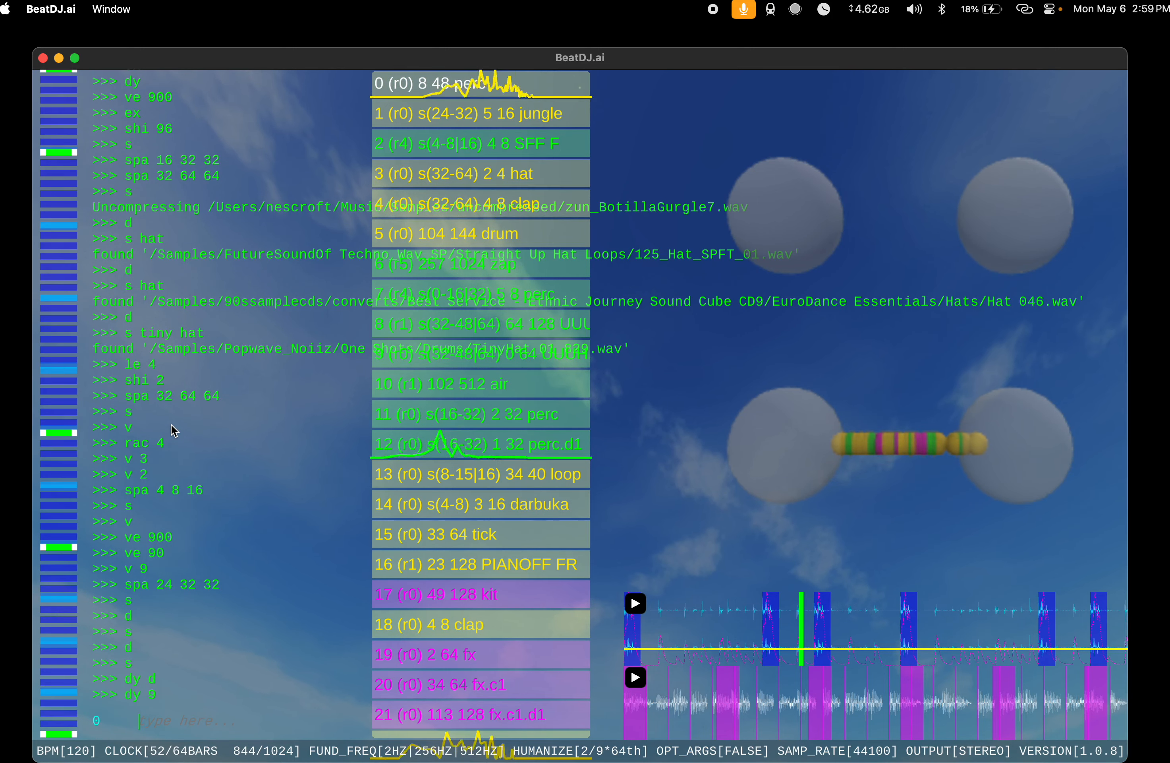
{"action": "type", "text": "dy"}
{"action": "key", "text": "Return"}
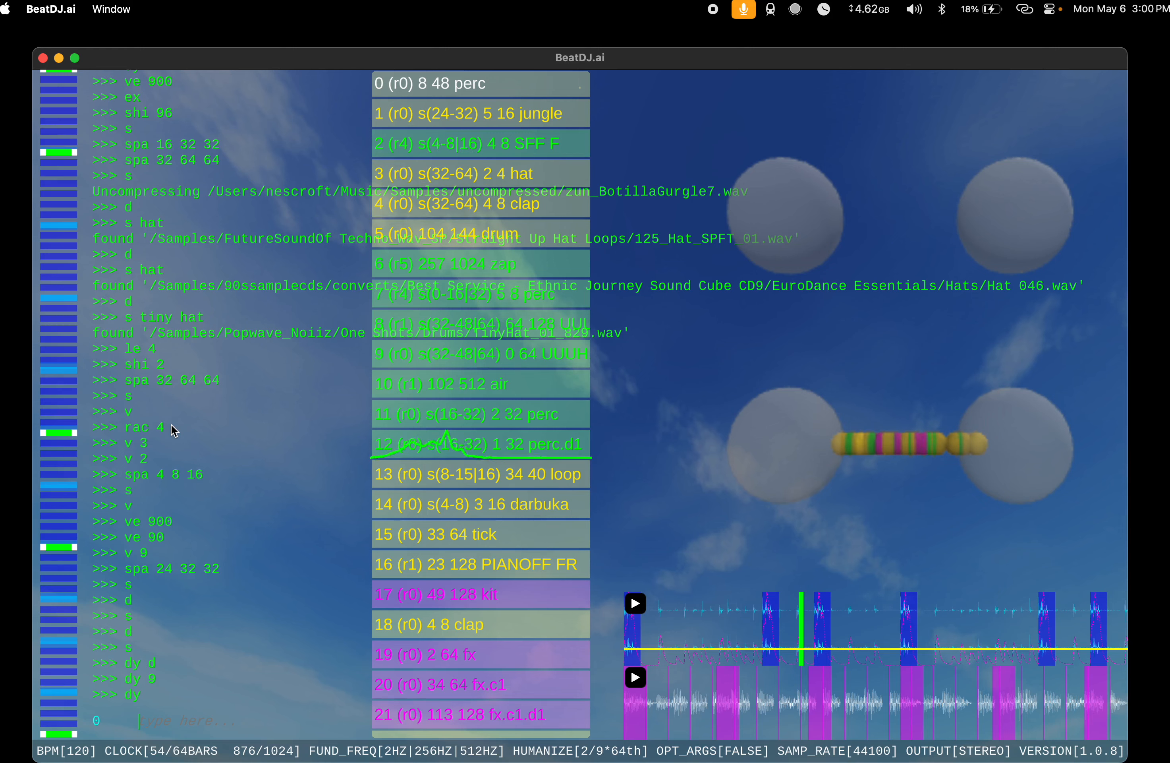
Step: Run ve 990 on the perc instrument at index 0
{"action": "type", "text": "ve"}
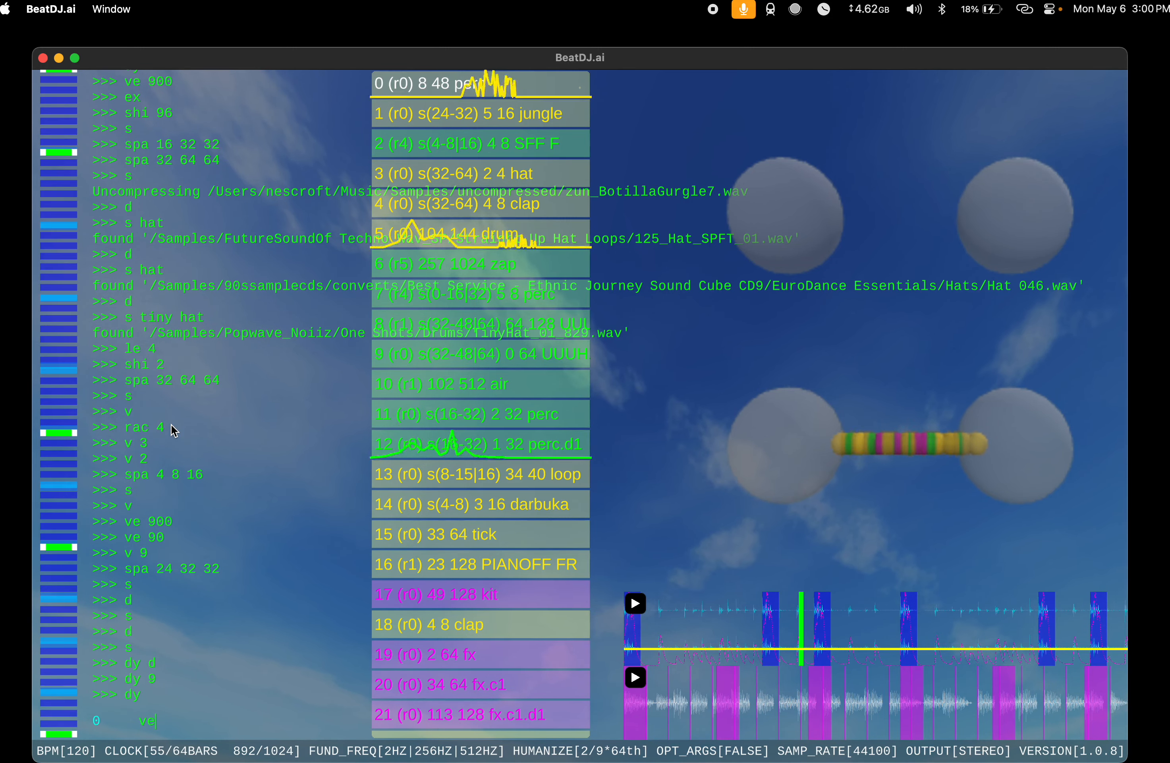
{"action": "type", "text": "r990"}
{"action": "key", "text": "Return"}
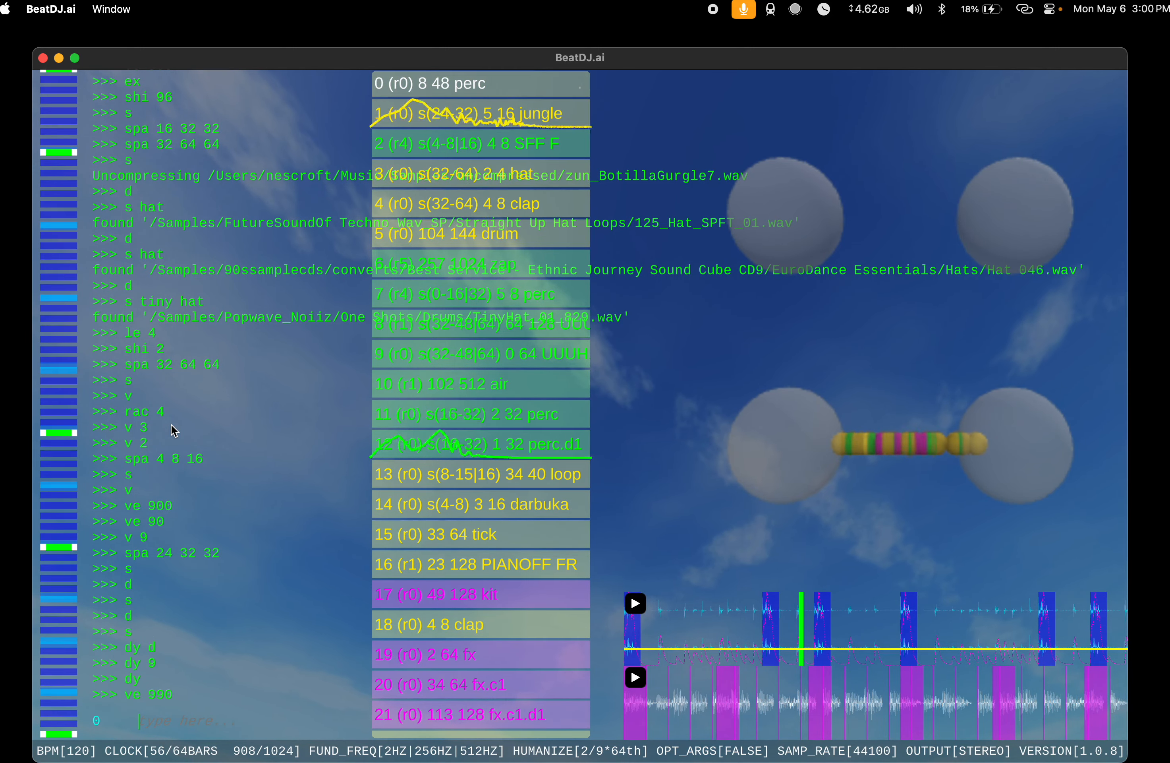
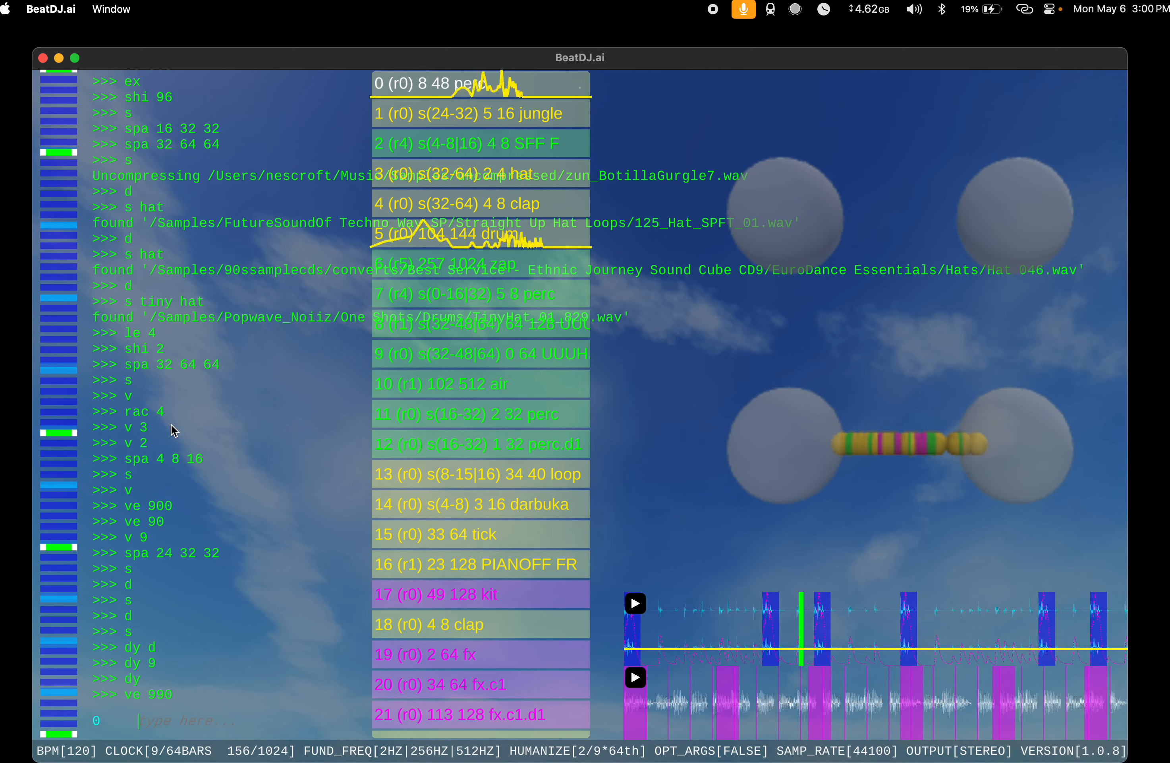
{"action": "type", "text": "s"}
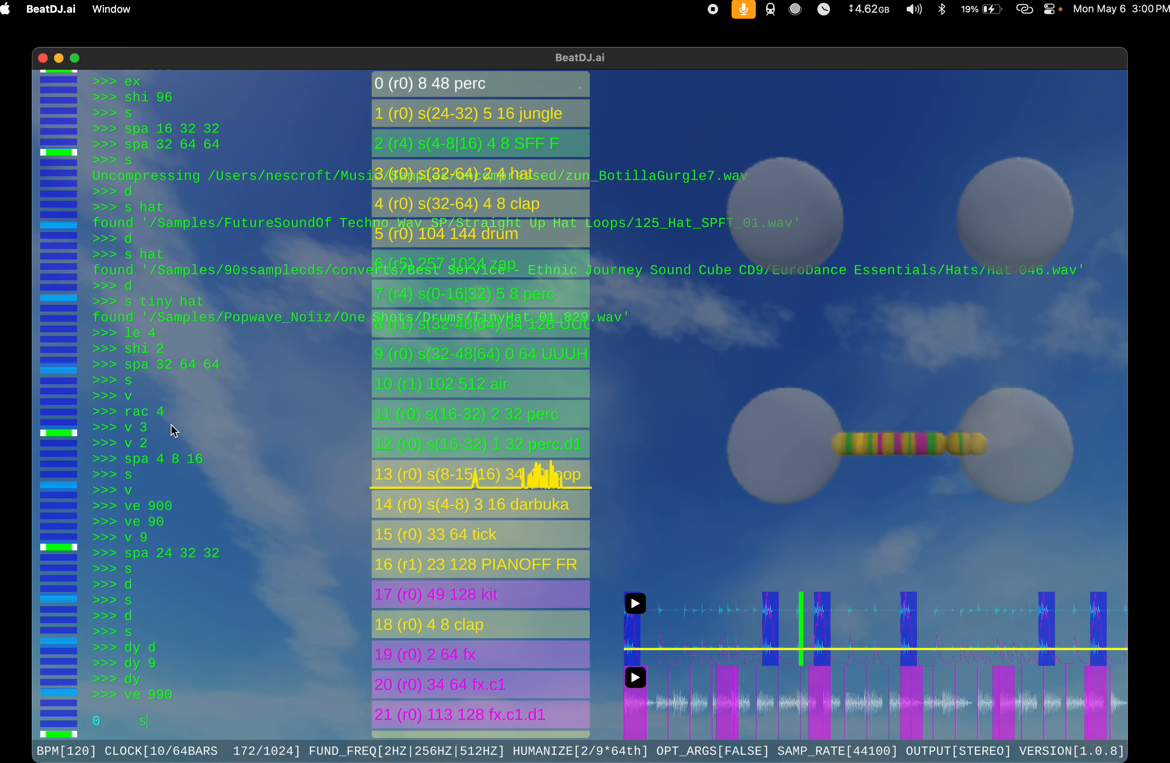
{"action": "type", "text": "pa 32"}
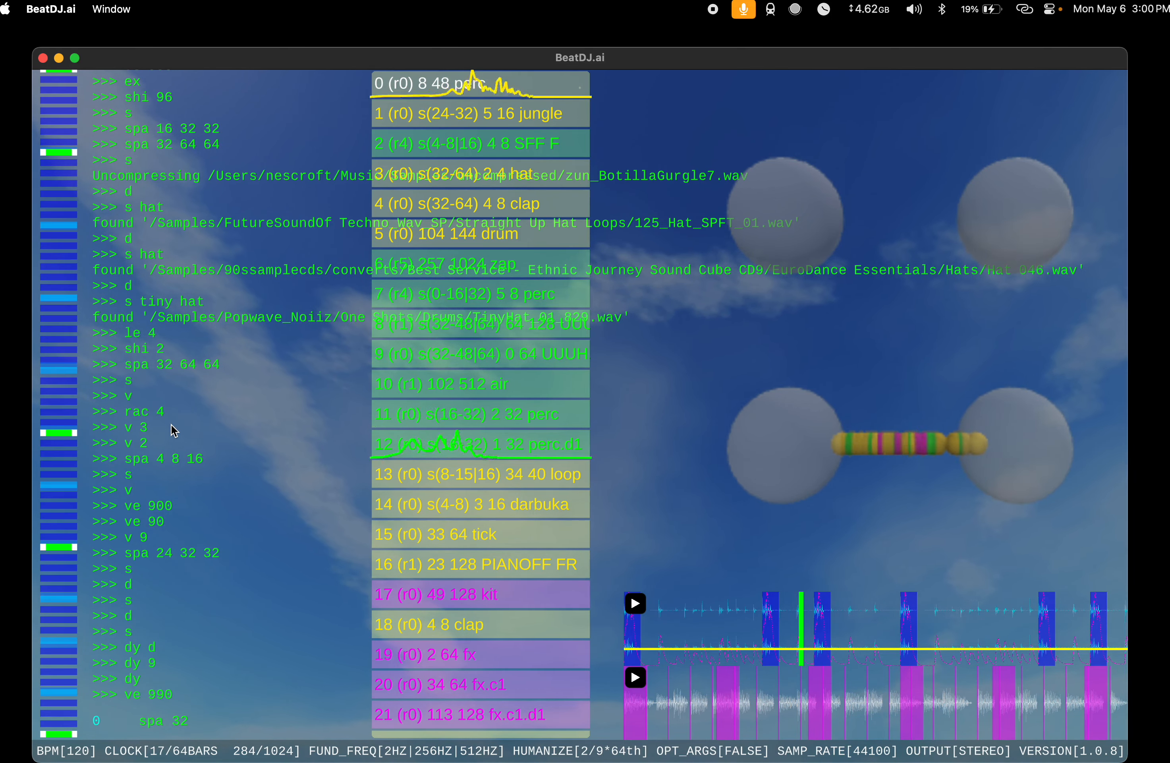
{"action": "type", "text": "48"}
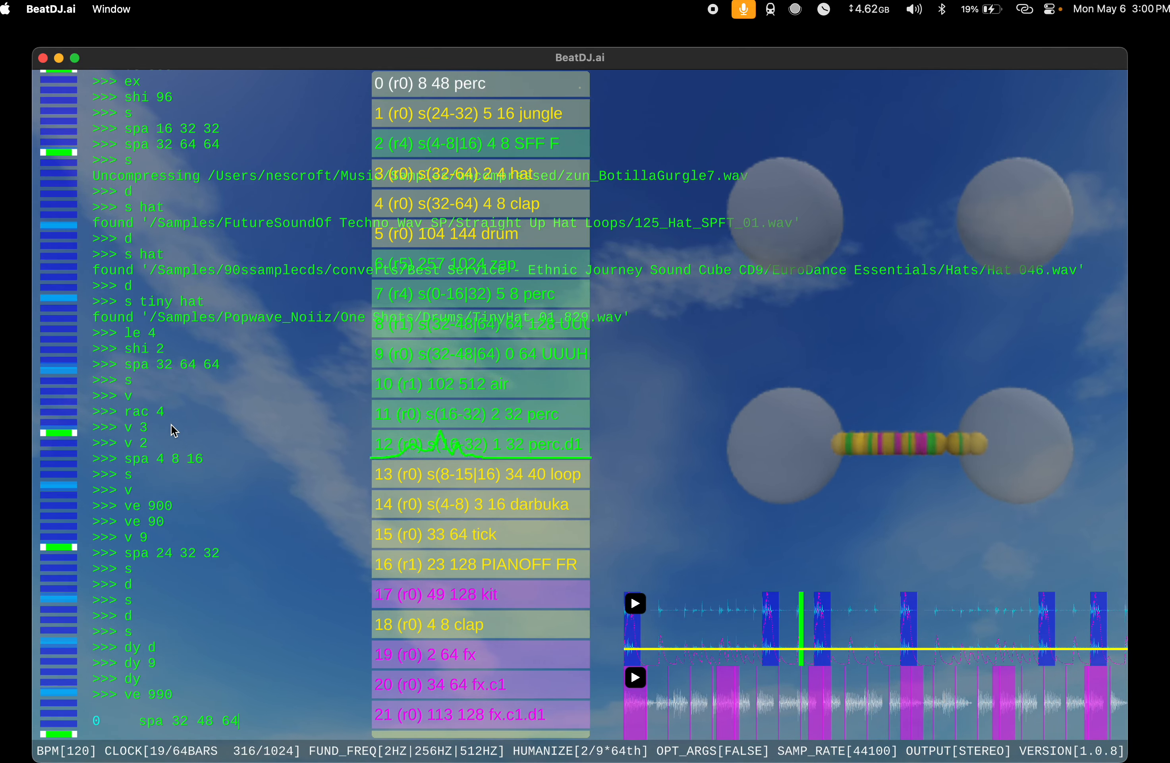
{"action": "type", "text": " 64"}
{"action": "key", "text": "Return"}
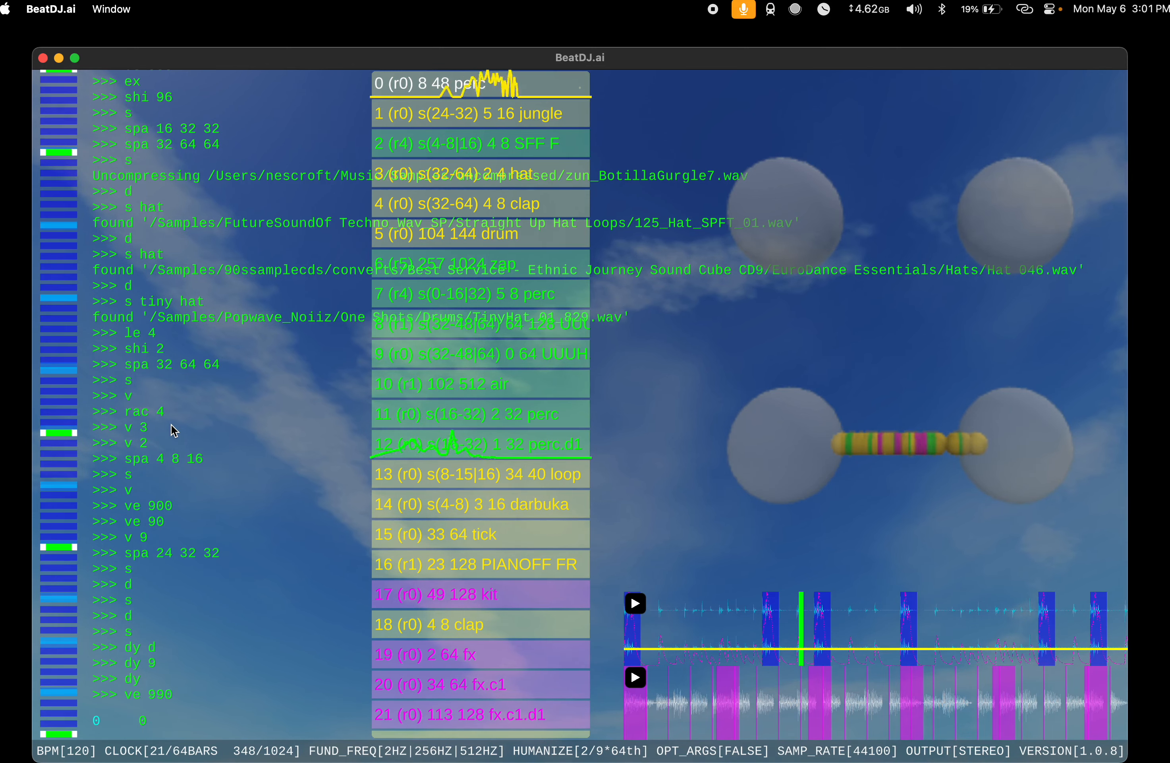
Step: Assign the perc instrument at index 0 to rack 2 with 0 rac 2
{"action": "type", "text": "rac "}
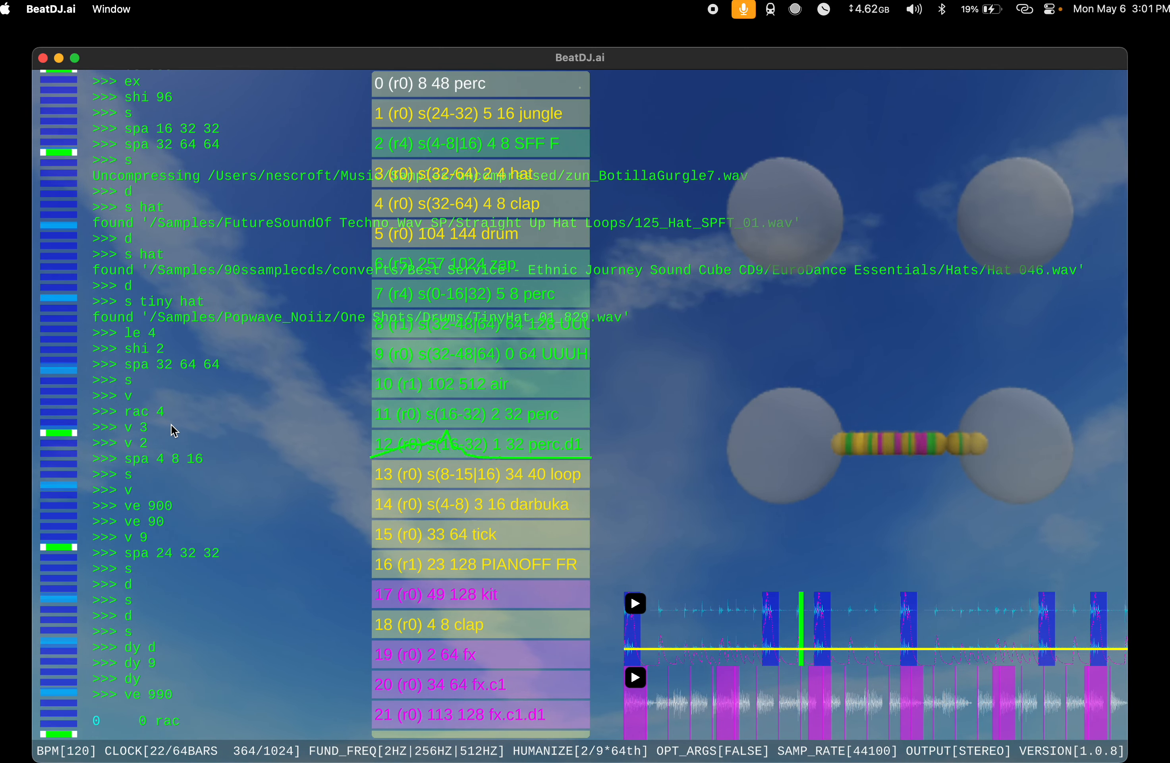
{"action": "type", "text": "3"}
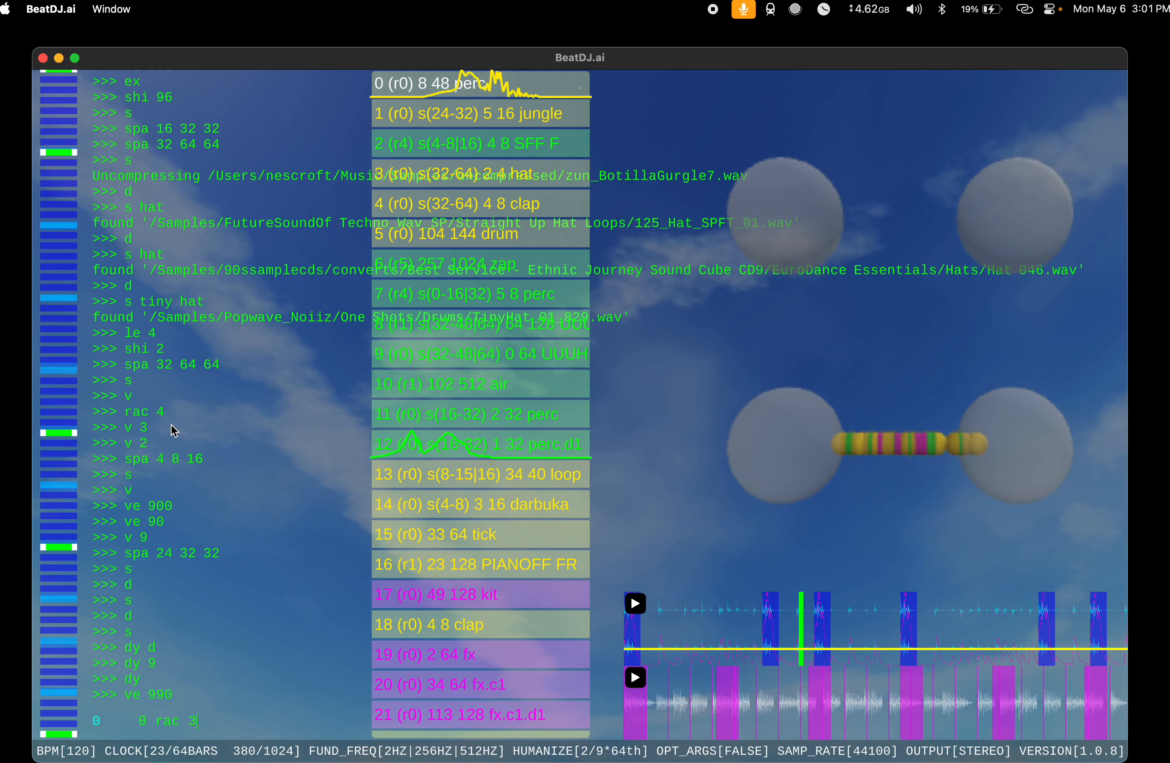
{"action": "key", "text": "BackSpace"}
{"action": "type", "text": "2"}
{"action": "key", "text": "Return"}
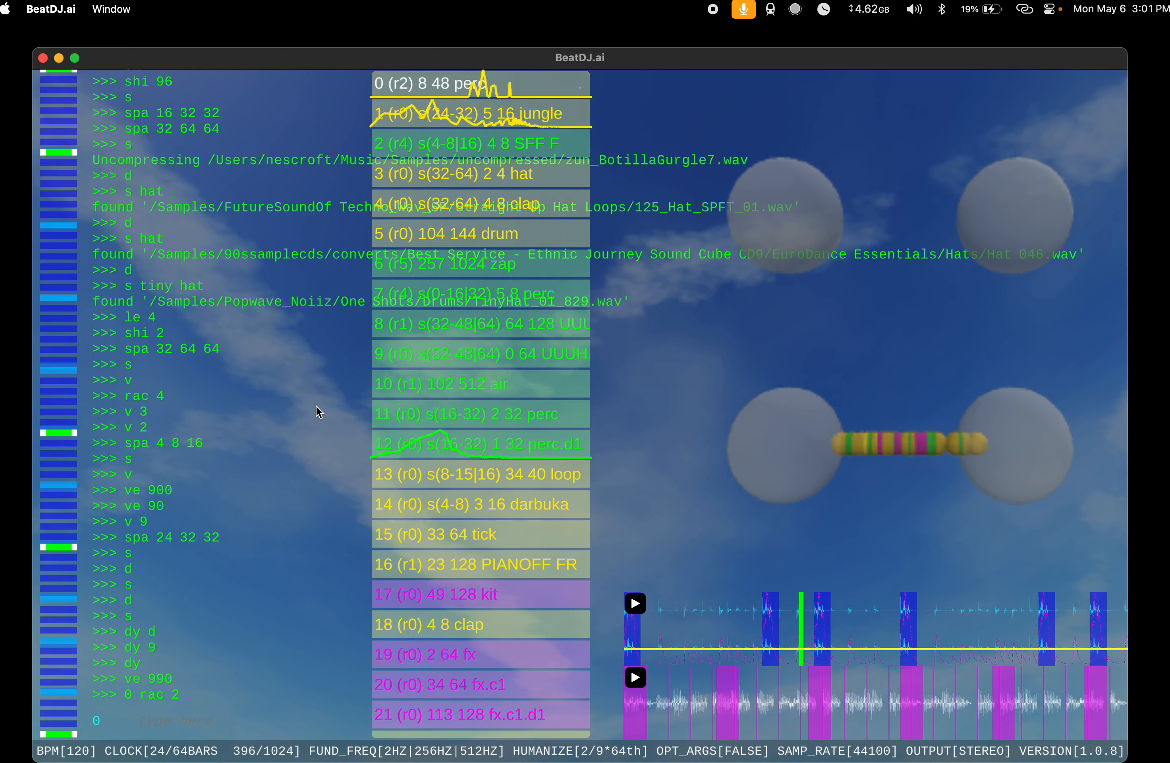
Step: Solo the perc instrument with 0 sol and unmute all instruments with a mut off
{"action": "type", "text": "0 sol"}
{"action": "key", "text": "Return"}
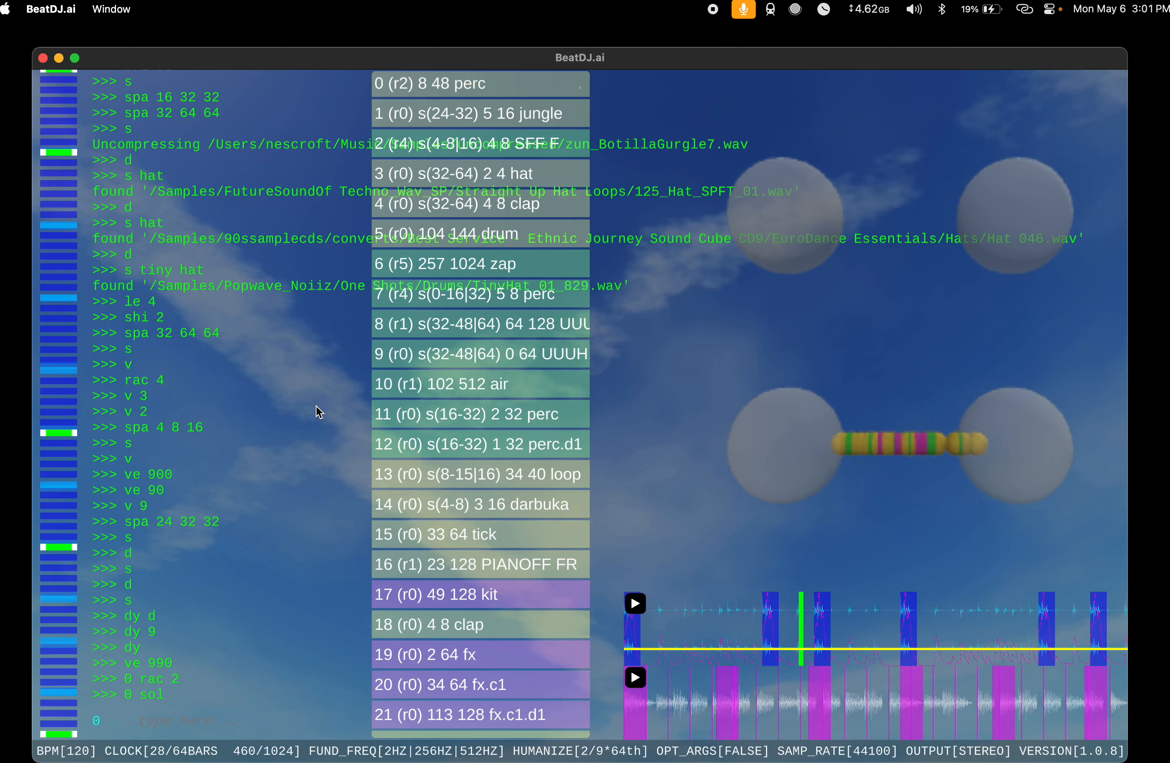
{"action": "type", "text": "a mut off"}
{"action": "key", "text": "Return"}
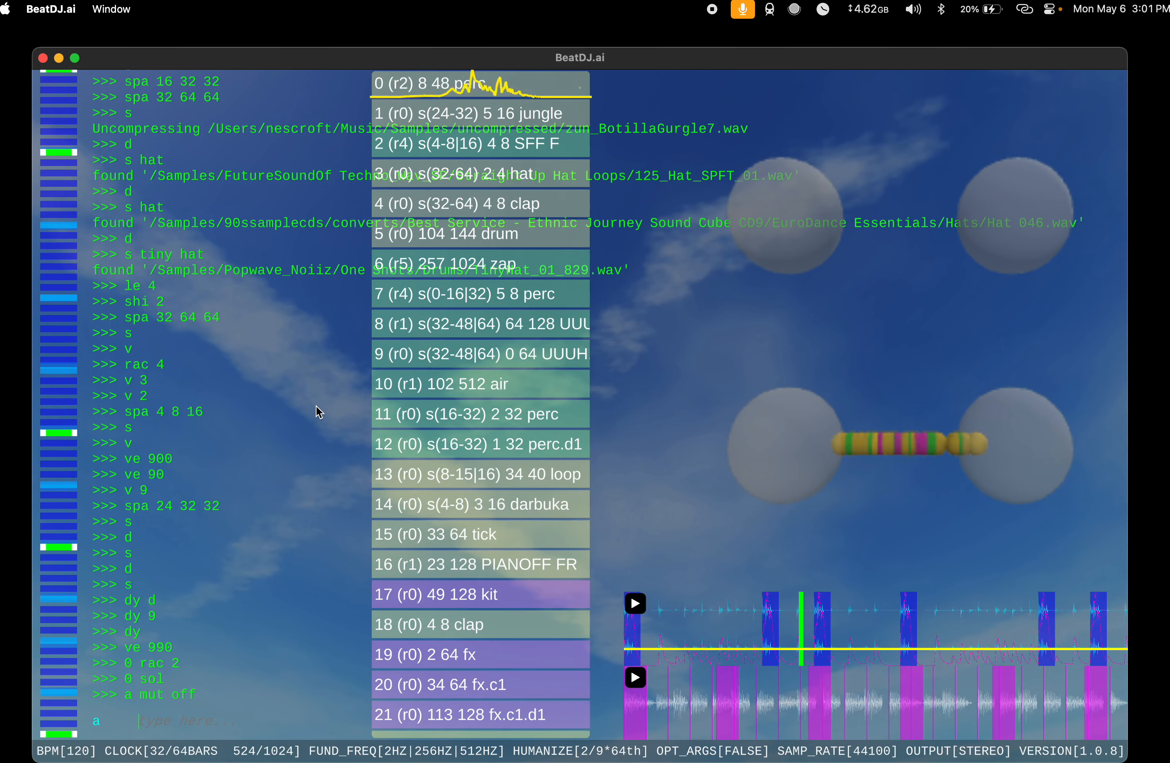
Step: Stop playback with sto and restart the song from the beginning with play
{"action": "type", "text": "sto"}
{"action": "key", "text": "Return"}
{"action": "type", "text": "pla"}
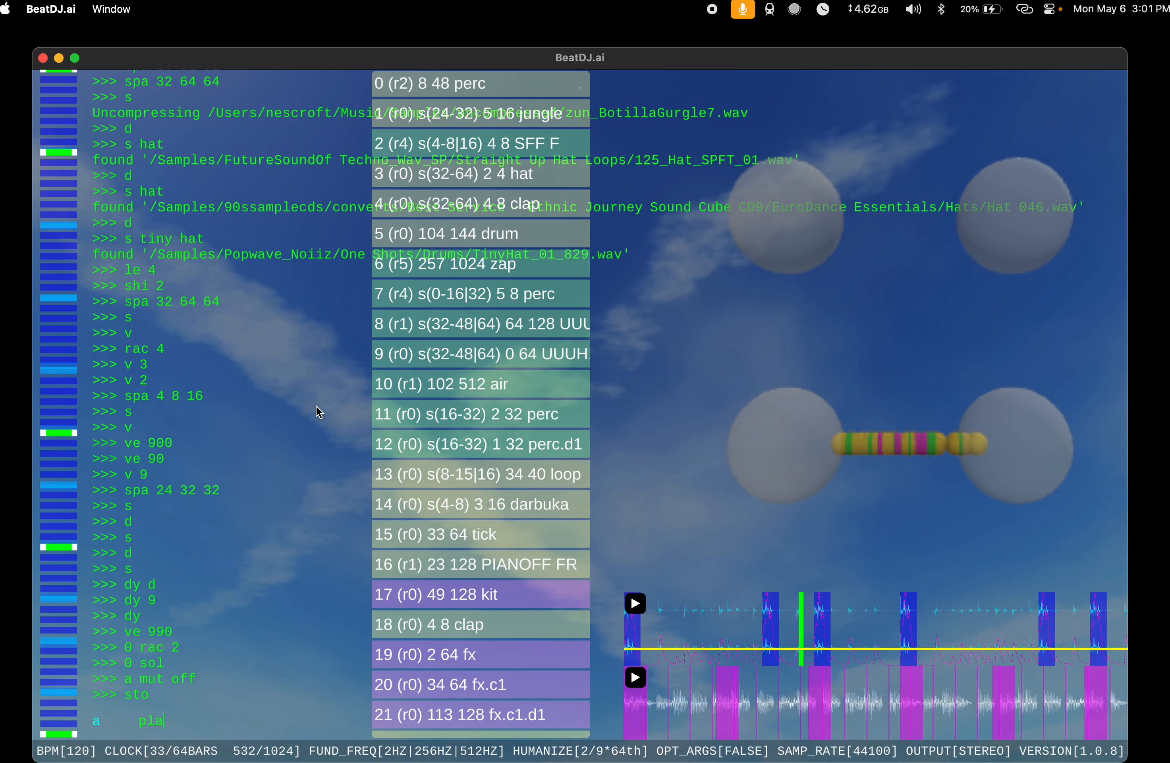
{"action": "type", "text": "y"}
{"action": "key", "text": "Return"}
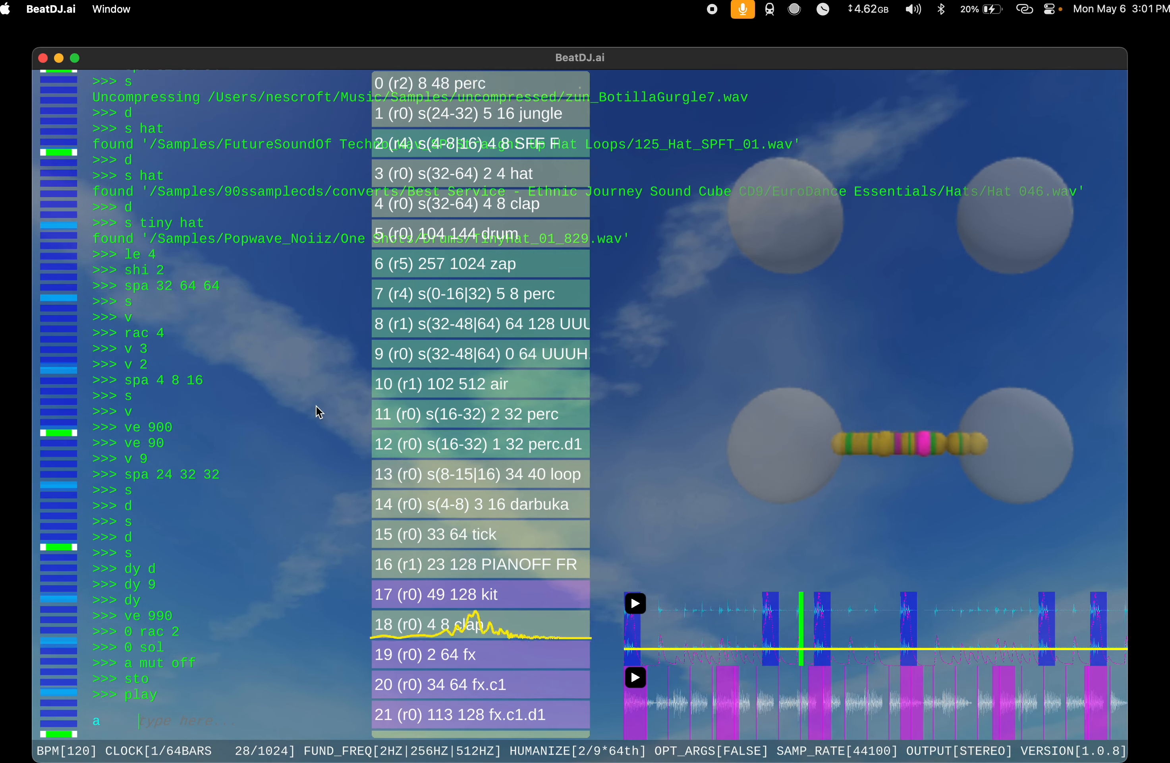
Step: Extend the perc instrument at index 0 four times with ex, to a length of 768
{"action": "type", "text": "0 ex"}
{"action": "key", "text": "Return"}
{"action": "type", "text": "ex"}
{"action": "key", "text": "Return"}
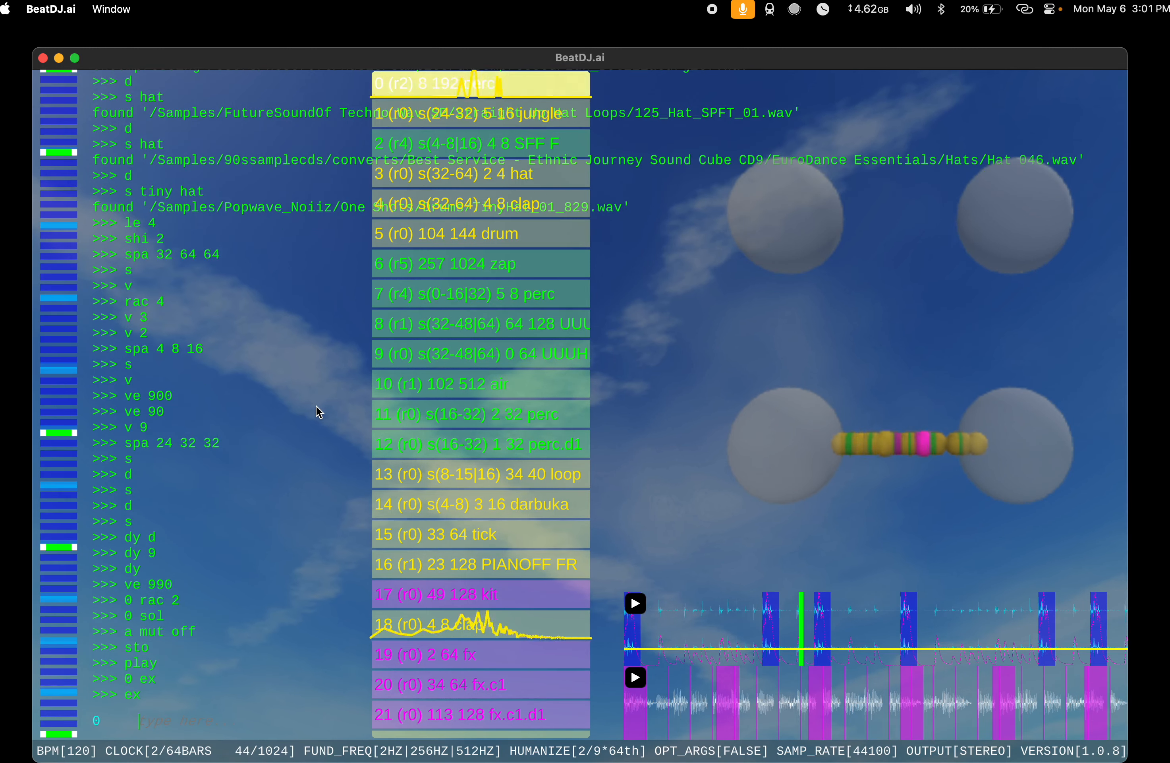
{"action": "type", "text": "ex"}
{"action": "key", "text": "Return"}
{"action": "type", "text": "ex"}
{"action": "key", "text": "Return"}
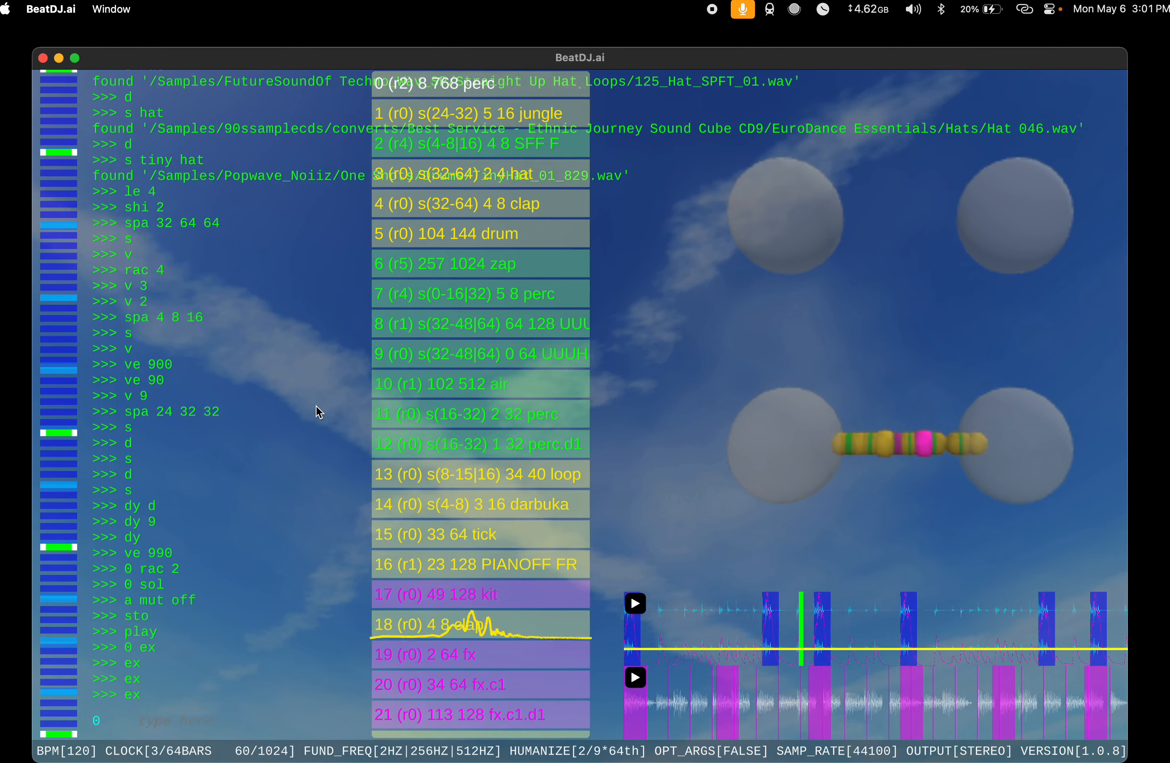
Step: Audition four new instruments in a row with s, deleting each one with d
{"action": "type", "text": "s"}
{"action": "key", "text": "Return"}
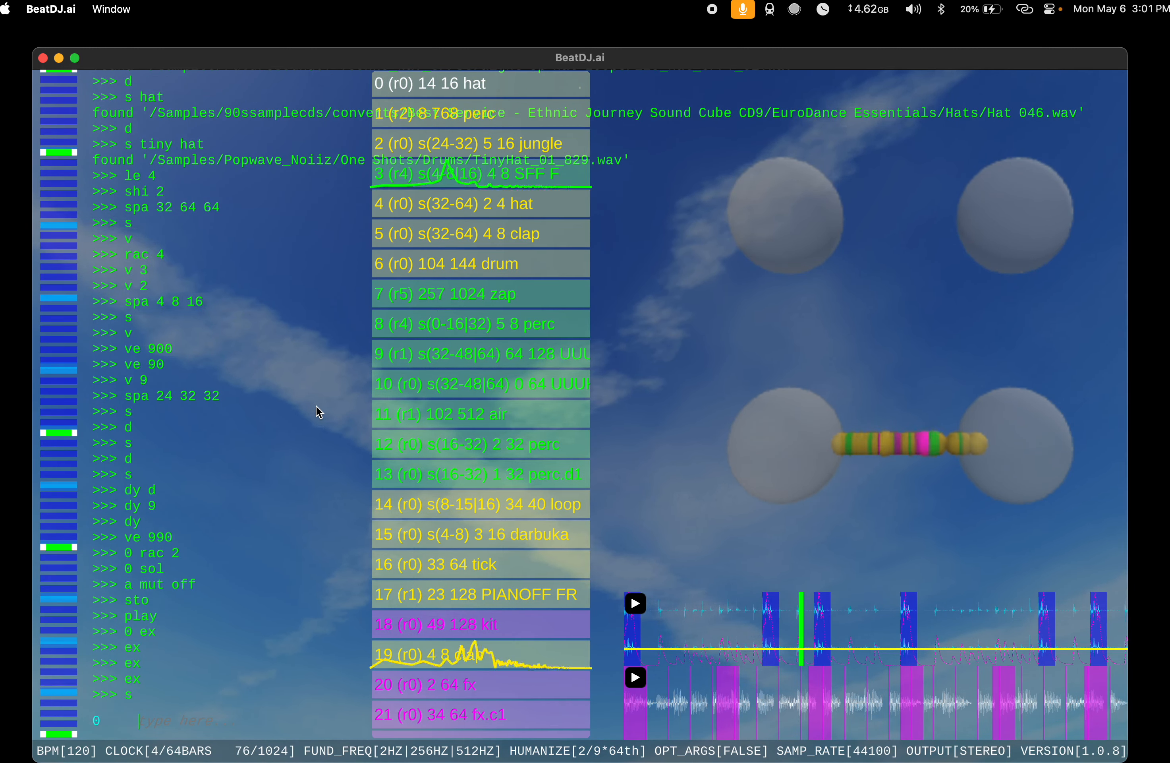
{"action": "type", "text": "d"}
{"action": "key", "text": "Return"}
{"action": "type", "text": "s"}
{"action": "key", "text": "Return"}
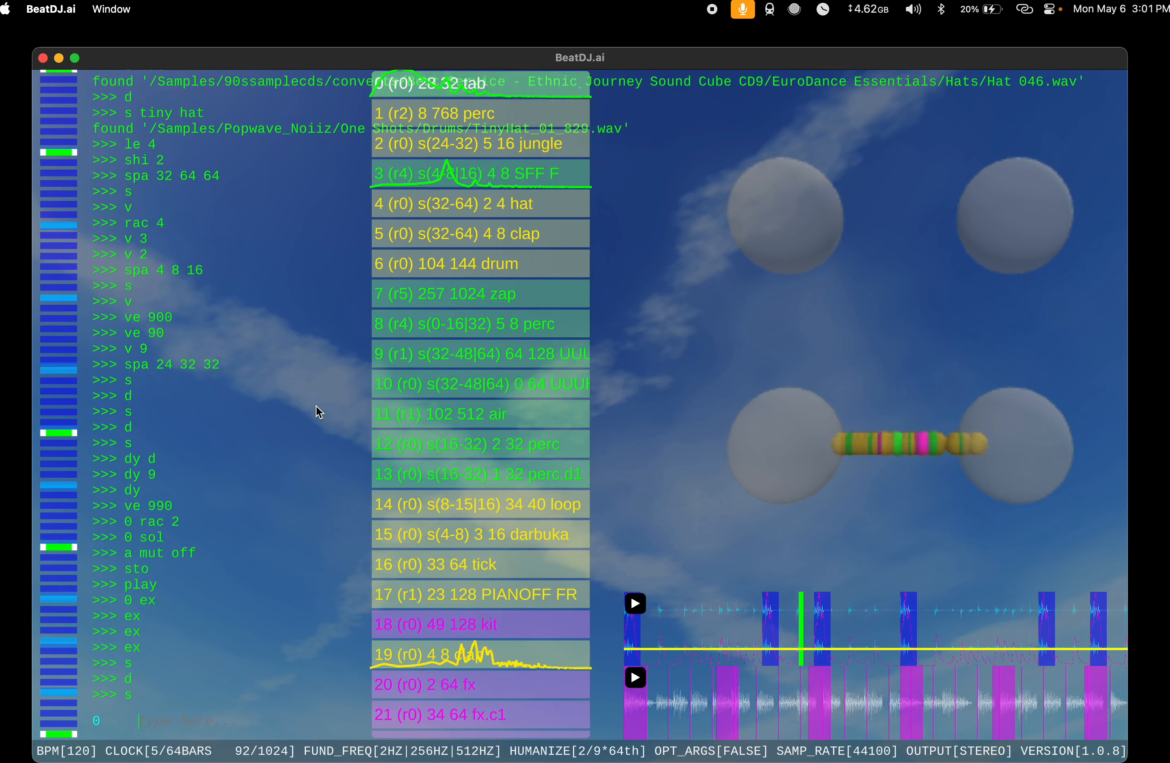
{"action": "type", "text": "d"}
{"action": "key", "text": "Return"}
{"action": "type", "text": "s"}
{"action": "key", "text": "Return"}
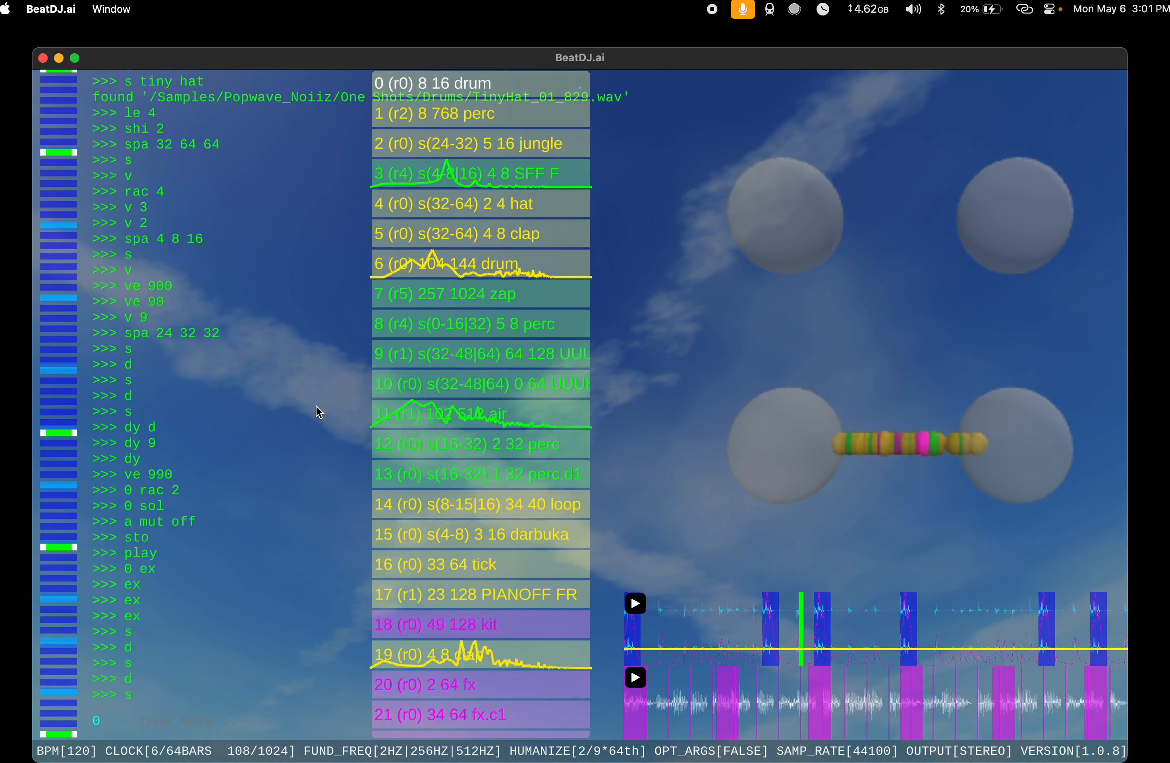
{"action": "type", "text": "d"}
{"action": "key", "text": "Return"}
{"action": "type", "text": "s"}
{"action": "key", "text": "Return"}
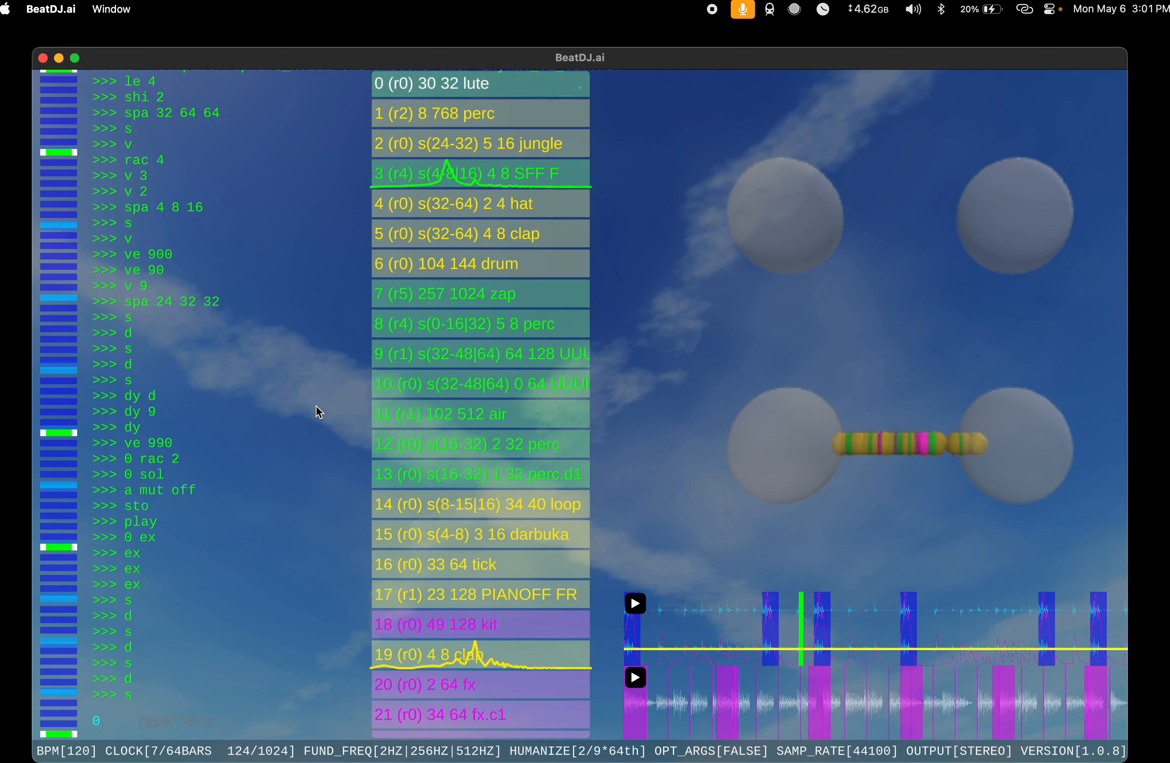
{"action": "type", "text": "d"}
{"action": "key", "text": "Return"}
Step: Add another instrument with s and adjust its volume with v and v 7
{"action": "type", "text": "s"}
{"action": "key", "text": "Return"}
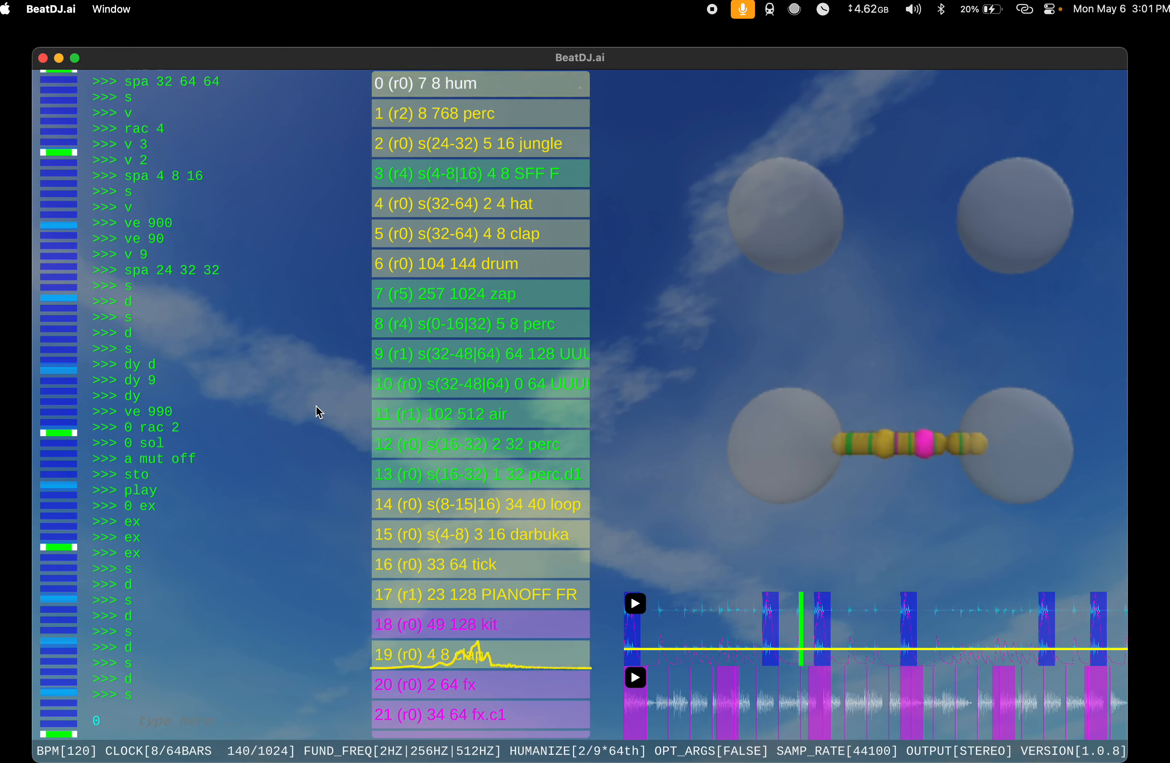
{"action": "type", "text": "e"}
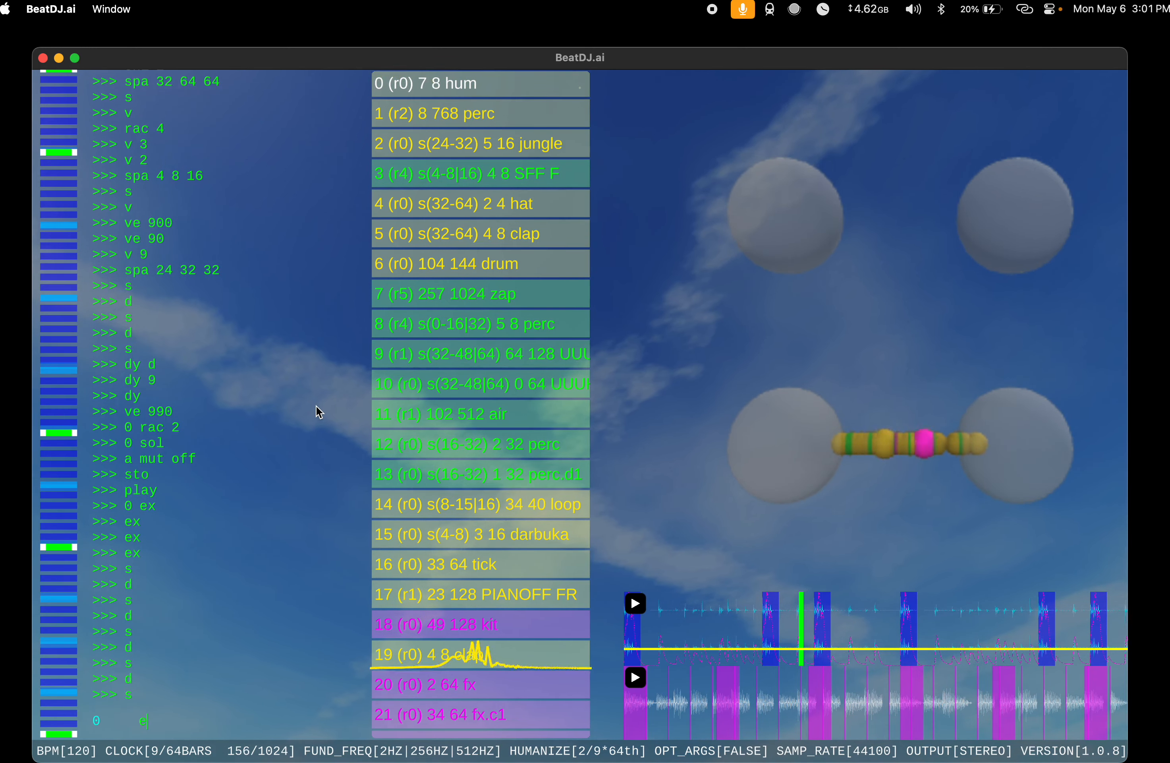
{"action": "key", "text": "BackSpace"}
{"action": "type", "text": "v"}
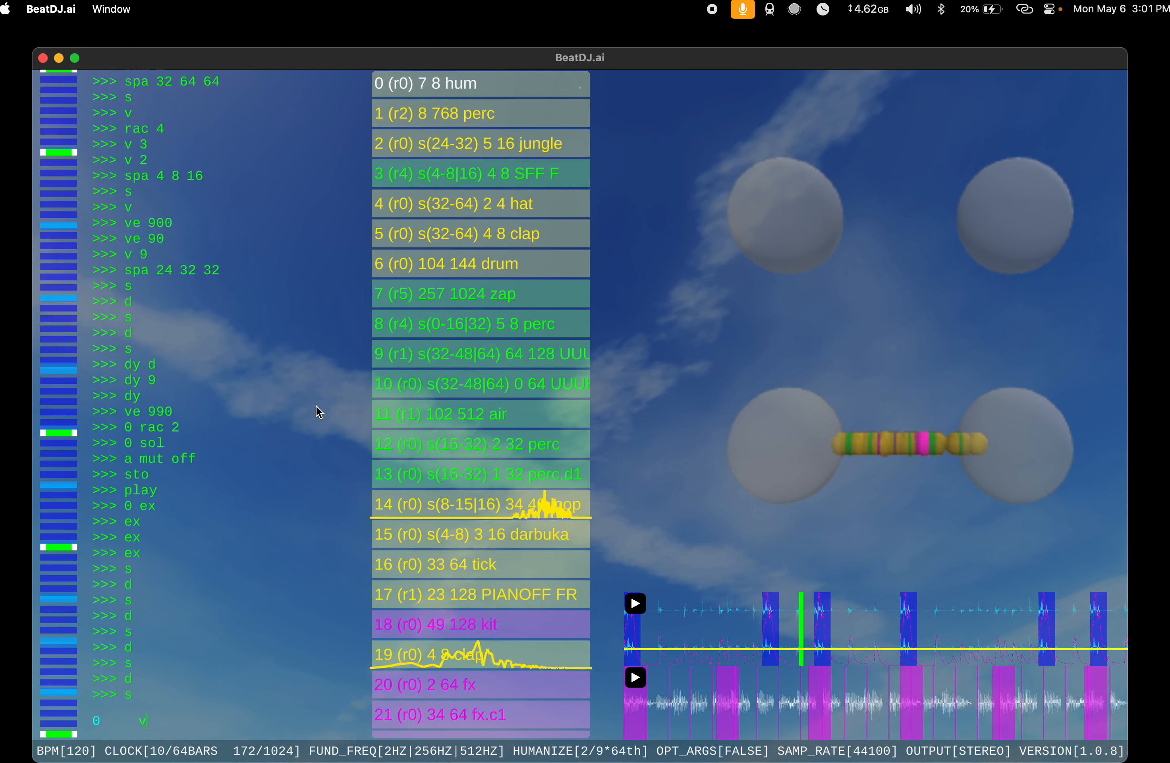
{"action": "key", "text": "Return"}
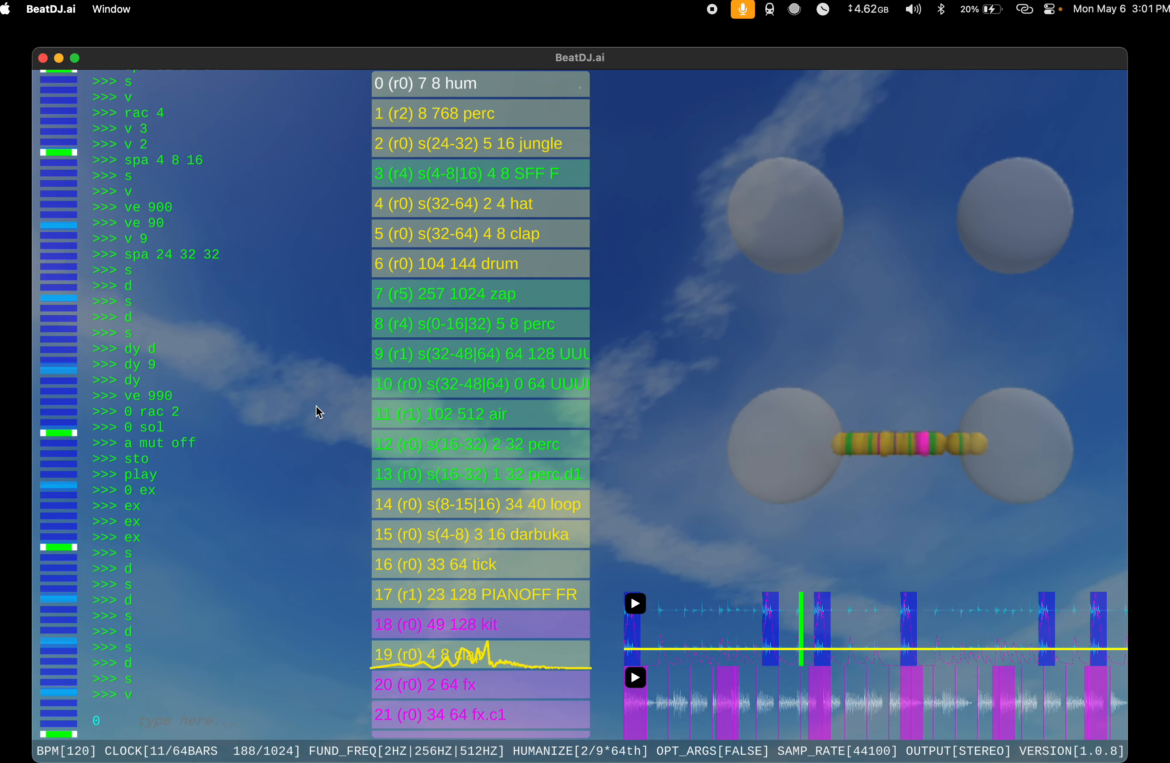
{"action": "type", "text": "v 7"}
{"action": "key", "text": "Return"}
Step: Assign the hum instrument at index 0 to rack 1 and extend it repeatedly with ex to a length of 1024
{"action": "type", "text": "rac "}
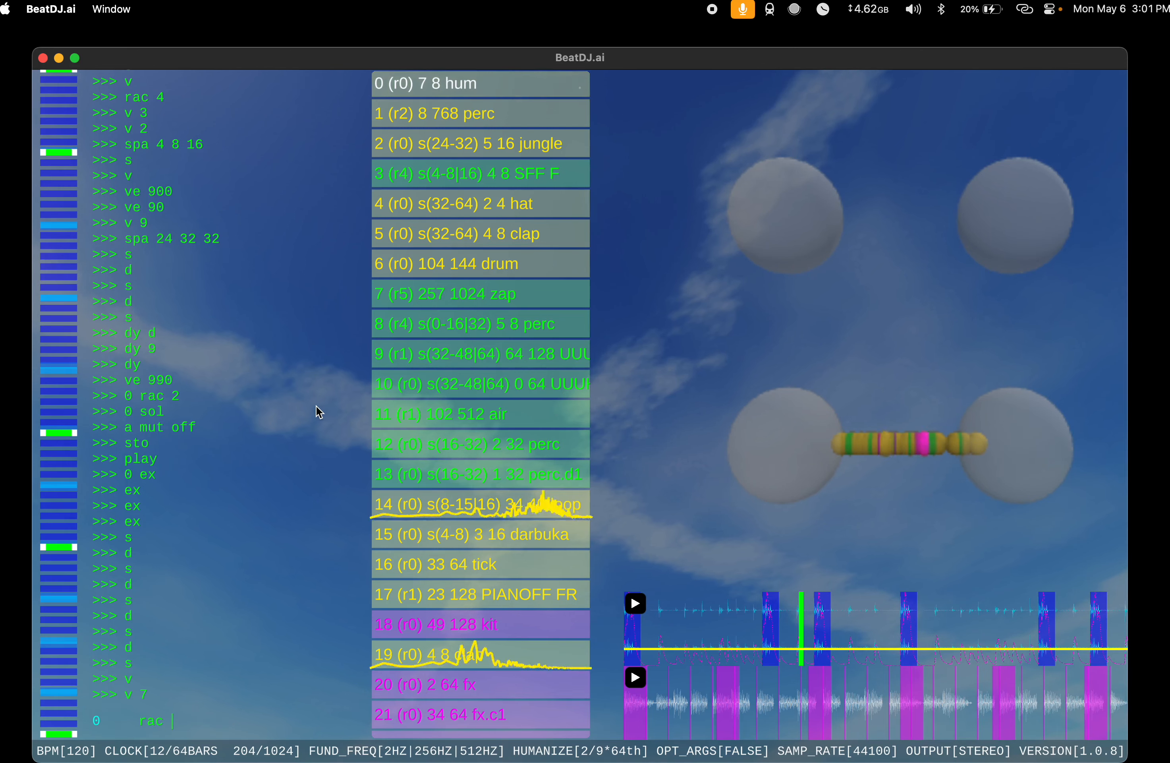
{"action": "type", "text": "1"}
{"action": "key", "text": "Return"}
{"action": "type", "text": "ex"}
{"action": "key", "text": "Return"}
{"action": "type", "text": "ex"}
{"action": "key", "text": "Return"}
{"action": "type", "text": "e"}
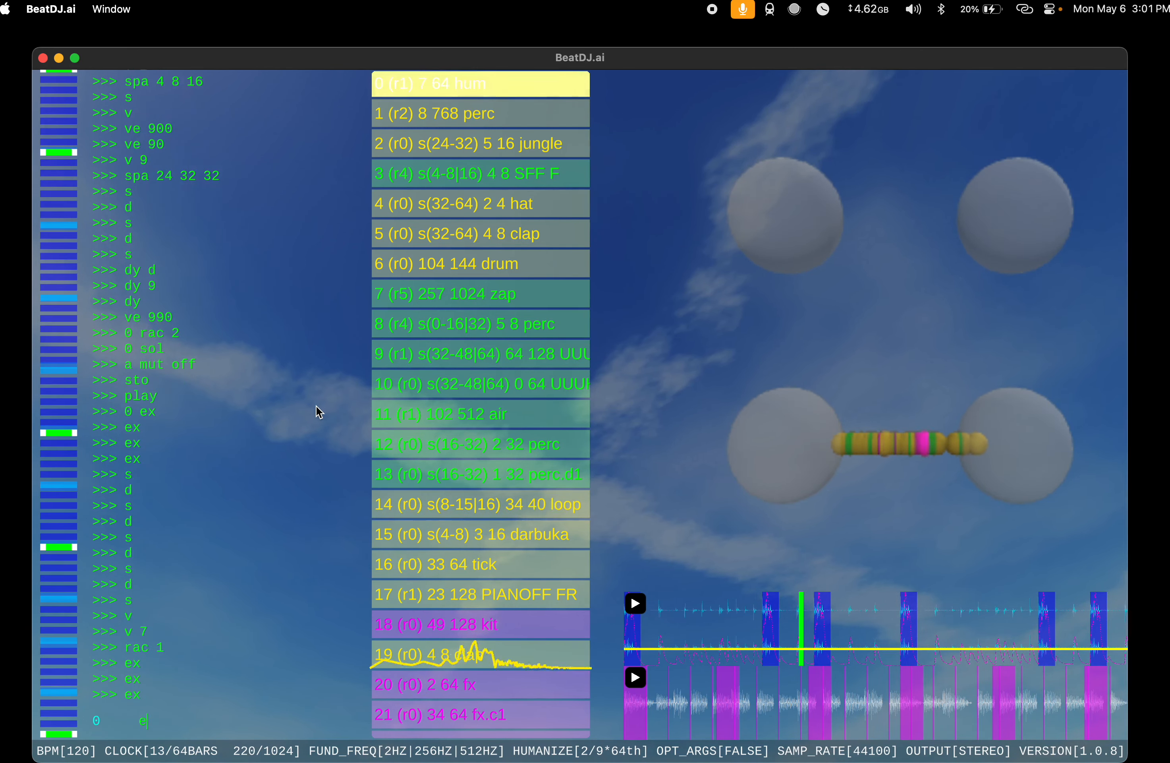
{"action": "type", "text": "x >>> ex"}
{"action": "key", "text": "Return"}
{"action": "key", "text": "Return"}
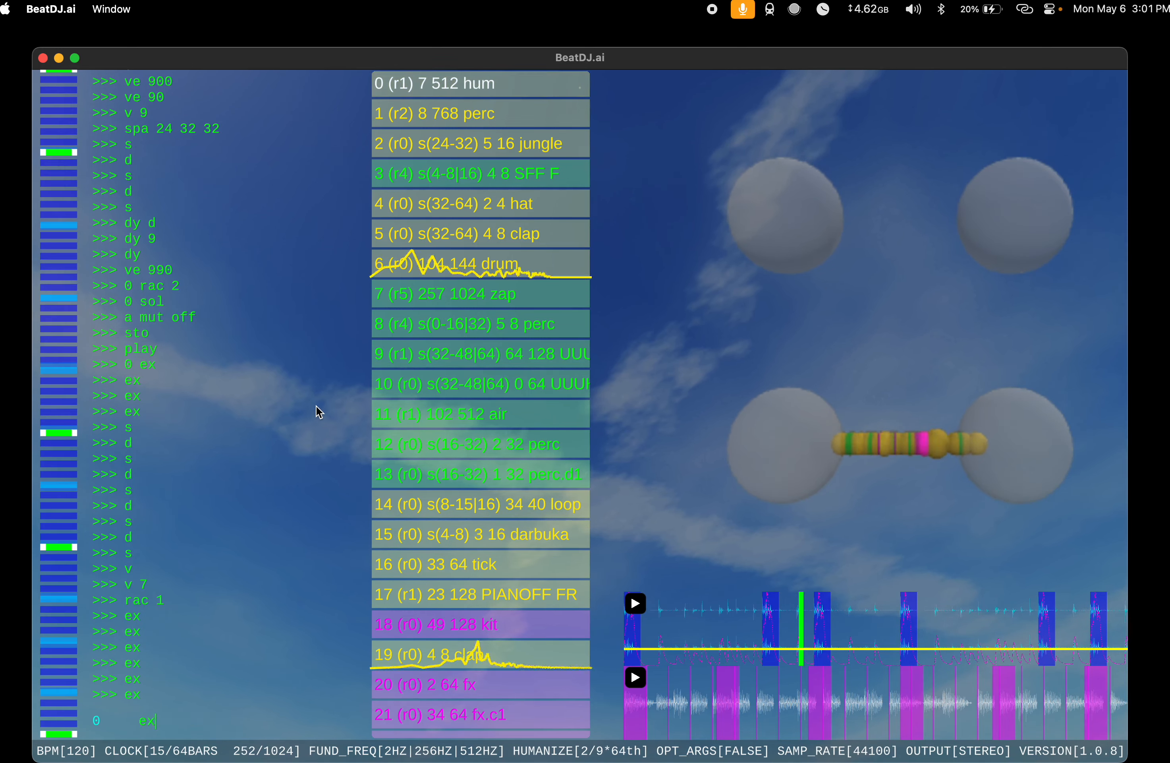
{"action": "type", "text": "ex"}
{"action": "key", "text": "Return"}
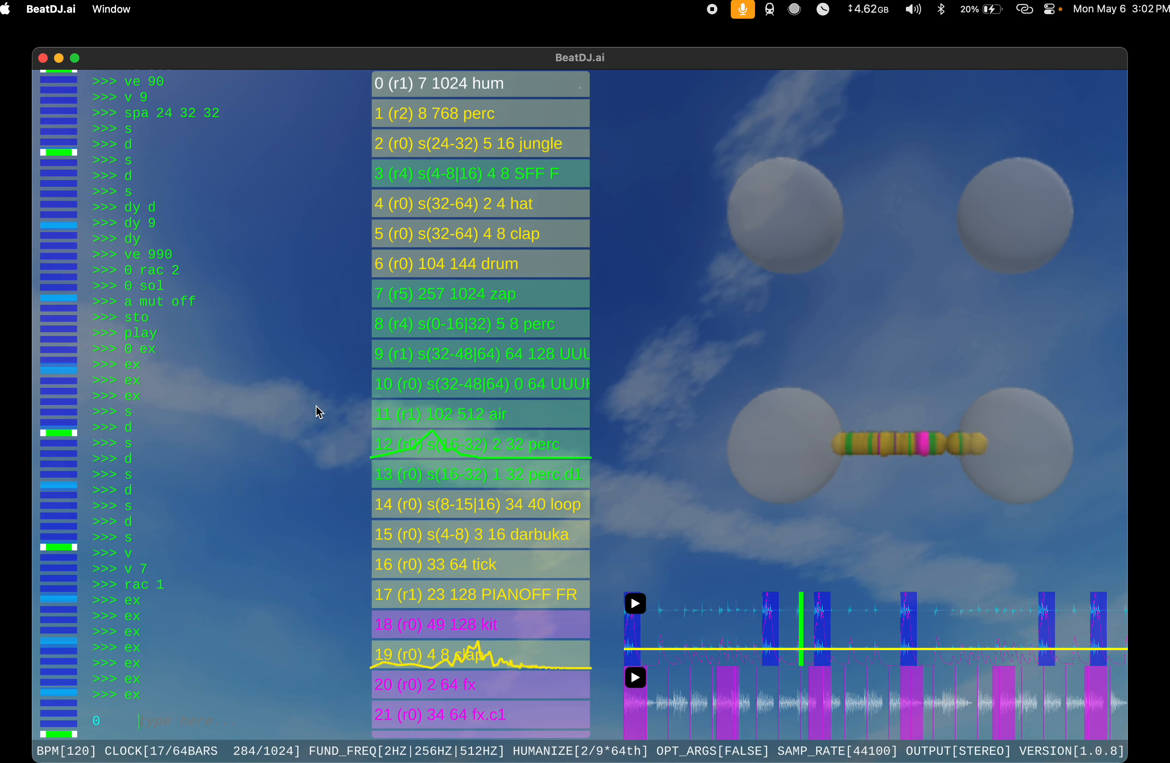
Step: Restart the song with sto and play to hear the extended hum instrument in the mix
{"action": "type", "text": "sto"}
{"action": "key", "text": "Return"}
{"action": "type", "text": "play"}
{"action": "key", "text": "Return"}
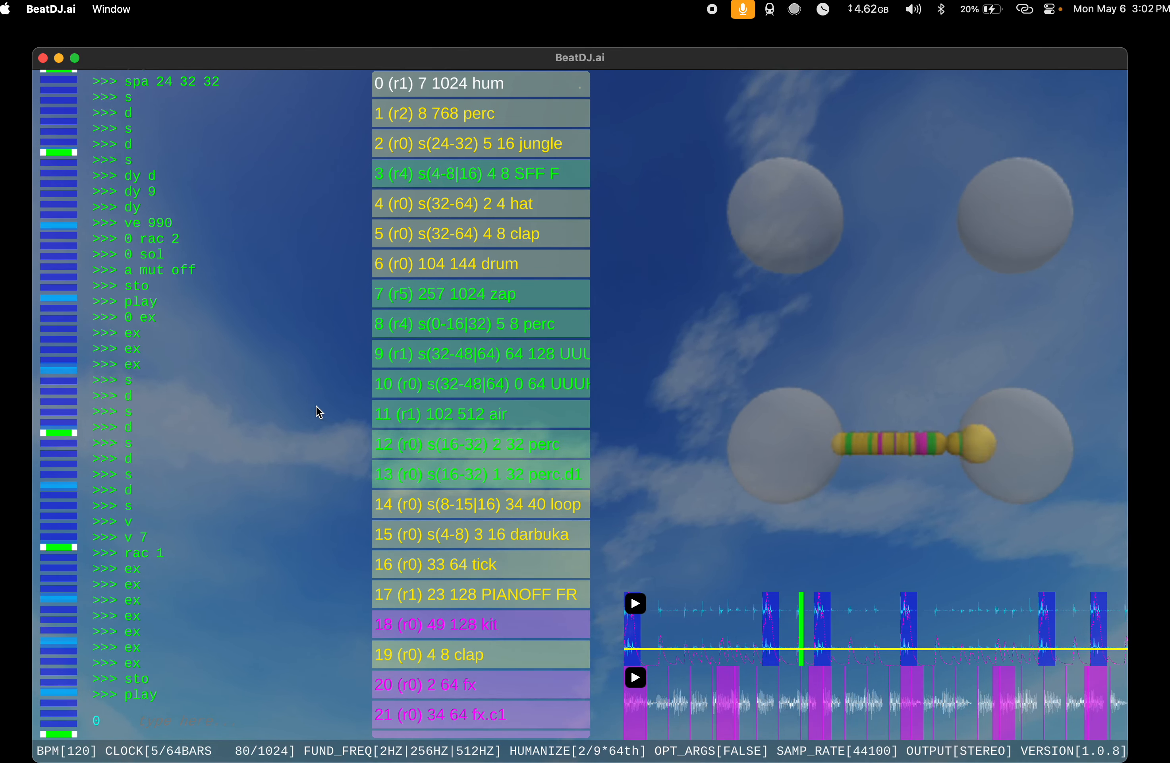
Step: Duplicate the kick instrument at index 29 with 29 du
{"action": "scroll", "coordinate": [435, 499], "scroll_direction": "down", "scroll_amount": 5}
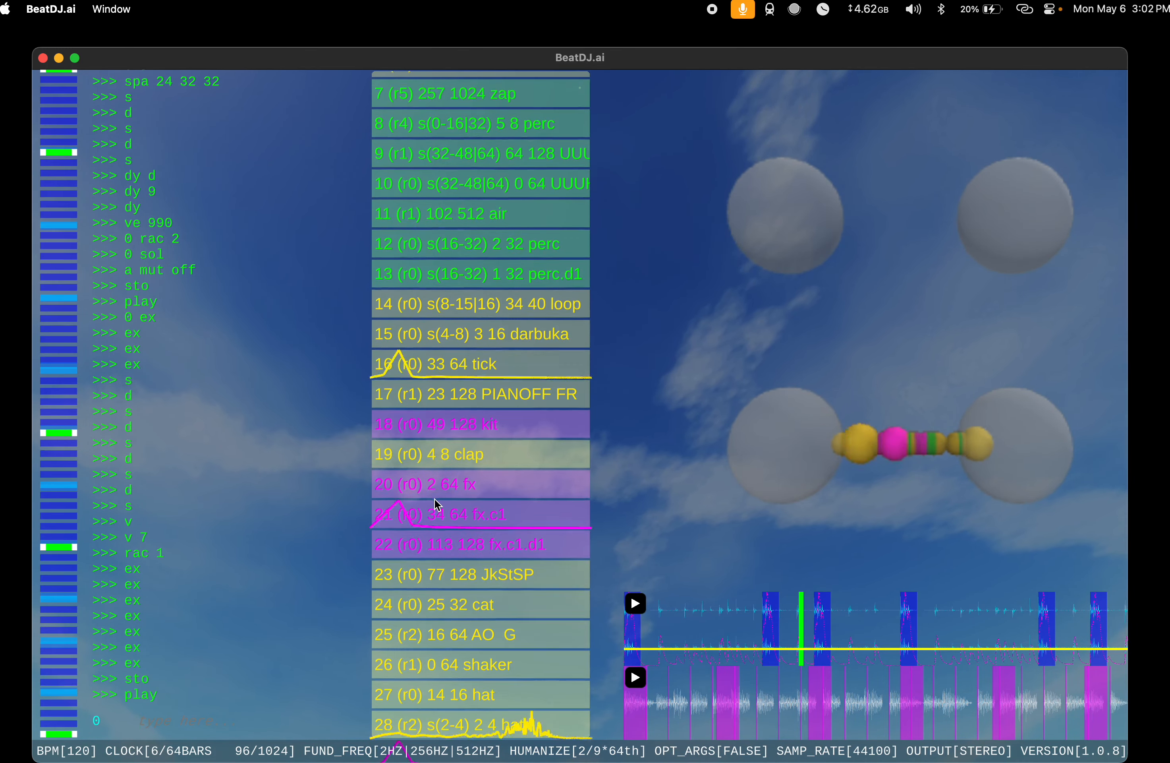
{"action": "scroll", "coordinate": [434, 498], "scroll_direction": "down", "scroll_amount": 6}
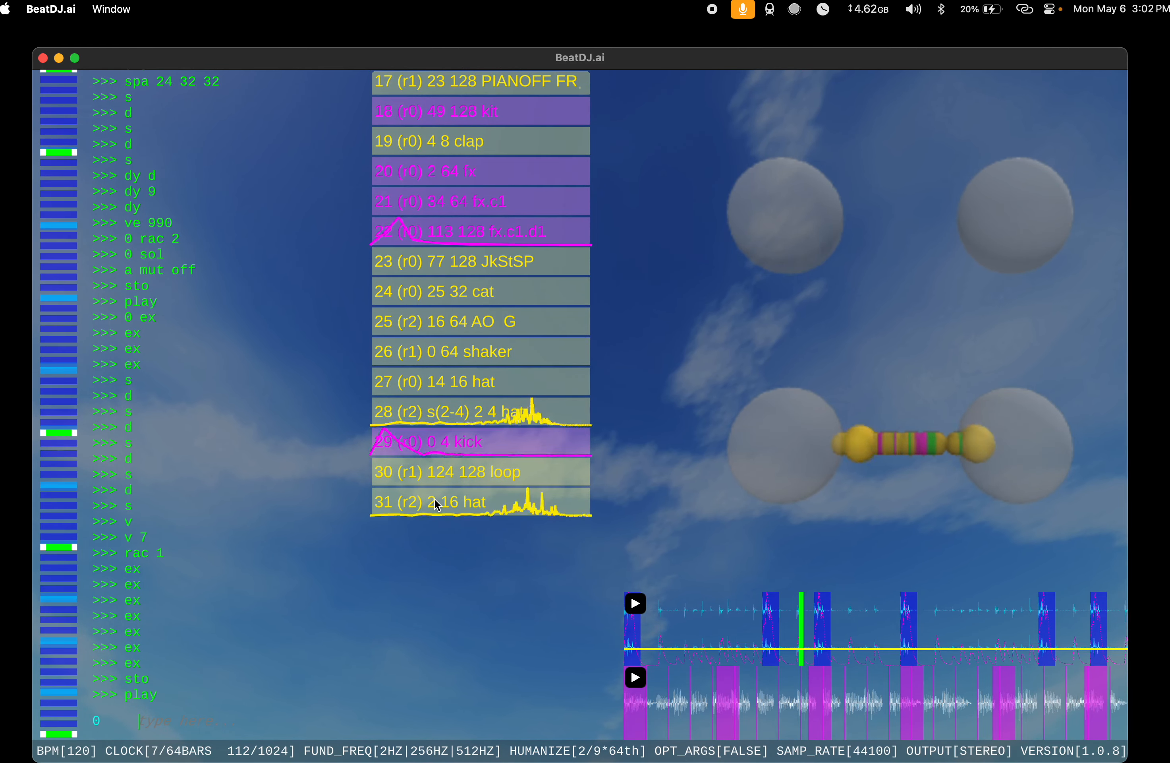
{"action": "type", "text": "29 d"}
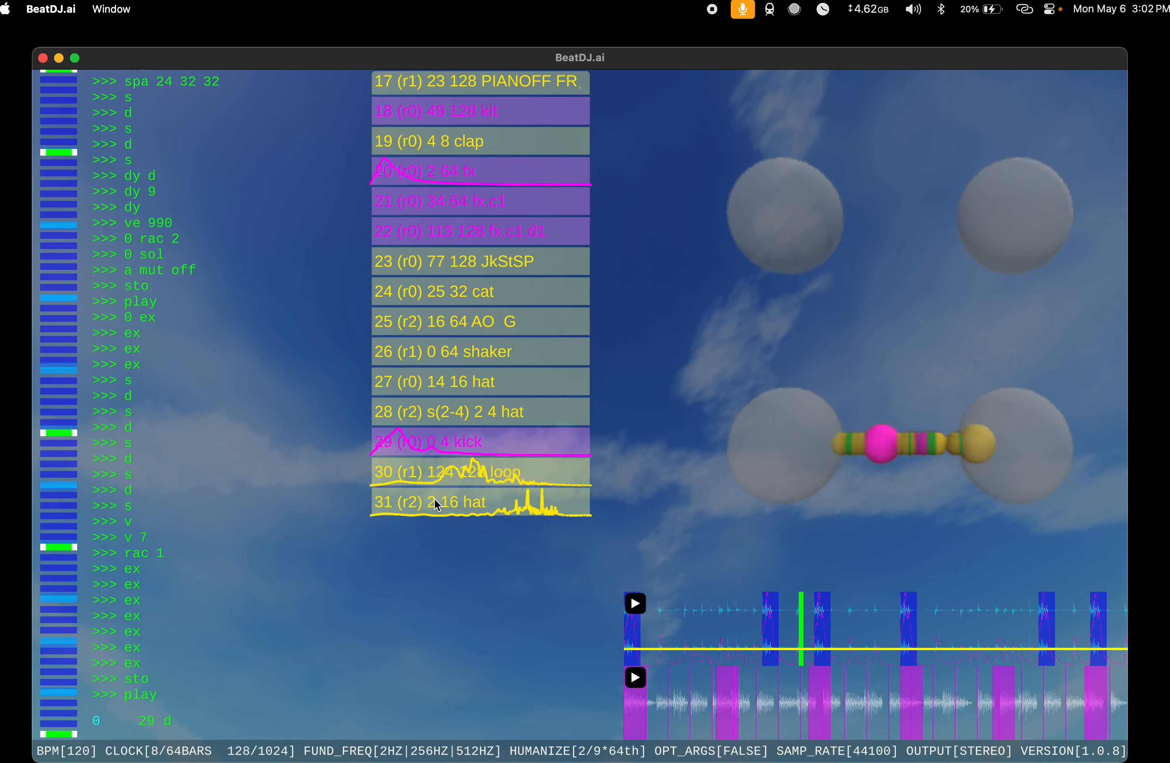
{"action": "type", "text": "u"}
{"action": "key", "text": "Return"}
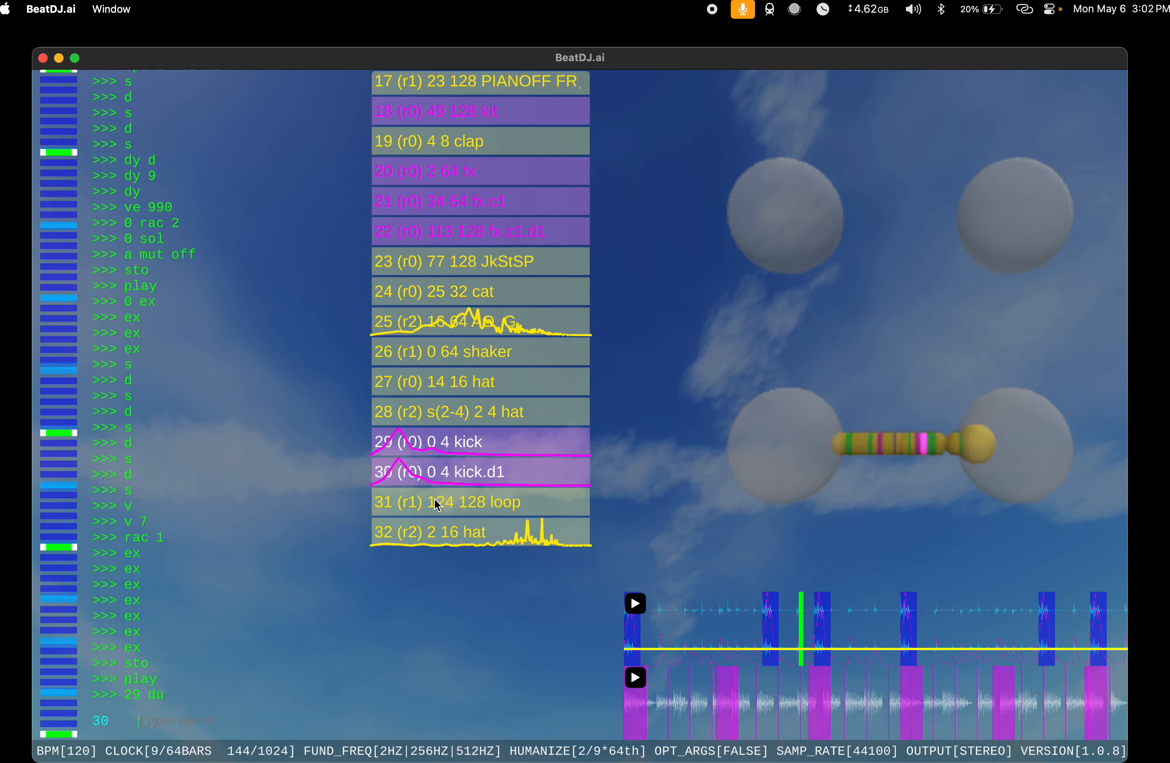
Step: Extend the duplicated kick at index 30 with ex to a length of 32
{"action": "type", "text": "ex"}
{"action": "key", "text": "Return"}
{"action": "type", "text": "ex"}
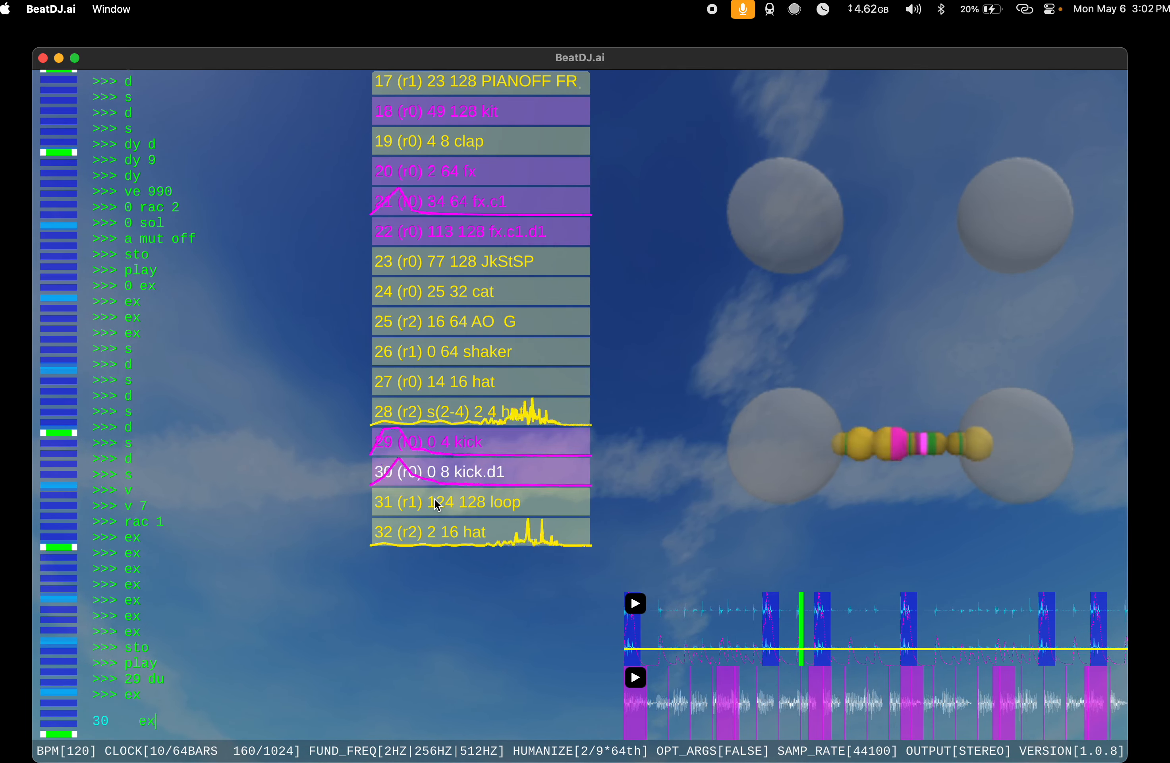
{"action": "key", "text": "Return"}
{"action": "type", "text": "eex"}
{"action": "key", "text": "Return"}
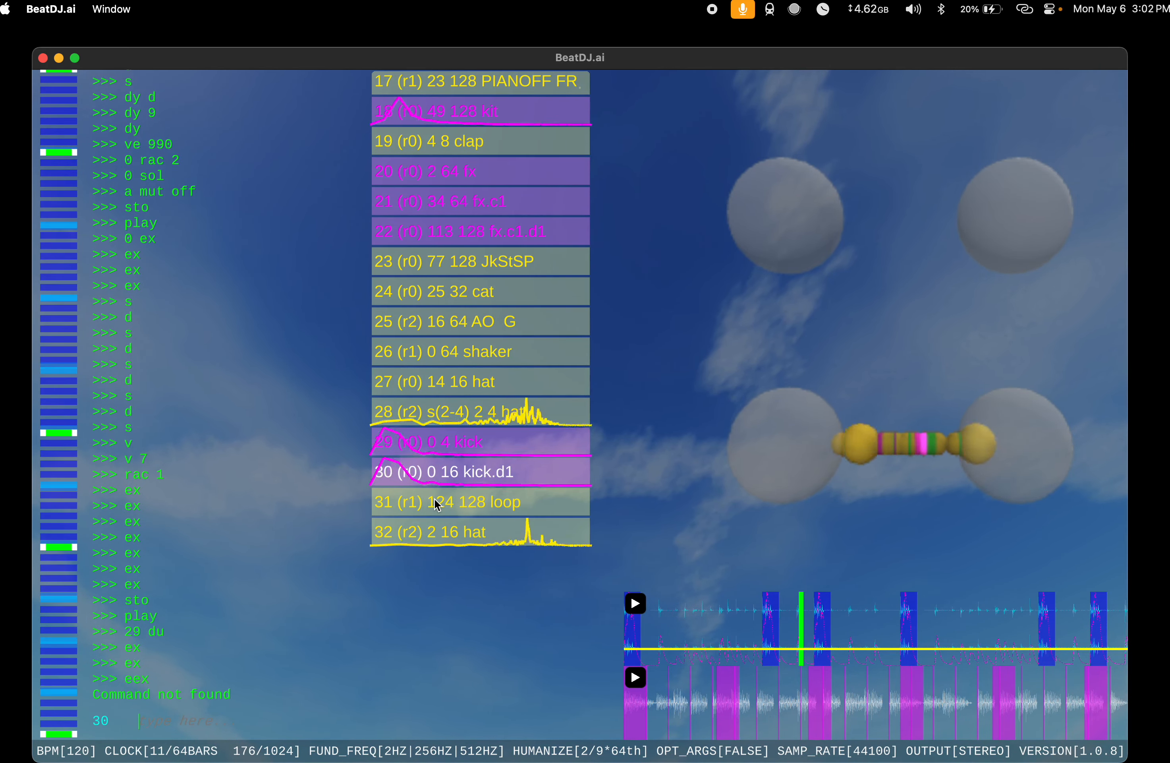
{"action": "type", "text": "ex"}
{"action": "key", "text": "Return"}
Step: Run in 30 on the duplicated kick at index 30
{"action": "type", "text": "shi"}
{"action": "key", "text": "BackSpace"}
{"action": "key", "text": "BackSpace"}
{"action": "key", "text": "BackSpace"}
{"action": "key", "text": "BackSpace"}
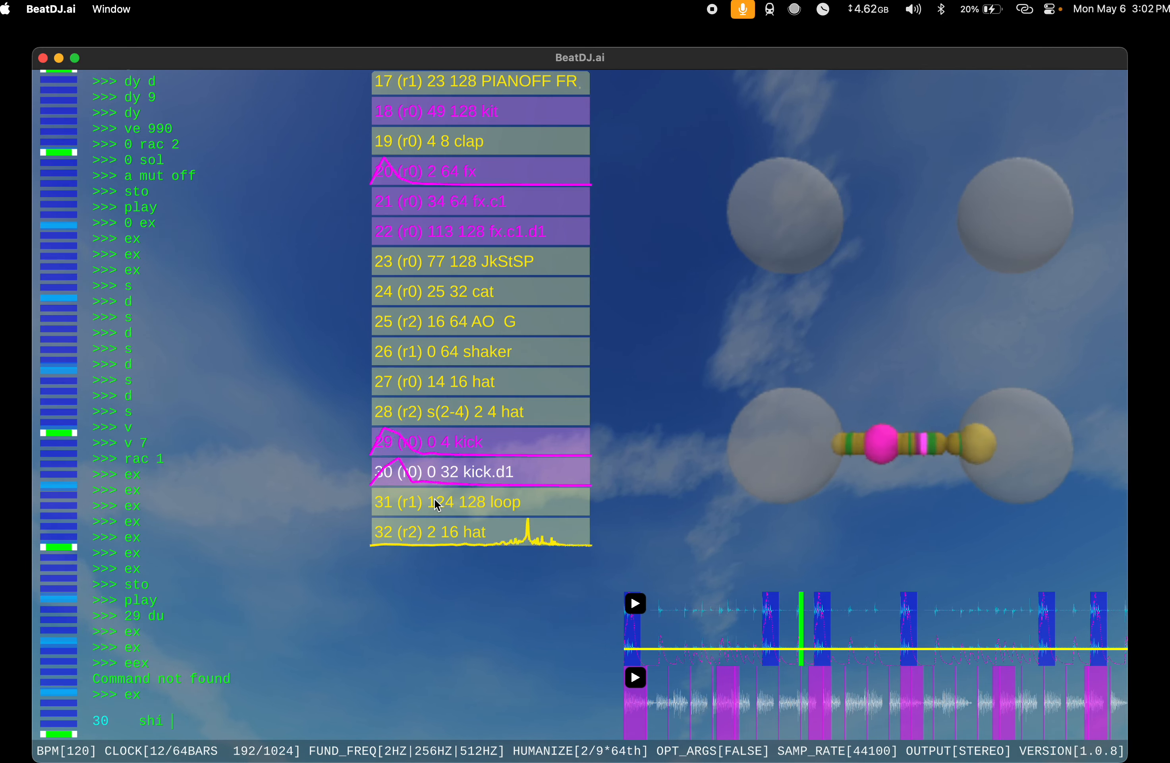
{"action": "type", "text": "in"}
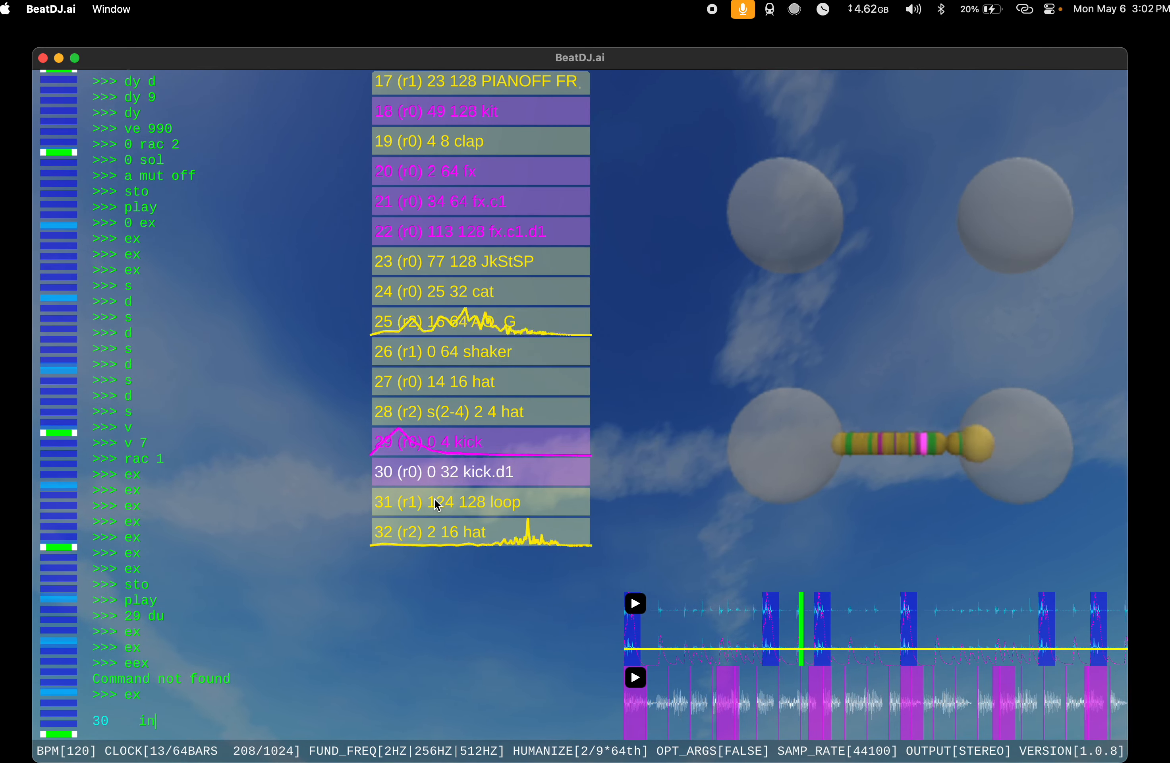
{"action": "type", "text": " 30"}
{"action": "key", "text": "Return"}
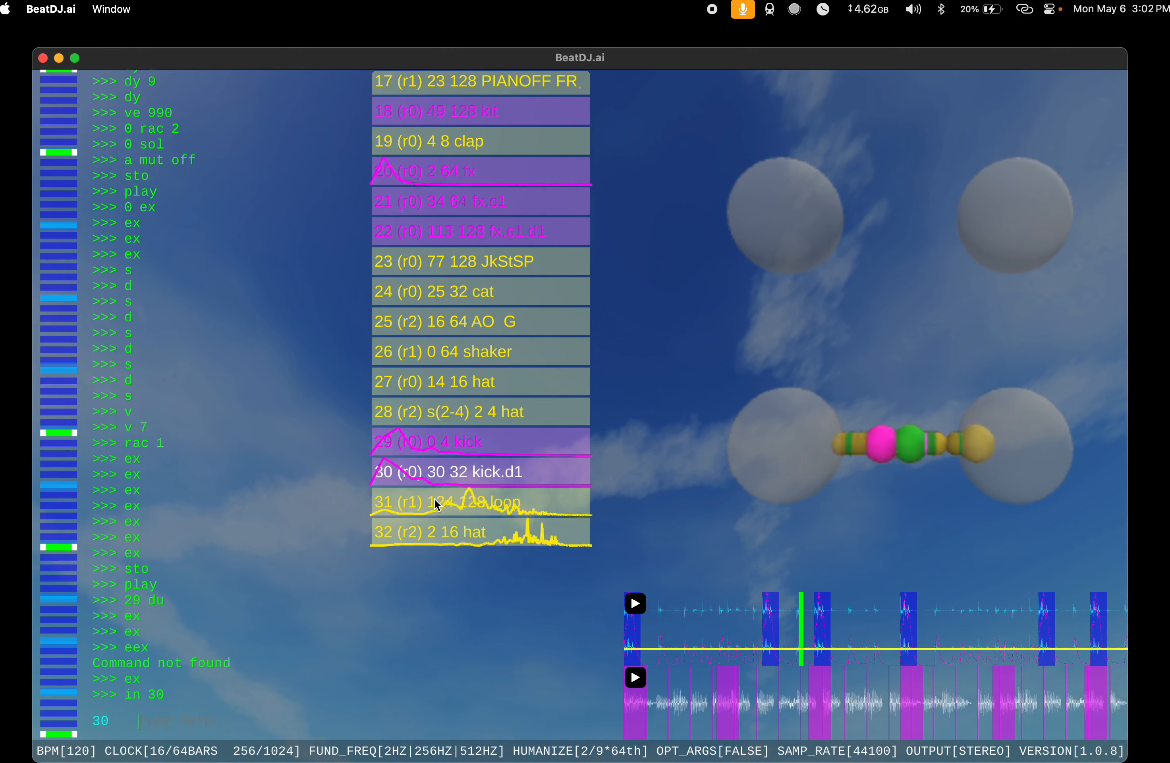
Step: Shift the duplicated kick at index 30 with shi by 3, 2, 2 and 1 to reach hit position 38
{"action": "type", "text": "shi 3"}
{"action": "key", "text": "Return"}
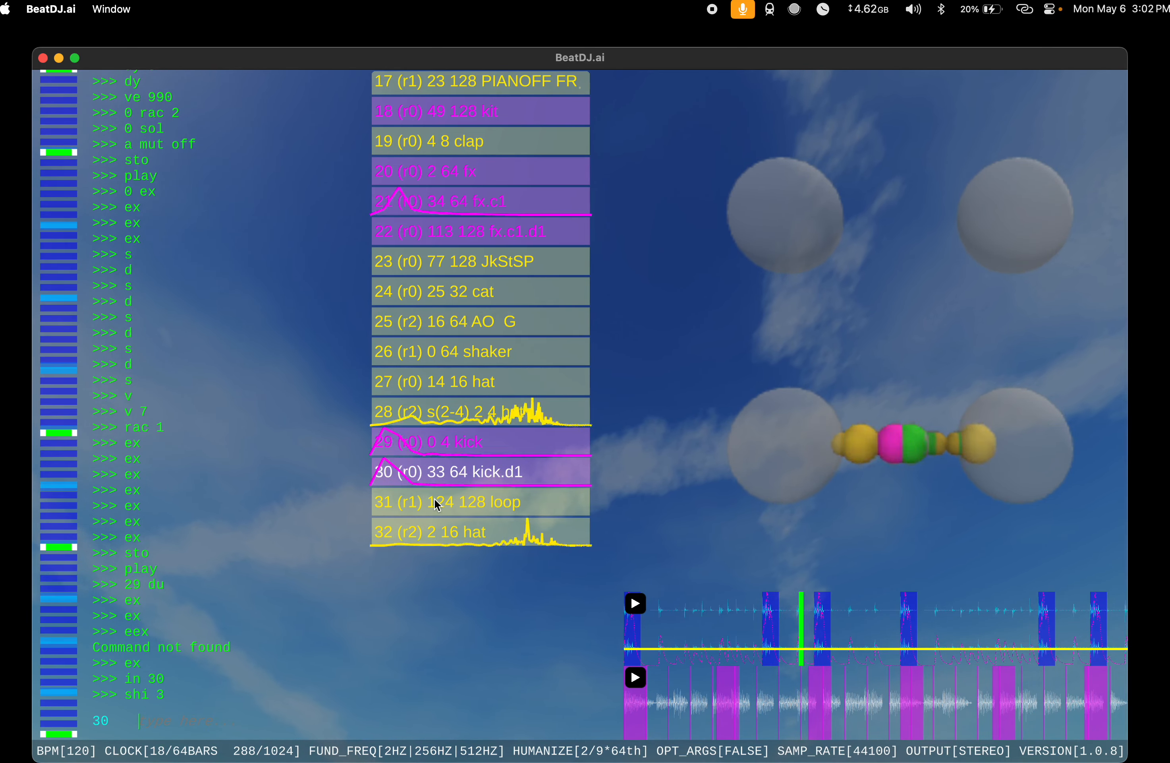
{"action": "type", "text": "shi 2"}
{"action": "key", "text": "Return"}
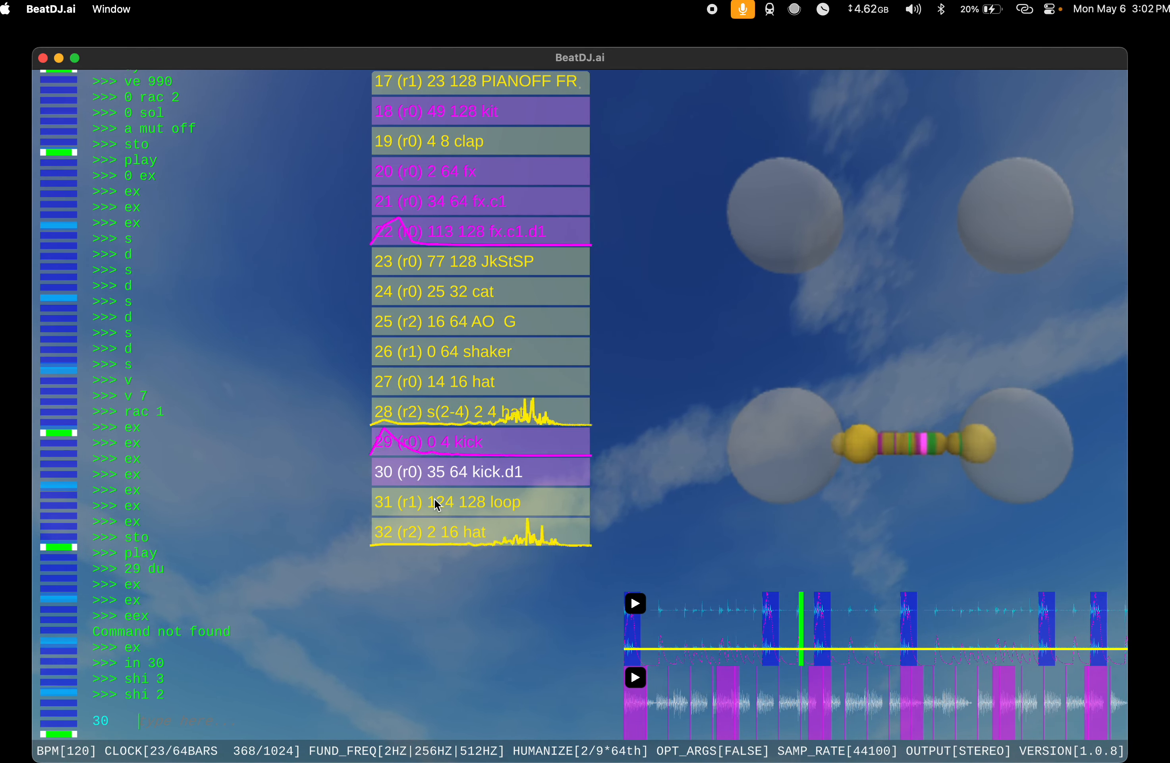
{"action": "type", "text": "2"}
{"action": "key", "text": "Return"}
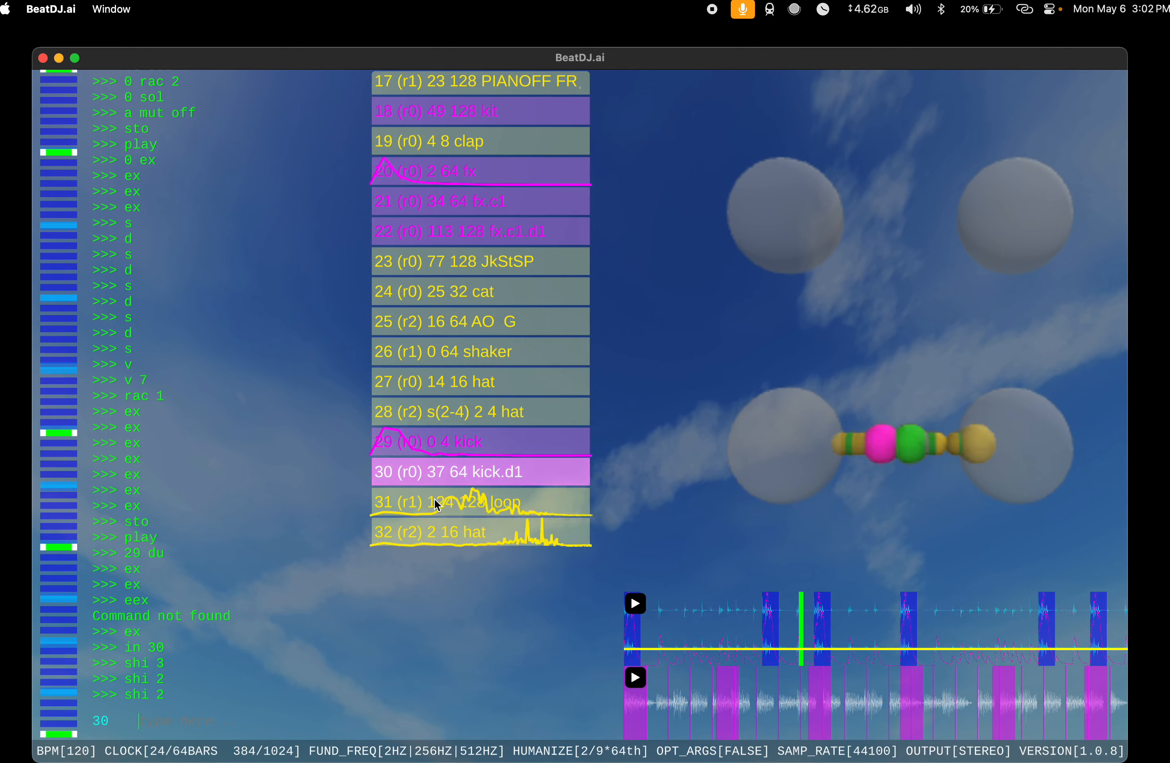
{"action": "type", "text": "shi 1"}
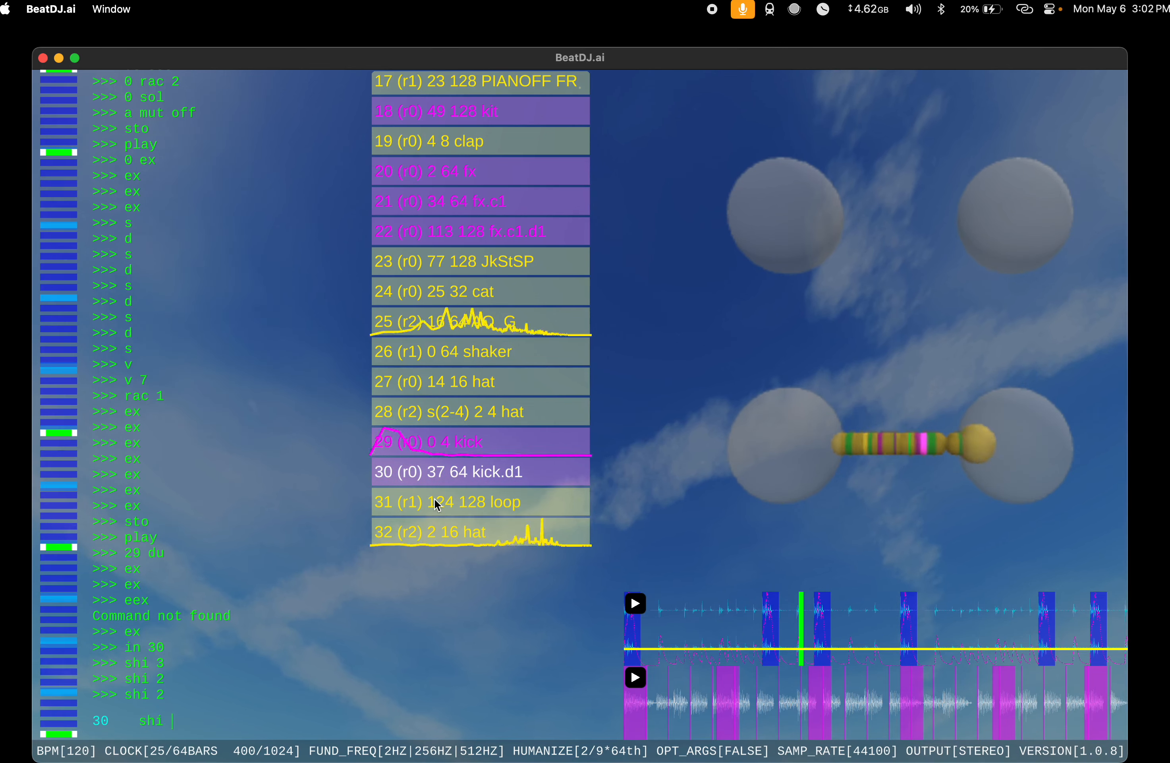
{"action": "key", "text": "Return"}
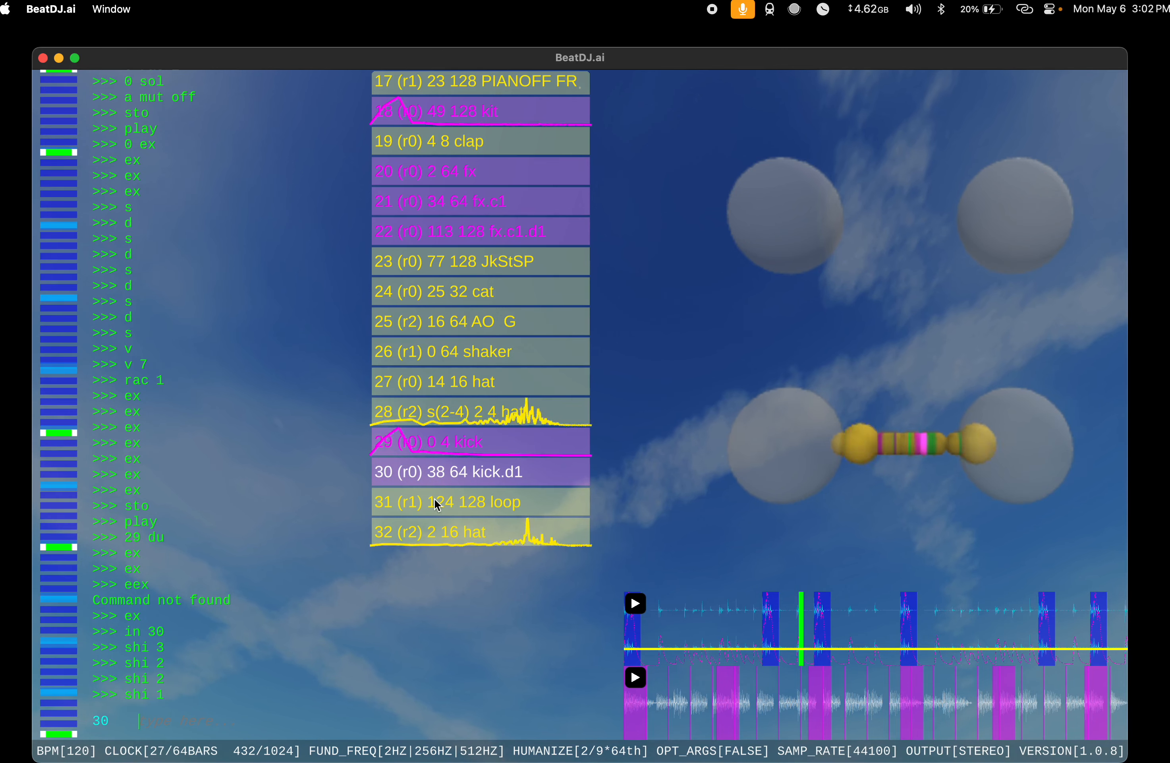
Step: Run v and mel 0 1 on the duplicated kick at index 30
{"action": "type", "text": "v"}
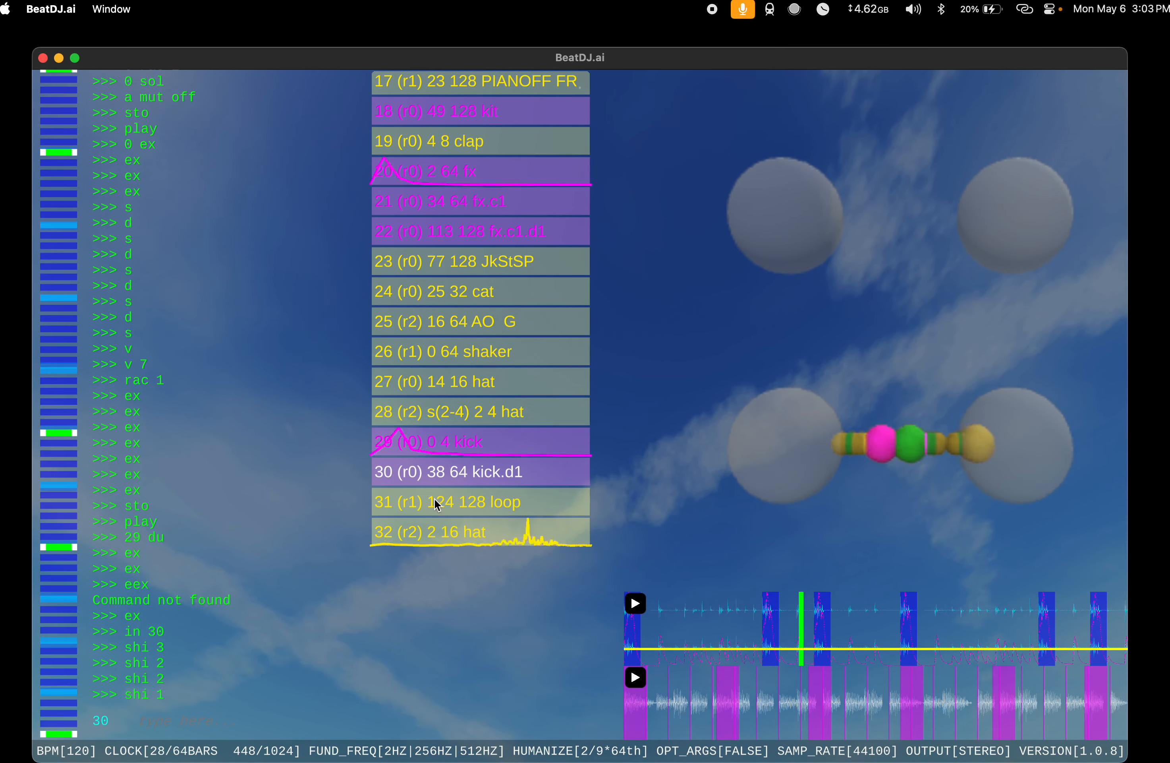
{"action": "key", "text": "Return"}
{"action": "type", "text": "mel 0 1"}
{"action": "key", "text": "Return"}
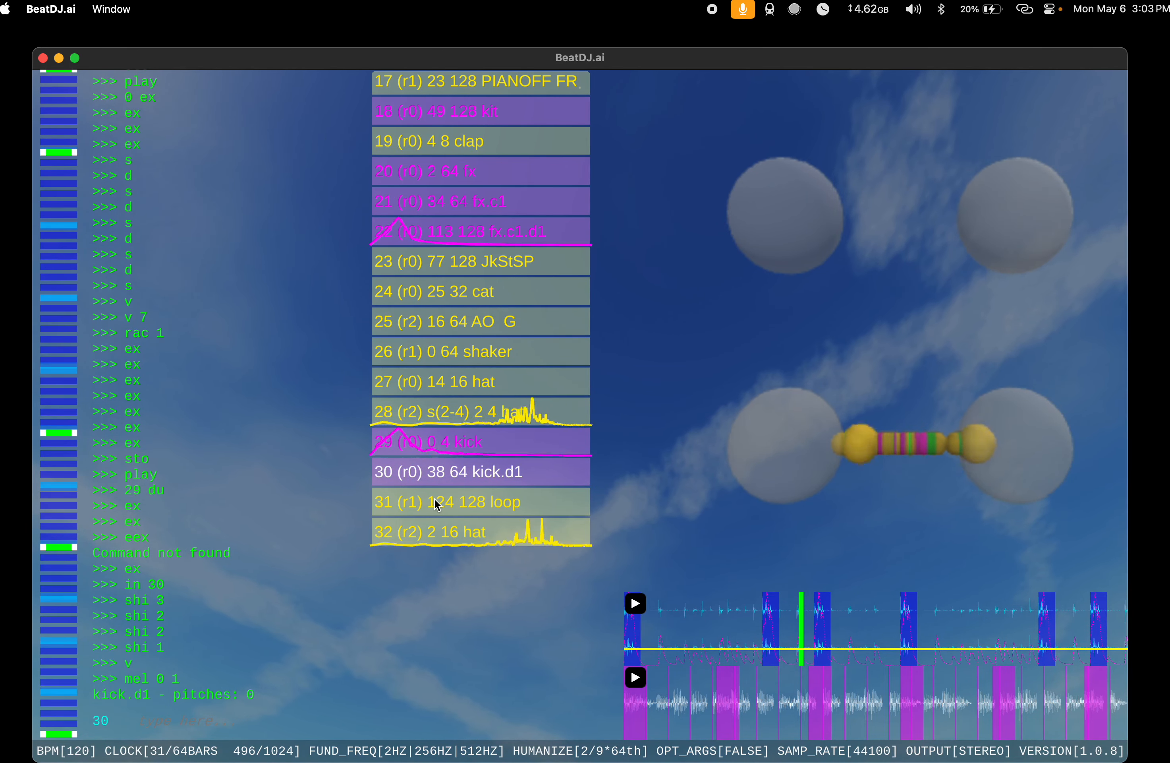
Step: Delete the duplicated kick at index 30 with d
{"action": "type", "text": "d"}
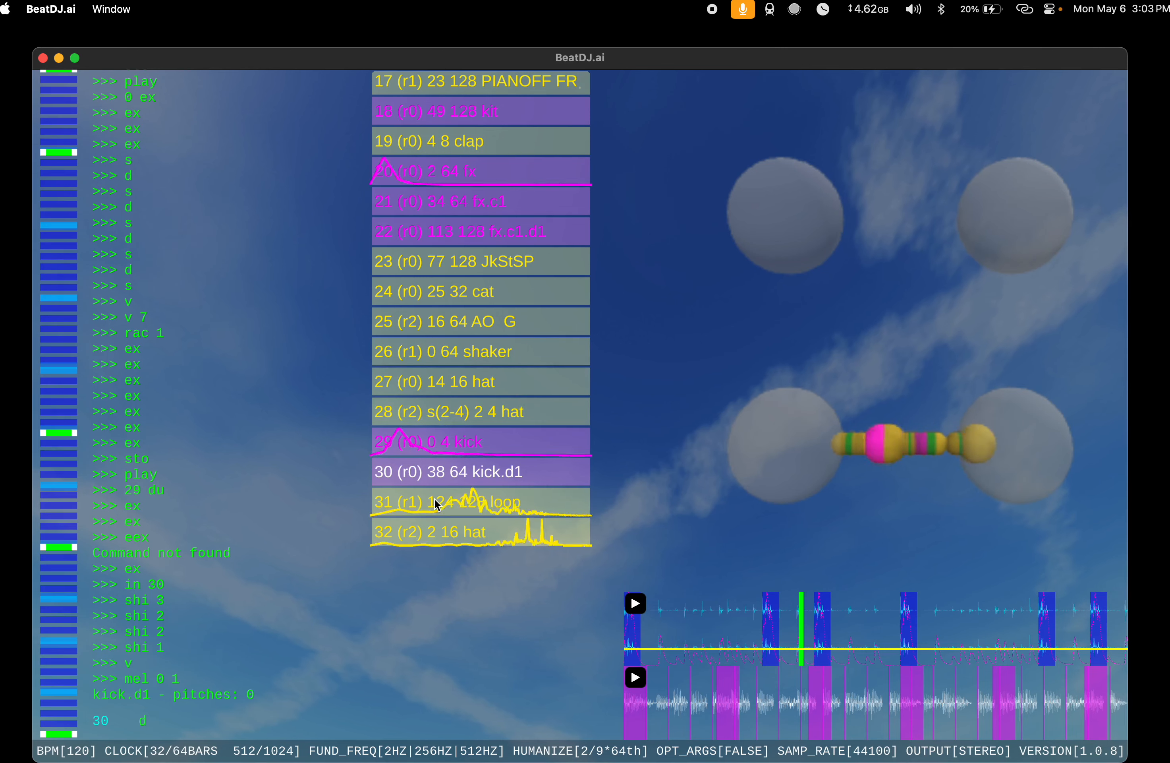
{"action": "key", "text": "Return"}
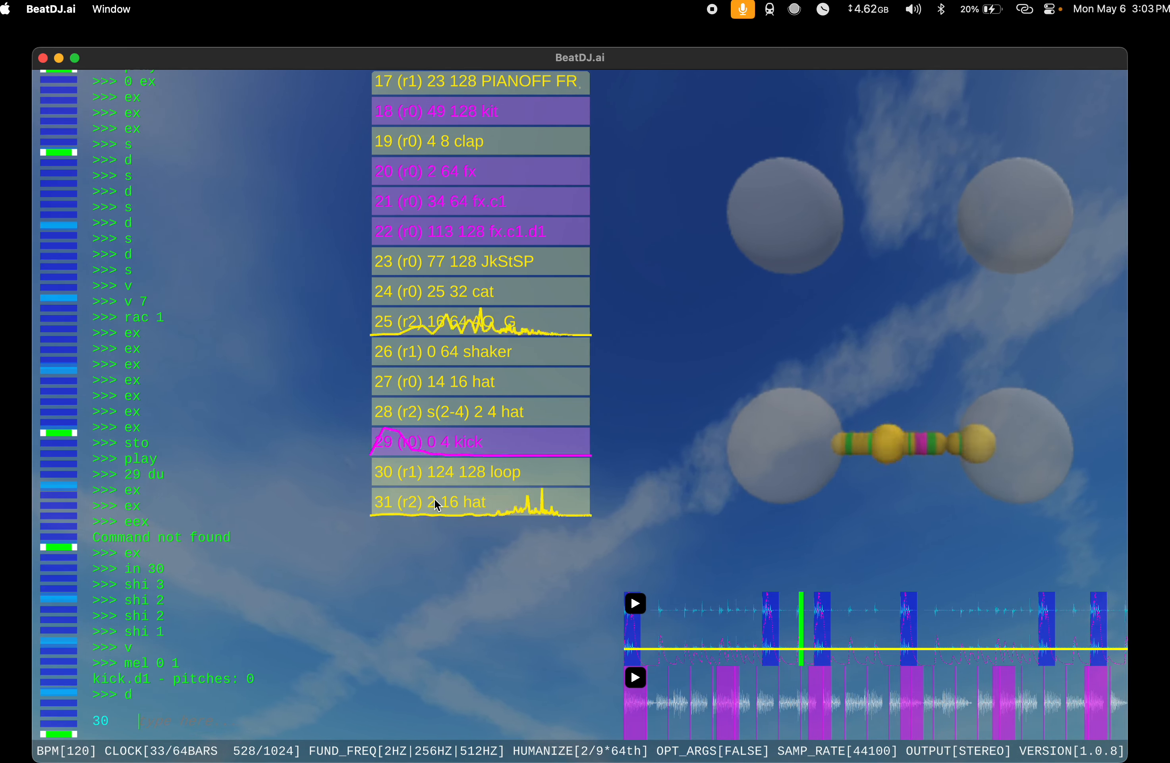
Step: Set the span of the kick at index 29 with spa 0 60 64
{"action": "type", "text": "29 spa"}
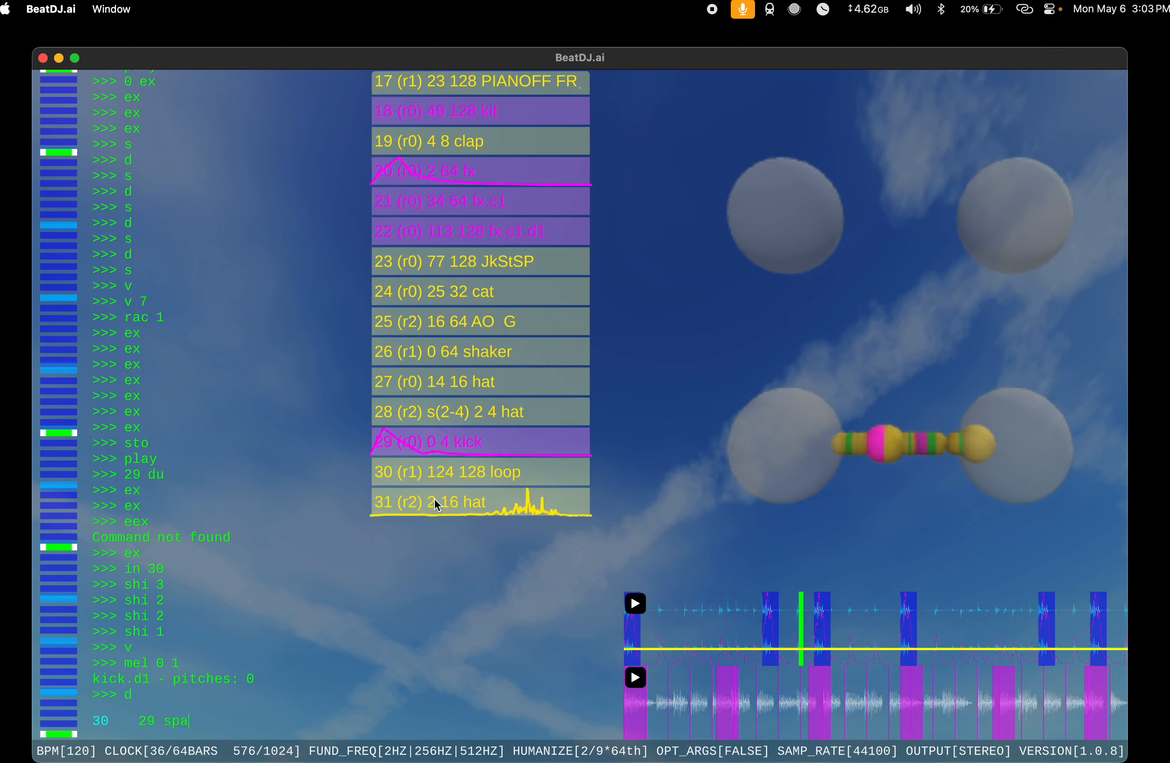
{"action": "type", "text": "0 "}
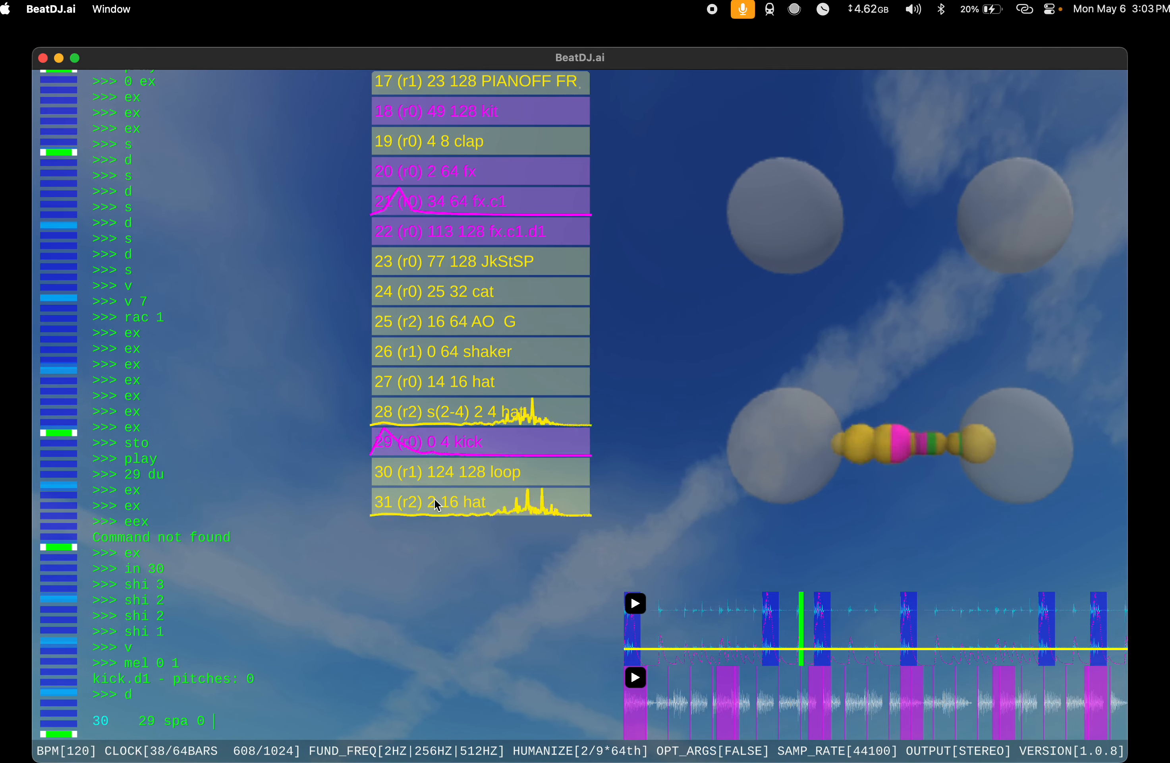
{"action": "type", "text": "60 64"}
{"action": "key", "text": "Return"}
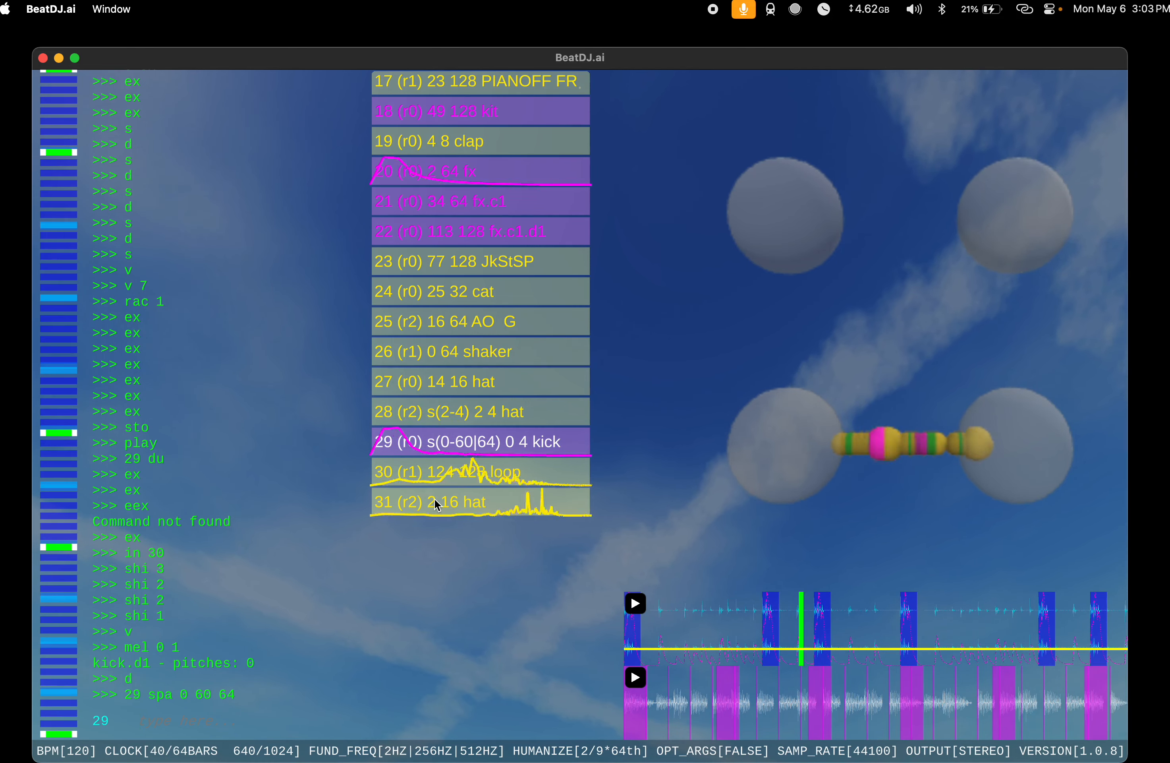
Step: Add a new instrument to the song with s
{"action": "type", "text": "s"}
{"action": "key", "text": "Return"}
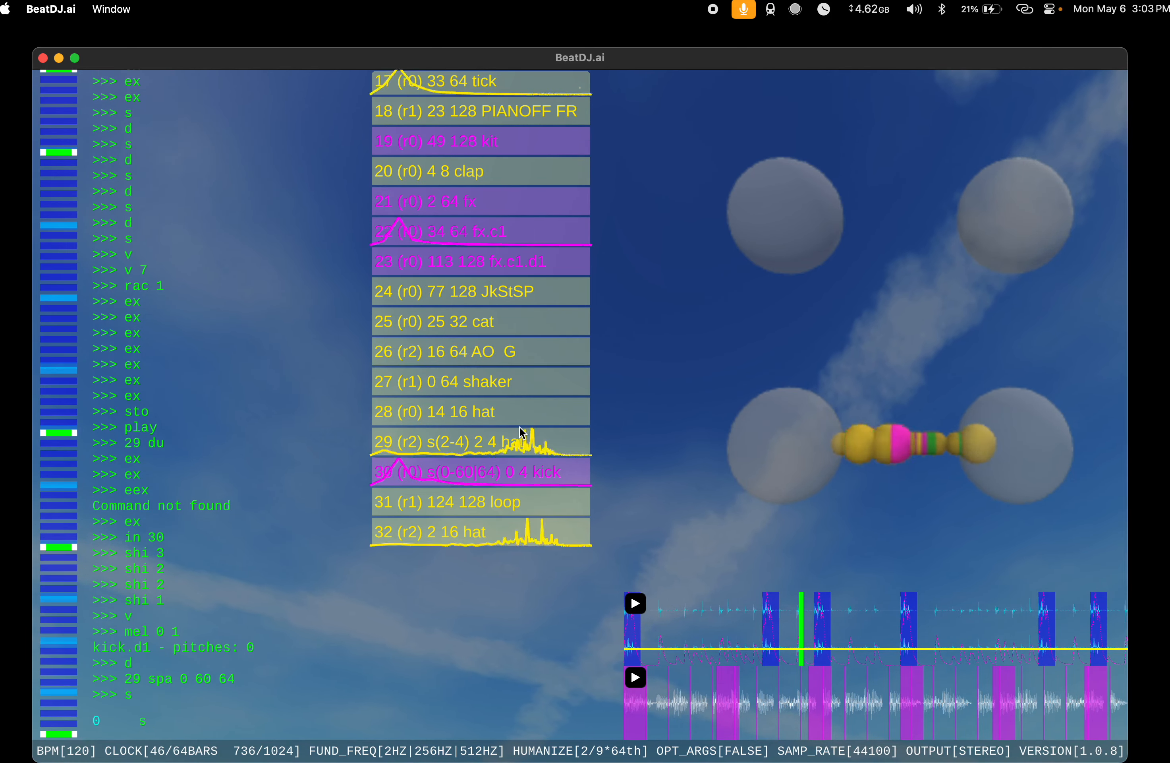
Step: Recall the earlier span command and set the span of the hat at index 29 to 0 56 64
{"action": "key", "text": "Up"}
{"action": "key", "text": "Up"}
{"action": "key", "text": "Left"}
{"action": "key", "text": "Left"}
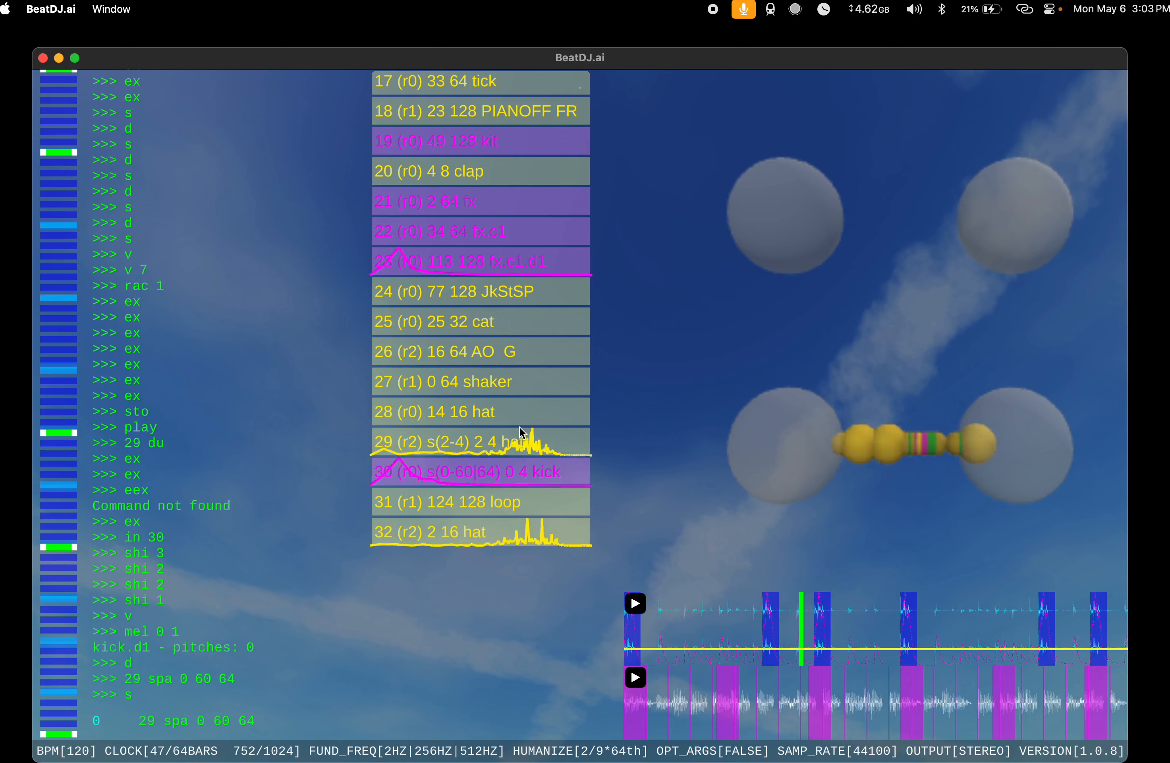
{"action": "key", "text": "BackSpace"}
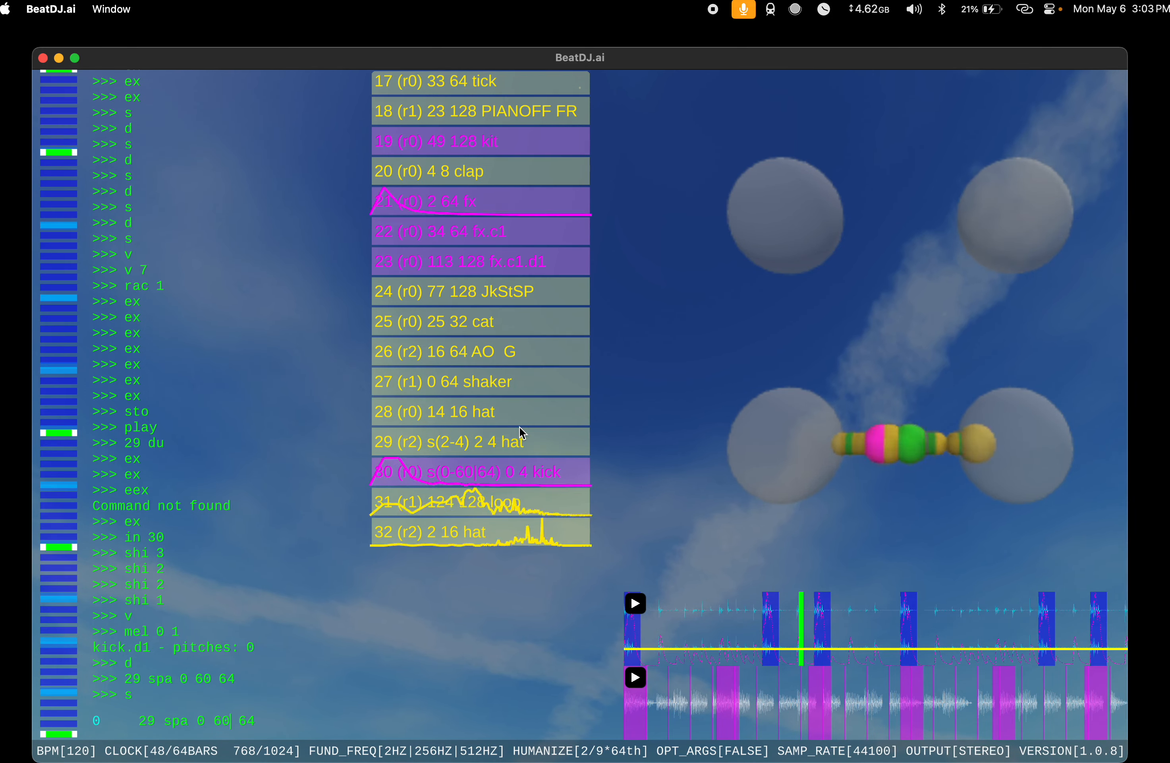
{"action": "type", "text": "56"}
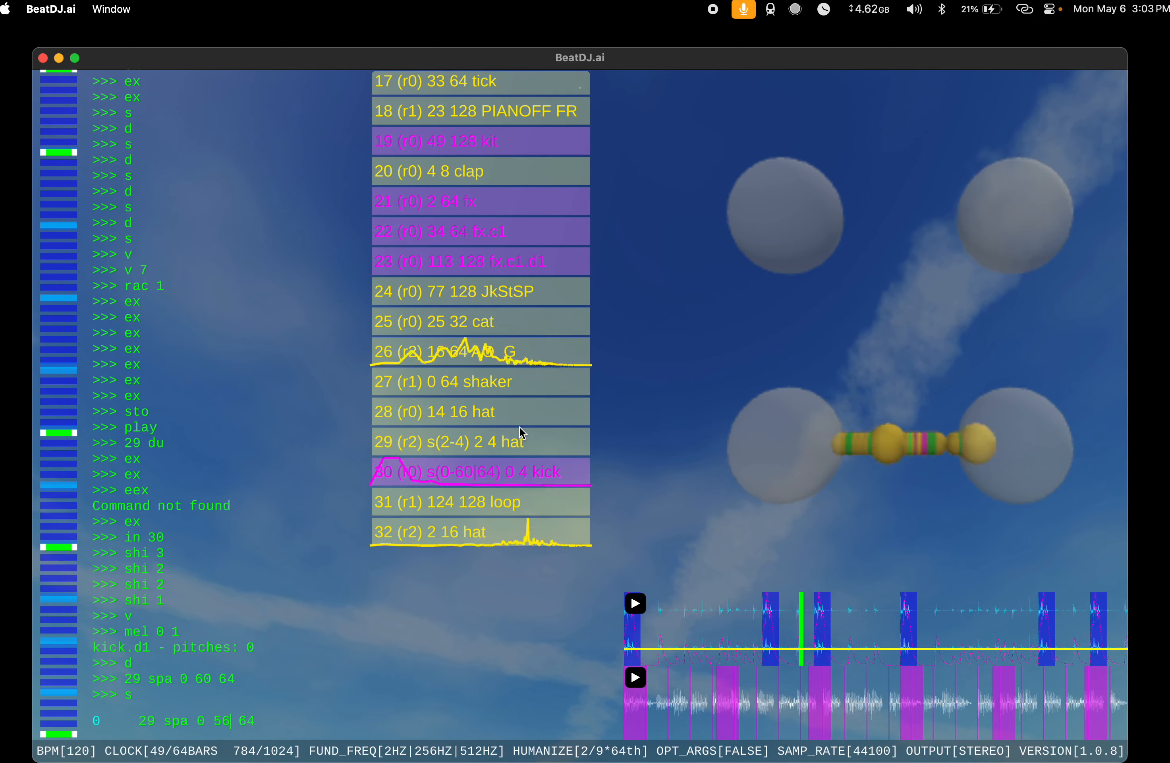
{"action": "key", "text": "Return"}
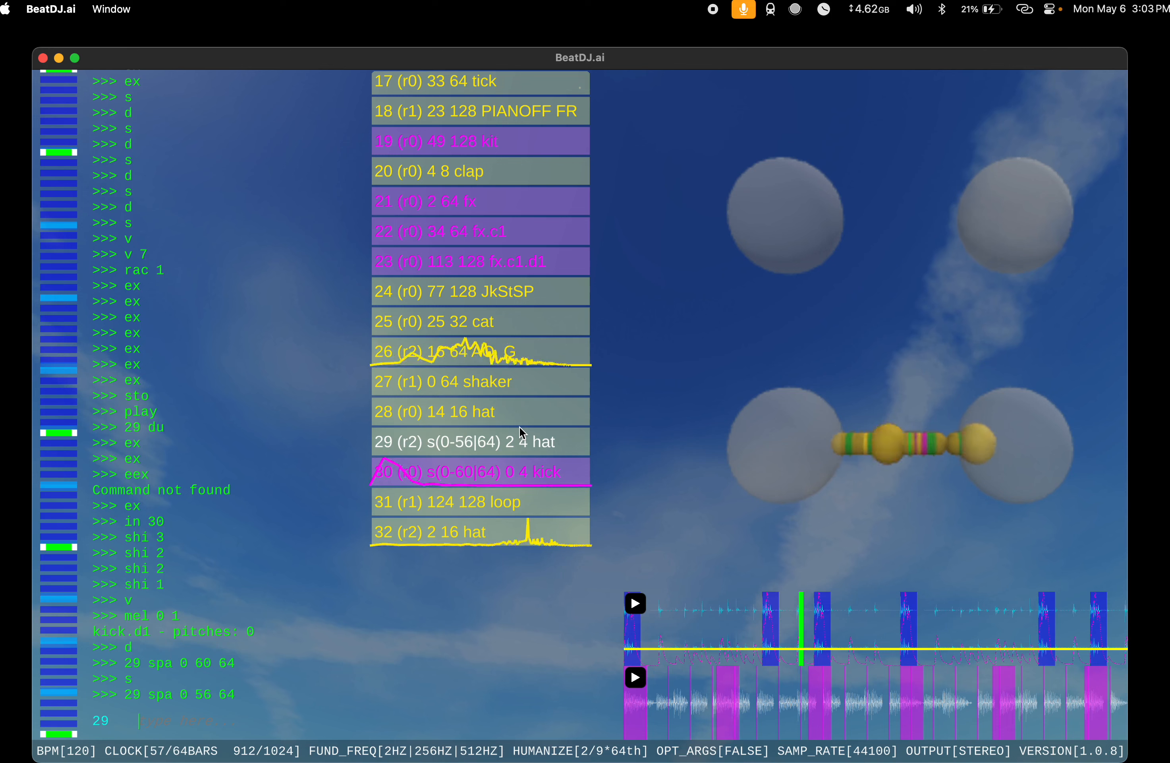
Step: Apply the same span, 0 56 64, to the kick at index 30
{"action": "key", "text": "Up"}
{"action": "key", "text": "Left"}
{"action": "key", "text": "Left"}
{"action": "key", "text": "Left"}
{"action": "key", "text": "Left"}
{"action": "key", "text": "Left"}
{"action": "key", "text": "Left"}
{"action": "key", "text": "Left"}
{"action": "key", "text": "Left"}
{"action": "key", "text": "Left"}
{"action": "key", "text": "Left"}
{"action": "key", "text": "Left"}
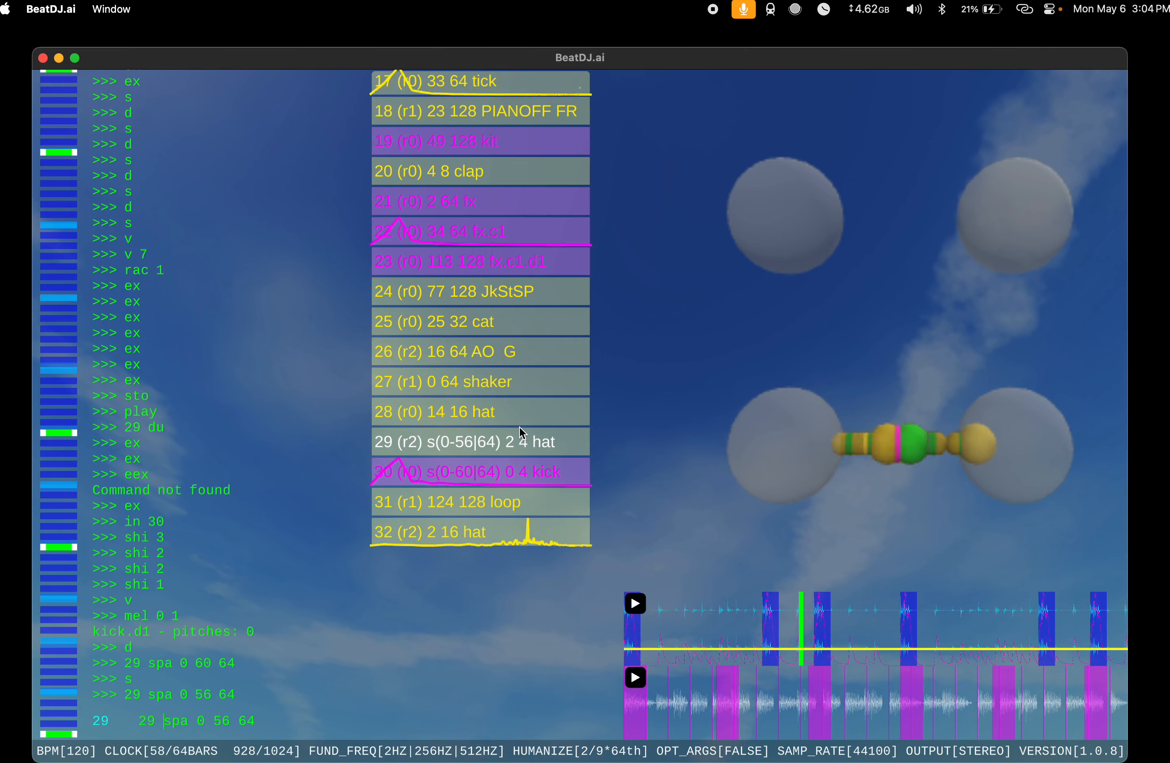
{"action": "key", "text": "BackSpace"}
{"action": "key", "text": "BackSpace"}
{"action": "type", "text": "30"}
{"action": "key", "text": "Return"}
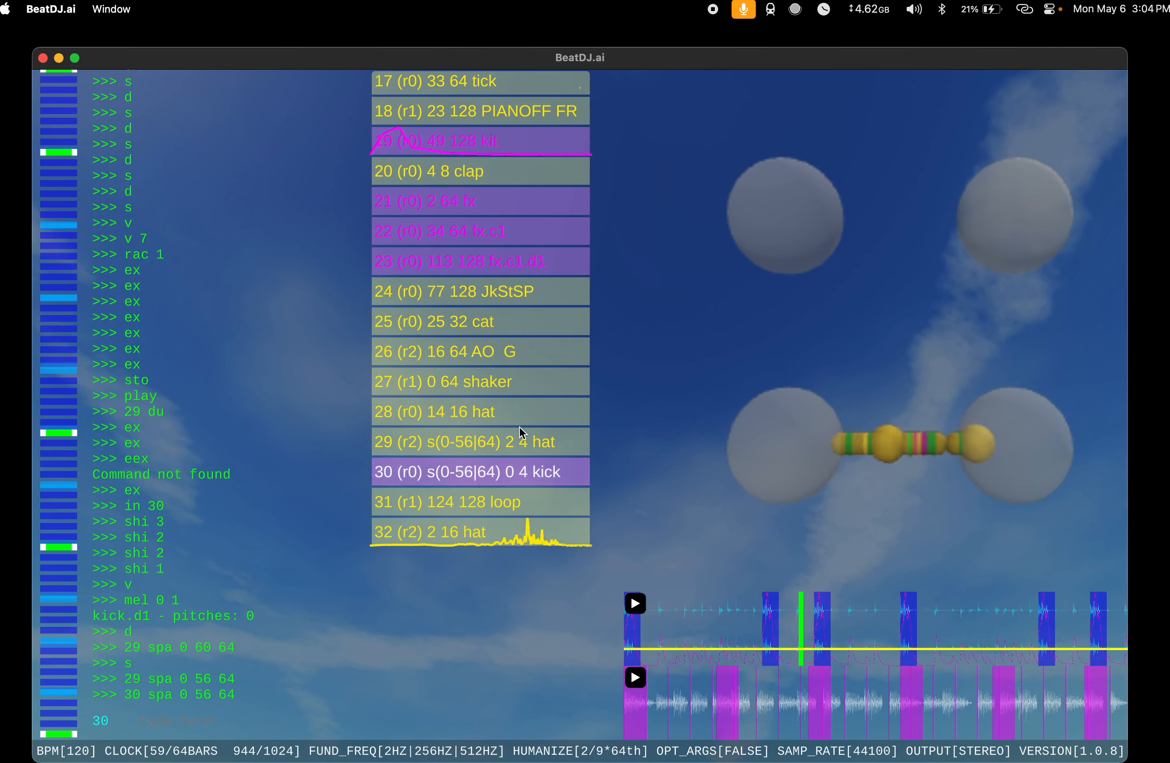
Step: Delete the newly added instrument at index 0 with 0 d
{"action": "type", "text": "0 d"}
{"action": "key", "text": "Return"}
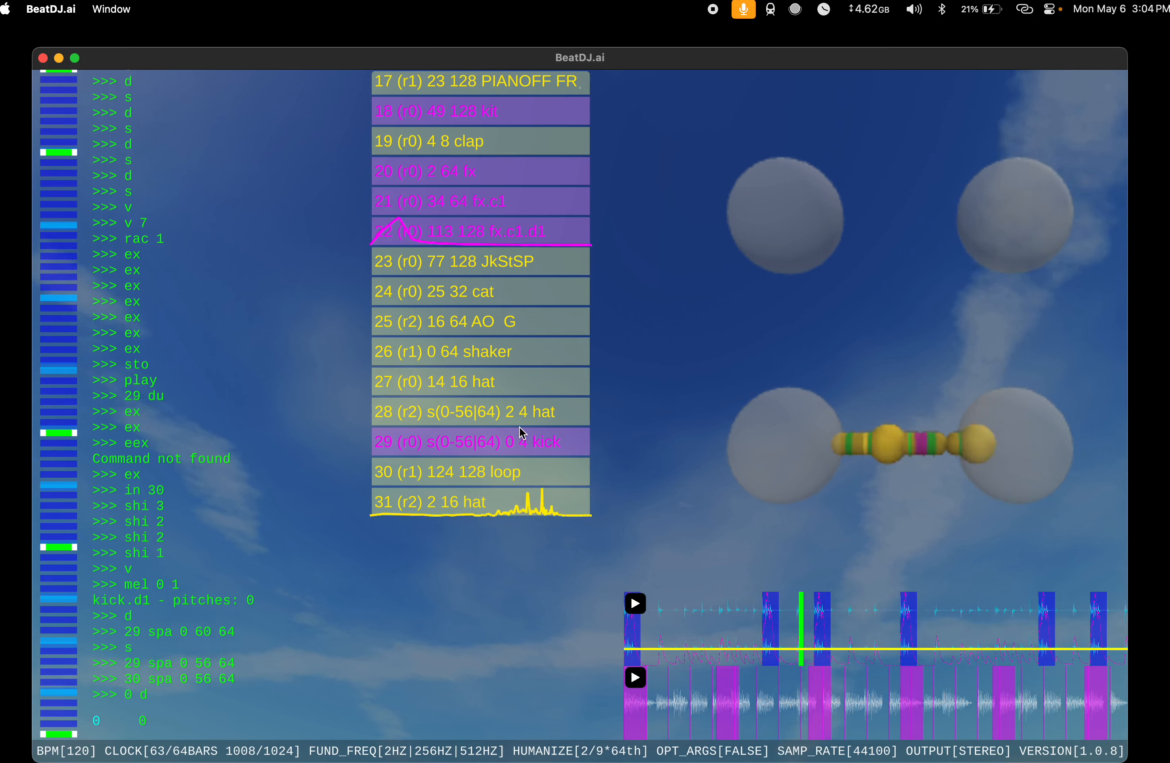
Step: Set the span of the kick at index 29 with spa 2 4 4
{"action": "type", "text": "0 spa"}
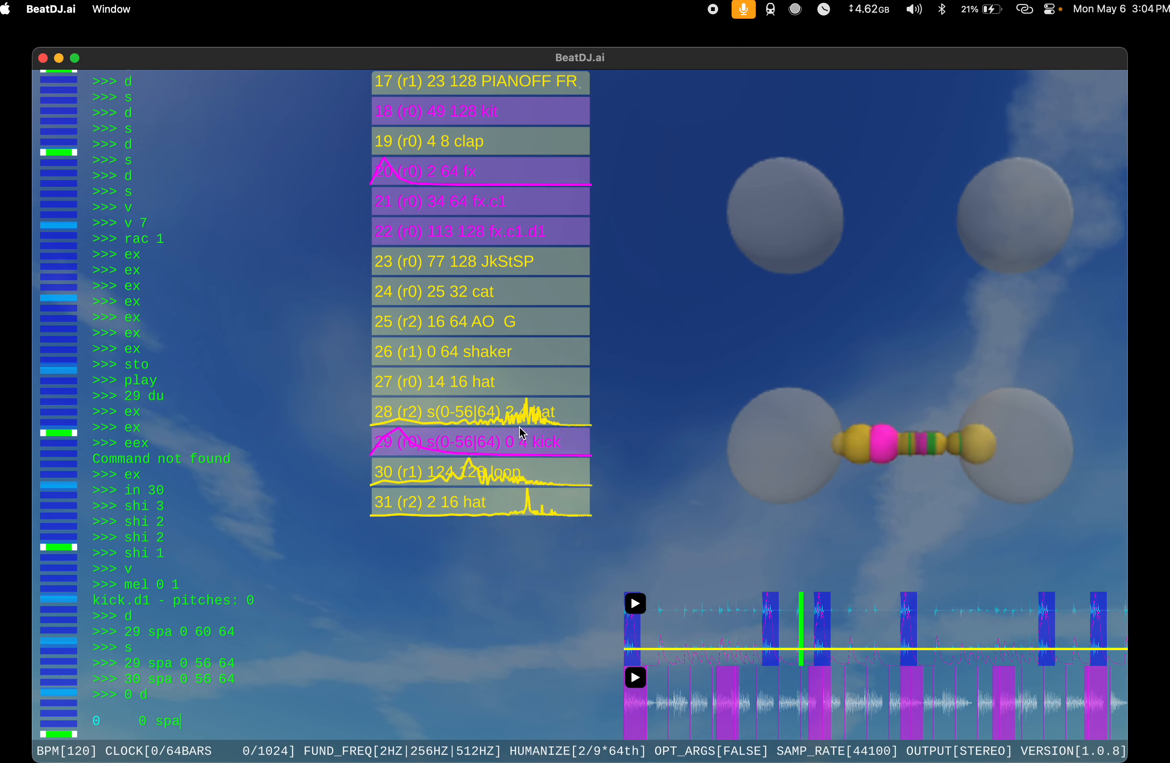
{"action": "key", "text": "super+a"}
{"action": "key", "text": "BackSpace"}
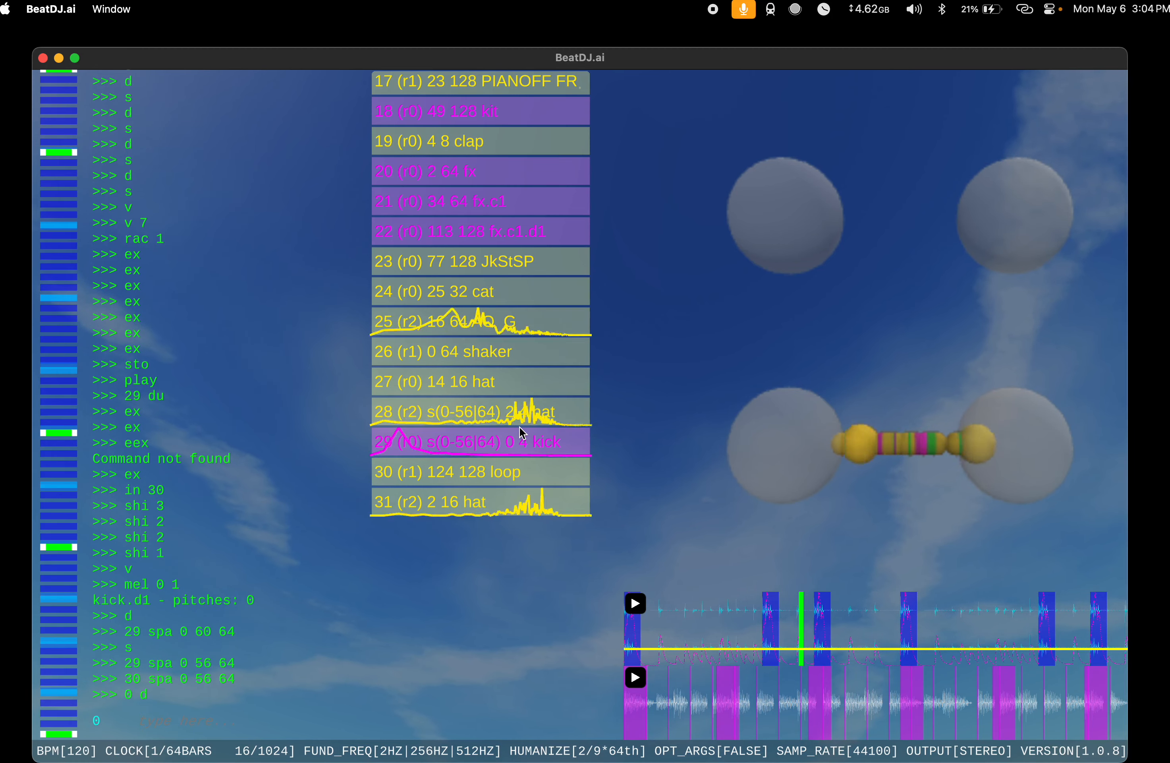
{"action": "type", "text": "29 spa 2 4 4"}
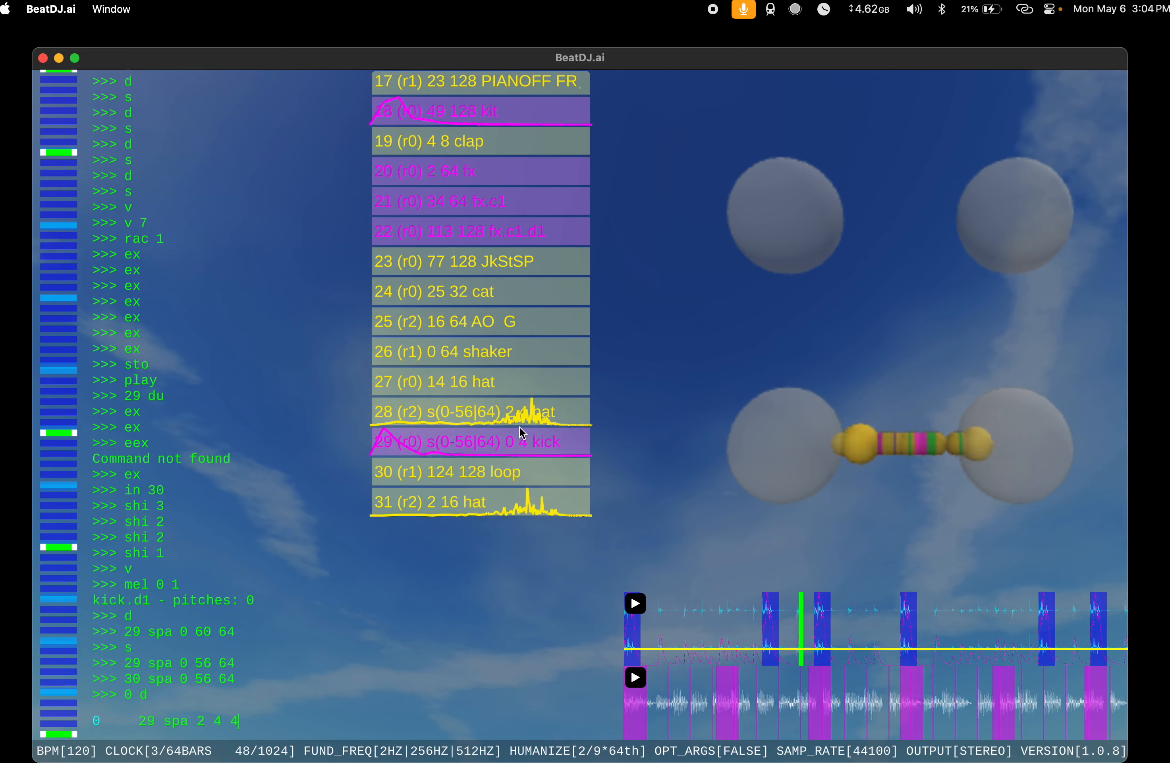
{"action": "key", "text": "Return"}
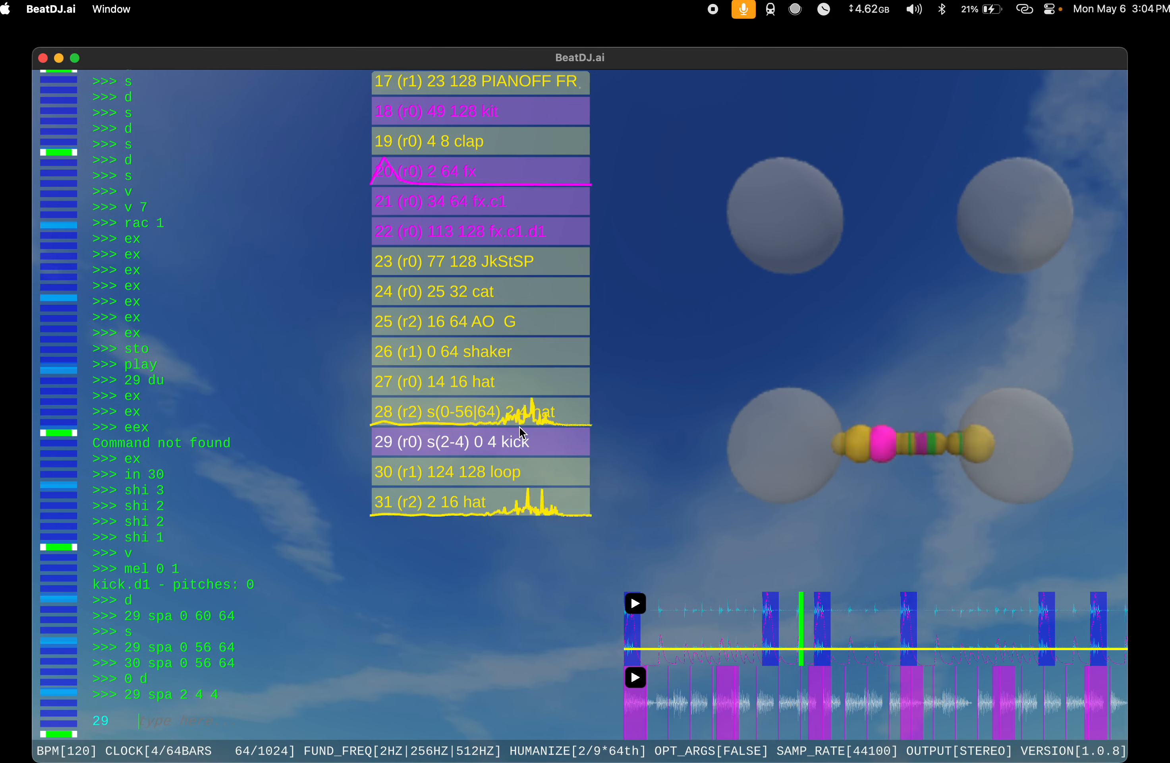
Step: Set the span of the loop at index 30 with spa 0 56 64
{"action": "type", "text": "29 spa 2 4 4"}
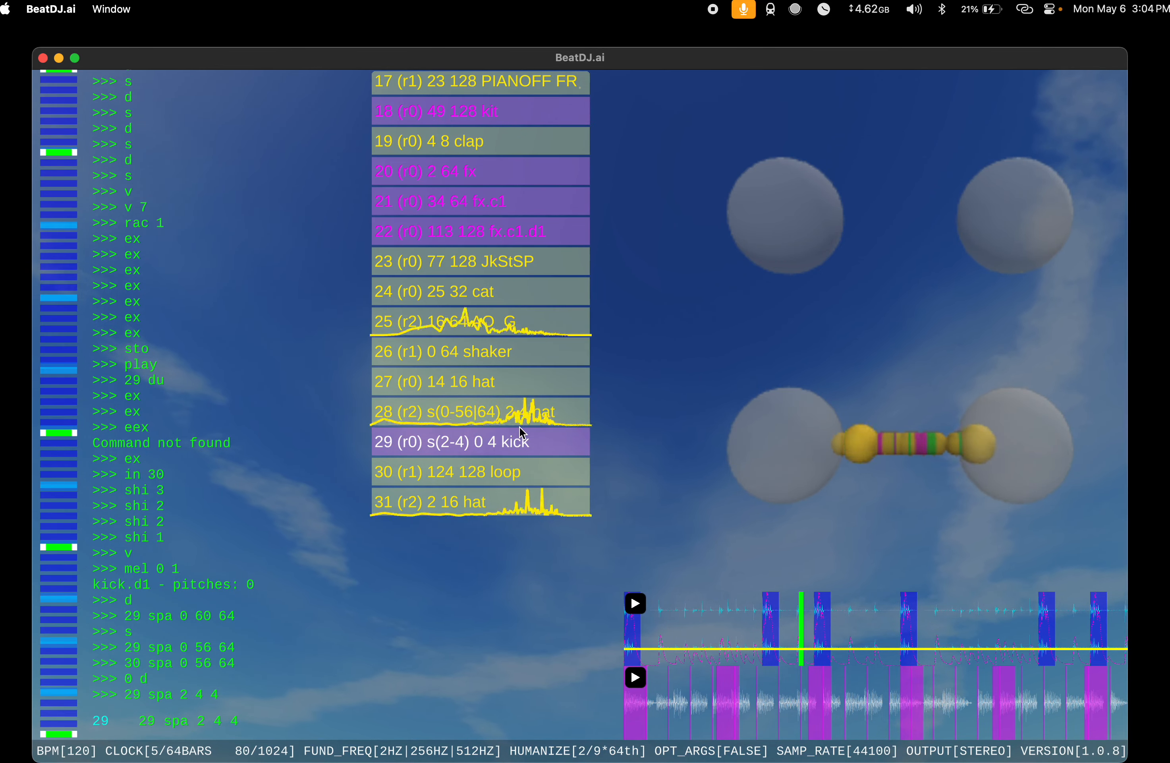
{"action": "key", "text": "BackSpace"}
{"action": "key", "text": "BackSpace"}
{"action": "key", "text": "BackSpace"}
{"action": "key", "text": "BackSpace"}
{"action": "key", "text": "BackSpace"}
{"action": "key", "text": "BackSpace"}
{"action": "key", "text": "BackSpace"}
{"action": "key", "text": "BackSpace"}
{"action": "key", "text": "BackSpace"}
{"action": "key", "text": "BackSpace"}
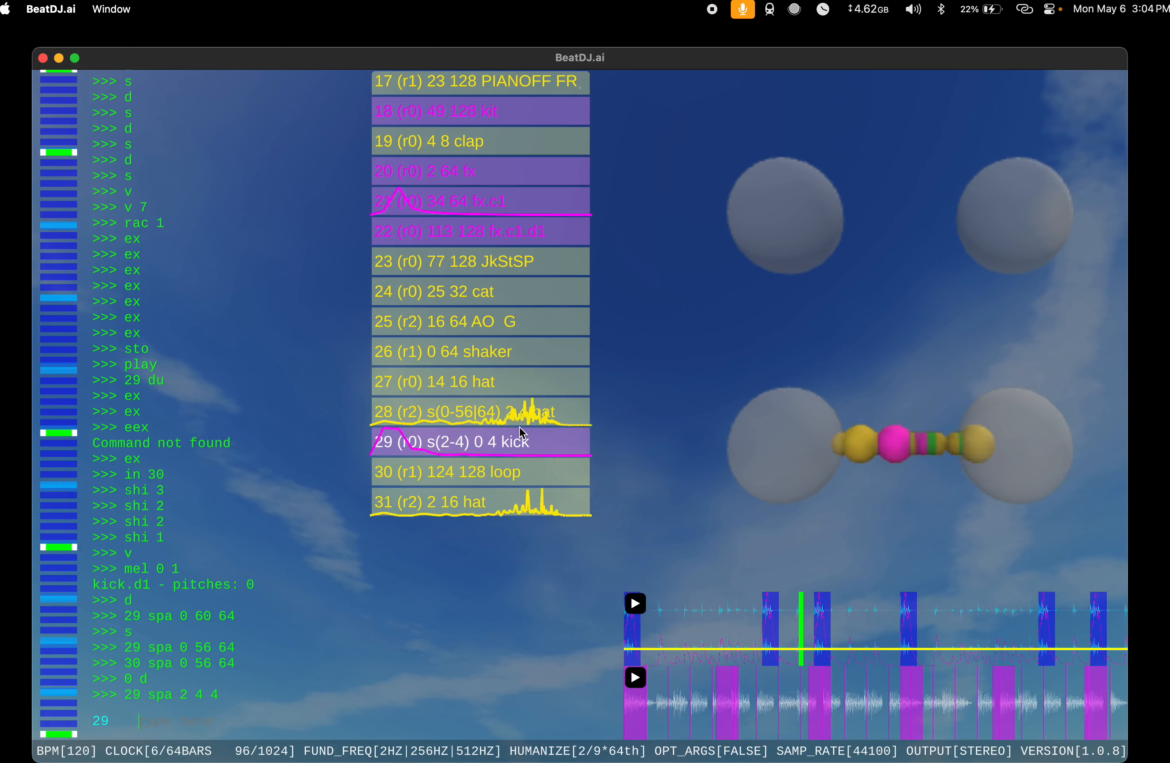
{"action": "type", "text": "30 spa "}
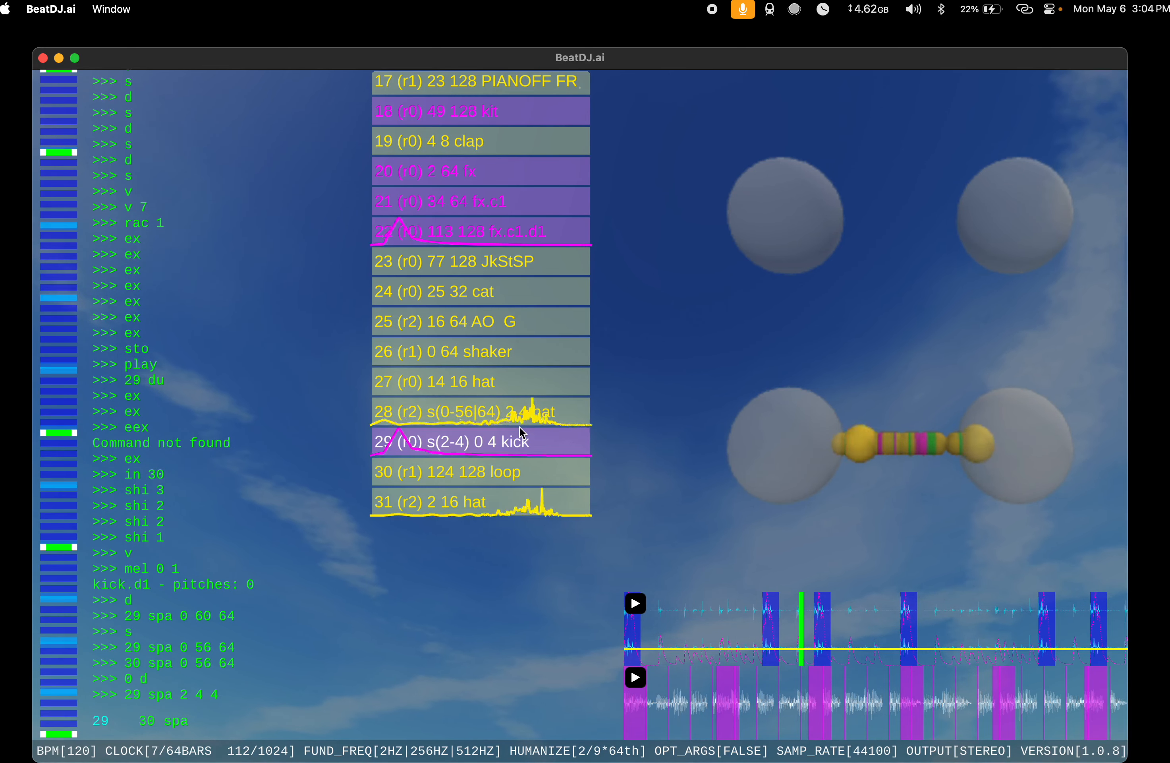
{"action": "type", "text": "0 56 64"}
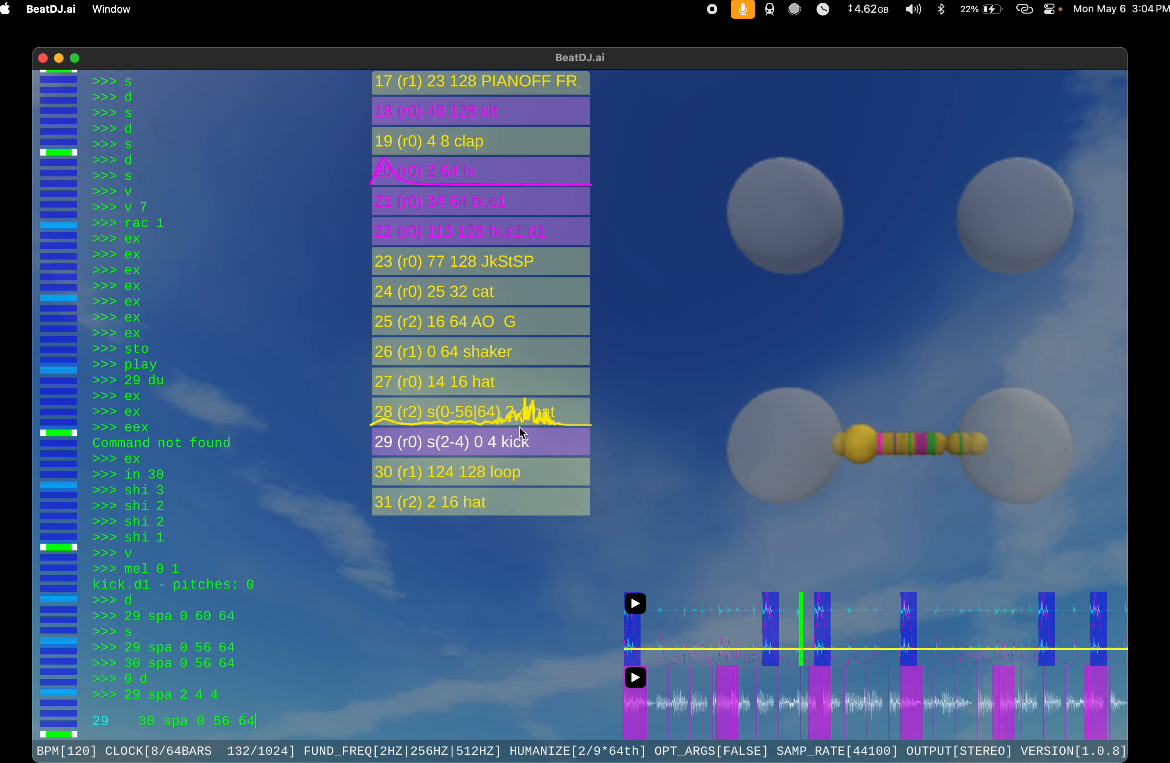
{"action": "key", "text": "Return"}
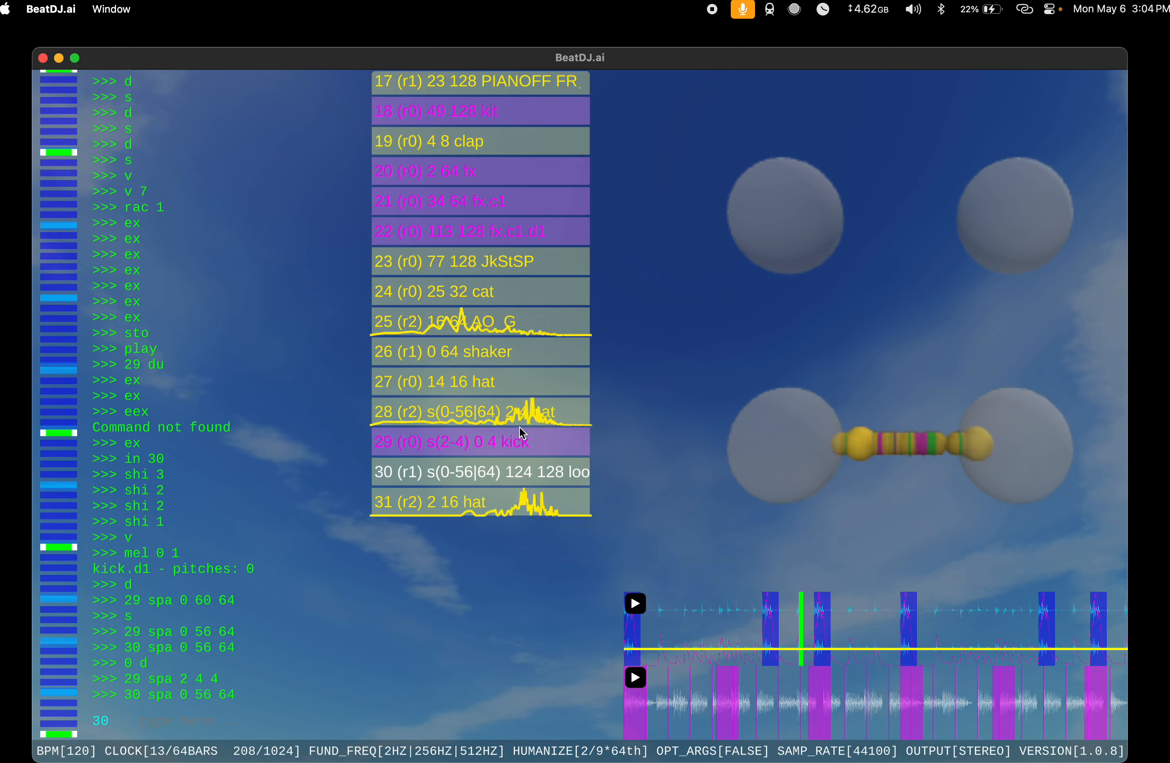
Step: Set the span of the loop at index 30 to 0 128 128 and extend its length to 256 with ex
{"action": "type", "text": "spa 0 18"}
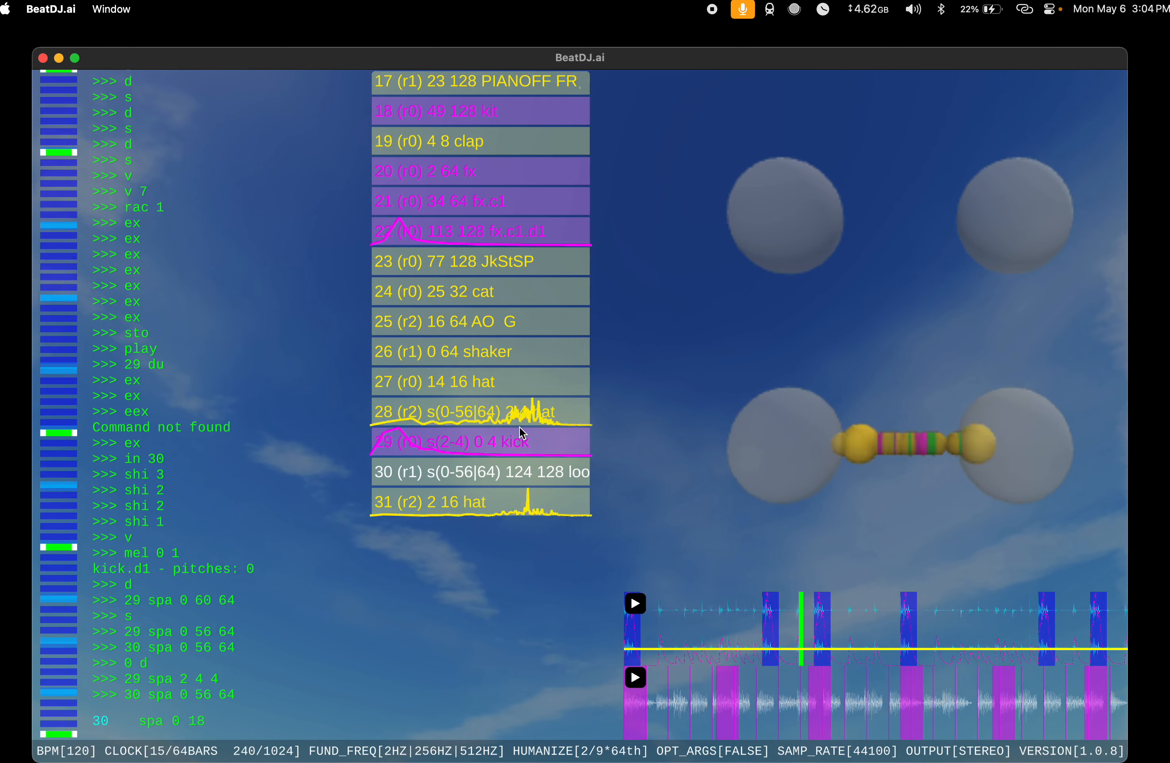
{"action": "key", "text": "BackSpace"}
{"action": "type", "text": "28"}
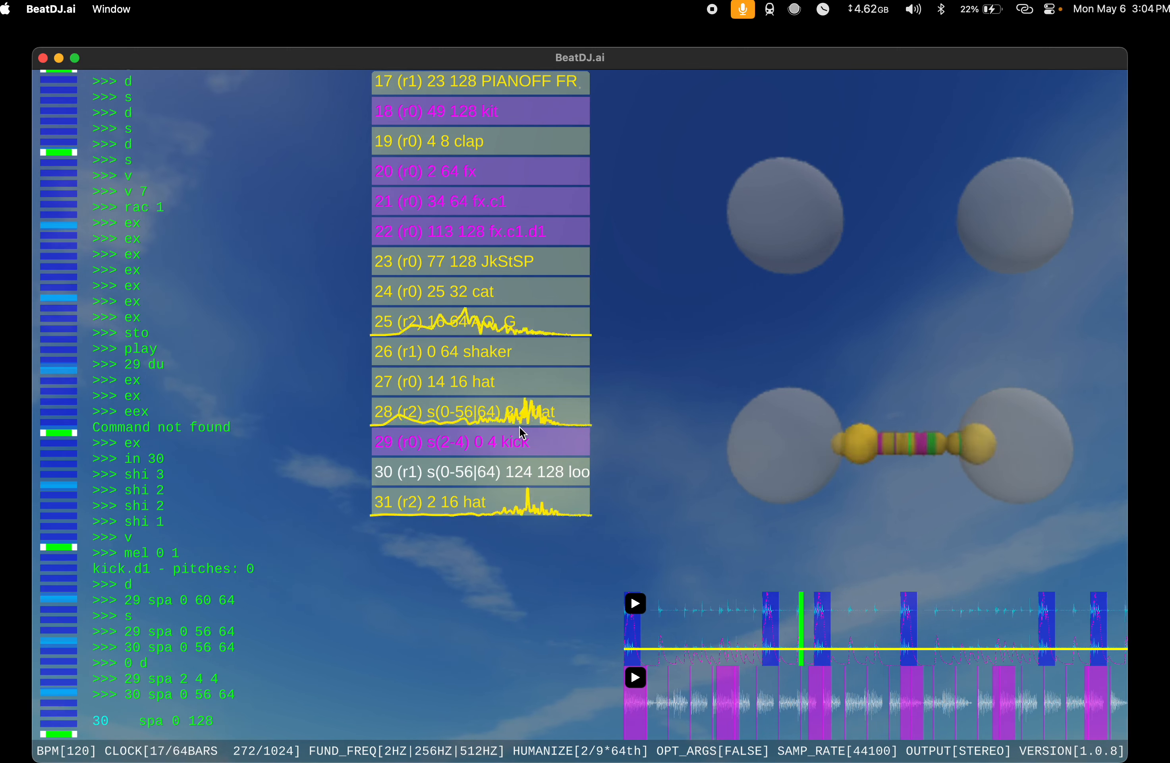
{"action": "type", "text": " 128"}
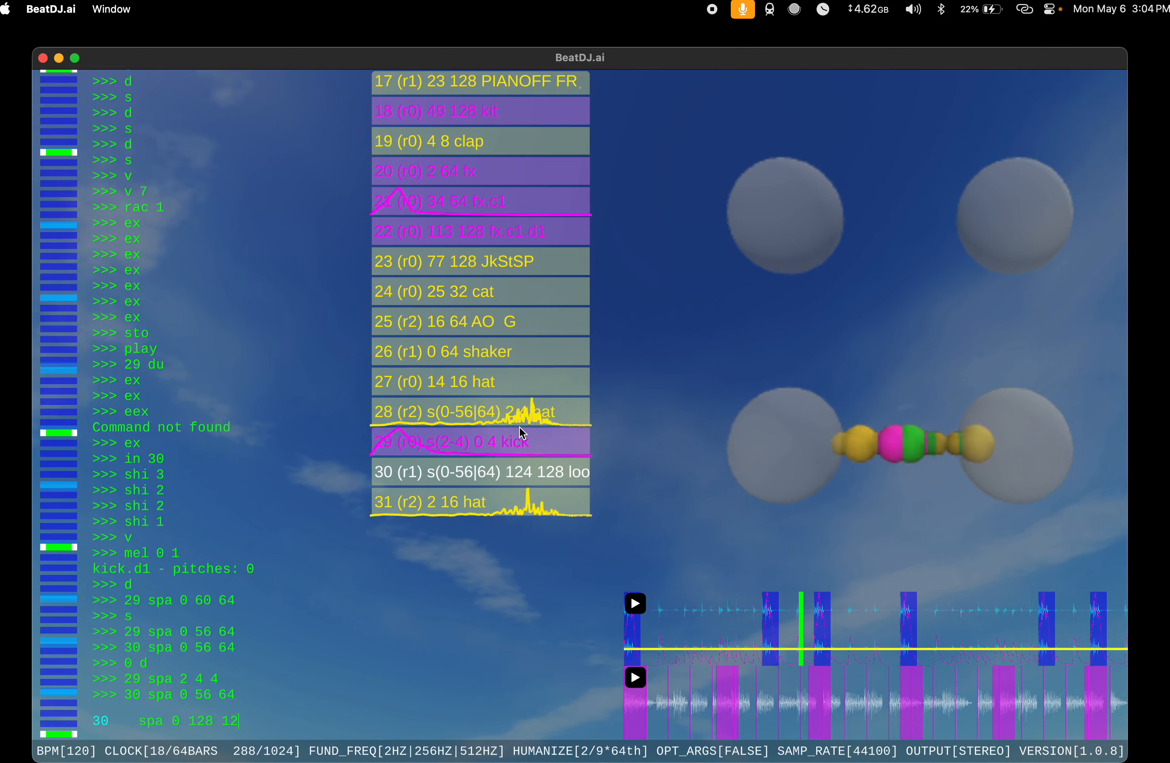
{"action": "key", "text": "Return"}
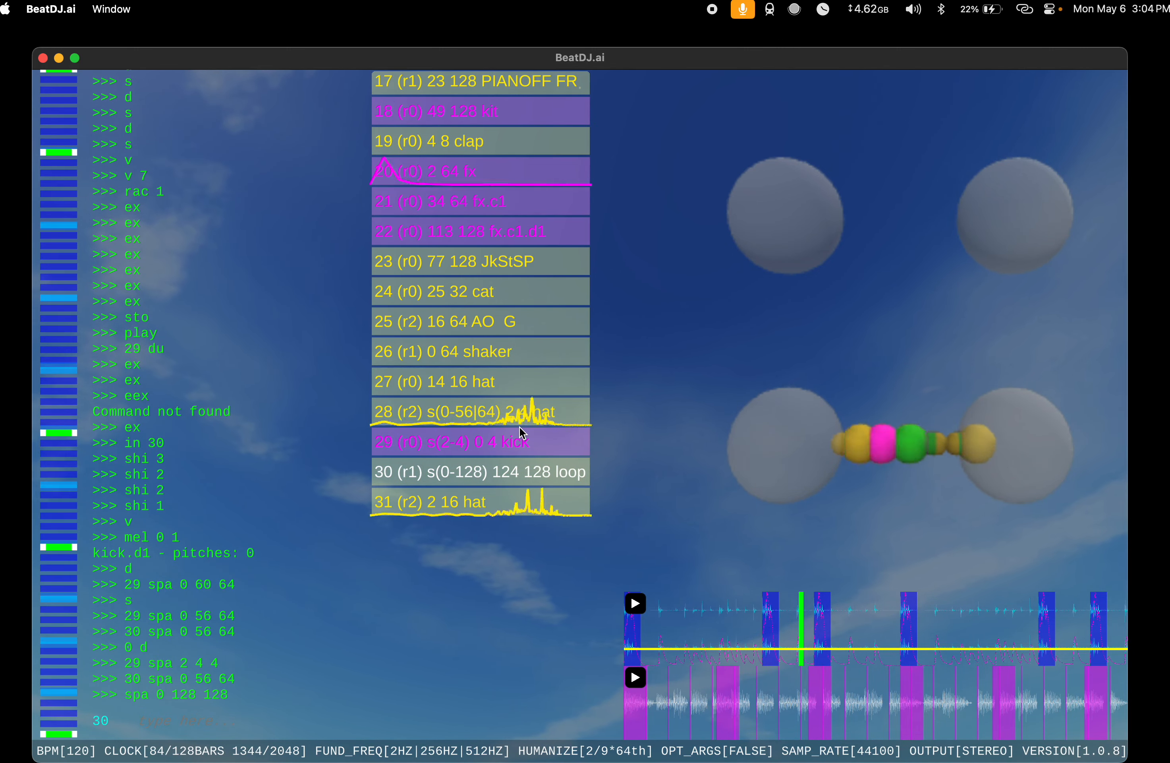
{"action": "type", "text": "ex"}
{"action": "key", "text": "Return"}
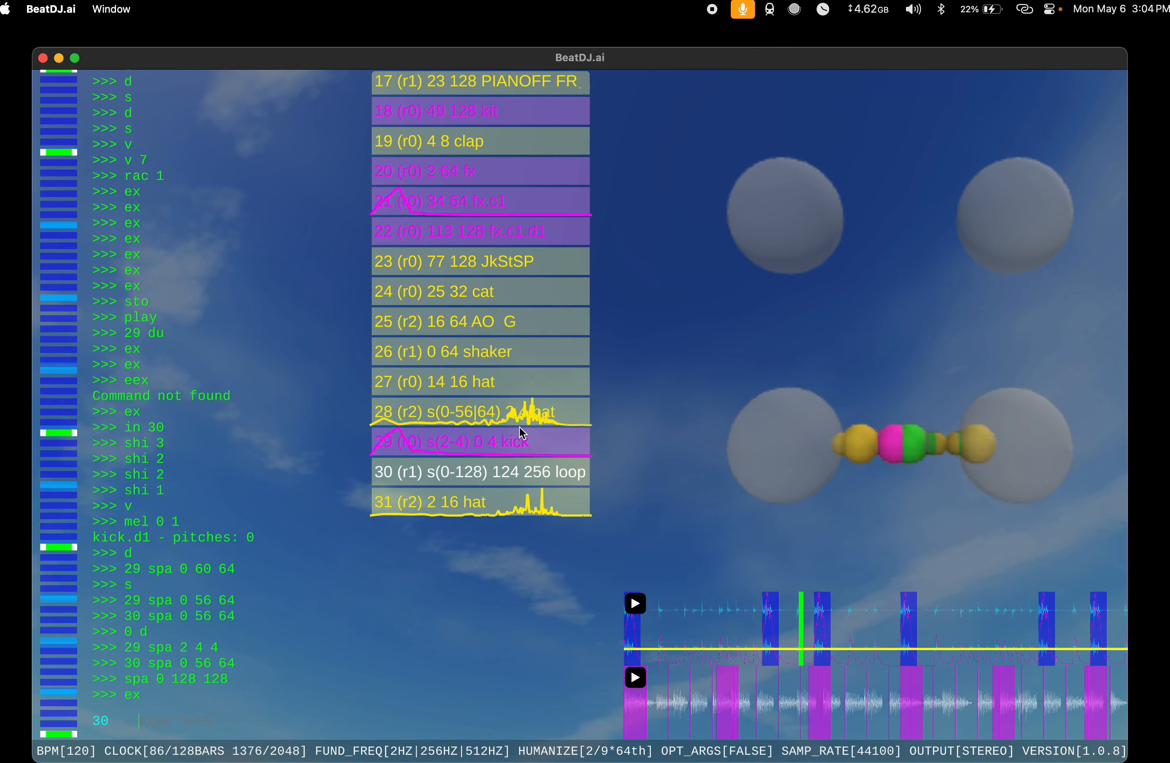
Step: Set the span of the kick at index 29 to 0 56 64 with spa
{"action": "type", "text": "29 s"}
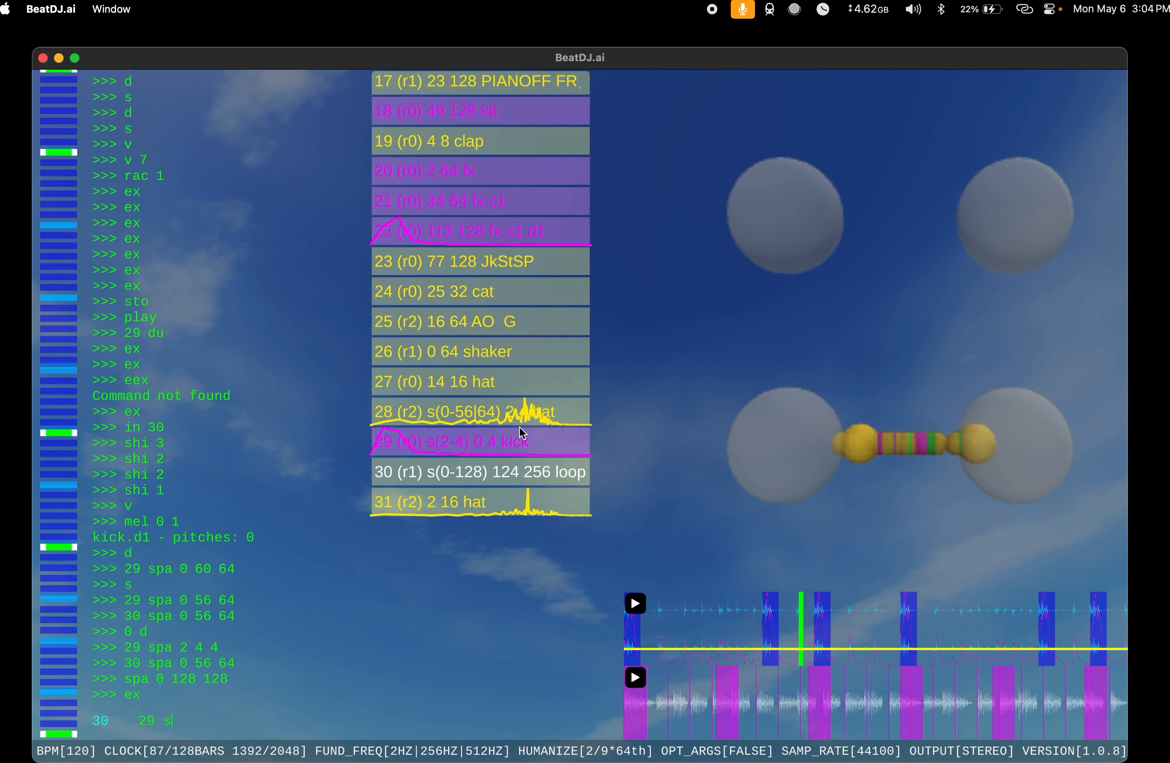
{"action": "type", "text": "pa 0 56 "}
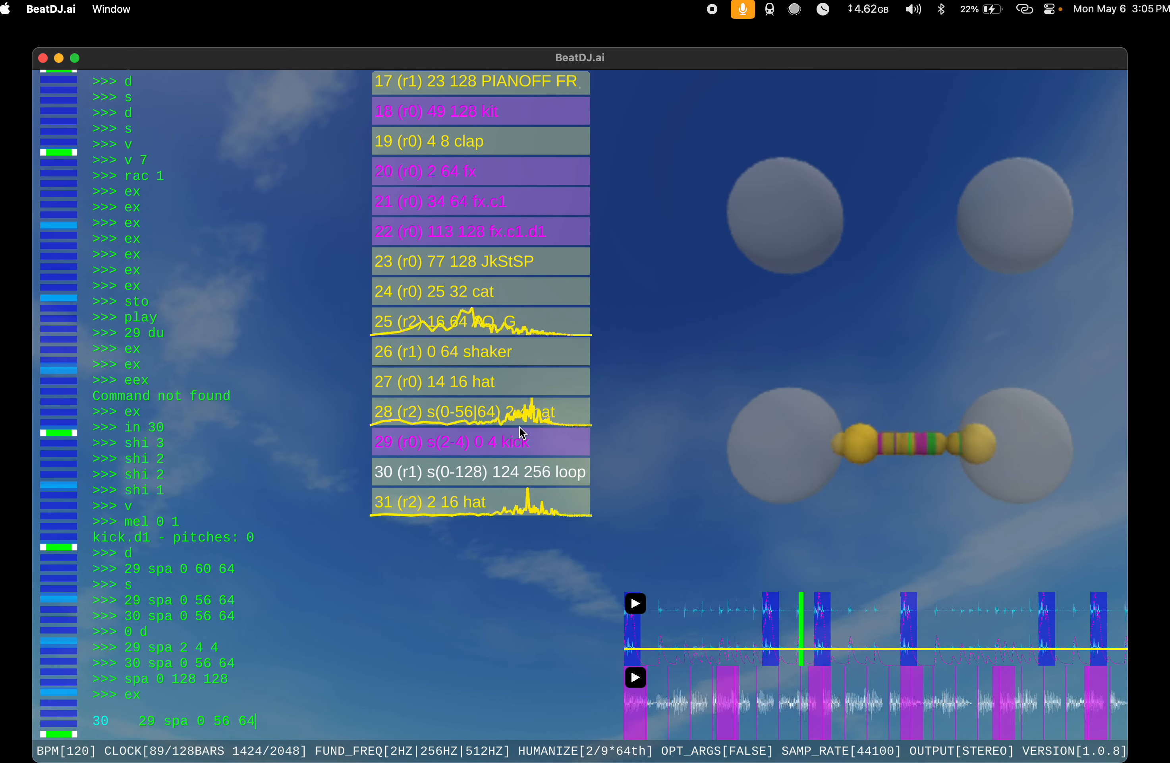
{"action": "type", "text": "64"}
{"action": "key", "text": "Return"}
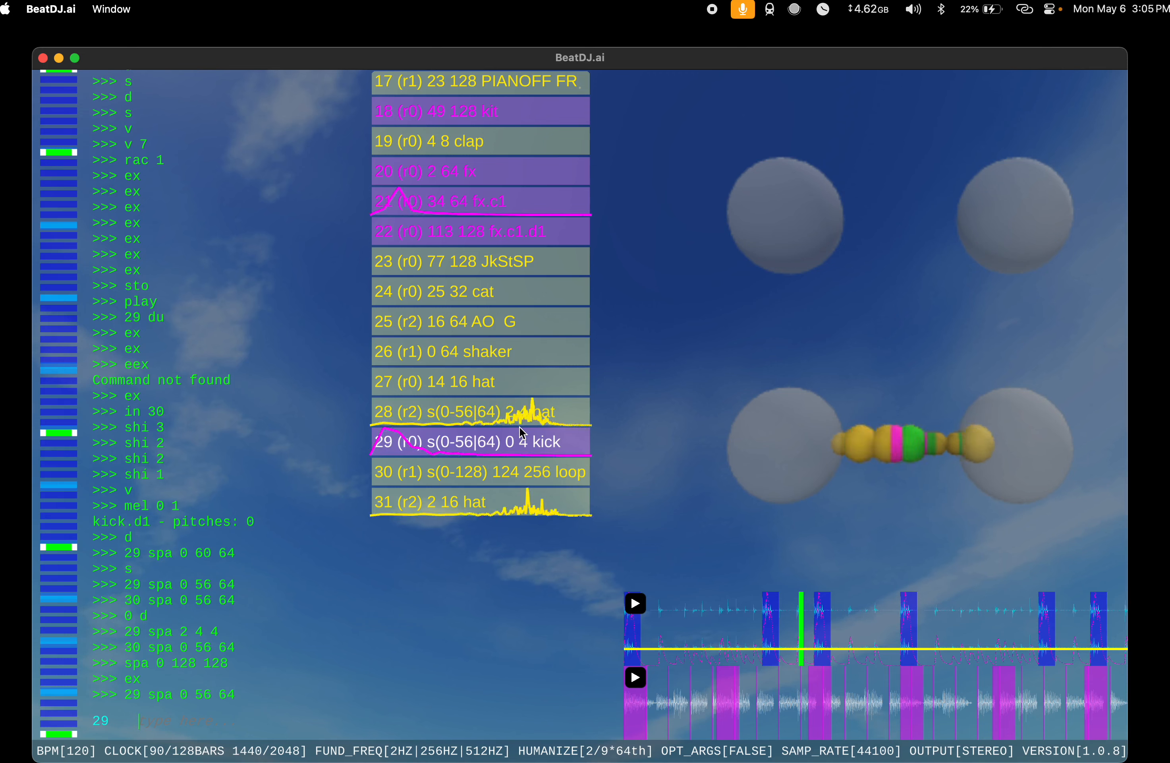
Step: Set the span of the hat at index 28 with spa 2 4 4
{"action": "type", "text": "28 "}
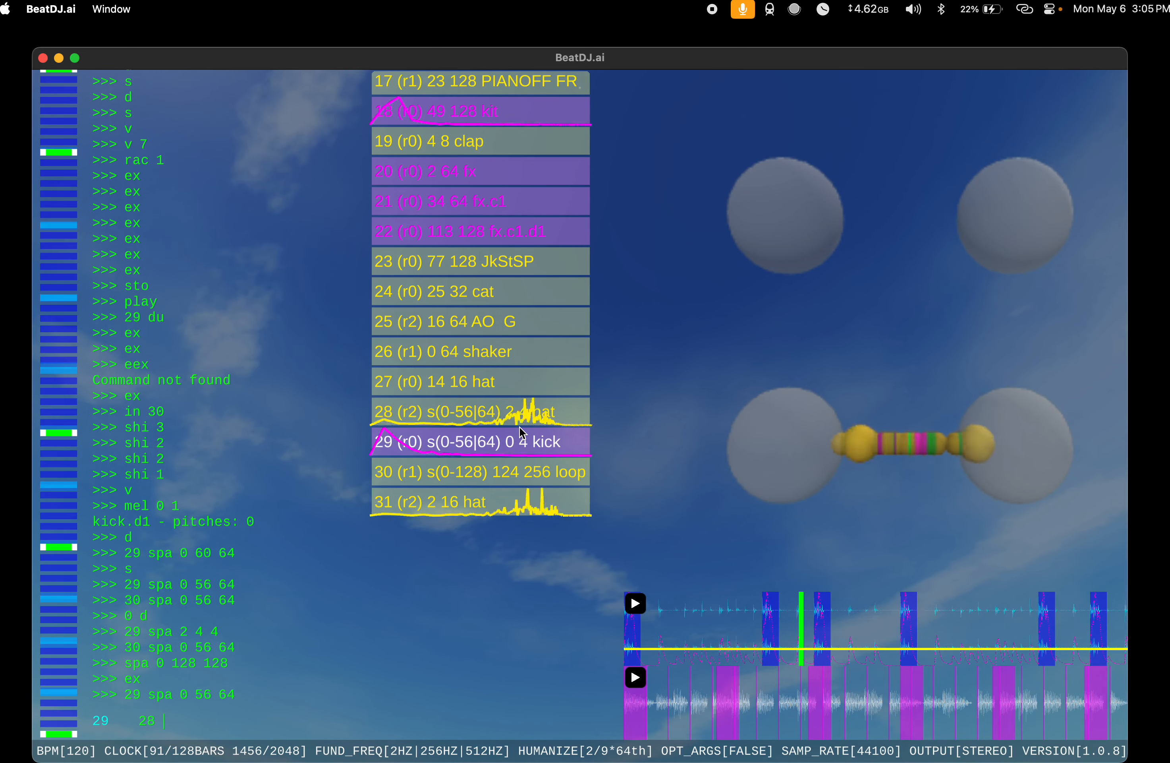
{"action": "type", "text": "spa 2 4 4"}
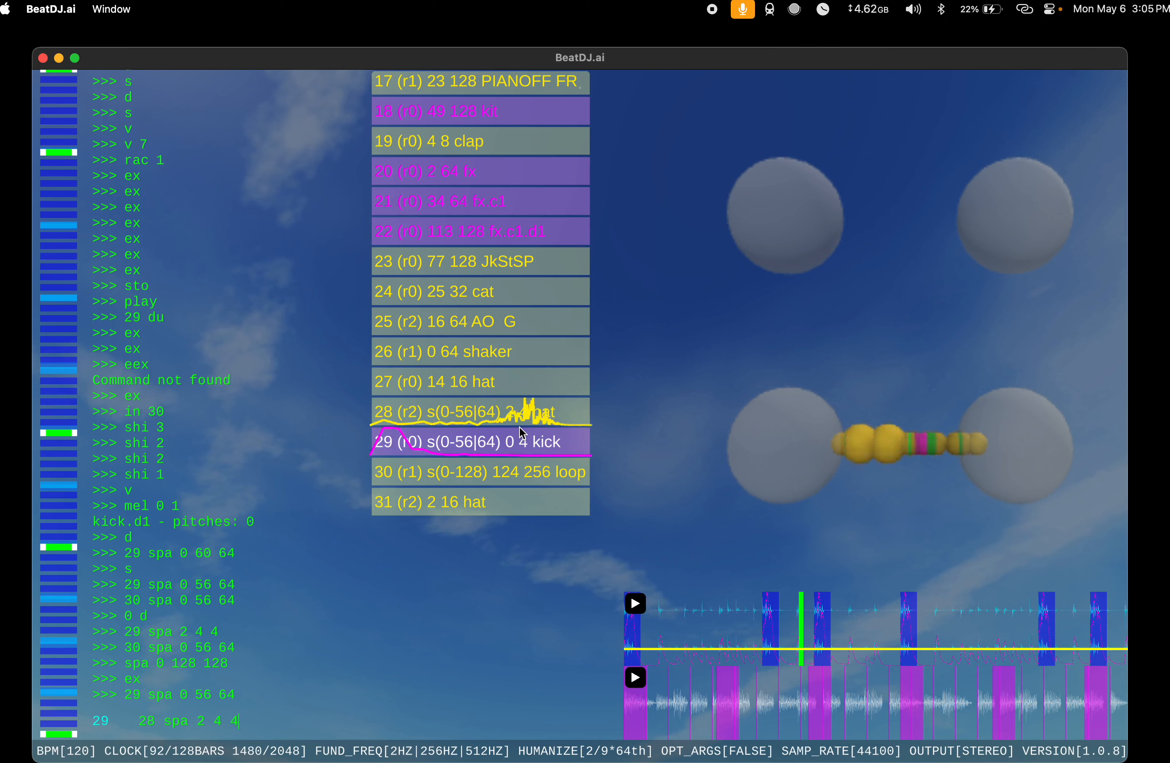
{"action": "key", "text": "Return"}
Step: Stop playback with sto and restart the song from the beginning with pla
{"action": "type", "text": "sto"}
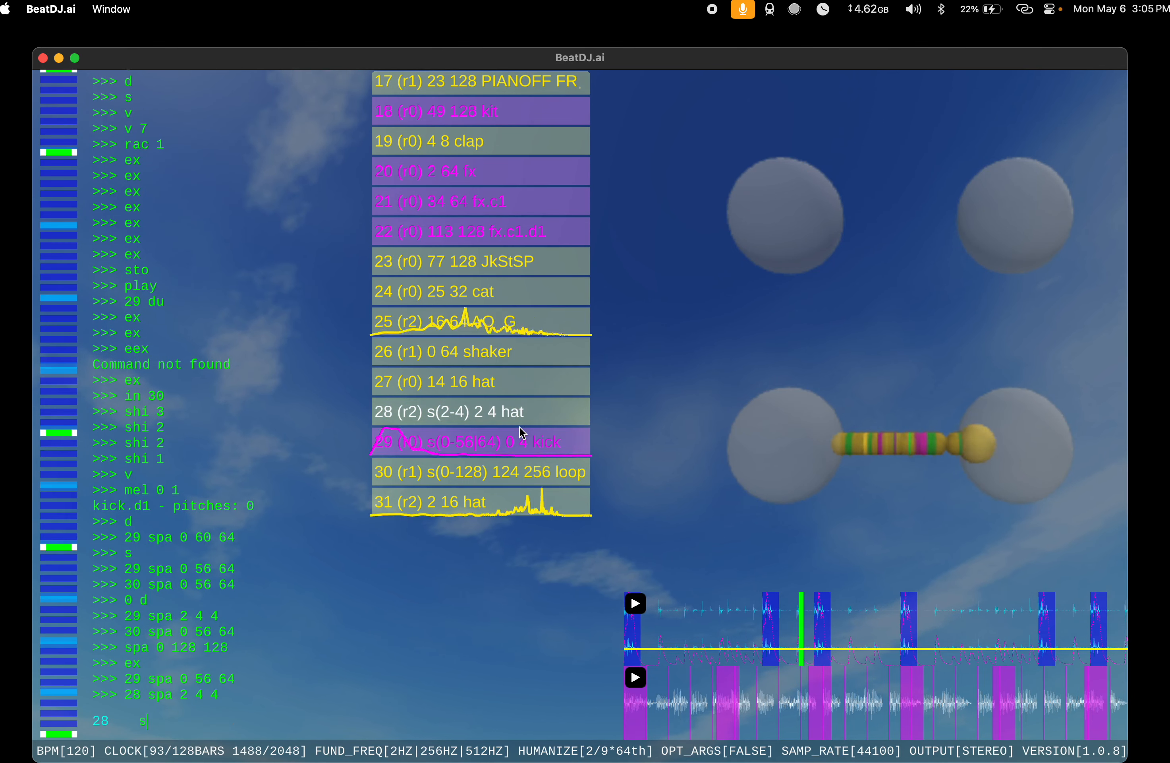
{"action": "key", "text": "Return"}
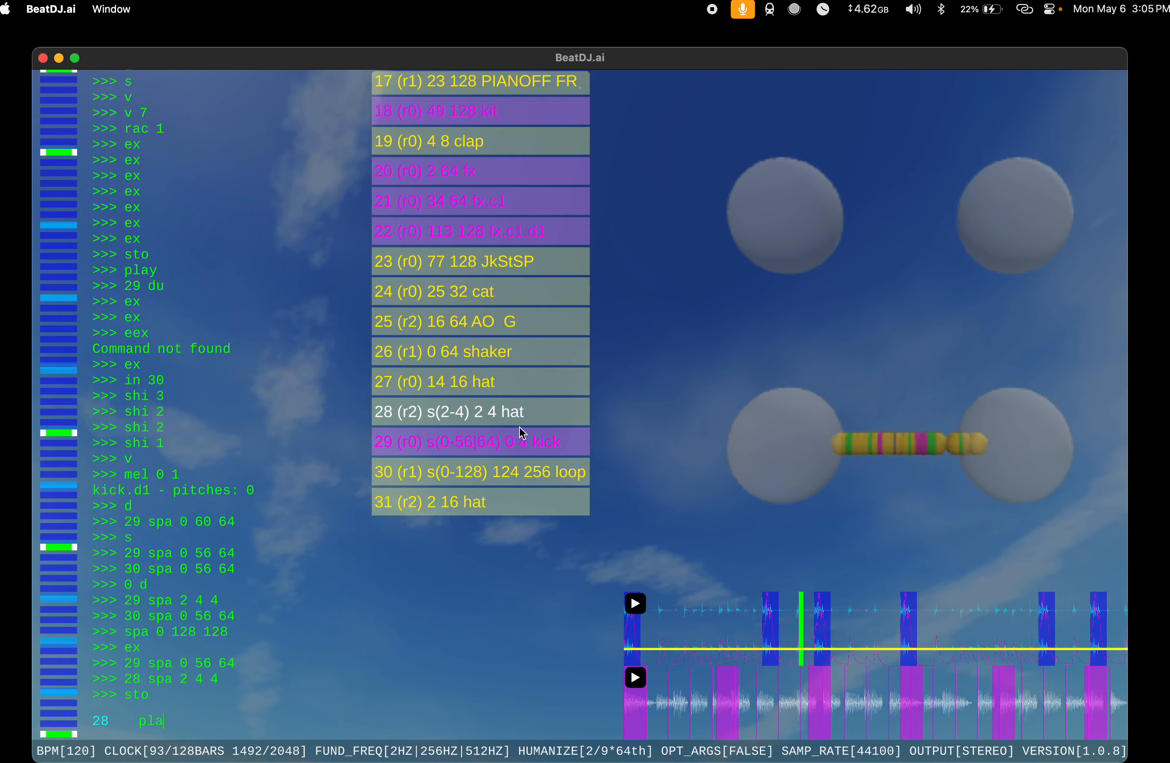
{"action": "scroll", "coordinate": [519, 426], "scroll_direction": "up", "scroll_amount": 5}
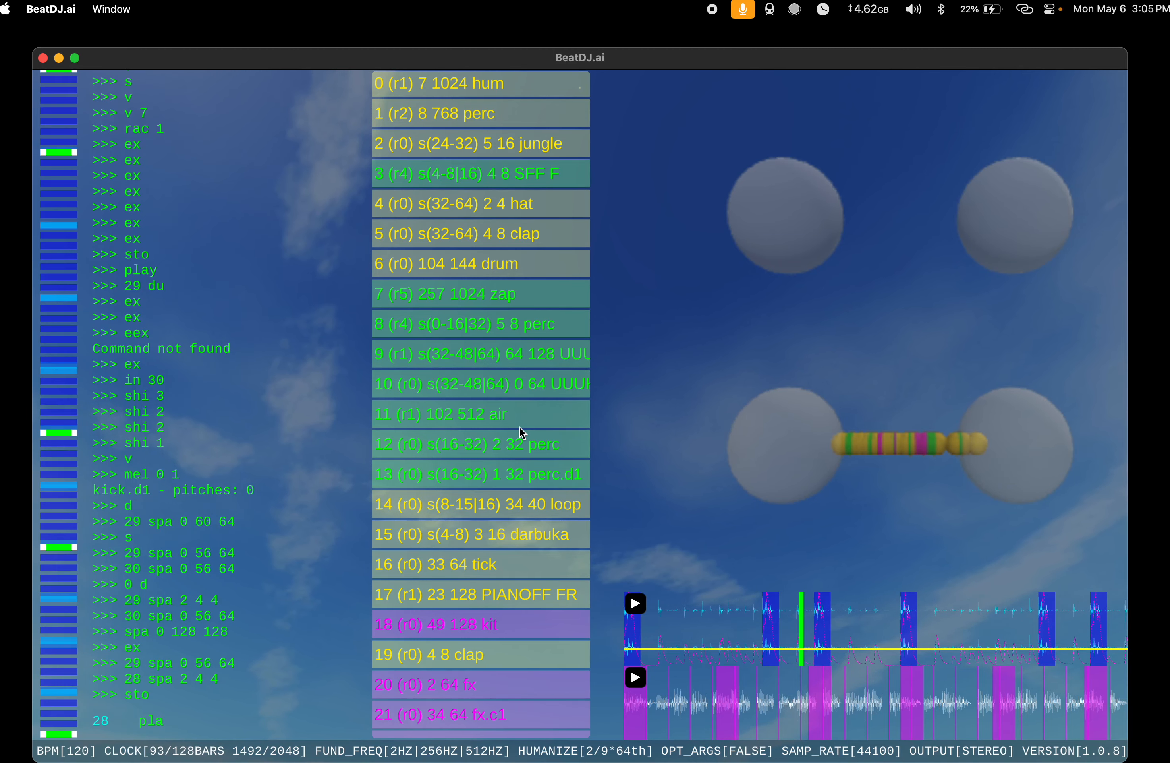
{"action": "scroll", "coordinate": [520, 426], "scroll_direction": "down", "scroll_amount": 5}
{"action": "scroll", "coordinate": [519, 426], "scroll_direction": "up", "scroll_amount": 5}
{"action": "key", "text": "Return"}
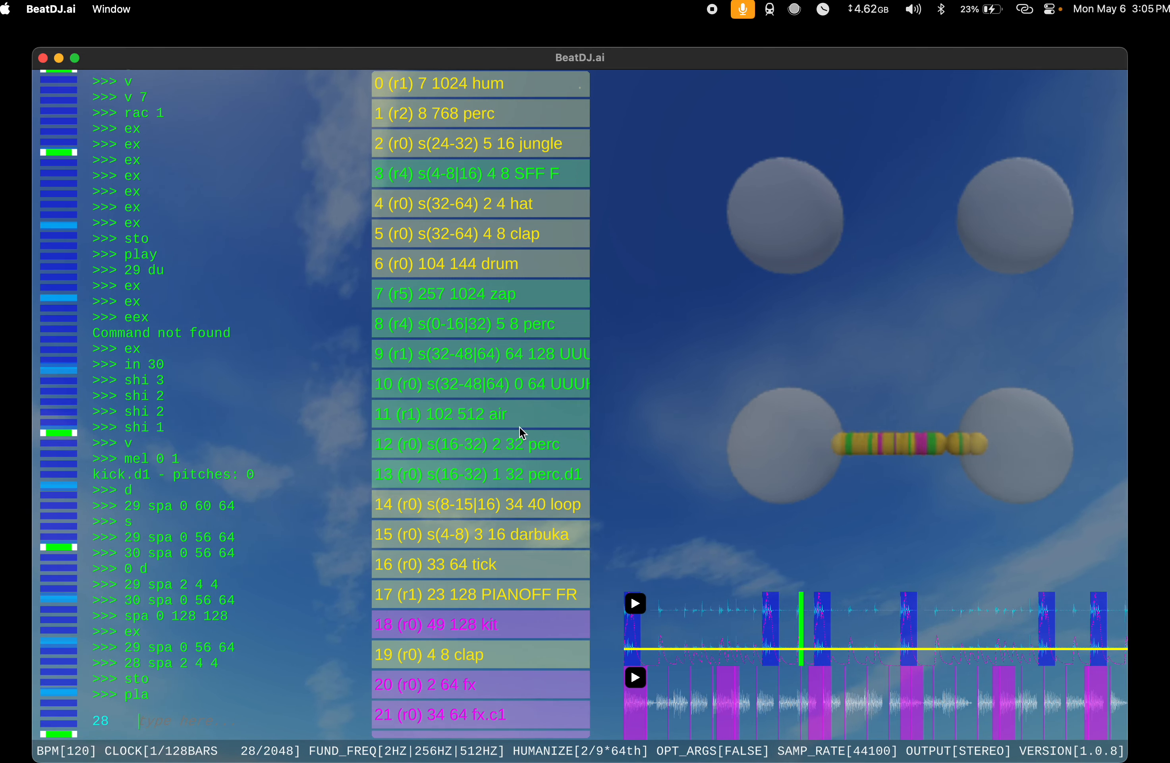
Step: Shift the hum at index 0 by 512 with shi and set its volume to 4
{"action": "type", "text": "0 "}
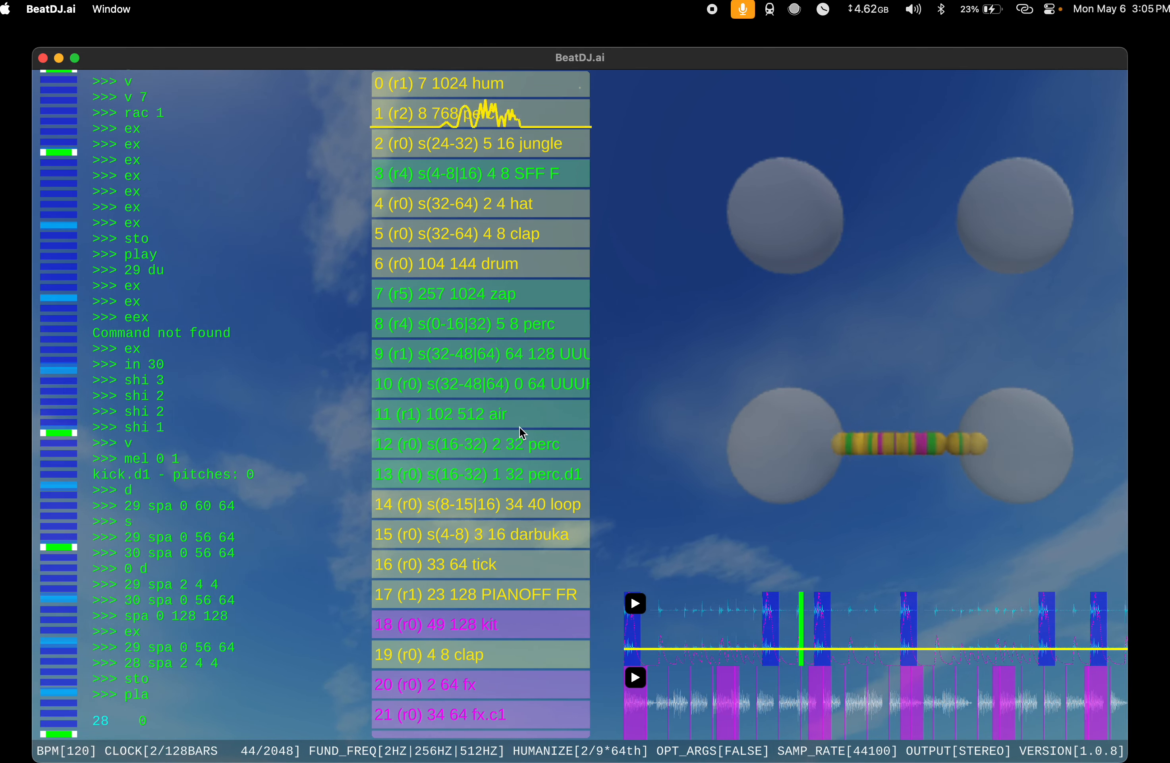
{"action": "type", "text": "shi "}
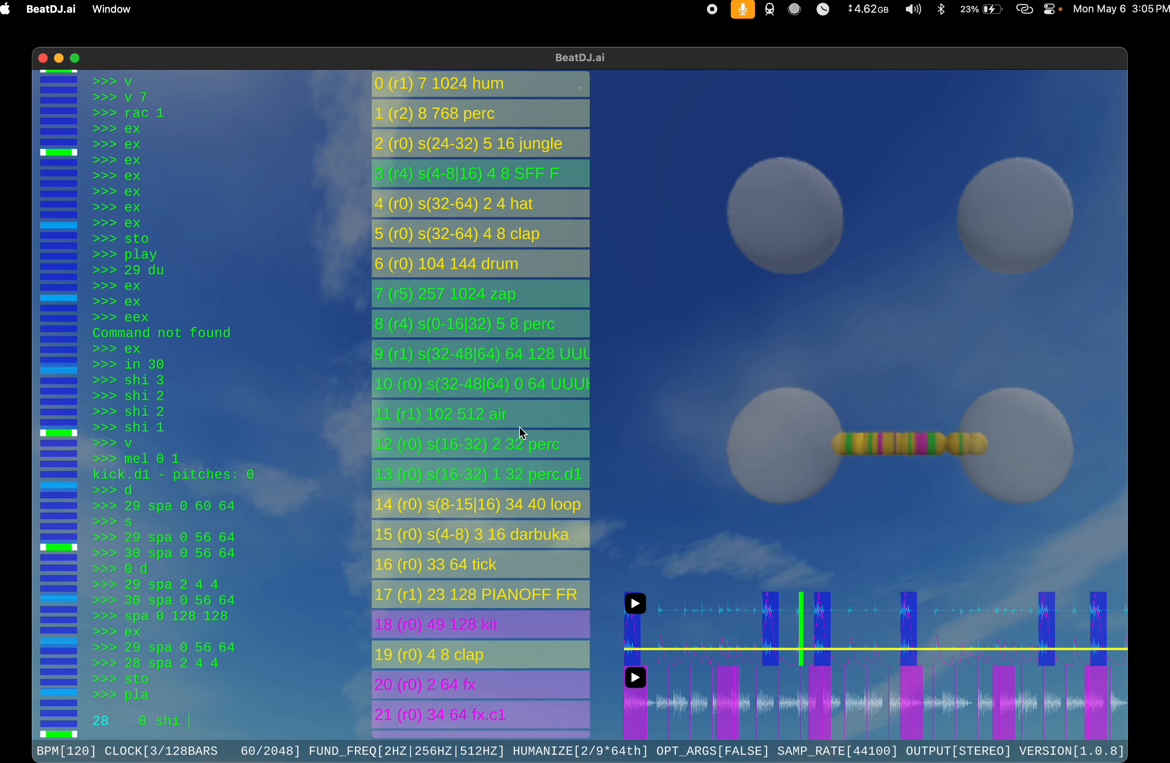
{"action": "type", "text": "512"}
{"action": "key", "text": "Return"}
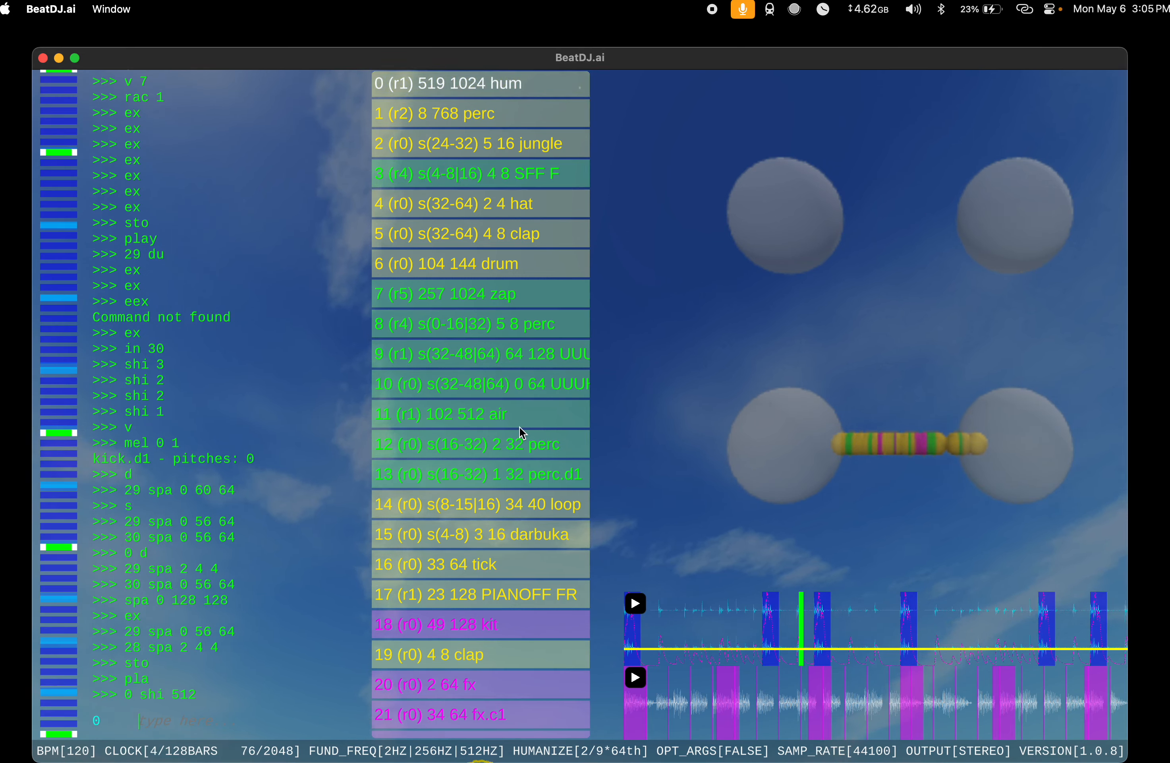
{"action": "type", "text": "v 4"}
{"action": "key", "text": "Return"}
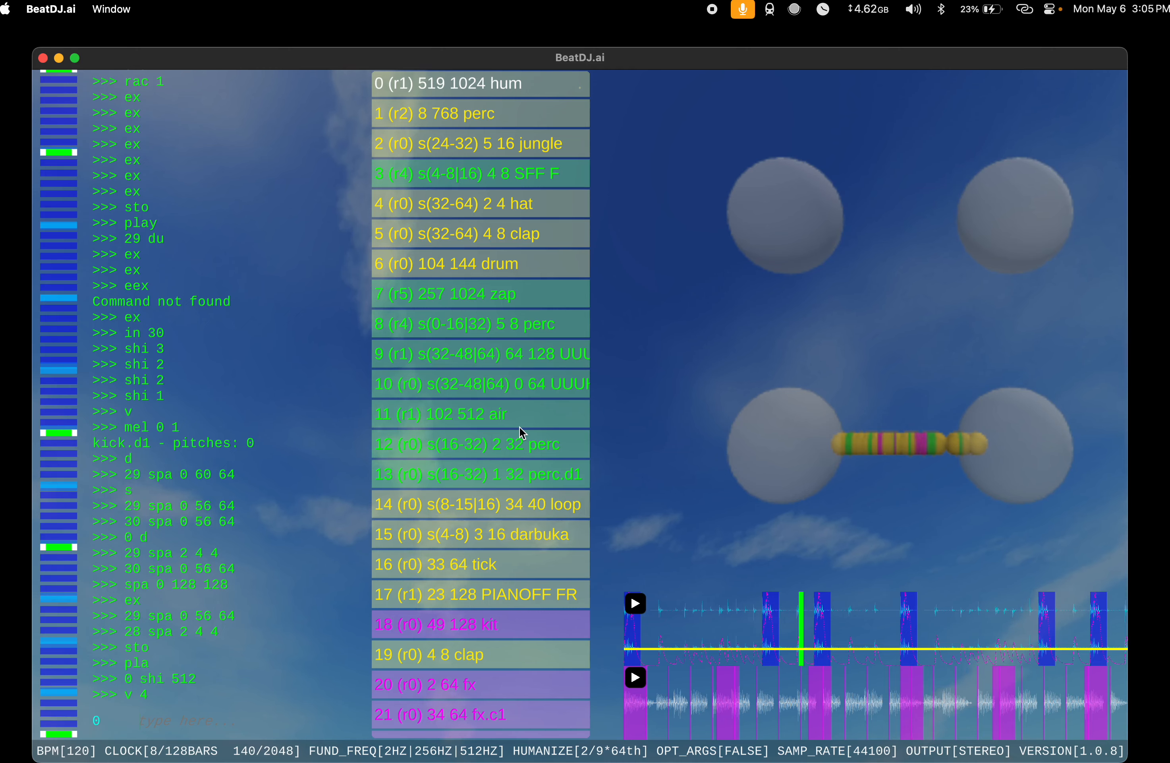
Step: Extend the air instrument at index 11 to a length of 1024 with ex and shift it by 512
{"action": "type", "text": "11 ex"}
{"action": "key", "text": "Return"}
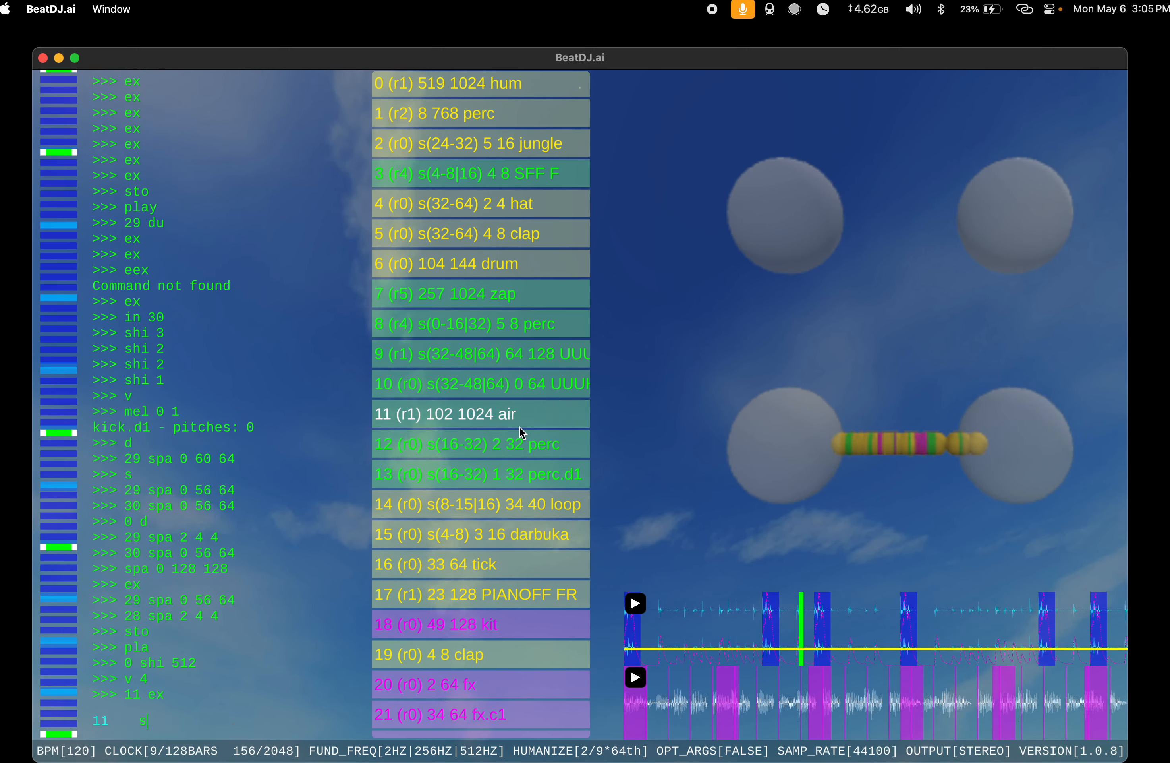
{"action": "type", "text": "shi 512"}
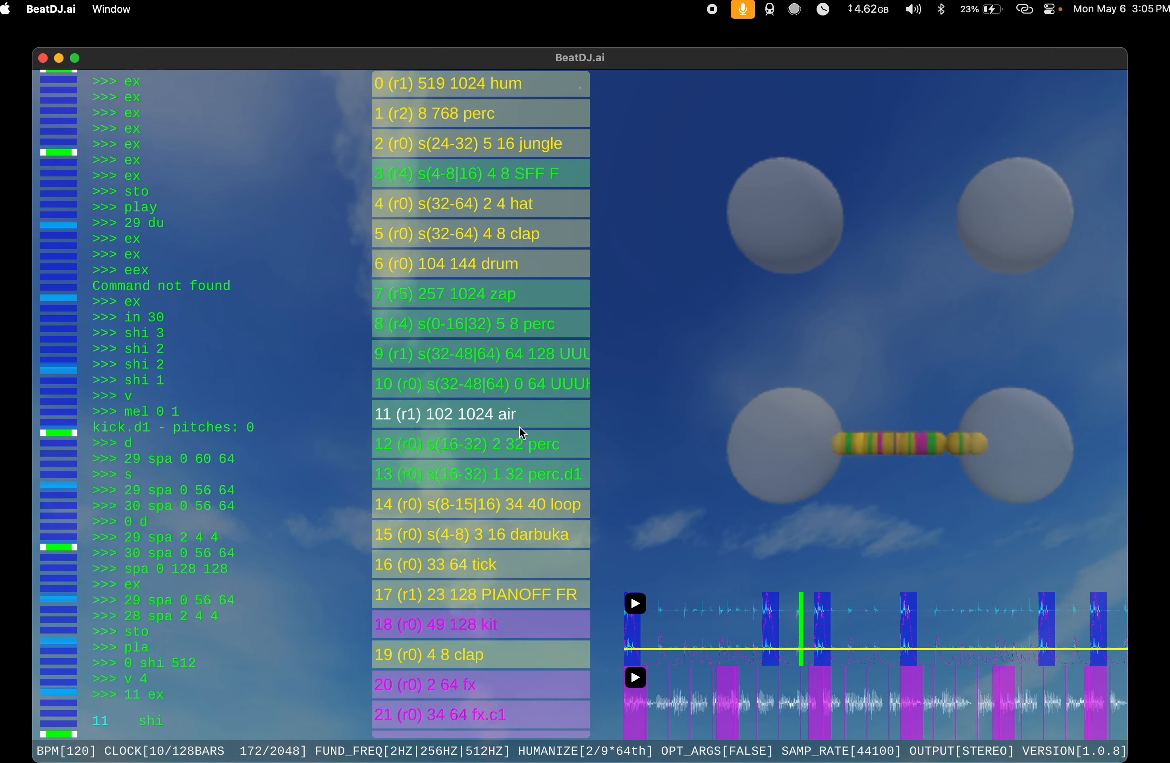
{"action": "key", "text": "Return"}
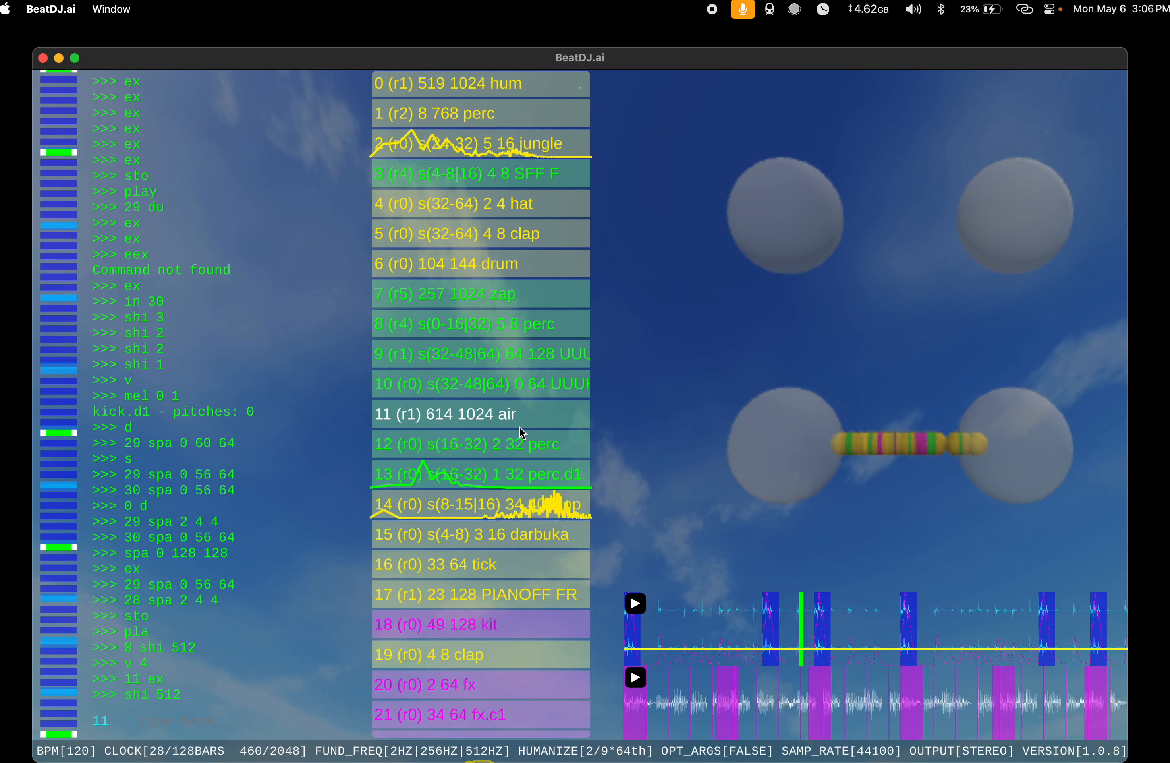
Step: Look over the instrument list while the song plays and stop playback with sto
{"action": "scroll", "coordinate": [520, 427], "scroll_direction": "down", "scroll_amount": 10}
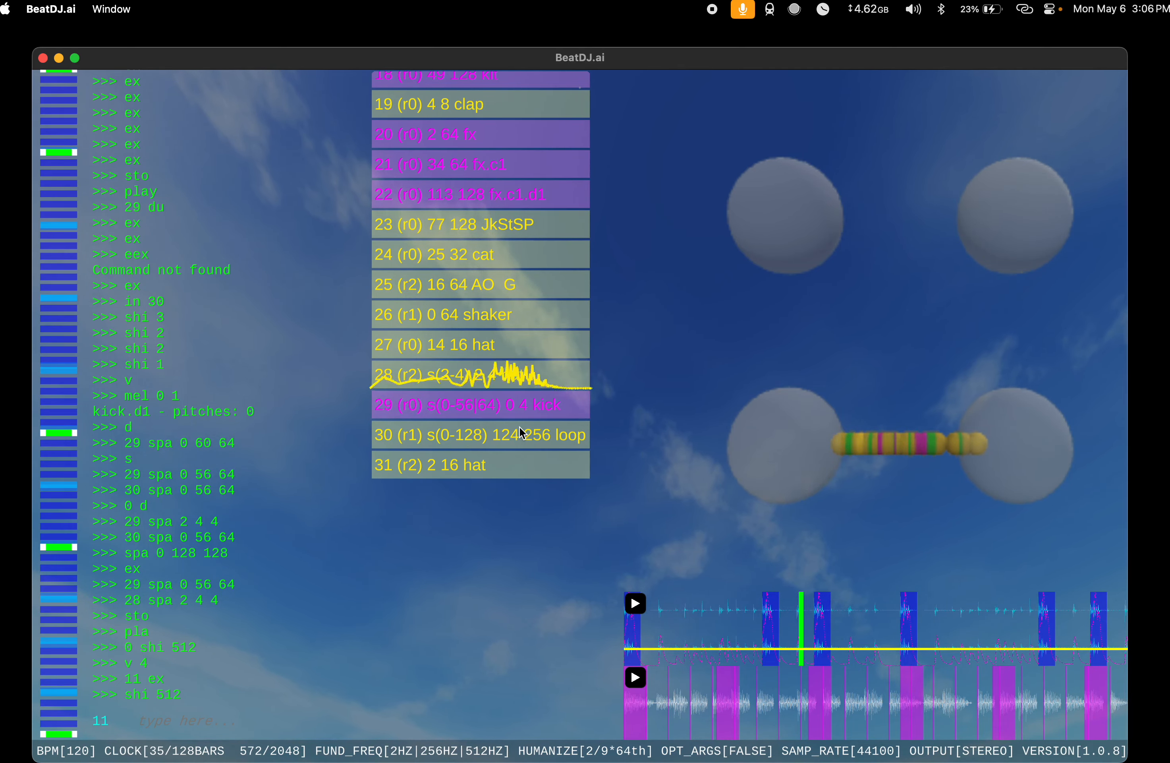
{"action": "scroll", "coordinate": [521, 433], "scroll_direction": "up", "scroll_amount": 10}
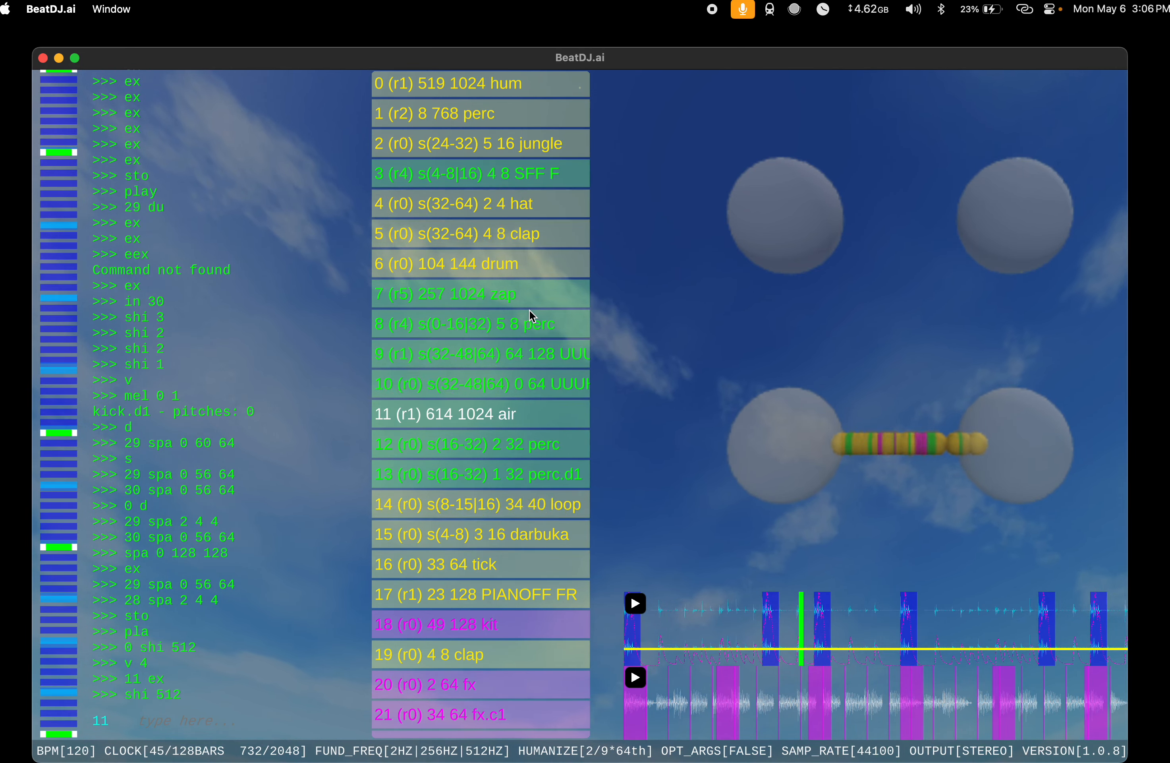
{"action": "scroll", "coordinate": [532, 315], "scroll_direction": "down", "scroll_amount": 10}
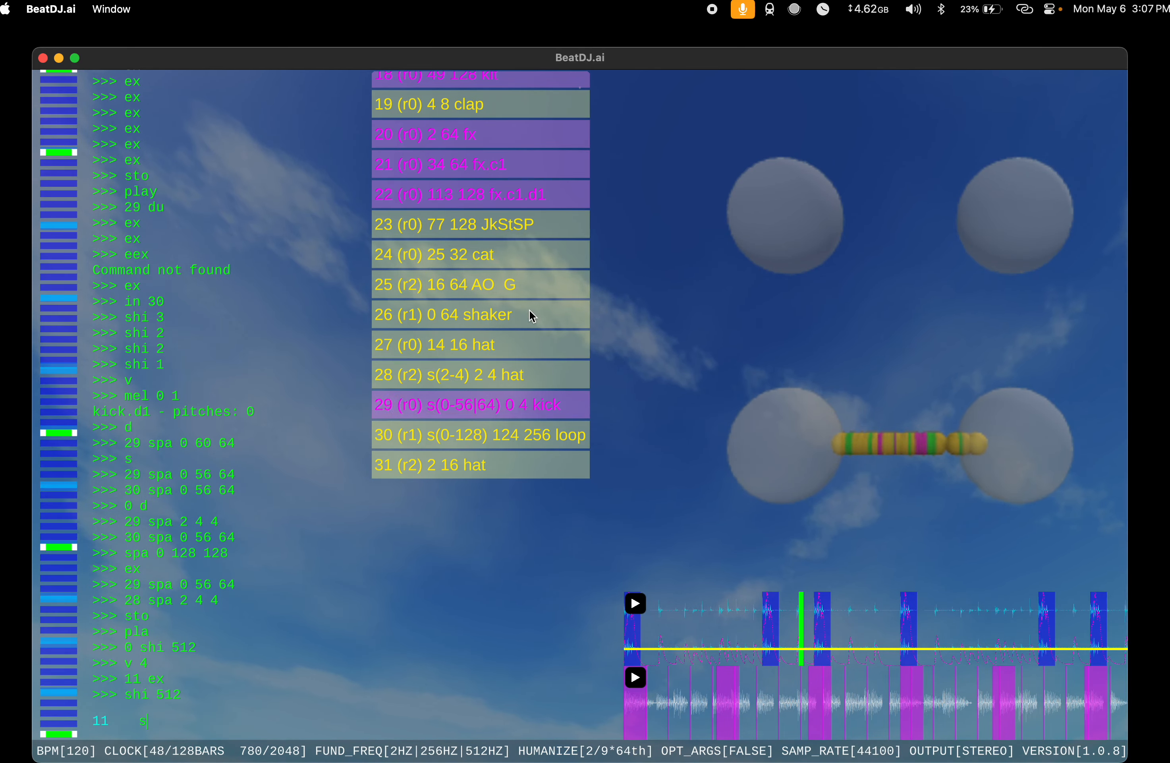
{"action": "type", "text": "to"}
{"action": "key", "text": "Return"}
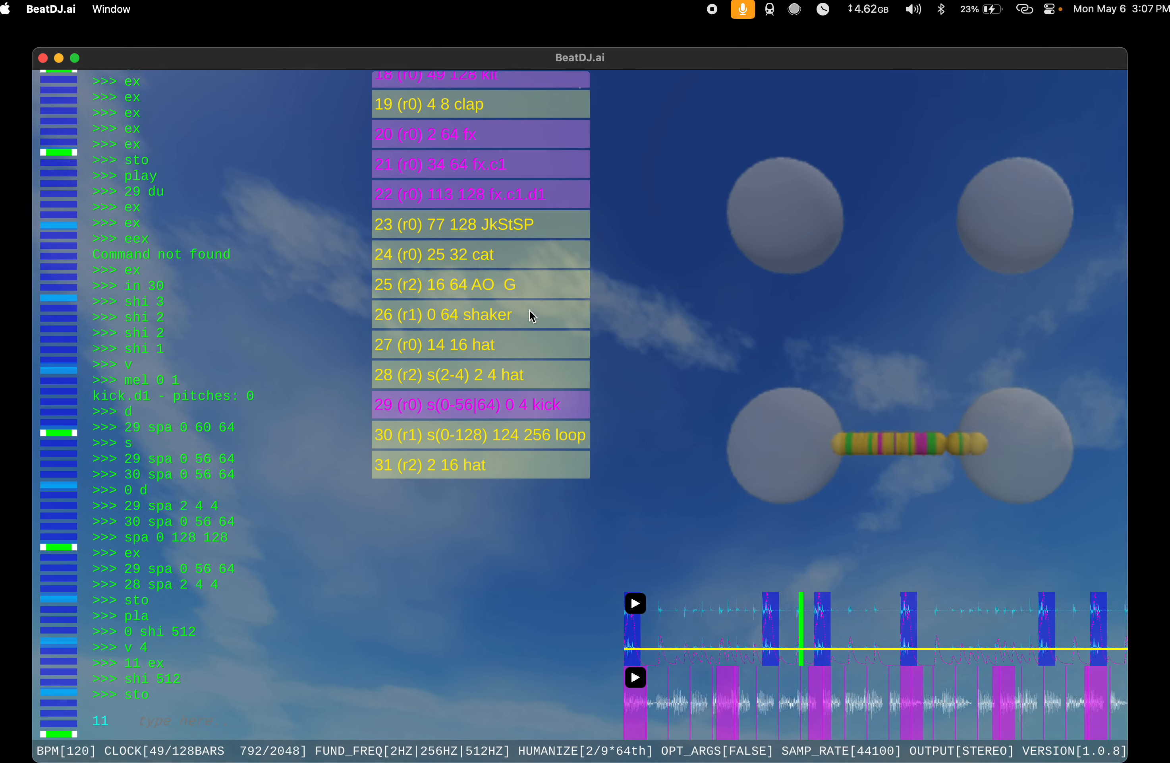
Step: Examine the full instrument list from index 0 to 31, including each instrument's span, hit position and length
{"action": "scroll", "coordinate": [533, 316], "scroll_direction": "up", "scroll_amount": 3}
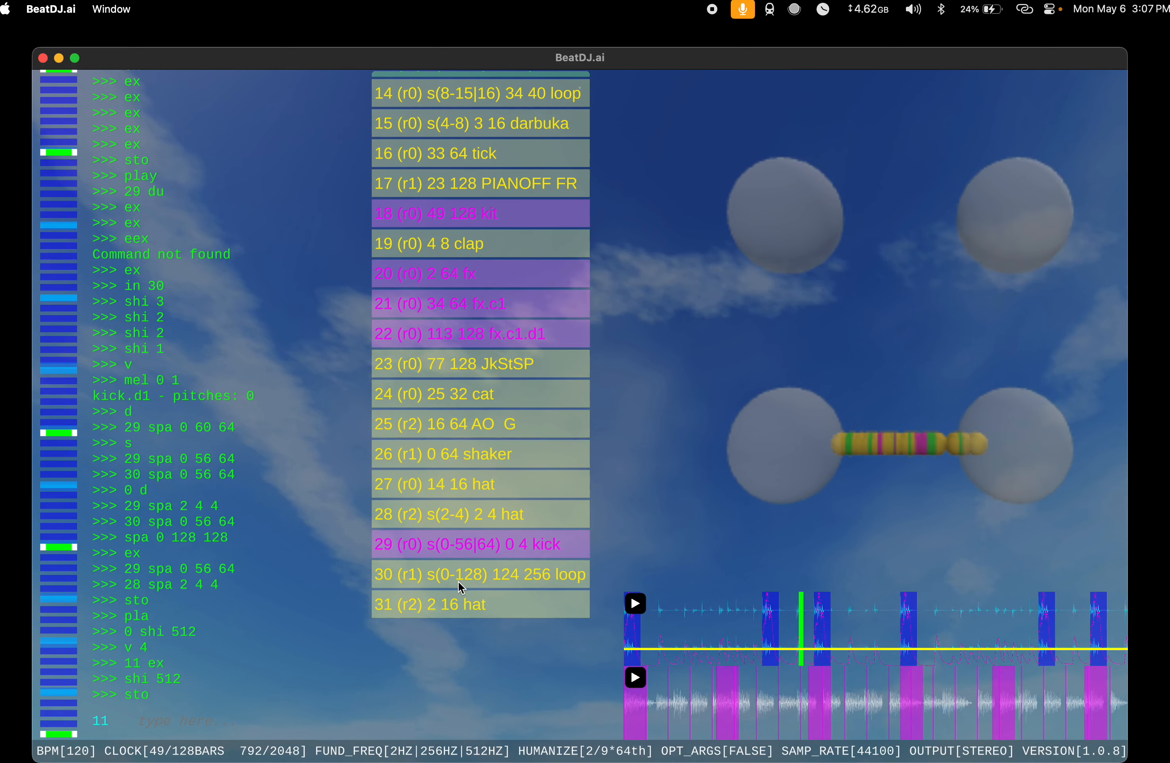
{"action": "scroll", "coordinate": [509, 453], "scroll_direction": "up", "scroll_amount": 8}
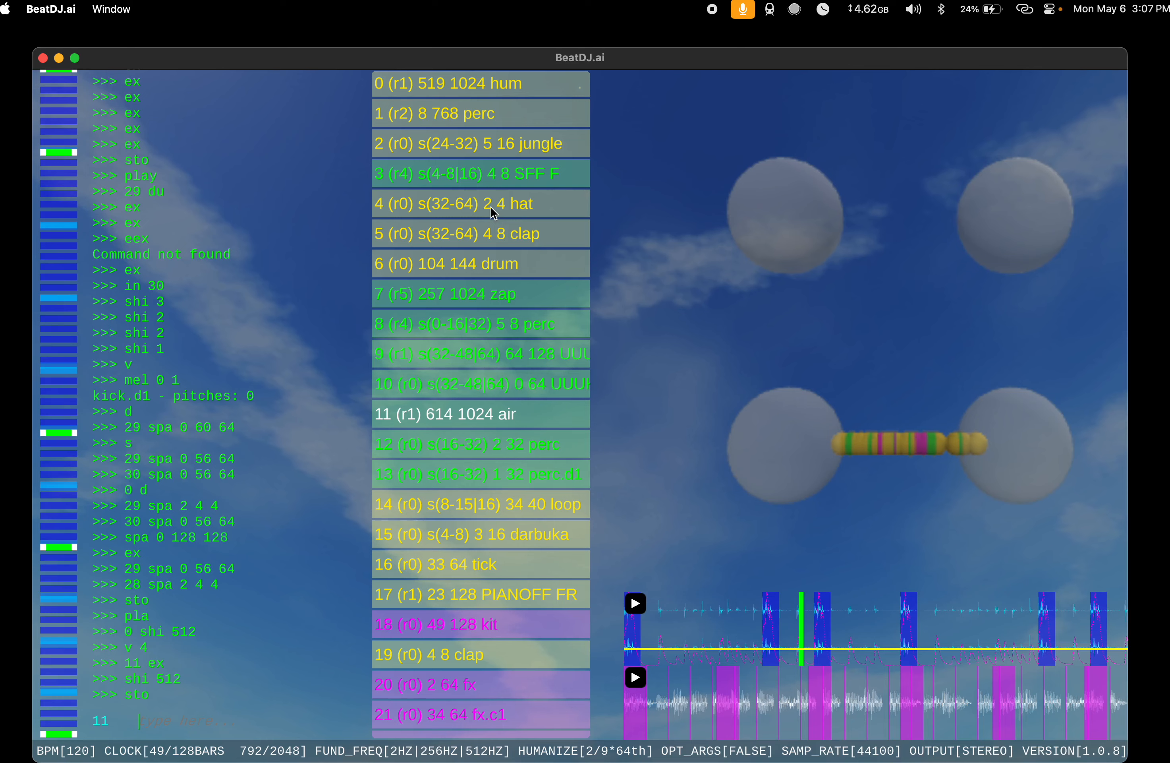
{"action": "scroll", "coordinate": [494, 213], "scroll_direction": "down", "scroll_amount": 10}
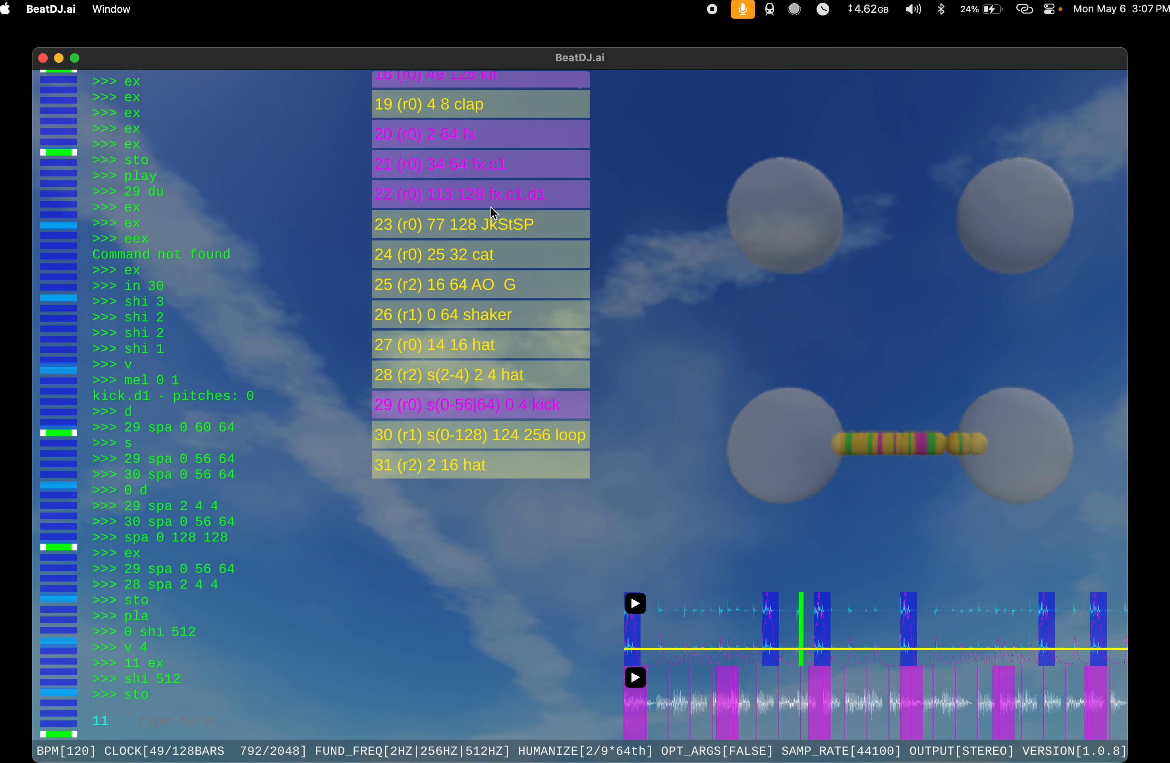
{"action": "scroll", "coordinate": [493, 212], "scroll_direction": "up", "scroll_amount": 6}
{"action": "scroll", "coordinate": [493, 213], "scroll_direction": "up", "scroll_amount": 4}
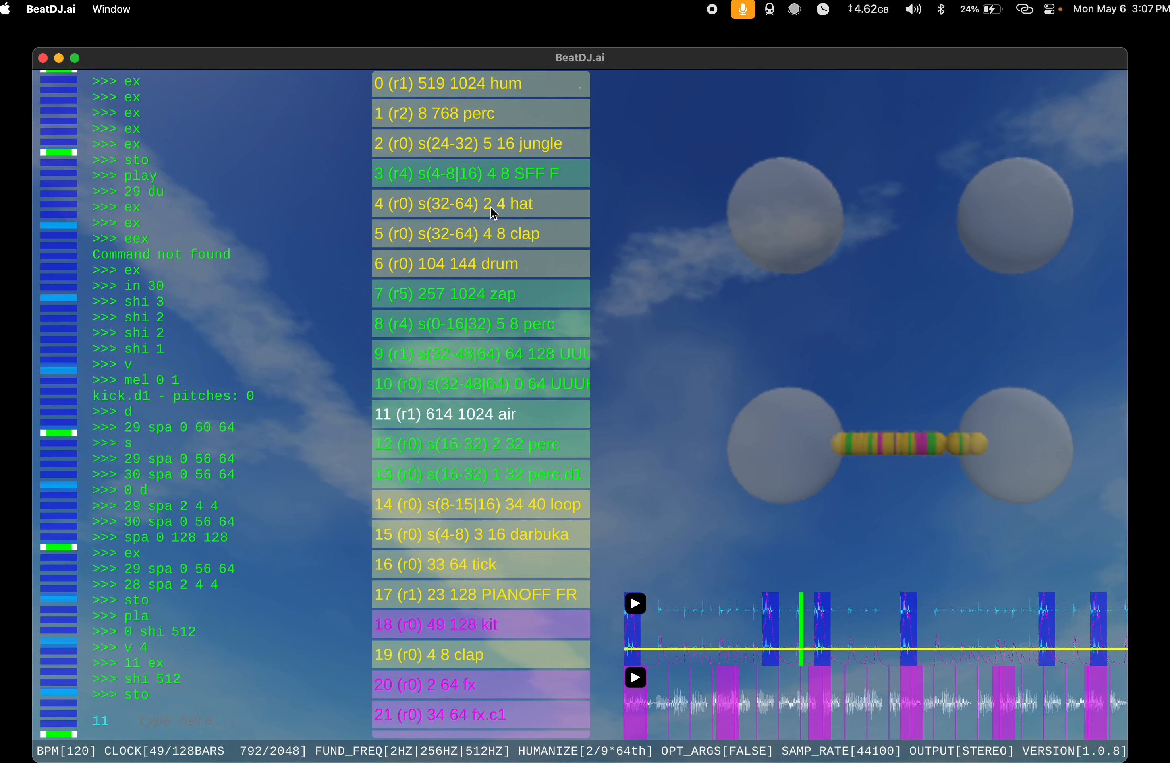
{"action": "scroll", "coordinate": [493, 213], "scroll_direction": "down", "scroll_amount": 4}
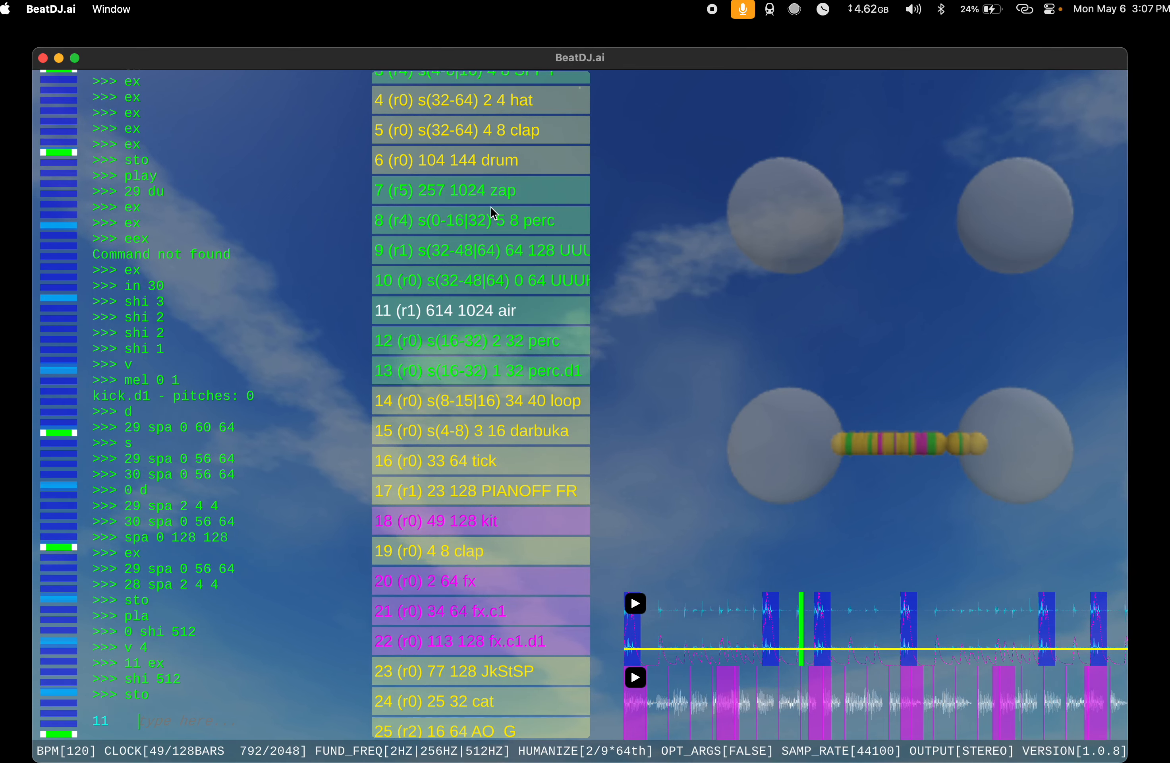
{"action": "scroll", "coordinate": [494, 213], "scroll_direction": "up", "scroll_amount": 4}
{"action": "scroll", "coordinate": [493, 213], "scroll_direction": "down", "scroll_amount": 8}
{"action": "scroll", "coordinate": [493, 213], "scroll_direction": "up", "scroll_amount": 8}
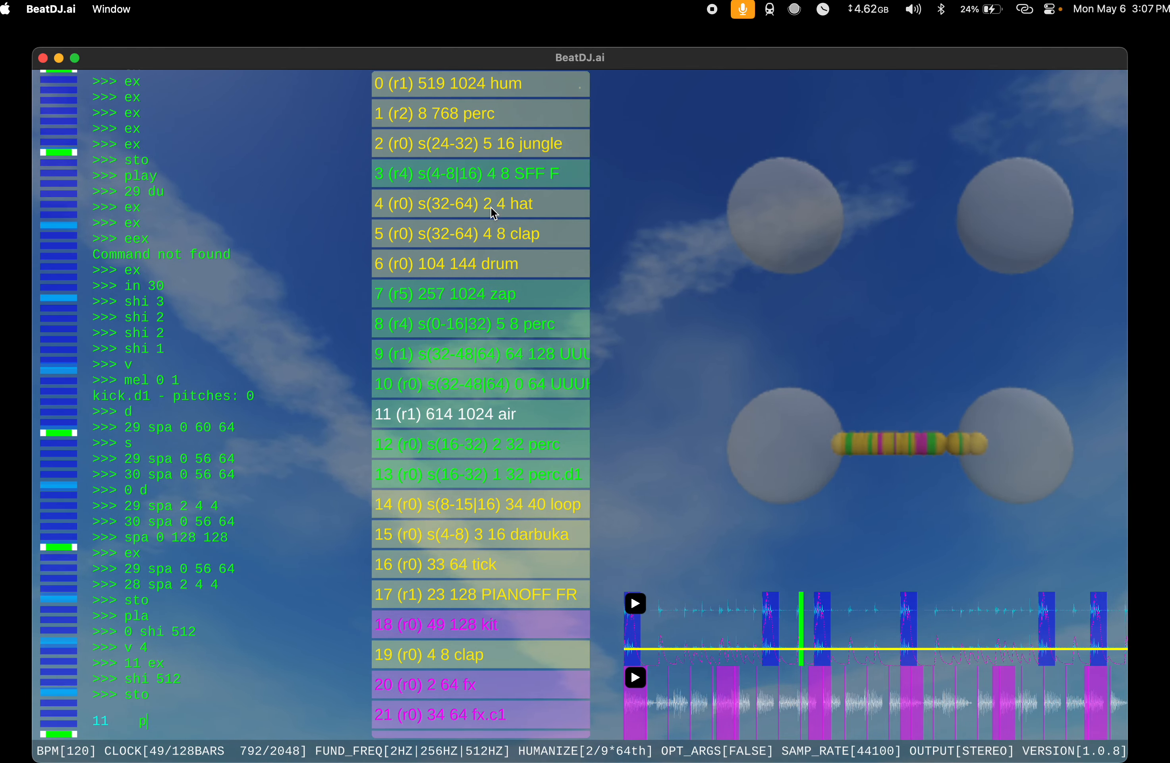
Step: Play the song from the start and stop it again with sto
{"action": "type", "text": "ay"}
{"action": "key", "text": "Return"}
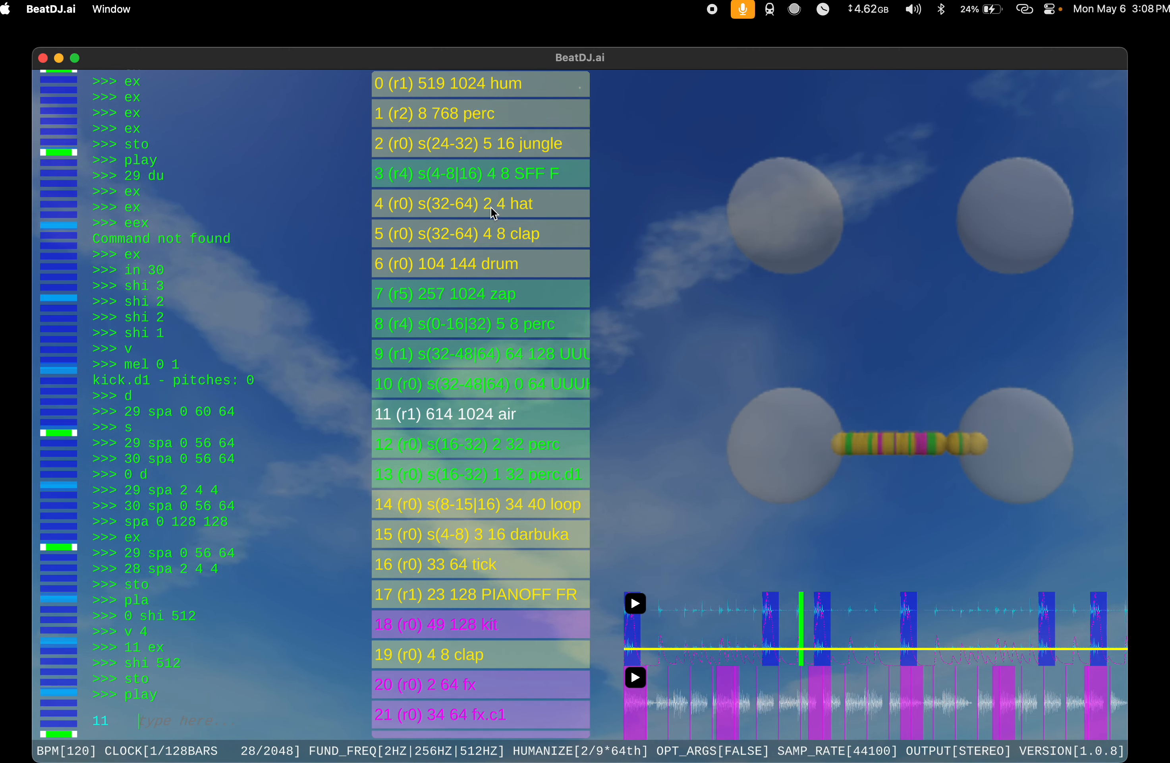
{"action": "type", "text": "sto"}
{"action": "key", "text": "Return"}
Step: Add a vocal sample at index 0 with s vocal and play the song from the start
{"action": "type", "text": "s voc"}
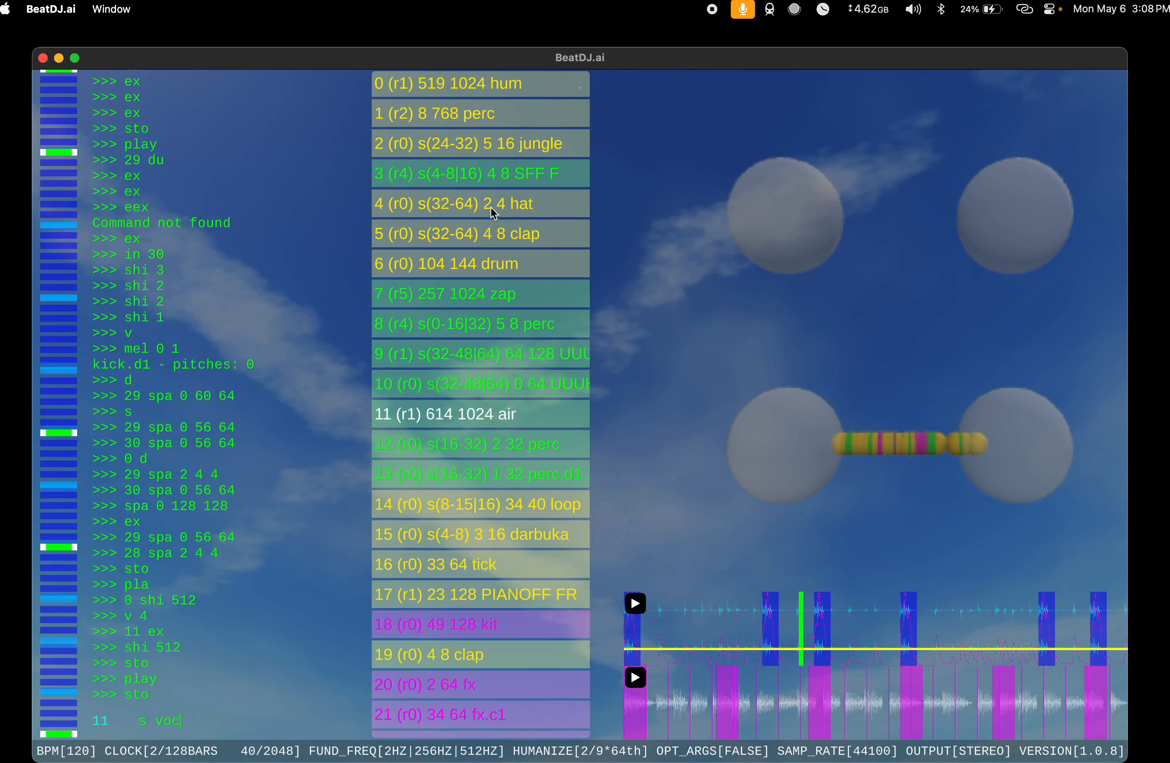
{"action": "type", "text": "al"}
{"action": "key", "text": "Return"}
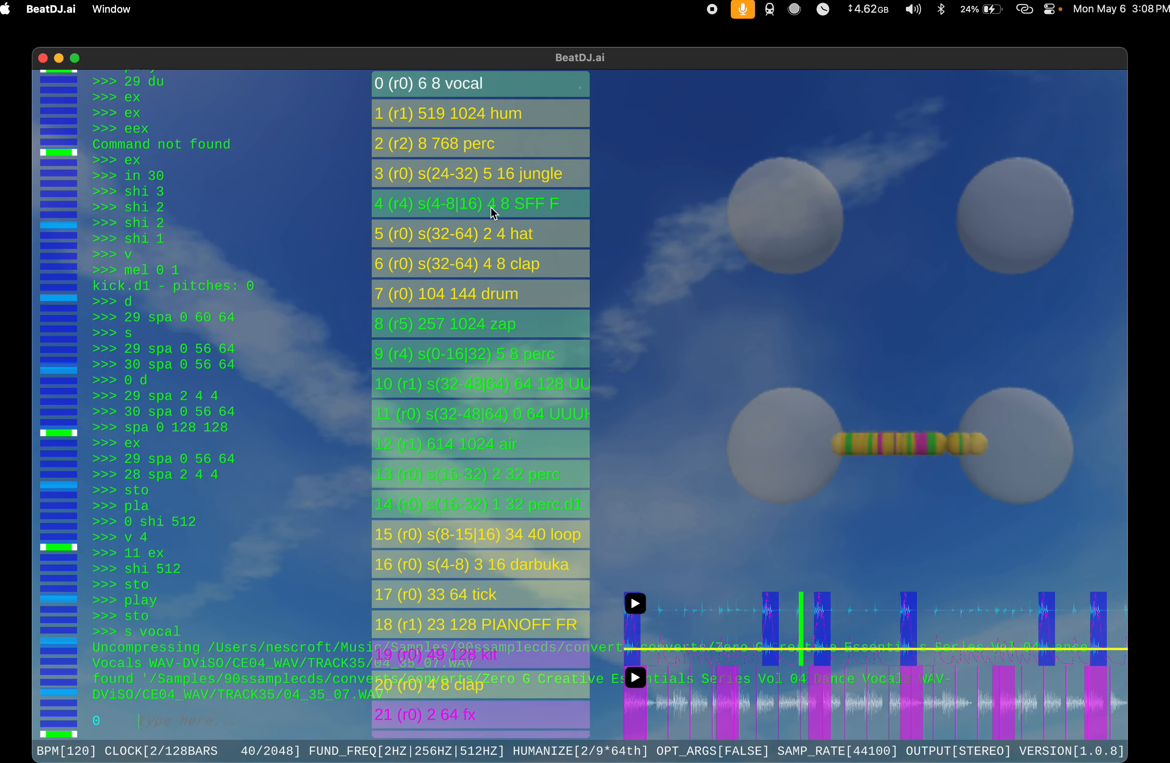
{"action": "type", "text": "pla"}
{"action": "key", "text": "Return"}
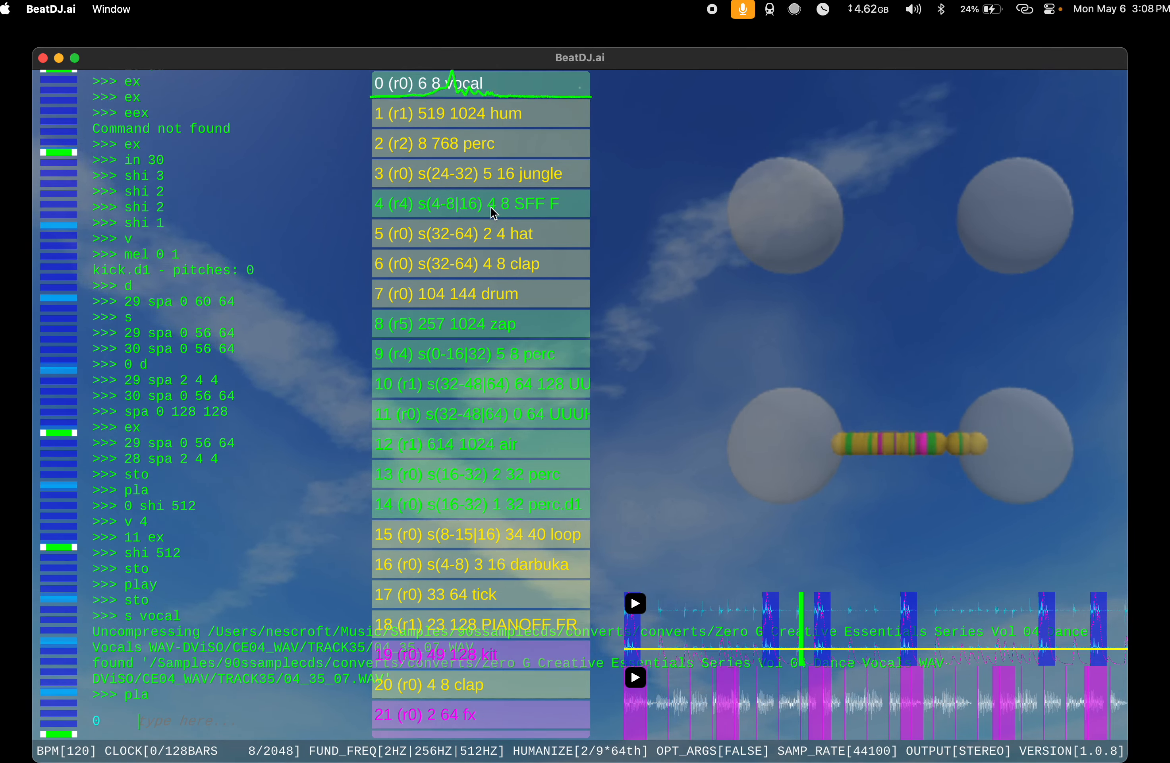
Step: Delete the vocal at index 0 with d and restart playback with pla
{"action": "type", "text": "d"}
{"action": "key", "text": "Return"}
{"action": "type", "text": "pla"}
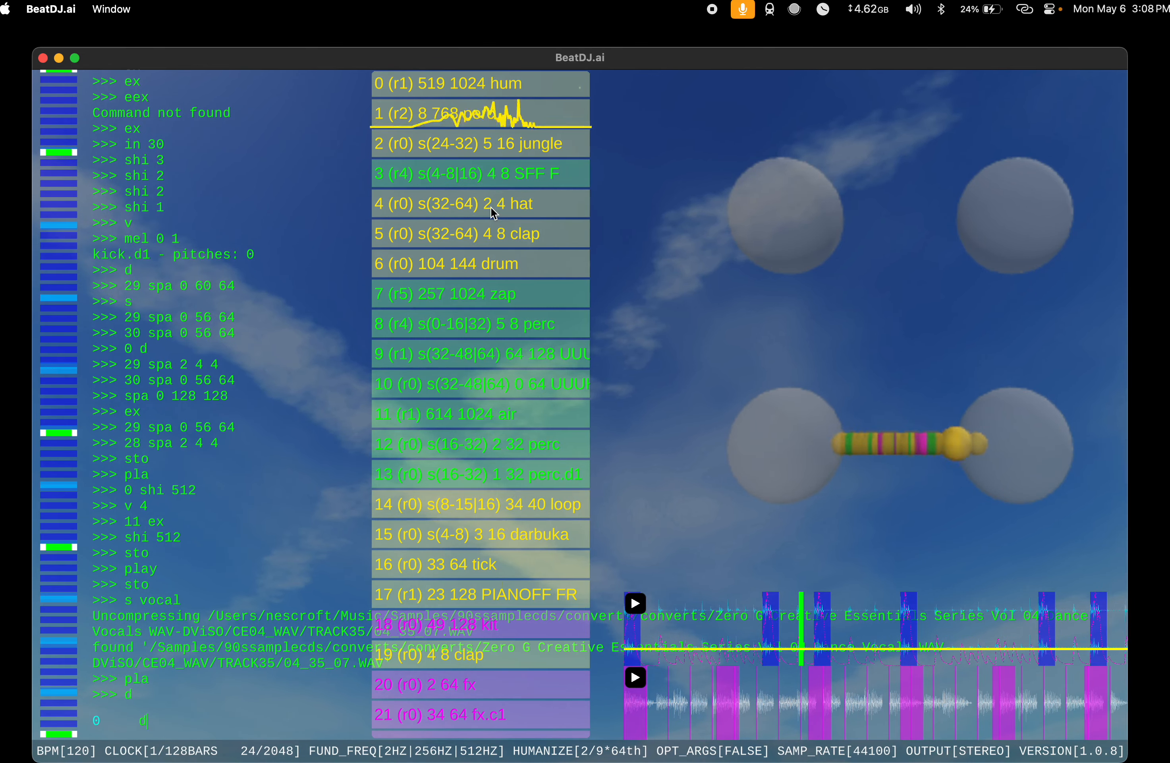
{"action": "key", "text": "Return"}
Step: Try two more samples in turn with s vocal, deleting each one from index 0 with d
{"action": "type", "text": "s vocal"}
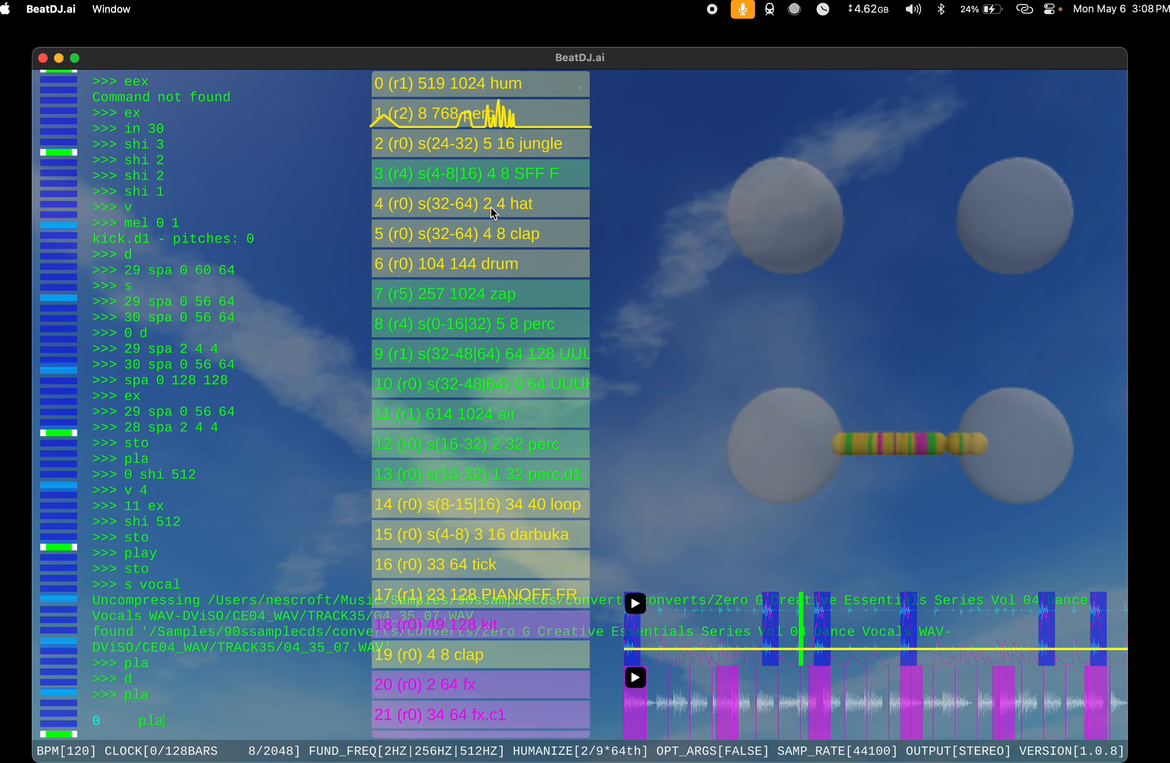
{"action": "key", "text": "Return"}
{"action": "type", "text": "d"}
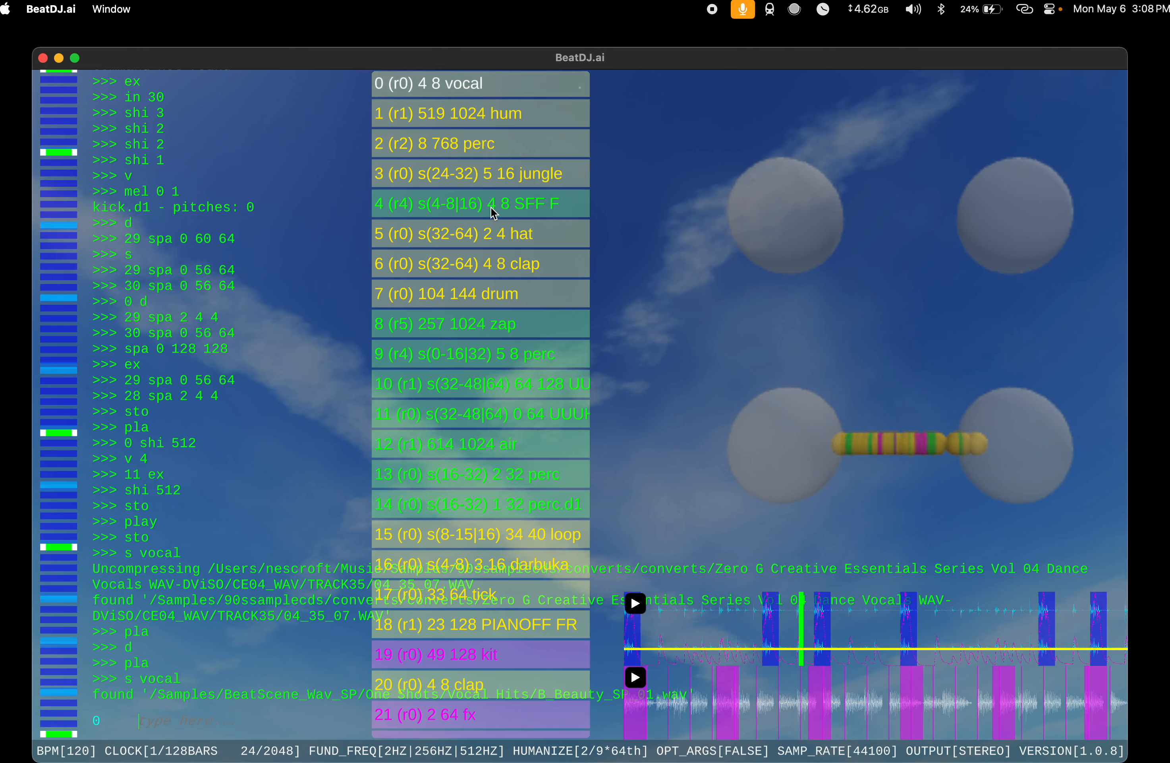
{"action": "key", "text": "Return"}
{"action": "type", "text": "s vocal"}
{"action": "key", "text": "Return"}
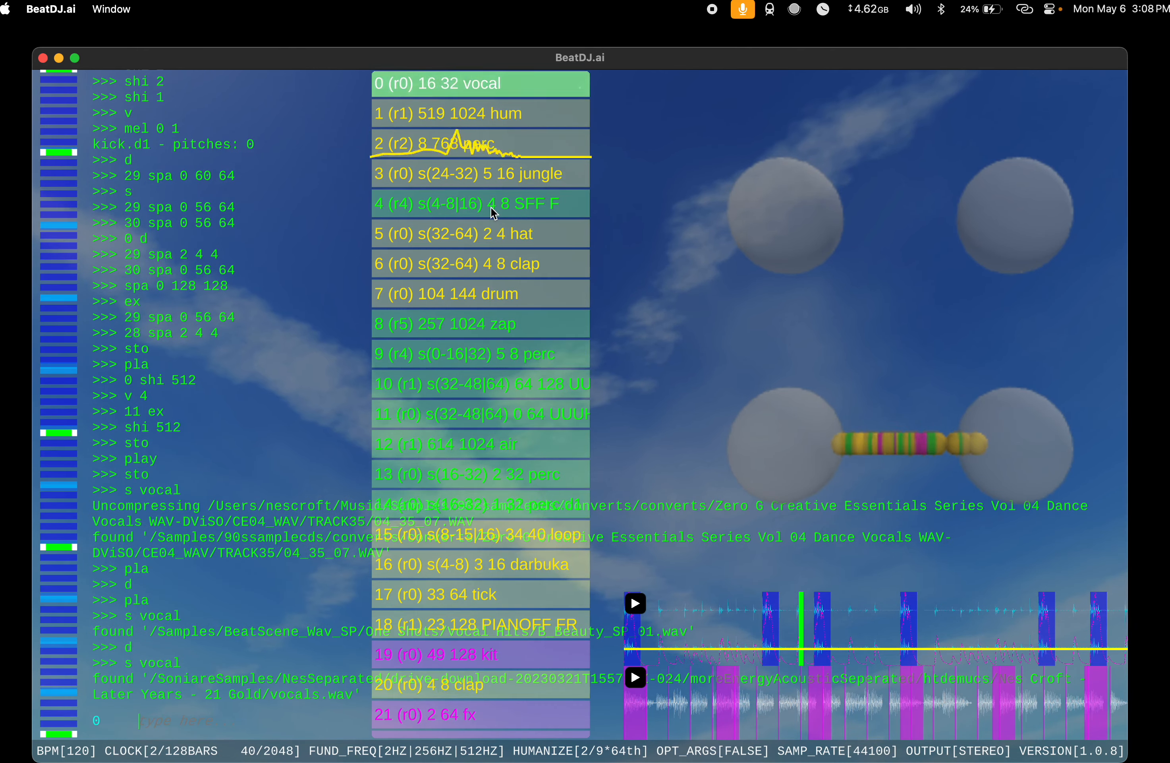
{"action": "type", "text": "d"}
{"action": "key", "text": "Return"}
Step: Try another vocal sample with s vocal and delete it from index 0 with d
{"action": "type", "text": "s vocal"}
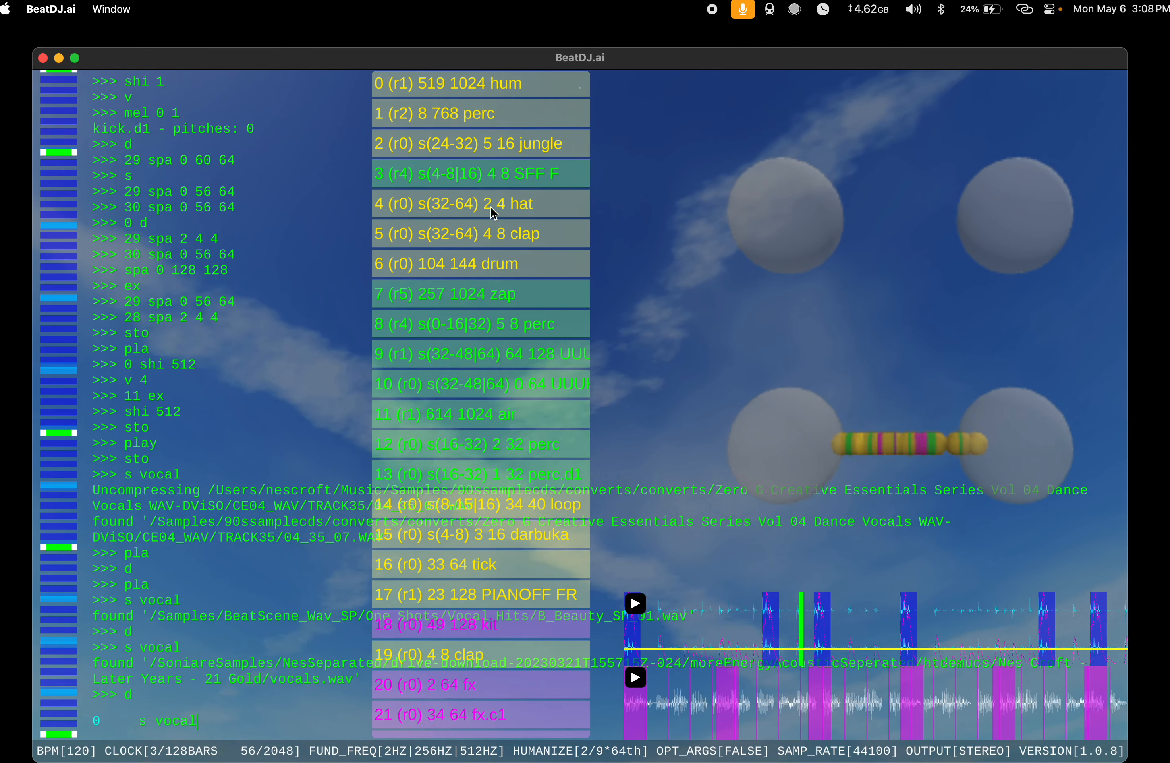
{"action": "key", "text": "Return"}
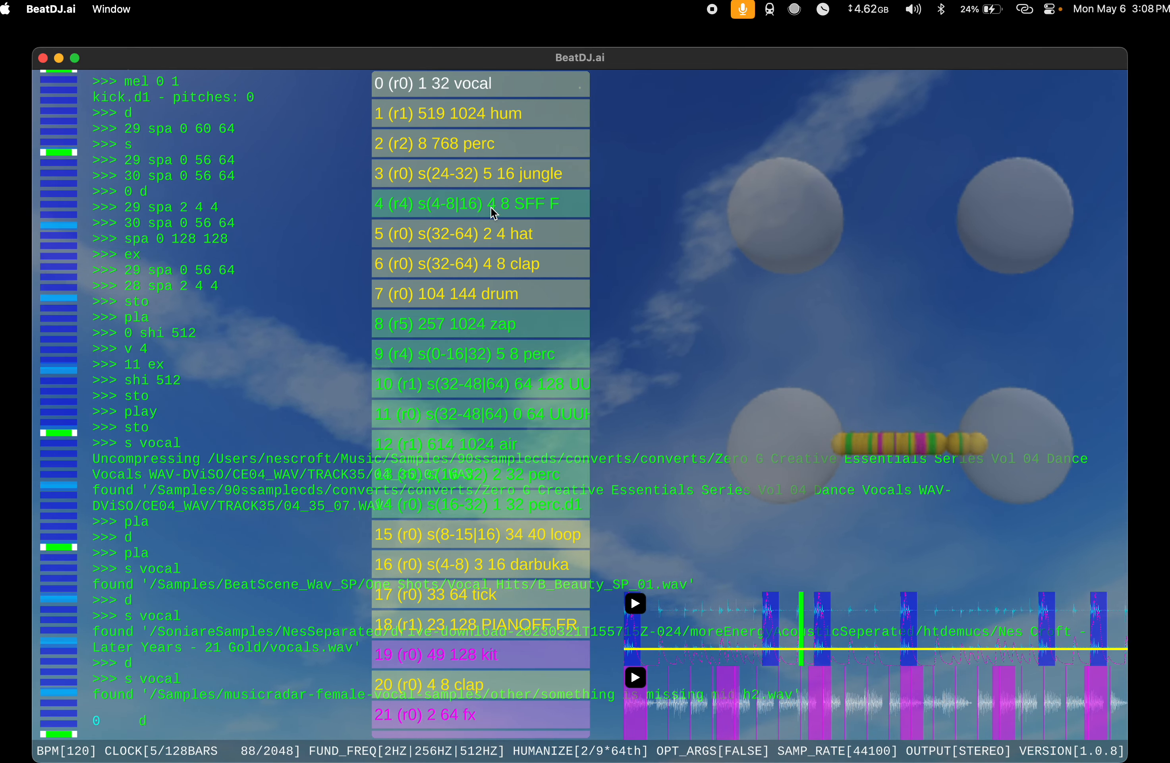
{"action": "key", "text": "Return"}
Step: Add a vocal sample at index 0 with s vocal and apply dy d and dy 990 to it
{"action": "type", "text": "s vocal"}
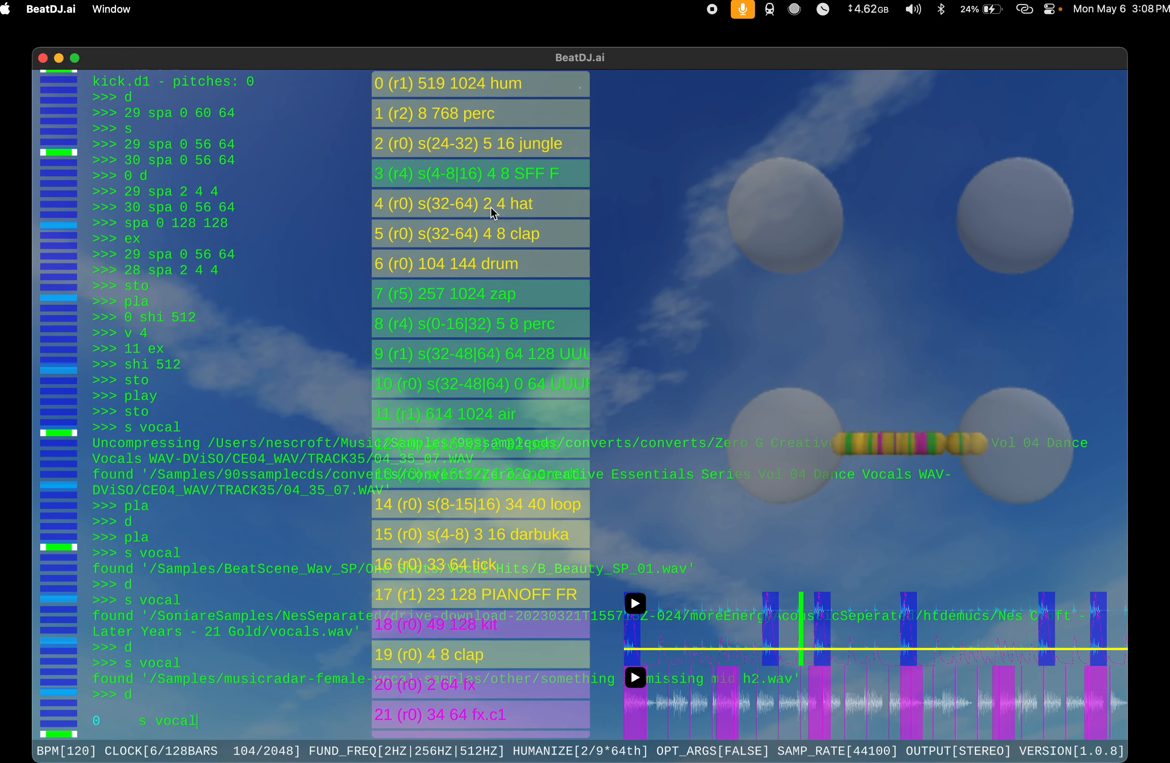
{"action": "key", "text": "Return"}
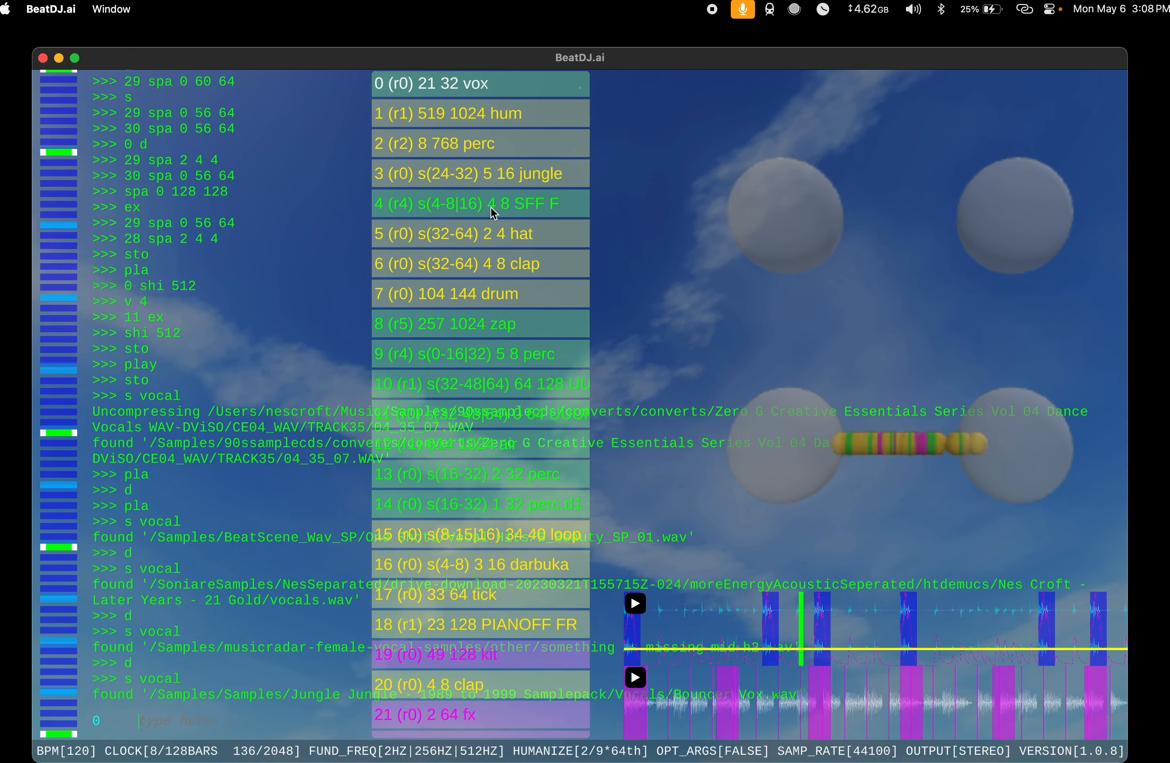
{"action": "type", "text": "d"}
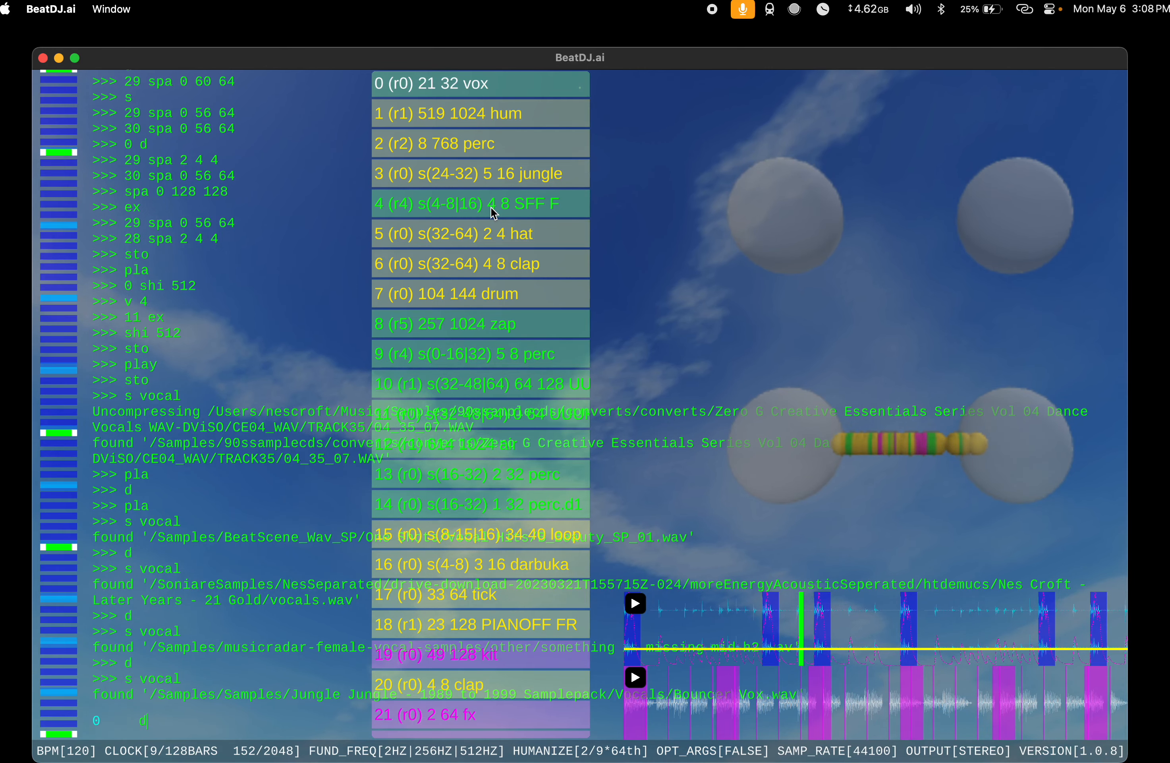
{"action": "type", "text": "y d"}
{"action": "key", "text": "Return"}
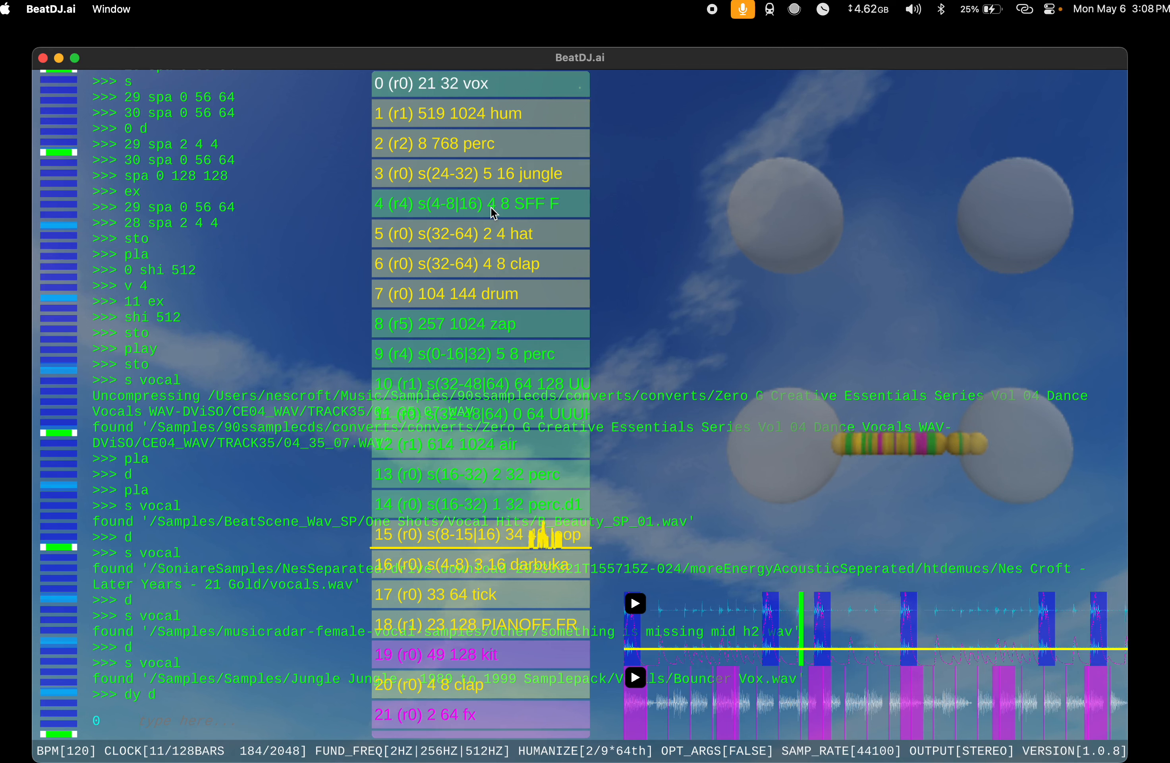
{"action": "type", "text": "dy 990"}
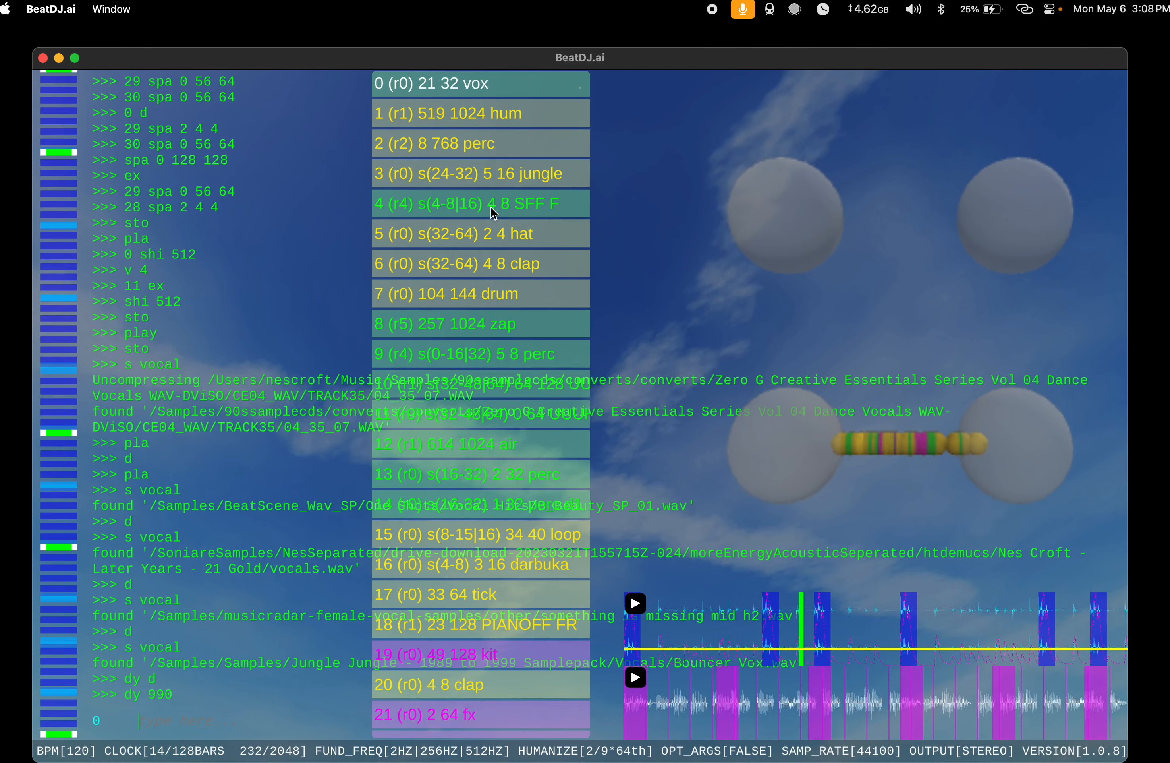
Step: Apply the v command to the vox at index 0
{"action": "key", "text": "Up"}
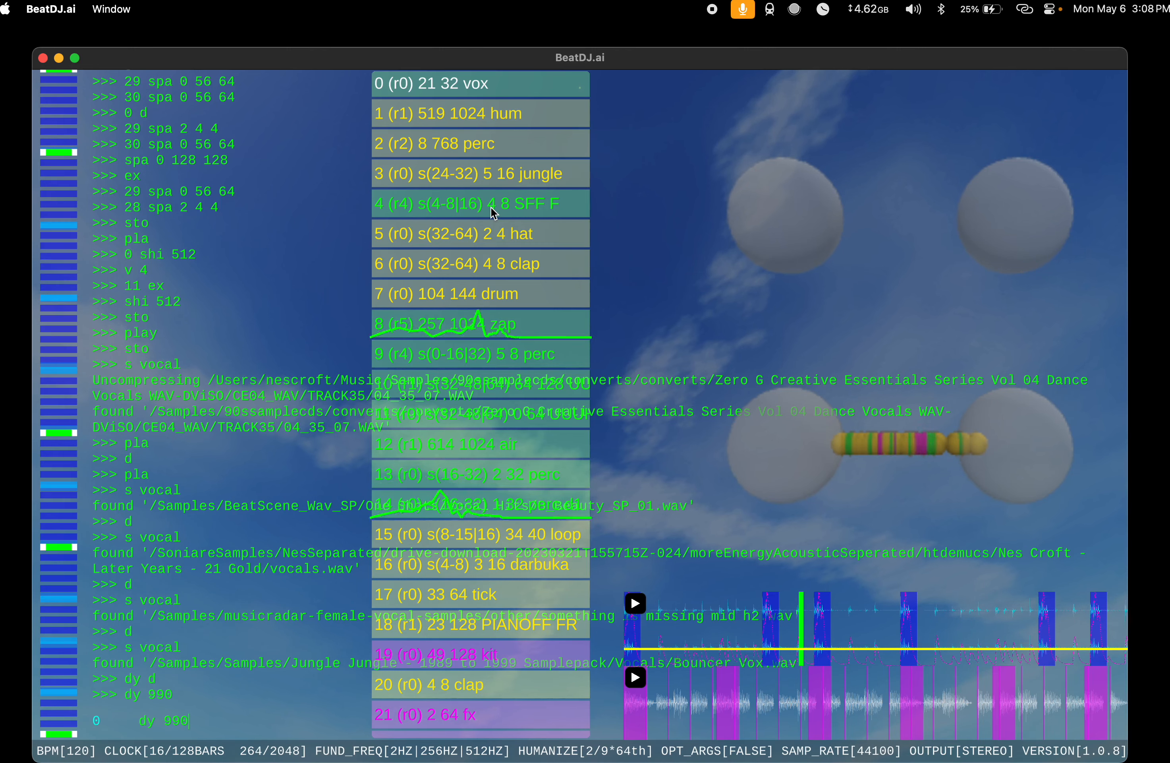
{"action": "key", "text": "BackSpace"}
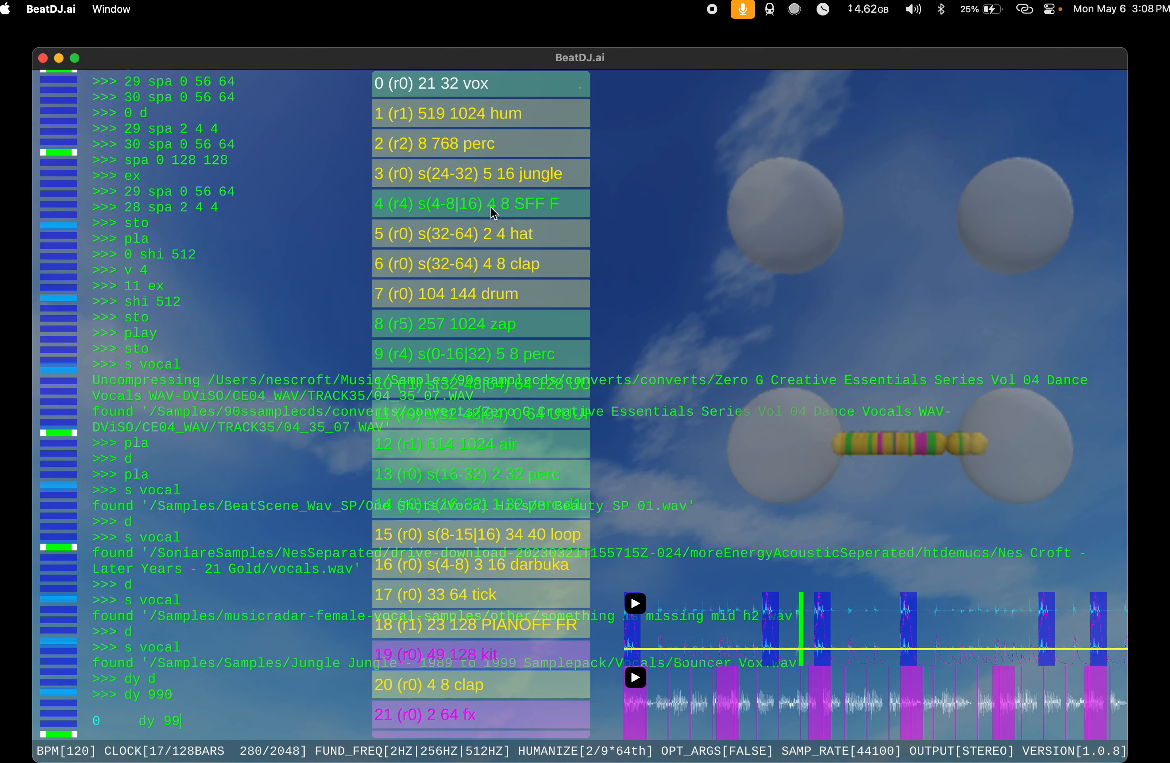
{"action": "key", "text": "BackSpace"}
{"action": "key", "text": "BackSpace"}
{"action": "key", "text": "BackSpace"}
{"action": "key", "text": "BackSpace"}
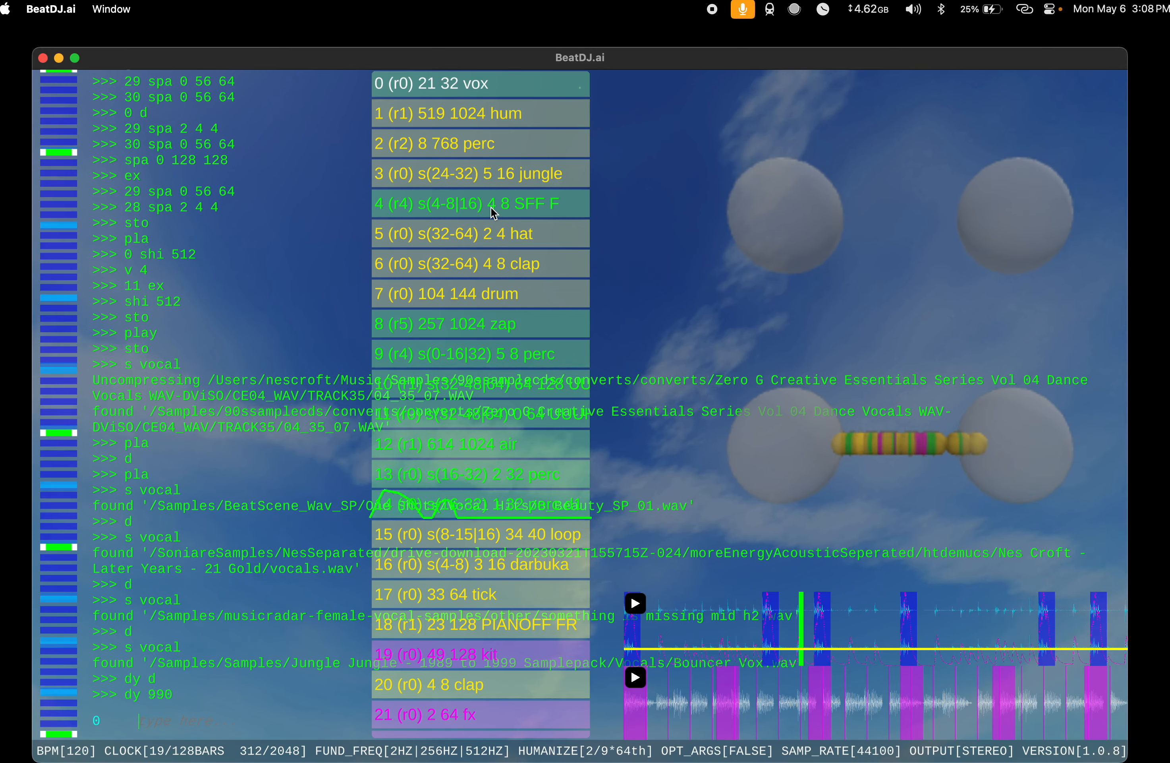
{"action": "type", "text": "v"}
{"action": "key", "text": "Return"}
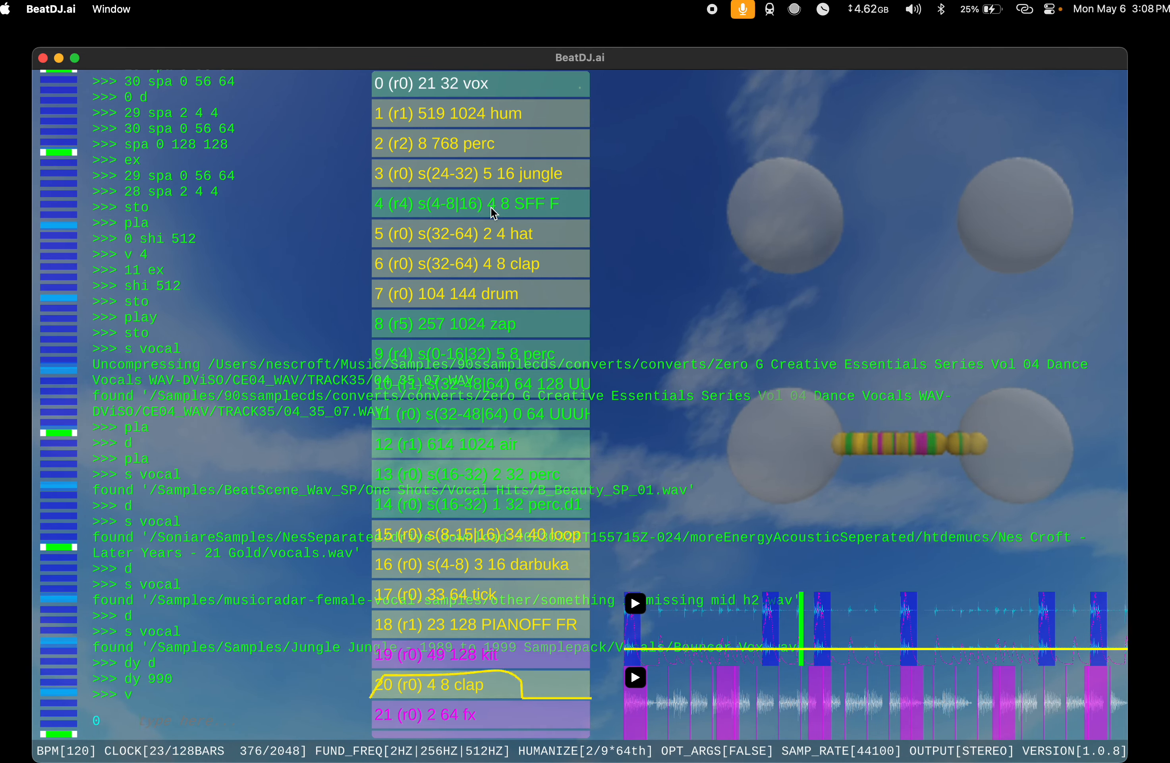
Step: Double the length of the vox at index 0 to 64 with 0 ex and set its rac value to 5
{"action": "type", "text": "s"}
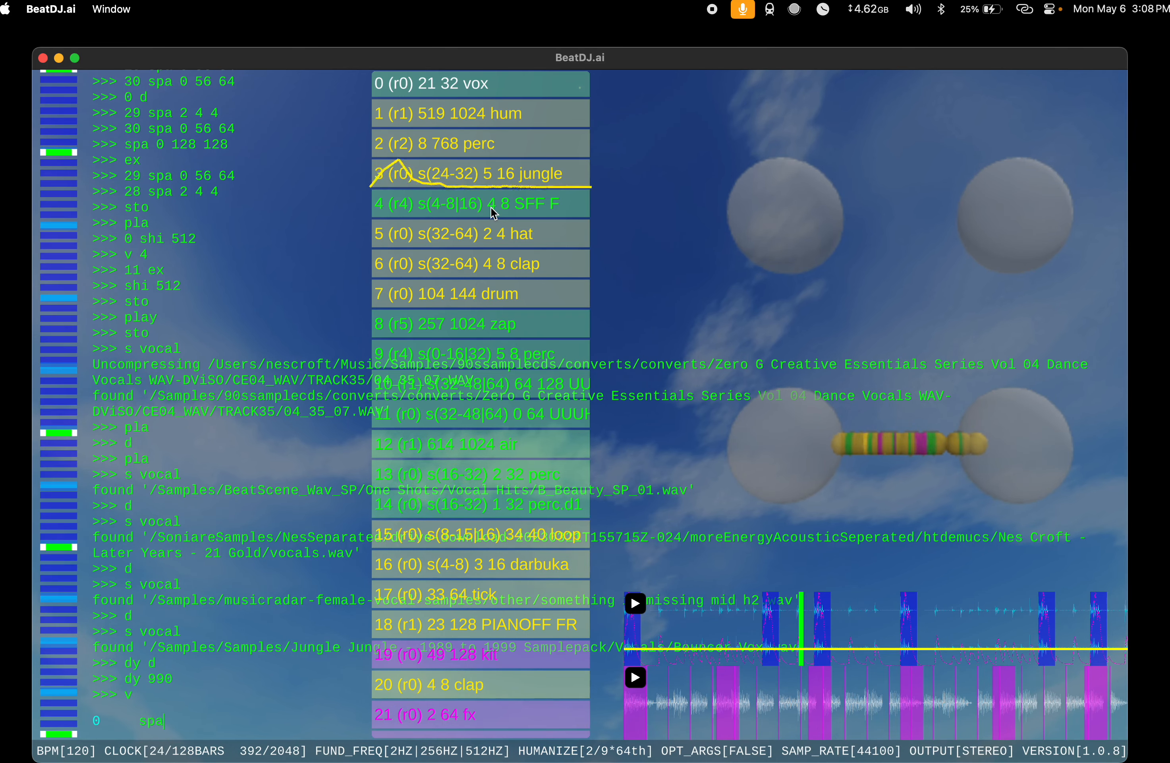
{"action": "type", "text": "pa"}
{"action": "key", "text": "BackSpace"}
{"action": "key", "text": "BackSpace"}
{"action": "key", "text": "BackSpace"}
{"action": "type", "text": "0 ex"}
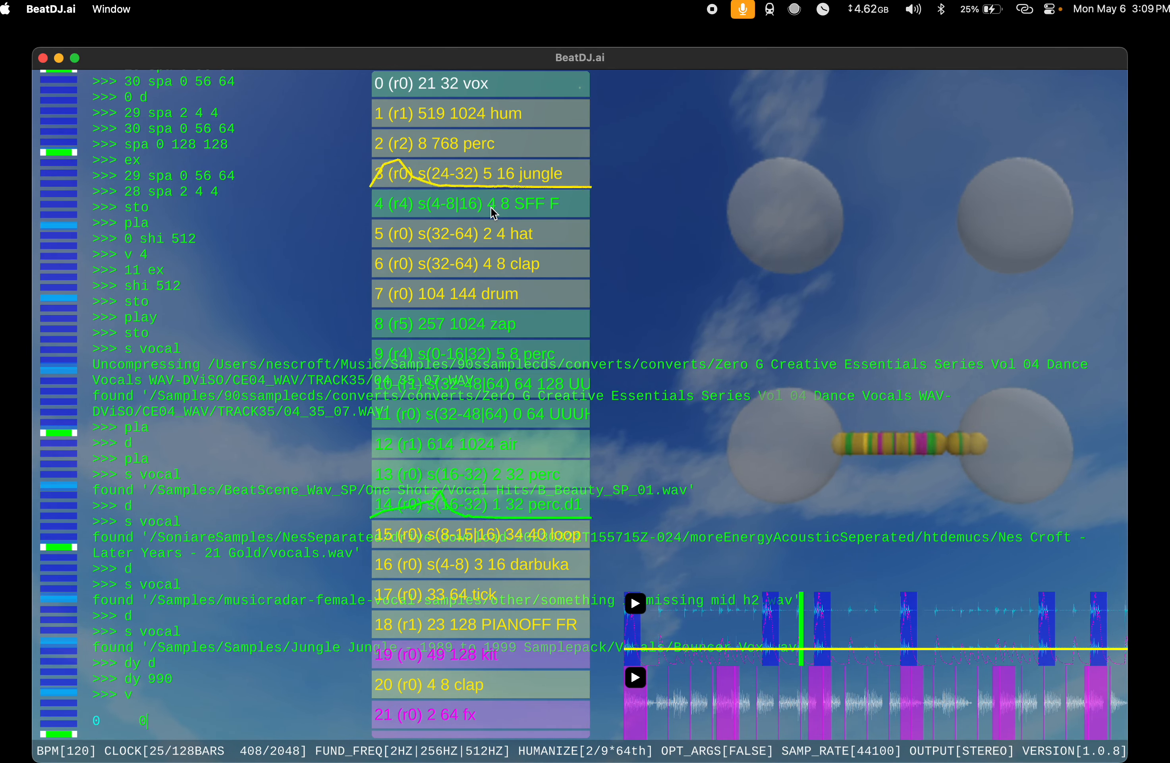
{"action": "key", "text": "Return"}
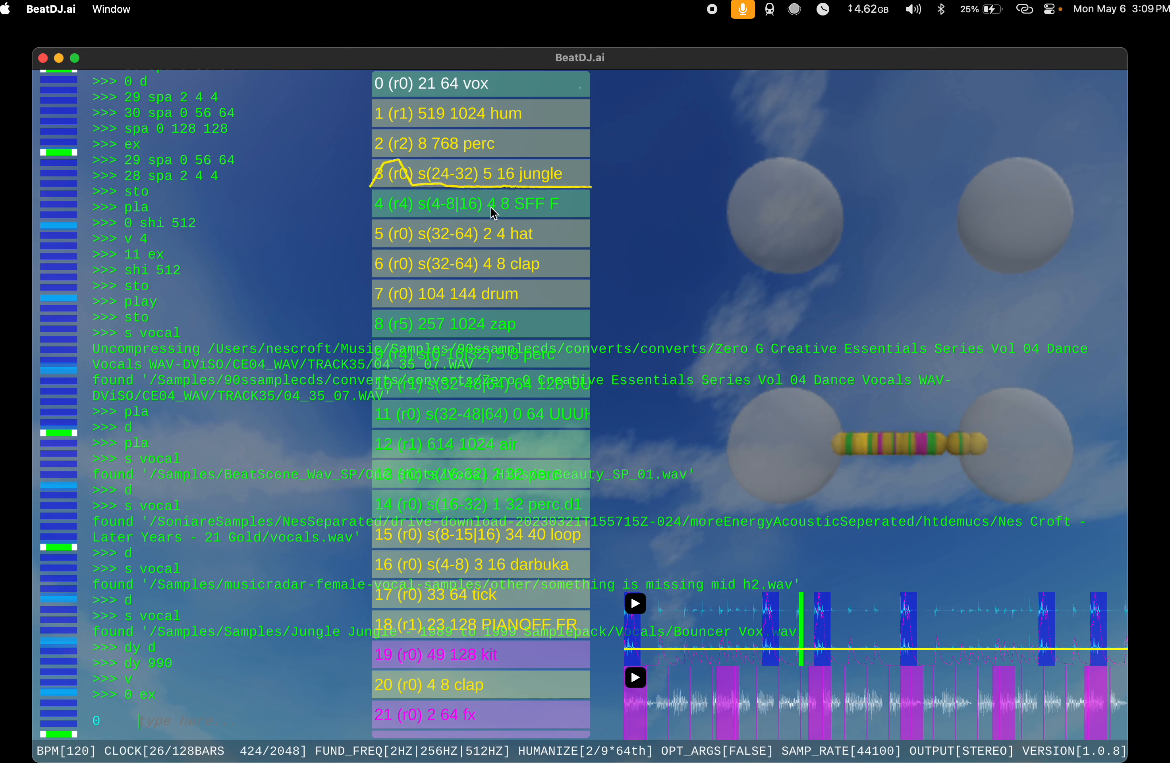
{"action": "type", "text": "rac 5"}
{"action": "key", "text": "Return"}
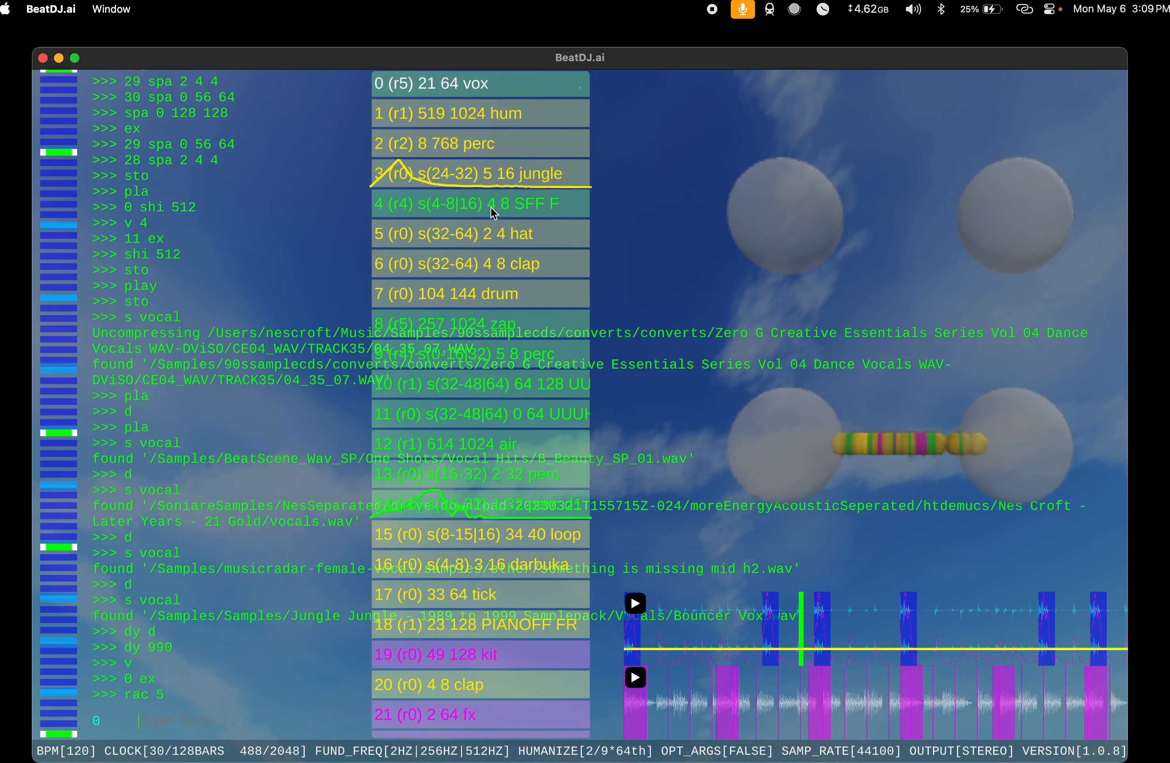
Step: Extend the vox at index 0 to length 256 by running ex twice, and copy it with c
{"action": "type", "text": "ex"}
{"action": "key", "text": "Return"}
{"action": "type", "text": "ex"}
{"action": "key", "text": "Return"}
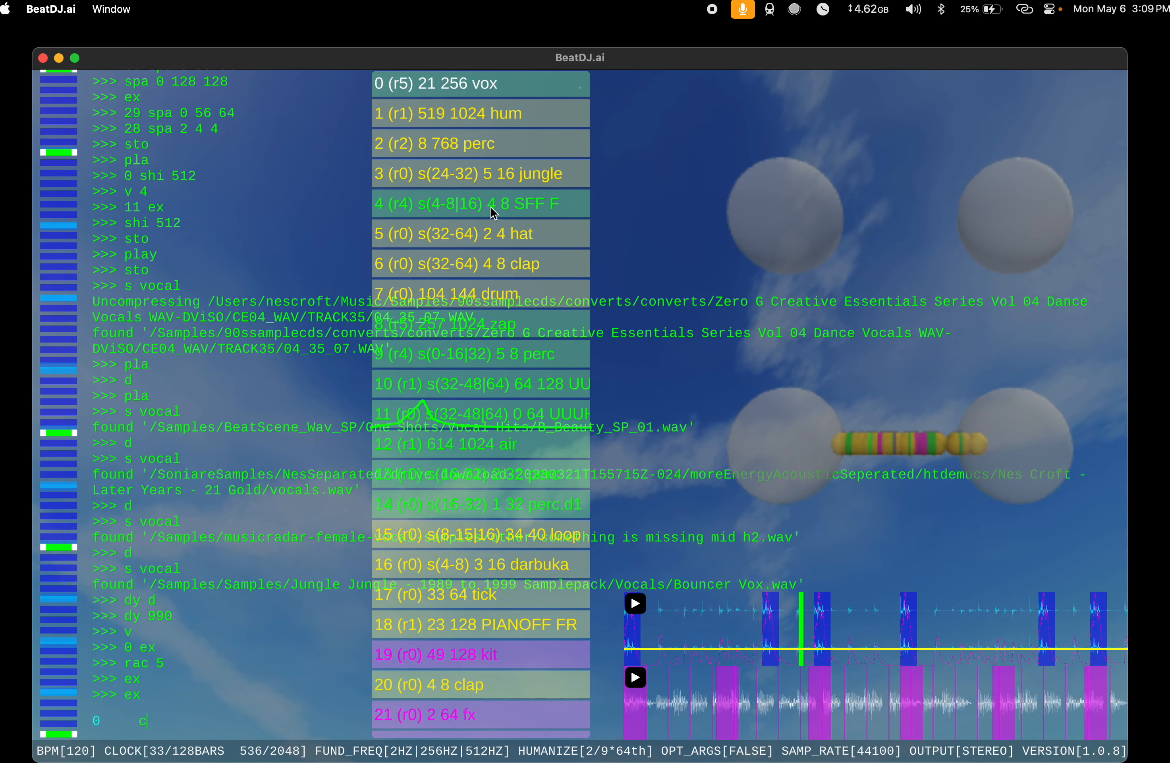
{"action": "type", "text": "c"}
{"action": "key", "text": "Return"}
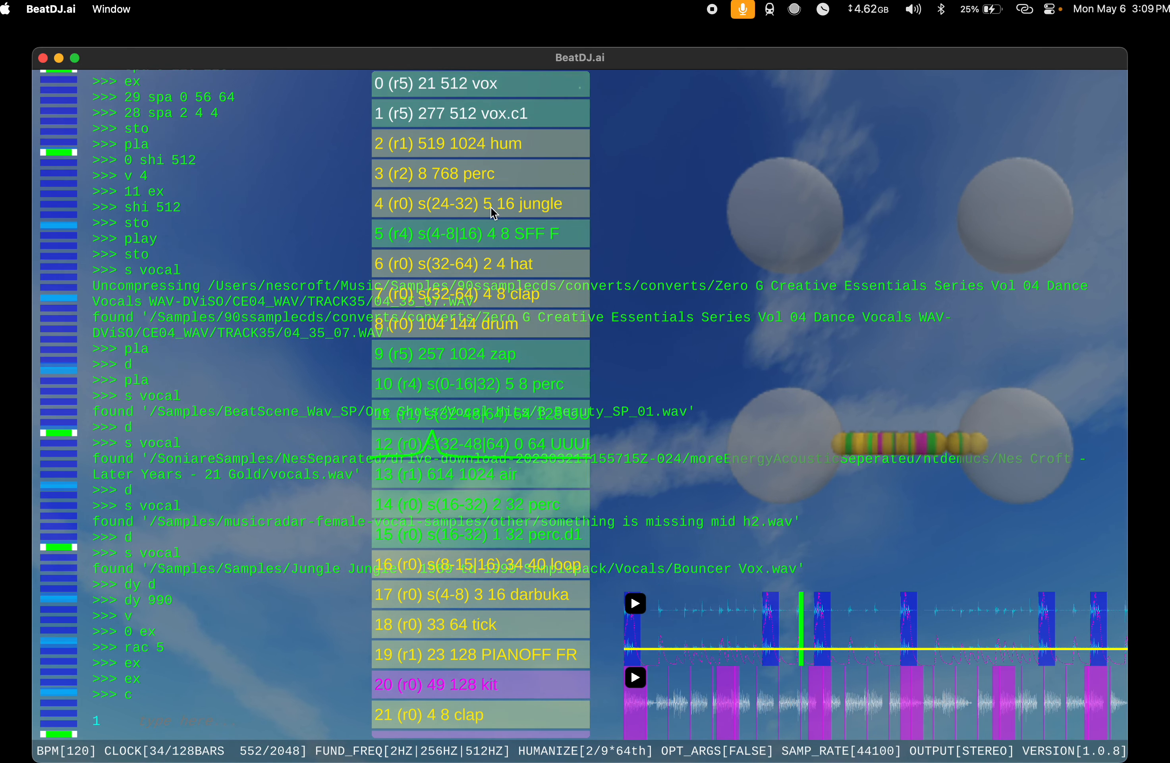
Step: Set the vox at index 0 to rac 0 and extend its copy at index 1 to length 1024 with 1 ex
{"action": "type", "text": "0 rac 0"}
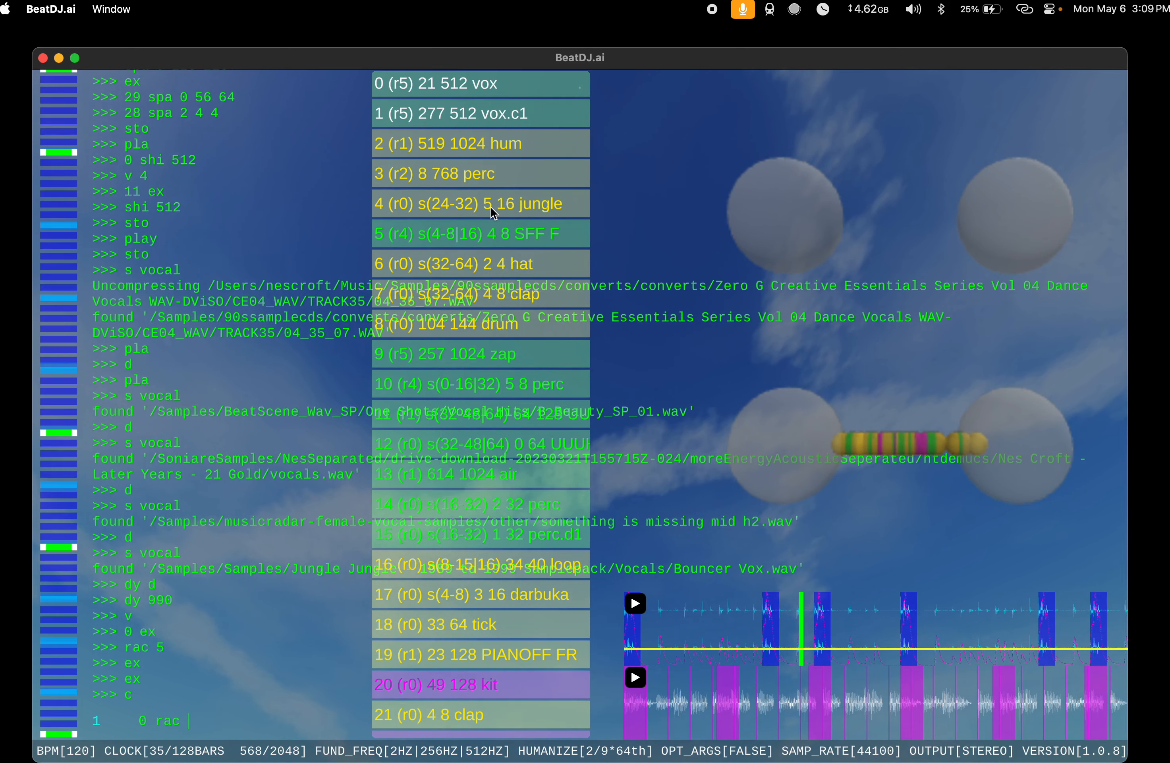
{"action": "key", "text": "Return"}
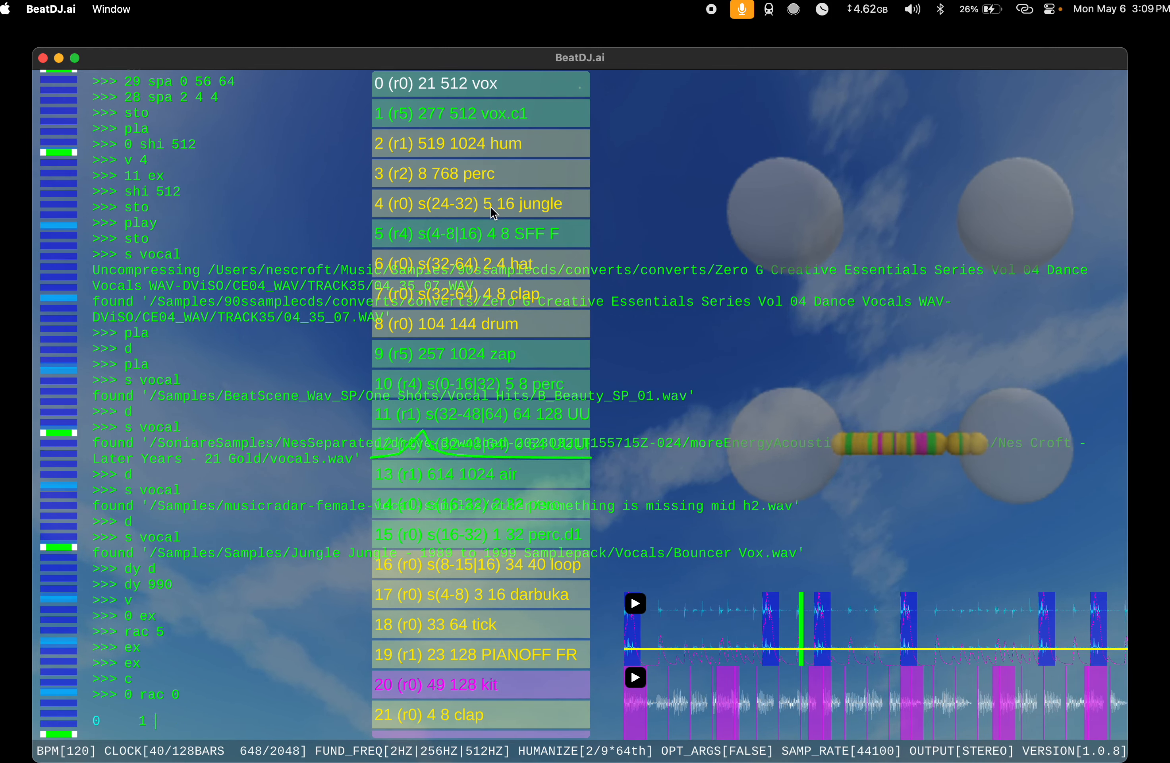
{"action": "type", "text": "ex"}
{"action": "key", "text": "Return"}
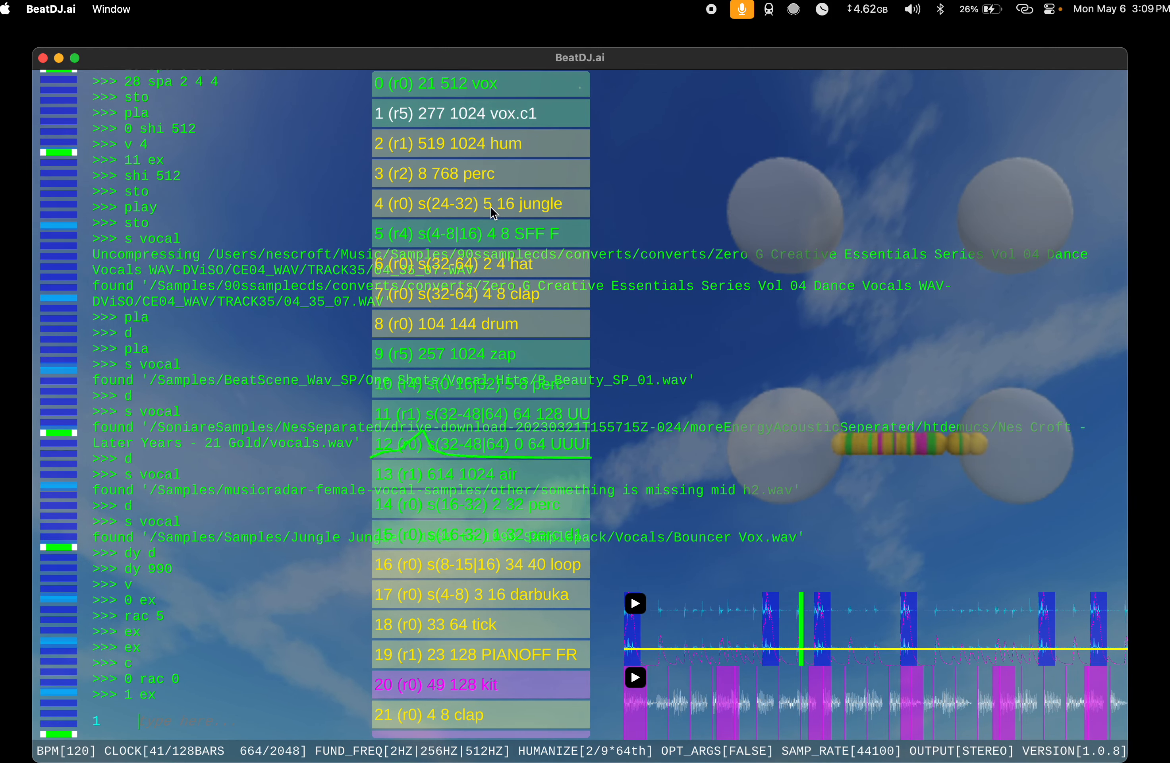
Step: Stop the song, audition it from the start with pla, and stop it again with sto
{"action": "type", "text": "sto"}
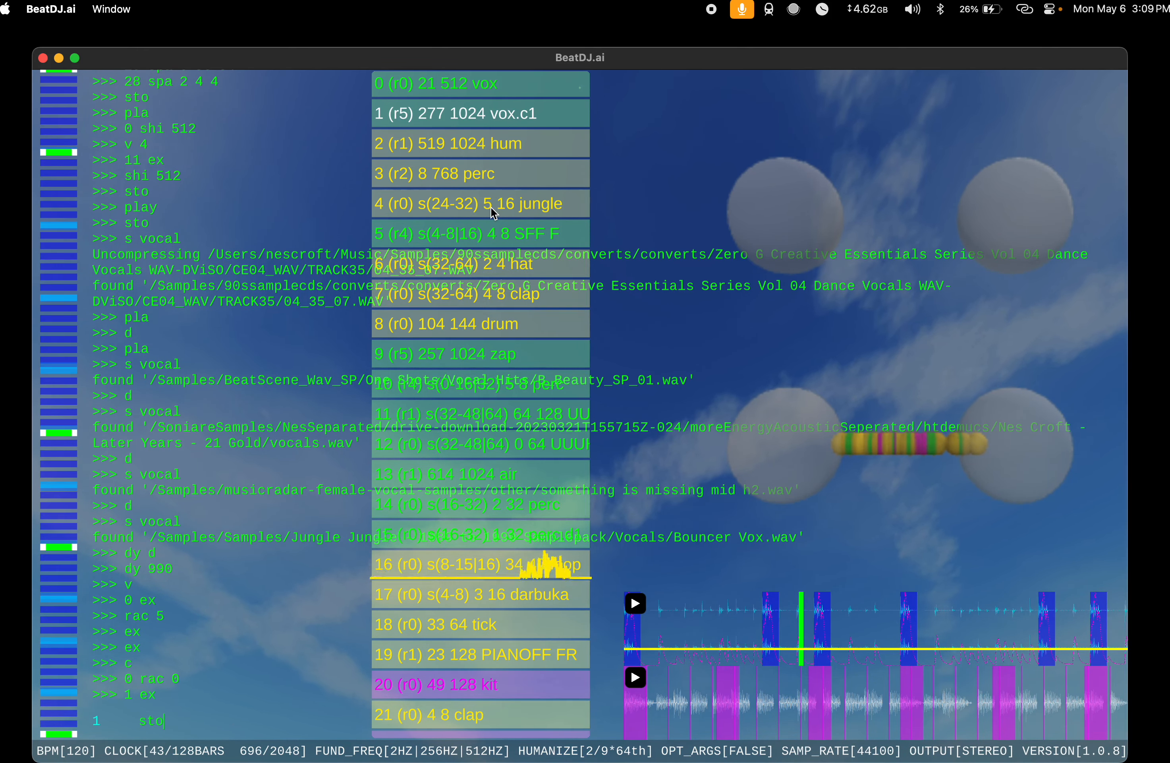
{"action": "key", "text": "Return"}
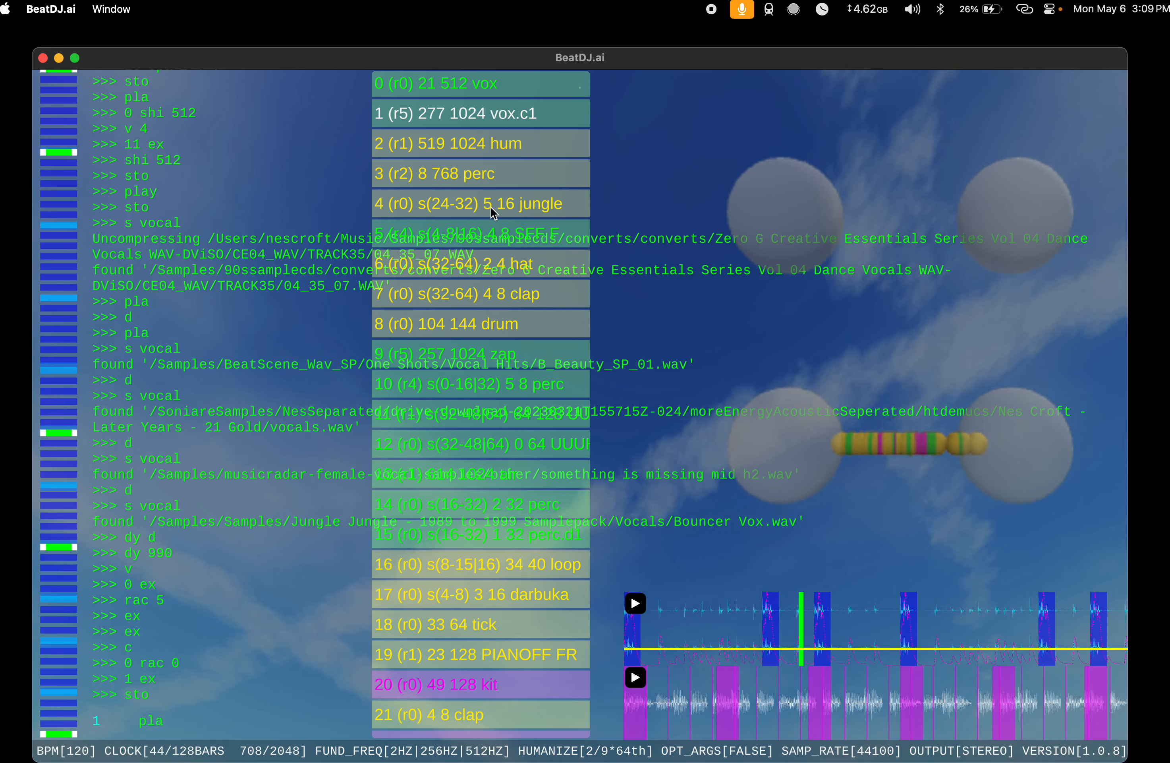
{"action": "key", "text": "Return"}
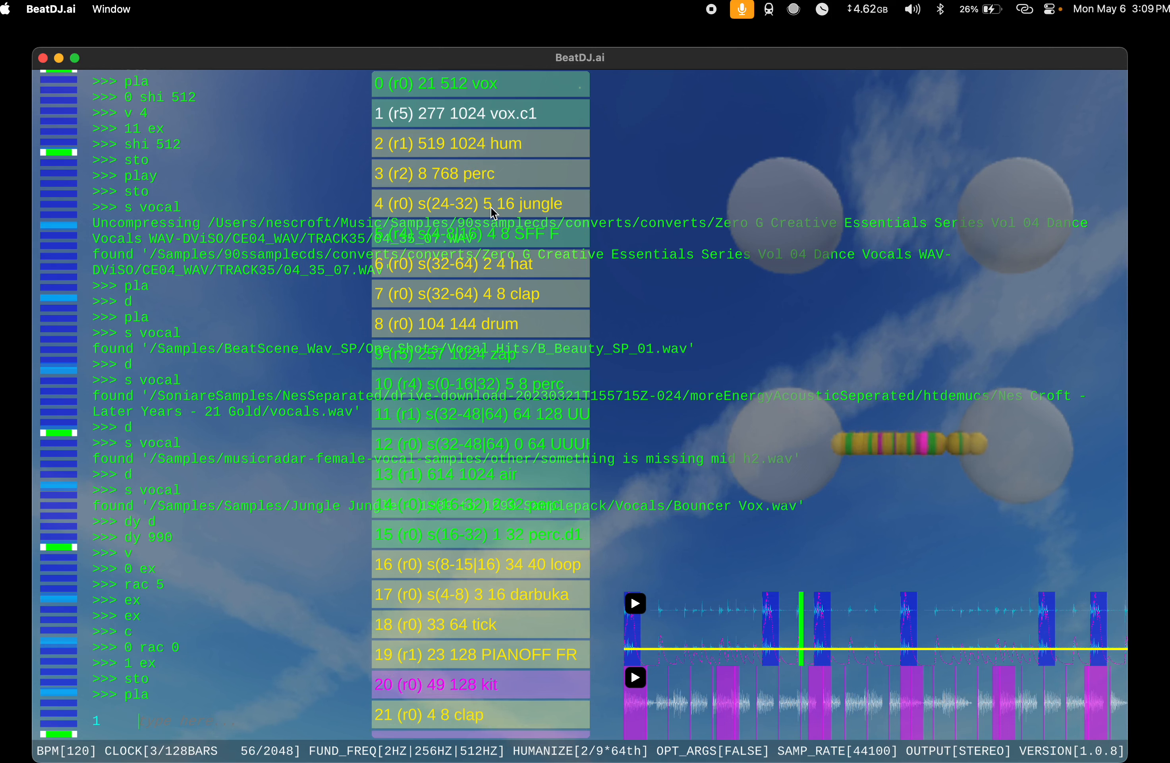
{"action": "type", "text": "sto"}
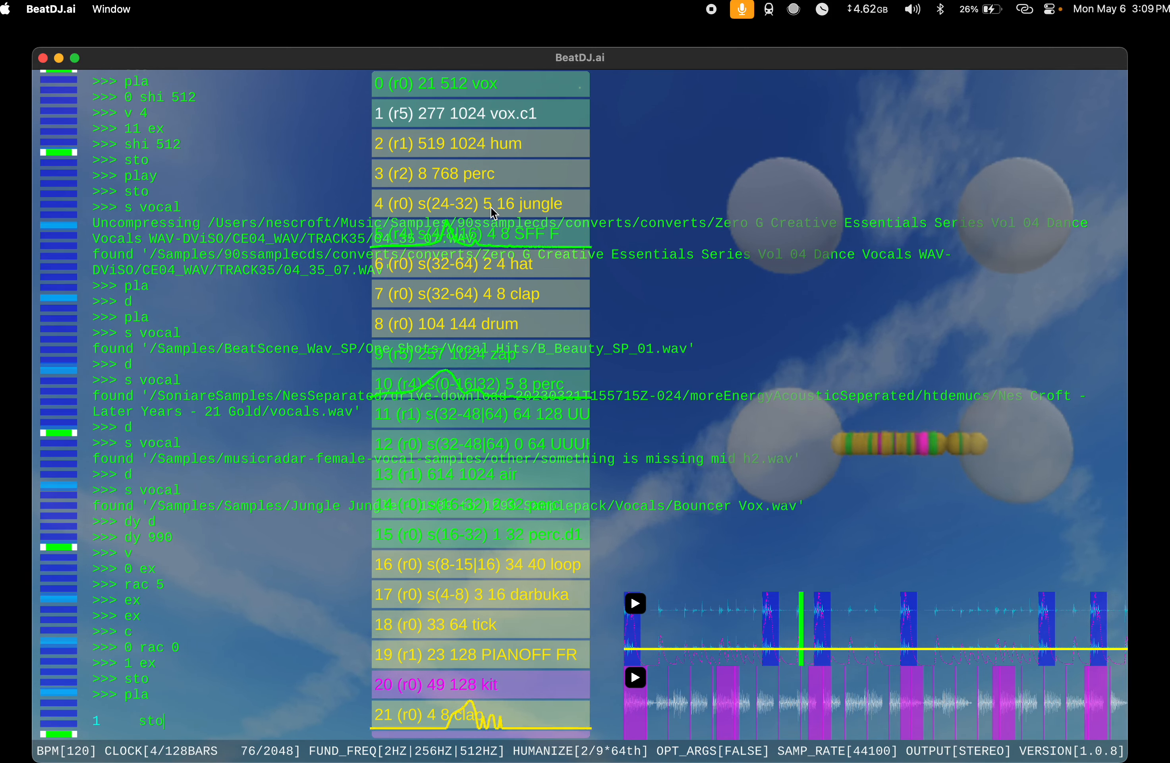
{"action": "key", "text": "Return"}
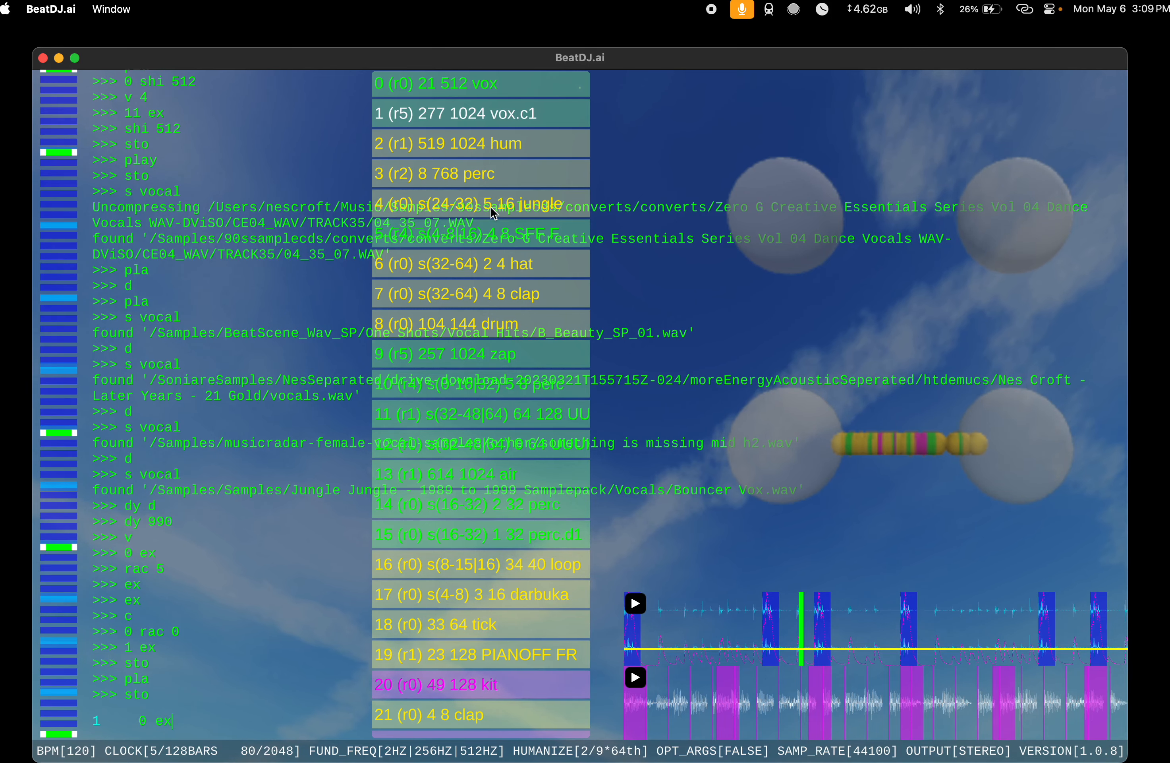
Step: Extend the vox at index 0 to length 1024 with 0 ex and set its rac value to 5
{"action": "type", "text": "0 ex"}
{"action": "key", "text": "Return"}
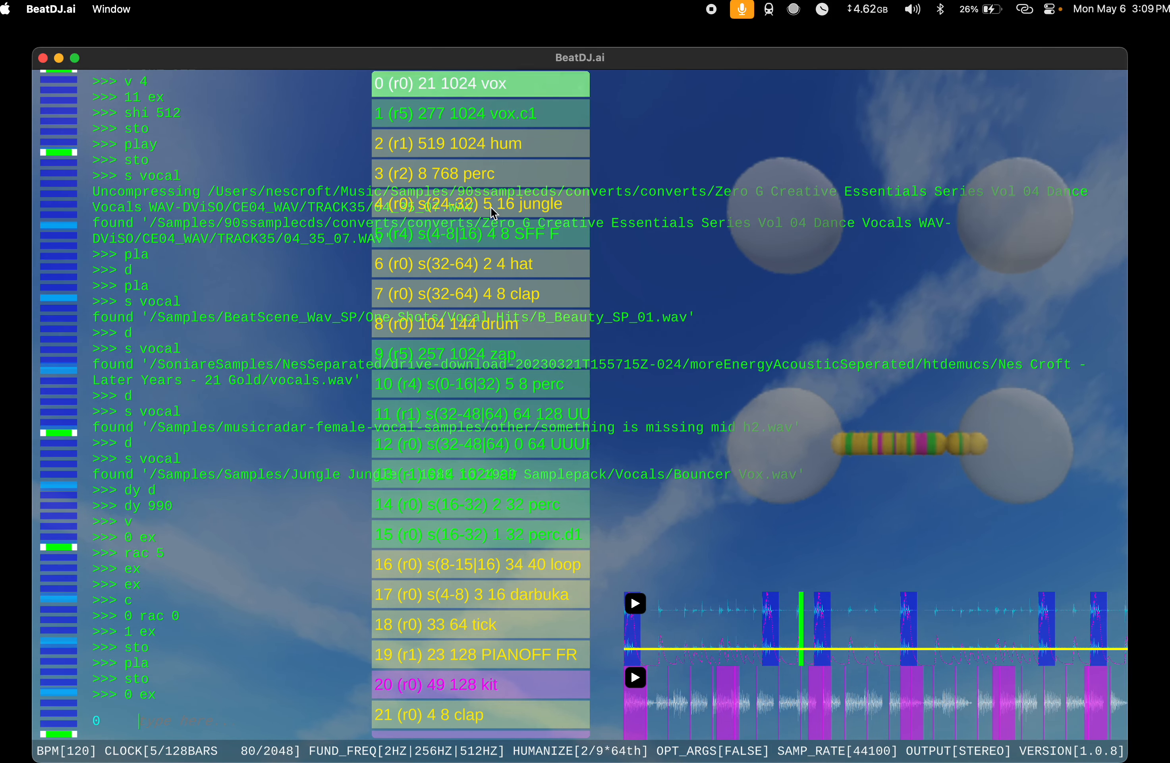
{"action": "type", "text": "rac 5"}
{"action": "key", "text": "Return"}
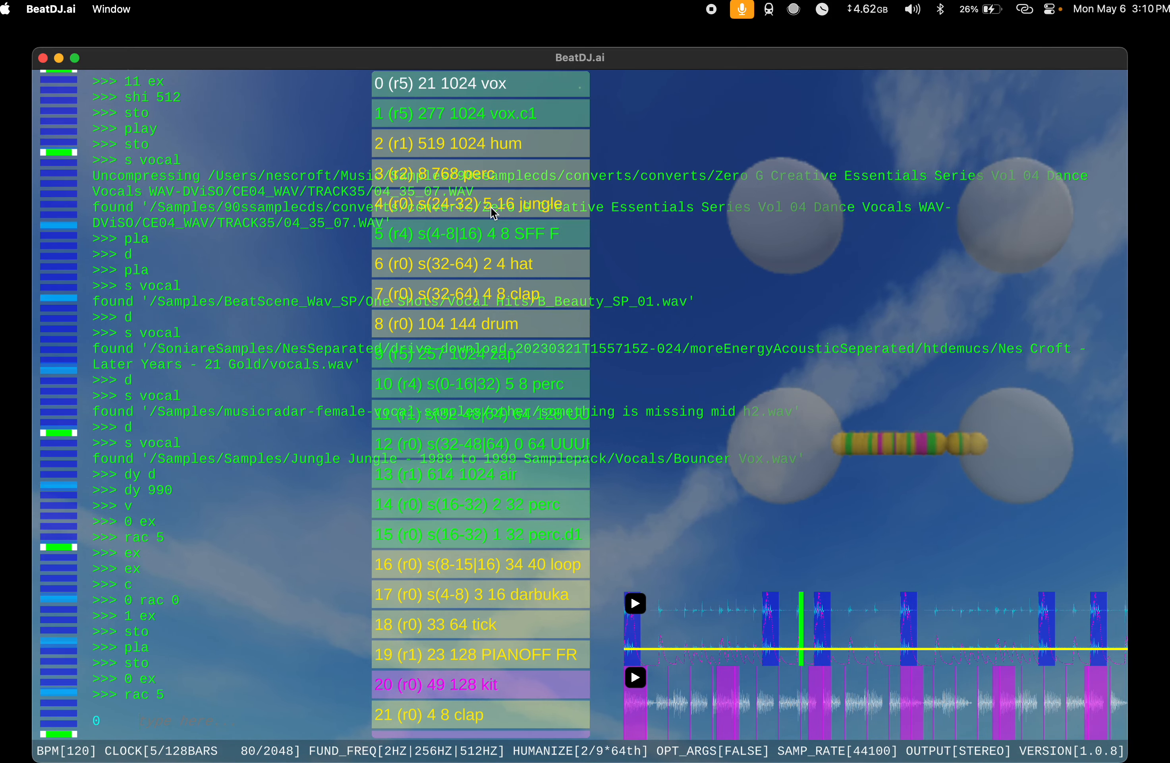
Step: Delete the vox copy at index 1 with 1 d and audition the song using pla and sto
{"action": "type", "text": "1 d"}
{"action": "key", "text": "Return"}
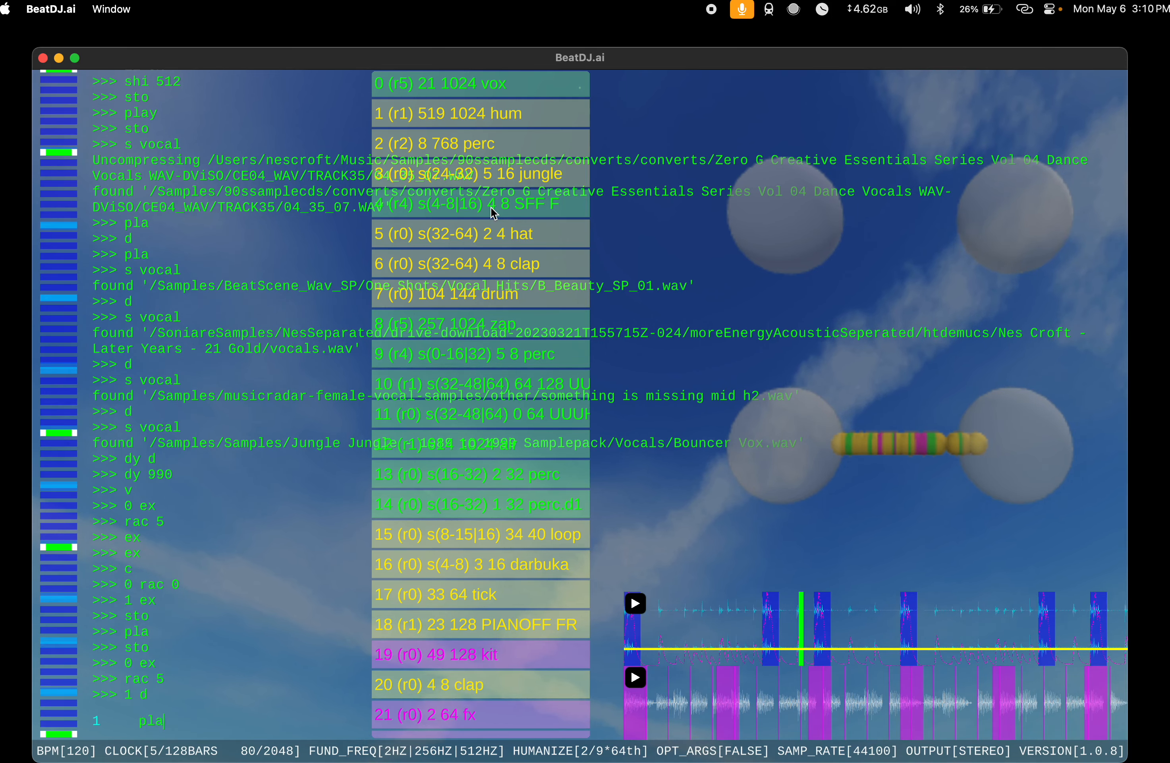
{"action": "type", "text": "pla"}
{"action": "key", "text": "Return"}
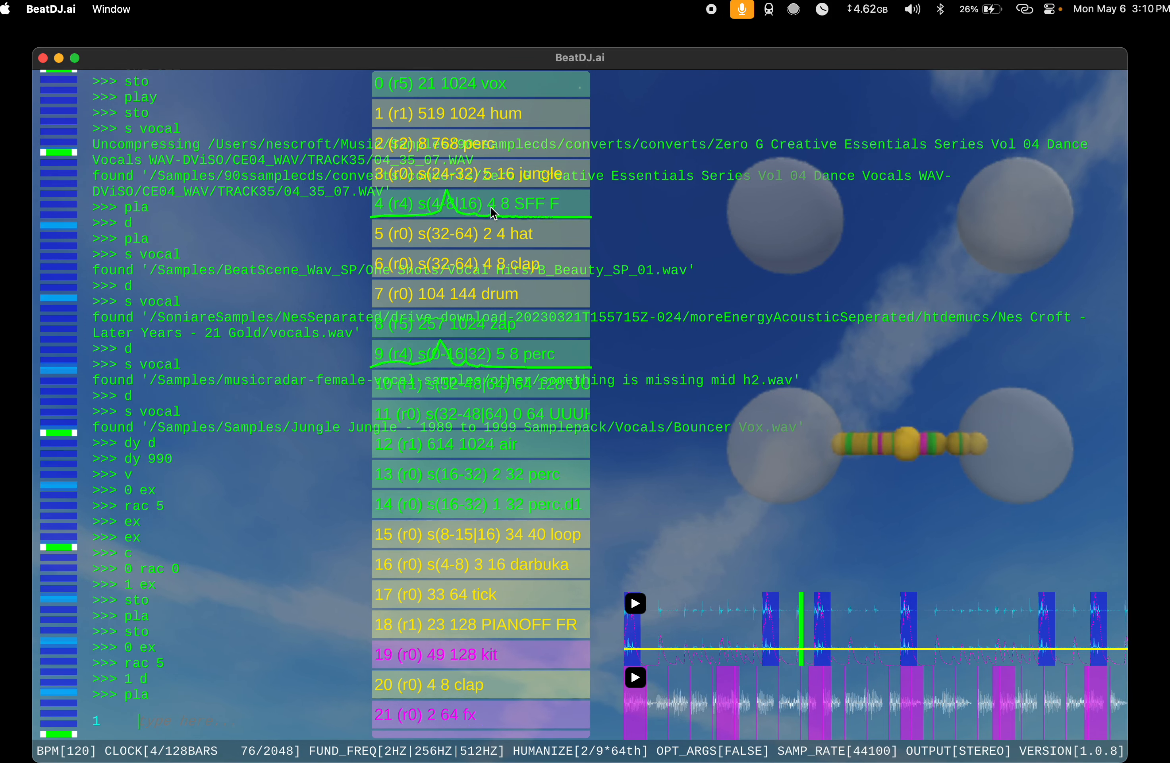
{"action": "type", "text": "sto"}
{"action": "key", "text": "Return"}
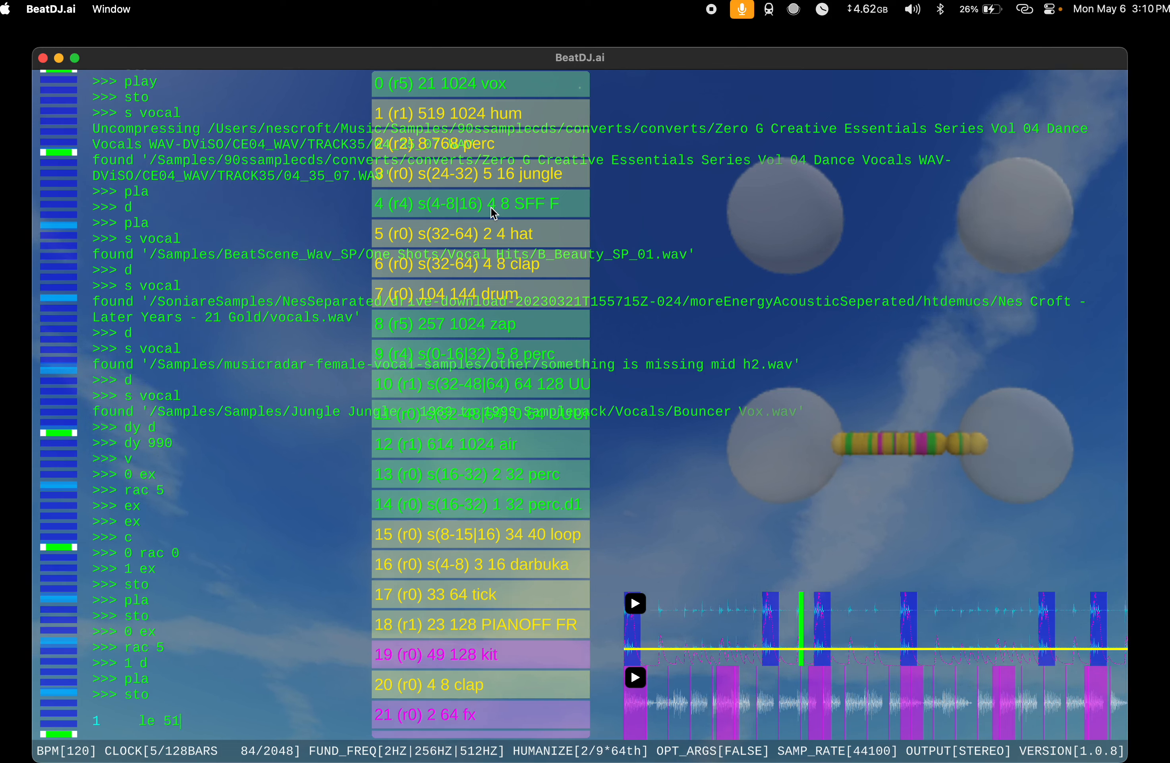
Step: Try length 768 on the hum at index 1 with le 768, and restore its length with le 1024
{"action": "type", "text": "8"}
{"action": "key", "text": "Return"}
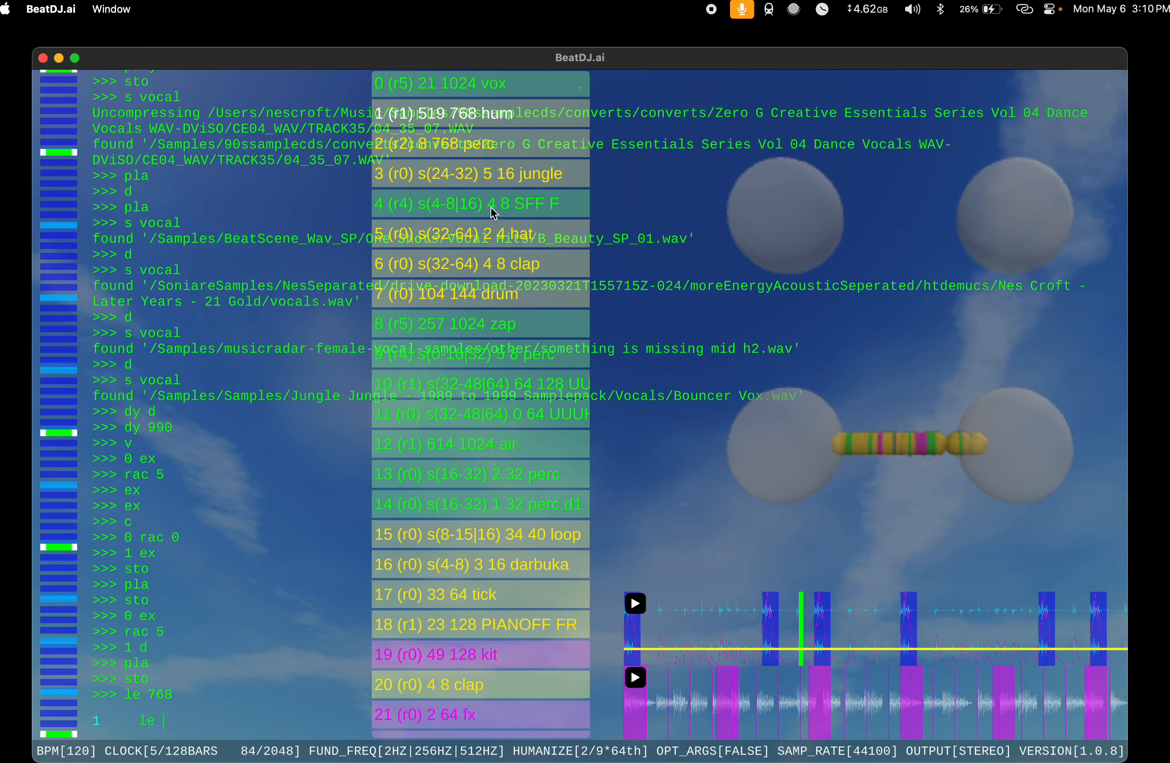
{"action": "key", "text": "Return"}
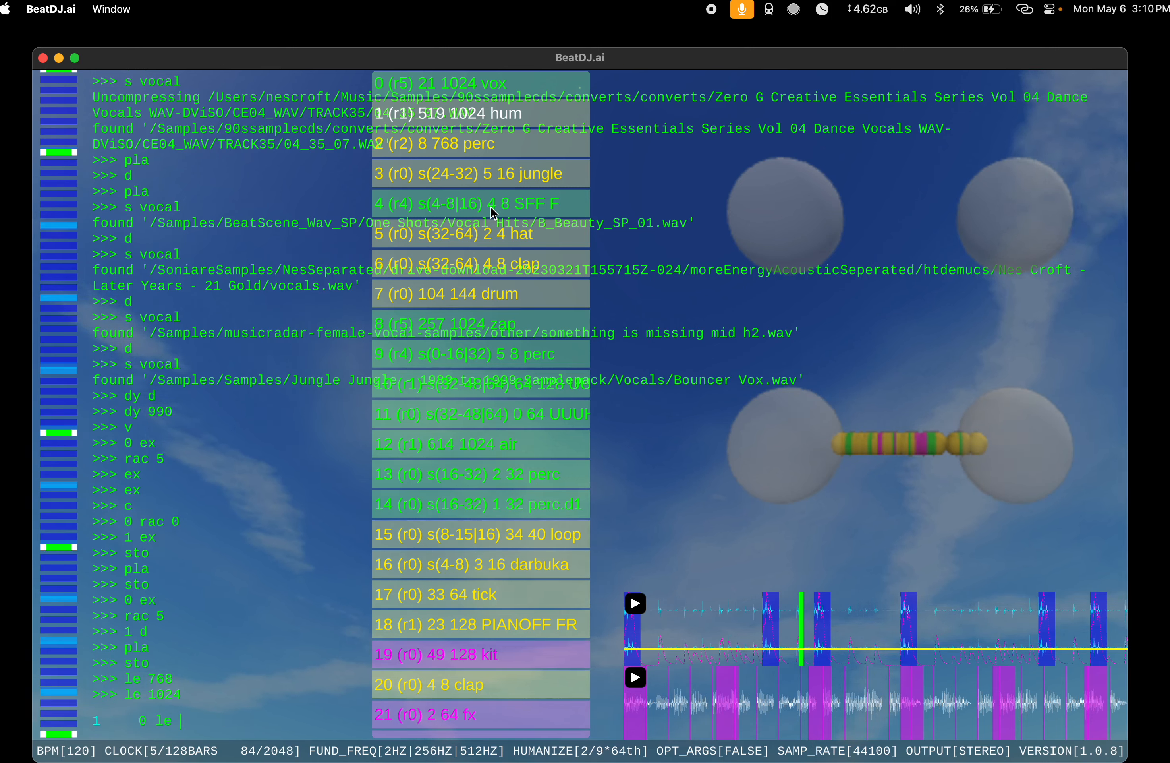
Step: Set the length of the vox at index 0 to 768 with 0 le 768 and audition the song using play and sto
{"action": "type", "text": "0 le 768"}
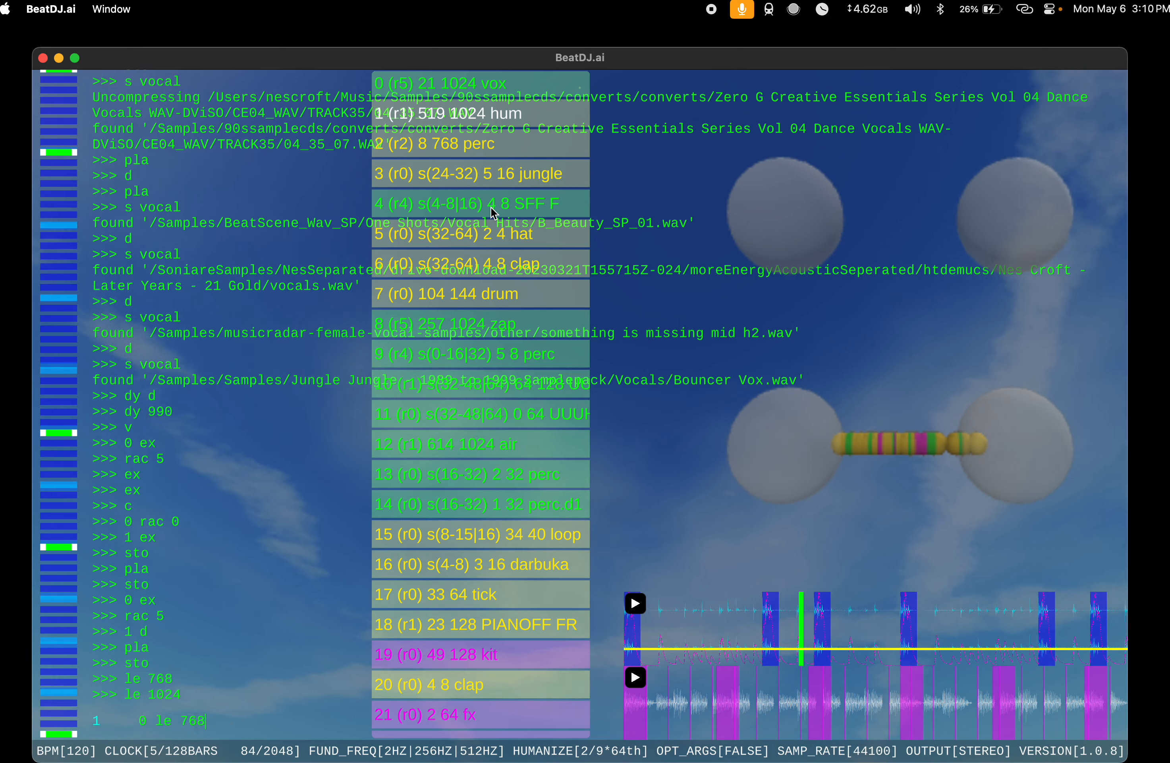
{"action": "key", "text": "Return"}
{"action": "type", "text": "play"}
{"action": "key", "text": "Return"}
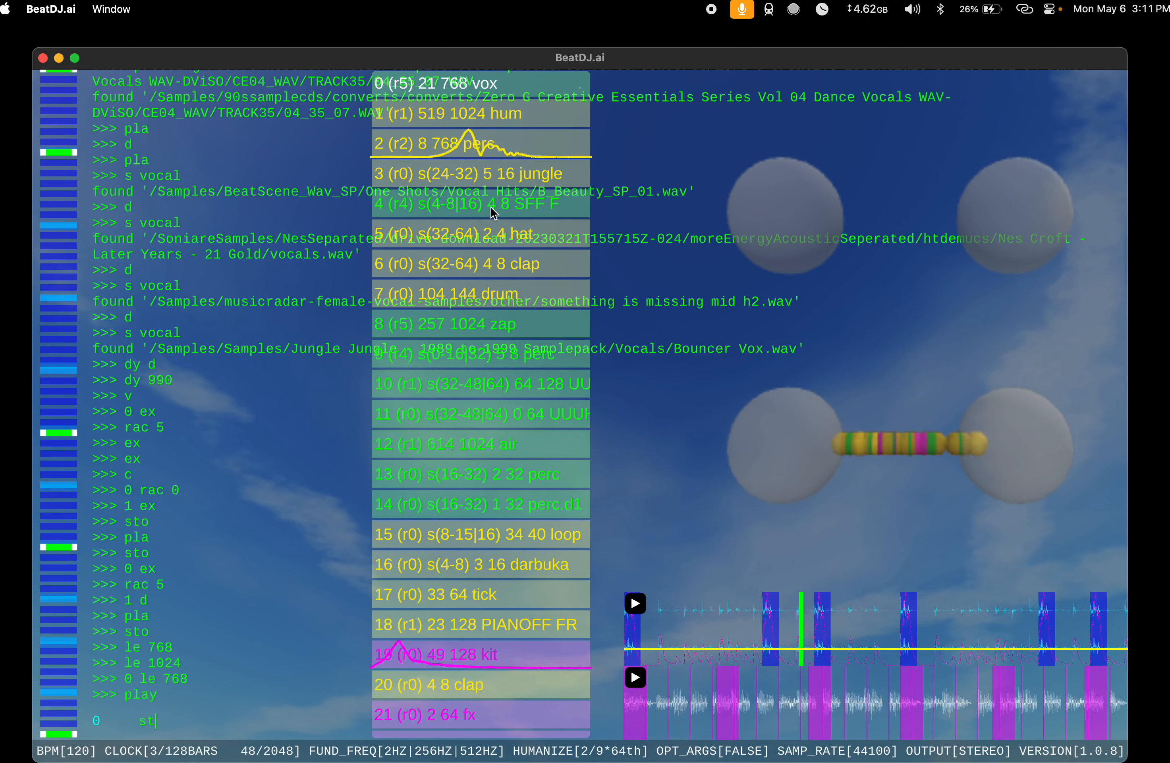
{"action": "type", "text": "sto"}
{"action": "key", "text": "Return"}
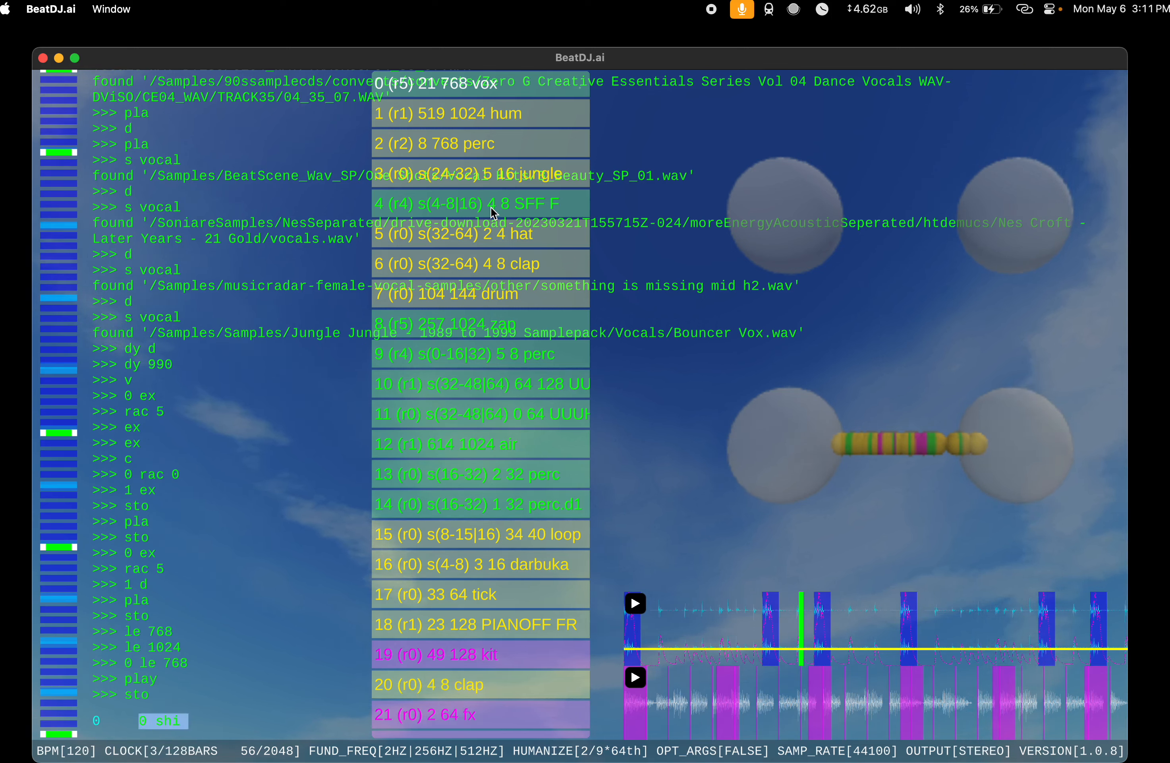
Step: Shift the vox at index 0 by 32 with shi 32 and audition the song using play and sto
{"action": "type", "text": "shi 32"}
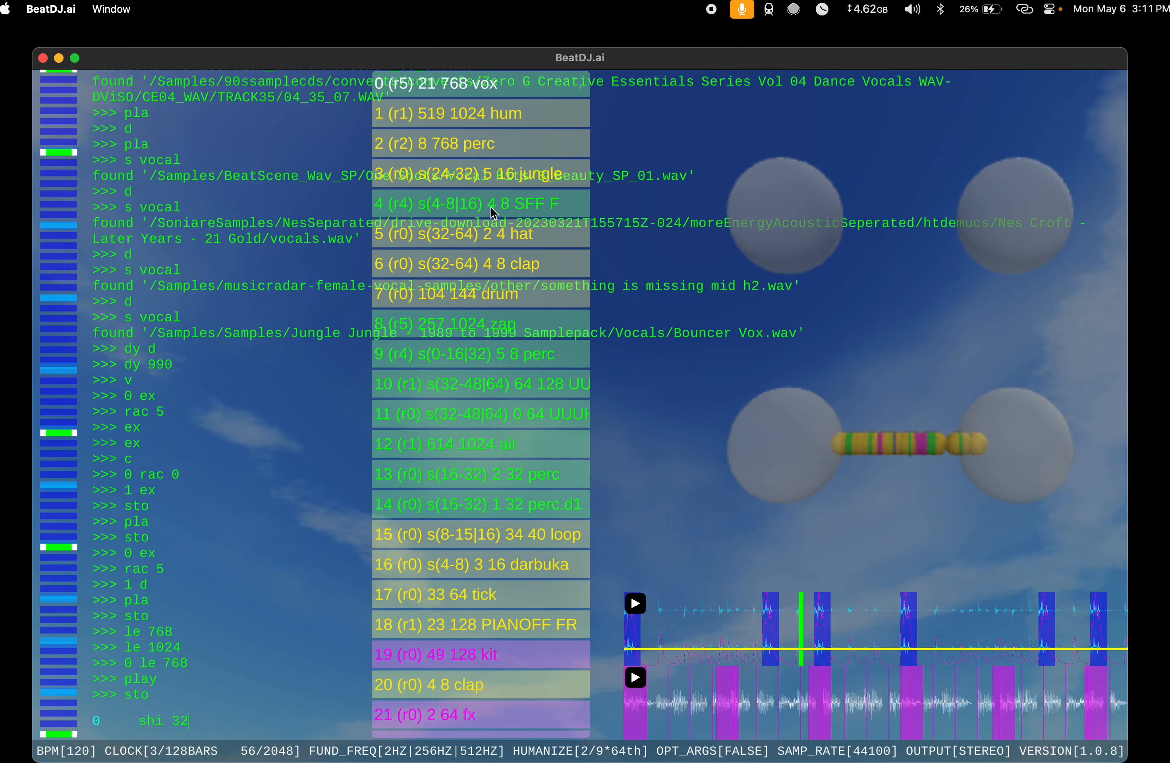
{"action": "key", "text": "Return"}
{"action": "type", "text": "play"}
{"action": "key", "text": "Return"}
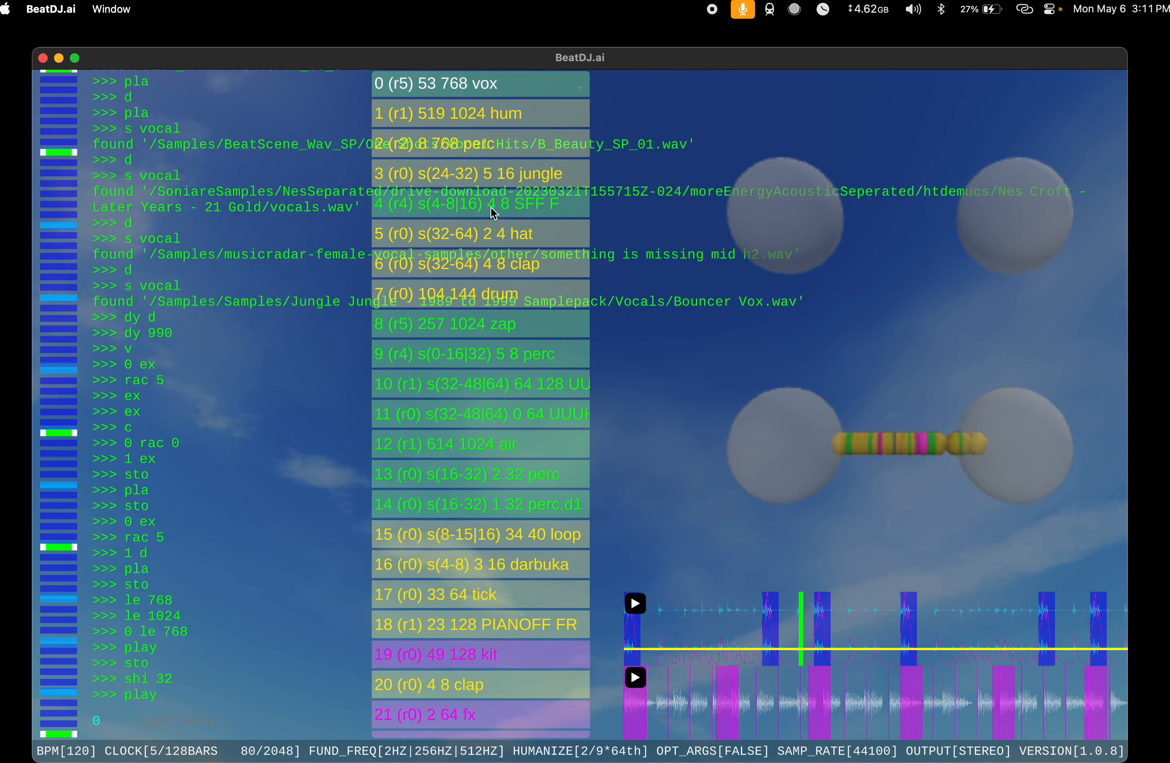
{"action": "type", "text": "sto"}
{"action": "key", "text": "Return"}
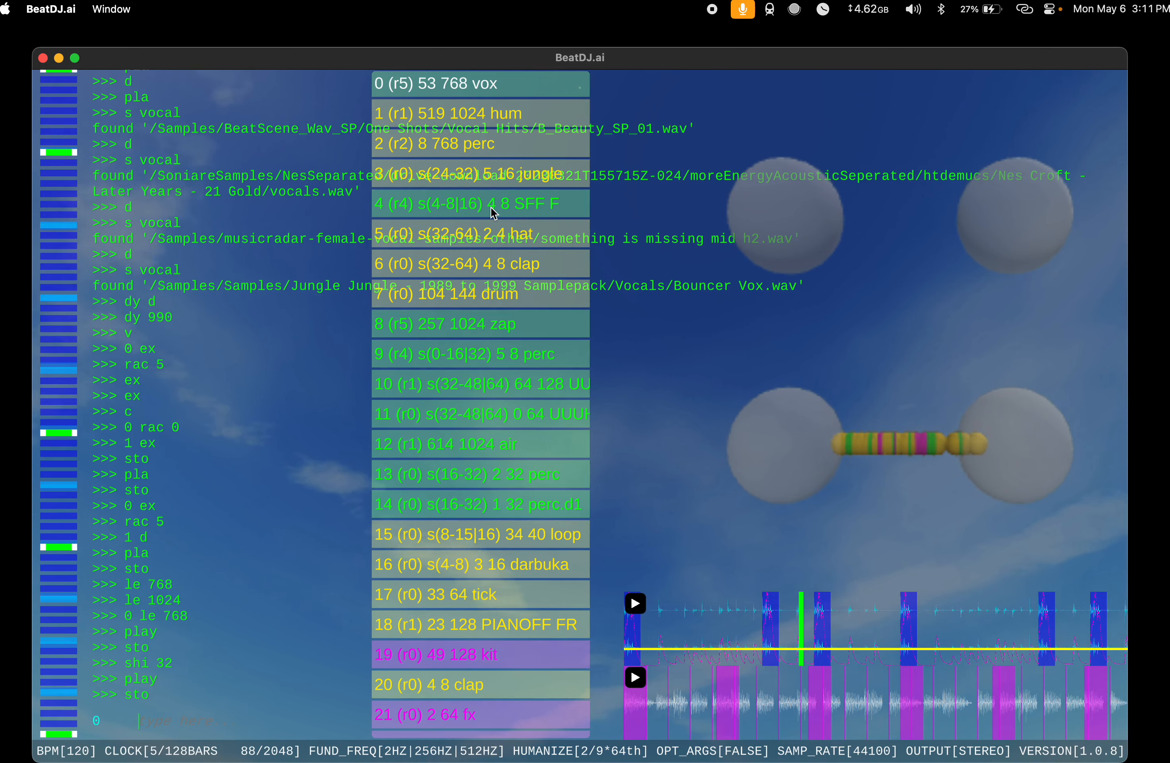
Step: Audition the song using play and sto while examining the instruments at the end of the list
{"action": "scroll", "coordinate": [512, 458], "scroll_direction": "down", "scroll_amount": 10}
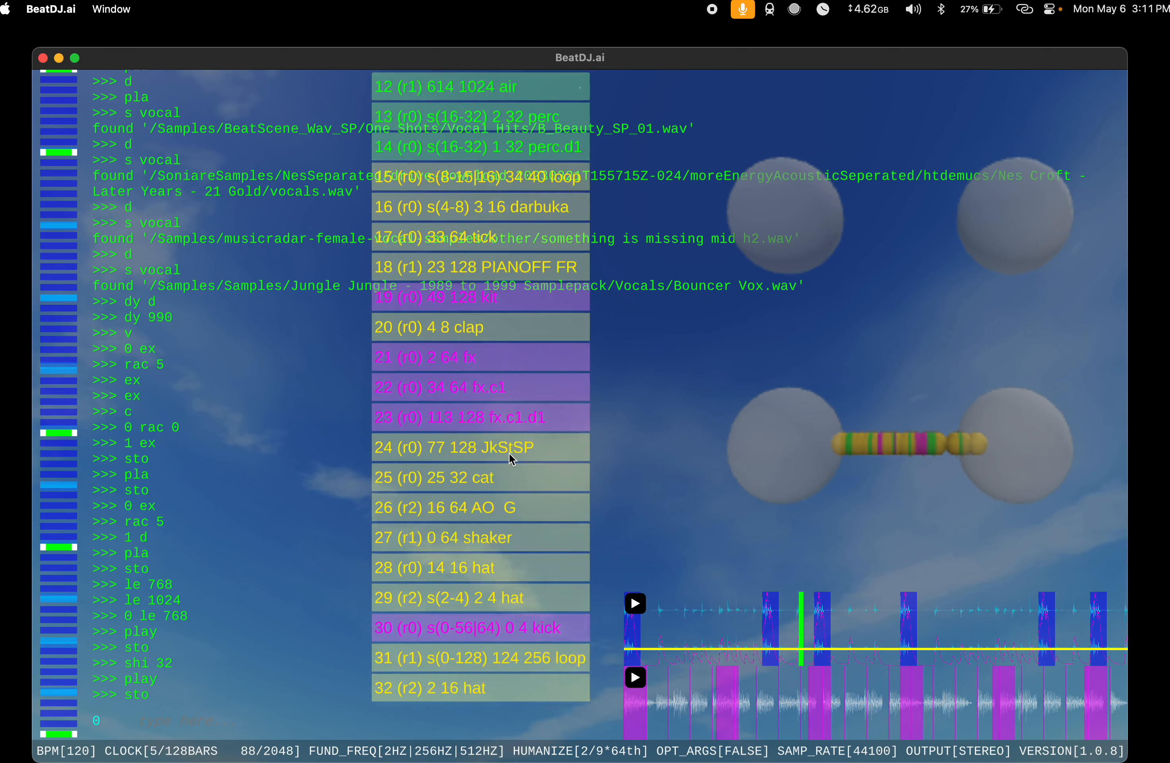
{"action": "type", "text": "play"}
{"action": "key", "text": "Return"}
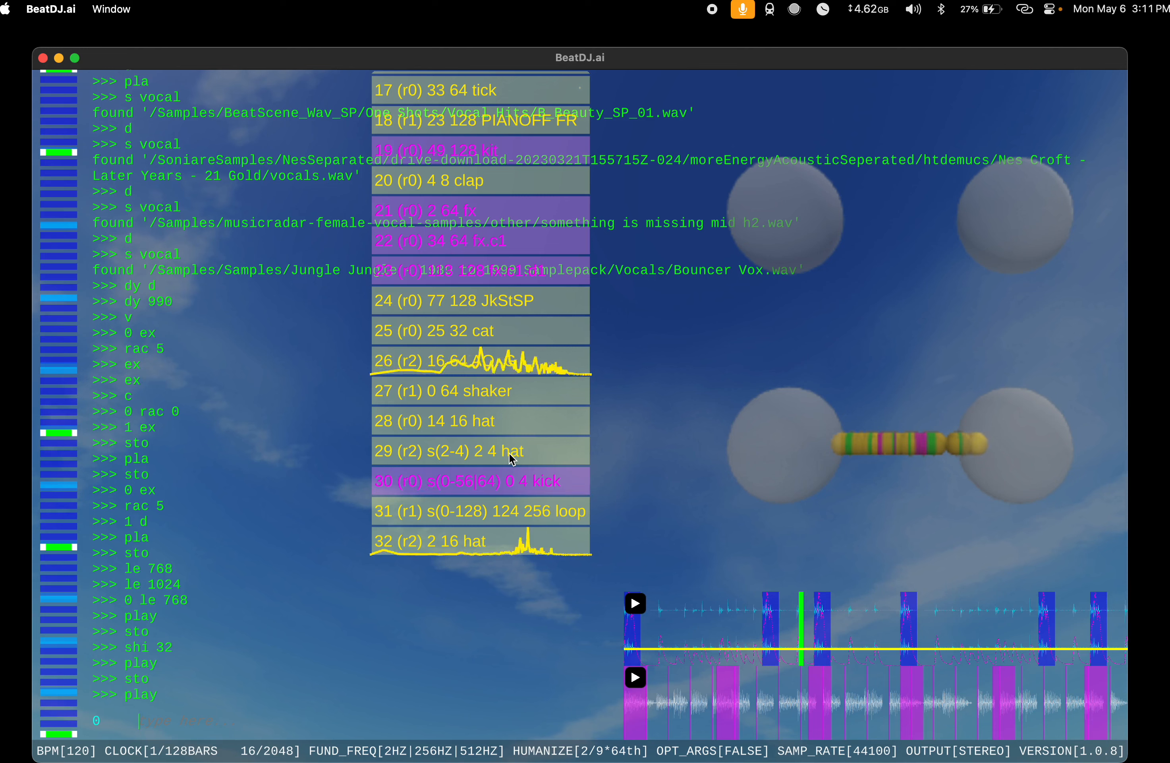
{"action": "type", "text": "sto"}
{"action": "key", "text": "Return"}
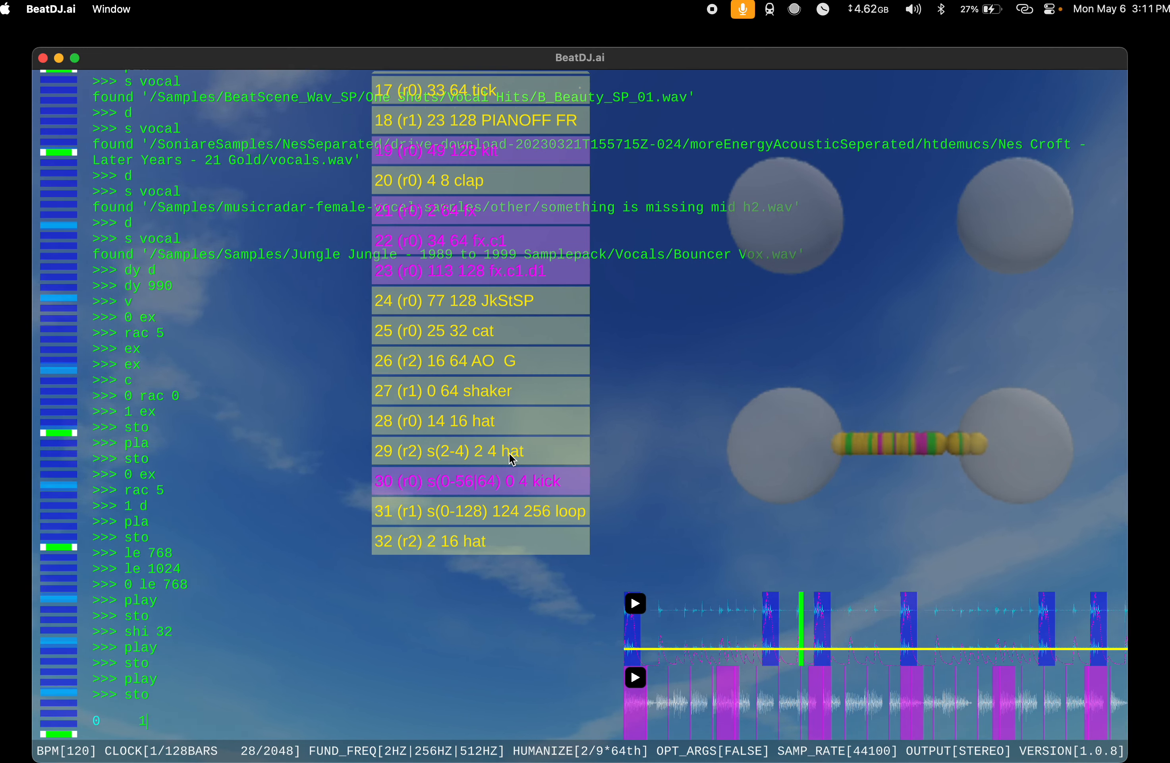
Step: Set the hat at index 28 with 28 ve 90 and v 4, and audition it using pla
{"action": "type", "text": "28 ve 90"}
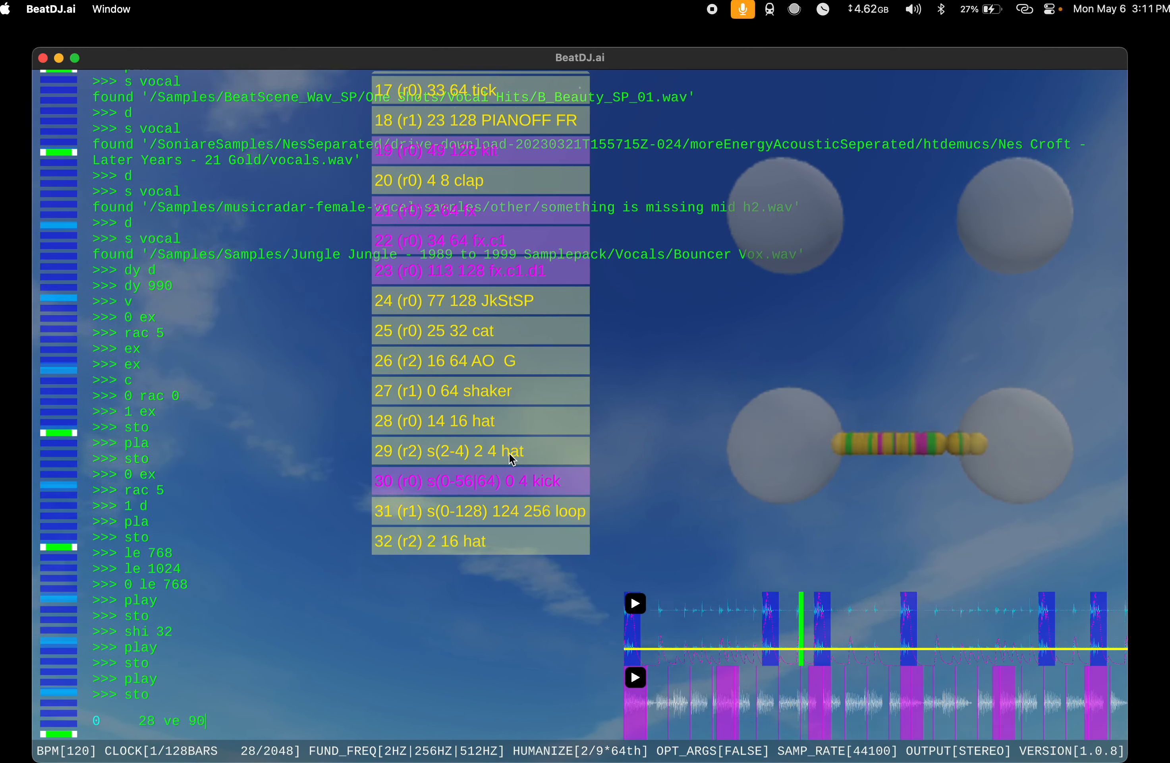
{"action": "key", "text": "Return"}
{"action": "type", "text": "v 4"}
{"action": "key", "text": "Return"}
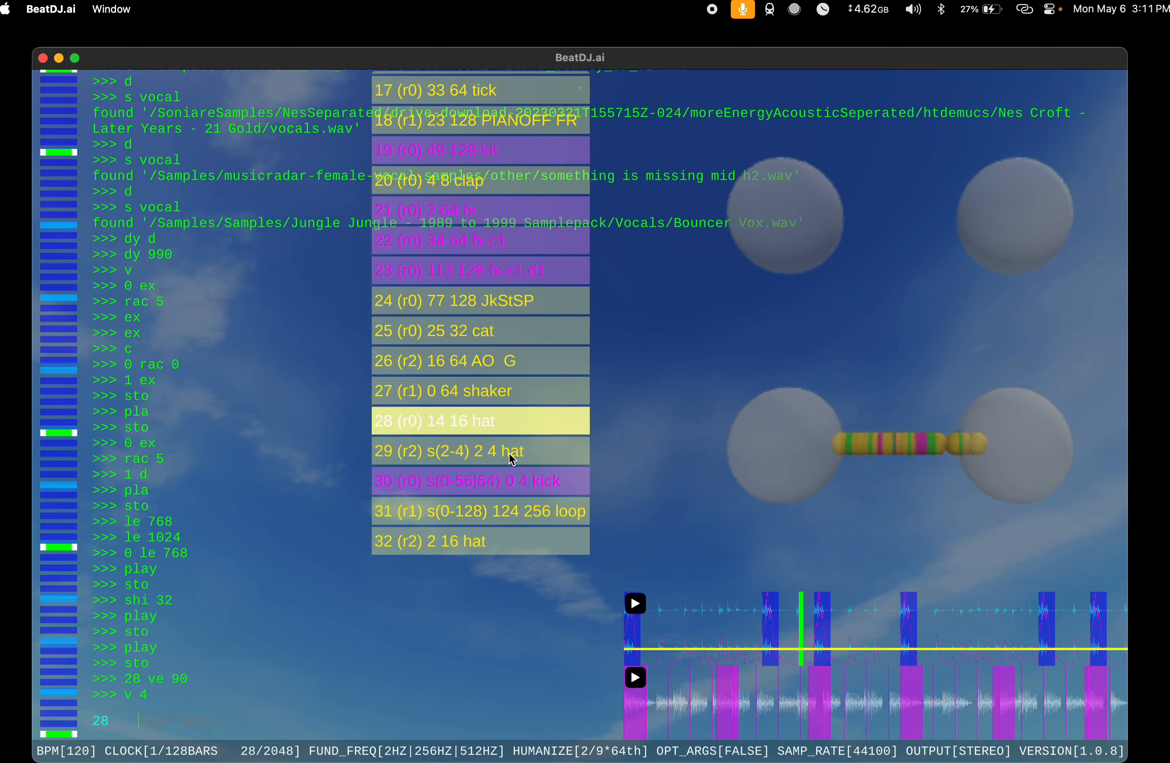
{"action": "type", "text": "pla"}
{"action": "key", "text": "Return"}
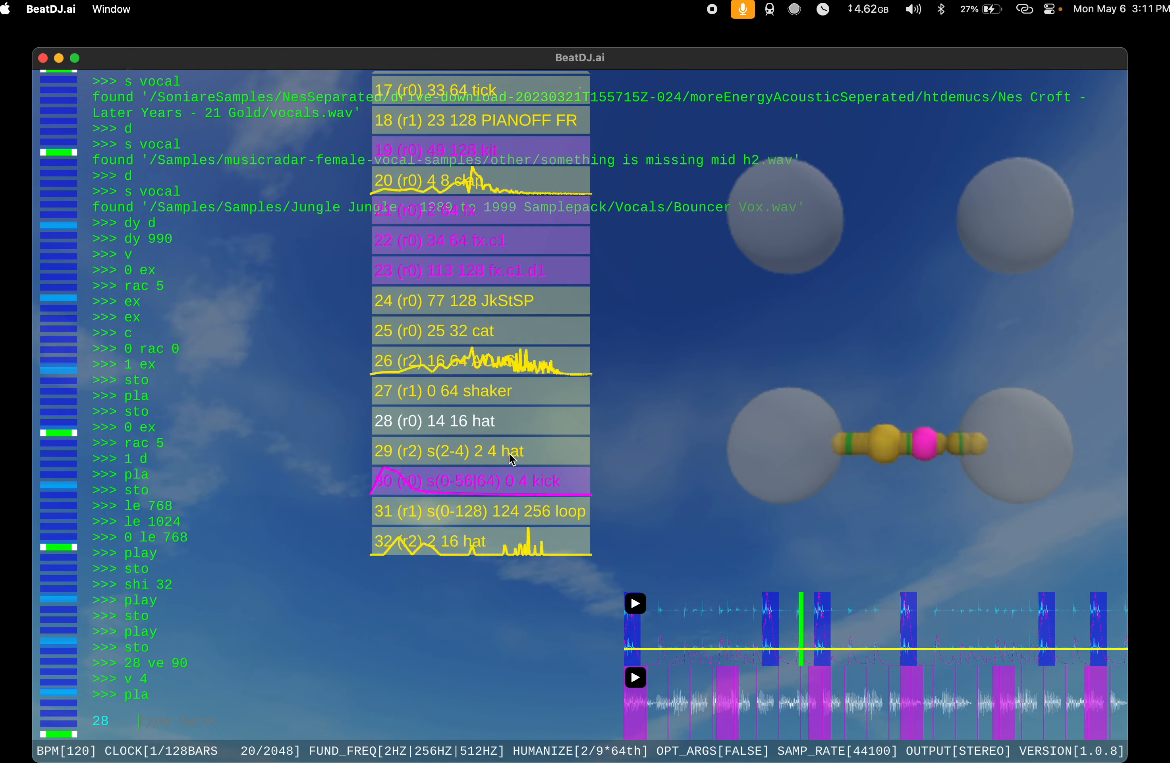
Step: Set the volume of the hat at index 28 to 7 with v 7 and stop playback with sto
{"action": "type", "text": "v"}
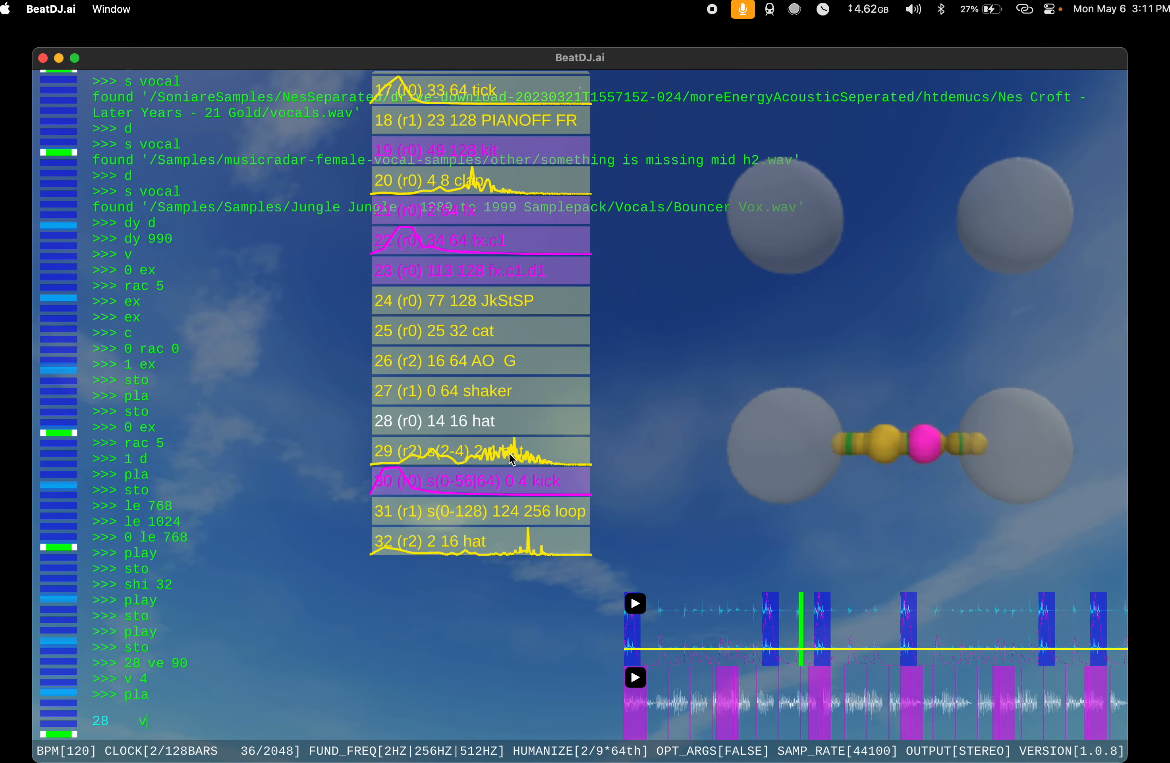
{"action": "type", "text": " 7"}
{"action": "key", "text": "Return"}
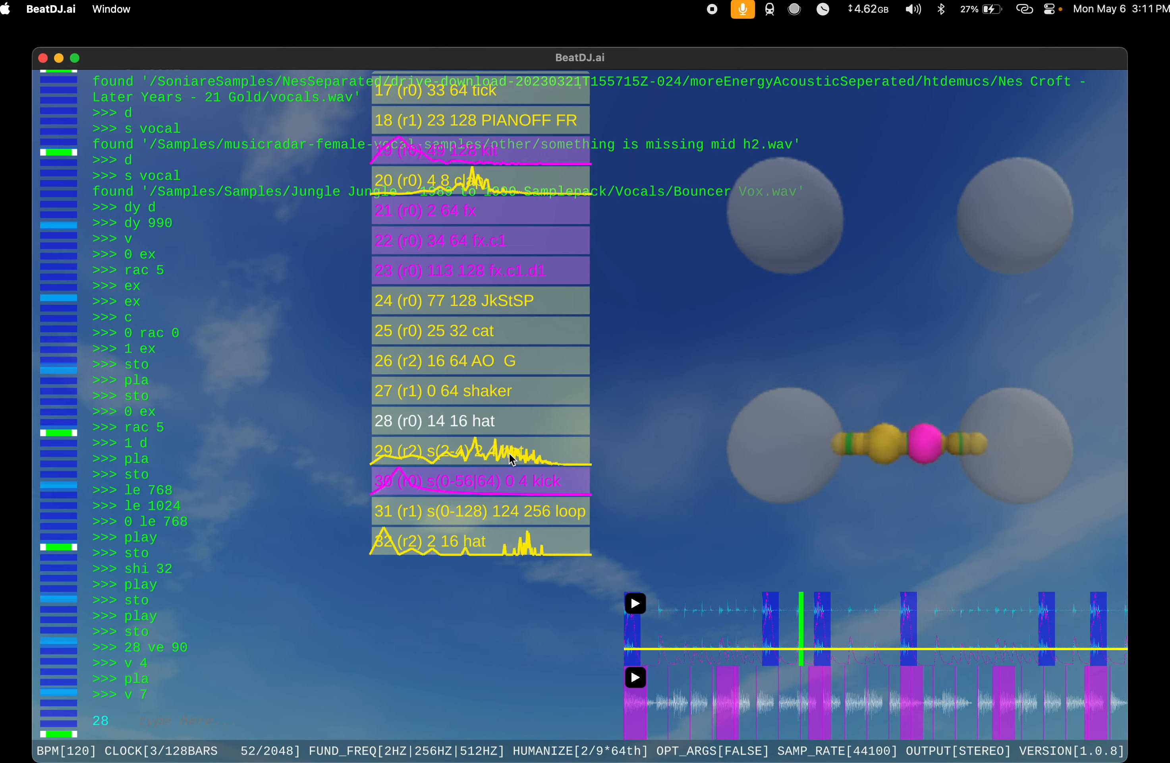
{"action": "type", "text": "sto"}
{"action": "key", "text": "Return"}
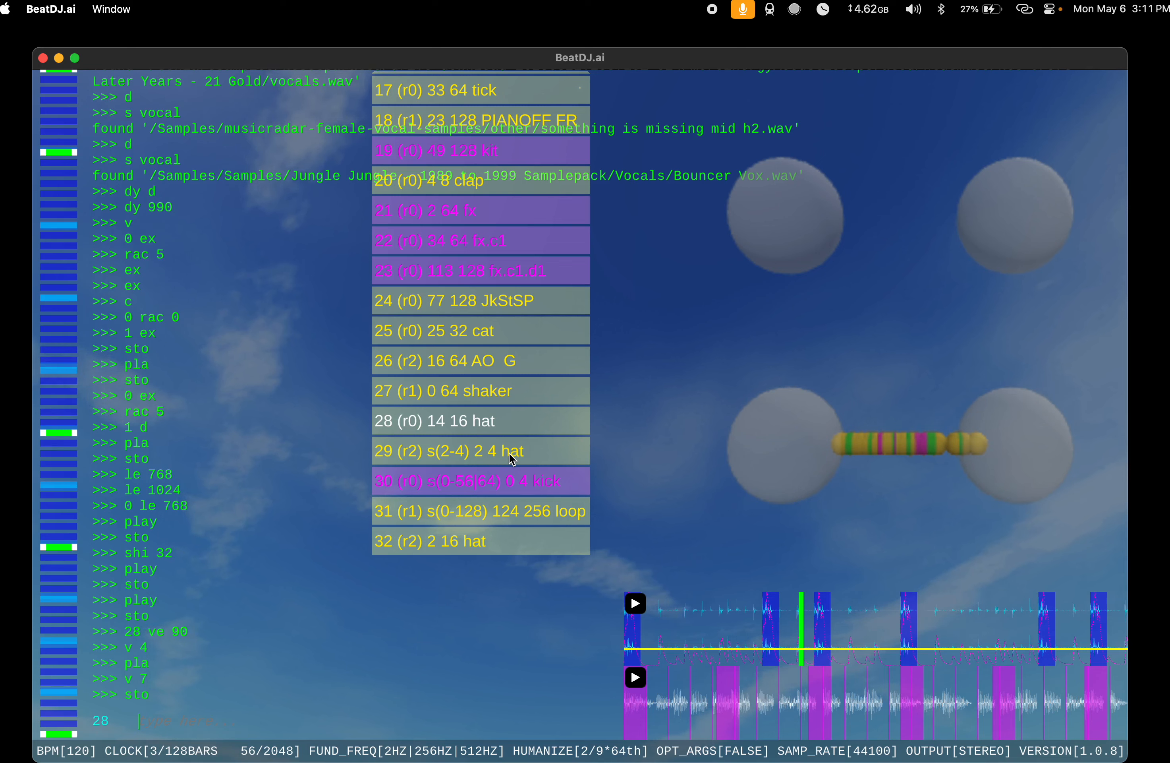
Step: Extend the hat at index 28 to length 32 with ex and audition the song using play and sto
{"action": "type", "text": "ex"}
{"action": "key", "text": "Return"}
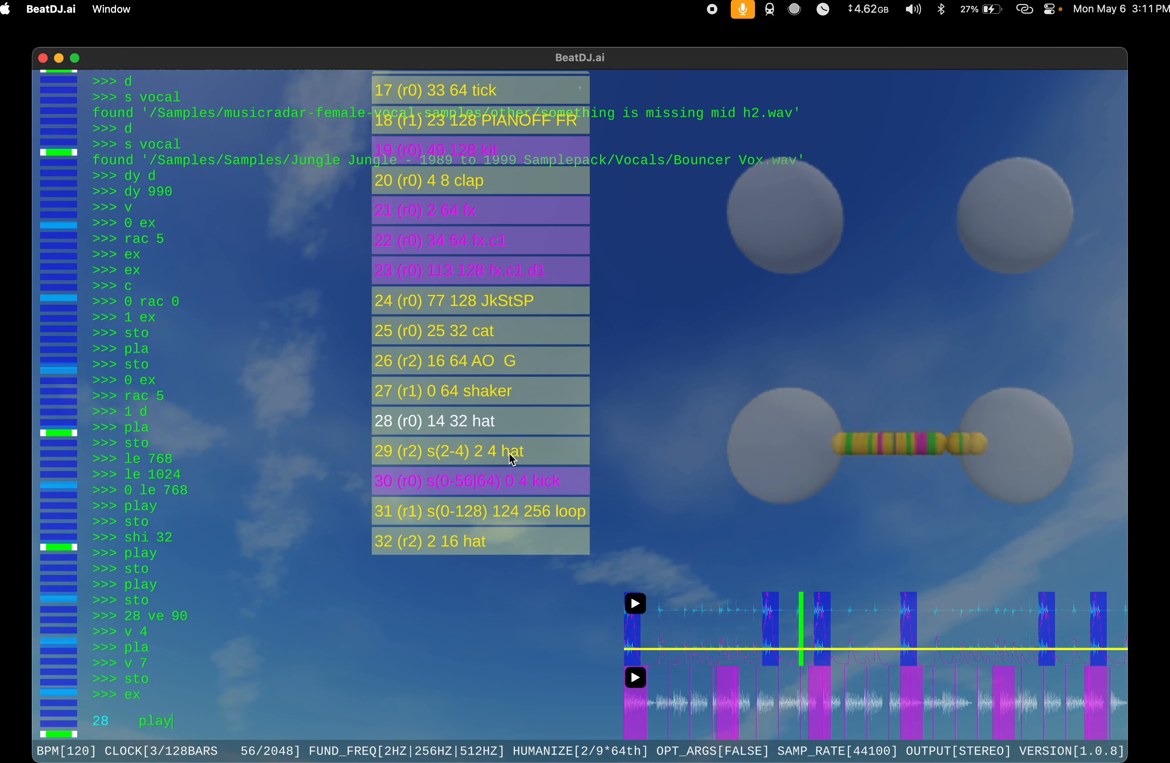
{"action": "key", "text": "Return"}
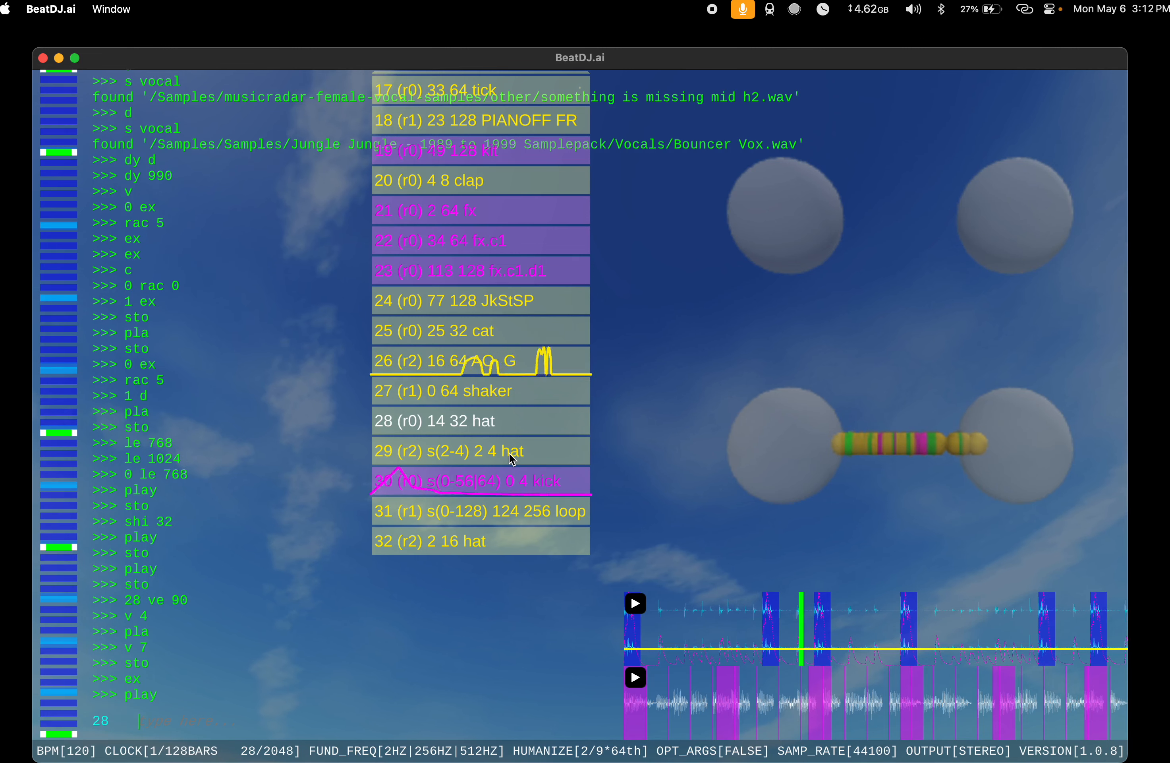
{"action": "type", "text": "sto"}
{"action": "key", "text": "Return"}
Step: Shift the hat at index 28 to position 46 with shi 32 and start playback with play
{"action": "type", "text": "shi 32"}
{"action": "key", "text": "Return"}
{"action": "type", "text": "play"}
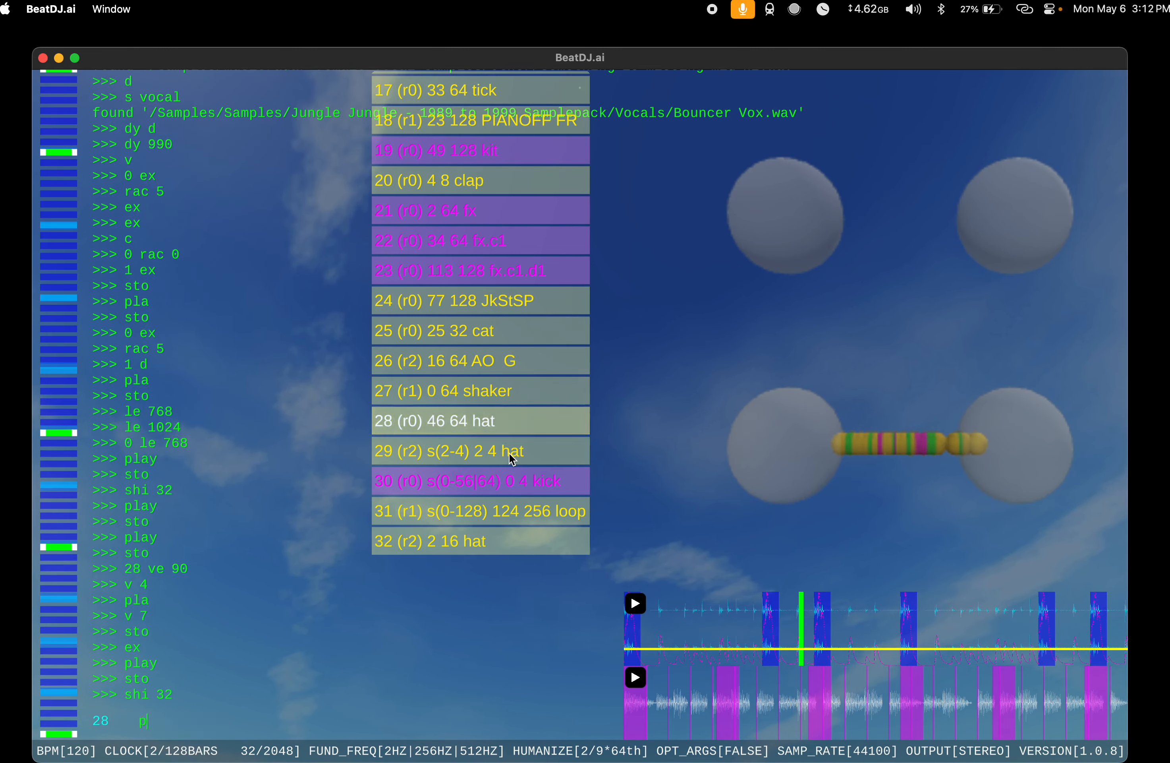
{"action": "key", "text": "Return"}
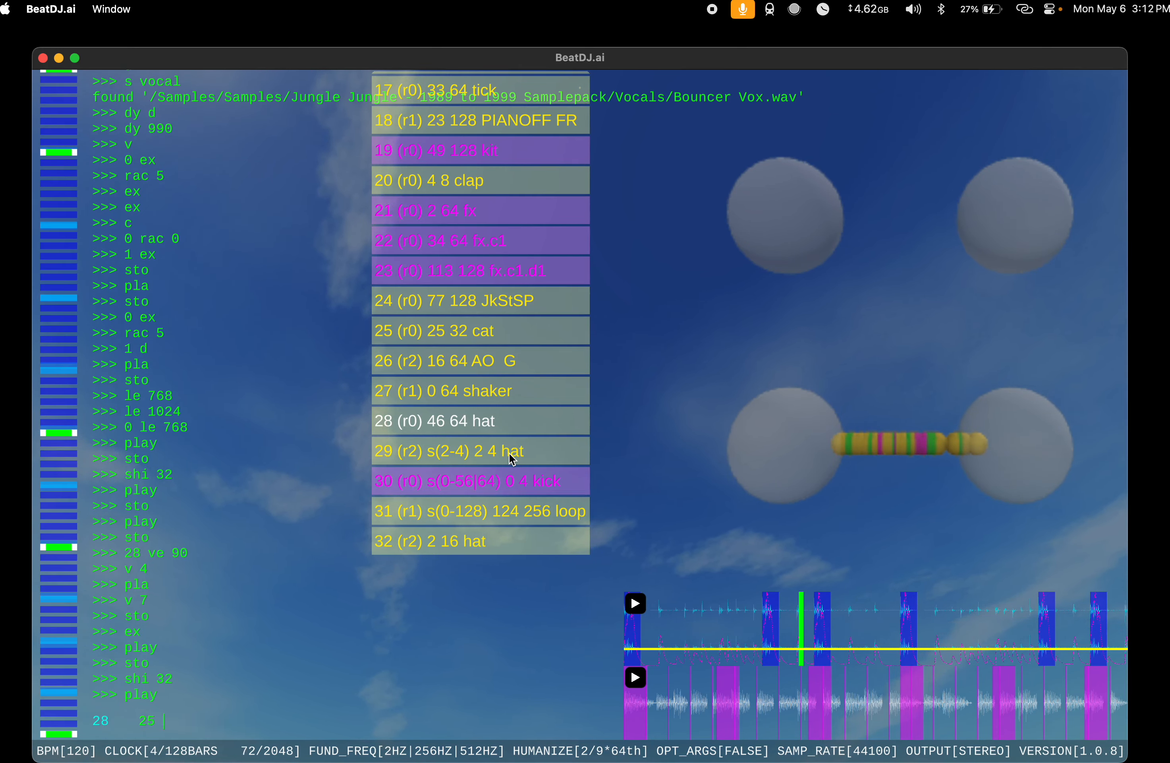
Step: Set the volume of the cat at index 25 to 3 with 25 v 3 and extend it to length 128 with ex
{"action": "type", "text": "v 3"}
{"action": "key", "text": "Return"}
{"action": "type", "text": "rac "}
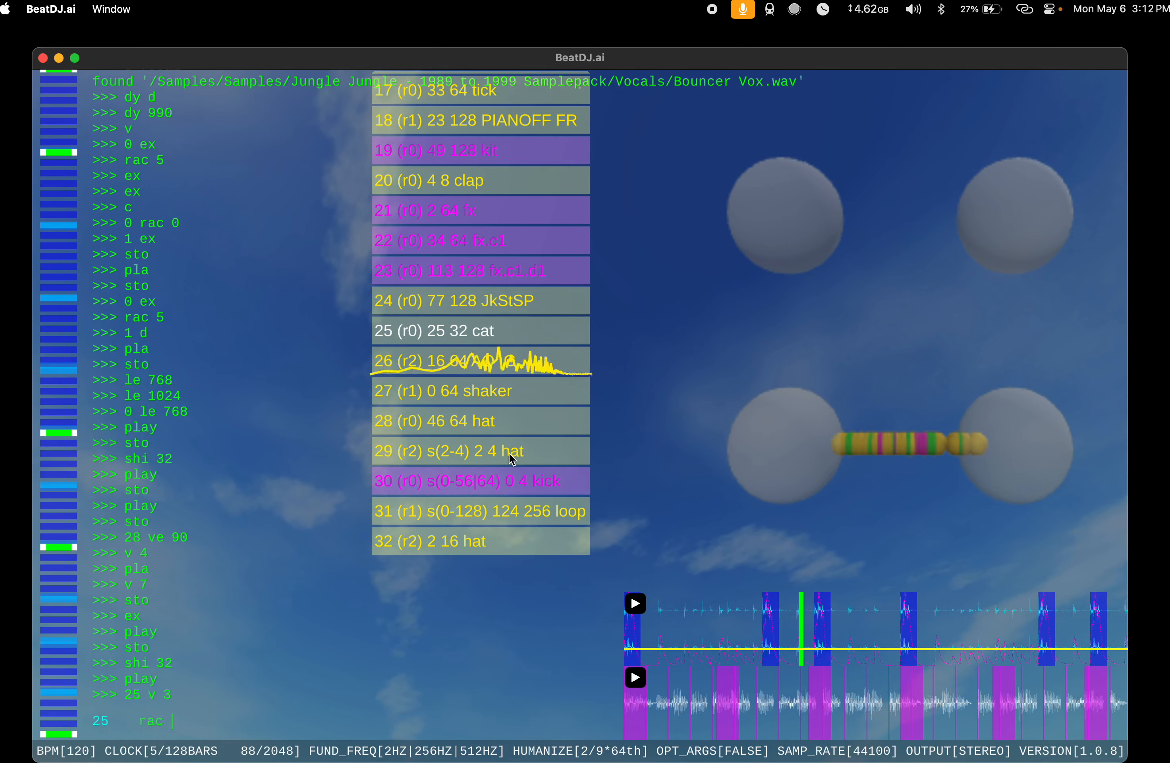
{"action": "type", "text": "5"}
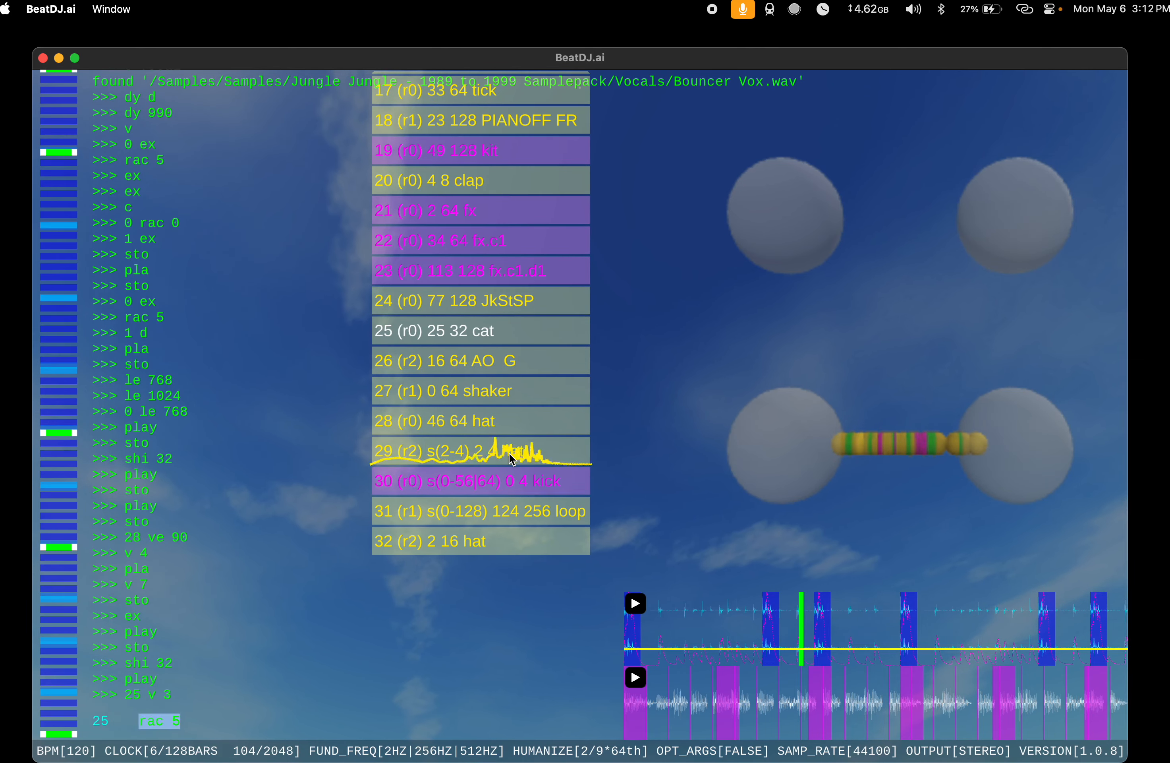
{"action": "type", "text": "ex"}
{"action": "key", "text": "Return"}
{"action": "type", "text": "ex"}
{"action": "key", "text": "Return"}
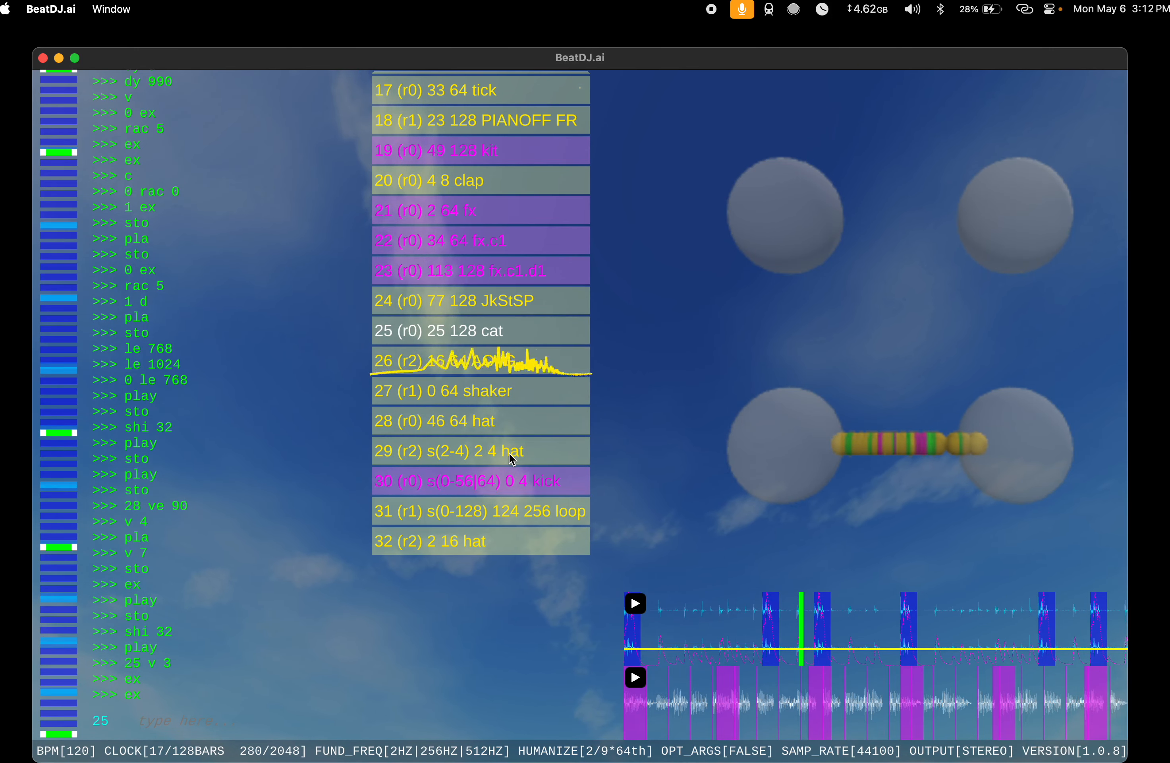
Step: Set the span of the kick at index 30 to 0-48 out of 64 with 30 spa 0 48 64
{"action": "type", "text": "30"}
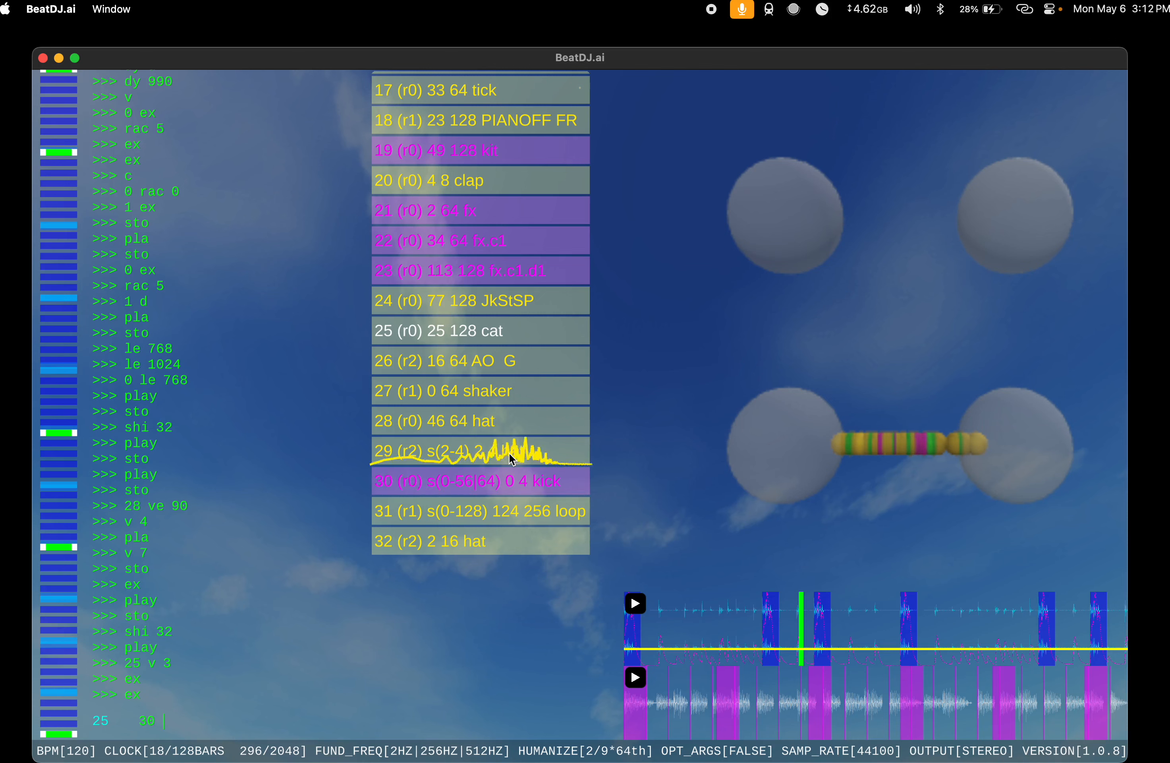
{"action": "type", "text": " spa 0"}
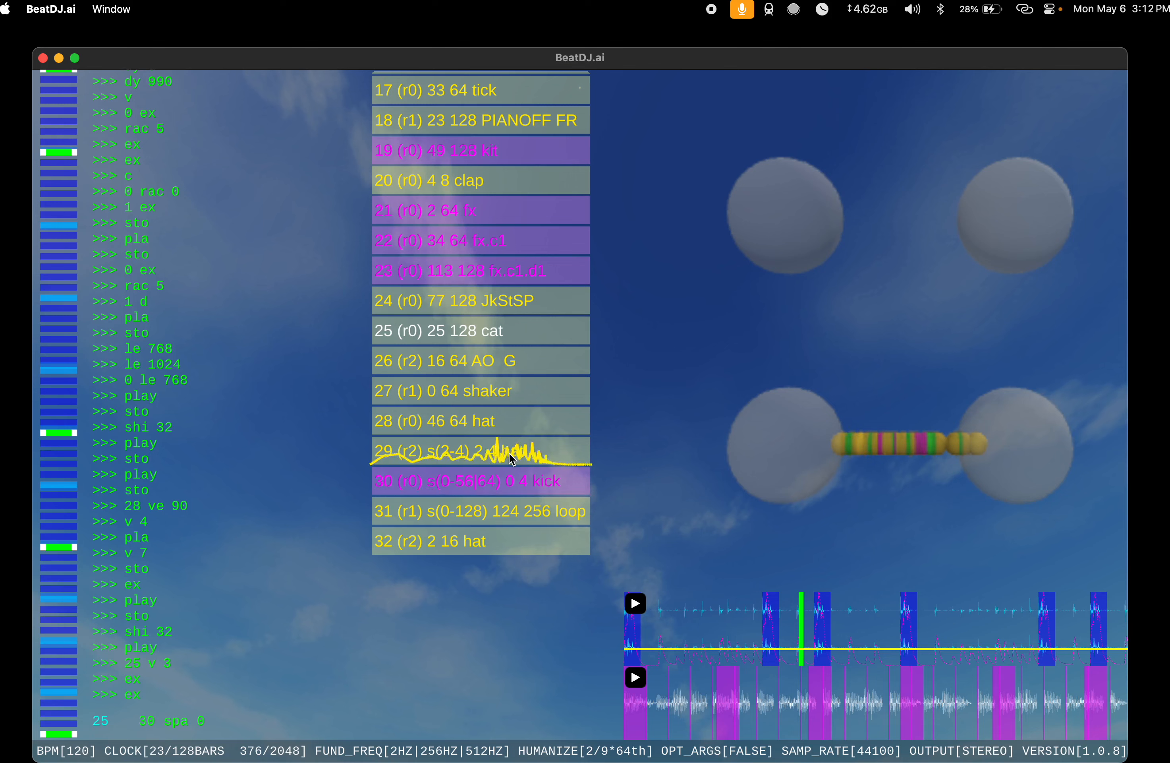
{"action": "type", "text": "64"}
{"action": "key", "text": "Return"}
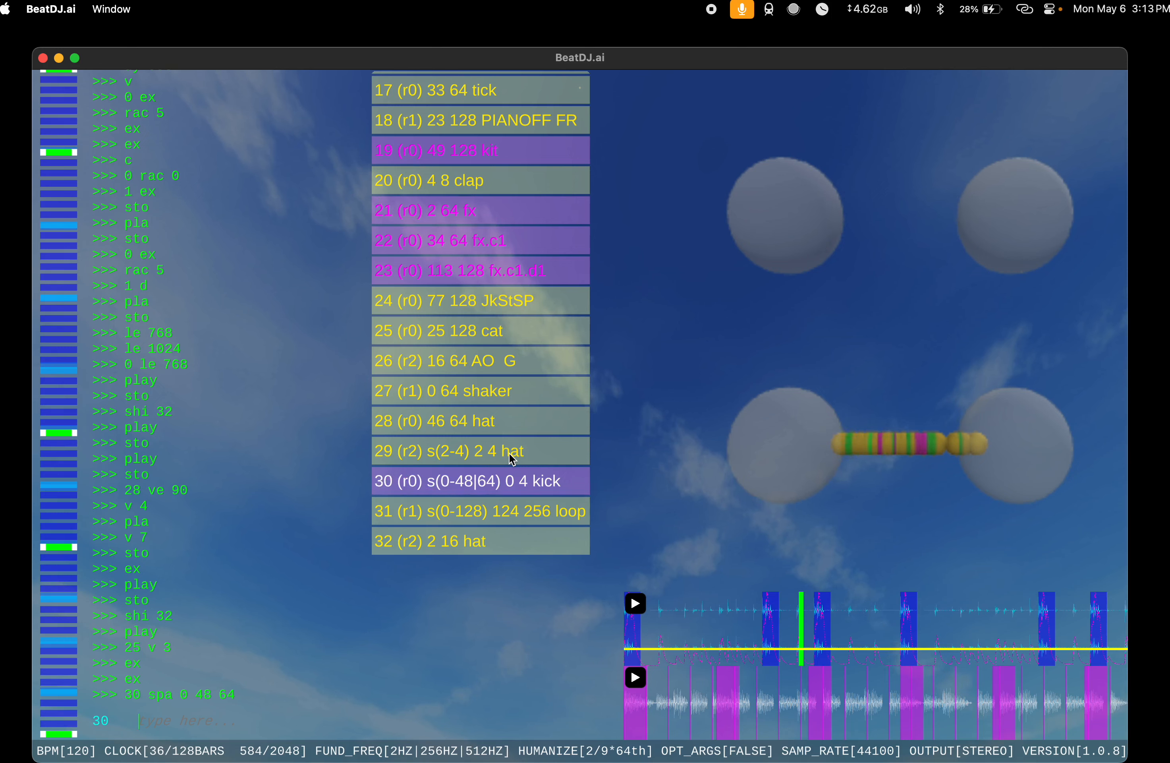
Step: Mute the kick with kick mut and unmute it with mut off
{"action": "type", "text": "kick"}
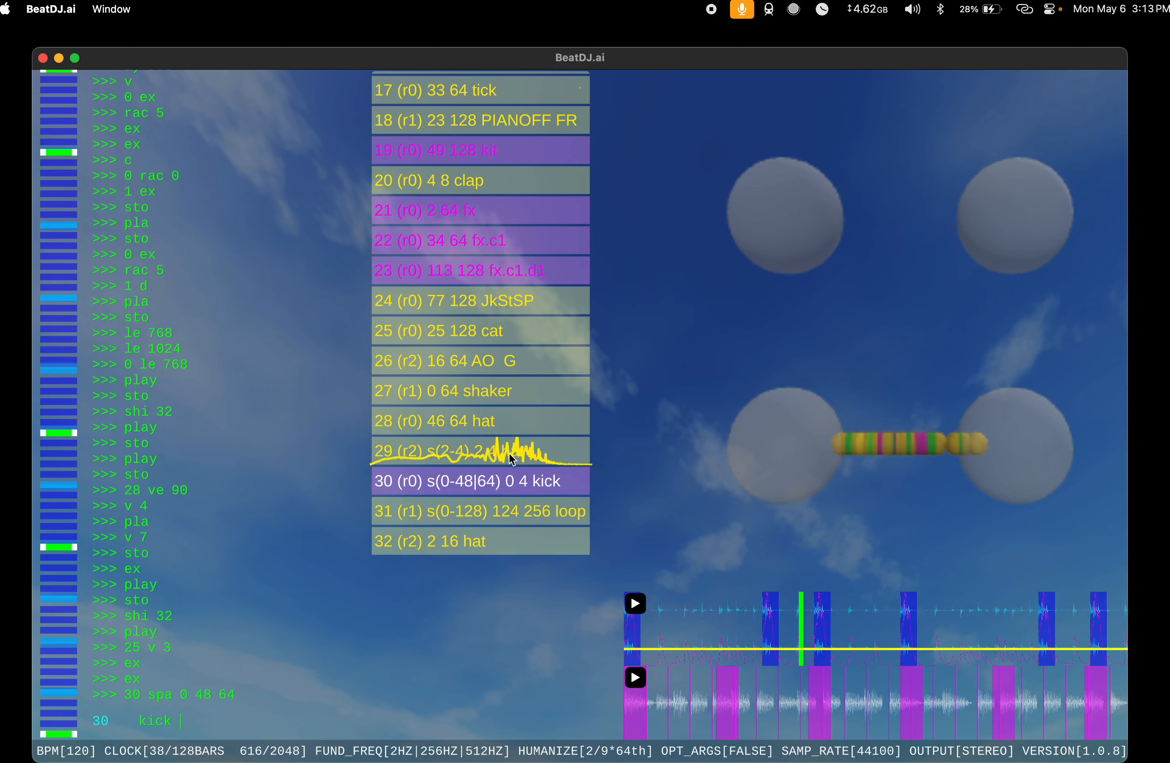
{"action": "type", "text": " mut"}
{"action": "key", "text": "Return"}
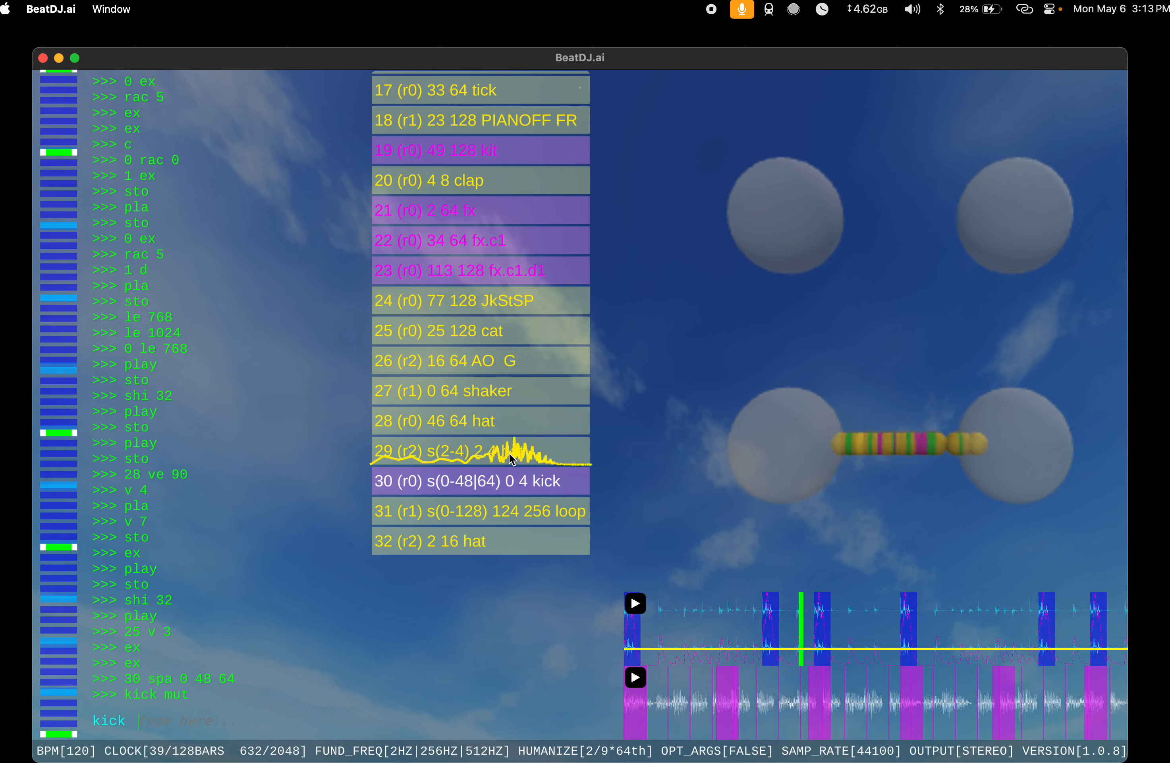
{"action": "type", "text": "mut off"}
{"action": "key", "text": "Return"}
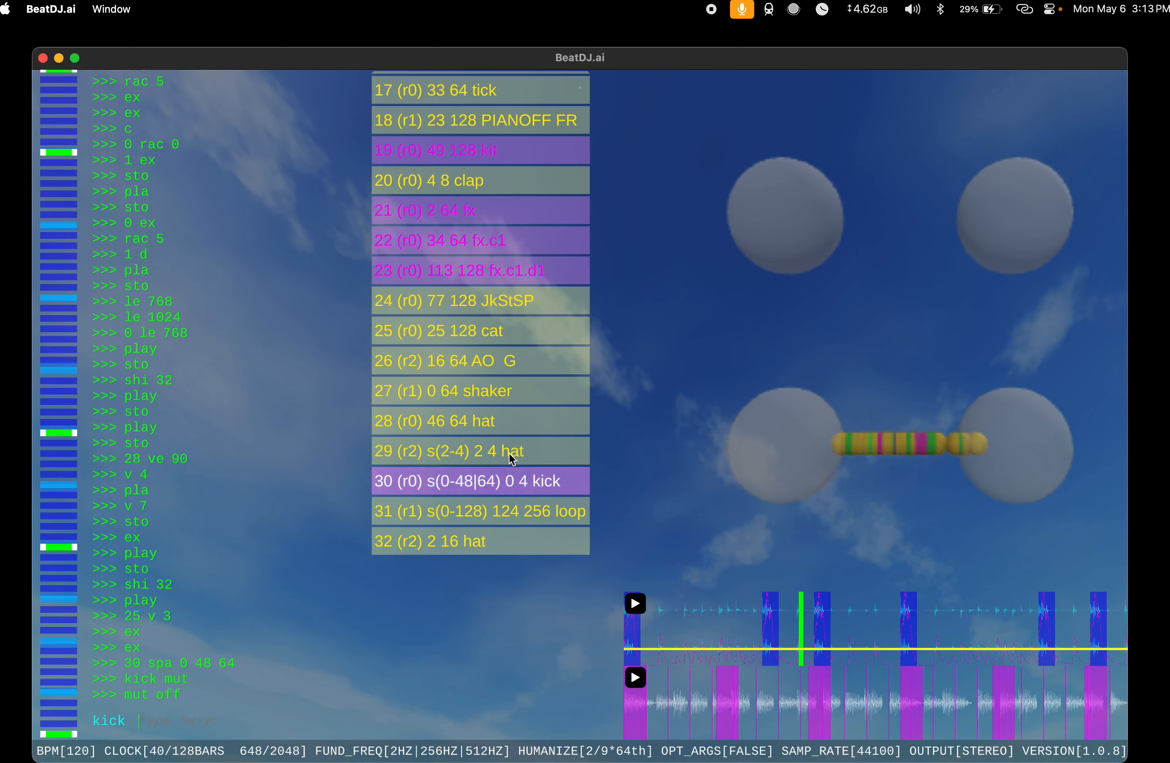
Step: Stop playback with sto and clear the console
{"action": "type", "text": "sto"}
{"action": "key", "text": "Return"}
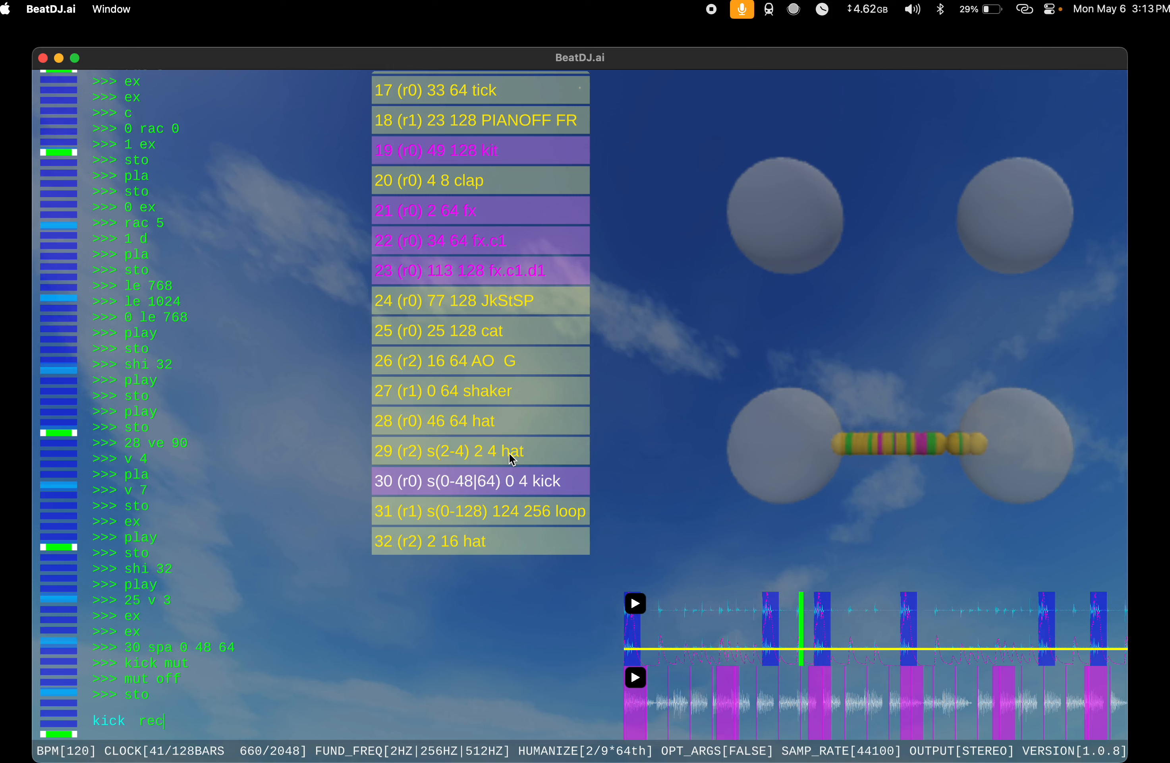
{"action": "key", "text": "Return"}
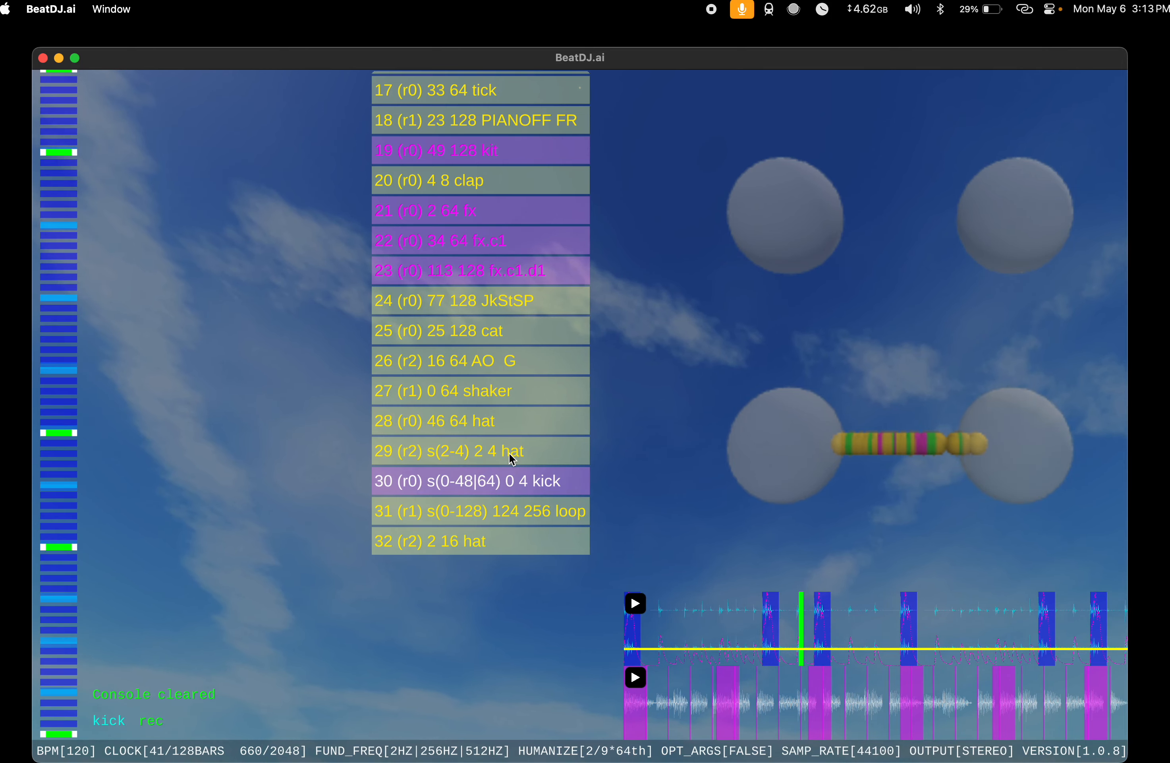
{"action": "scroll", "coordinate": [512, 459], "scroll_direction": "up", "scroll_amount": 5}
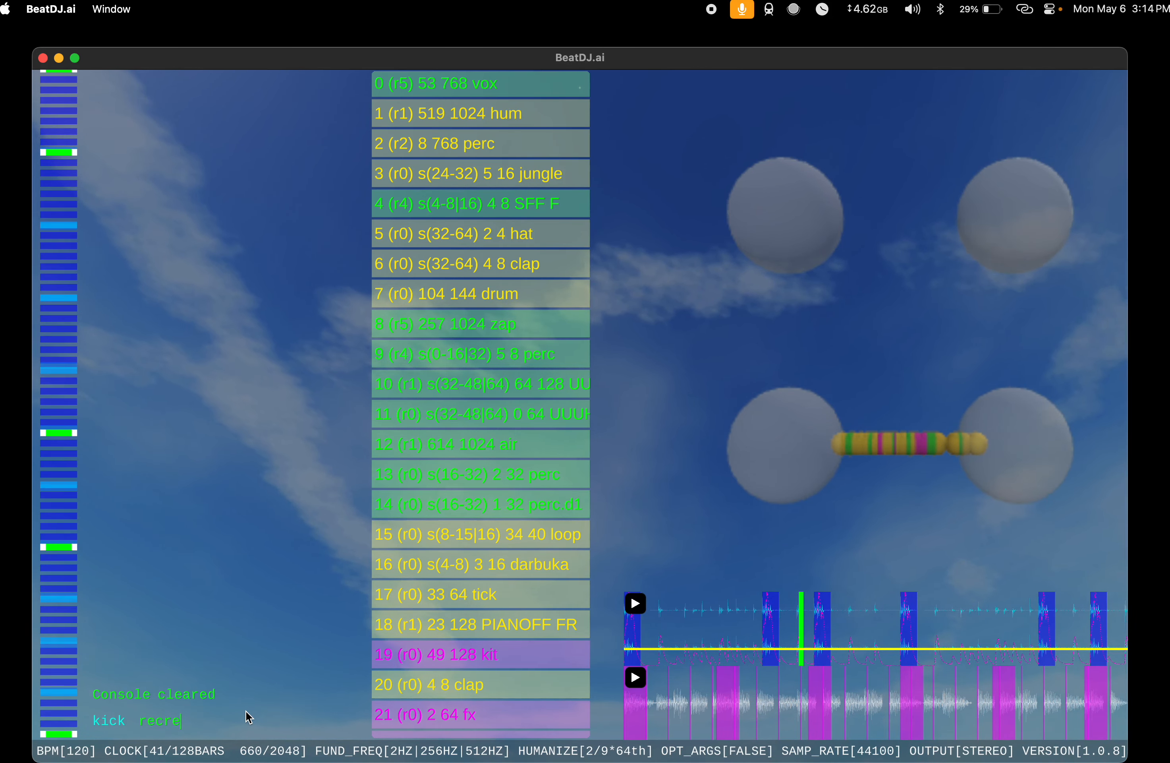
Step: Start recording with rec and play the song
{"action": "key", "text": "Return"}
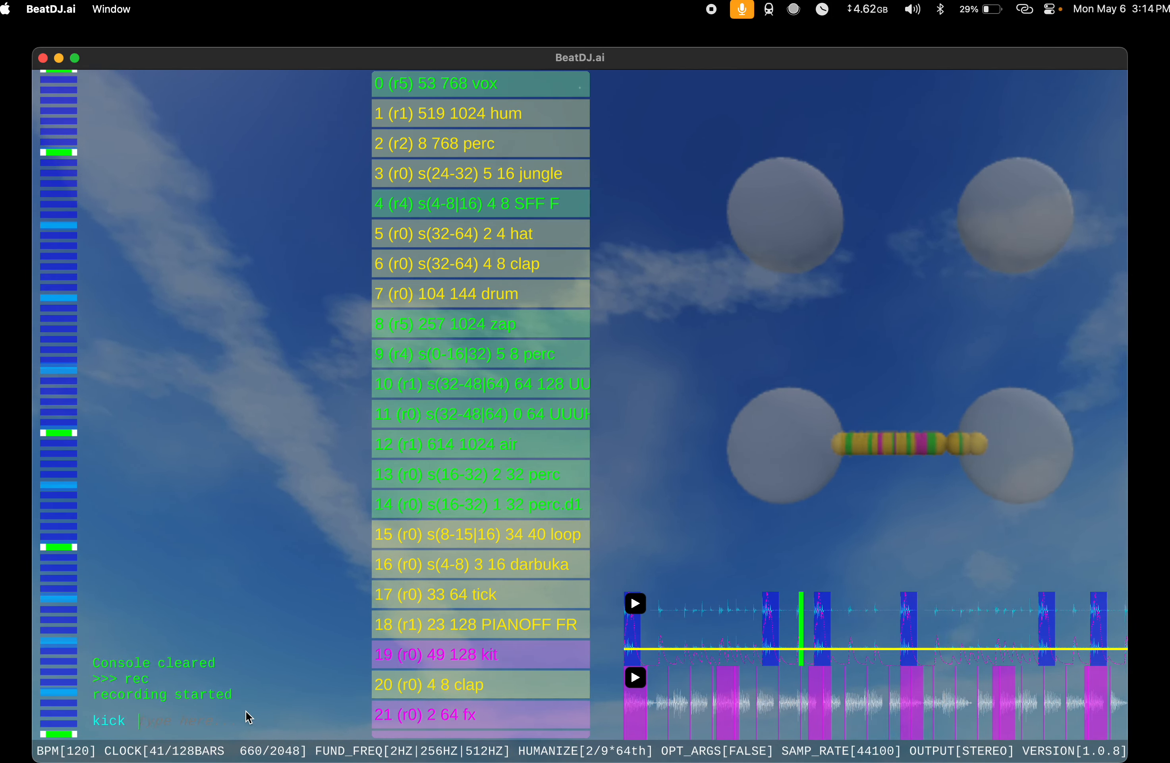
{"action": "type", "text": "play"}
{"action": "key", "text": "Return"}
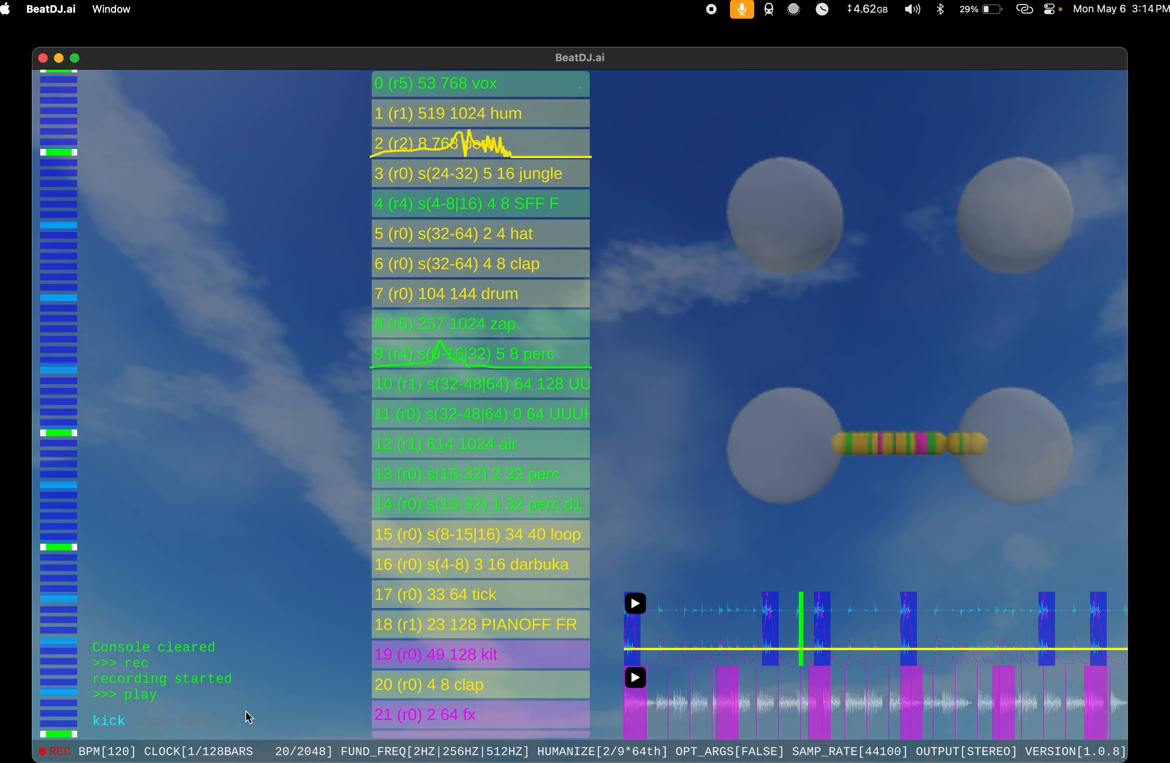
Step: Toggle the kick live during the recording with kick mut off, kick mut, and kick mut off again
{"action": "type", "text": "kic"}
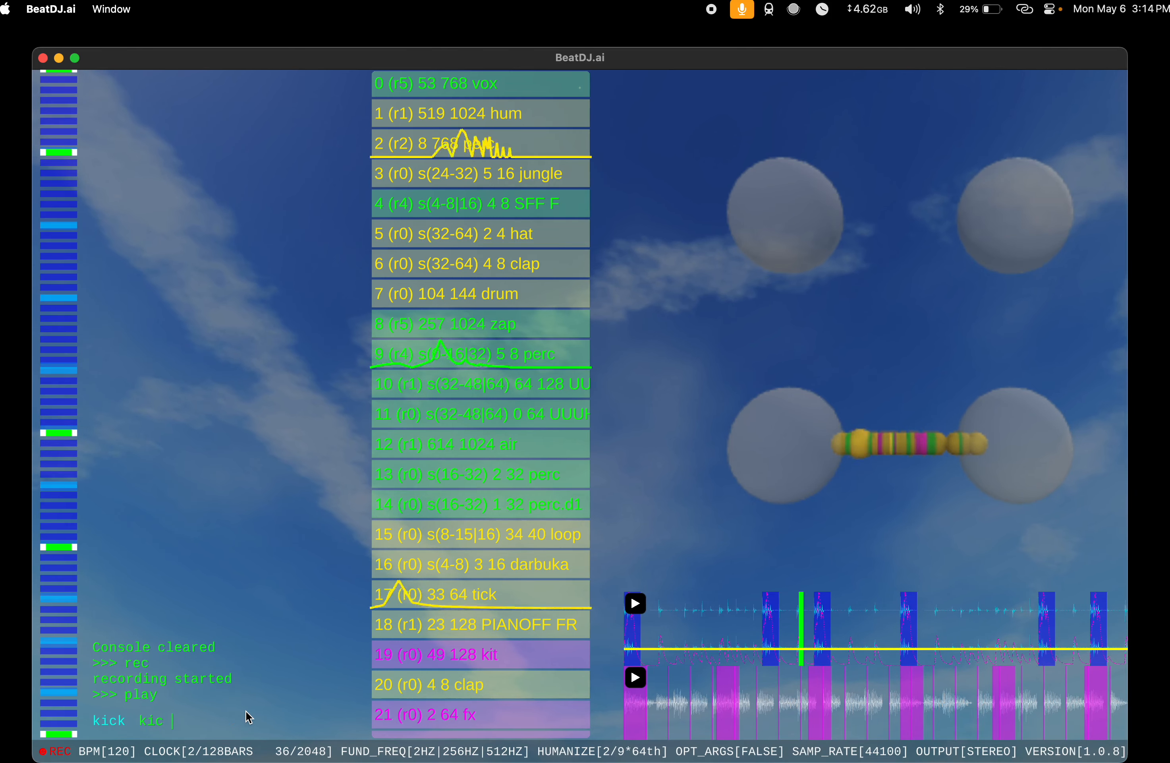
{"action": "type", "text": "k mut off"}
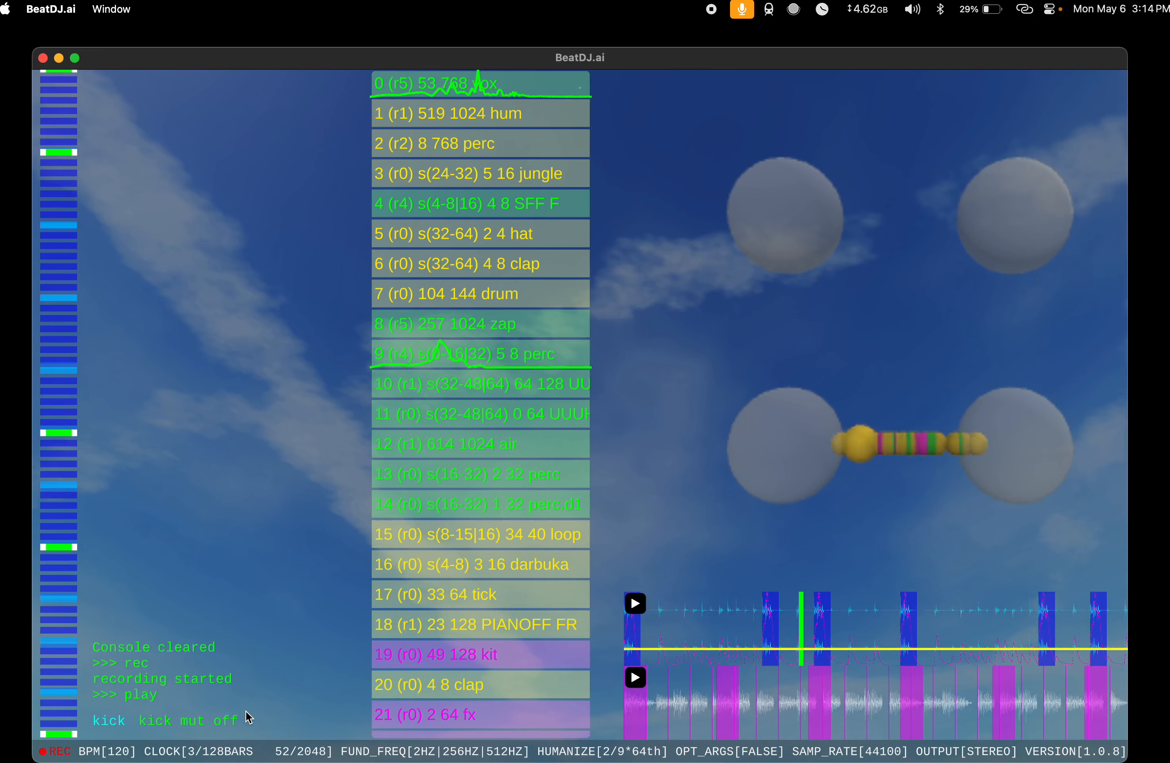
{"action": "key", "text": "Return"}
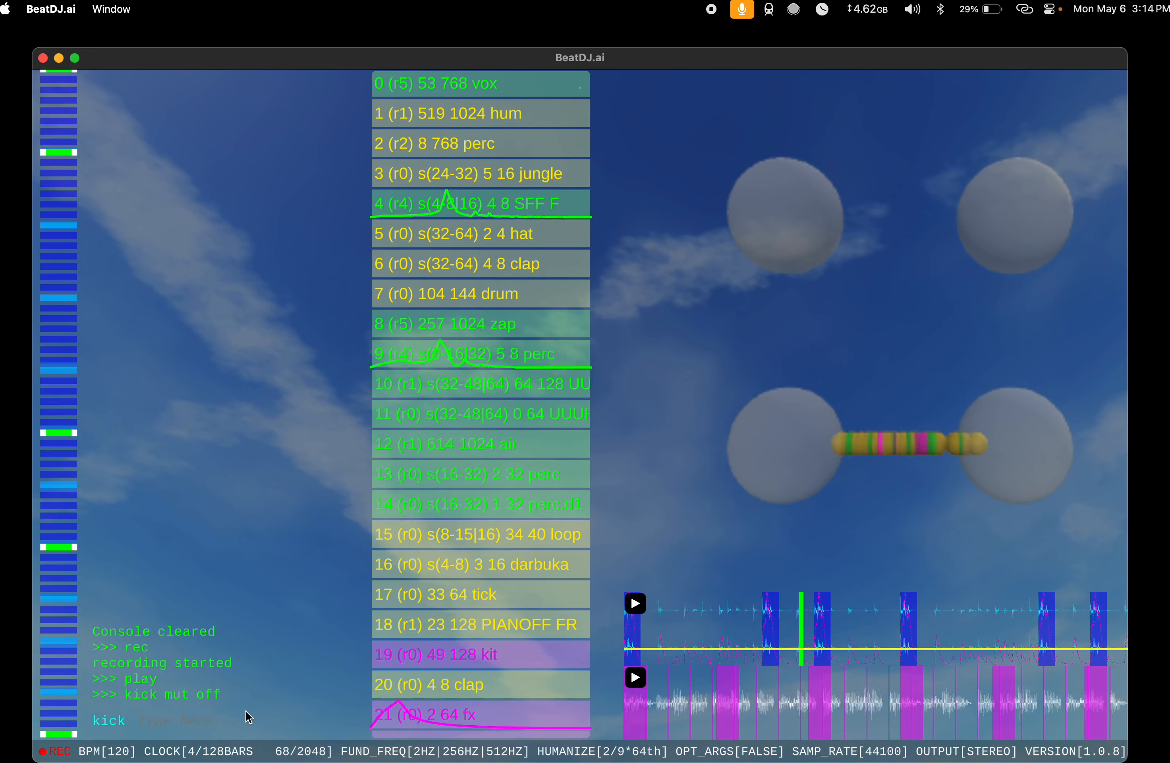
{"action": "type", "text": "kick mut"}
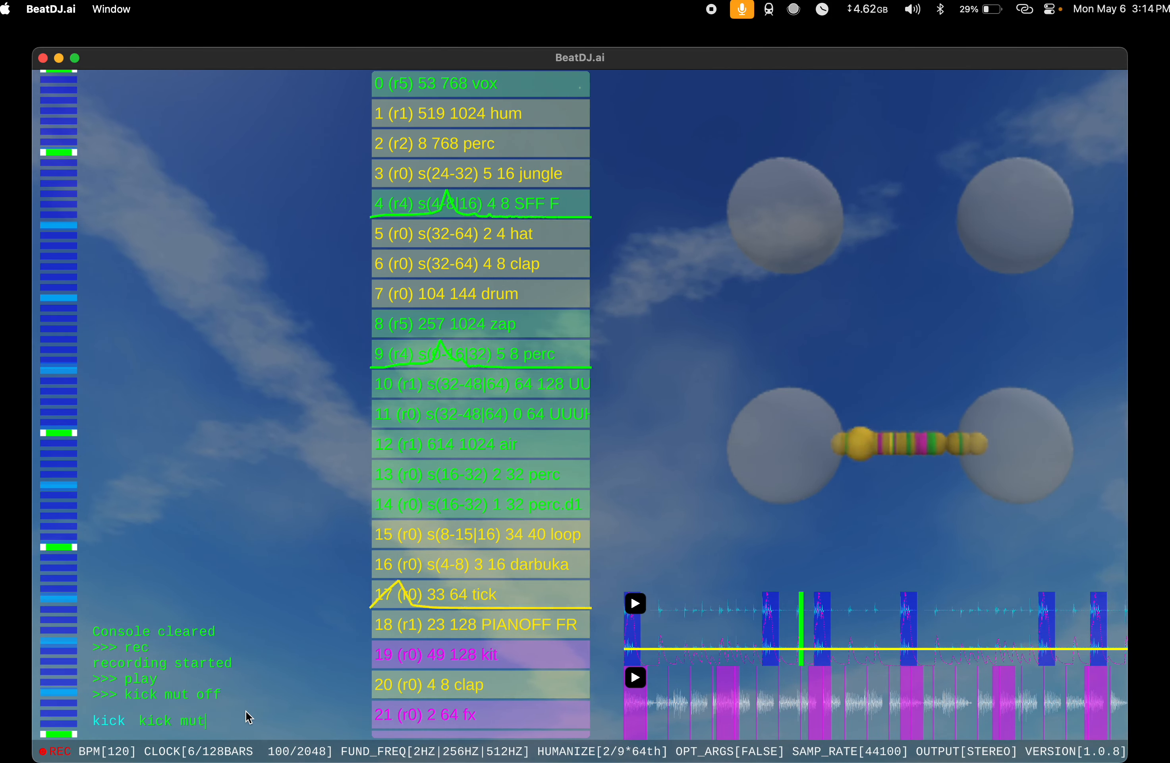
{"action": "key", "text": "Return"}
{"action": "key", "text": "Up"}
{"action": "type", "text": "off"}
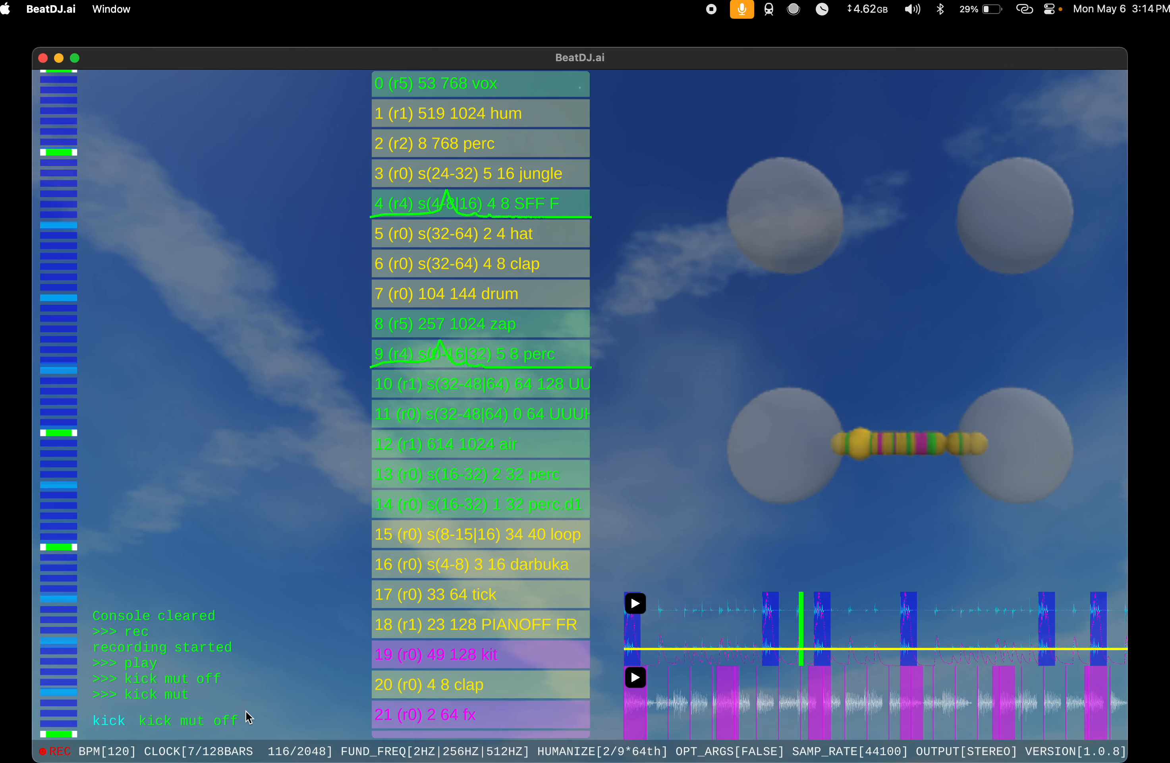
{"action": "key", "text": "Return"}
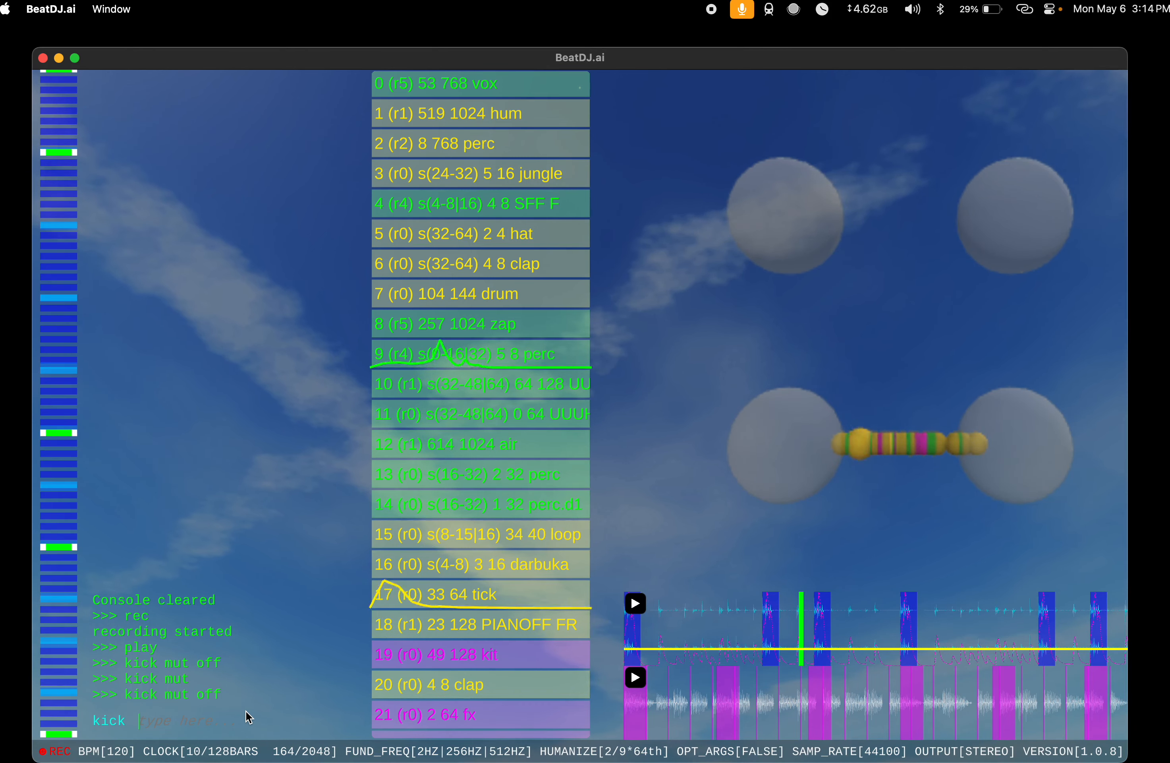
Step: Mute the kick with kick mut and unmute it with kick mut off
{"action": "type", "text": "kick mut"}
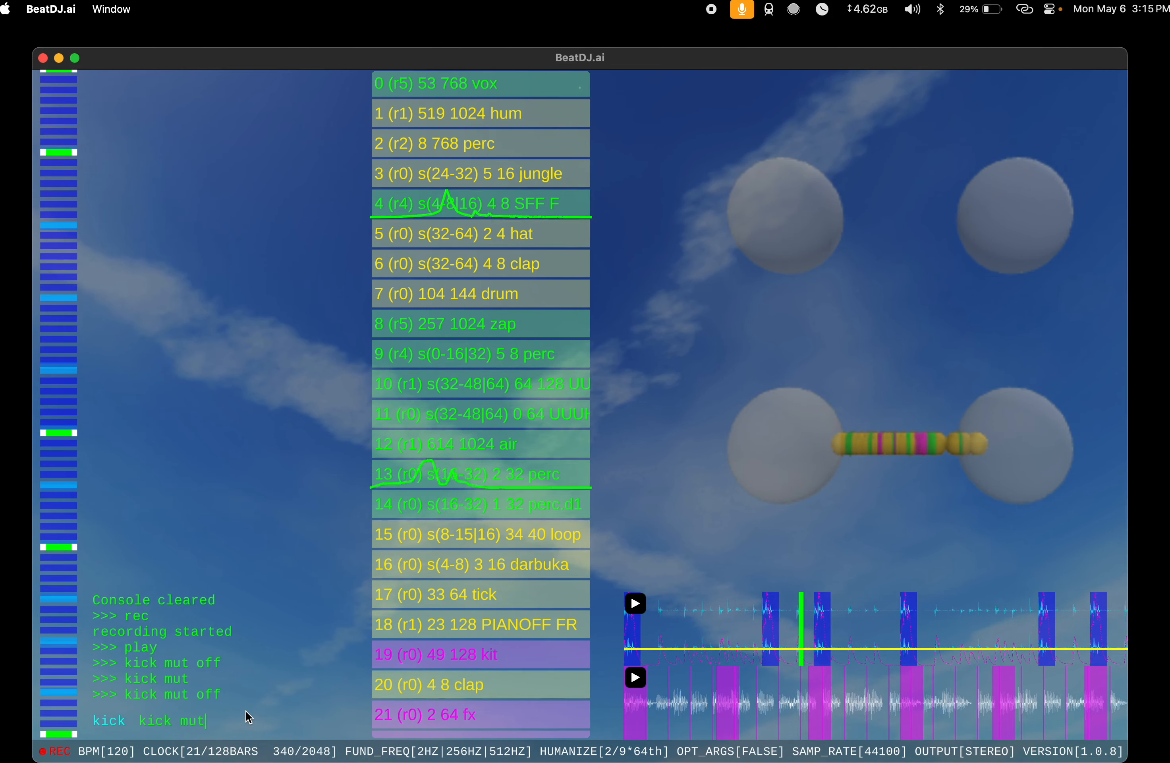
{"action": "key", "text": "Return"}
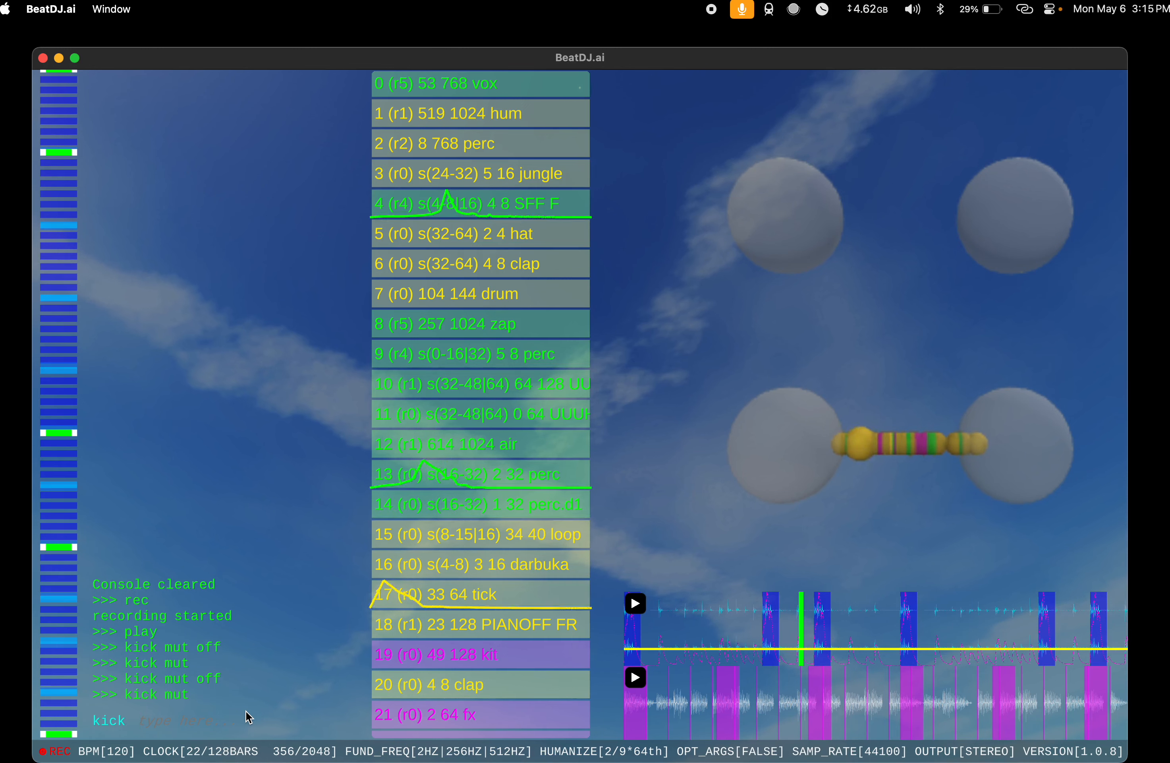
{"action": "type", "text": "kick mut off"}
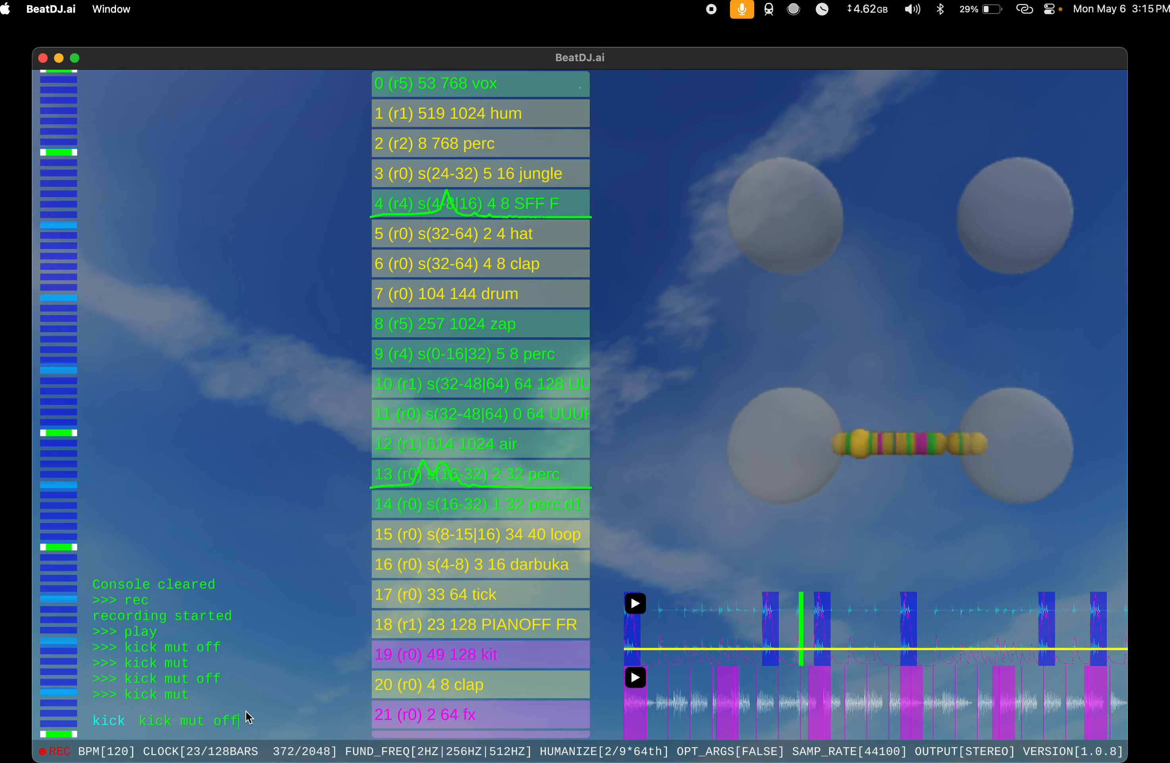
{"action": "key", "text": "Return"}
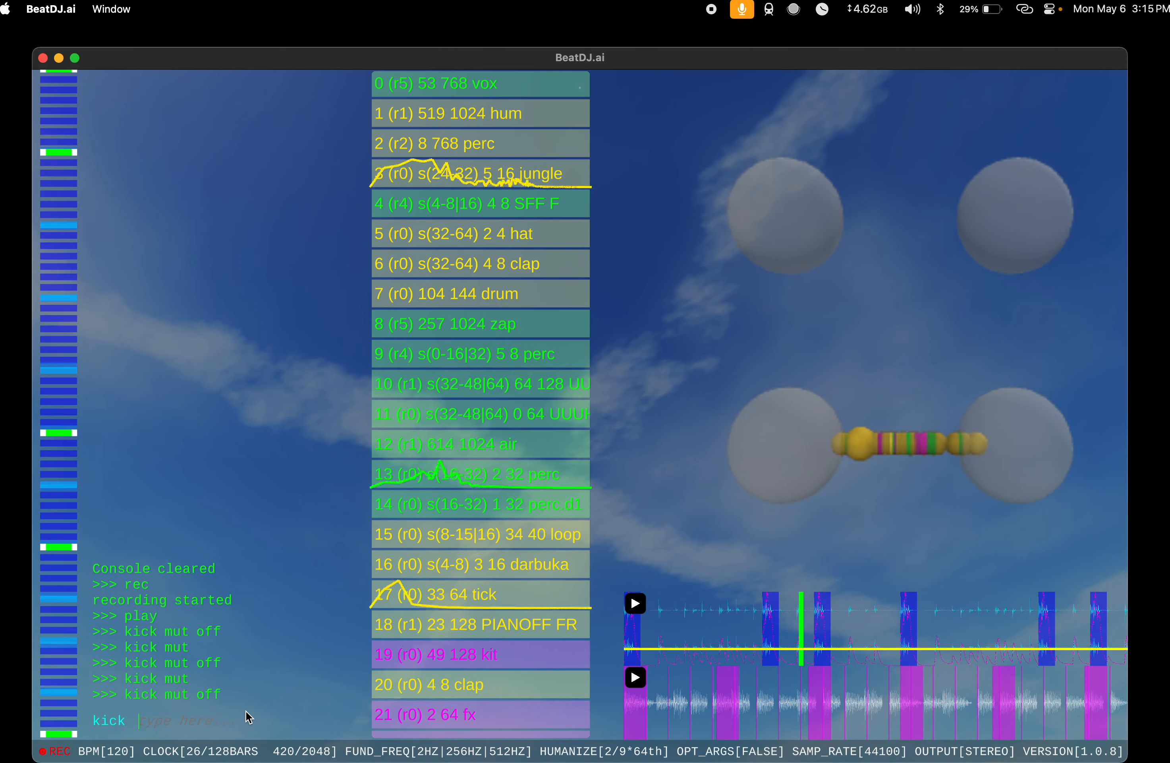
Step: Vary the kick's length live with kick le 5, kick le 3 and kick le 4
{"action": "type", "text": "kick l"}
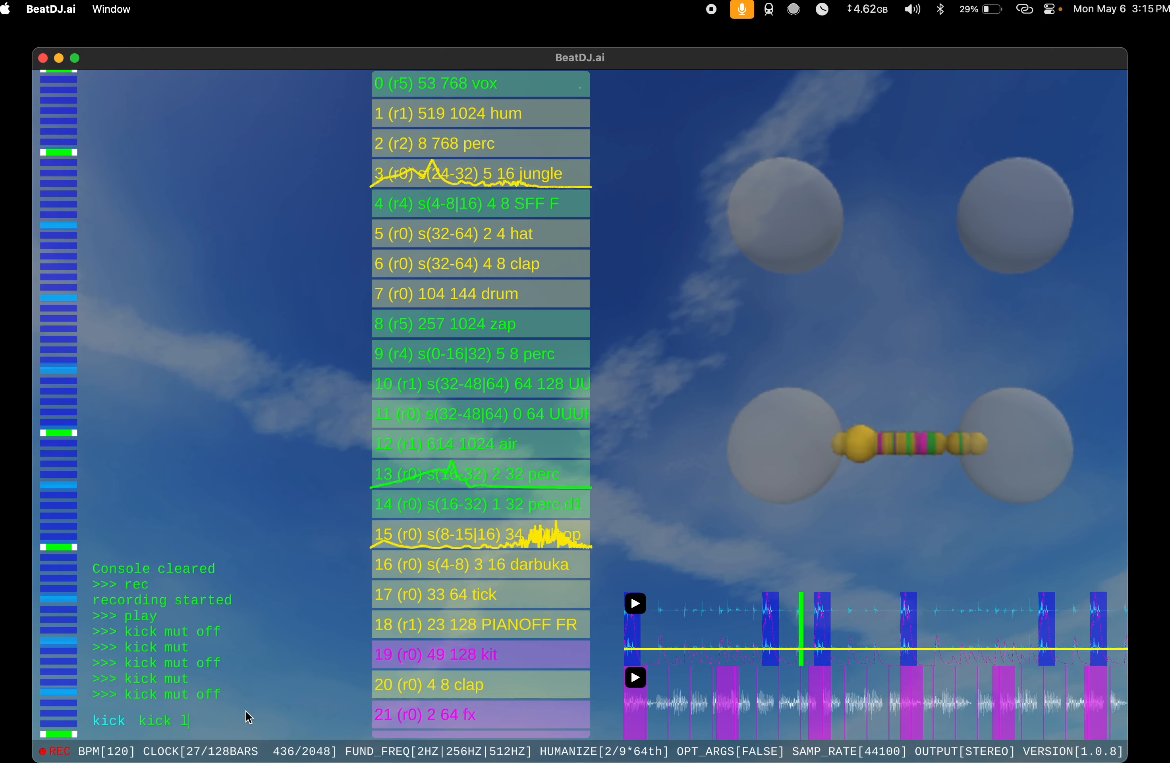
{"action": "type", "text": "e 5"}
{"action": "key", "text": "Return"}
{"action": "key", "text": "Up"}
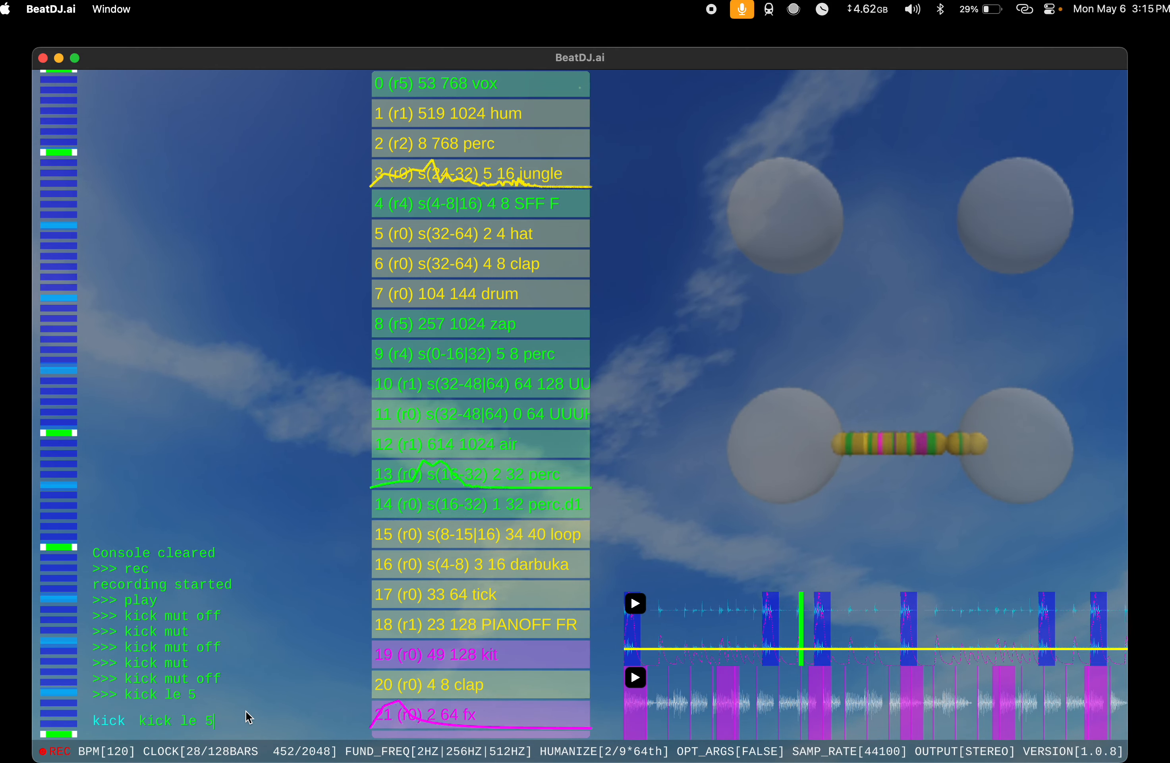
{"action": "key", "text": "BackSpace"}
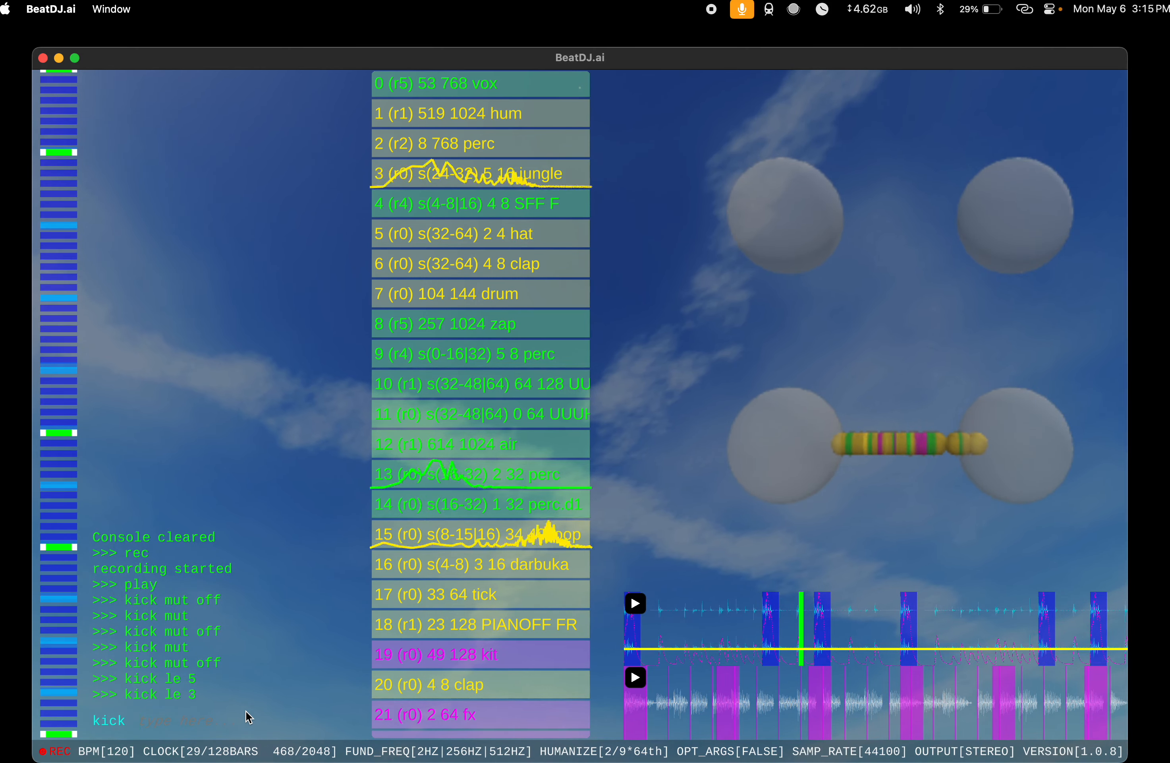
{"action": "key", "text": "Up"}
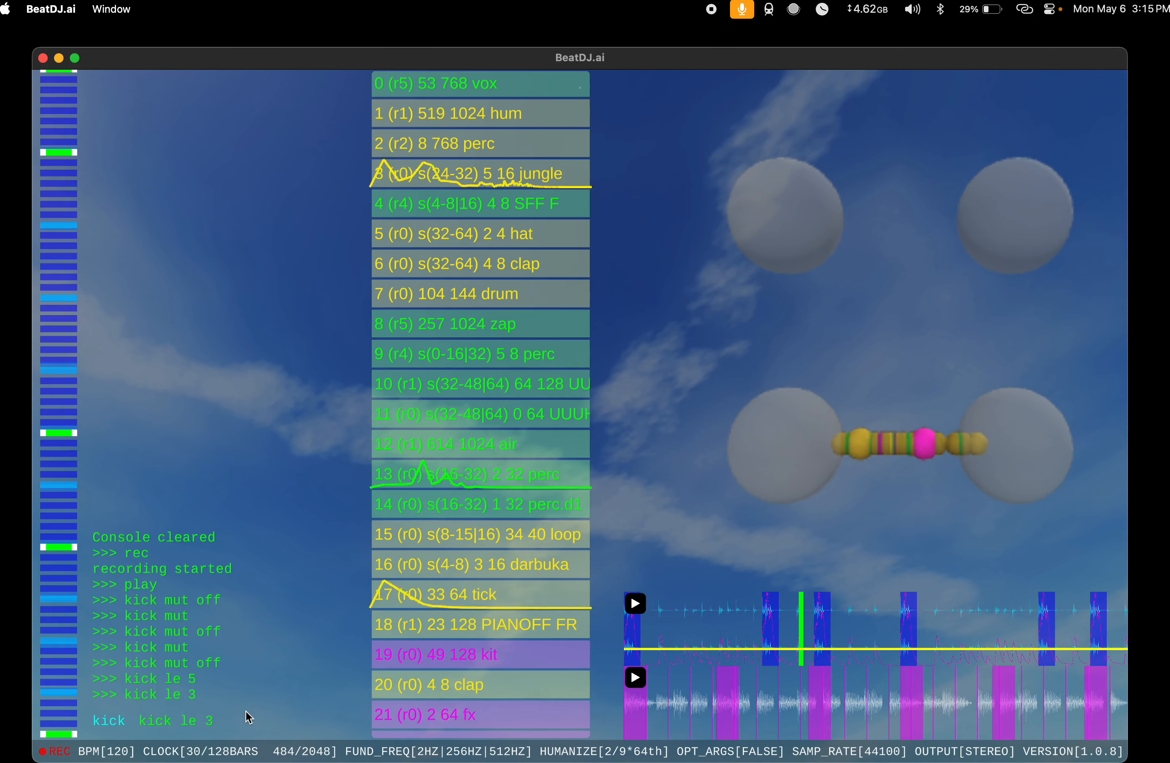
{"action": "key", "text": "BackSpace"}
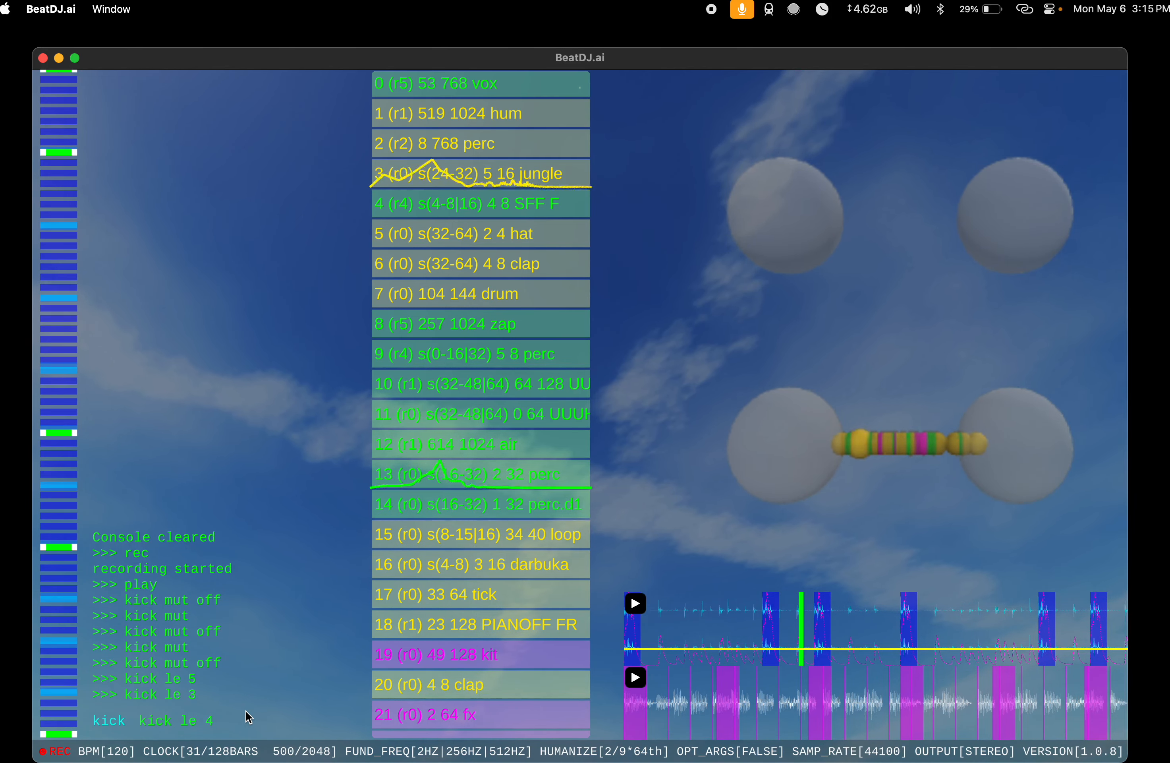
{"action": "type", "text": "4"}
{"action": "key", "text": "Return"}
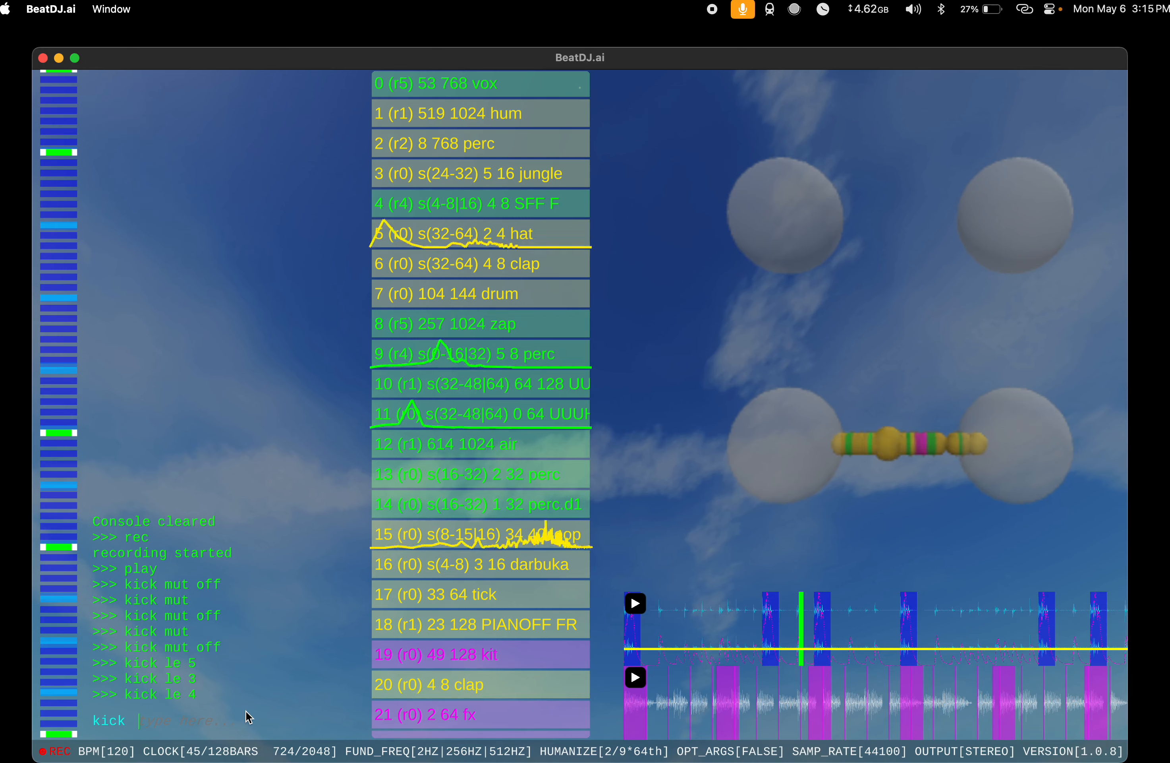
Step: Set the kick's melody with mel 0 1 followed by mel 0 twice, and unmute it with mut off
{"action": "type", "text": "mel 0 1"}
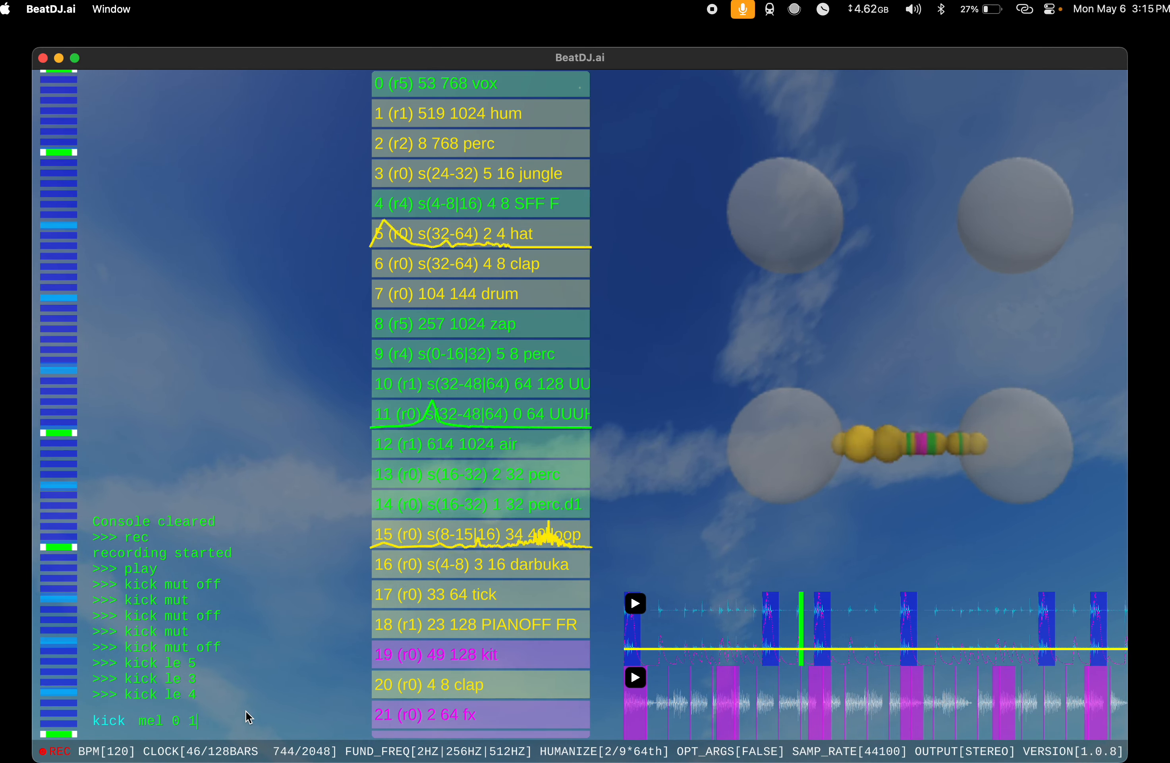
{"action": "key", "text": "Return"}
{"action": "type", "text": "mel 0"}
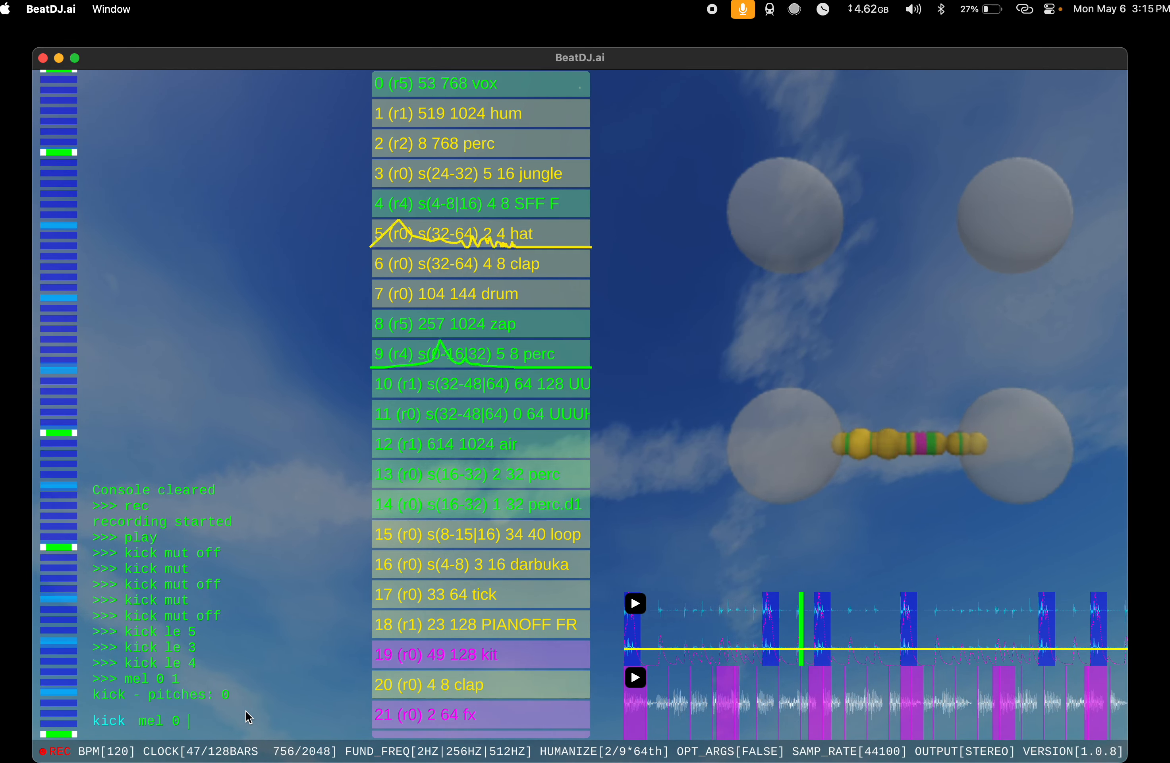
{"action": "key", "text": "Return"}
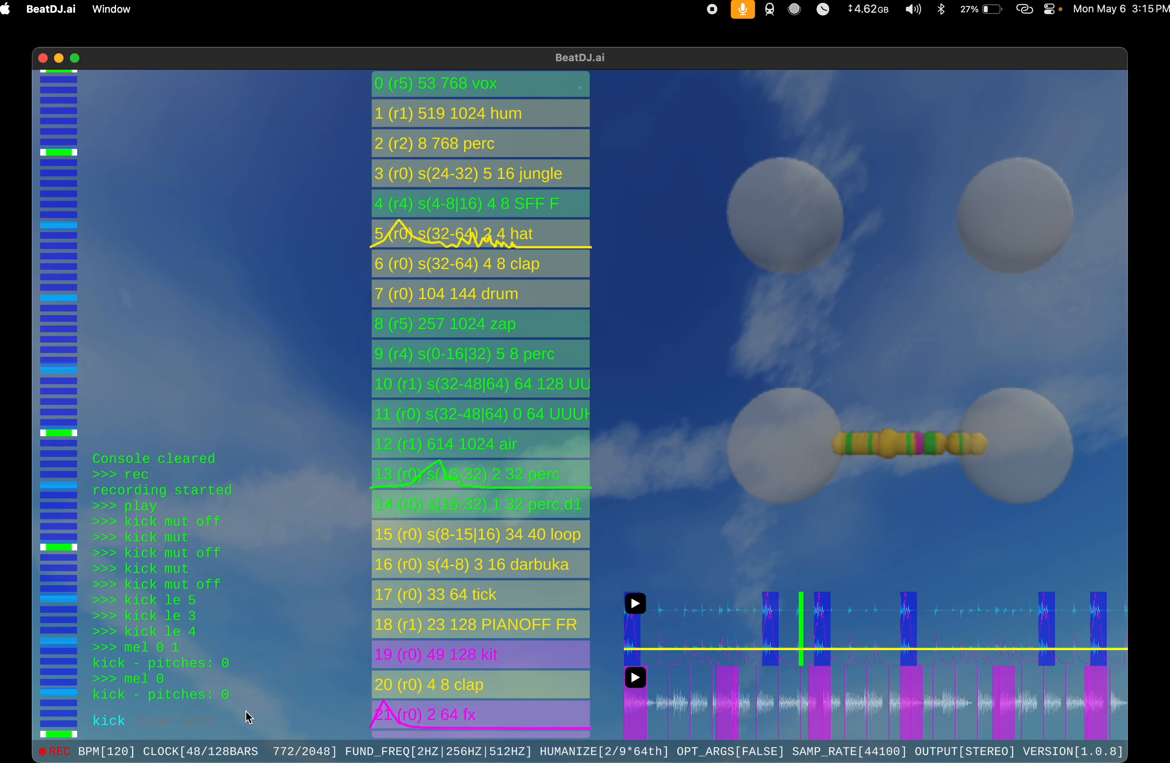
{"action": "type", "text": "mel 0"}
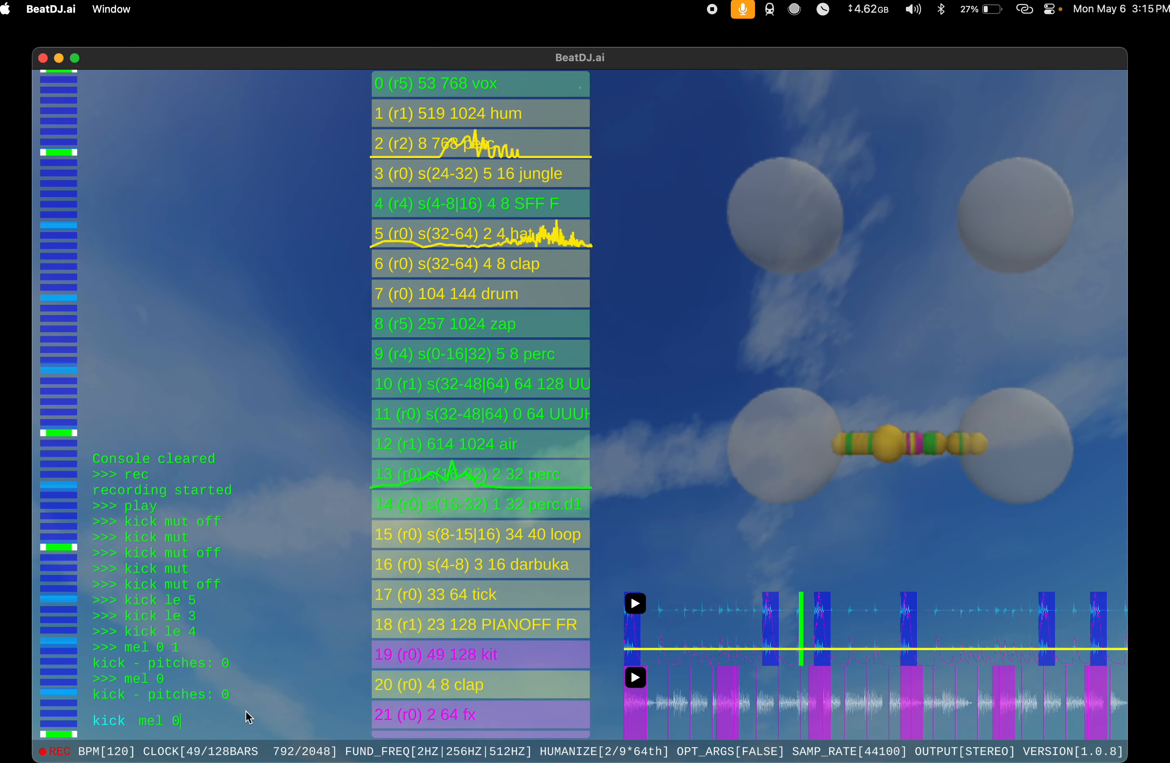
{"action": "key", "text": "Return"}
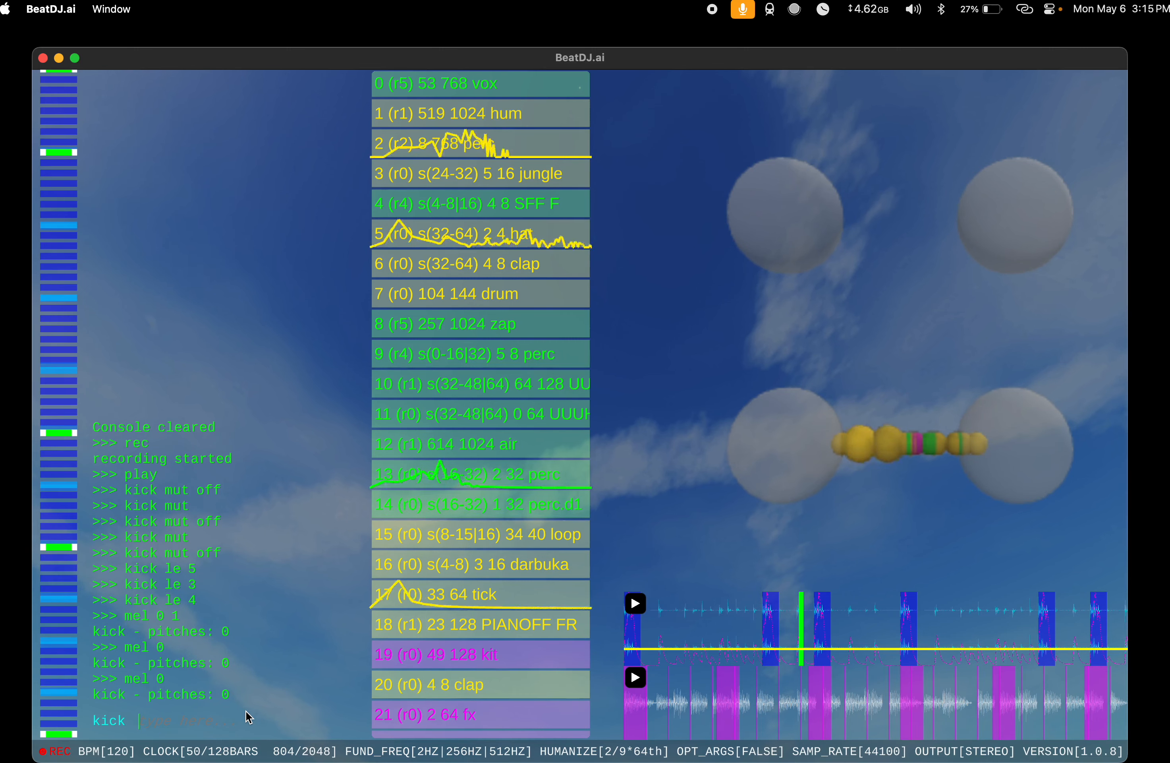
{"action": "type", "text": "mut off"}
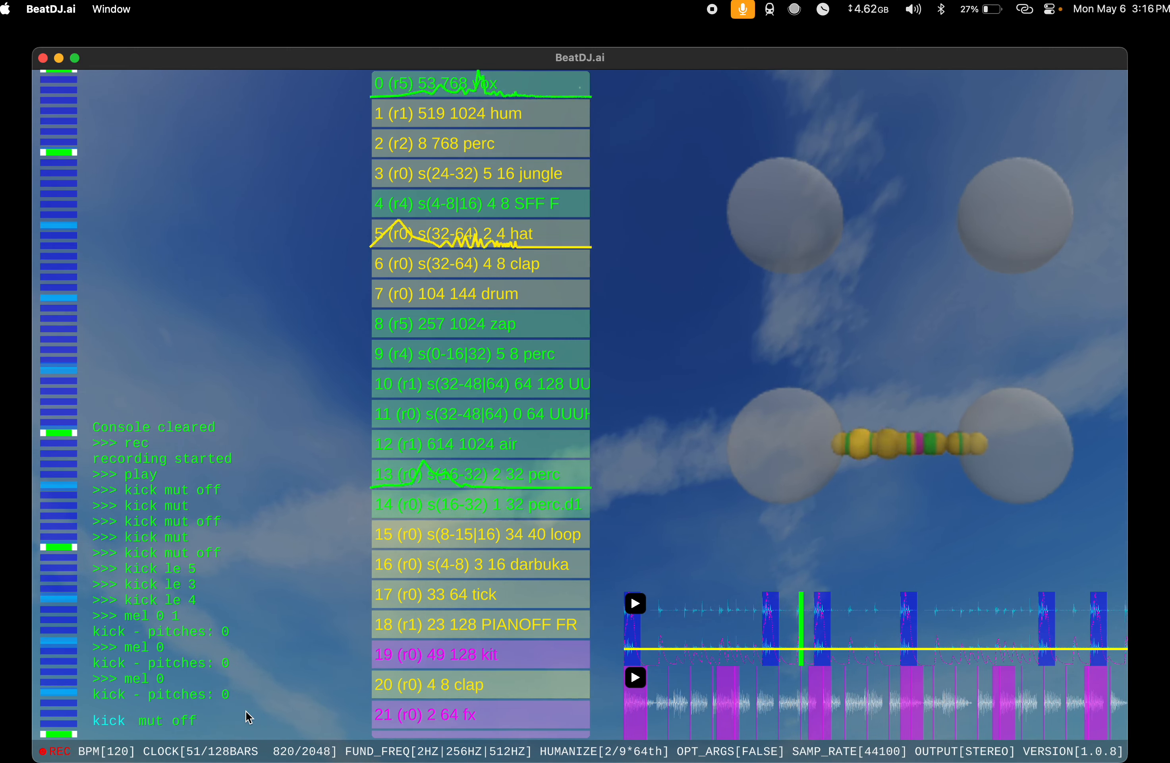
{"action": "key", "text": "Return"}
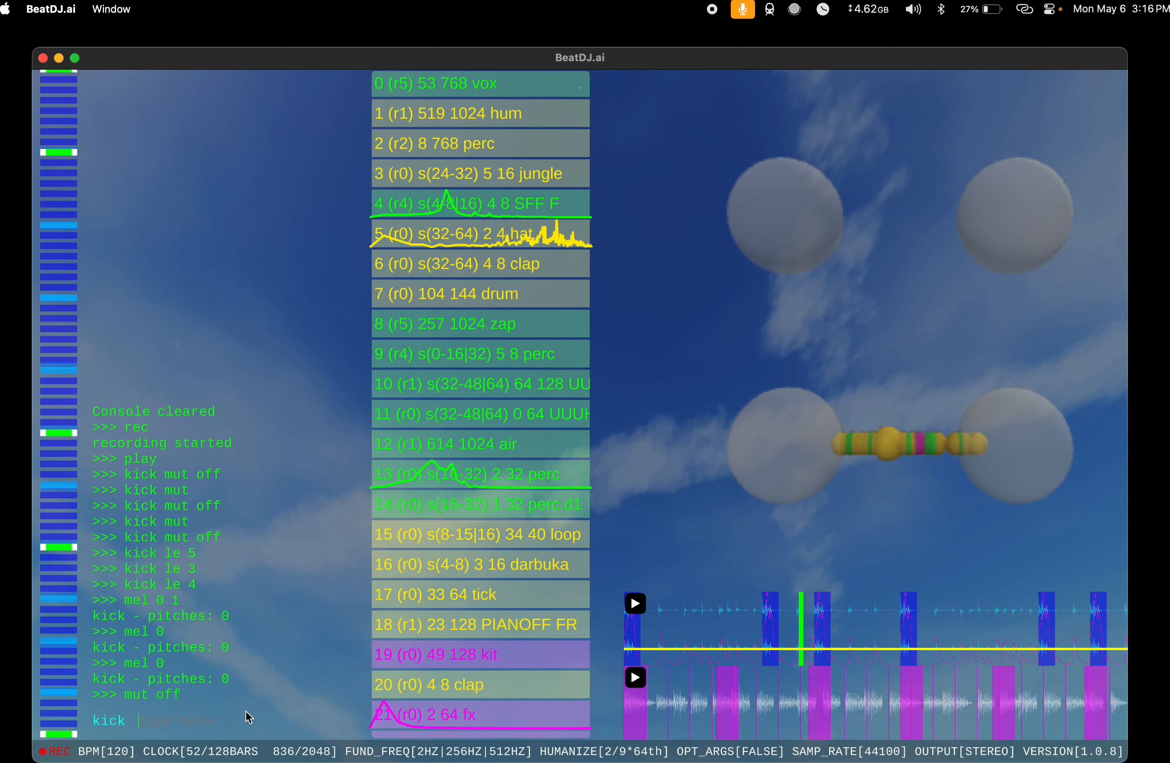
Step: Add a hard kick sample to the song with s hard kick
{"action": "type", "text": "s"}
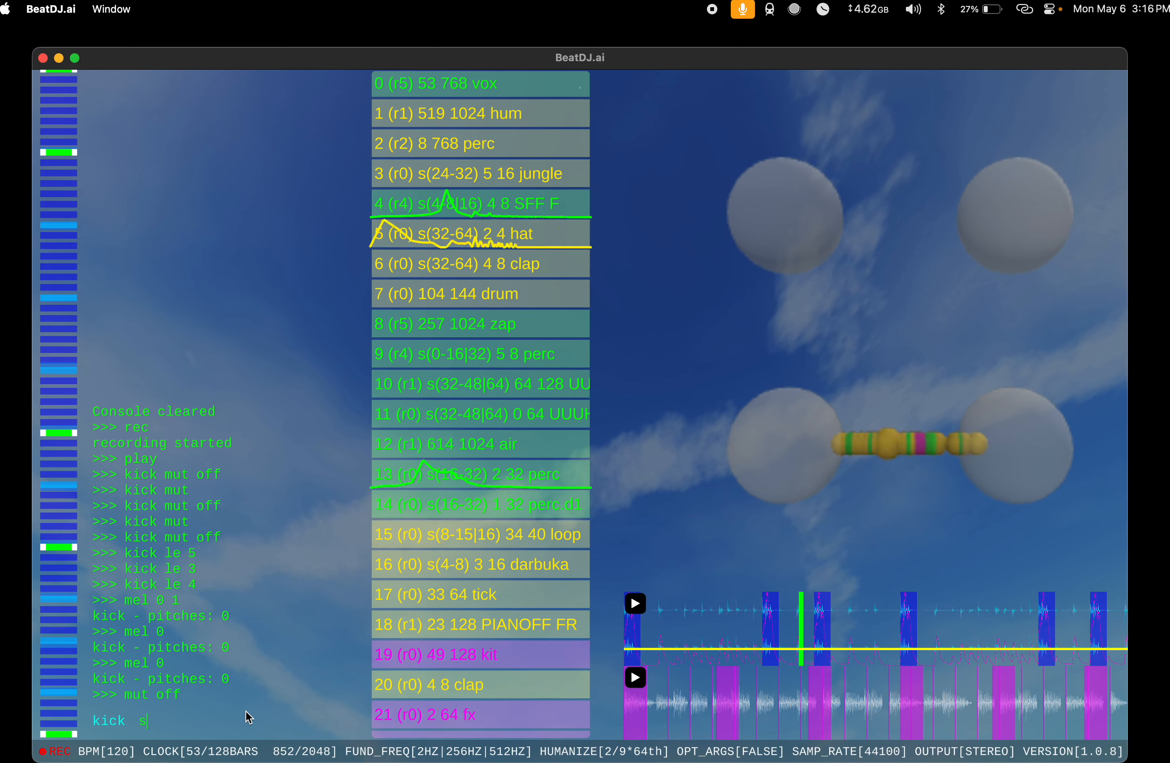
{"action": "type", "text": " hard kick"}
{"action": "key", "text": "Return"}
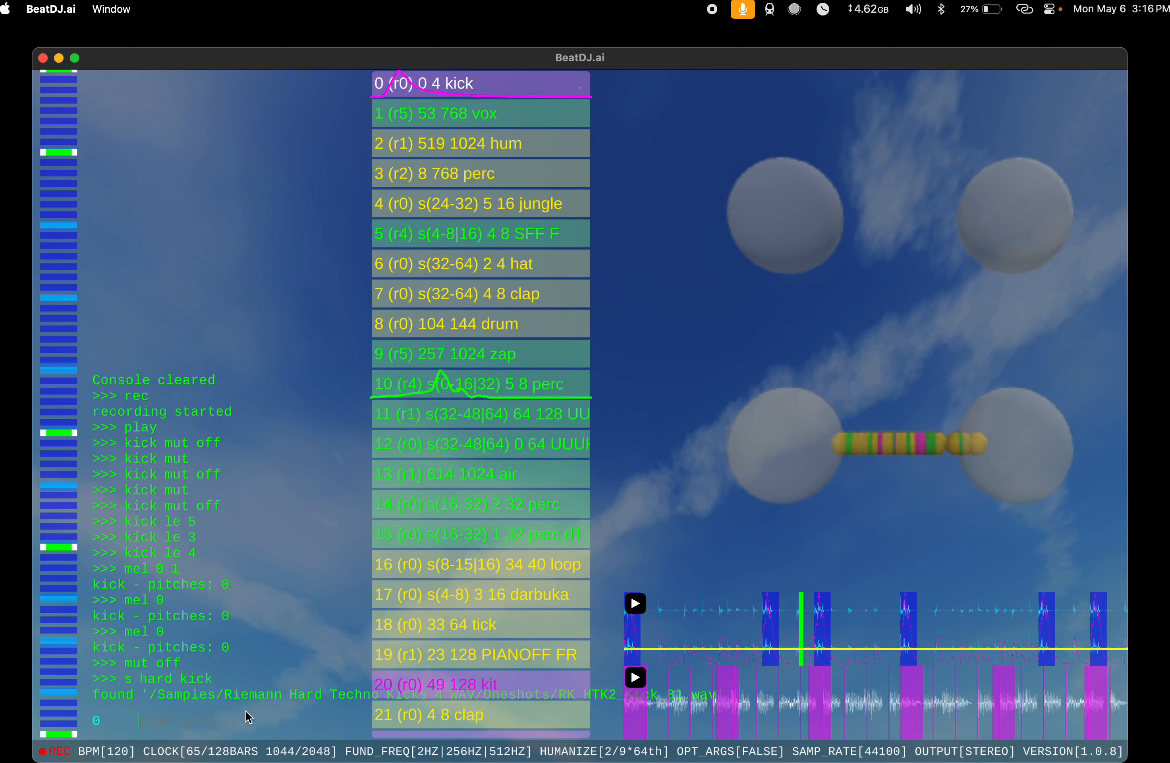
Step: Set the volume of the kick at index 31 with 31 v 0 8, and mute the kick with kick mut
{"action": "type", "text": "v"}
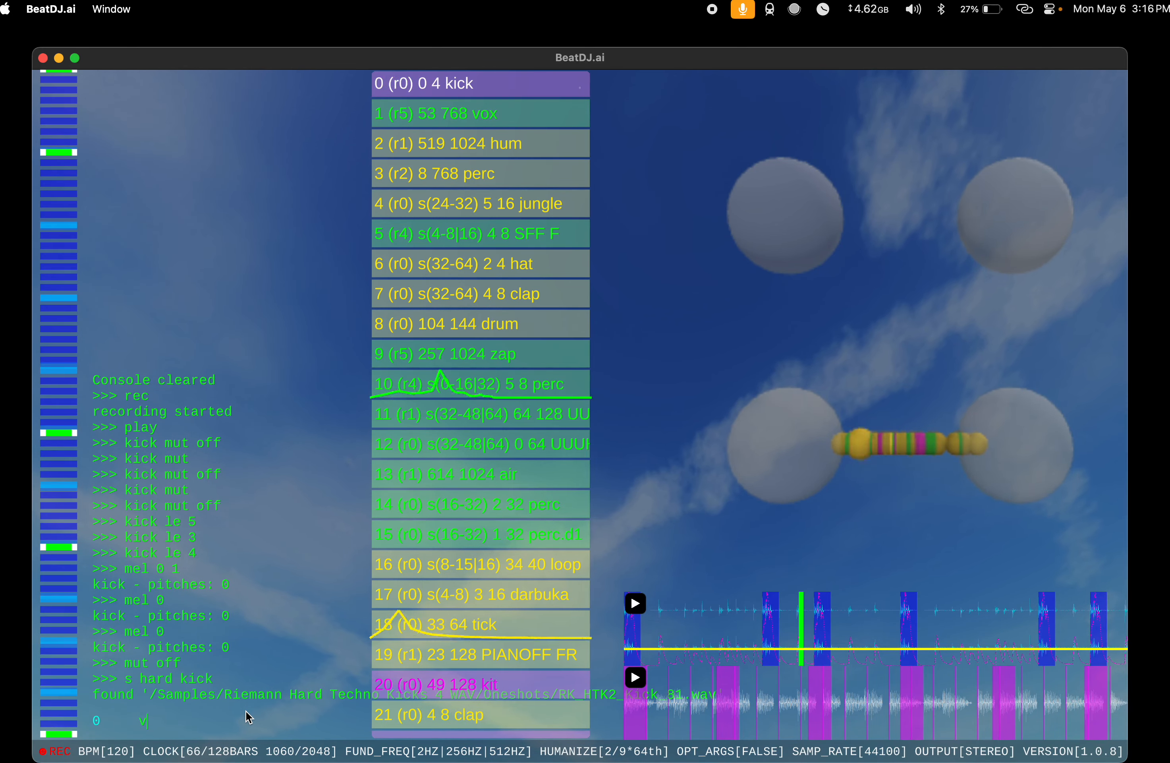
{"action": "key", "text": "BackSpace"}
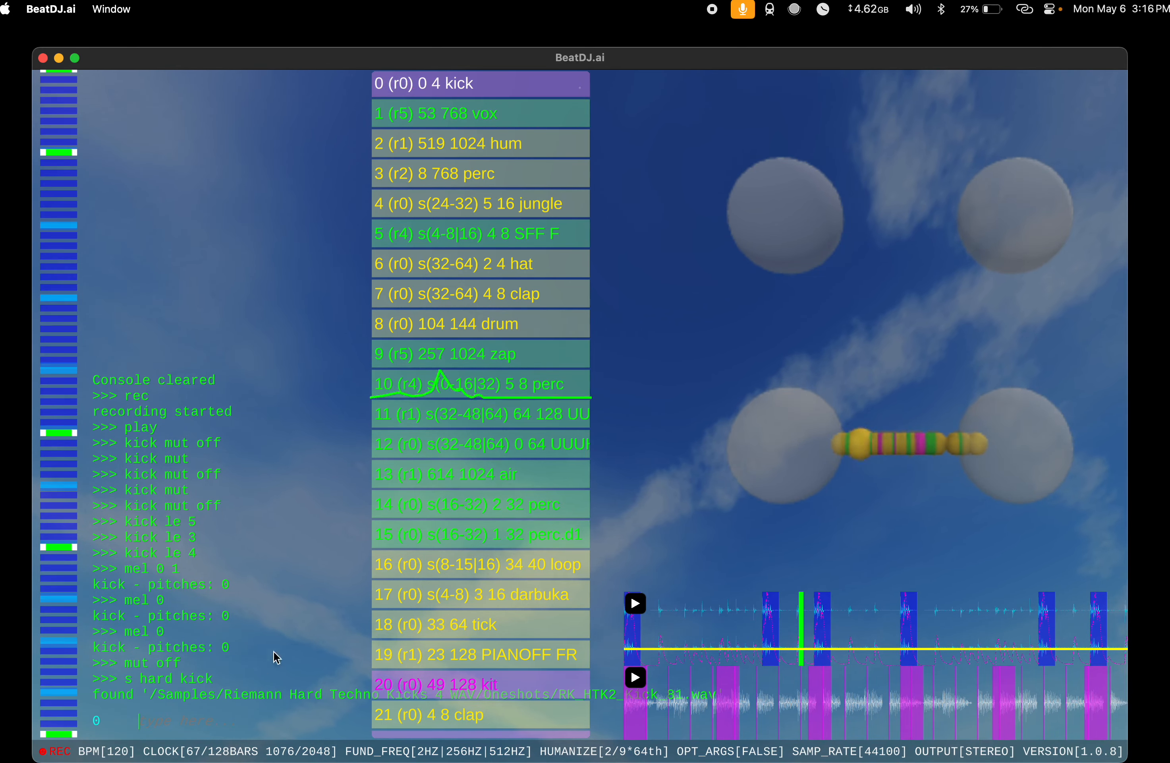
{"action": "scroll", "coordinate": [462, 600], "scroll_direction": "down", "scroll_amount": 10}
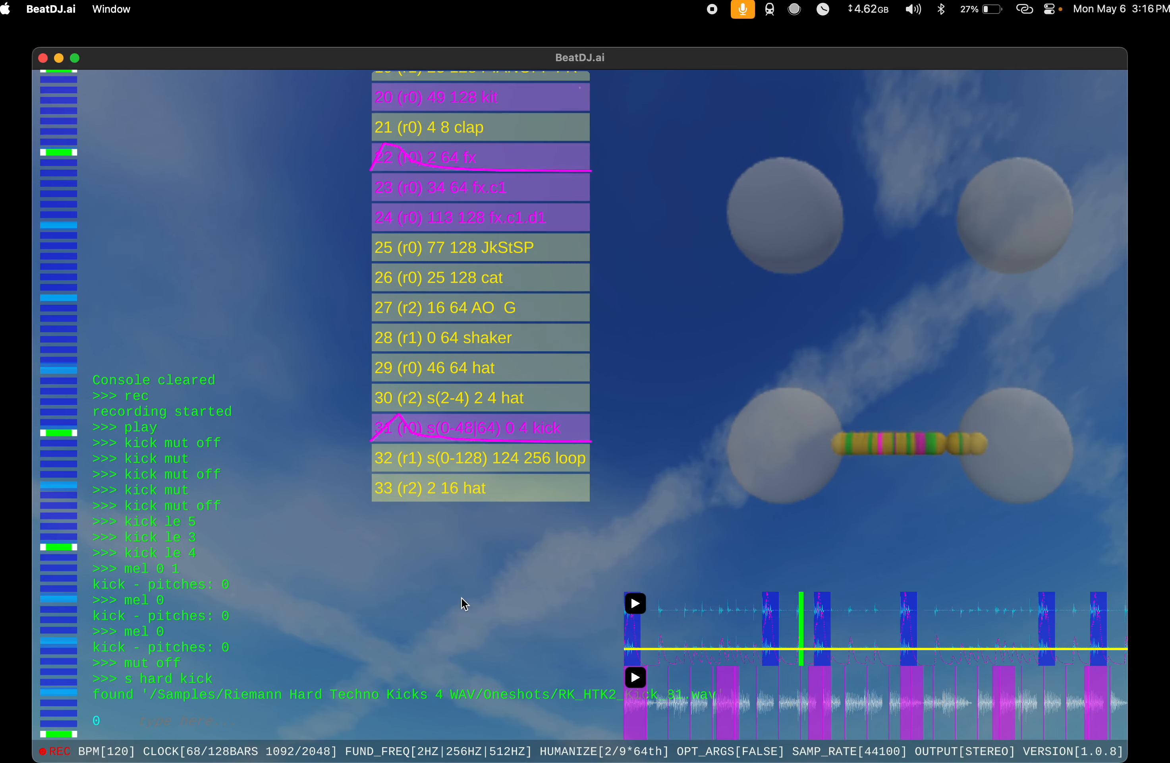
{"action": "type", "text": "31"}
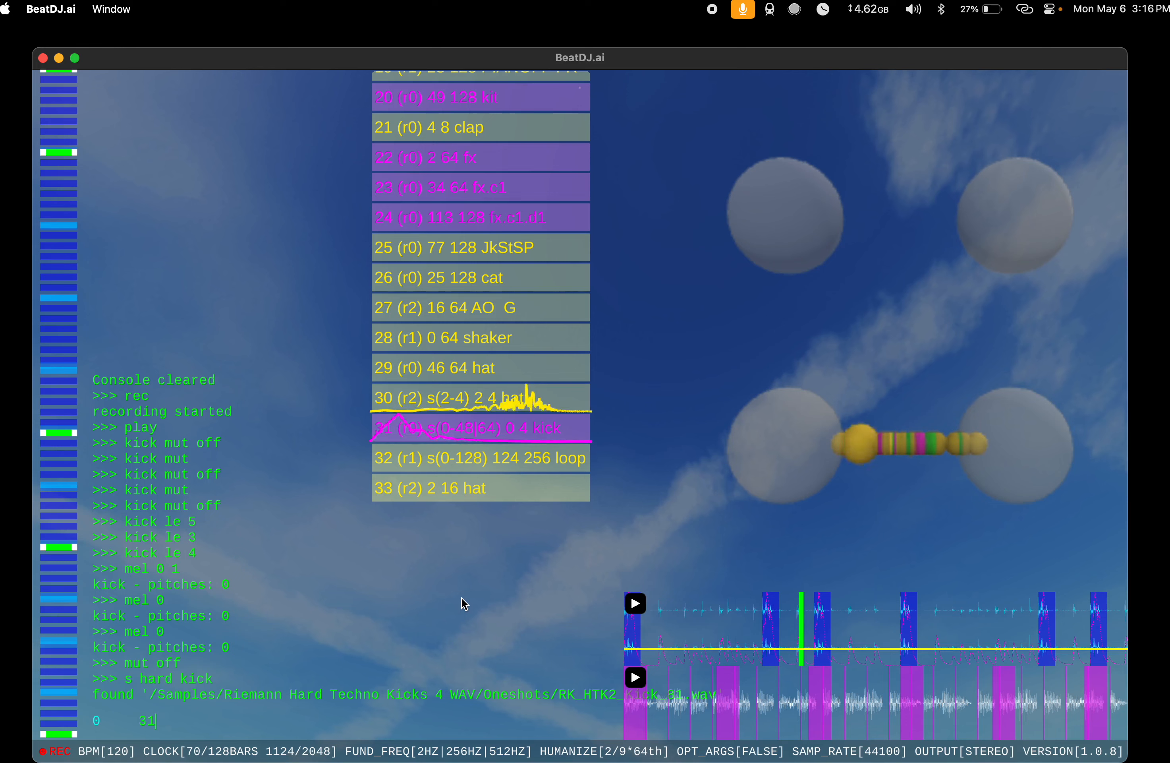
{"action": "type", "text": " mut"}
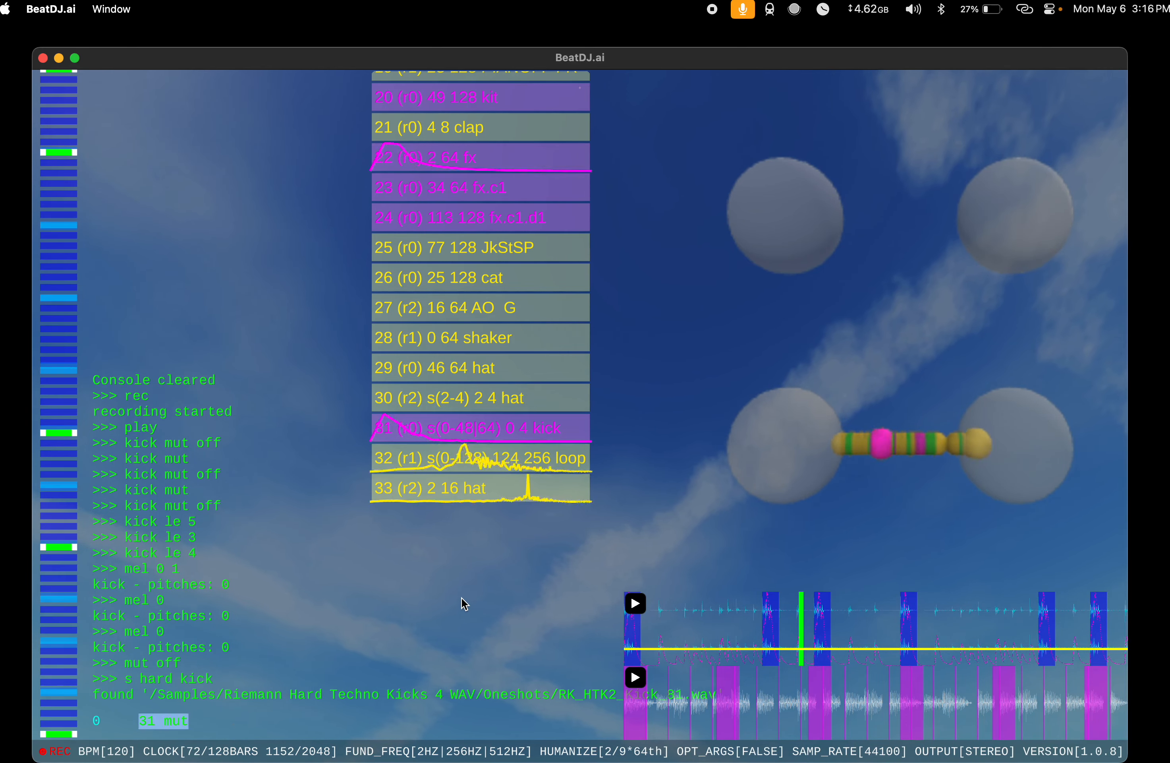
{"action": "key", "text": "Return"}
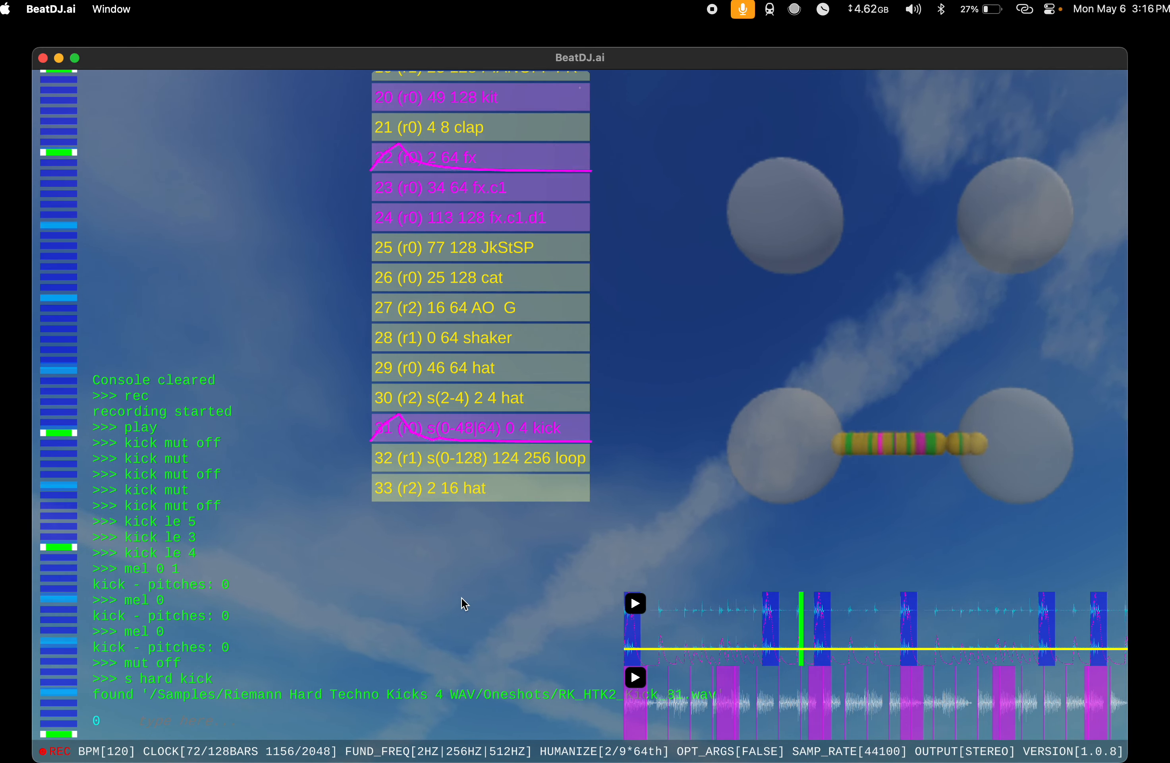
{"action": "type", "text": "31 v 0 8"}
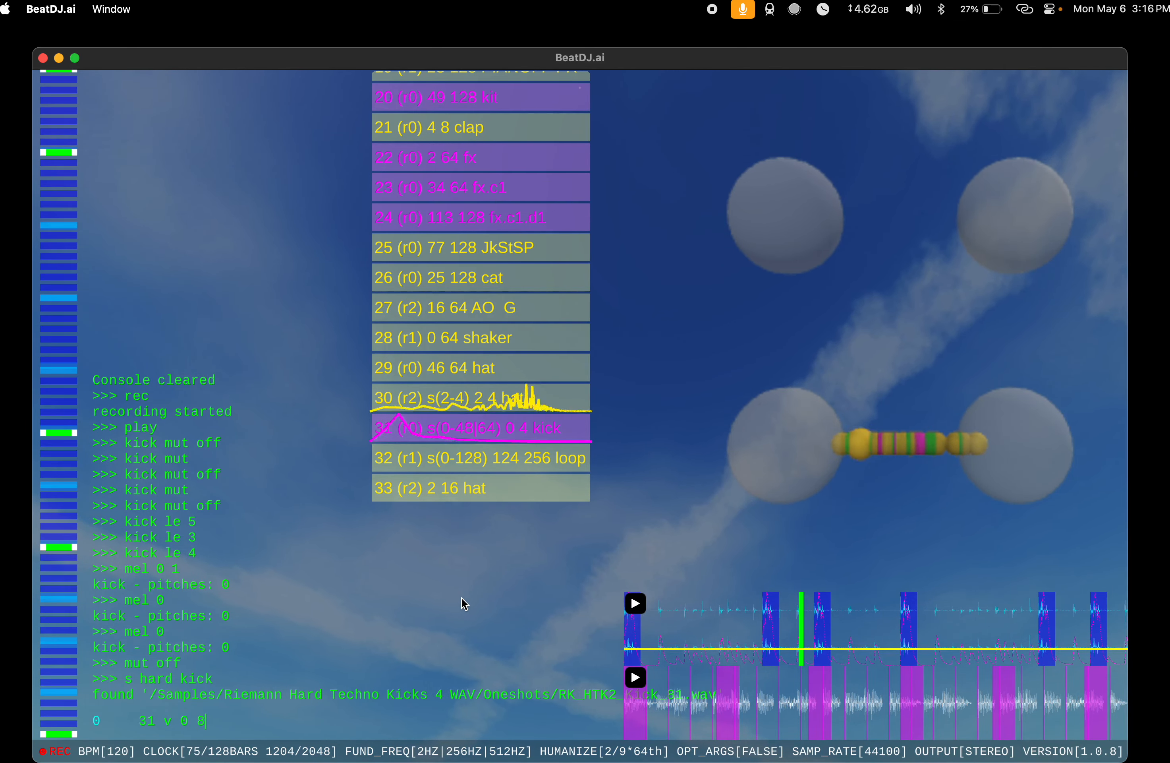
{"action": "key", "text": "Return"}
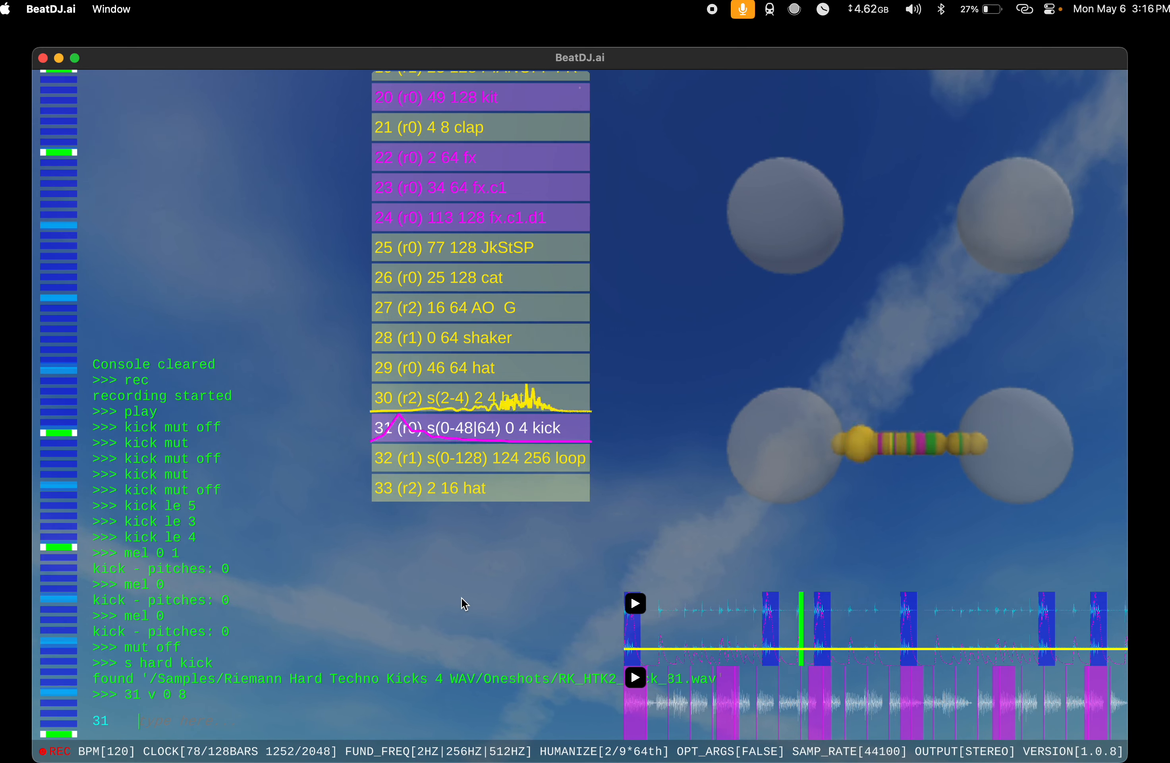
{"action": "type", "text": "kick mut"}
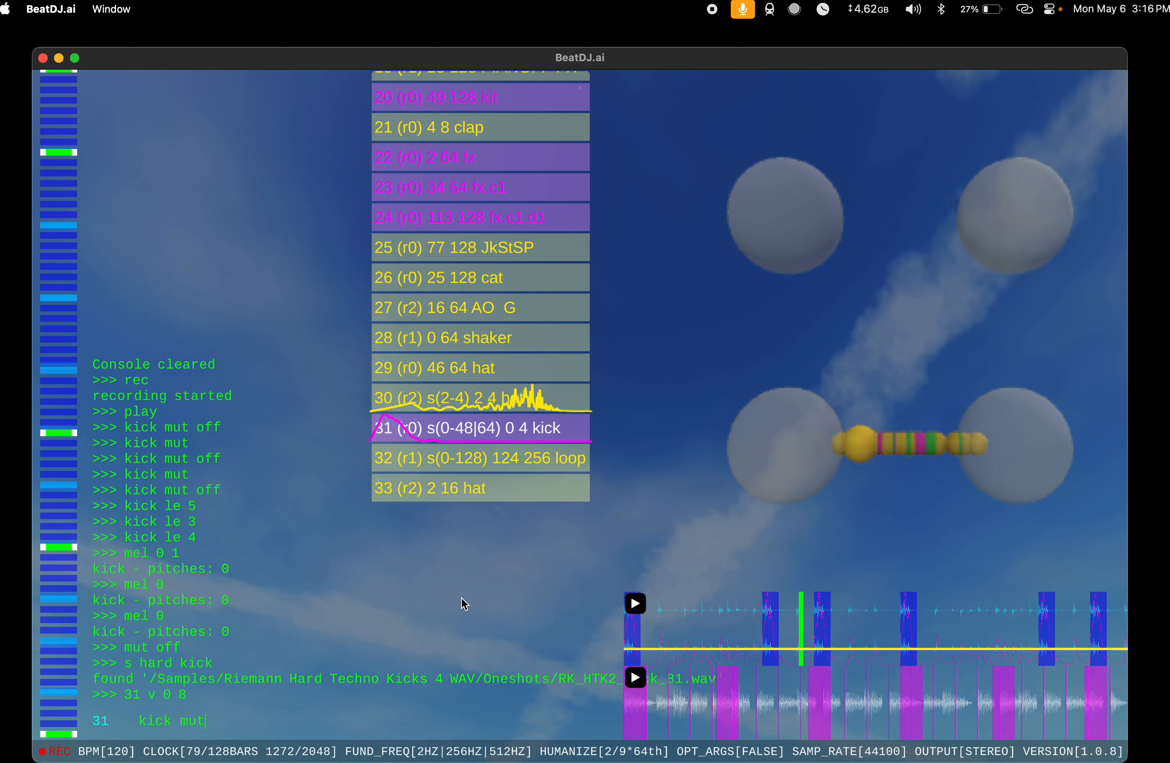
{"action": "key", "text": "Return"}
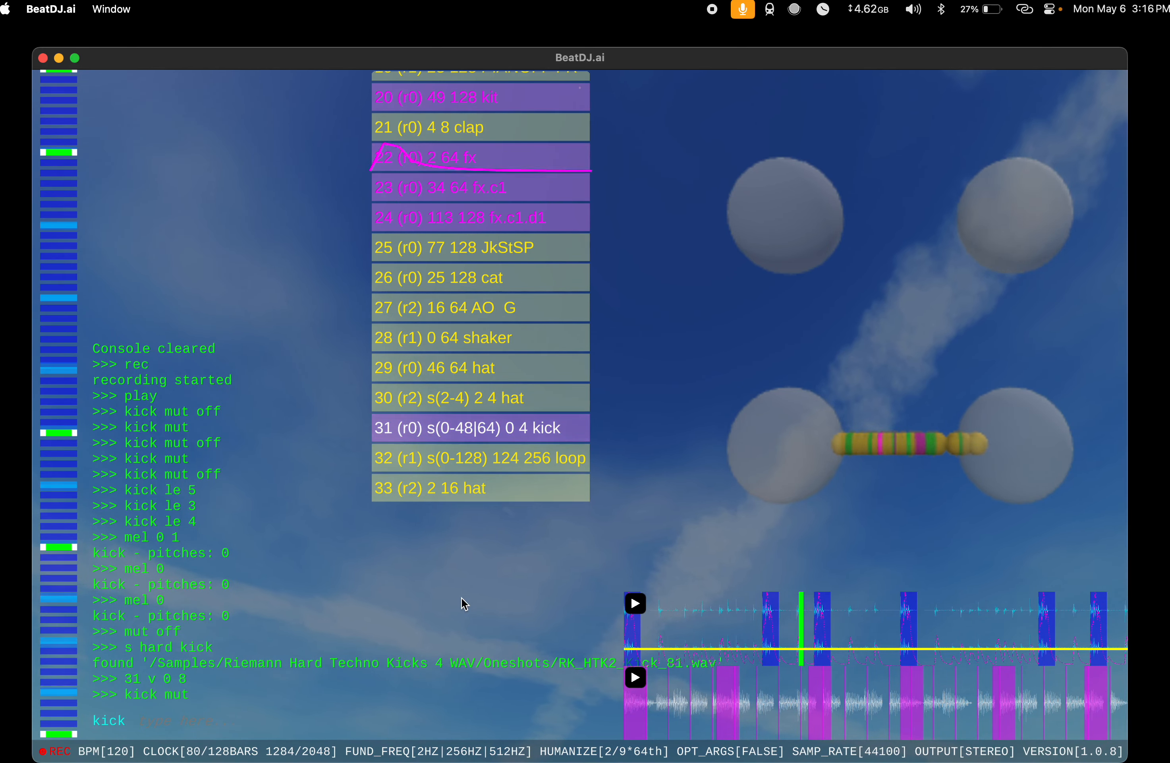
Step: Set the melody of the kick at index 0 with 0 mel 0
{"action": "scroll", "coordinate": [504, 458], "scroll_direction": "up", "scroll_amount": 1}
{"action": "scroll", "coordinate": [504, 458], "scroll_direction": "up", "scroll_amount": 10}
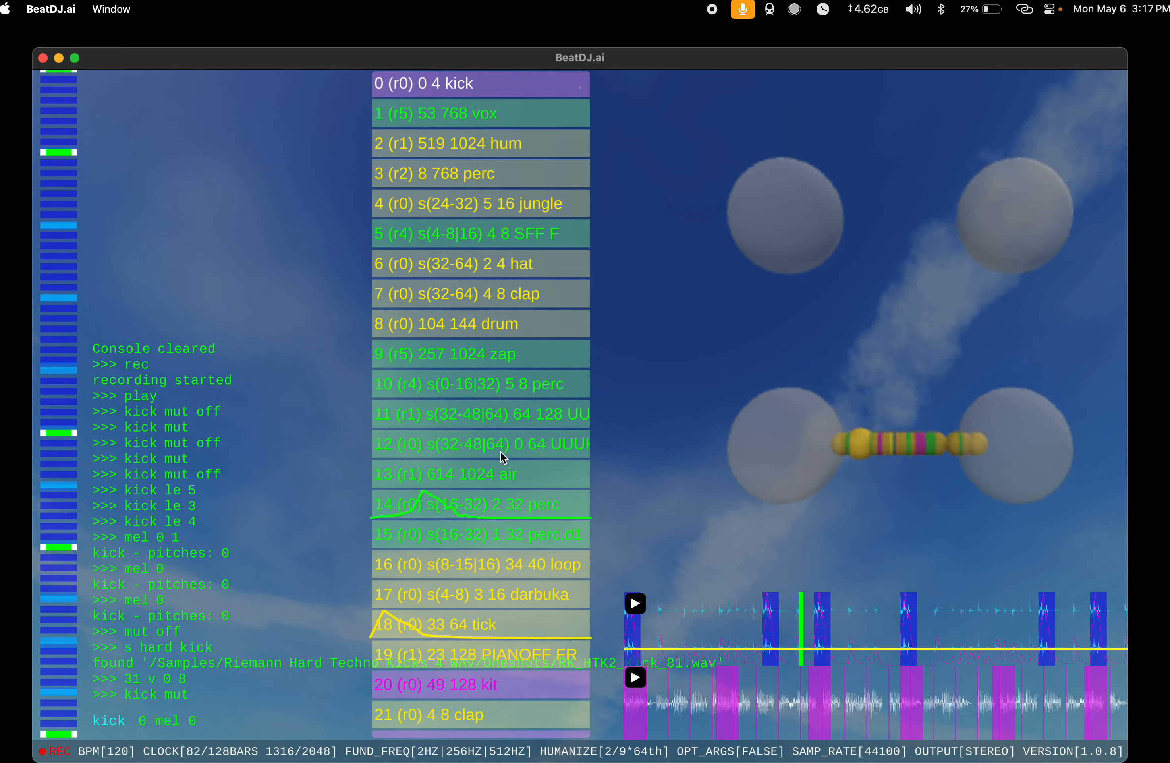
{"action": "key", "text": "Return"}
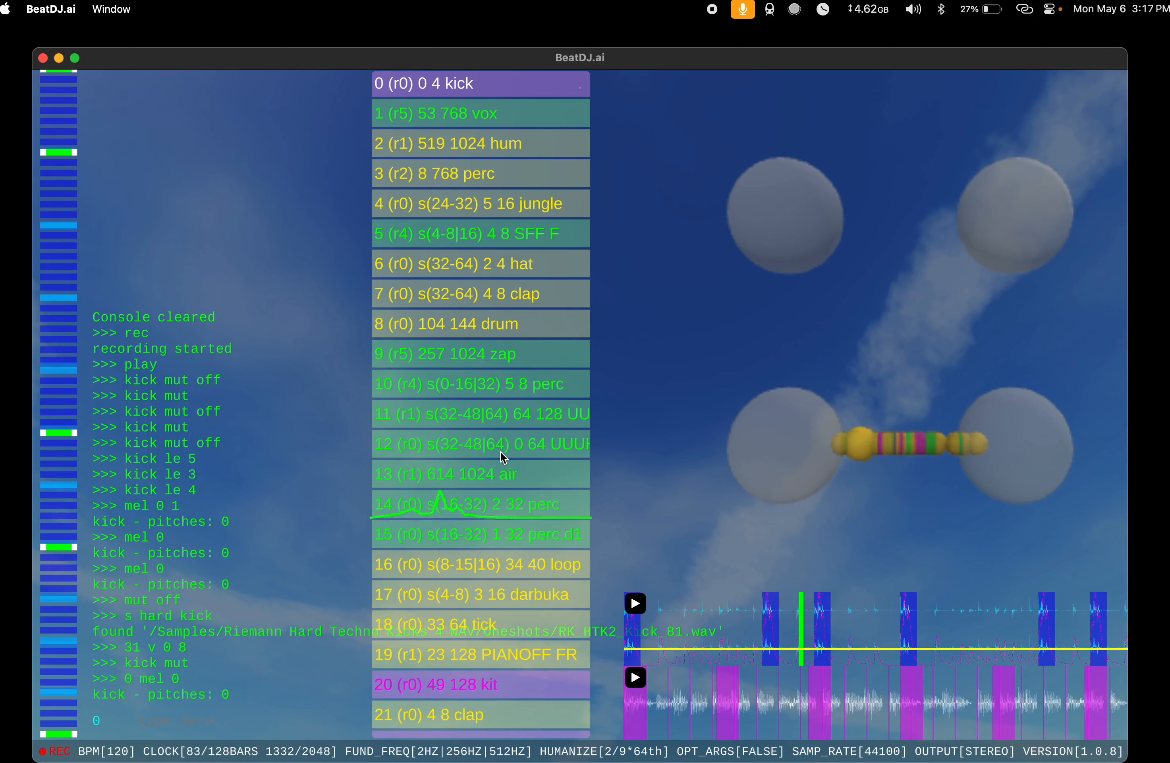
{"action": "type", "text": "0 mu toff"}
{"action": "key", "text": "Return"}
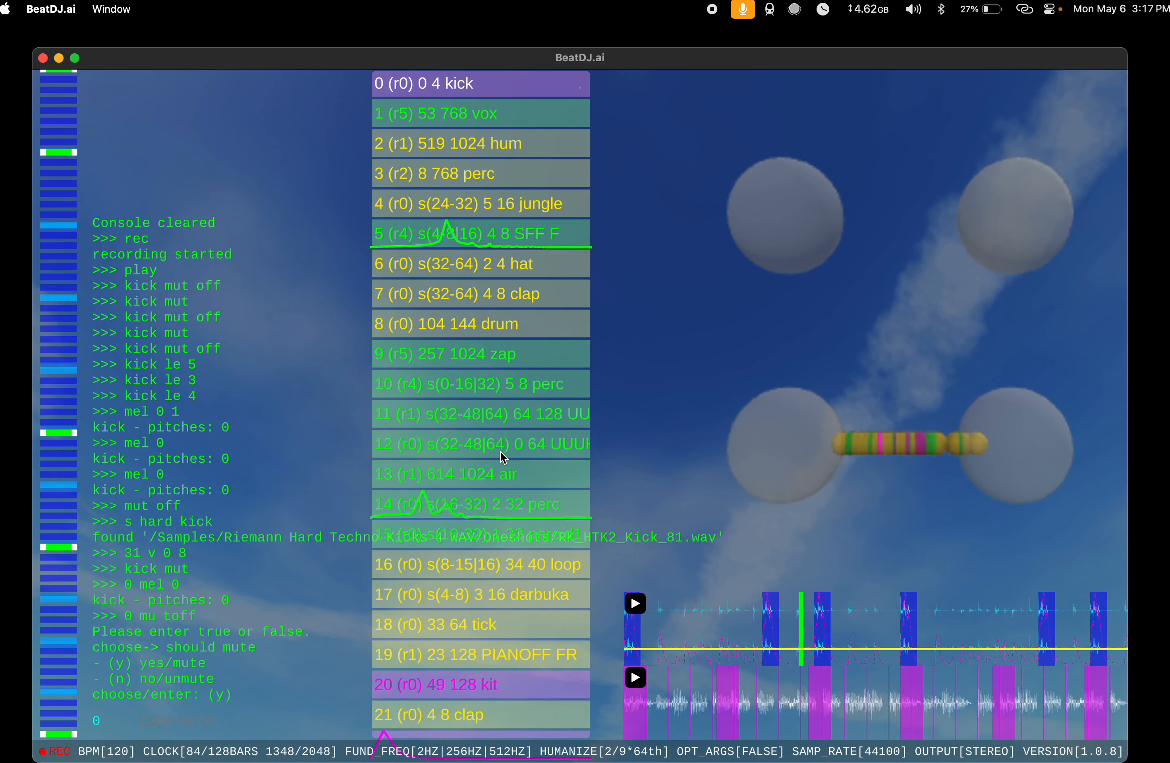
{"action": "key", "text": "Escape"}
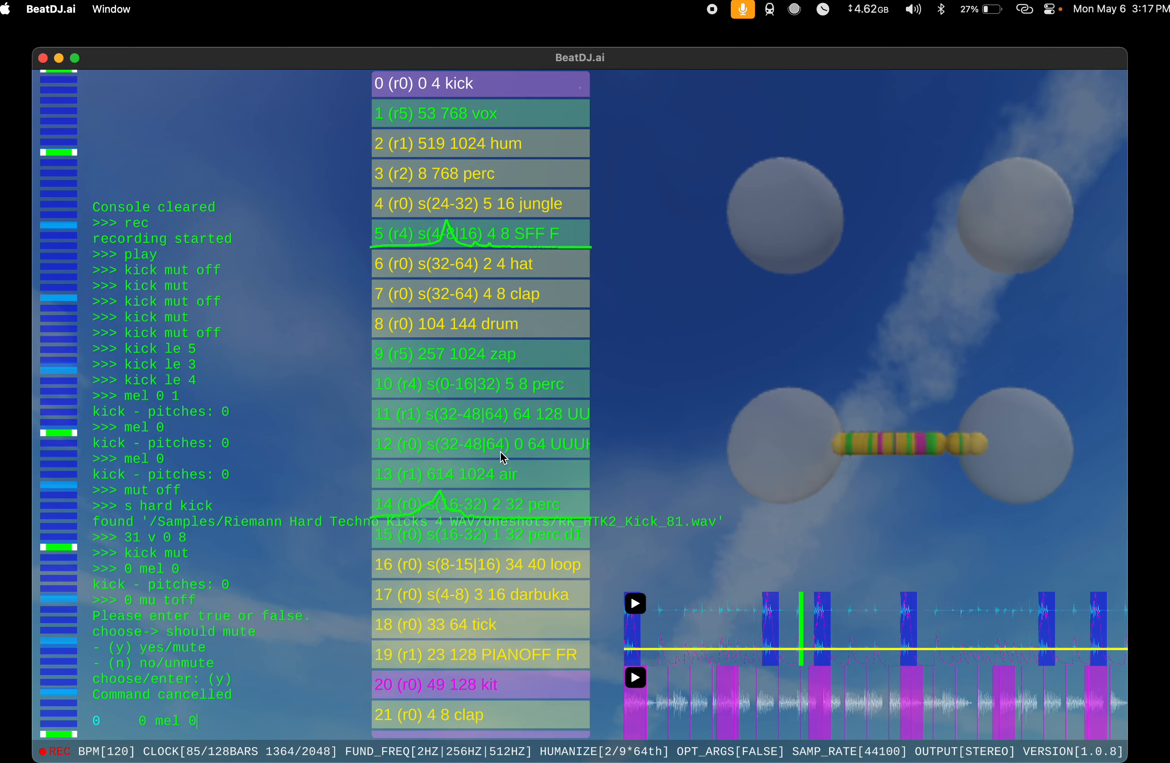
Step: Unmute the kick at index 0 with 0 mut off
{"action": "type", "text": "0 mel"}
{"action": "key", "text": "BackSpace"}
{"action": "key", "text": "BackSpace"}
{"action": "key", "text": "BackSpace"}
{"action": "type", "text": "ut off"}
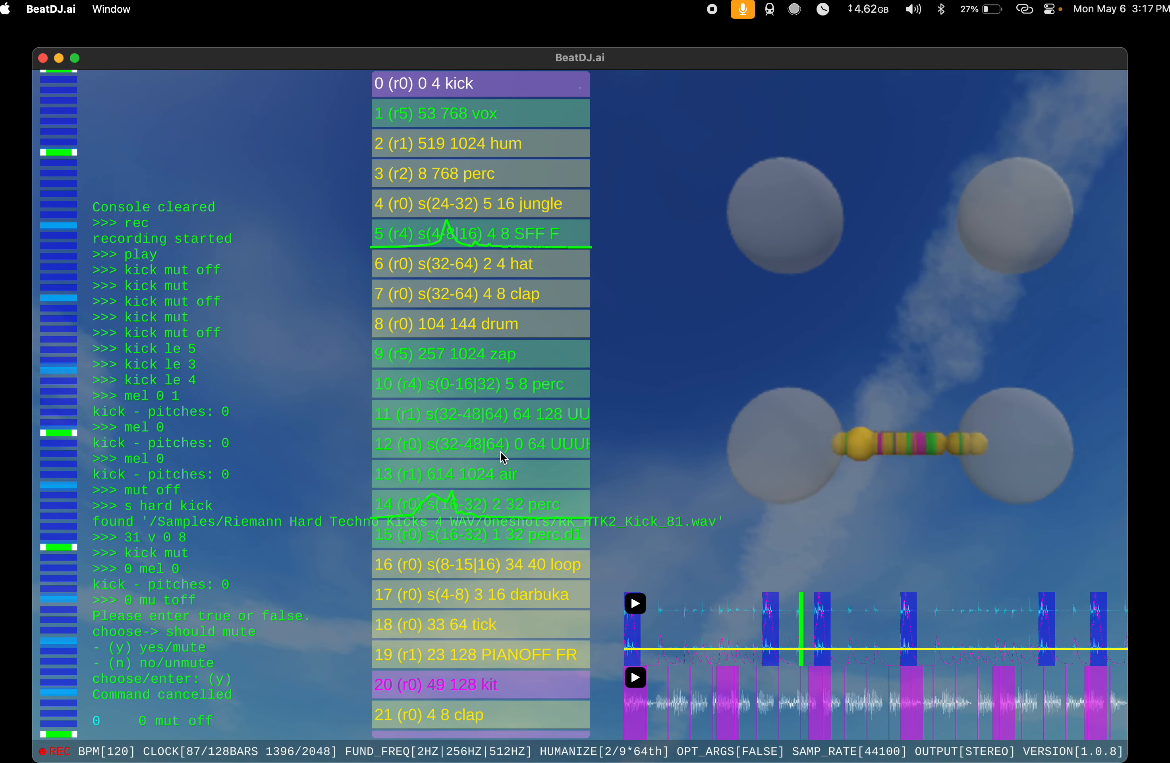
{"action": "key", "text": "Return"}
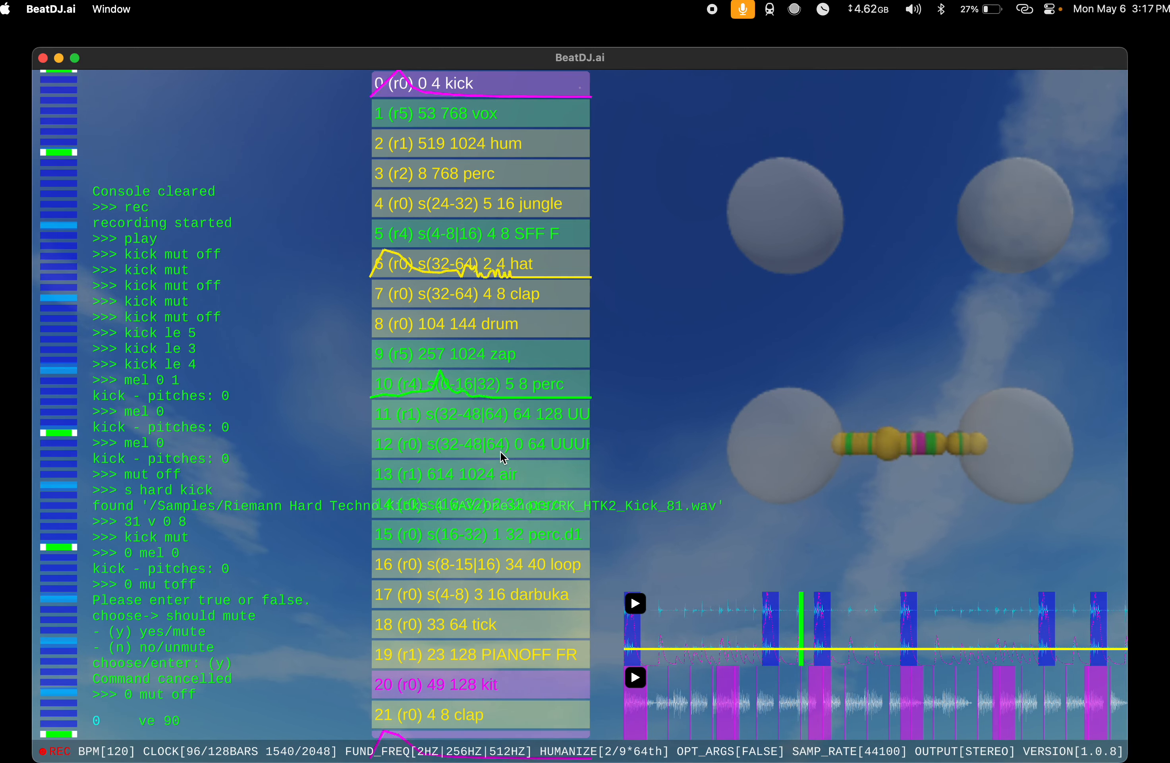
Step: Discard the unsent ve 90 command and mute the kick at index 0 with mut
{"action": "key", "text": "super+a"}
{"action": "key", "text": "BackSpace"}
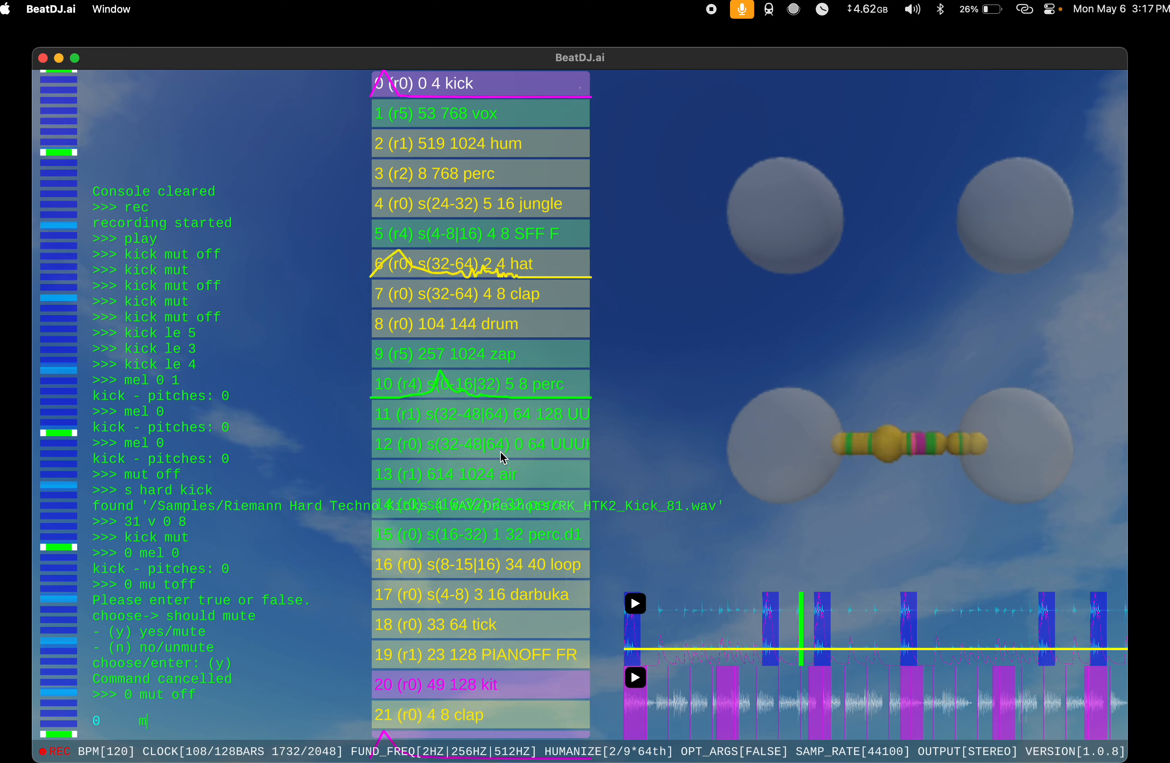
{"action": "type", "text": "mut"}
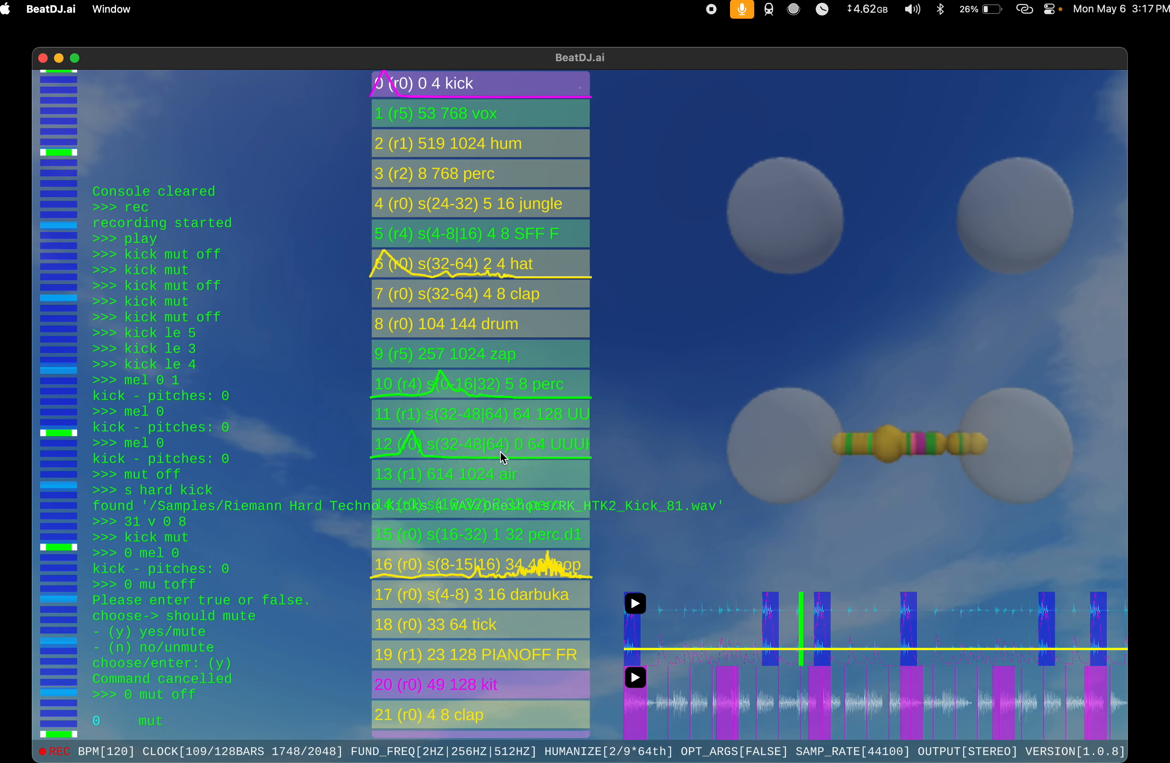
{"action": "key", "text": "Return"}
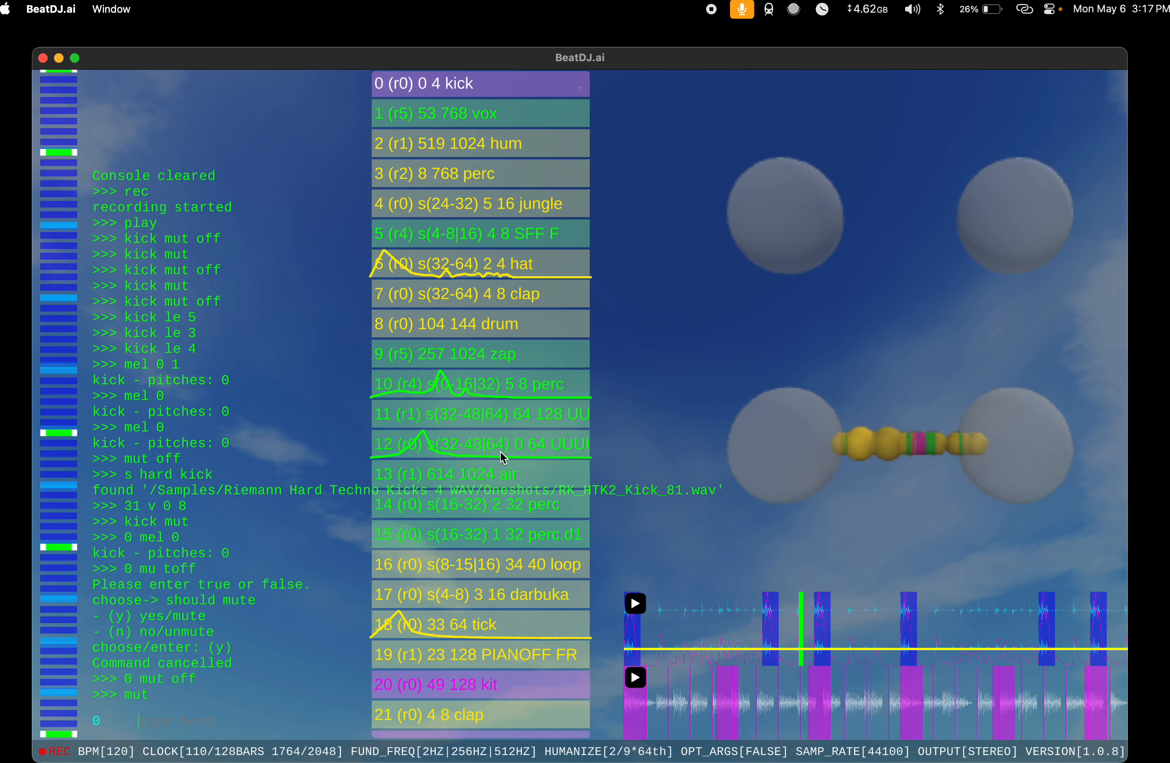
Step: Apply ve 900 to the kick at index 0 and set its length with le 3
{"action": "type", "text": "ve 900"}
{"action": "key", "text": "Return"}
{"action": "type", "text": "le "}
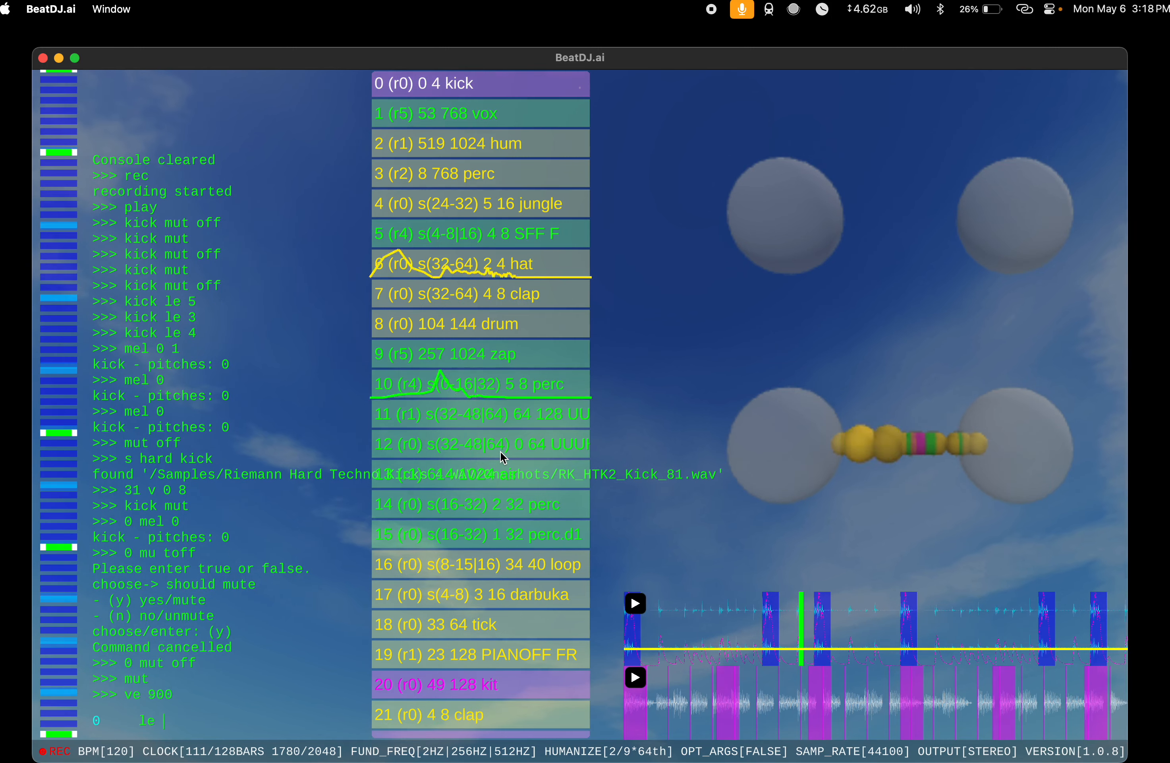
{"action": "type", "text": "3"}
{"action": "key", "text": "Return"}
Step: Unmute the kick at index 0 by running mut of and answering the mute question with n
{"action": "type", "text": "mut of"}
{"action": "key", "text": "Return"}
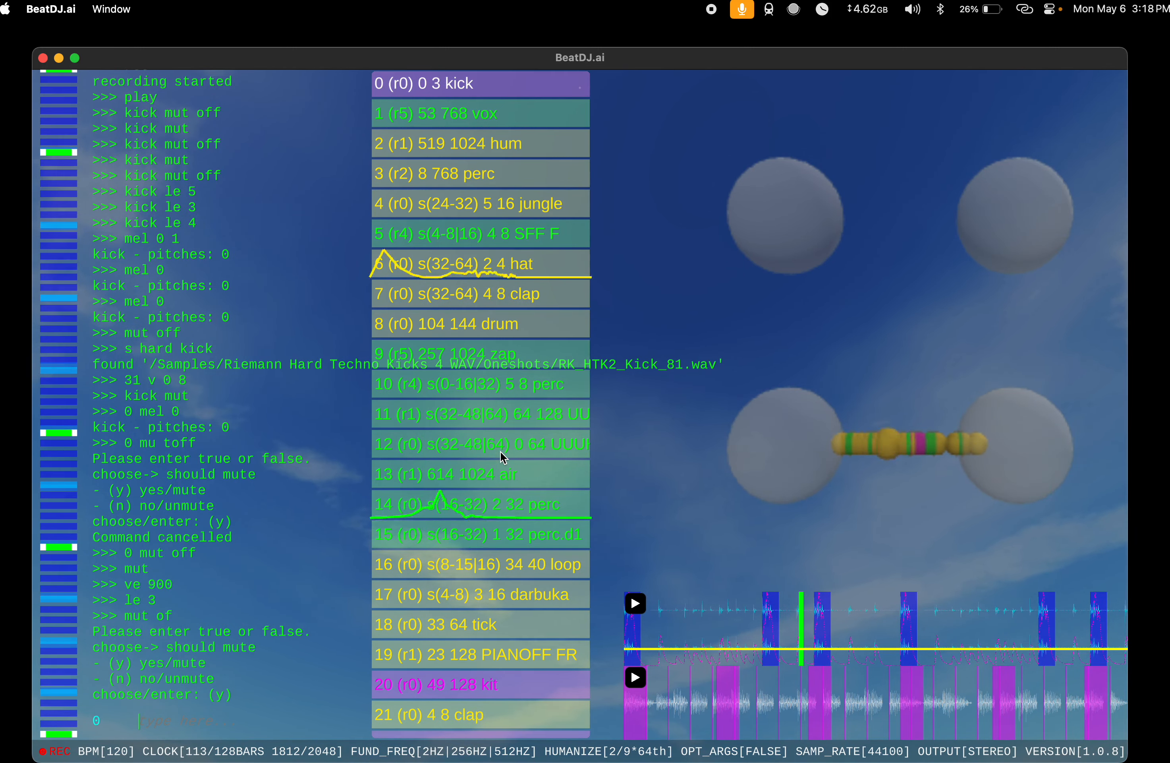
{"action": "type", "text": "n"}
{"action": "key", "text": "Return"}
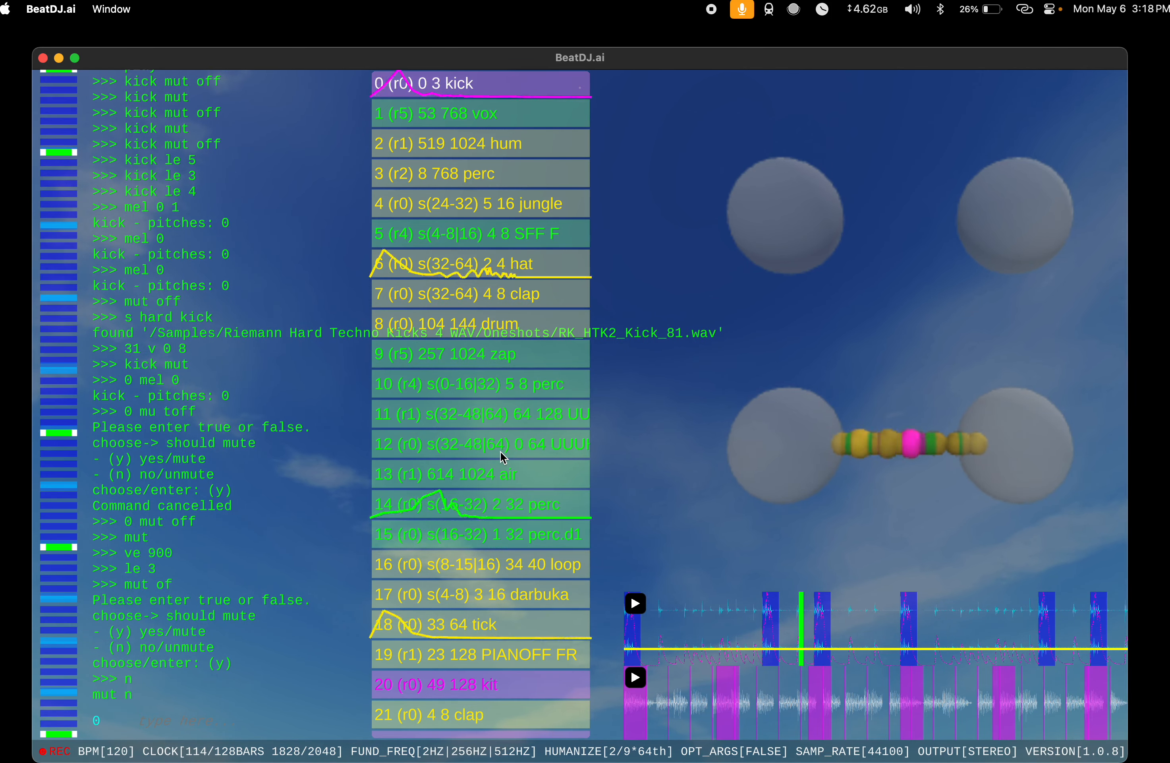
Step: Set the melody of the kick at index 0 with mel 0 1
{"action": "type", "text": "mel 0"}
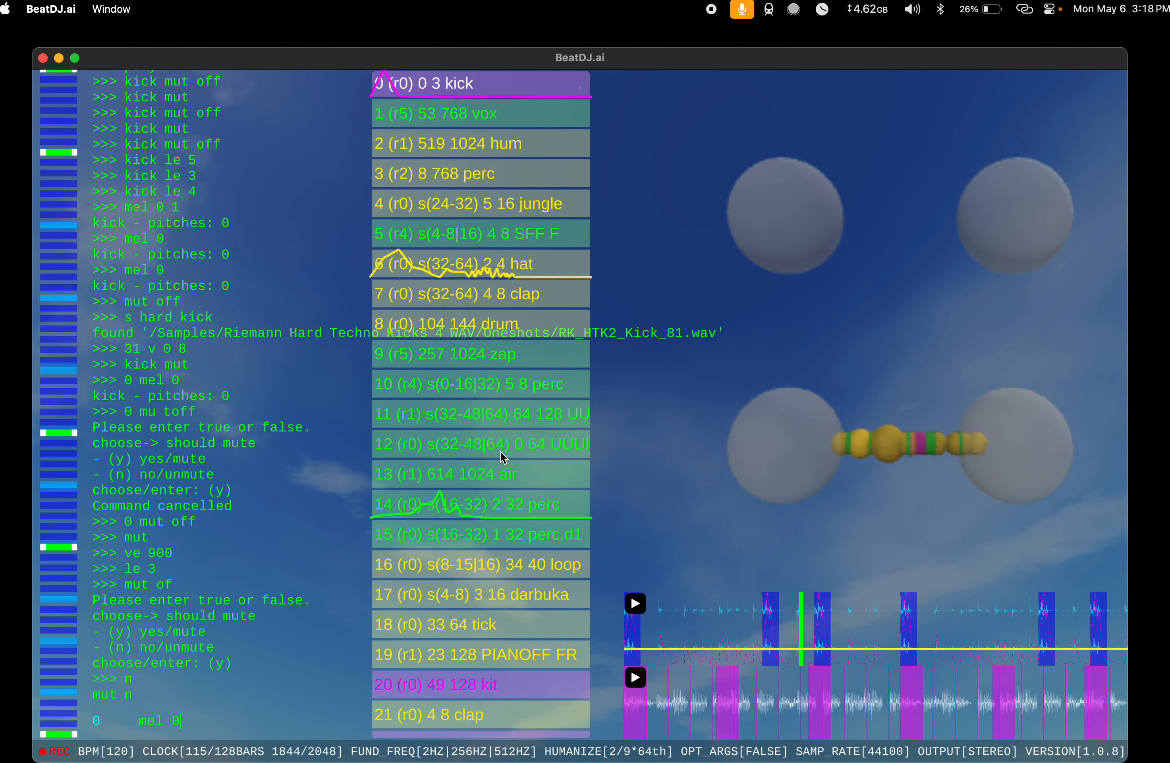
{"action": "type", "text": " 1"}
{"action": "key", "text": "Return"}
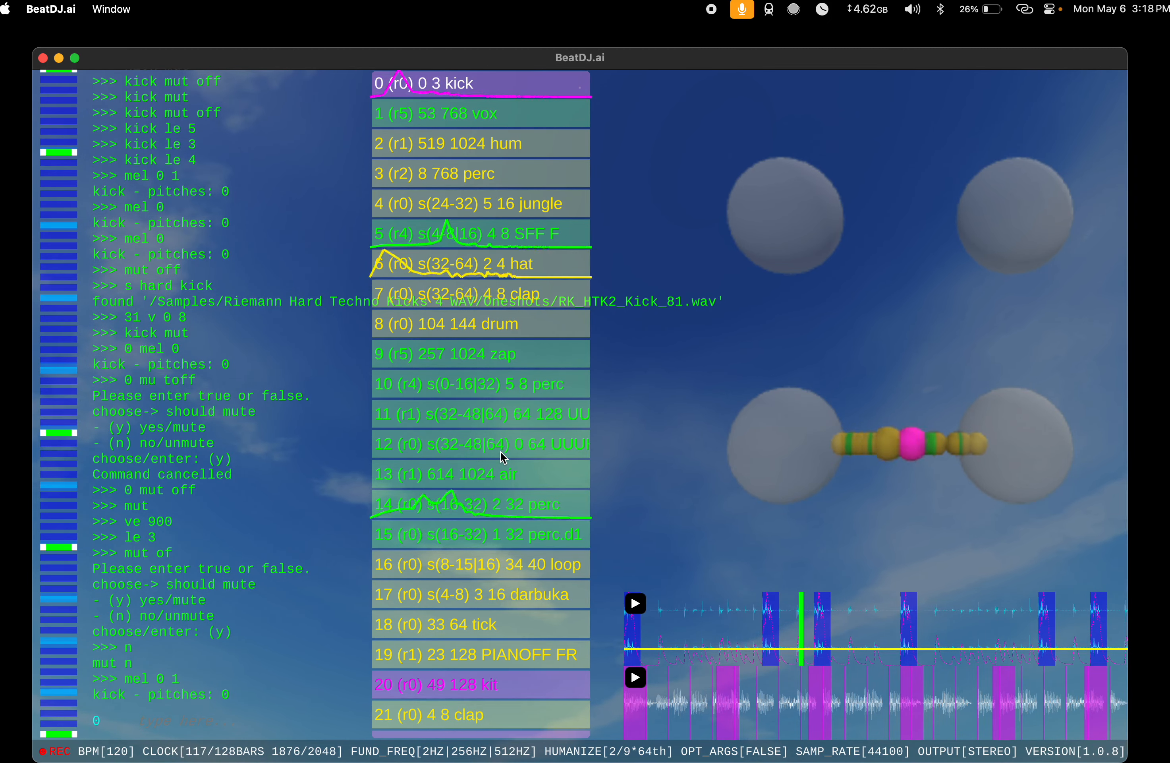
Step: Set the volume of the kick at index 31 with 31 v 9, and unmute it with mut off
{"action": "scroll", "coordinate": [503, 457], "scroll_direction": "down", "scroll_amount": 10}
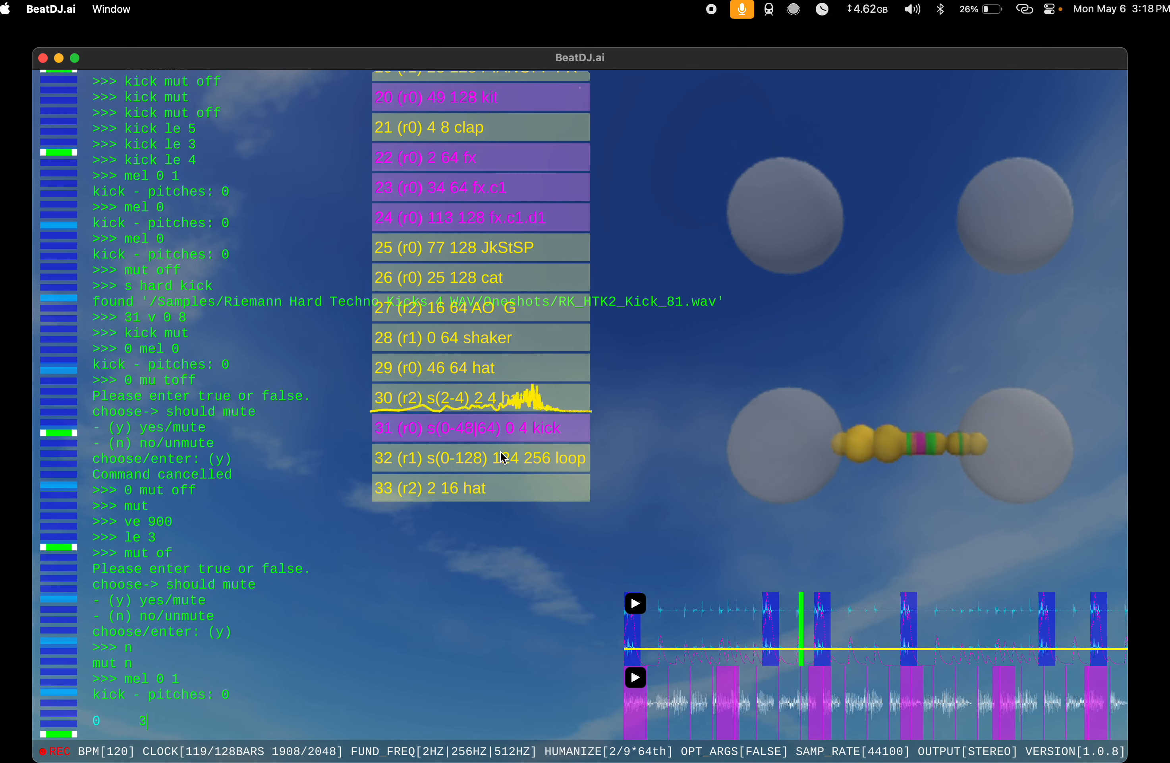
{"action": "type", "text": "31 mut"}
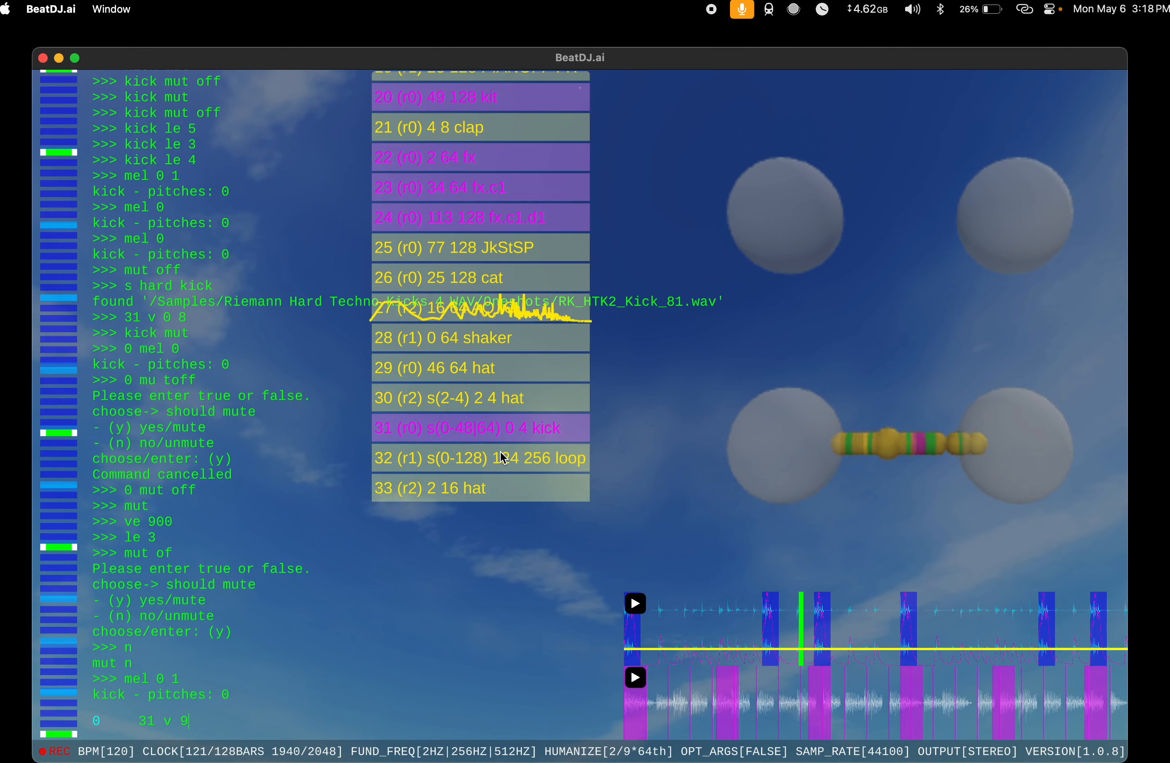
{"action": "type", "text": "v 9"}
{"action": "key", "text": "Return"}
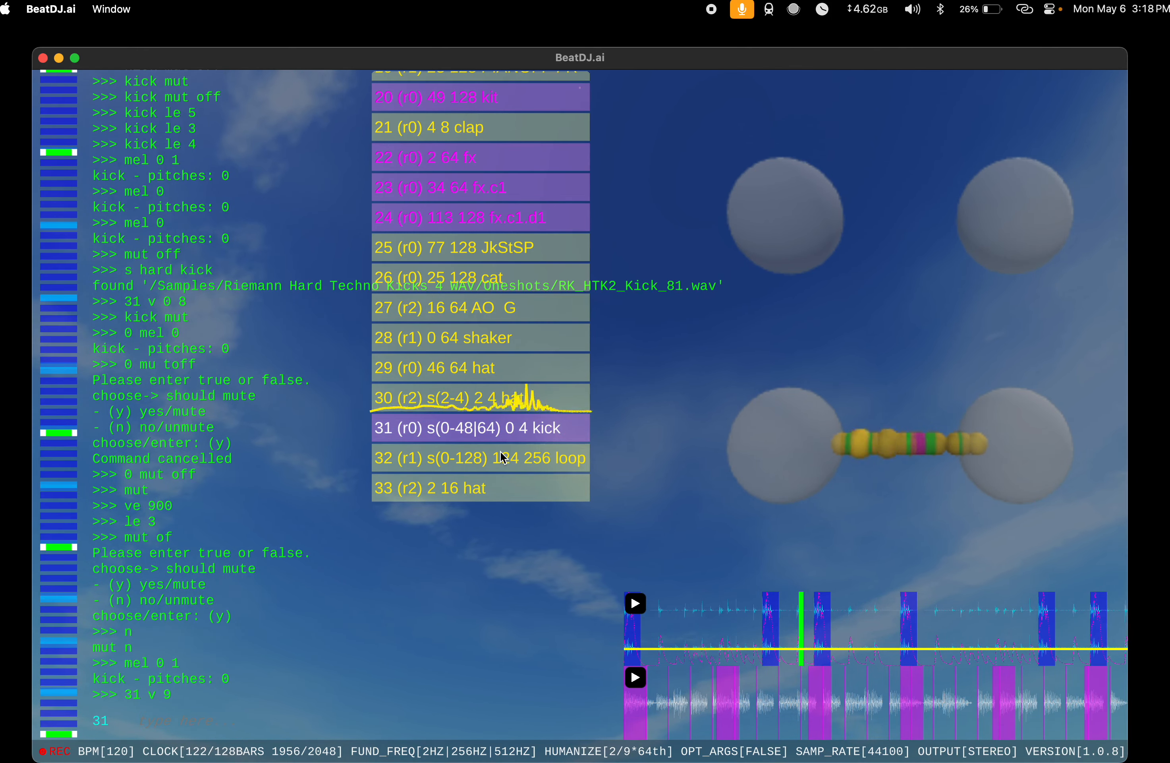
{"action": "type", "text": "mut off"}
{"action": "key", "text": "Return"}
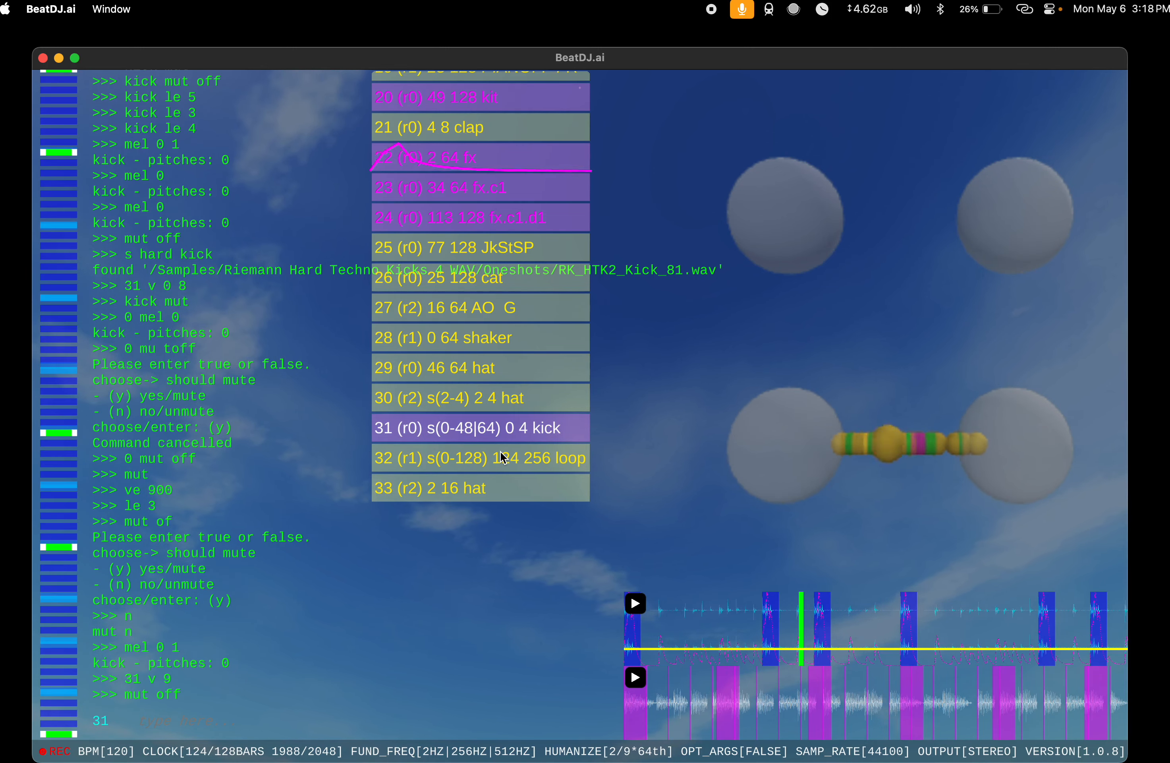
Step: Set the volume of the kick at index 0 with 0 v 0 16
{"action": "type", "text": "0 v 0 8"}
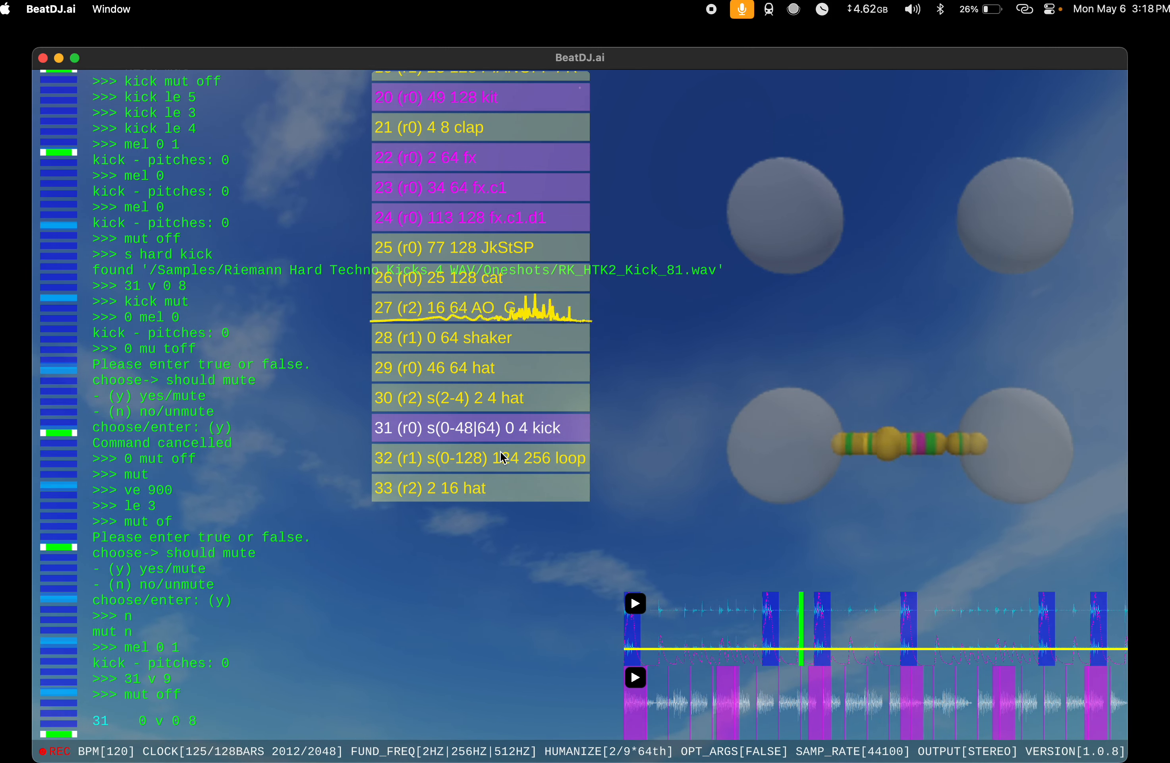
{"action": "key", "text": "BackSpace"}
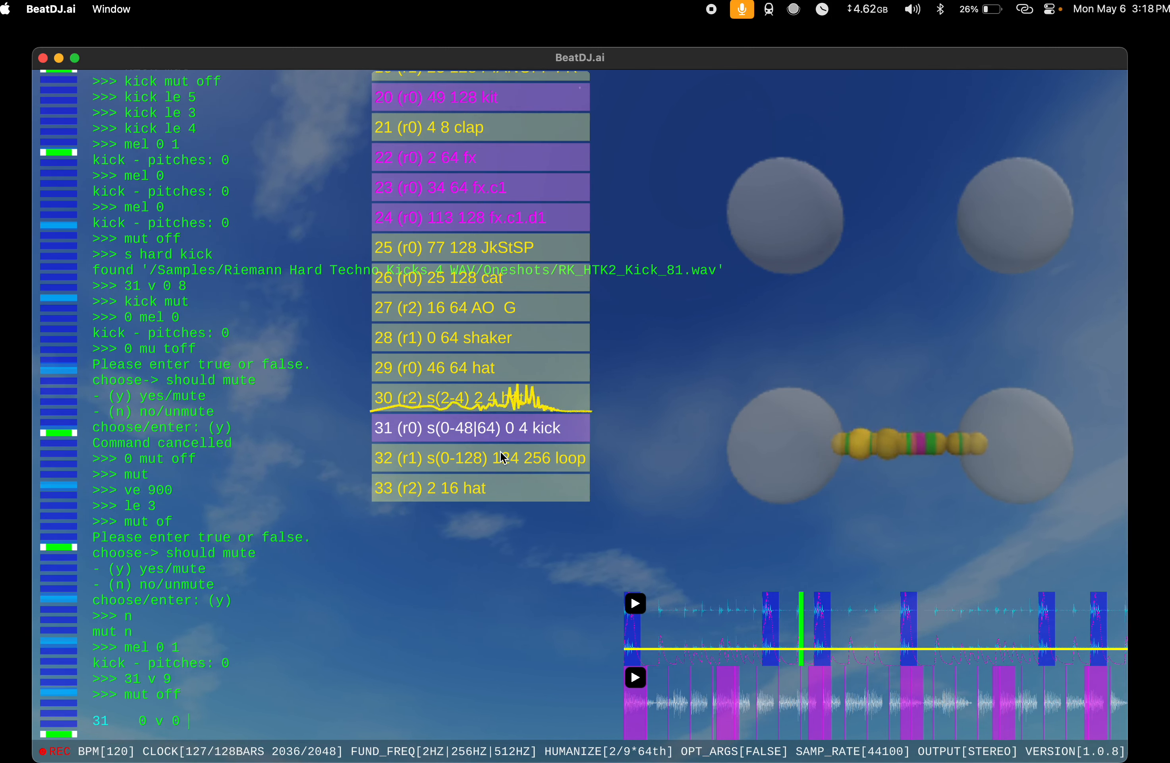
{"action": "key", "text": "BackSpace"}
{"action": "type", "text": "16"}
{"action": "key", "text": "Return"}
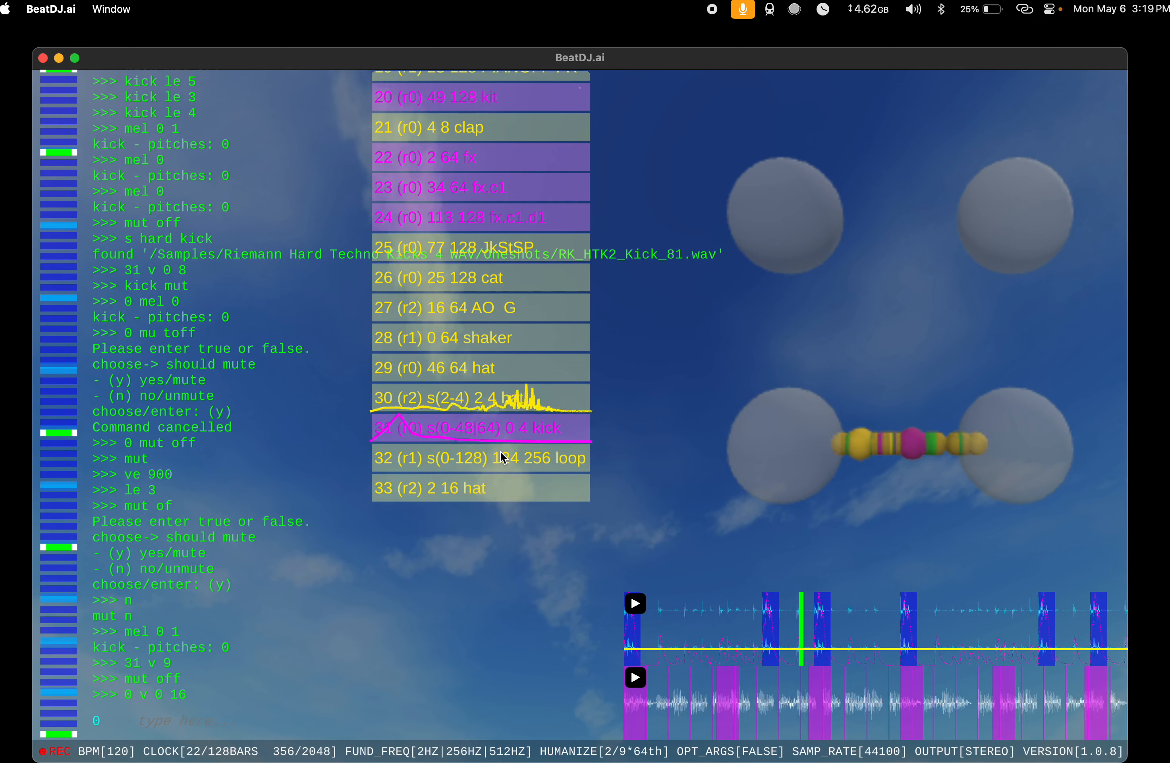
Step: Mute the kick with kick mut and apply mv 0 16 to it
{"action": "type", "text": "ck mut"}
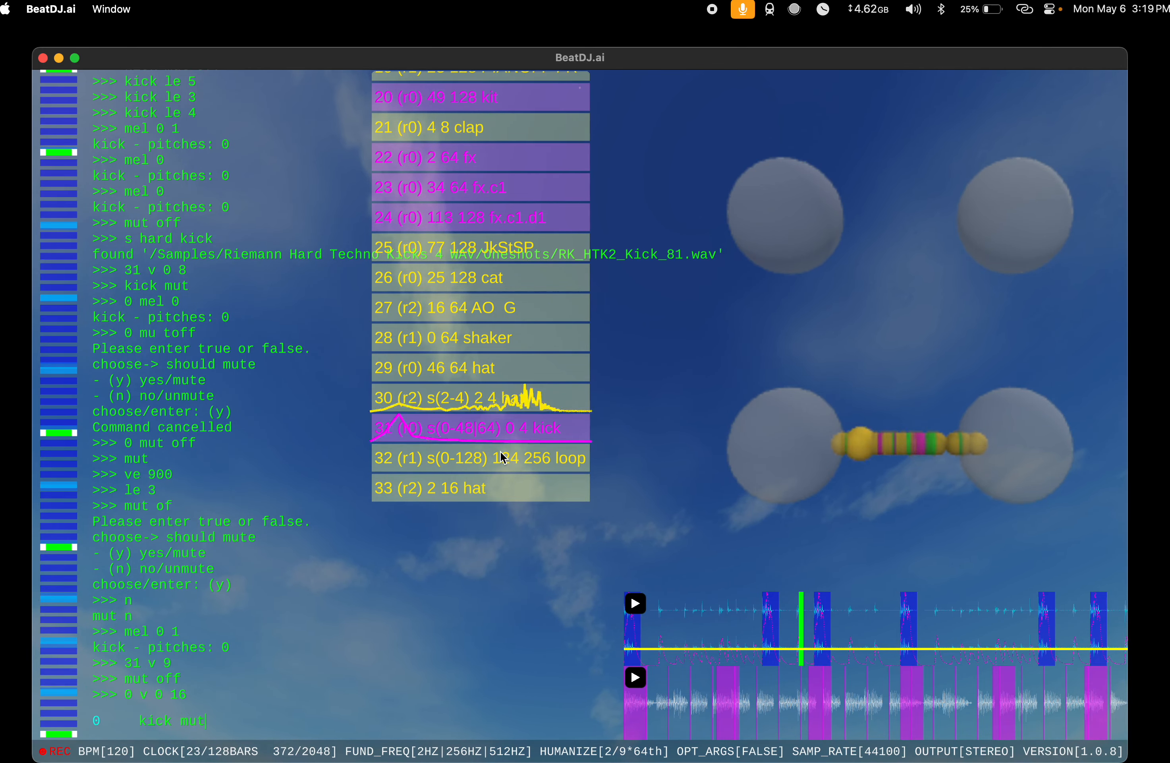
{"action": "key", "text": "Return"}
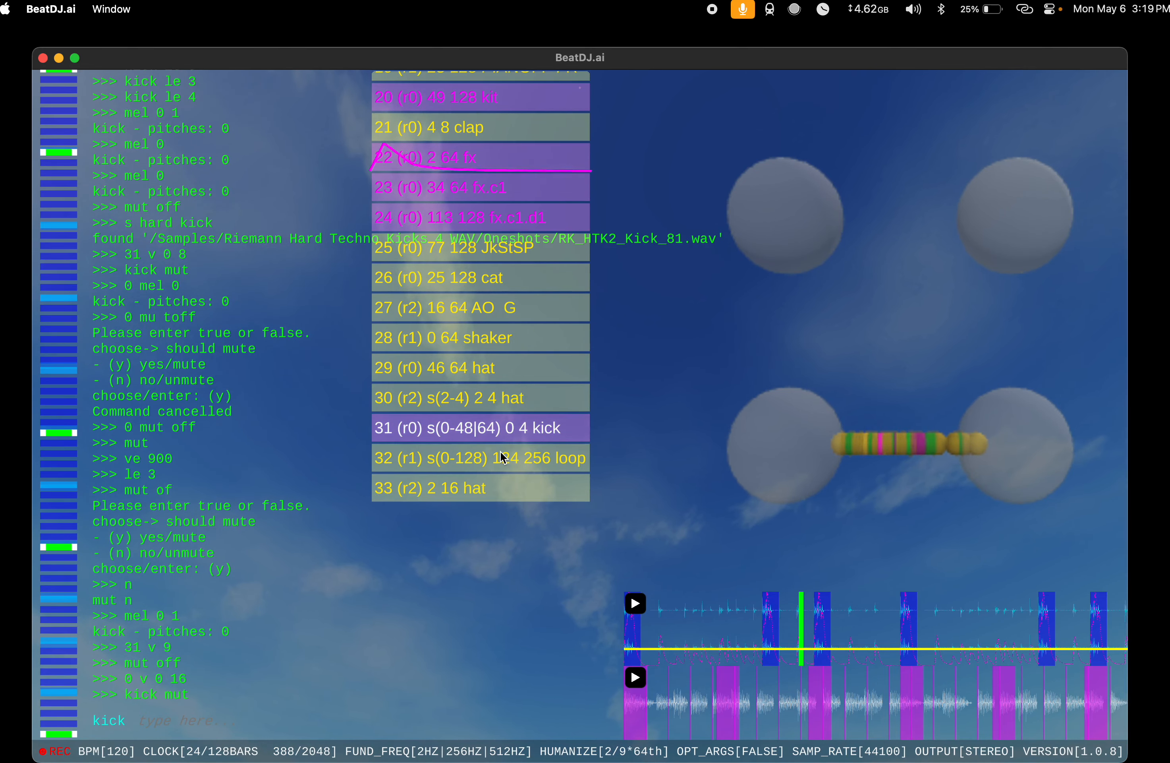
{"action": "type", "text": "mv 0"}
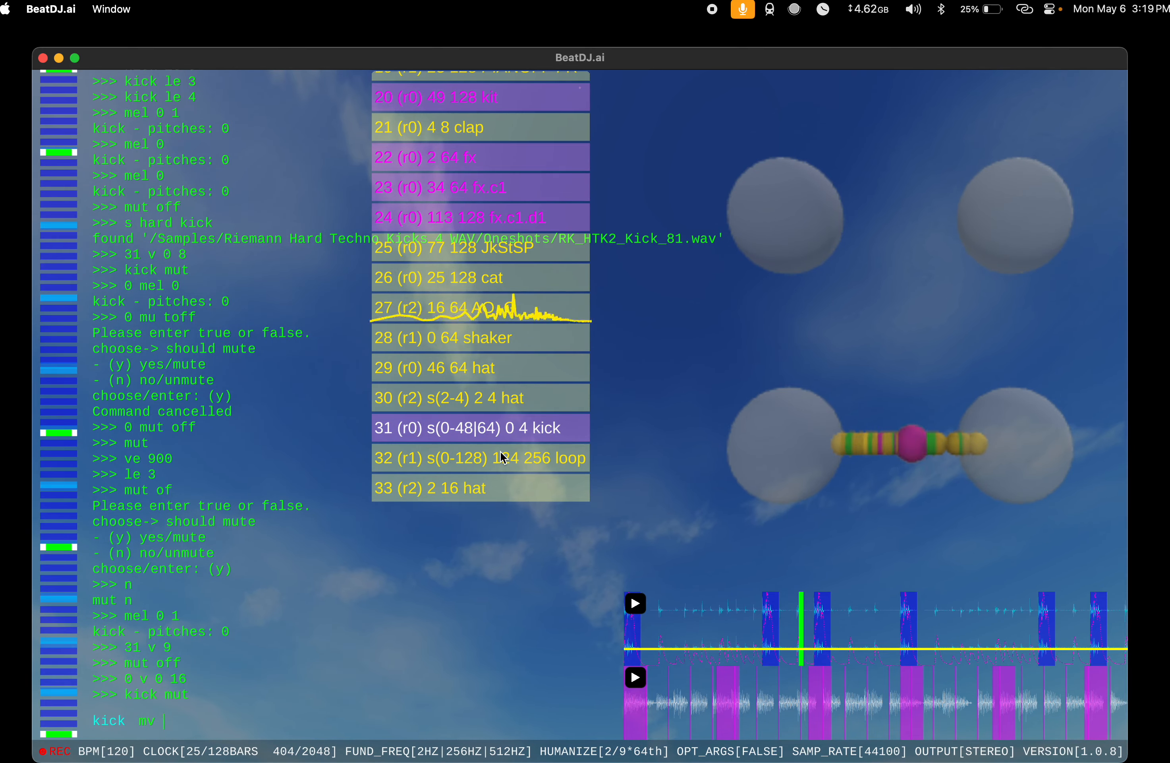
{"action": "type", "text": " 16"}
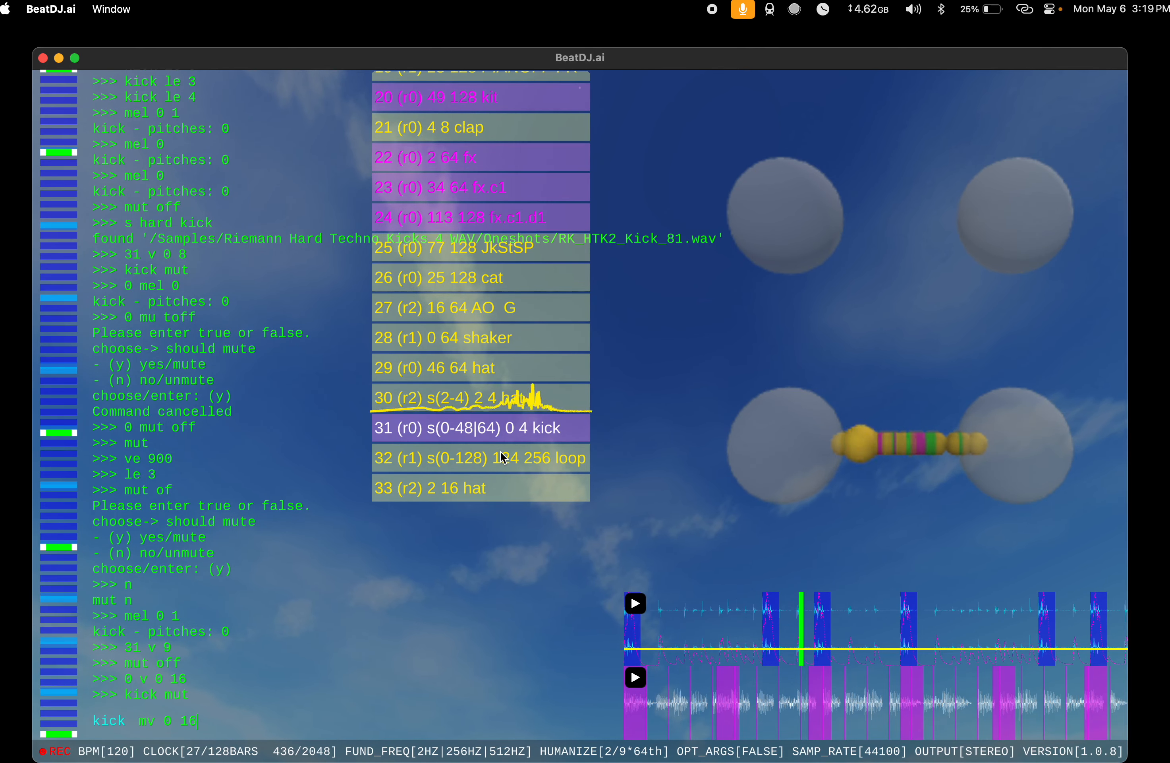
{"action": "key", "text": "Return"}
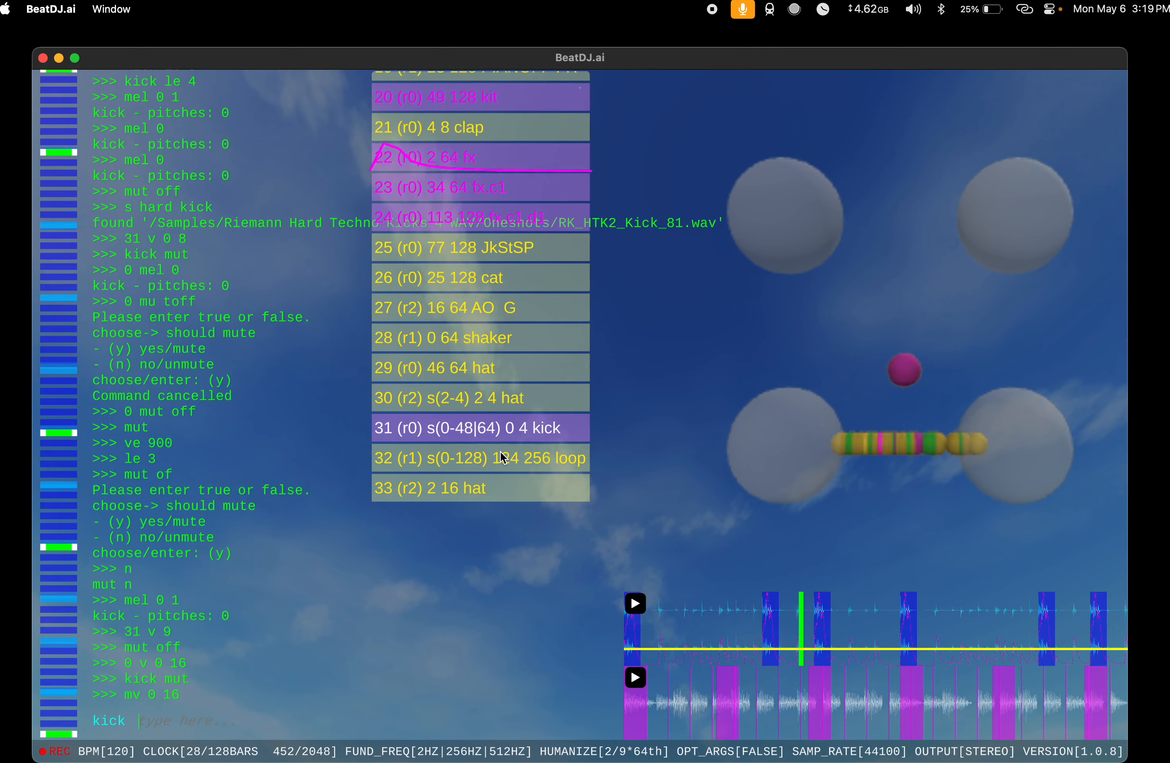
Step: Rerun the previous mv command with an a prefix, as a mv 0 16
{"action": "key", "text": "Up"}
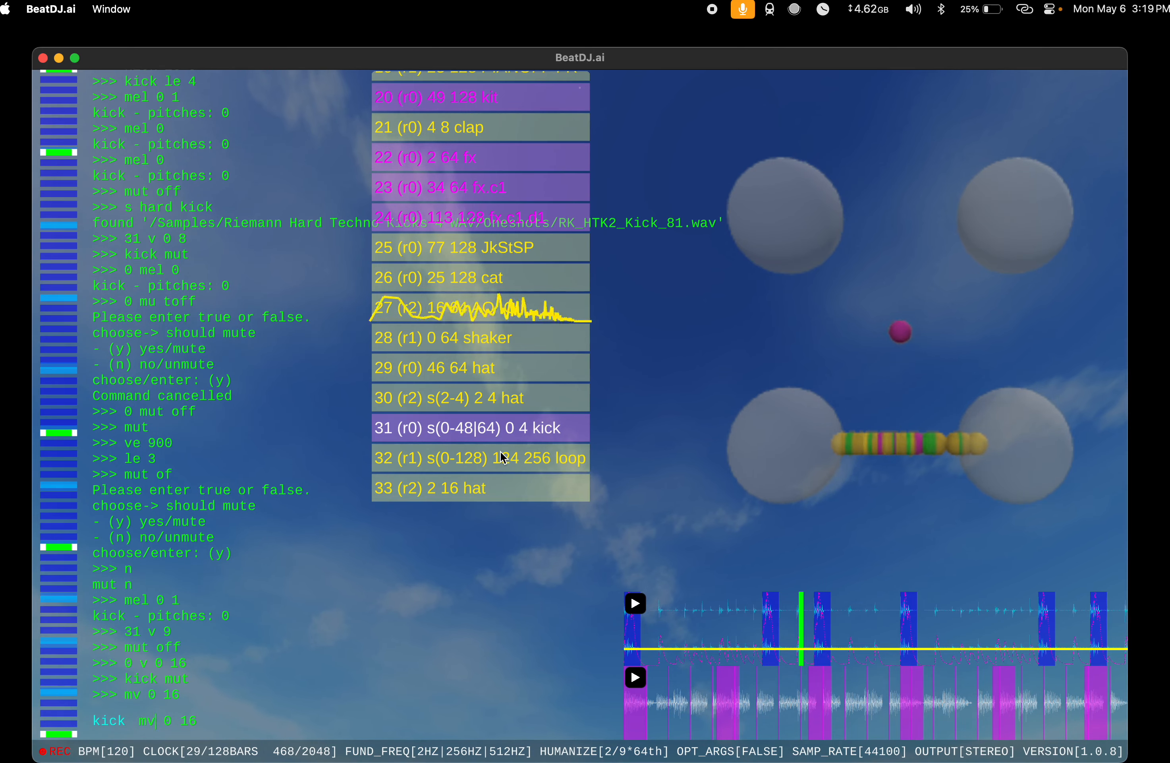
{"action": "type", "text": "a"}
{"action": "key", "text": "Return"}
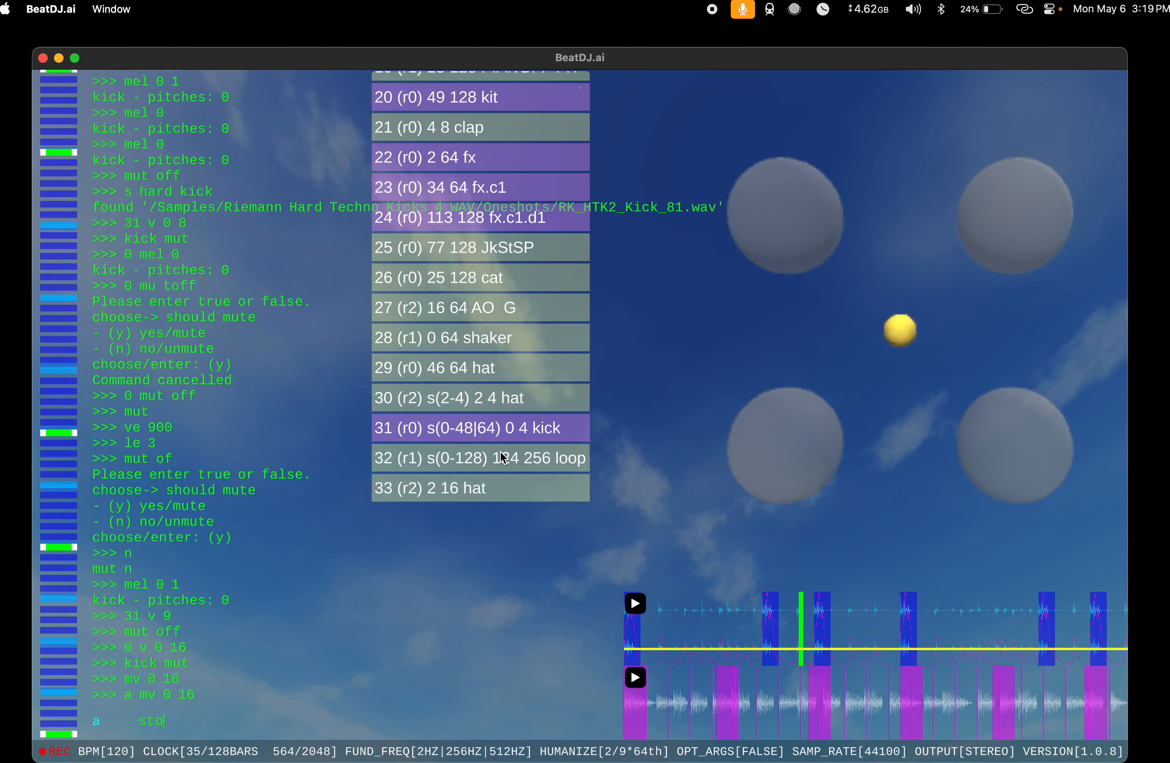
Step: Stop playback with sto and end the song recording with rec sto
{"action": "key", "text": "Return"}
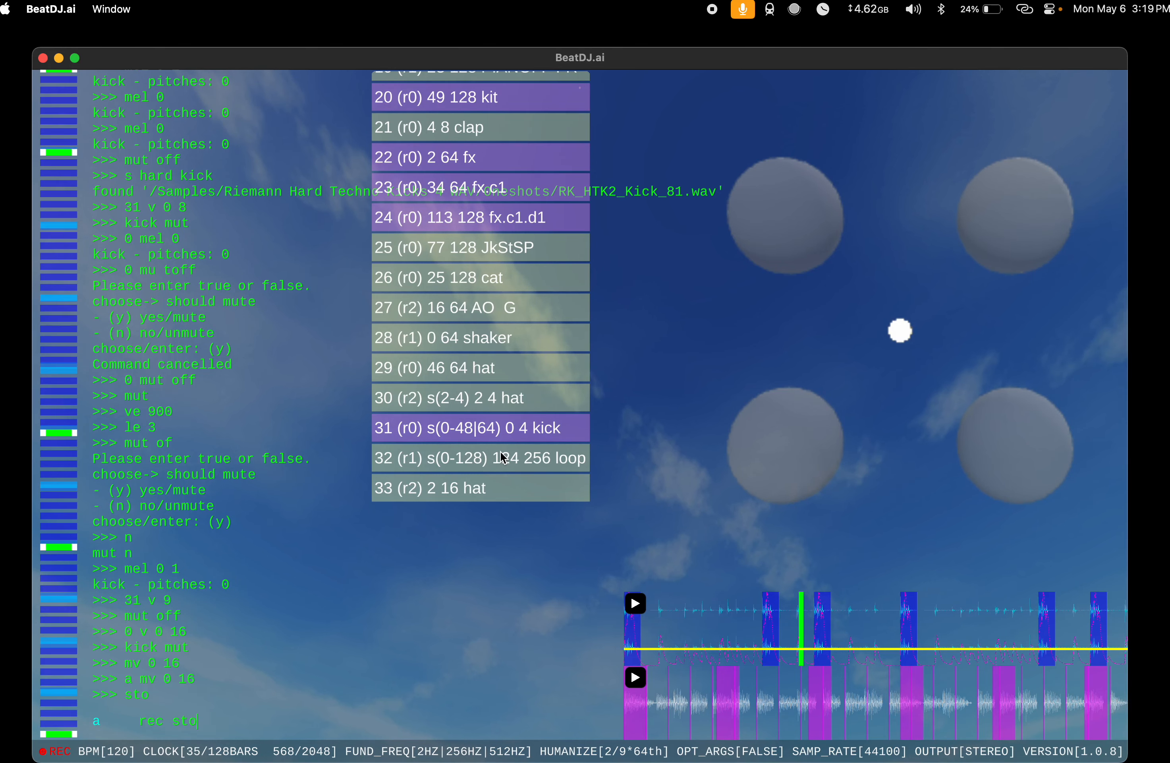
{"action": "key", "text": "Return"}
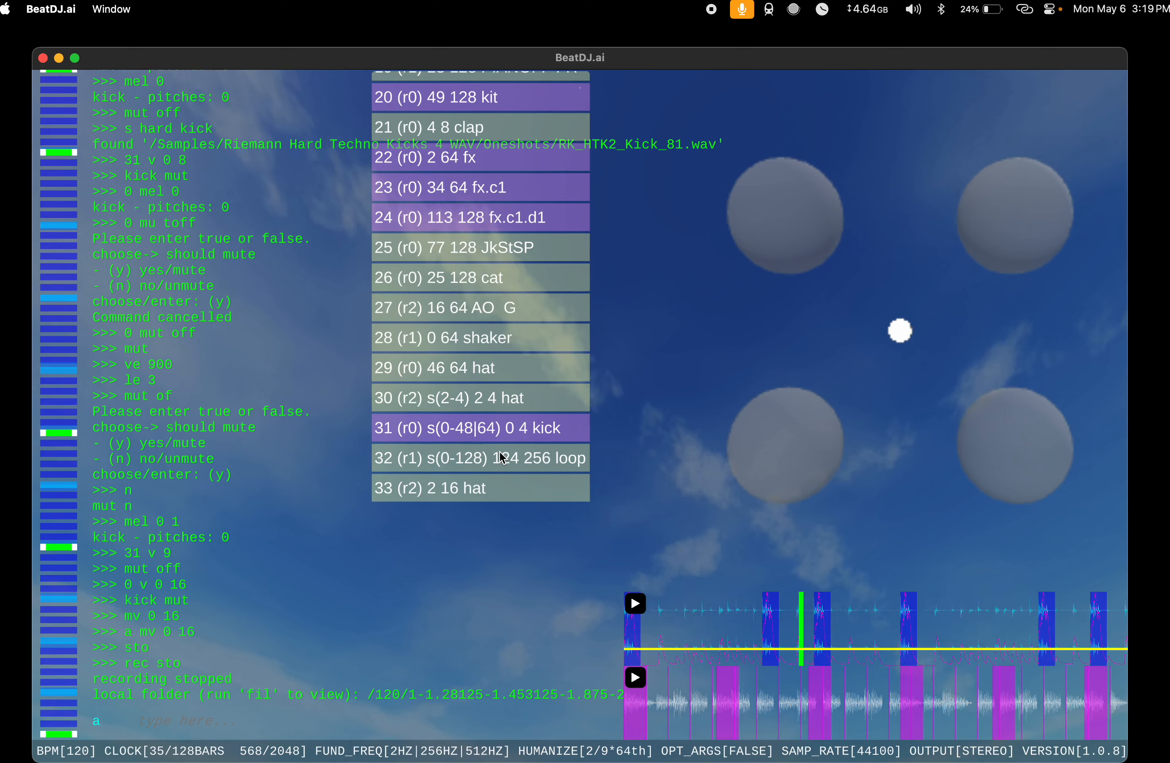
{"action": "scroll", "coordinate": [503, 458], "scroll_direction": "up", "scroll_amount": 10}
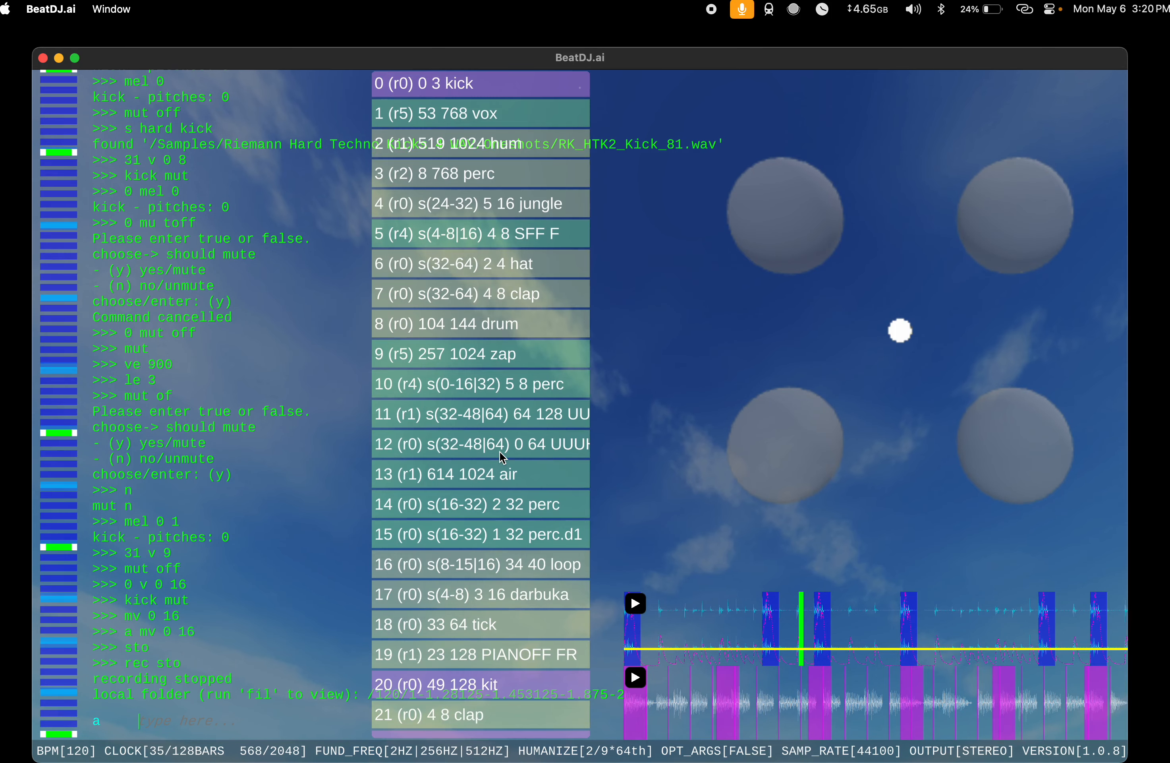